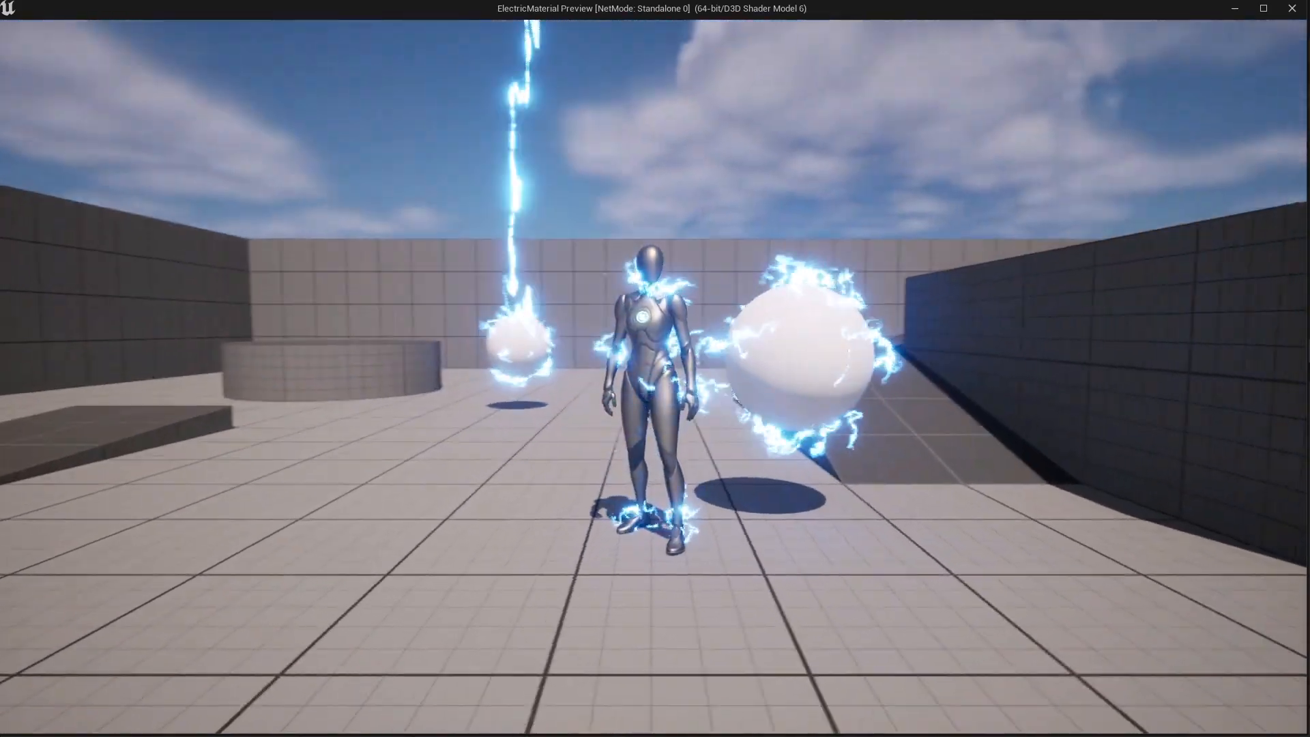
# Walk the character around the preview level to examine the electric effects on the body and spheres, and end the preview
pyautogui.press('w')
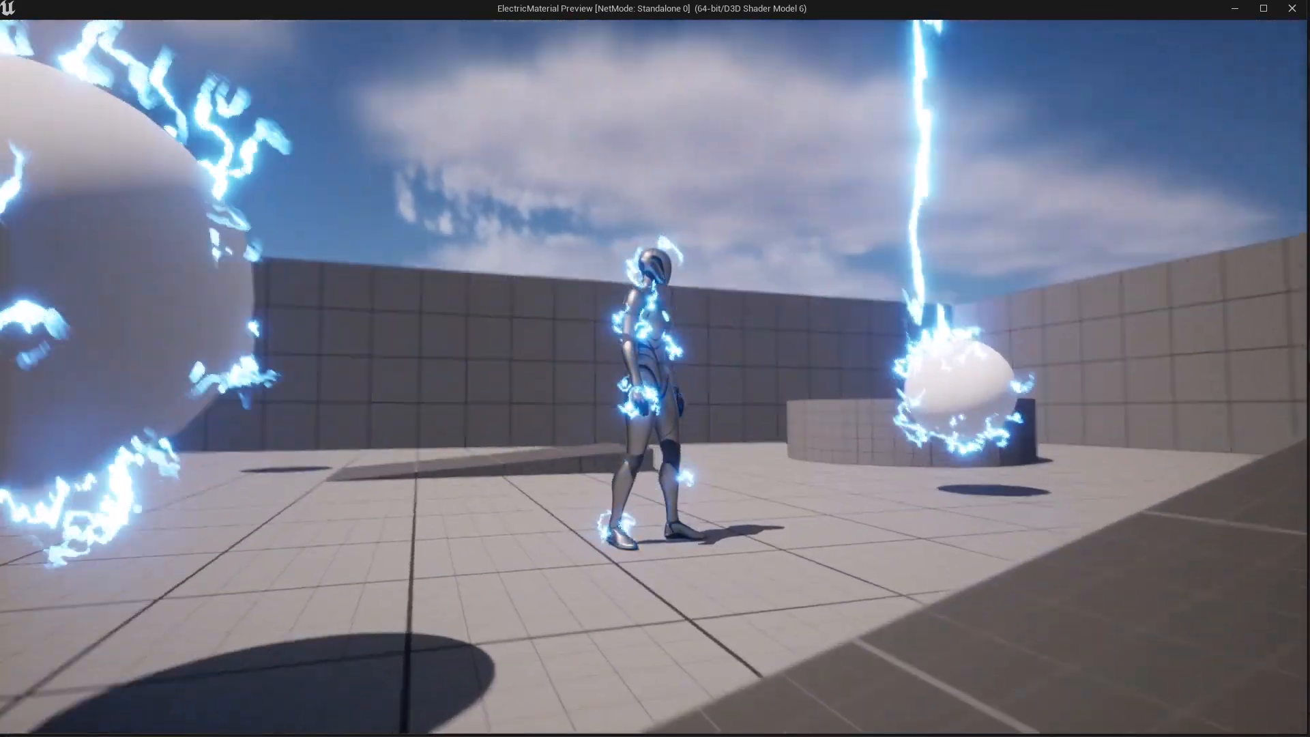
pyautogui.press('a')
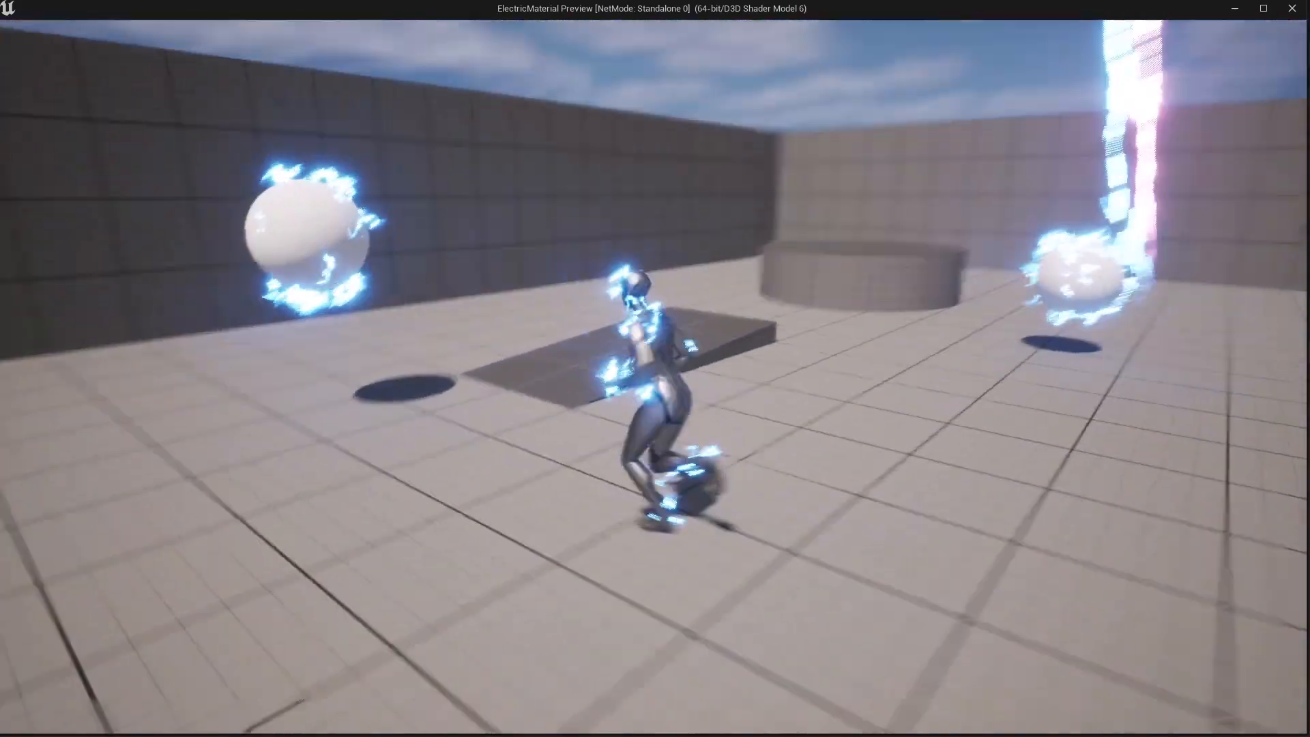
pyautogui.press('w')
pyautogui.press('s')
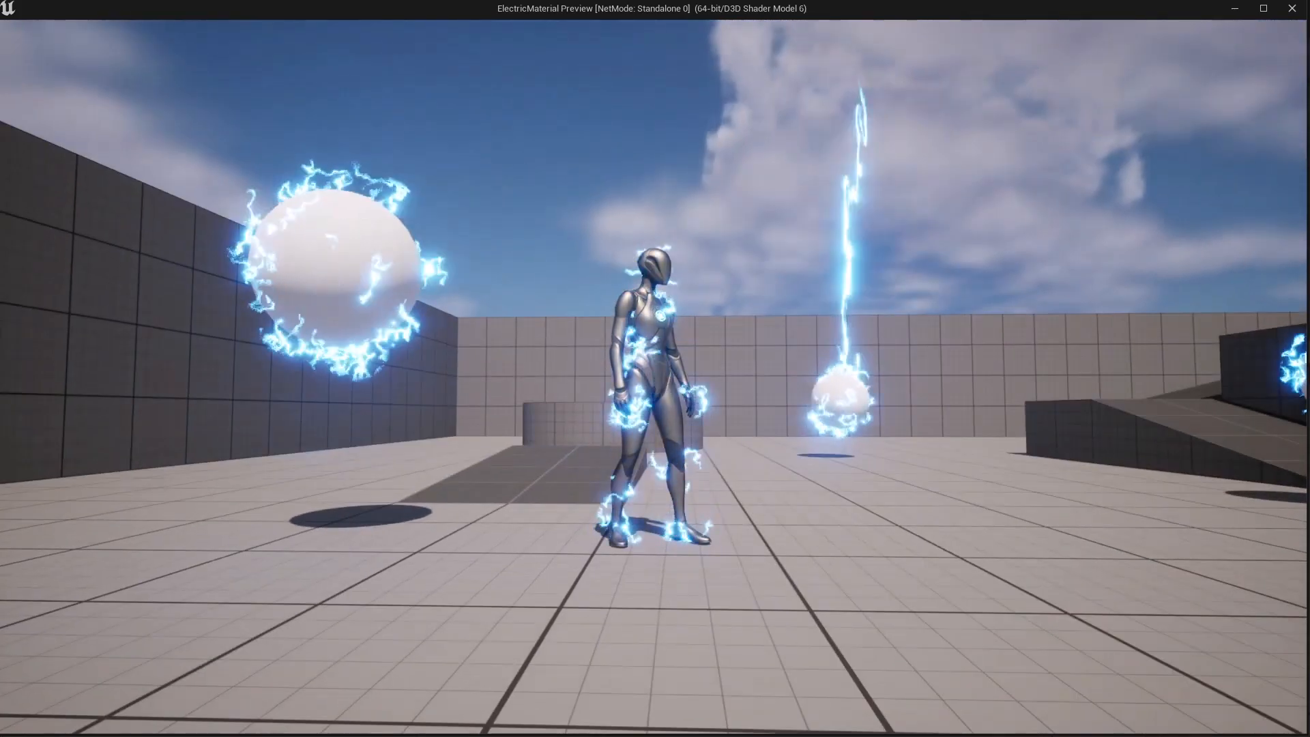
pyautogui.press('Escape')
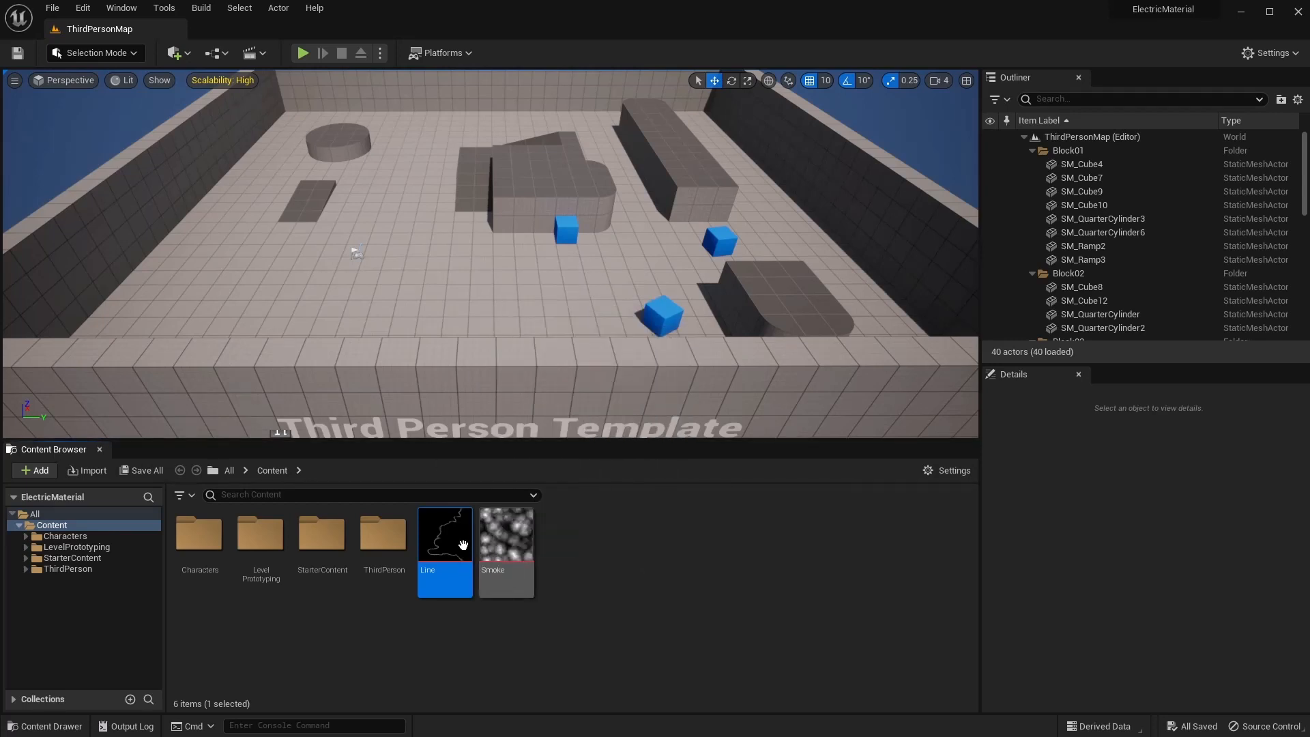
# Switch to GIMP and create a new 1024 x 1024 px image
pyautogui.click(775, 720)
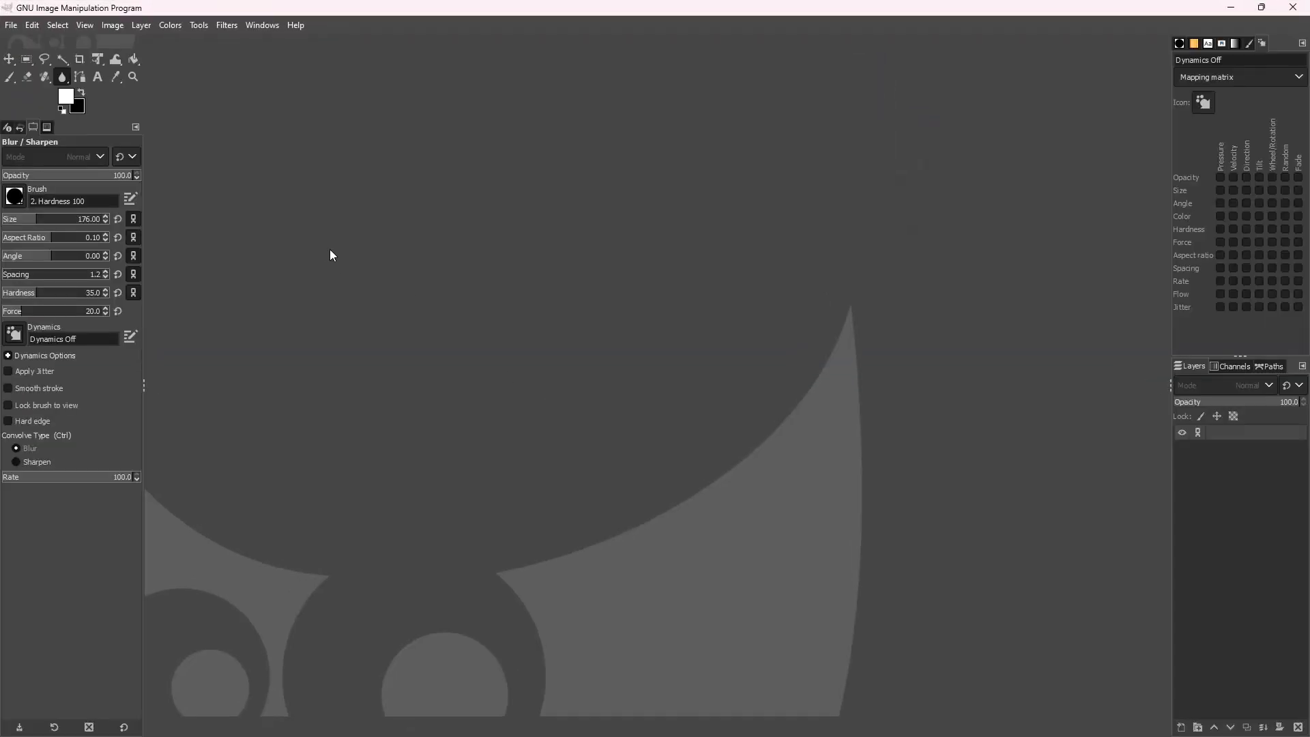
pyautogui.click(12, 26)
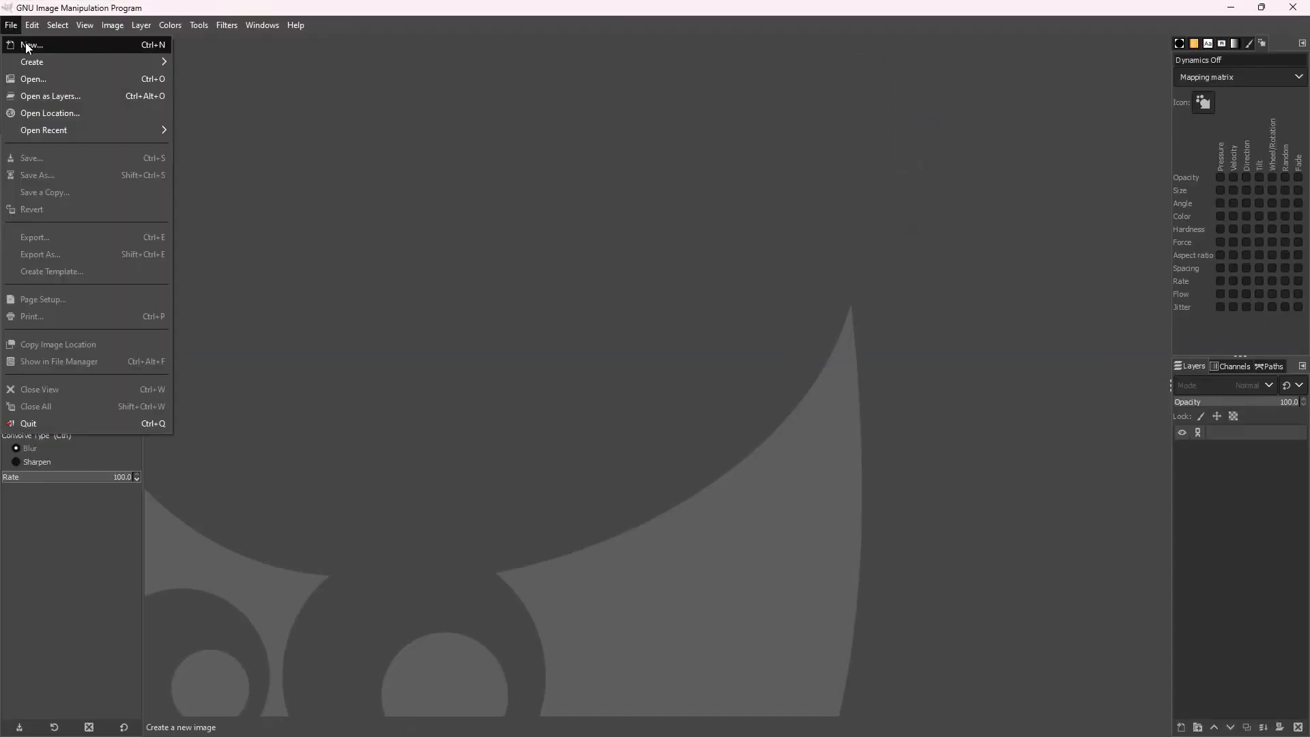
pyautogui.click(26, 49)
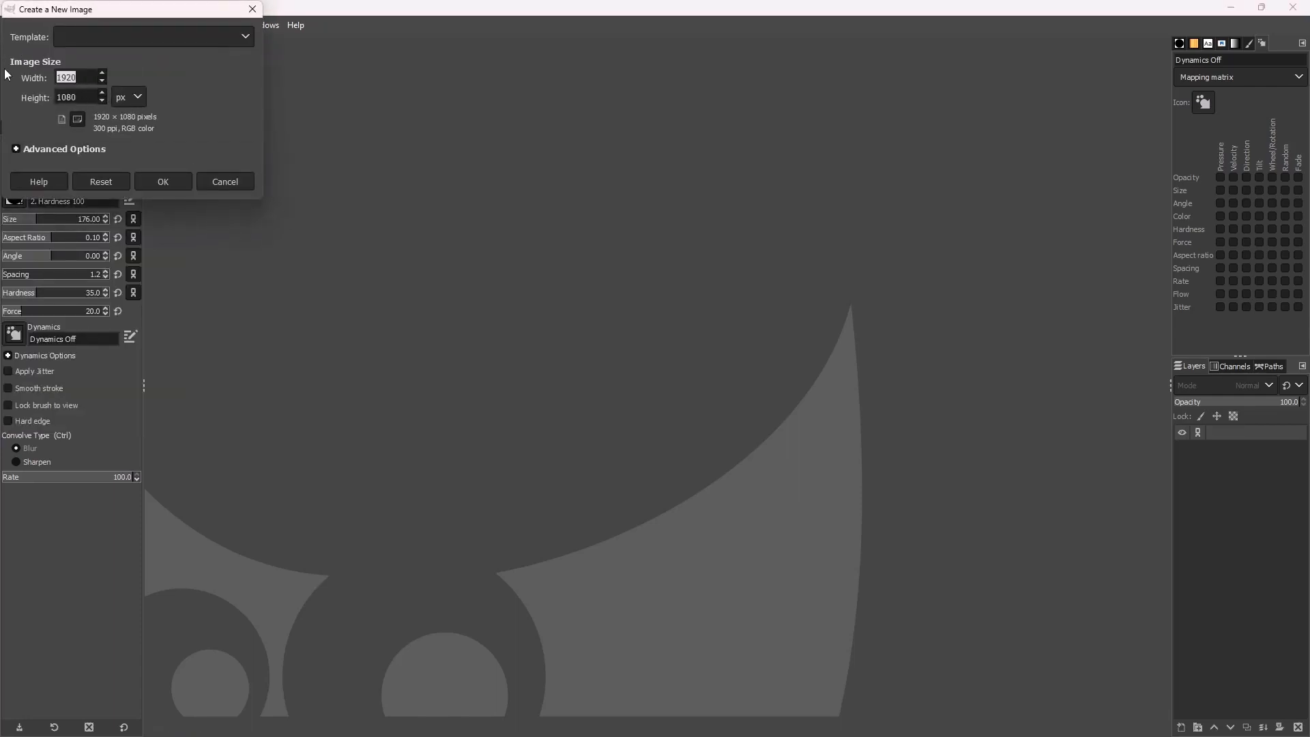
pyautogui.write('1024')
pyautogui.press('Tab')
pyautogui.write('10')
pyautogui.press('Return')
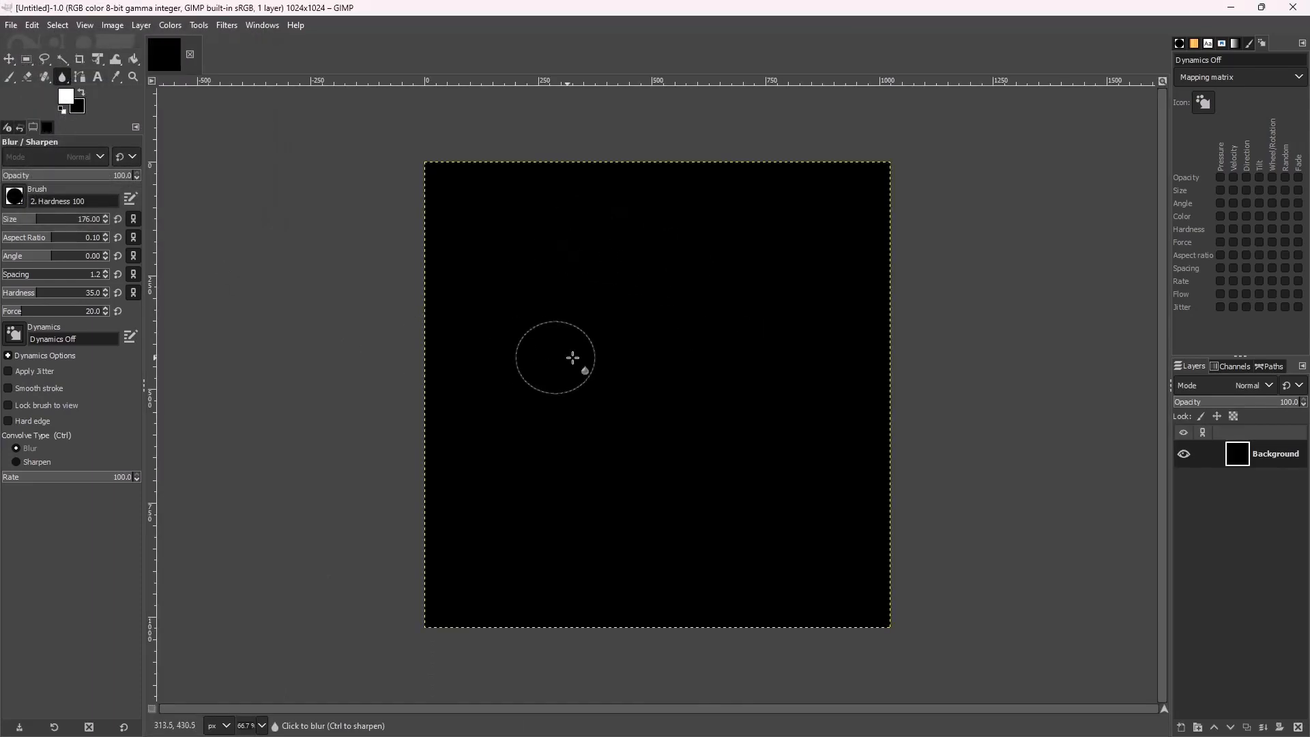
# Paint a jagged white lightning line from the canvas's upper edge to its lower edge with an 11 px Paintbrush
pyautogui.click(10, 80)
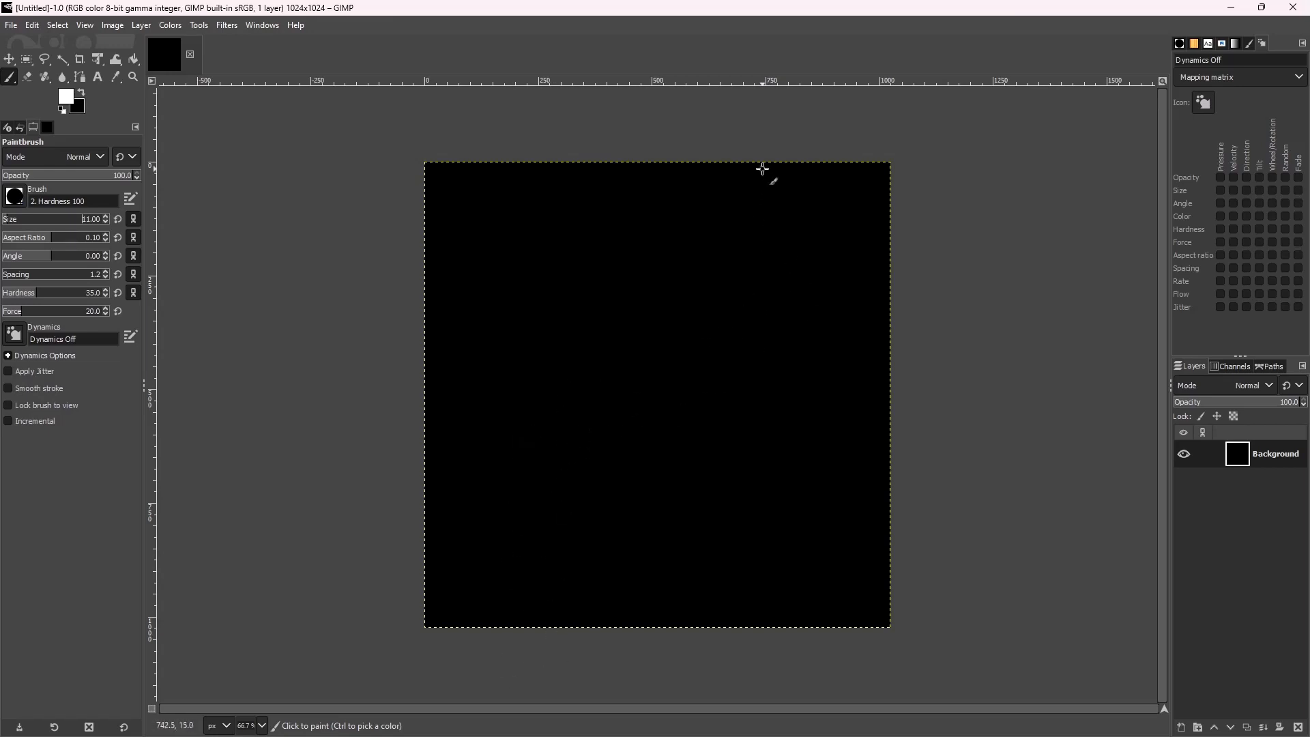
pyautogui.moveTo(764, 164)
pyautogui.mouseDown()
pyautogui.moveTo(750, 284)
pyautogui.moveTo(602, 281)
pyautogui.moveTo(536, 333)
pyautogui.moveTo(524, 423)
pyautogui.moveTo(558, 486)
pyautogui.moveTo(555, 520)
pyautogui.moveTo(646, 549)
pyautogui.moveTo(731, 643)
pyautogui.mouseUp()
pyautogui.moveTo(844, 723)
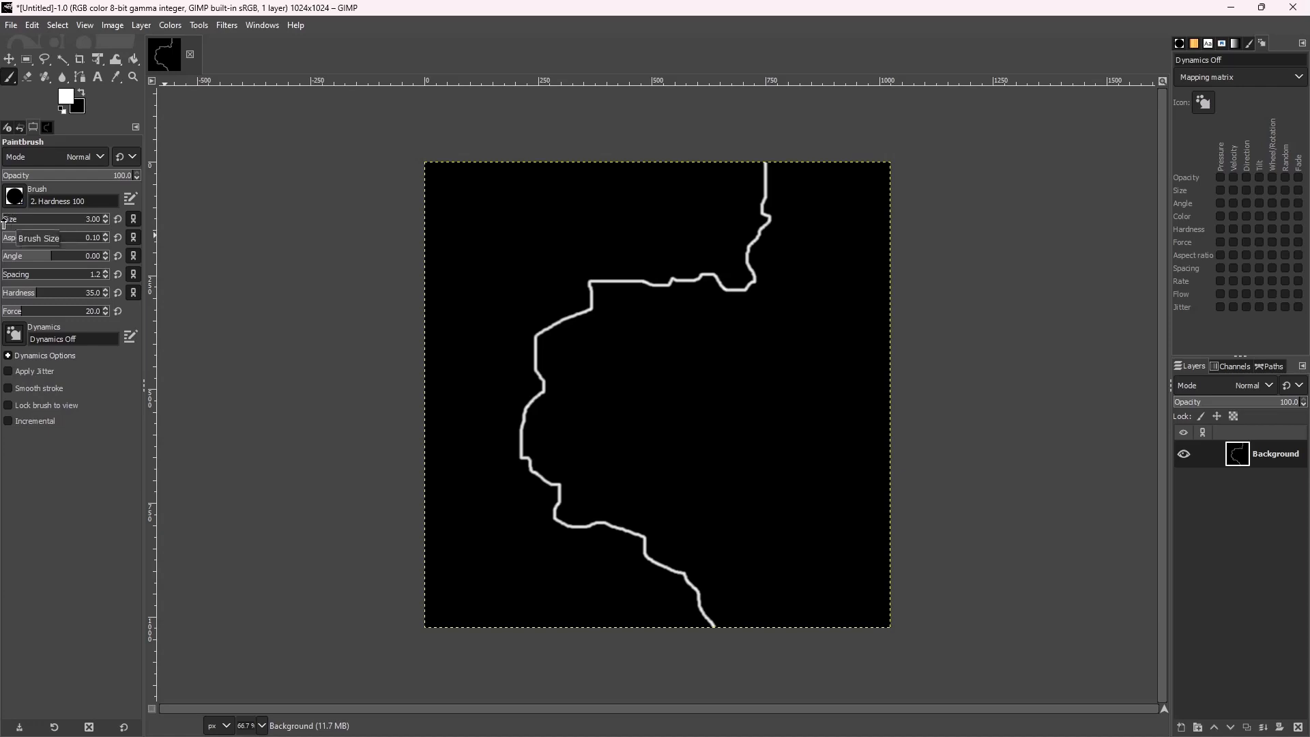
# Paint thin winding branches around the main lightning line with a 3 px brush
pyautogui.moveTo(774, 176)
pyautogui.mouseDown()
pyautogui.moveTo(751, 276)
pyautogui.moveTo(674, 279)
pyautogui.moveTo(581, 358)
pyautogui.moveTo(542, 481)
pyautogui.moveTo(624, 549)
pyautogui.moveTo(706, 587)
pyautogui.moveTo(686, 624)
pyautogui.mouseUp()
pyautogui.moveTo(609, 349); pyautogui.dragTo(660, 624)
pyautogui.moveTo(606, 347); pyautogui.dragTo(626, 264)
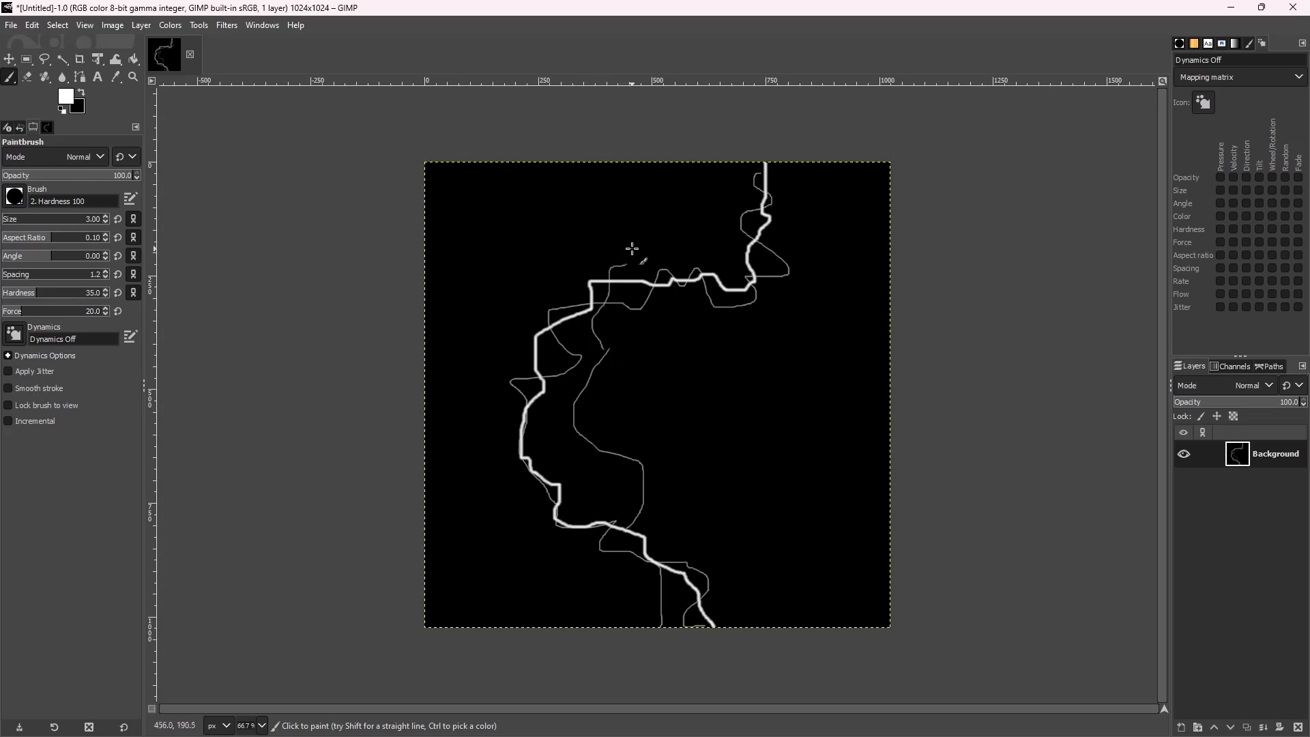
# Smudge along the lightning lines with a brush size of 155 to soften them into glowing streaks
pyautogui.rightClick(63, 81)
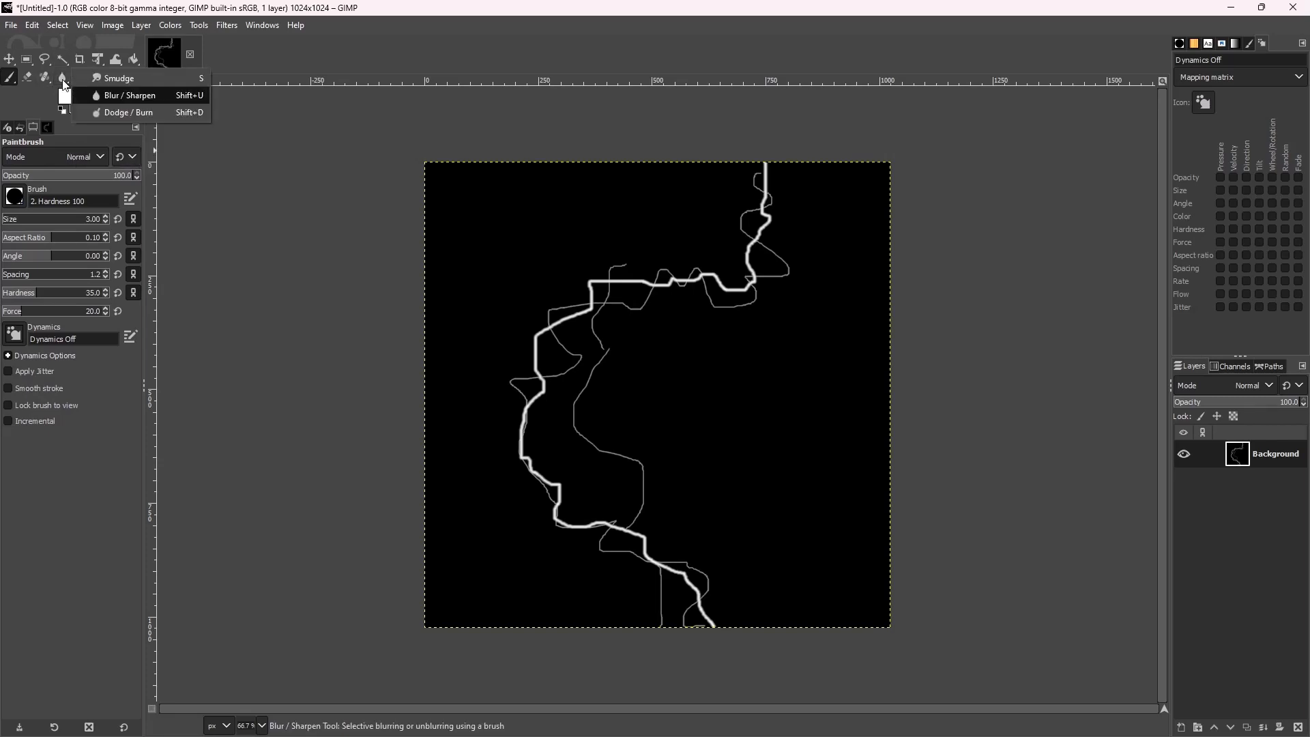
pyautogui.click(104, 78)
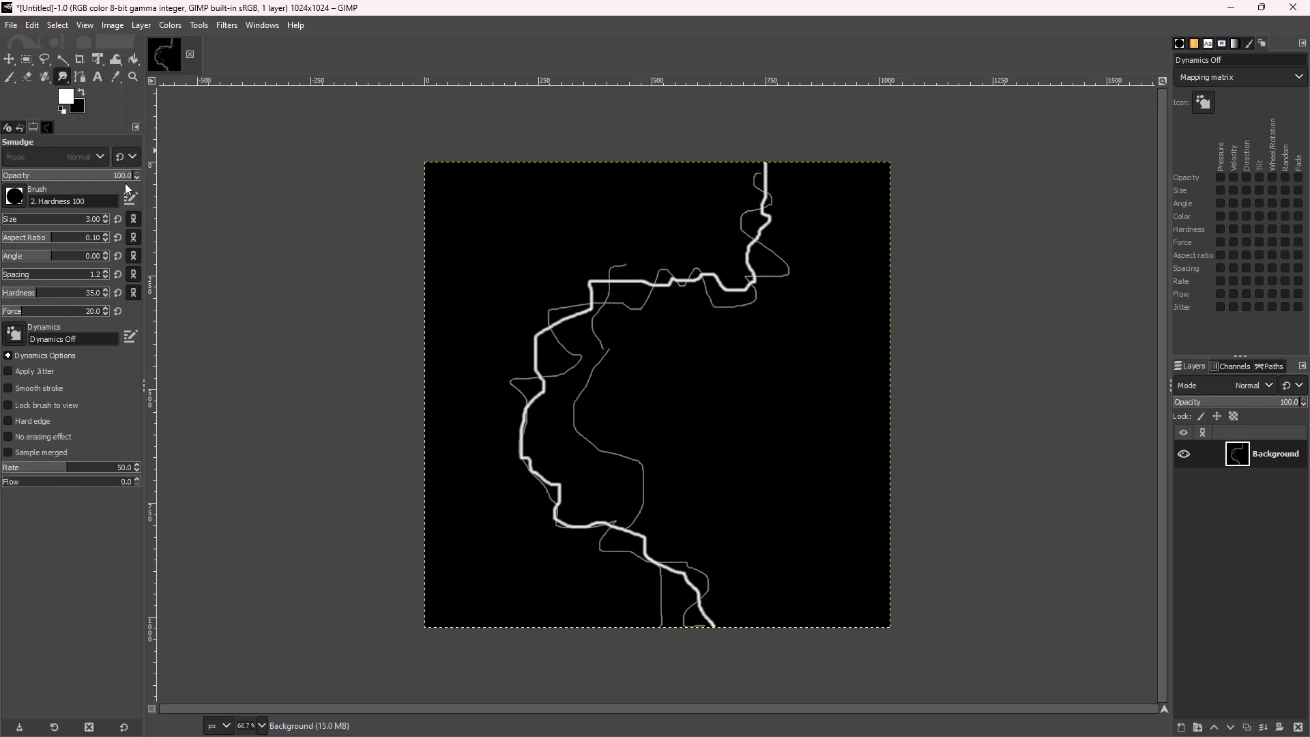
pyautogui.moveTo(6, 219); pyautogui.dragTo(32, 222)
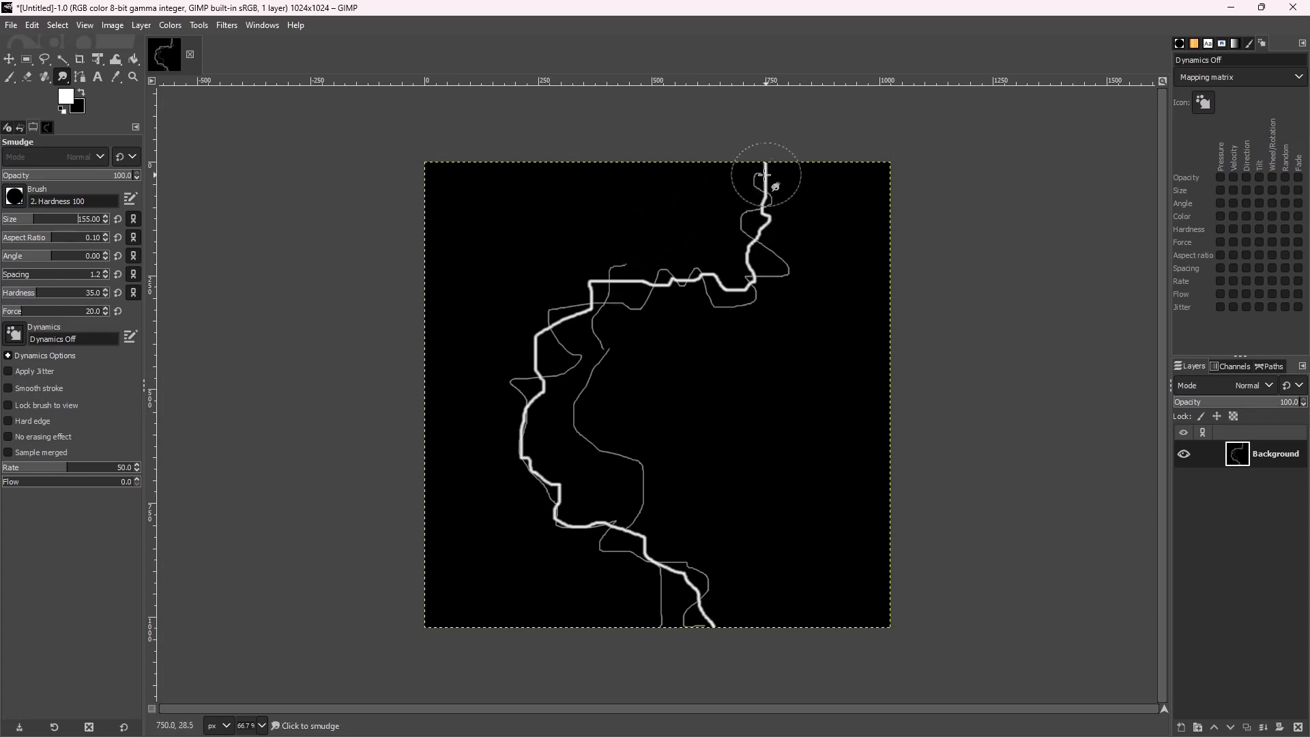
pyautogui.moveTo(763, 166)
pyautogui.mouseDown()
pyautogui.moveTo(756, 220)
pyautogui.moveTo(776, 282)
pyautogui.moveTo(741, 235)
pyautogui.moveTo(784, 257)
pyautogui.moveTo(725, 295)
pyautogui.moveTo(646, 279)
pyautogui.moveTo(659, 274)
pyautogui.moveTo(631, 285)
pyautogui.moveTo(615, 263)
pyautogui.moveTo(652, 273)
pyautogui.moveTo(621, 279)
pyautogui.moveTo(558, 335)
pyautogui.moveTo(533, 428)
pyautogui.moveTo(556, 373)
pyautogui.moveTo(547, 349)
pyautogui.moveTo(540, 362)
pyautogui.moveTo(623, 375)
pyautogui.moveTo(587, 350)
pyautogui.moveTo(613, 336)
pyautogui.moveTo(620, 293)
pyautogui.moveTo(540, 417)
pyautogui.moveTo(547, 498)
pyautogui.moveTo(541, 444)
pyautogui.moveTo(569, 457)
pyautogui.moveTo(555, 462)
pyautogui.moveTo(614, 477)
pyautogui.moveTo(608, 535)
pyautogui.moveTo(635, 521)
pyautogui.moveTo(710, 600)
pyautogui.moveTo(628, 474)
pyautogui.moveTo(605, 494)
pyautogui.moveTo(600, 459)
pyautogui.moveTo(617, 482)
pyautogui.moveTo(652, 448)
pyautogui.moveTo(565, 423)
pyautogui.moveTo(579, 433)
pyautogui.moveTo(602, 380)
pyautogui.moveTo(601, 331)
pyautogui.moveTo(584, 432)
pyautogui.moveTo(561, 391)
pyautogui.mouseUp()
# Blur the whole lightning bolt from its lower end to its upper end with the Blur / Sharpen tool
pyautogui.click(66, 79)
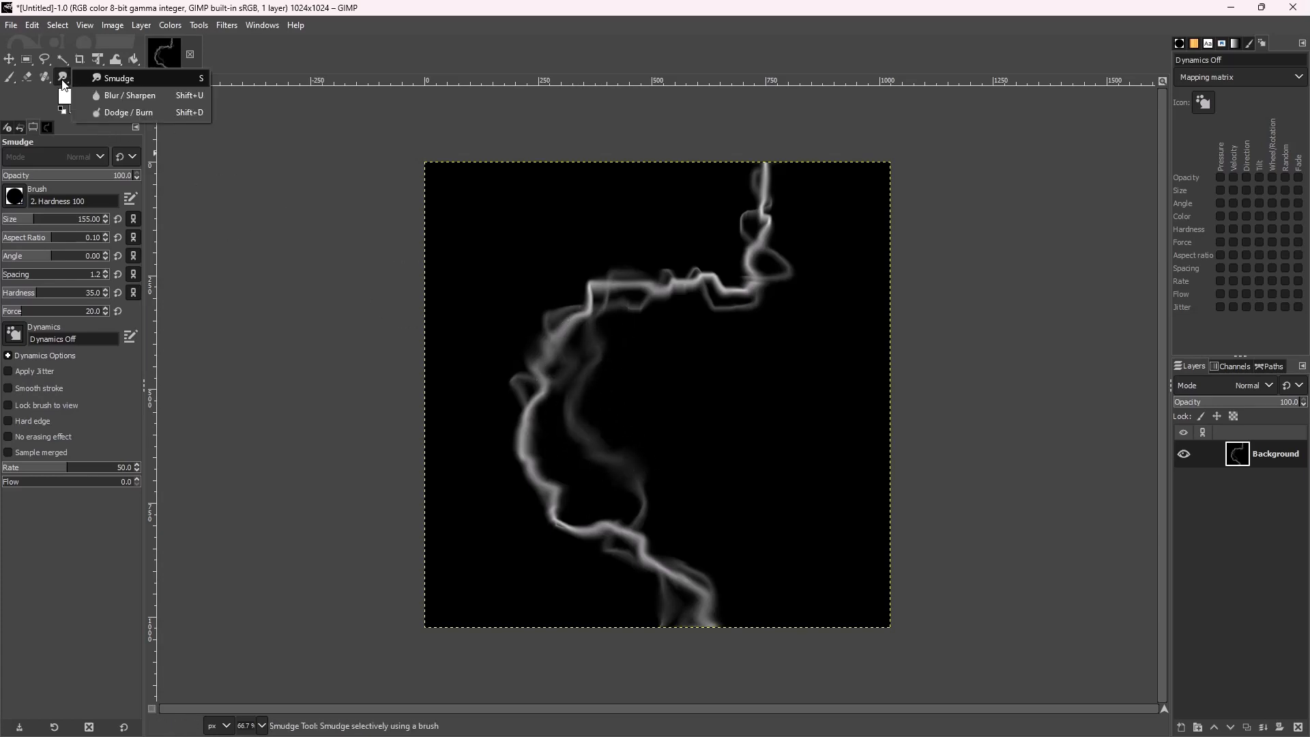
pyautogui.click(98, 91)
pyautogui.moveTo(575, 385)
pyautogui.mouseDown()
pyautogui.moveTo(543, 459)
pyautogui.moveTo(567, 441)
pyautogui.moveTo(535, 433)
pyautogui.moveTo(588, 522)
pyautogui.moveTo(667, 566)
pyautogui.moveTo(690, 624)
pyautogui.mouseUp()
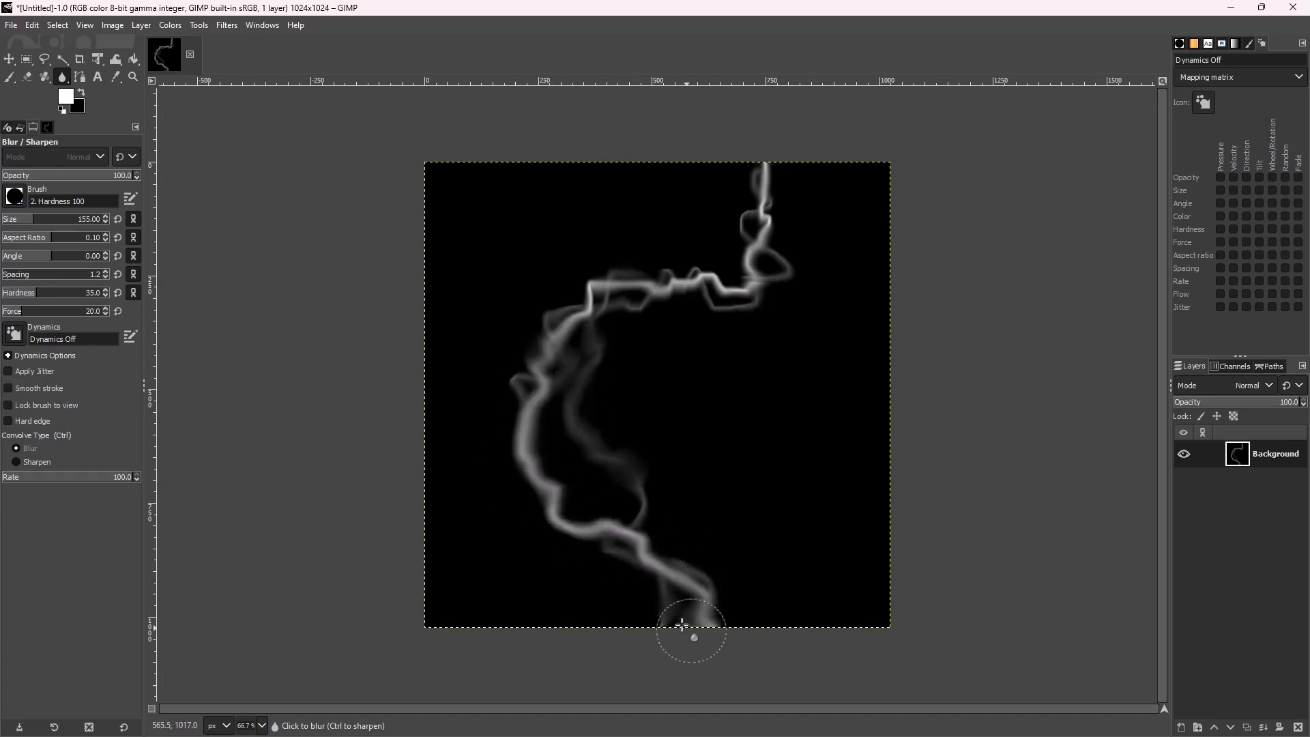
pyautogui.moveTo(604, 306)
pyautogui.mouseDown()
pyautogui.moveTo(791, 287)
pyautogui.moveTo(743, 225)
pyautogui.moveTo(761, 204)
pyautogui.mouseUp()
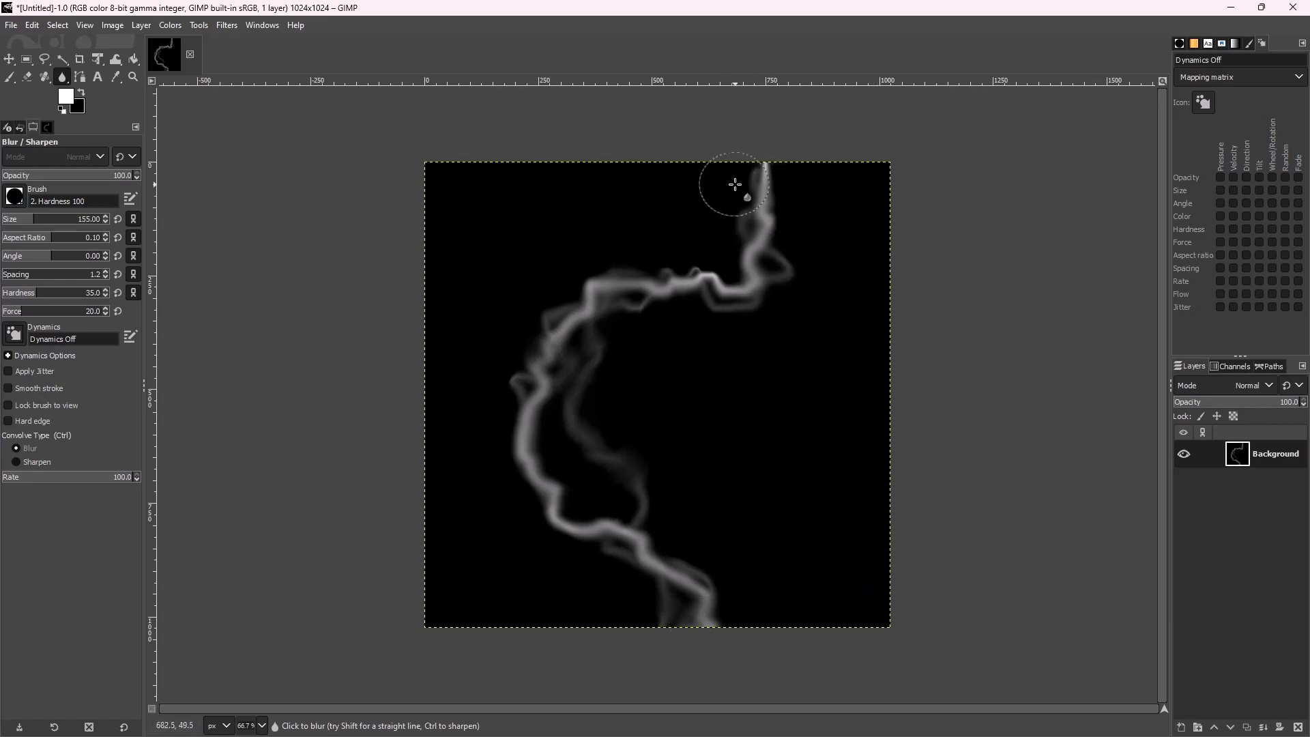
pyautogui.moveTo(766, 175); pyautogui.dragTo(763, 164)
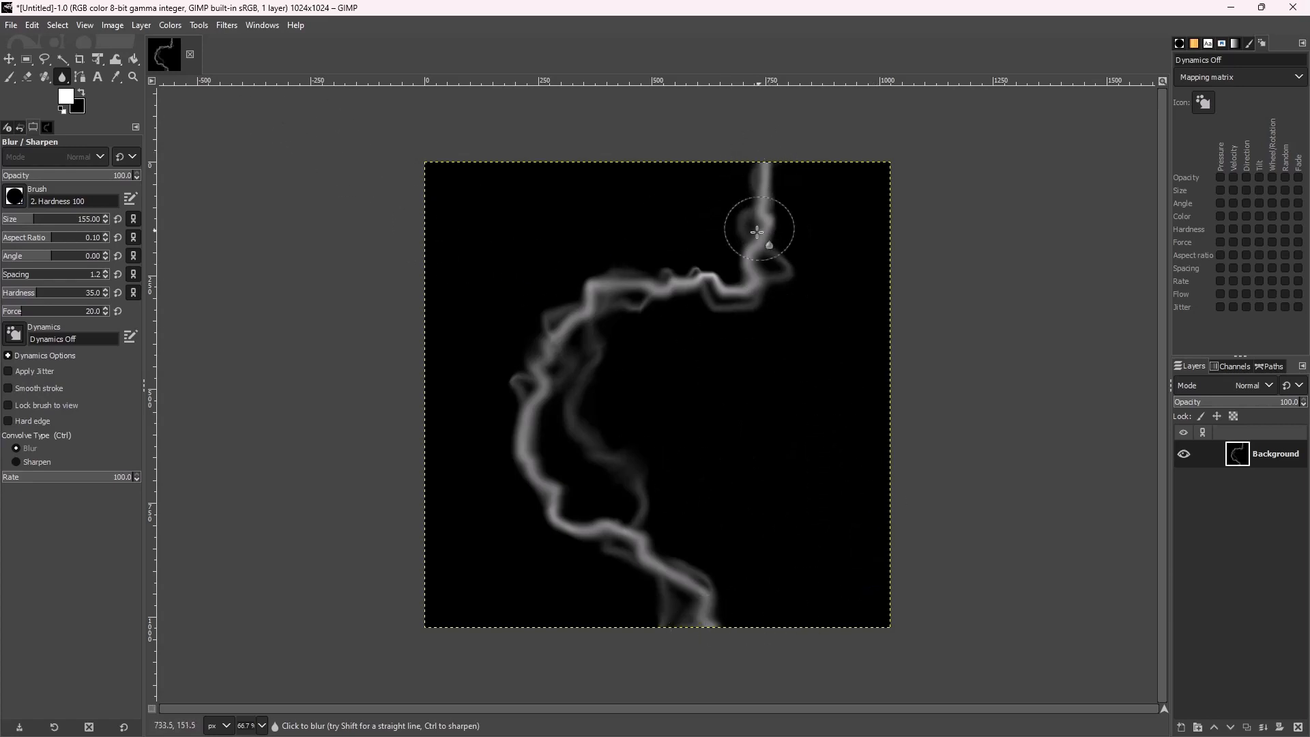
# Offset the layer vertically by half its height, 512 px, with wrap-around edges
pyautogui.click(140, 26)
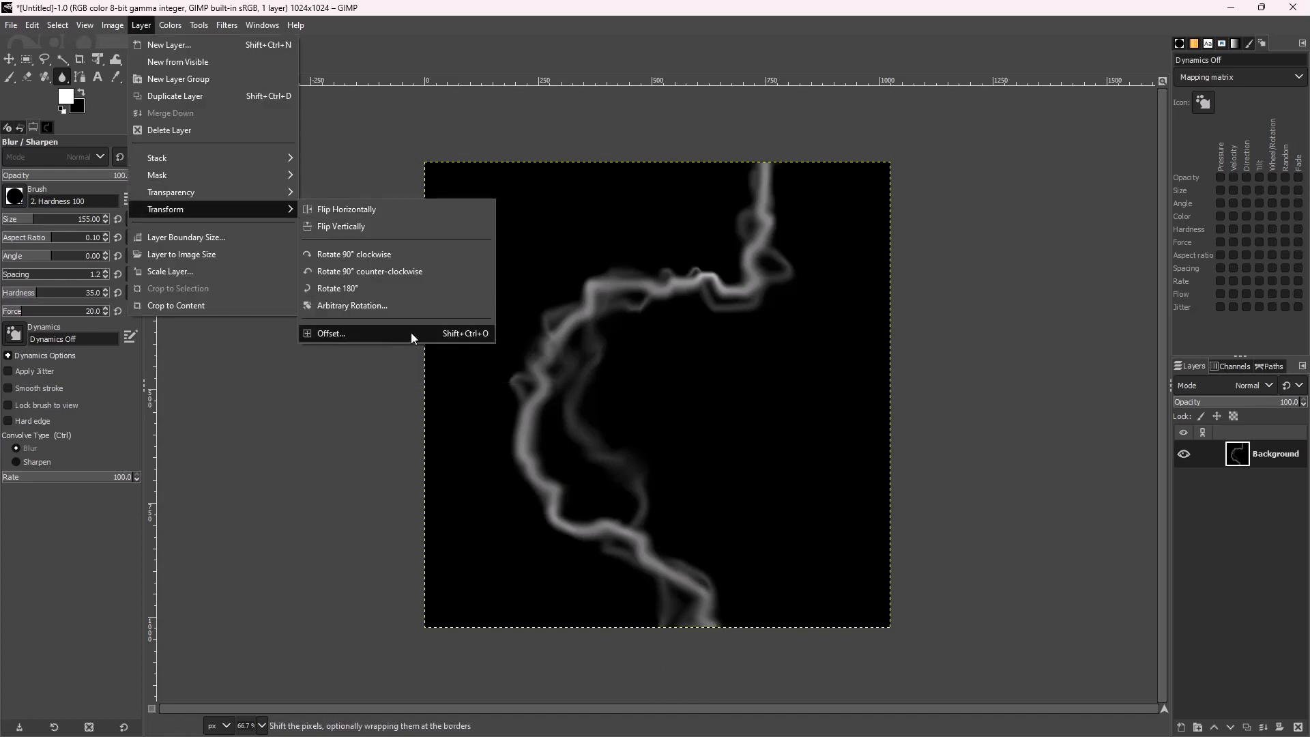
pyautogui.click(364, 333)
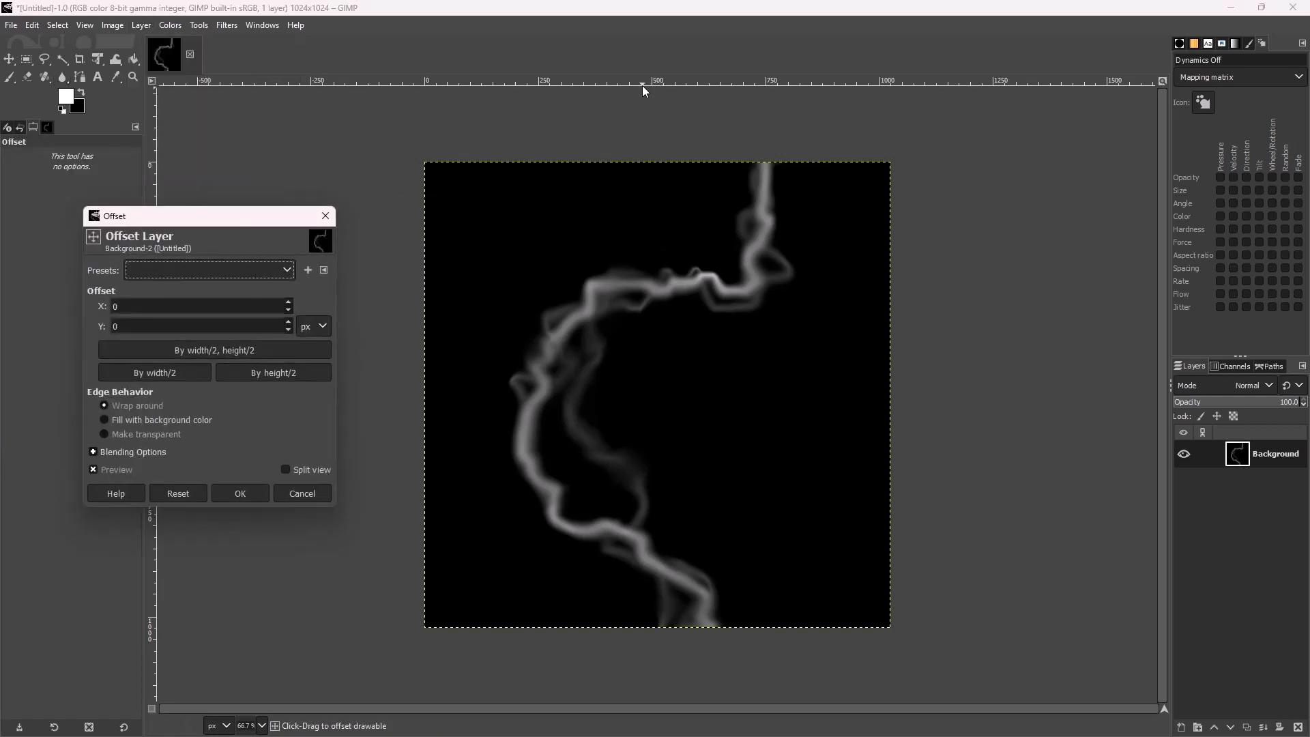
pyautogui.click(259, 378)
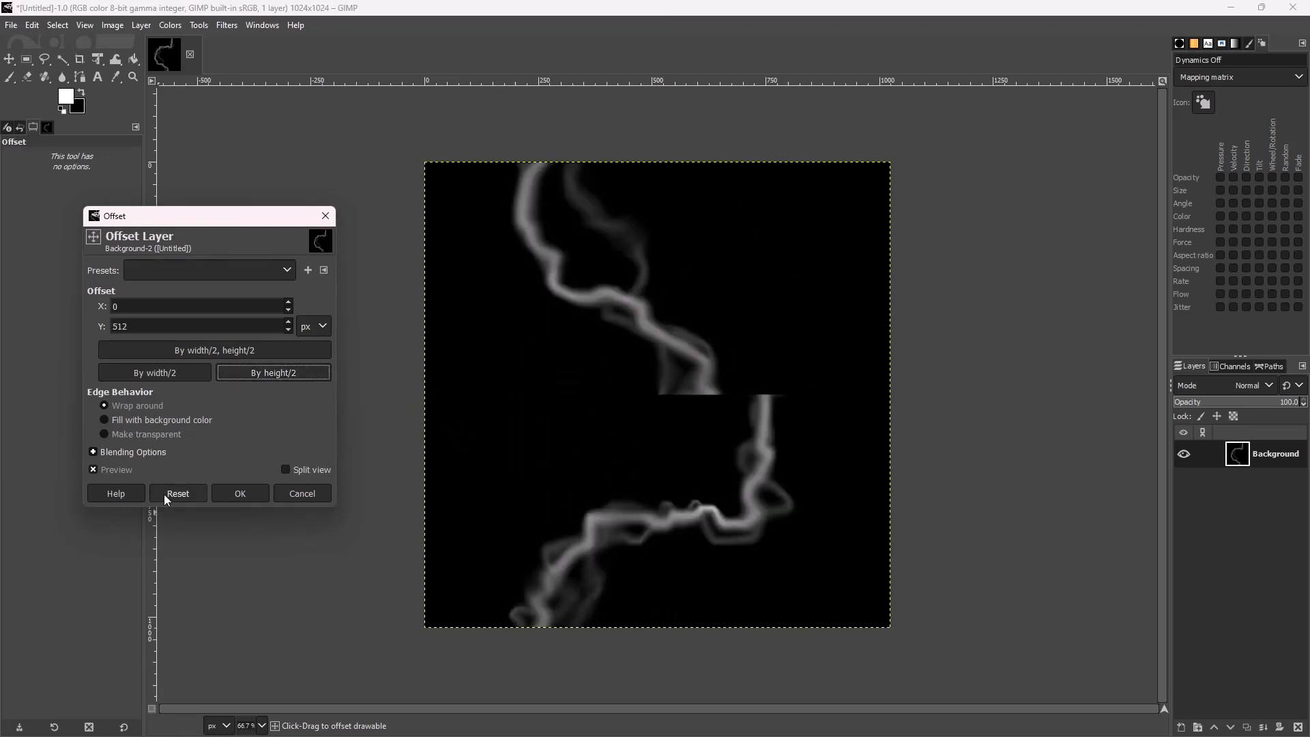
pyautogui.click(239, 491)
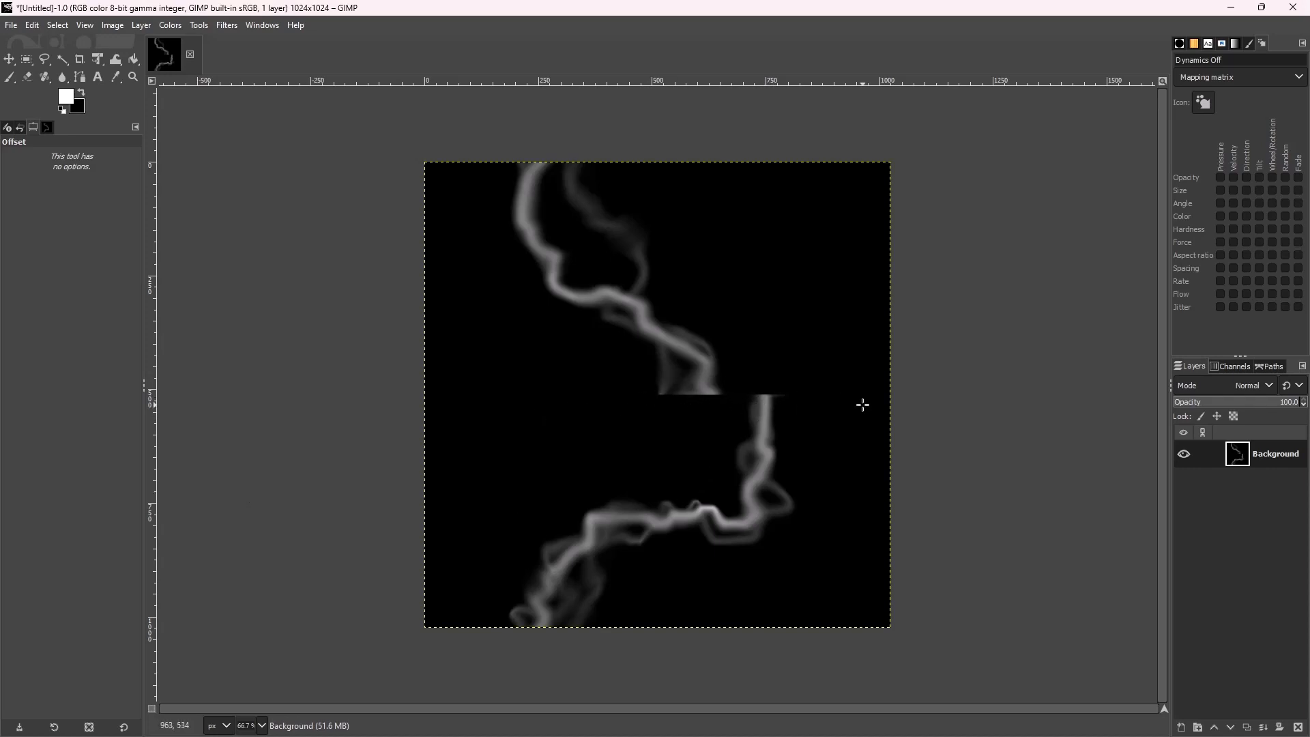
# Smudge the two broken bolt ends at the middle seam towards each other to join them
pyautogui.click(62, 80)
pyautogui.rightClick(62, 80)
pyautogui.click(109, 80)
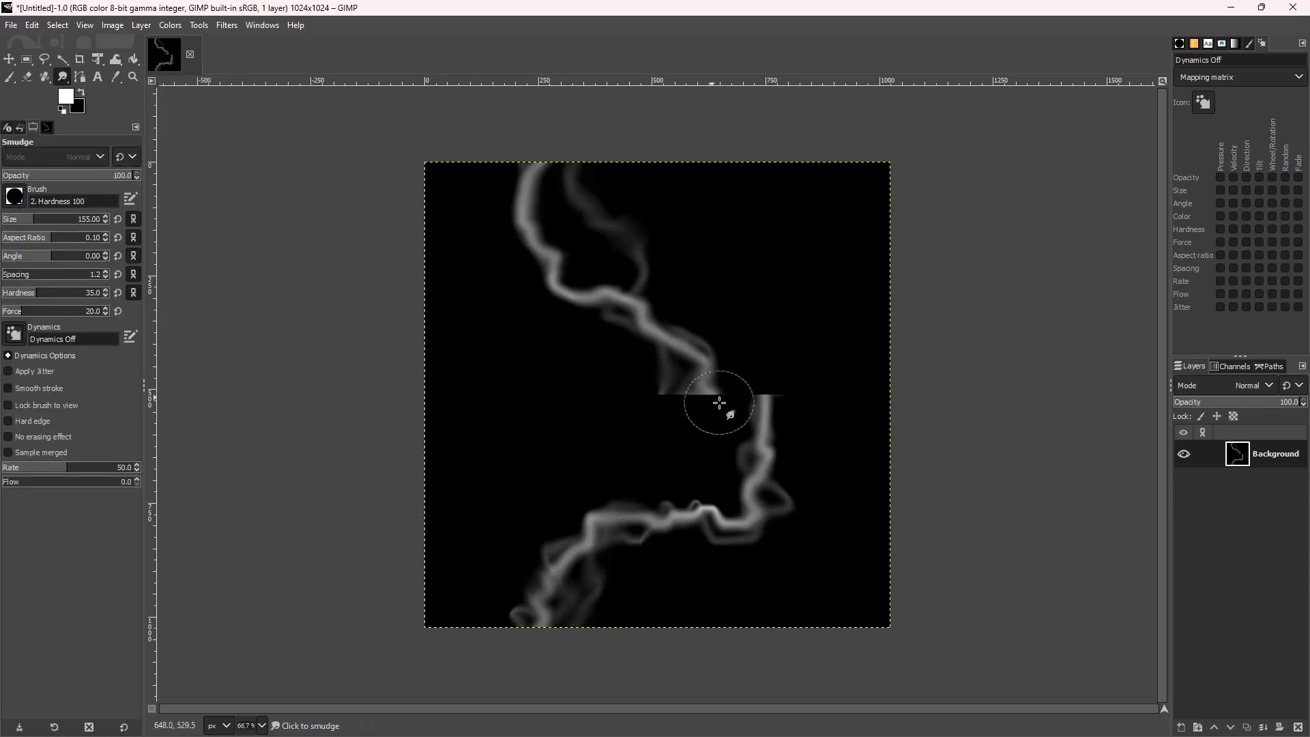
pyautogui.moveTo(719, 403)
pyautogui.mouseDown()
pyautogui.moveTo(764, 395)
pyautogui.moveTo(719, 403)
pyautogui.moveTo(743, 383)
pyautogui.moveTo(731, 380)
pyautogui.moveTo(746, 391)
pyautogui.moveTo(702, 362)
pyautogui.moveTo(737, 413)
pyautogui.moveTo(676, 402)
pyautogui.moveTo(631, 430)
pyautogui.moveTo(687, 418)
pyautogui.moveTo(705, 395)
pyautogui.moveTo(722, 418)
pyautogui.moveTo(697, 456)
pyautogui.moveTo(695, 363)
pyautogui.mouseUp()
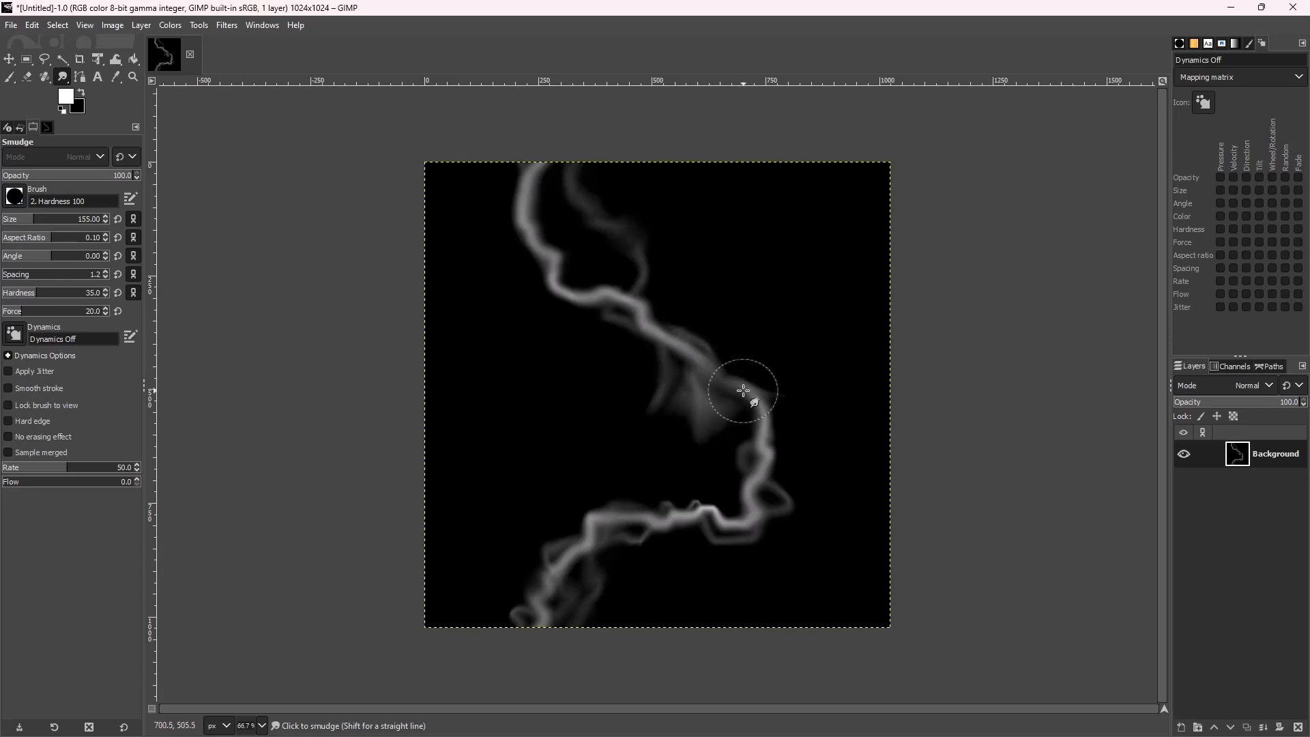
# Paint a thin 4 px white line across the seam and blend it into the bolt with the Smudge tool at size 149
pyautogui.click(15, 78)
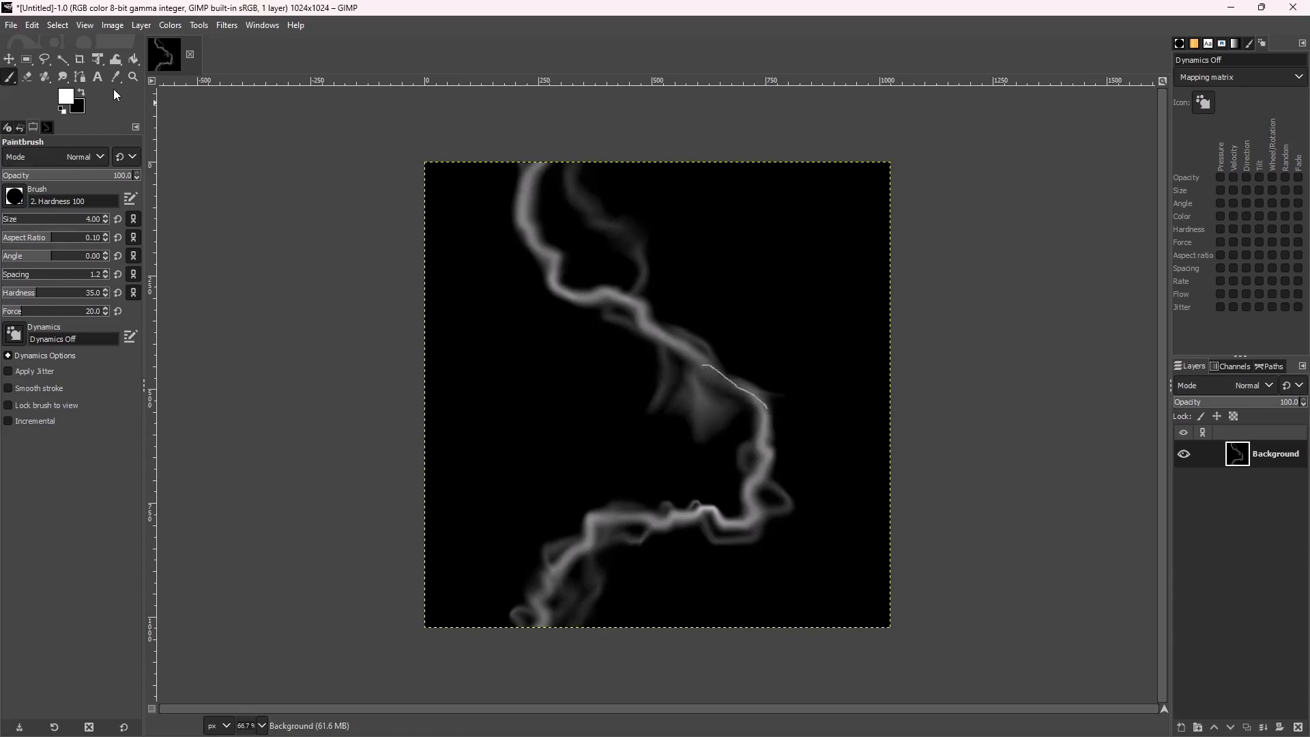
pyautogui.click(63, 76)
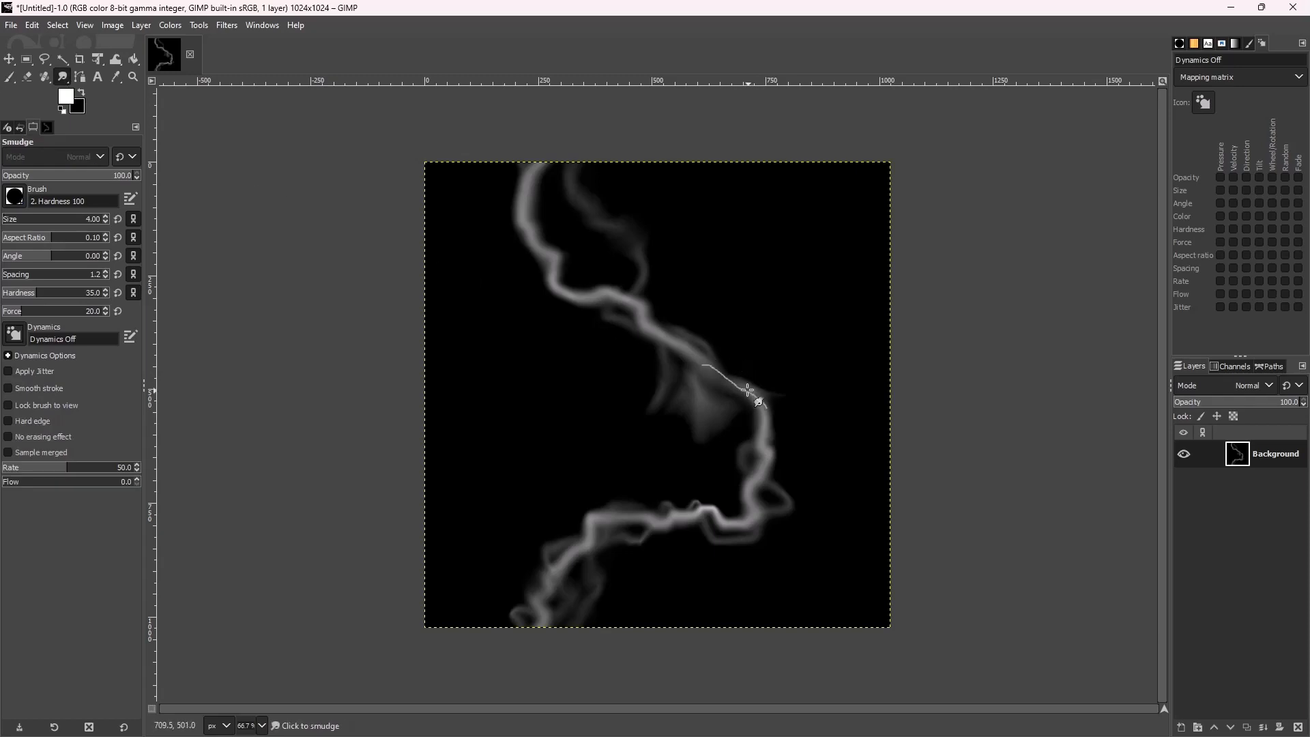
pyautogui.moveTo(27, 228); pyautogui.dragTo(33, 227)
pyautogui.moveTo(731, 389)
pyautogui.mouseDown()
pyautogui.moveTo(707, 373)
pyautogui.moveTo(775, 406)
pyautogui.moveTo(769, 425)
pyautogui.moveTo(709, 382)
pyautogui.moveTo(689, 386)
pyautogui.moveTo(679, 458)
pyautogui.moveTo(671, 421)
pyautogui.moveTo(645, 433)
pyautogui.mouseUp()
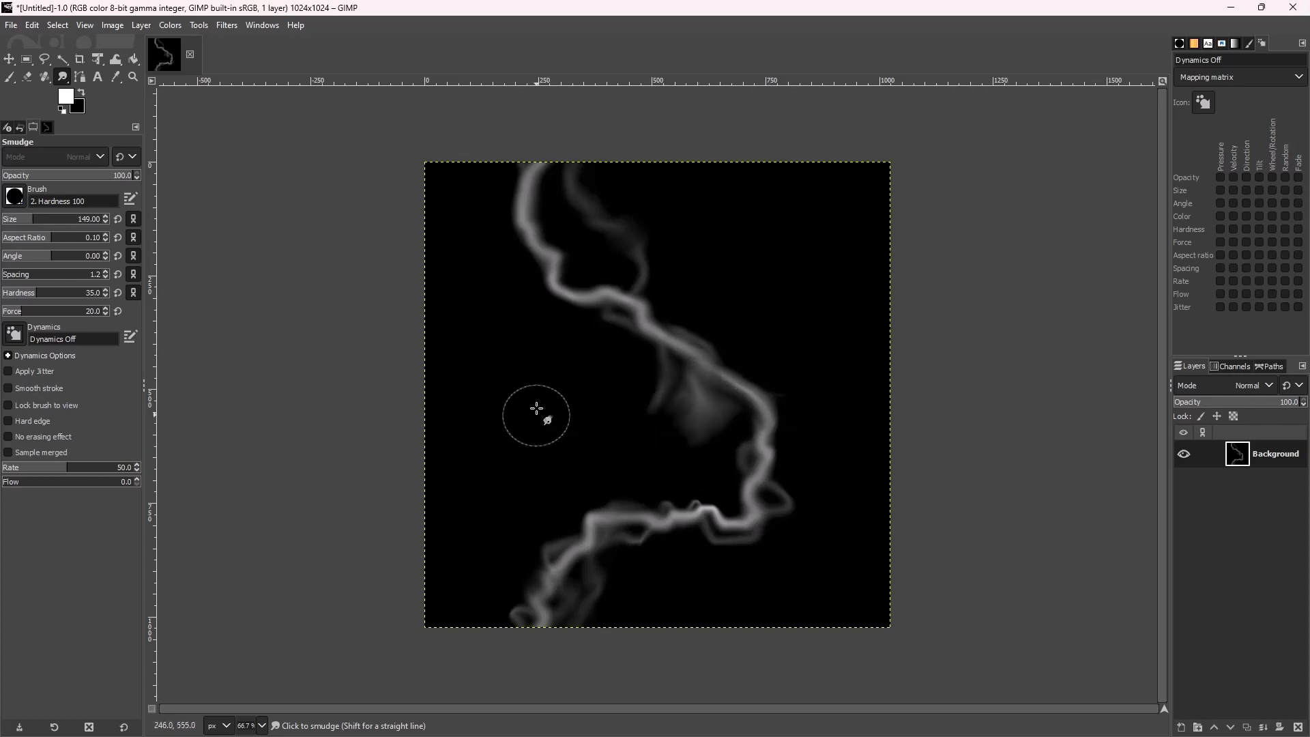
pyautogui.moveTo(809, 366)
pyautogui.mouseDown()
pyautogui.moveTo(775, 393)
pyautogui.moveTo(792, 398)
pyautogui.moveTo(757, 384)
pyautogui.moveTo(789, 433)
pyautogui.moveTo(744, 434)
pyautogui.mouseUp()
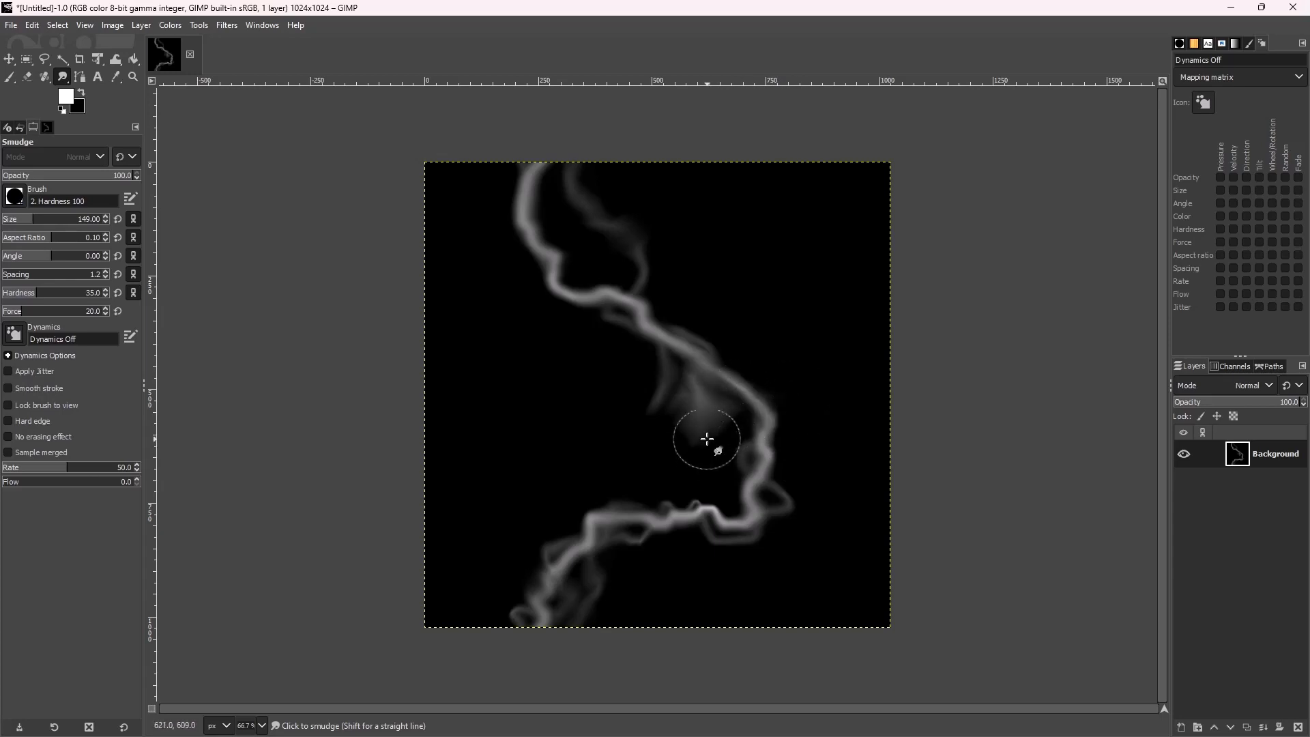
# Erase the stray haze below the seam and blur the joined part of the bolt
pyautogui.click(27, 77)
pyautogui.moveTo(675, 449)
pyautogui.mouseDown()
pyautogui.moveTo(719, 421)
pyautogui.moveTo(700, 409)
pyautogui.mouseUp()
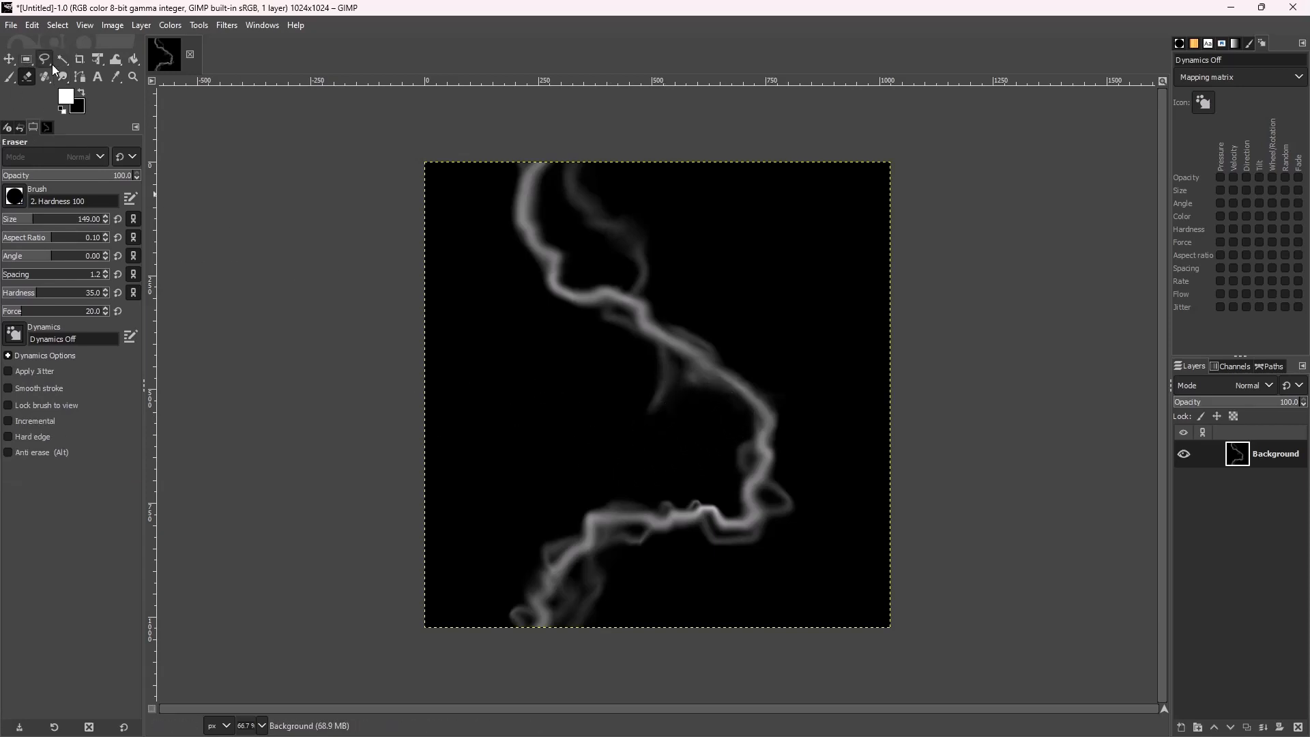
pyautogui.moveTo(62, 85); pyautogui.dragTo(109, 94)
pyautogui.moveTo(619, 332)
pyautogui.mouseDown()
pyautogui.moveTo(678, 380)
pyautogui.moveTo(657, 401)
pyautogui.moveTo(760, 391)
pyautogui.moveTo(754, 409)
pyautogui.moveTo(775, 402)
pyautogui.moveTo(608, 419)
pyautogui.moveTo(692, 400)
pyautogui.moveTo(520, 392)
pyautogui.moveTo(854, 396)
pyautogui.mouseUp()
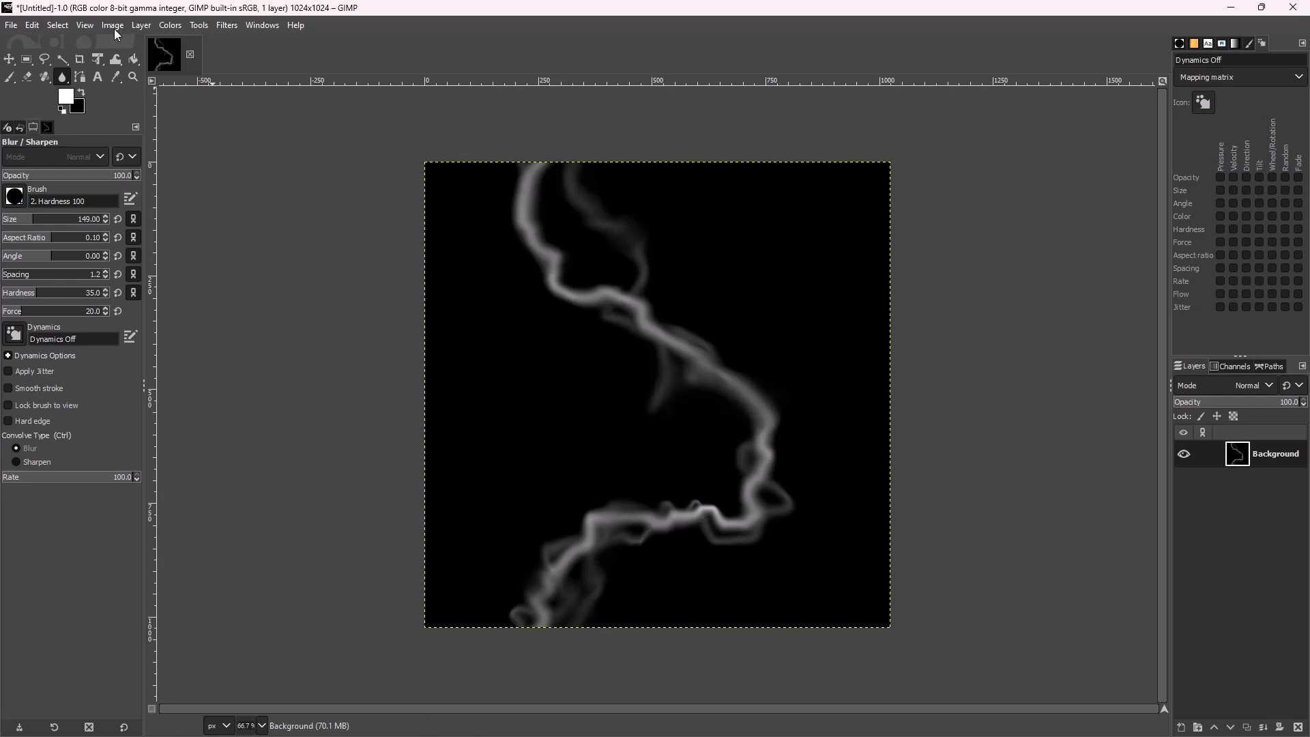
# Shift the layer by half its height once more, 512 px in Y, to bring the bolt back to its original position
pyautogui.click(140, 25)
pyautogui.moveTo(180, 206)
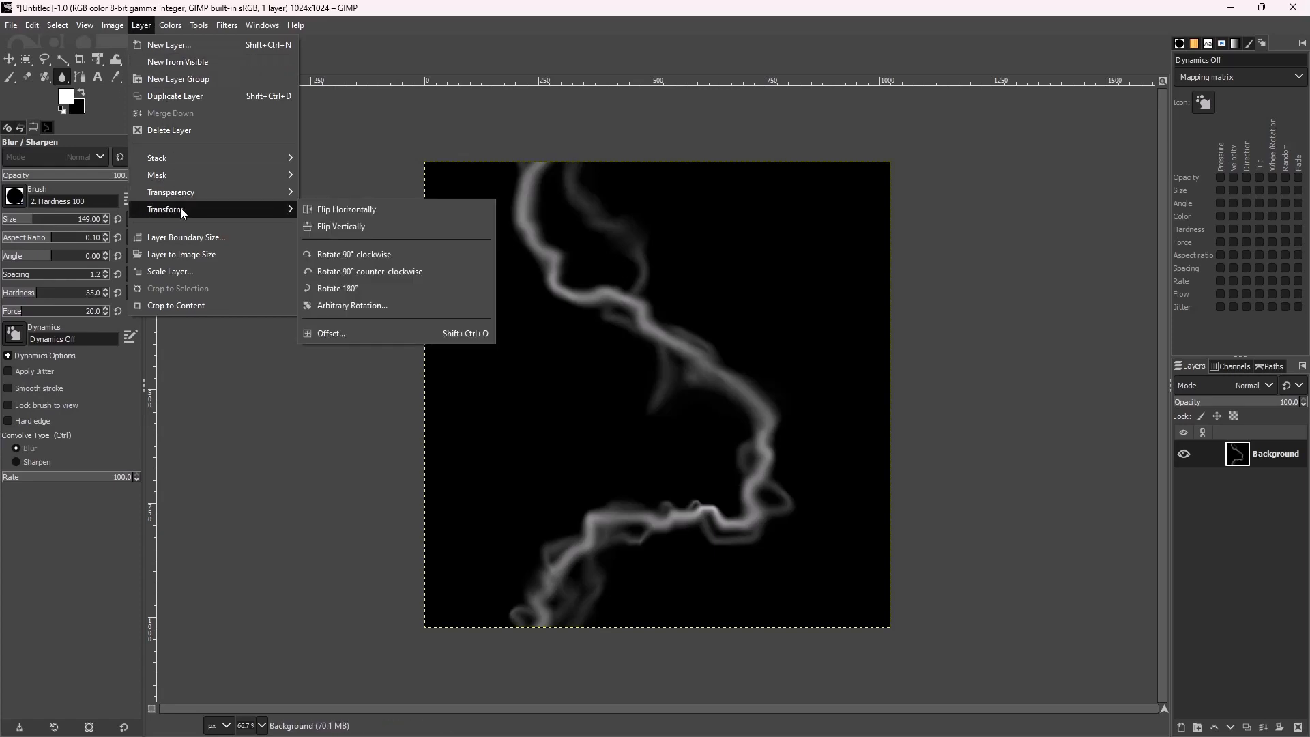
pyautogui.click(352, 333)
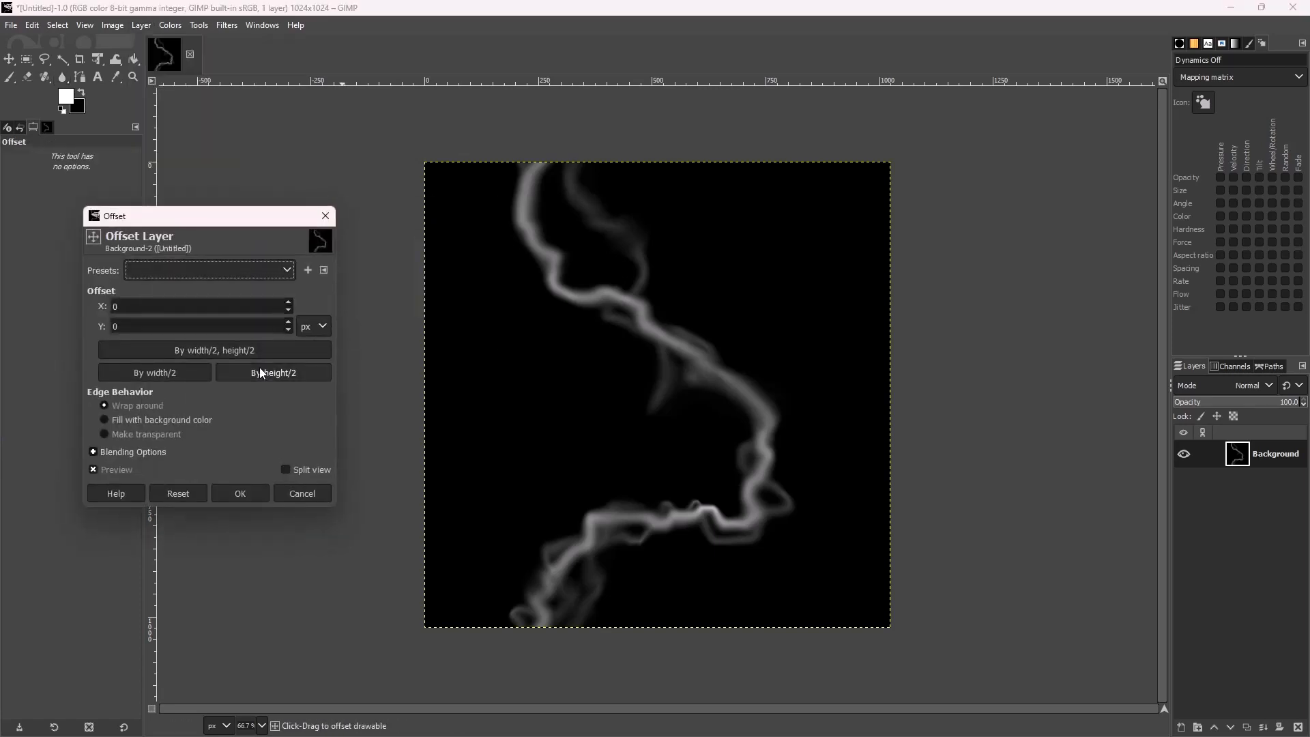
pyautogui.click(276, 372)
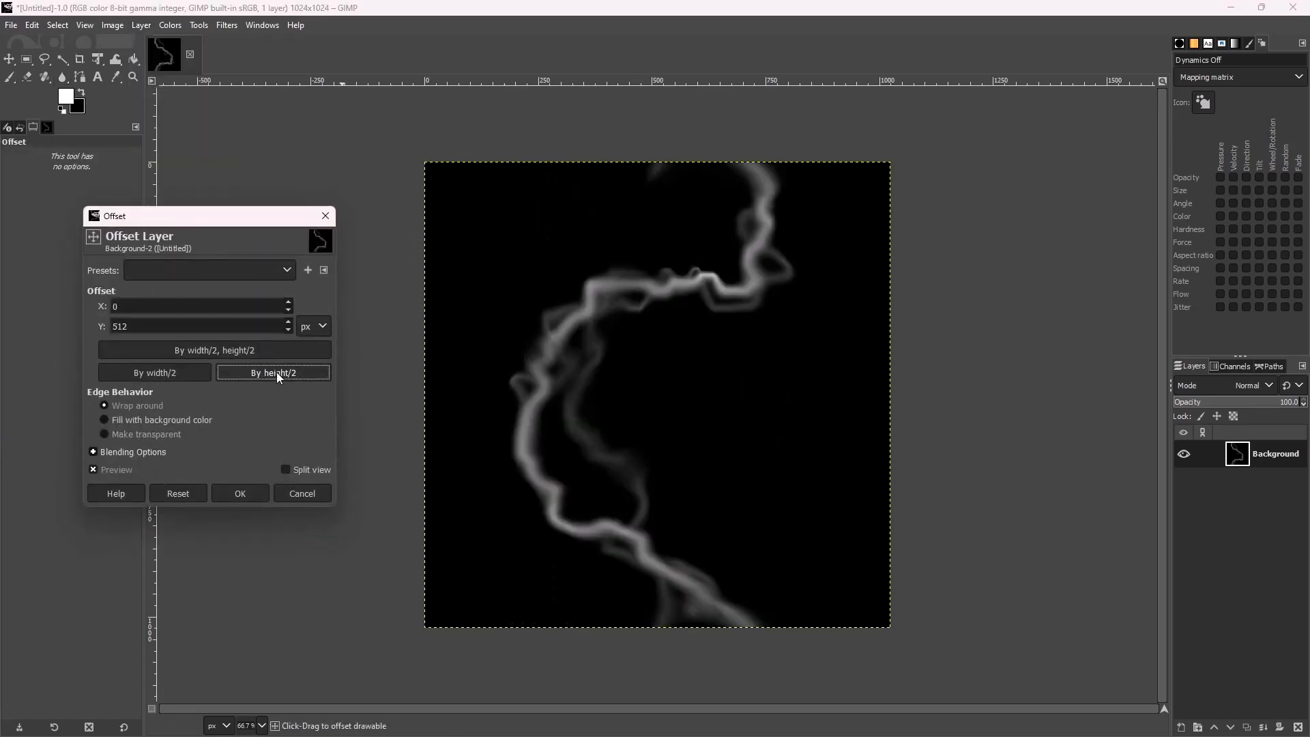
pyautogui.click(241, 492)
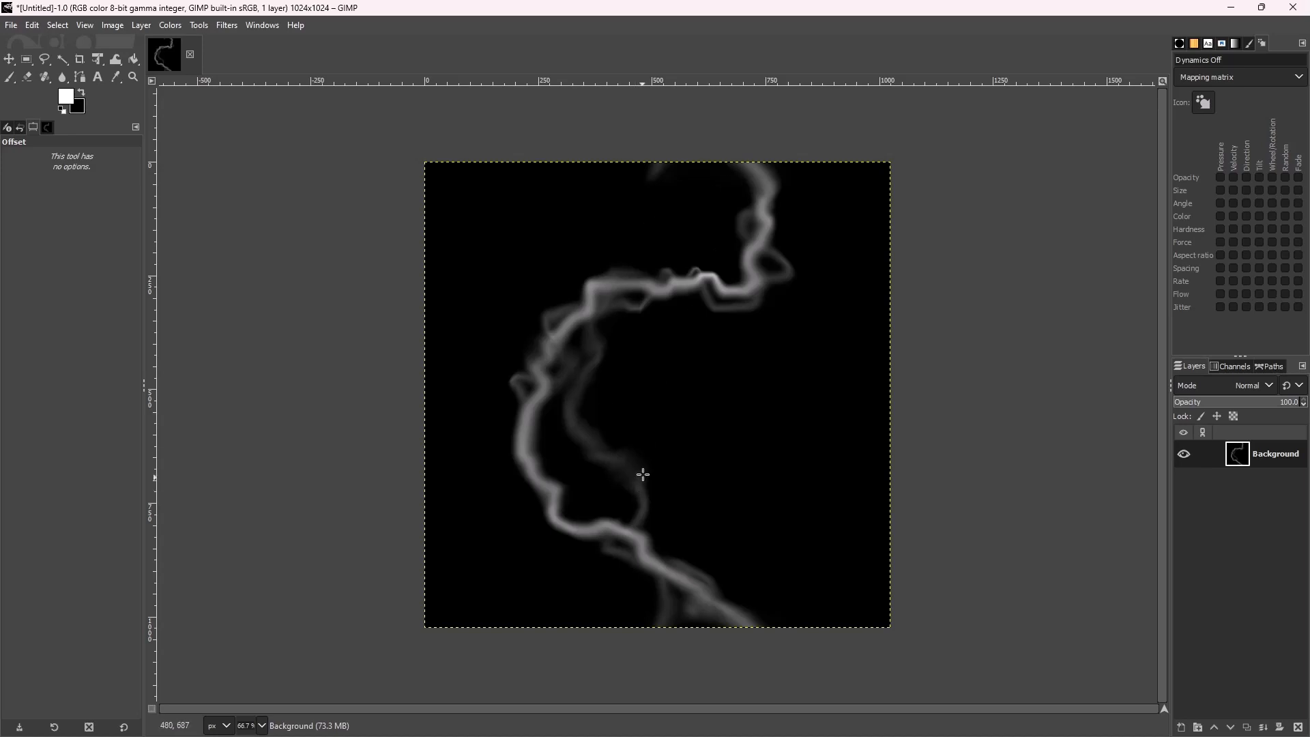
pyautogui.click(11, 25)
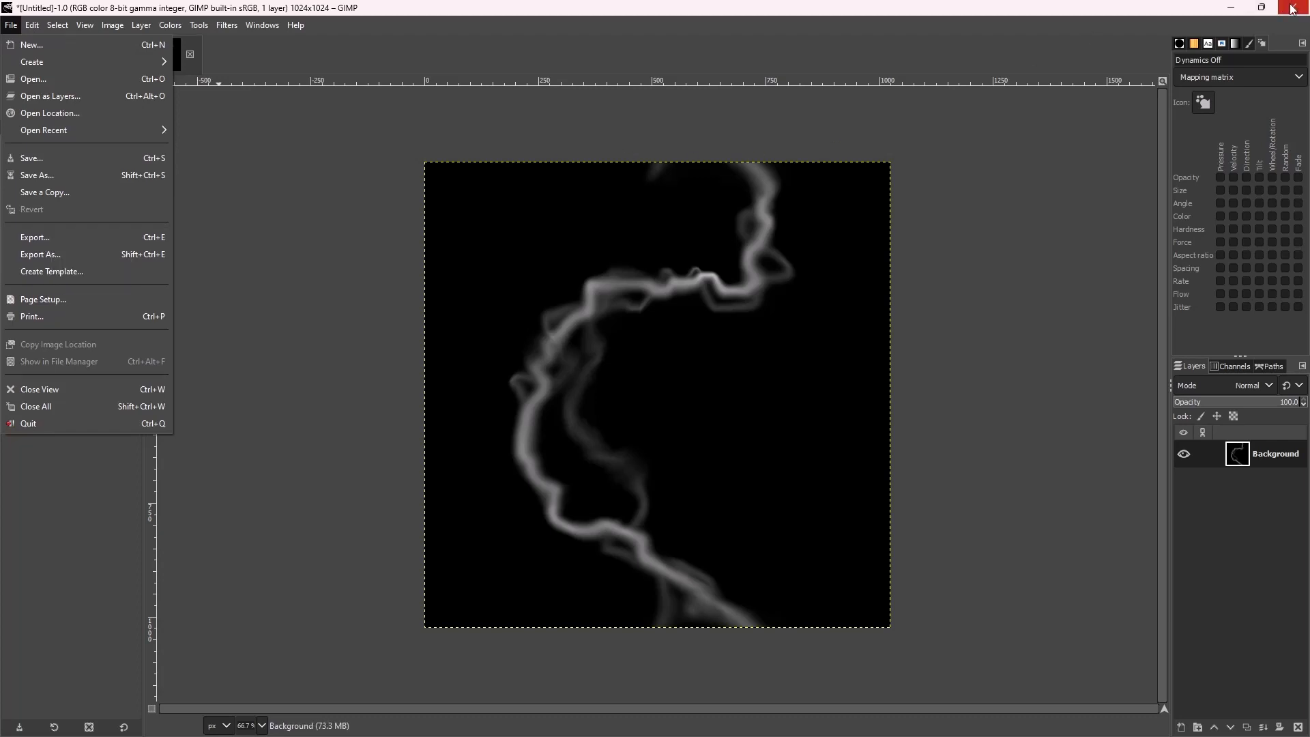
# Quit GIMP and discard the unsaved changes of the open image
pyautogui.click(232, 91)
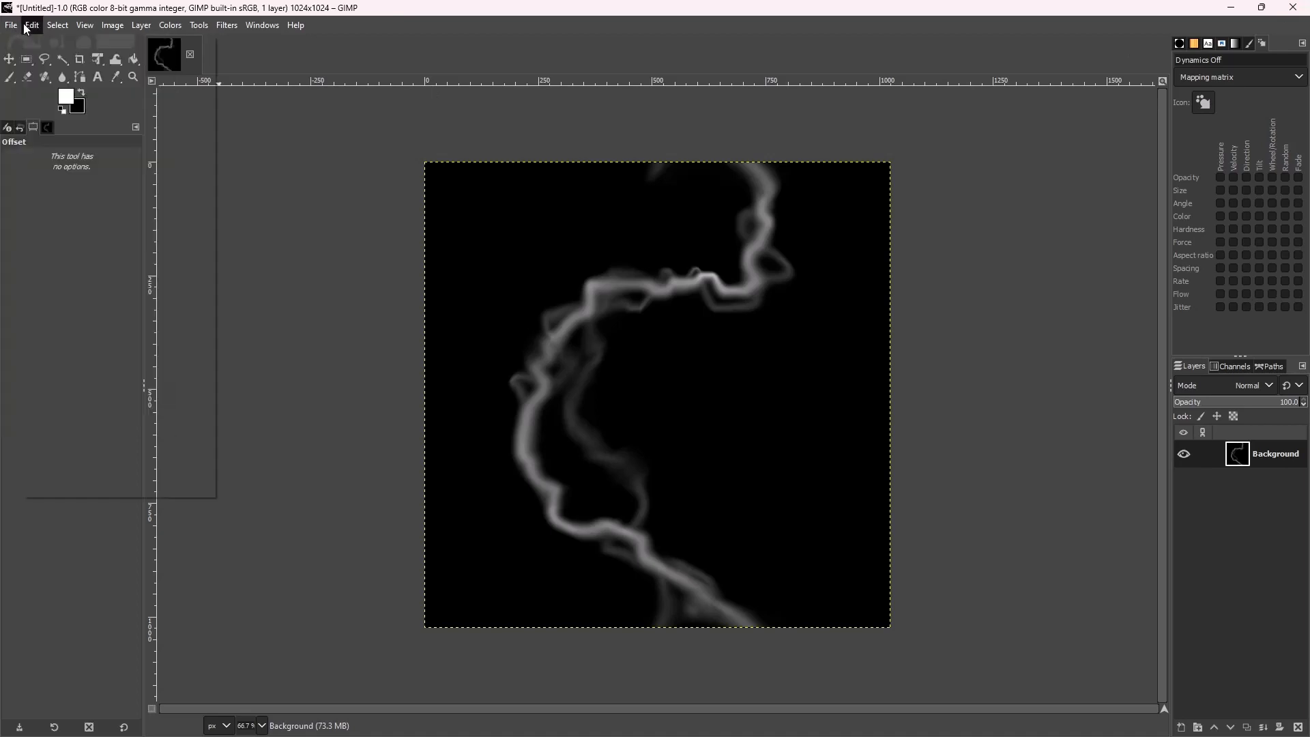
pyautogui.click(9, 26)
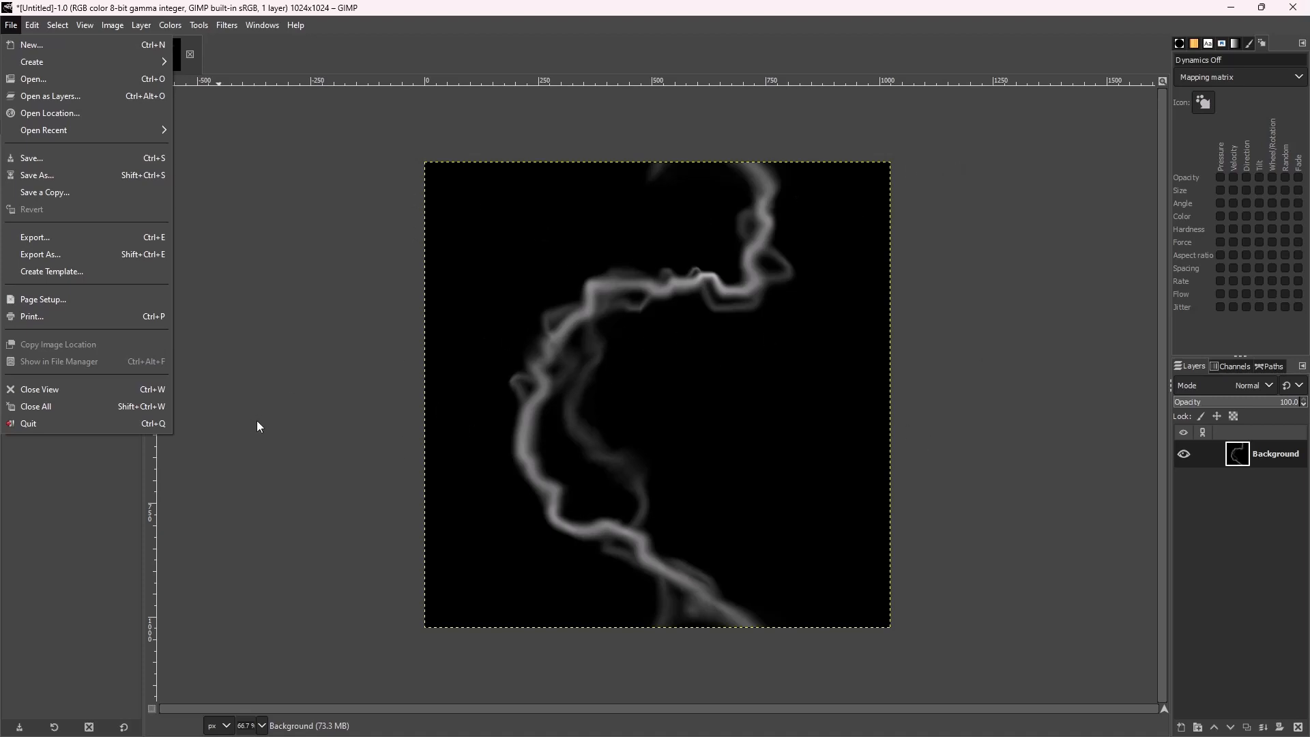
pyautogui.click(1302, 15)
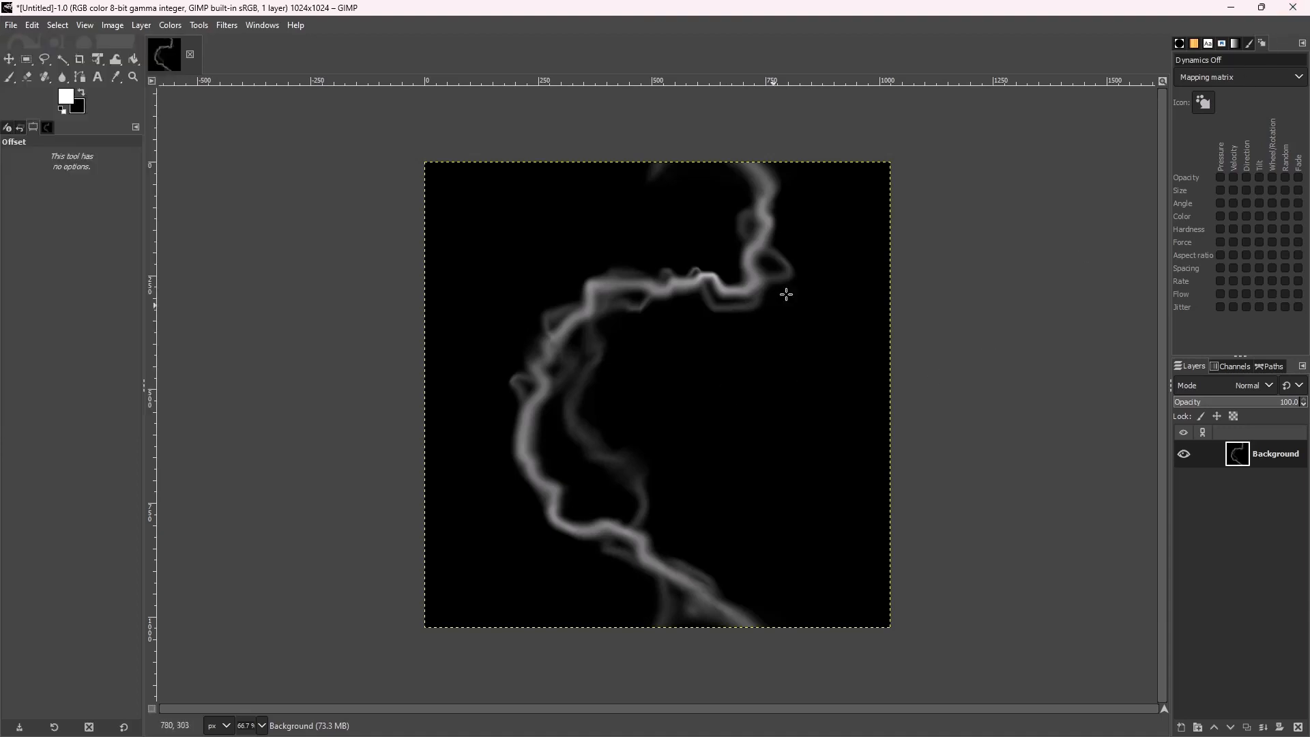
pyautogui.click(1294, 9)
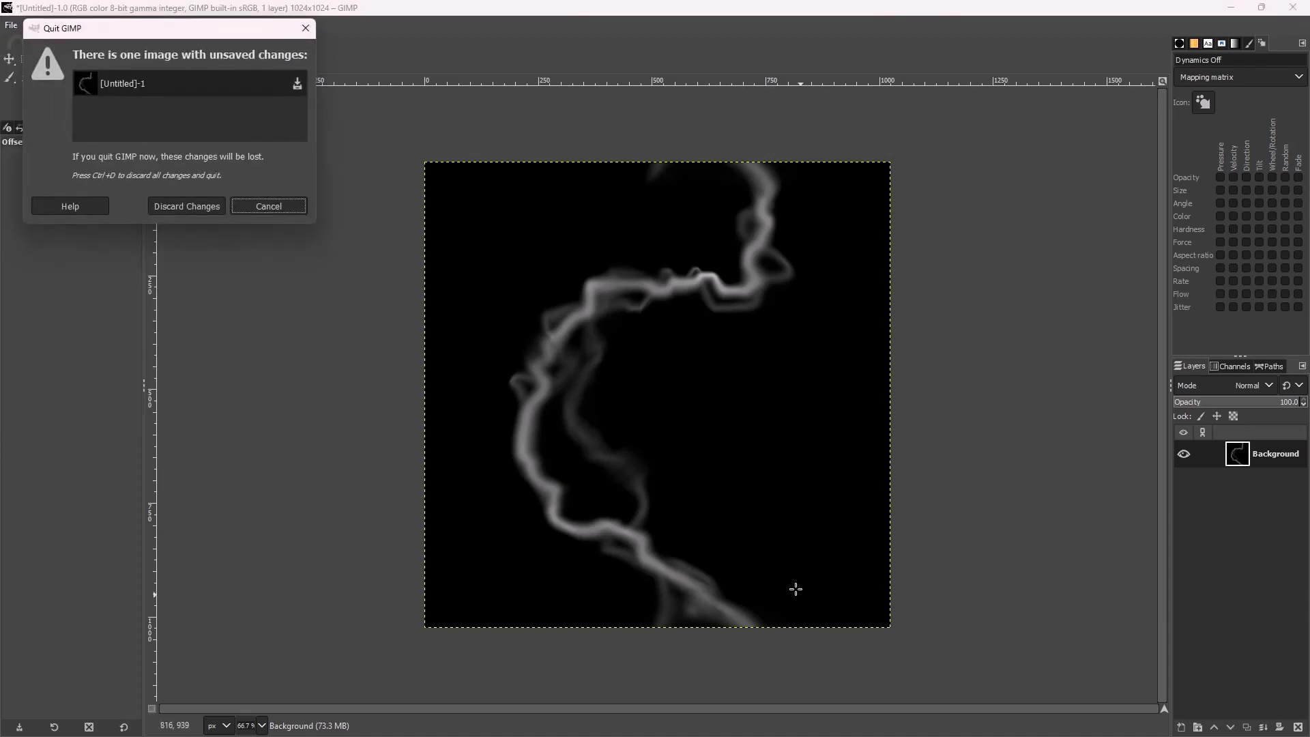
pyautogui.click(182, 206)
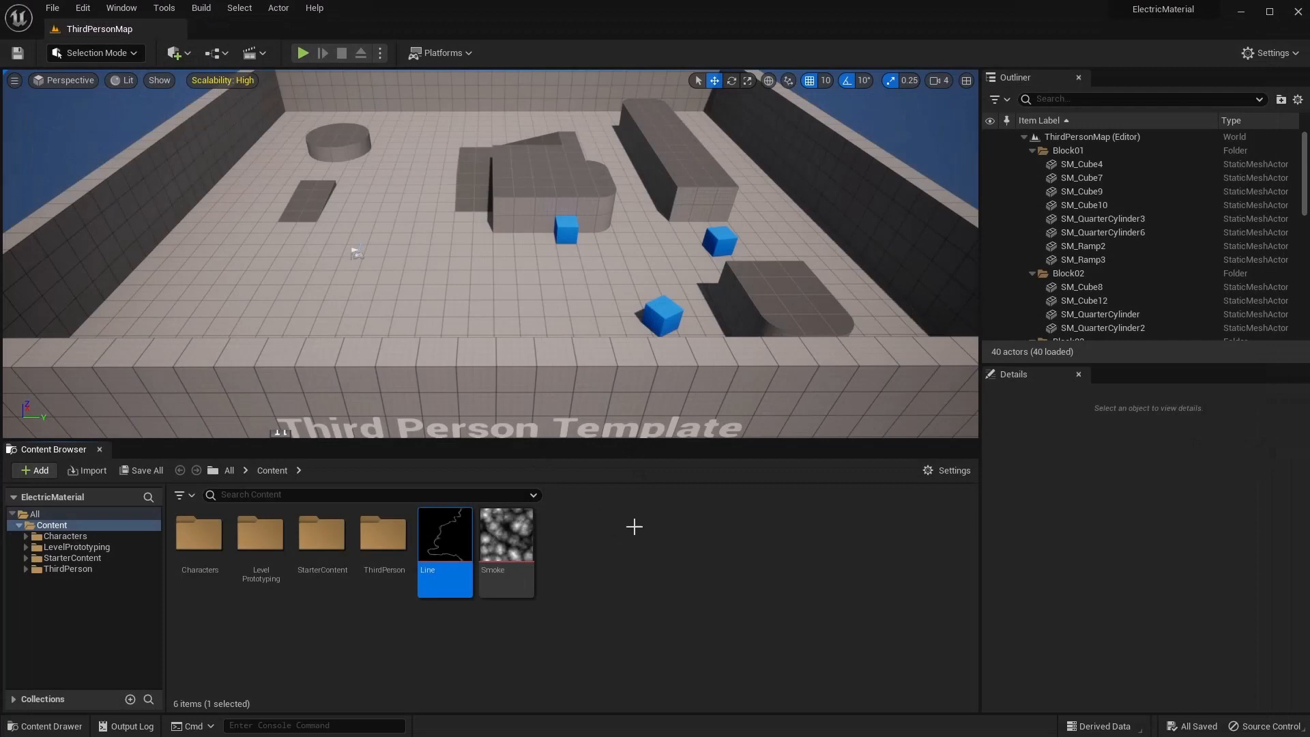
# In Unreal Editor, open the Smoke texture to examine its pattern and close it again
pyautogui.doubleClick(523, 540)
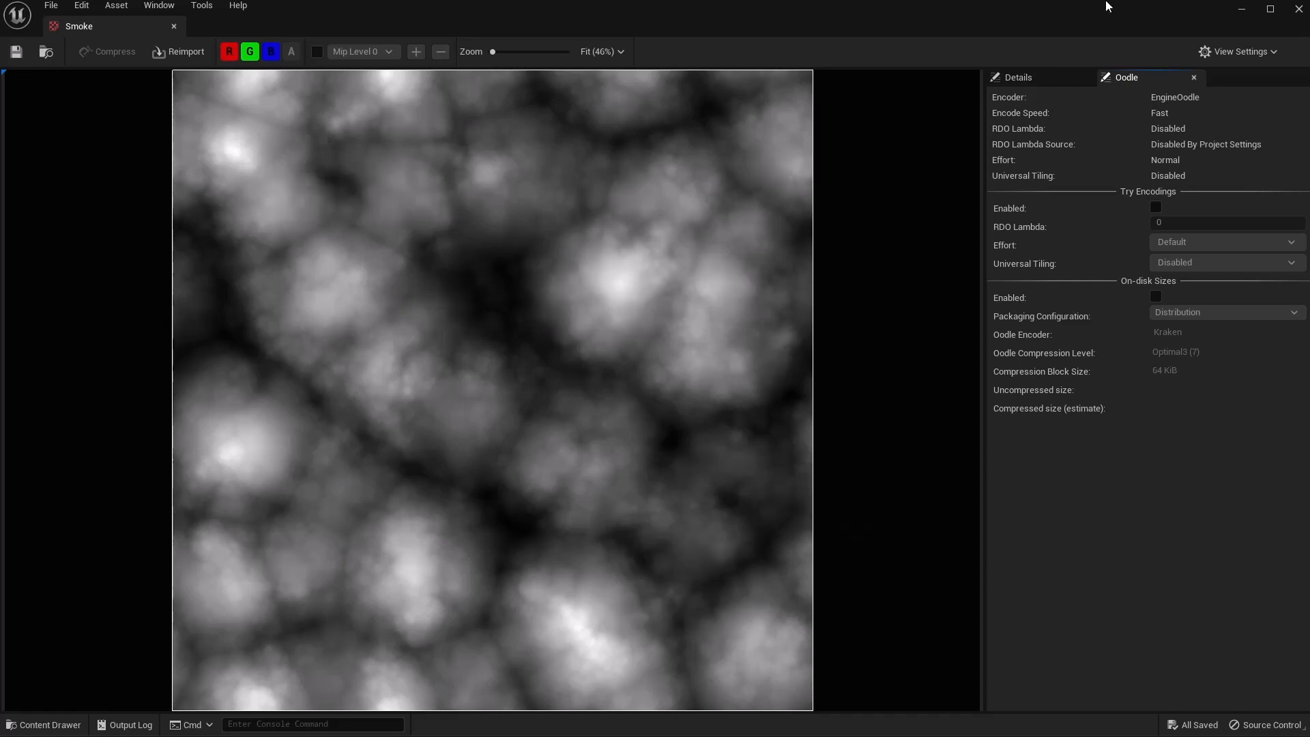
pyautogui.click(1299, 8)
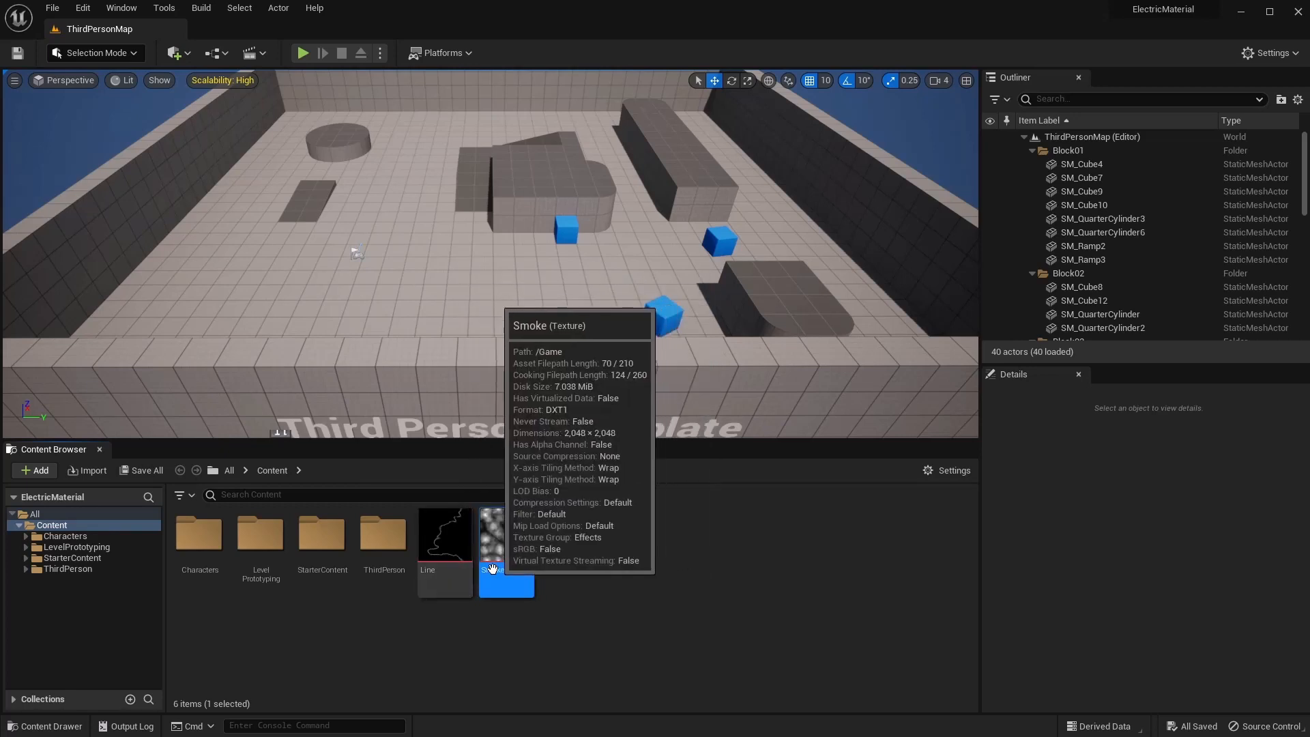
pyautogui.moveTo(502, 570)
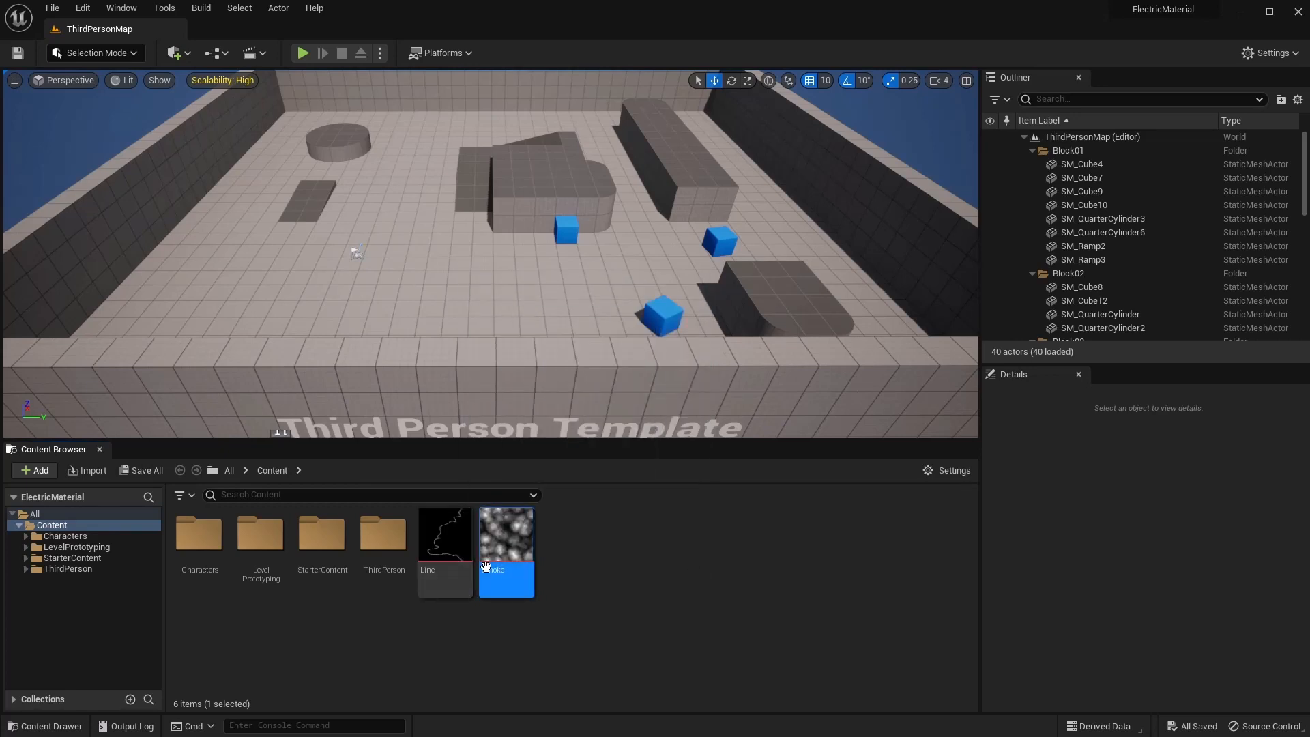
# Create a material named M_Lightning in the Content folder and dock its editor beside the ThirdPersonMap tab
pyautogui.rightClick(584, 555)
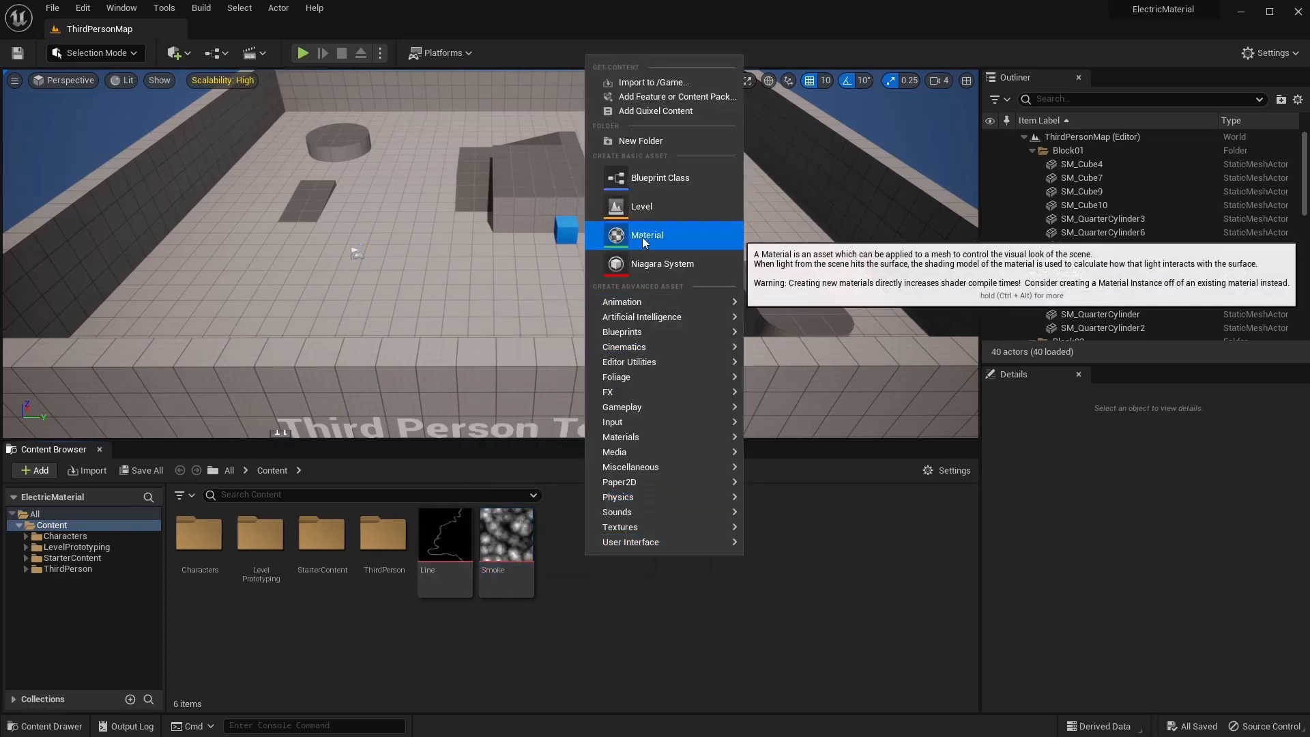
pyautogui.click(682, 558)
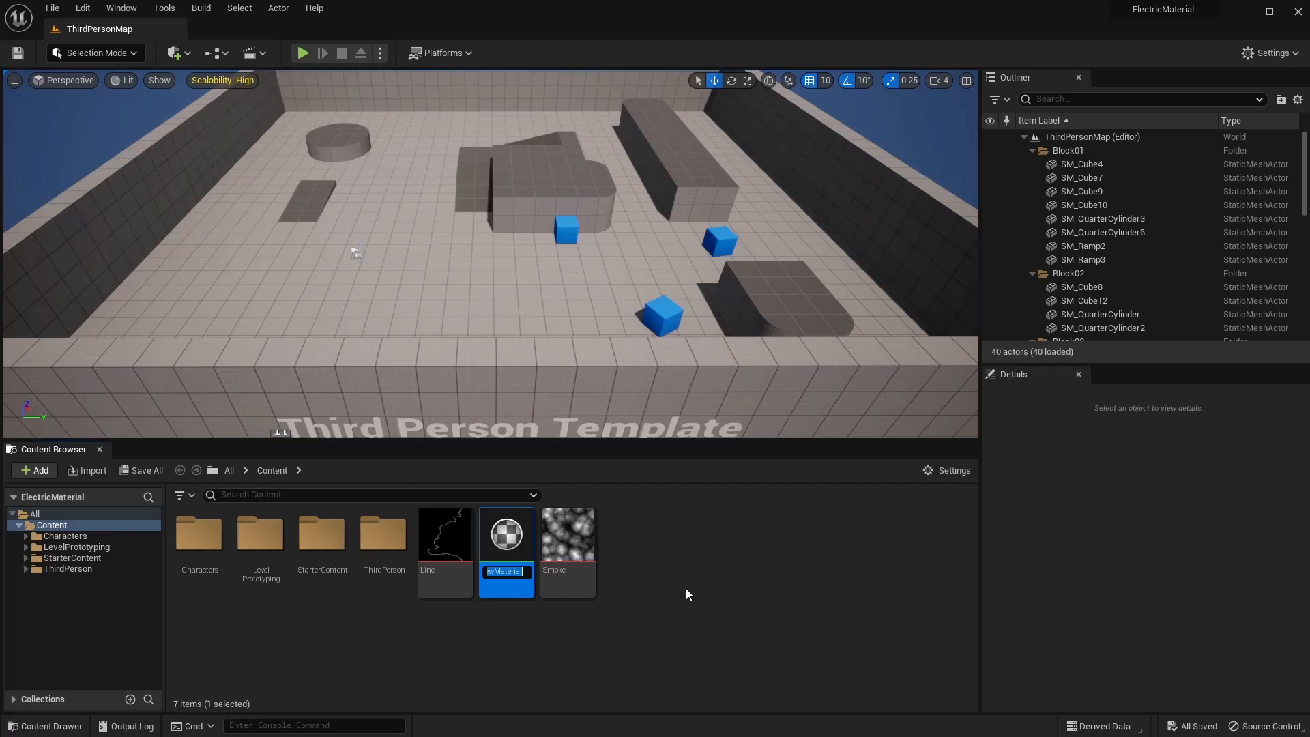
pyautogui.write('M_')
pyautogui.write('Lightning')
pyautogui.press('Return')
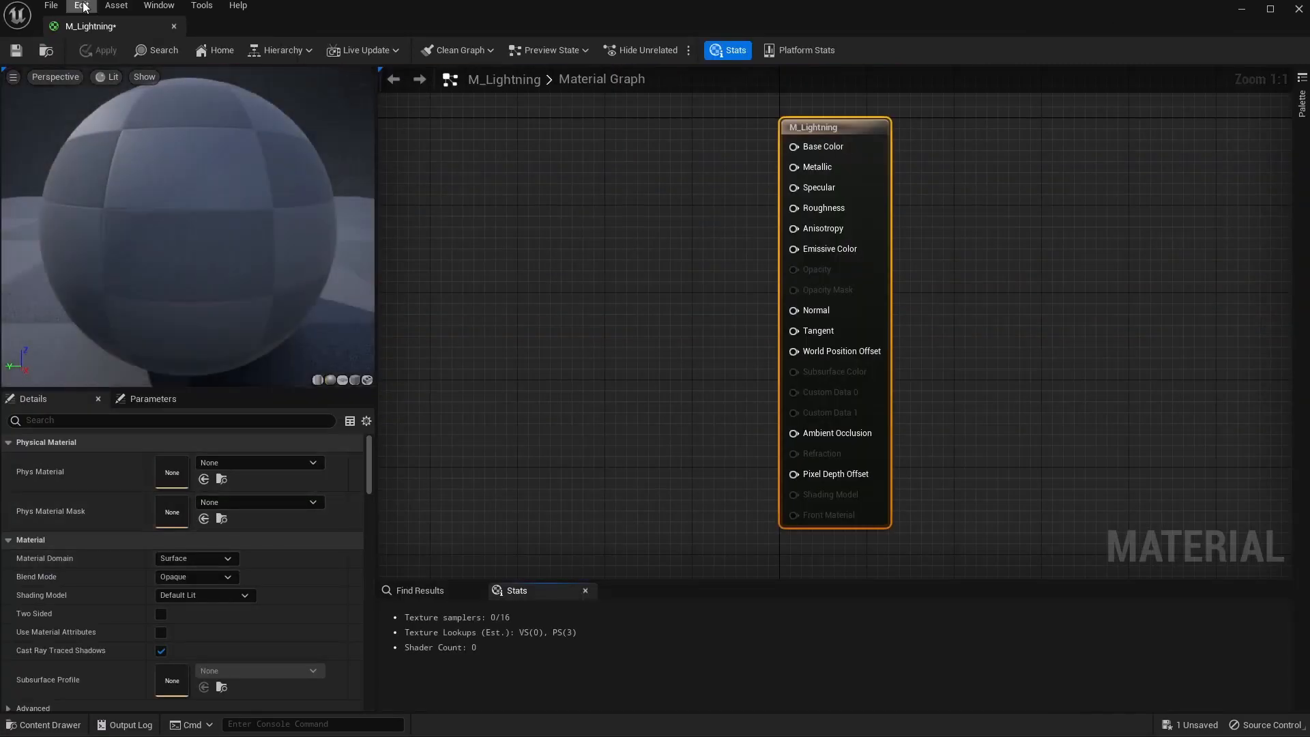
pyautogui.moveTo(99, 28); pyautogui.dragTo(228, 28)
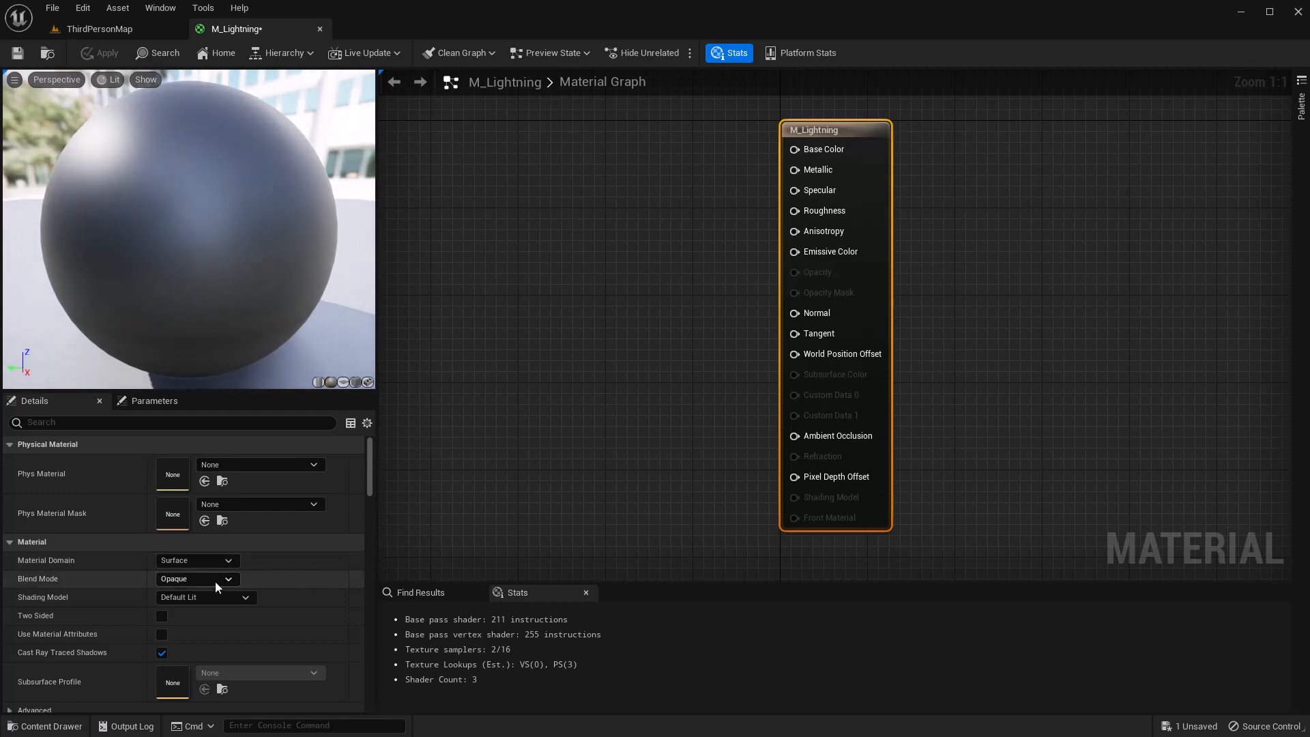
# Set the material's blend mode to Translucent and its shading model to Unlit
pyautogui.click(191, 580)
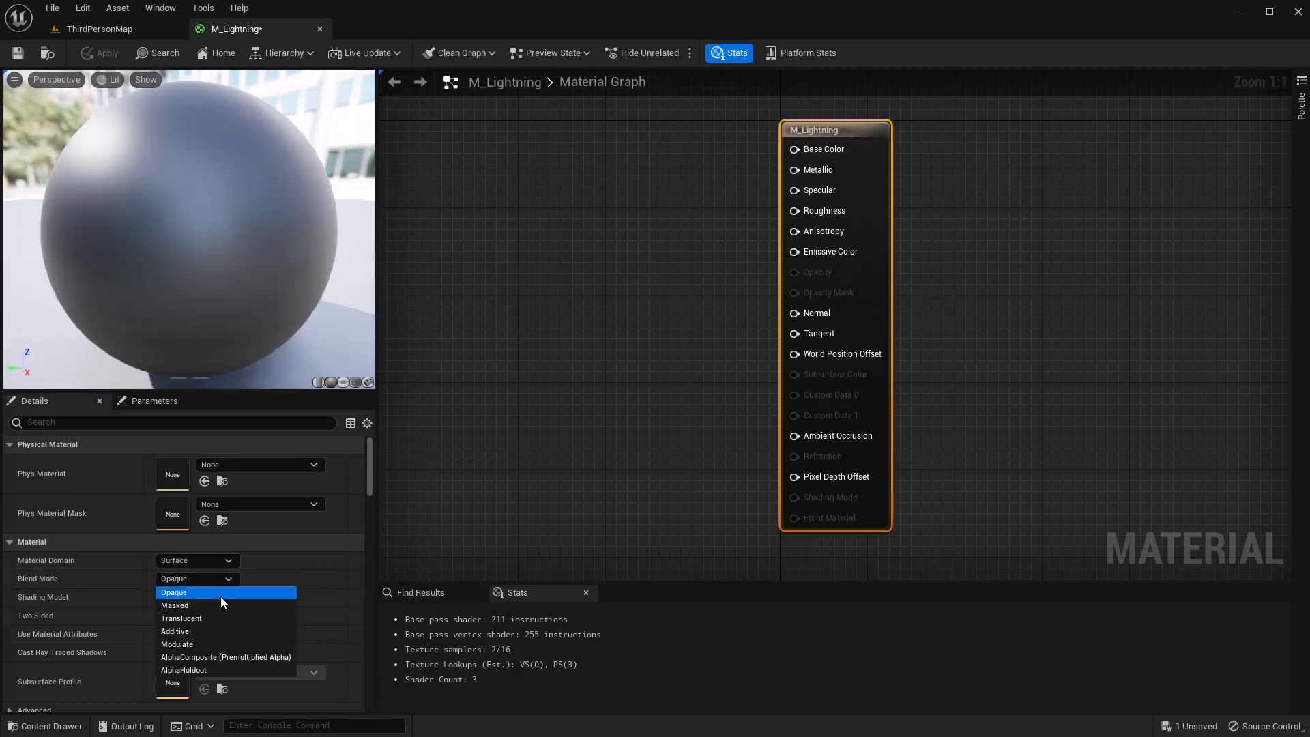
pyautogui.click(215, 618)
pyautogui.click(198, 597)
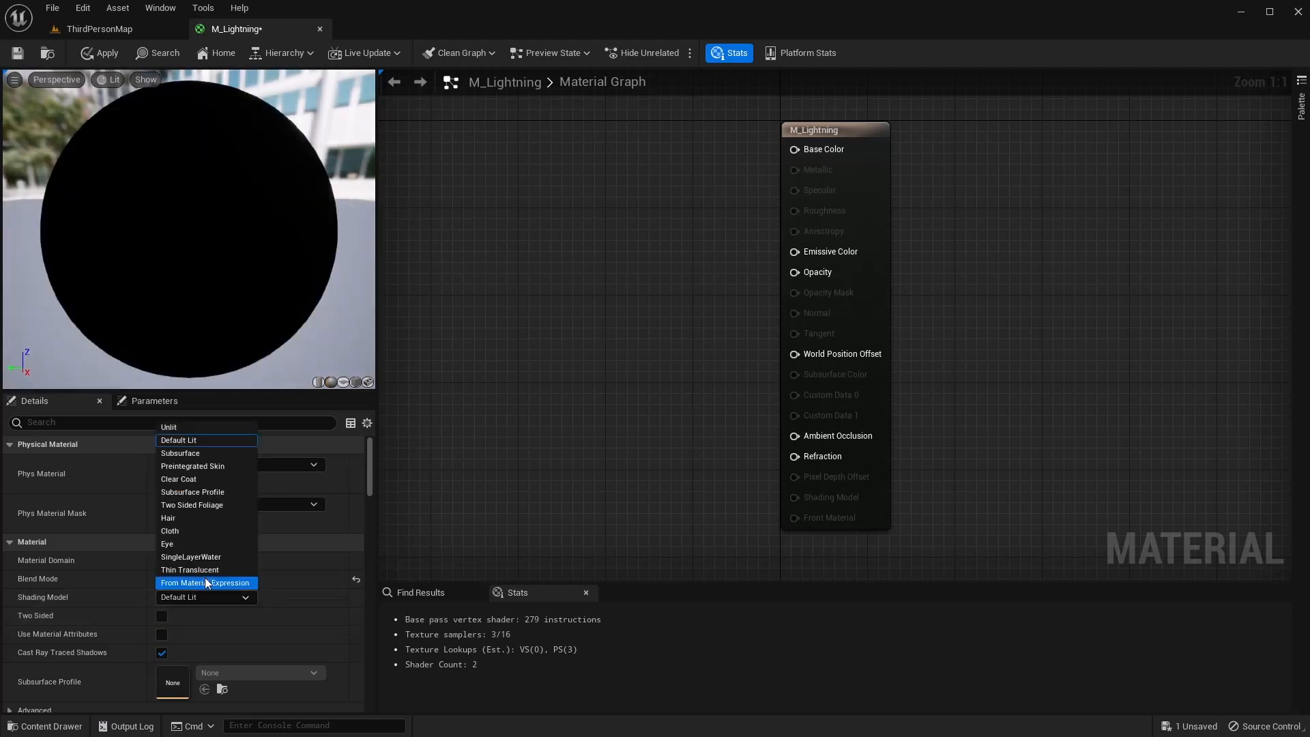
pyautogui.click(177, 427)
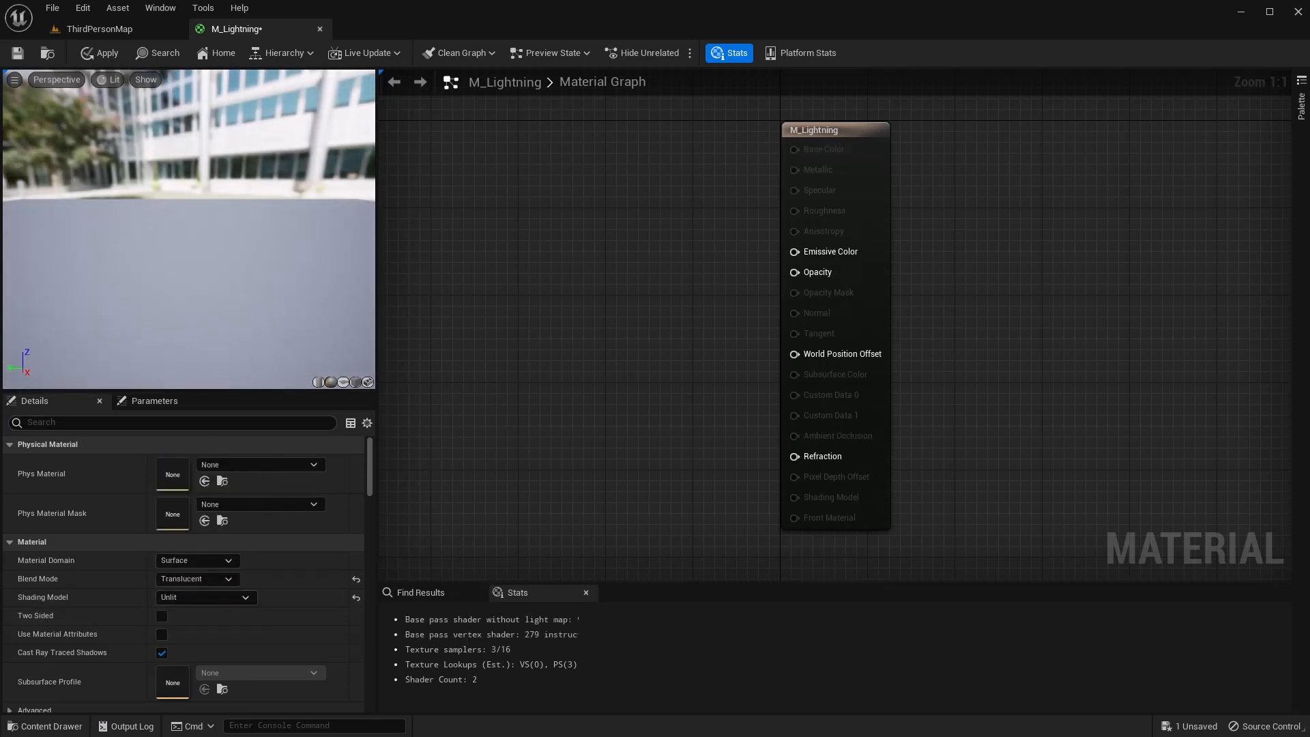
# Add a Particle Color node to the graph, left of the material output node
pyautogui.rightClick(711, 220)
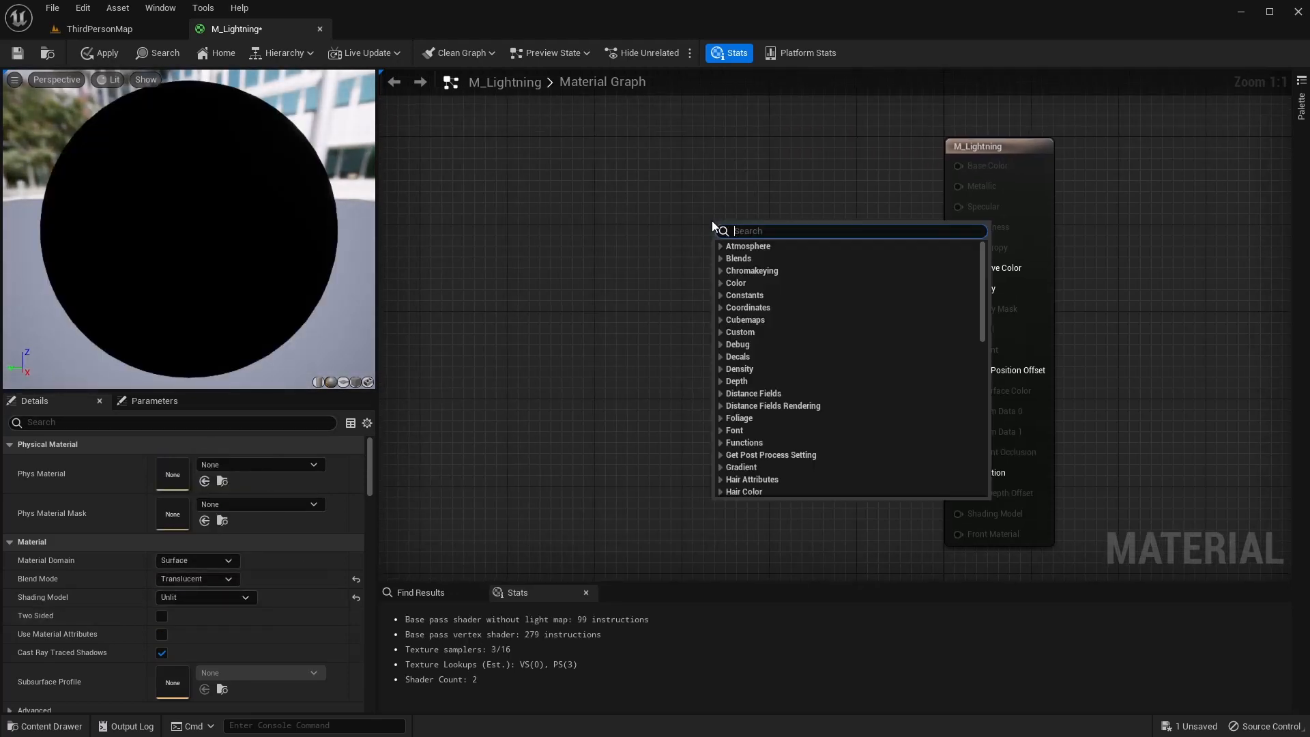
pyautogui.write('particle')
pyautogui.press('Return')
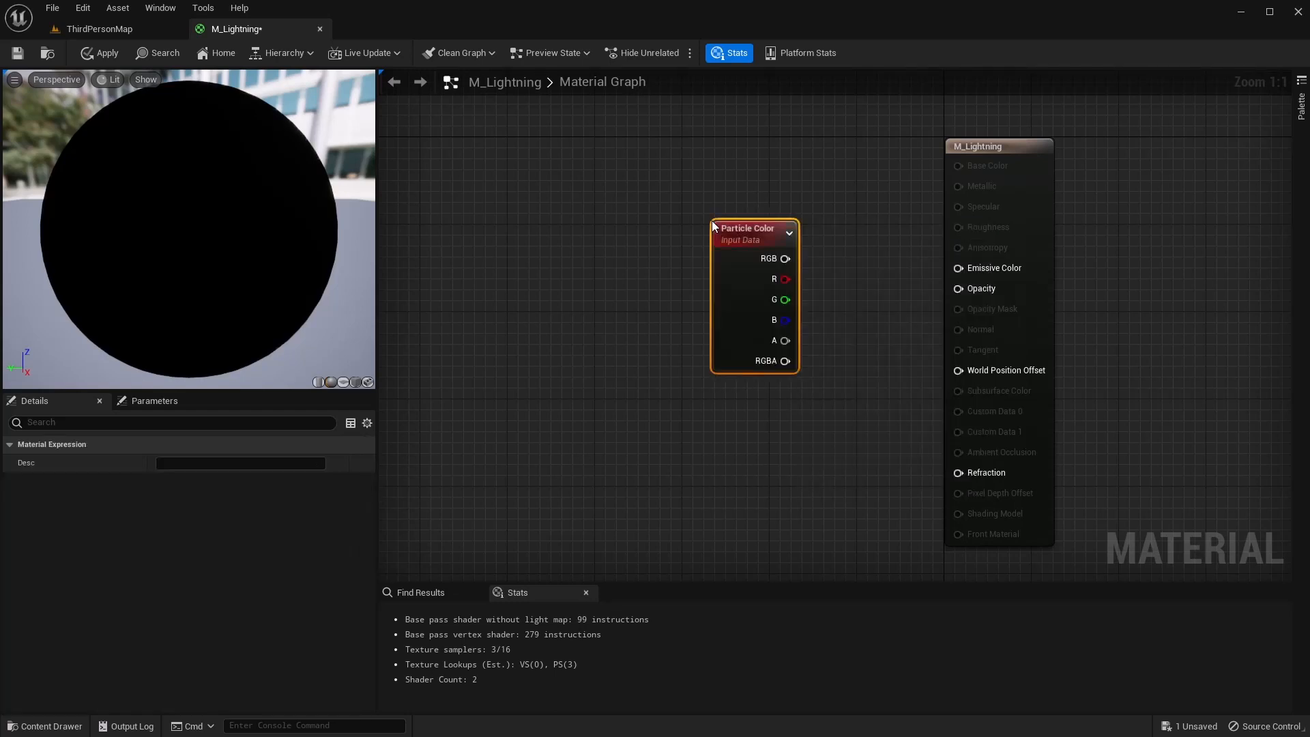
# Feed Particle Color RGB through a new Multiply node into Emissive Color and spread the nodes apart
pyautogui.moveTo(744, 229); pyautogui.dragTo(734, 193)
pyautogui.write('mutli')
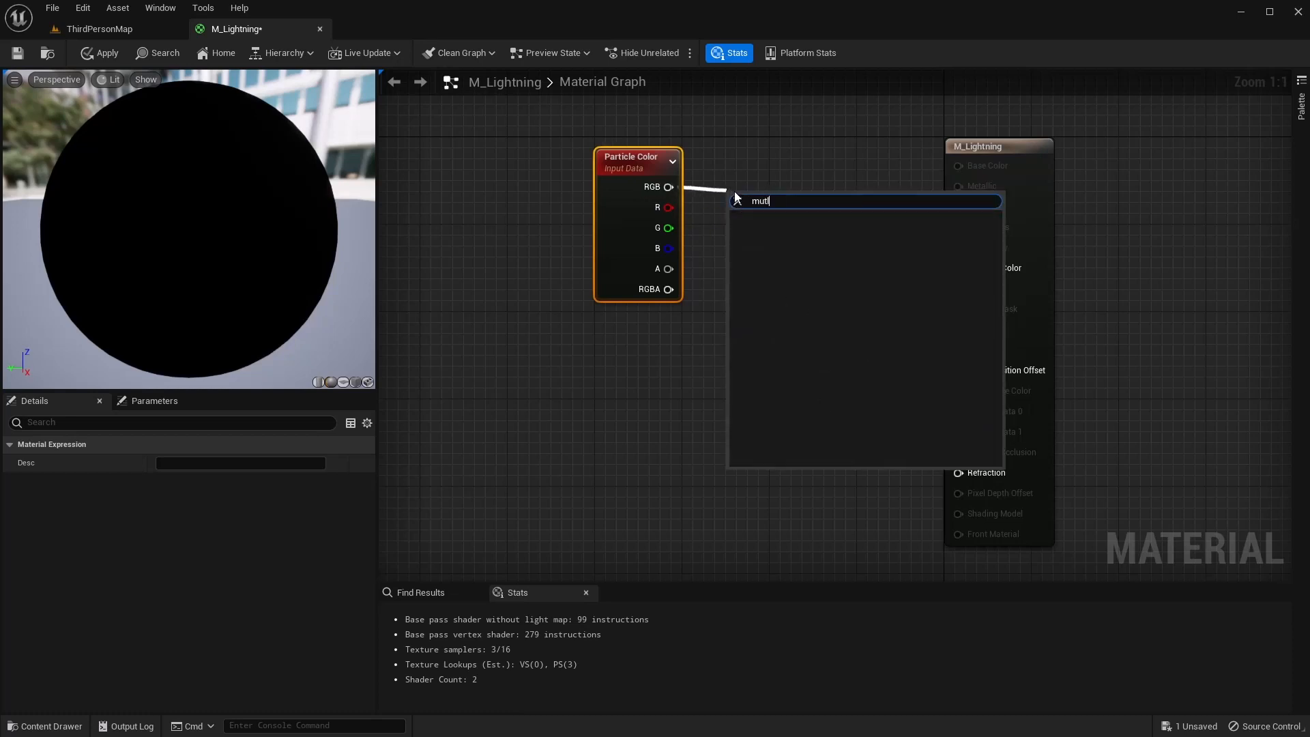
pyautogui.press('BackSpace')
pyautogui.press('BackSpace')
pyautogui.write('lt')
pyautogui.press('Return')
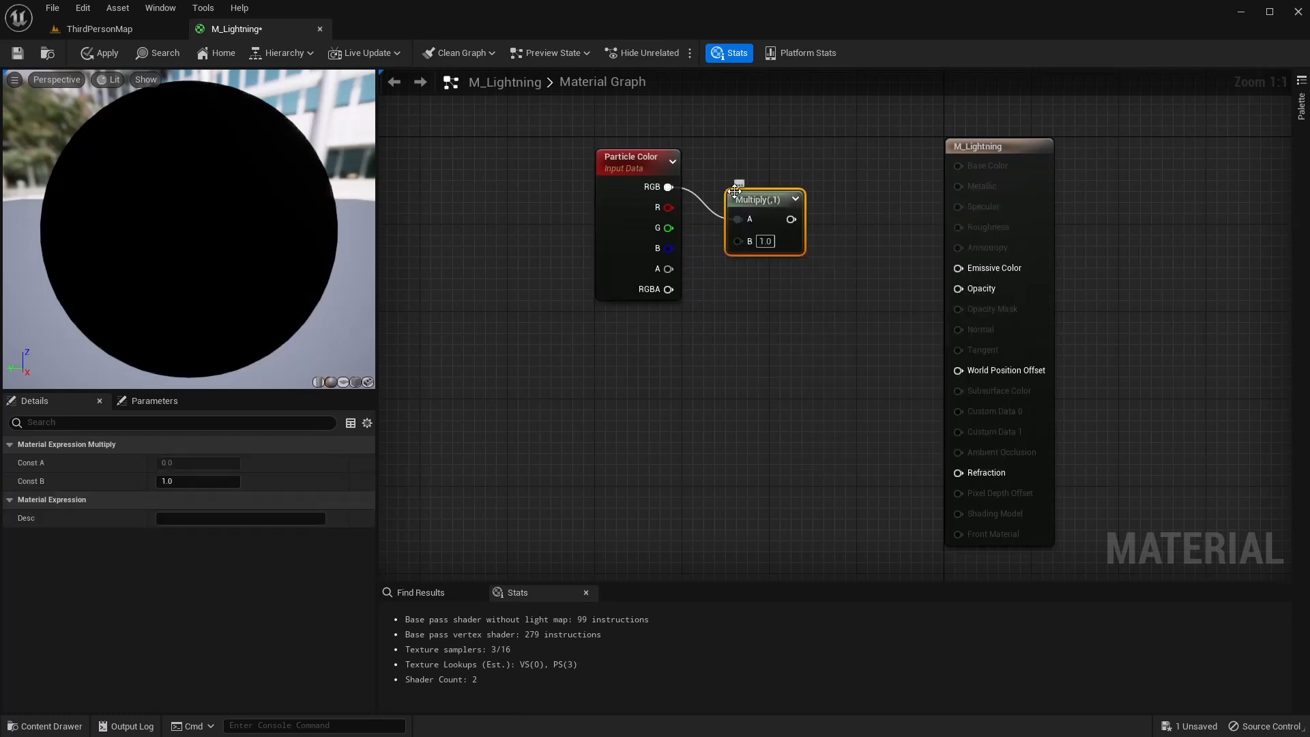
pyautogui.moveTo(735, 192); pyautogui.dragTo(958, 268)
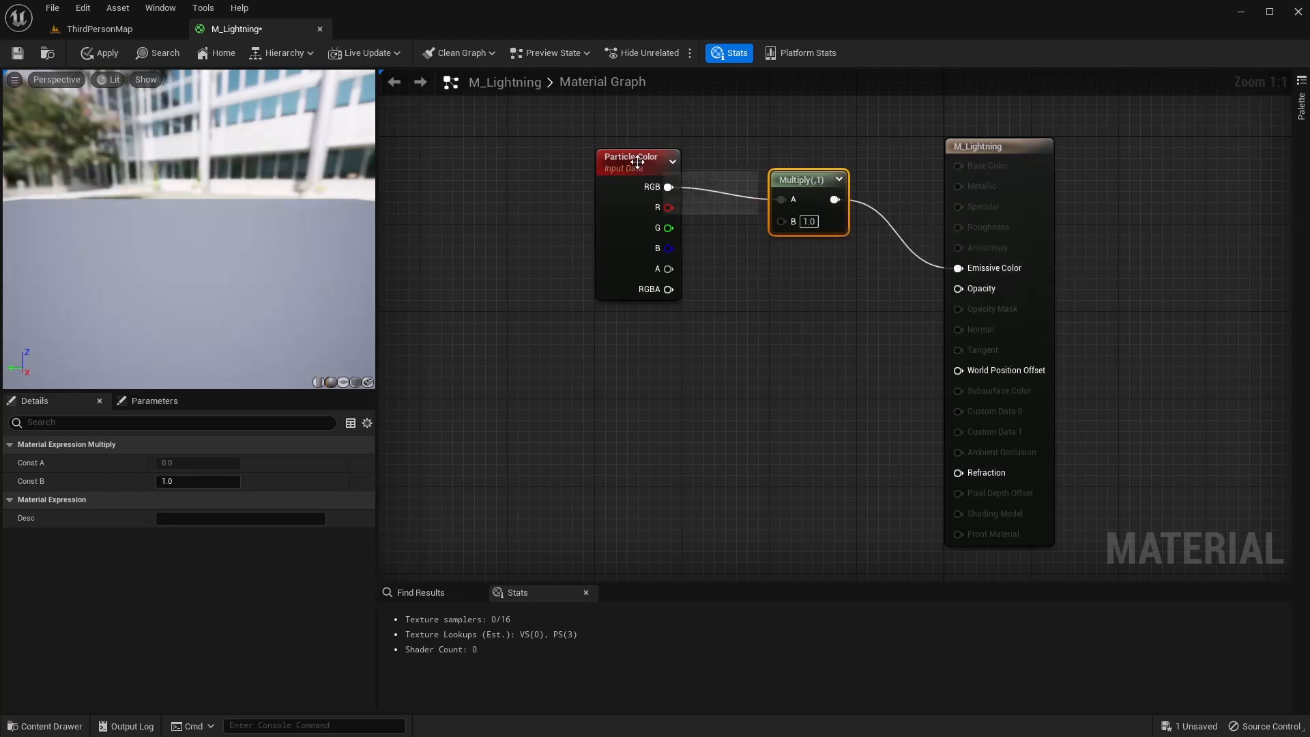
pyautogui.moveTo(637, 162); pyautogui.dragTo(451, 162)
pyautogui.moveTo(794, 179); pyautogui.dragTo(696, 189)
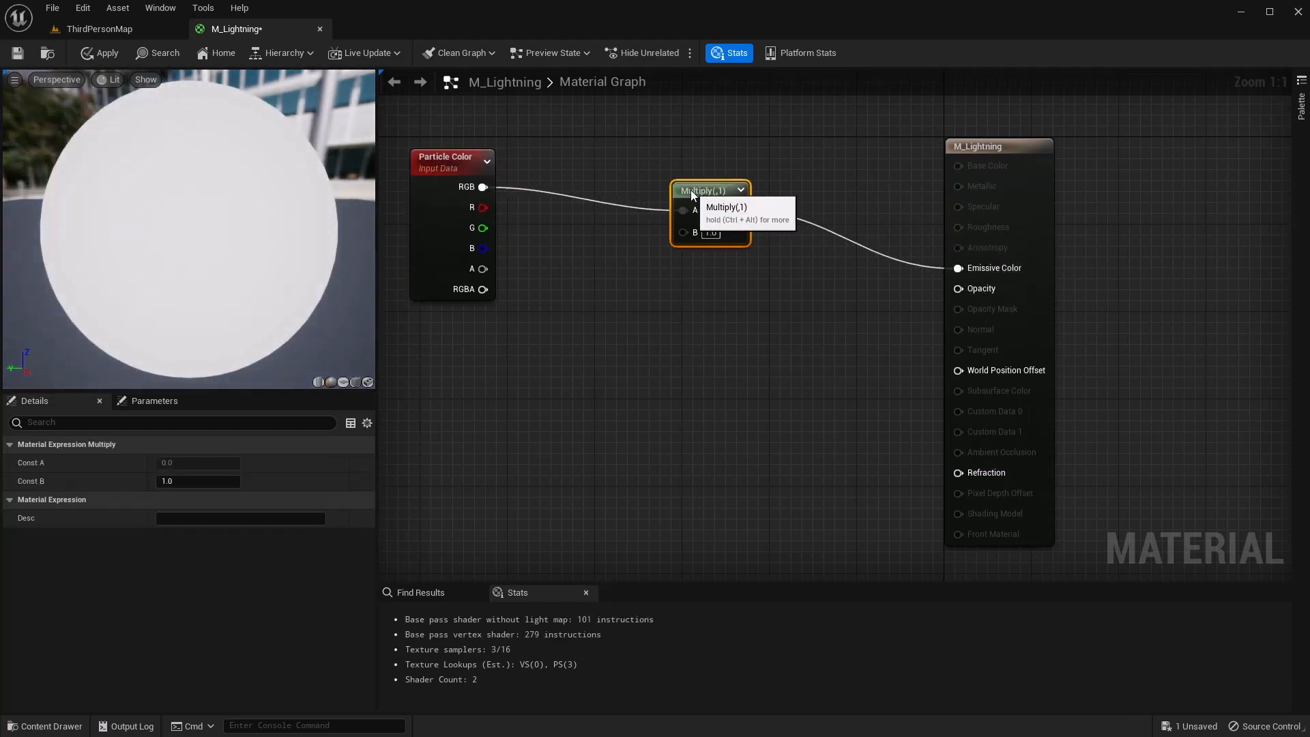
# Feed the Particle Color alpha through a second Multiply node into Opacity
pyautogui.moveTo(657, 391); pyautogui.dragTo(671, 345, button='right')
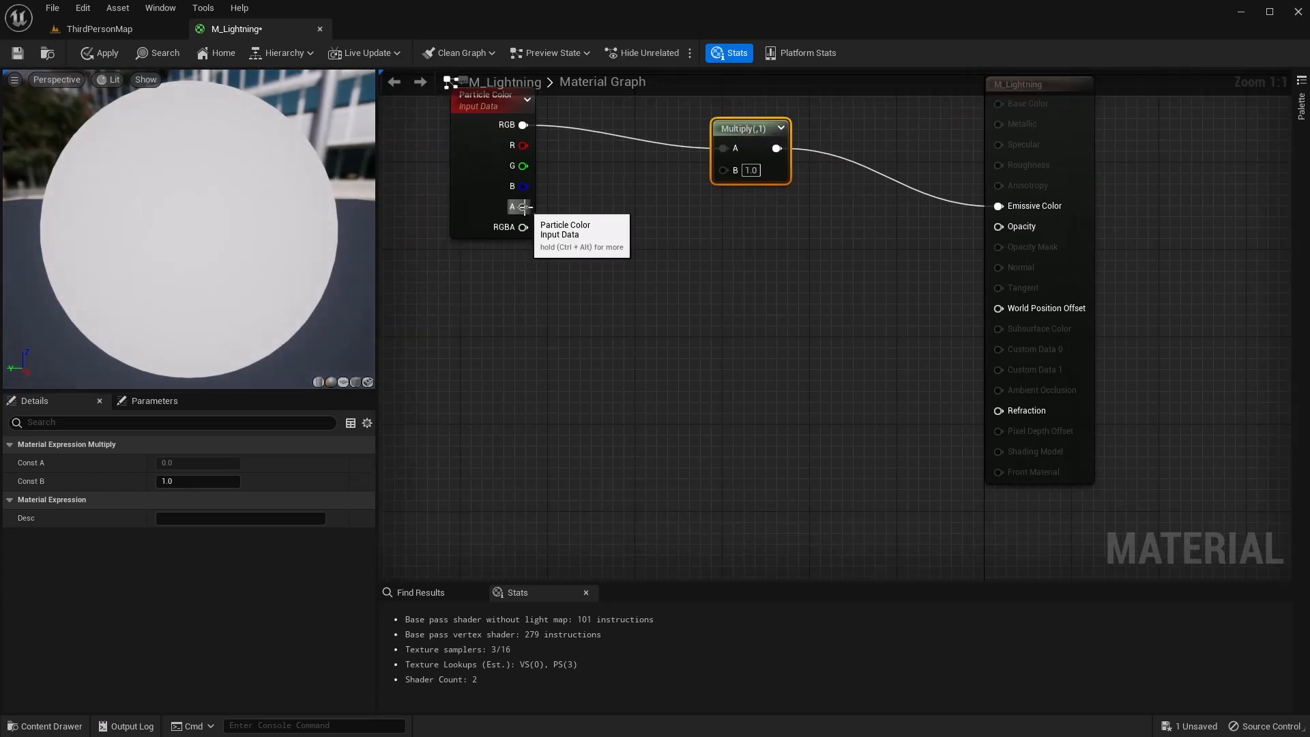
pyautogui.moveTo(523, 207); pyautogui.dragTo(730, 296)
pyautogui.write('multiply')
pyautogui.press('Return')
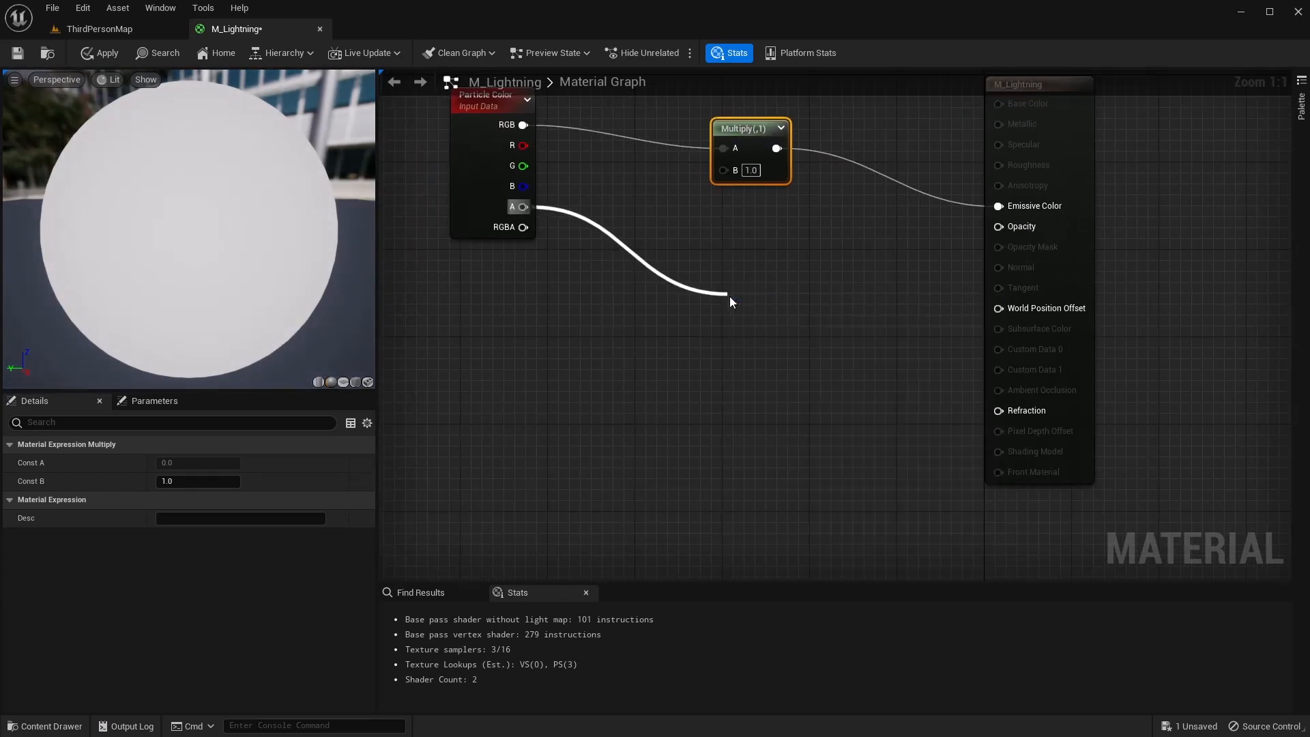
pyautogui.moveTo(793, 323); pyautogui.dragTo(998, 226)
# Add a RadialGradientExponential node in the free area below the Particle Color node
pyautogui.moveTo(665, 394); pyautogui.dragTo(794, 351, button='right')
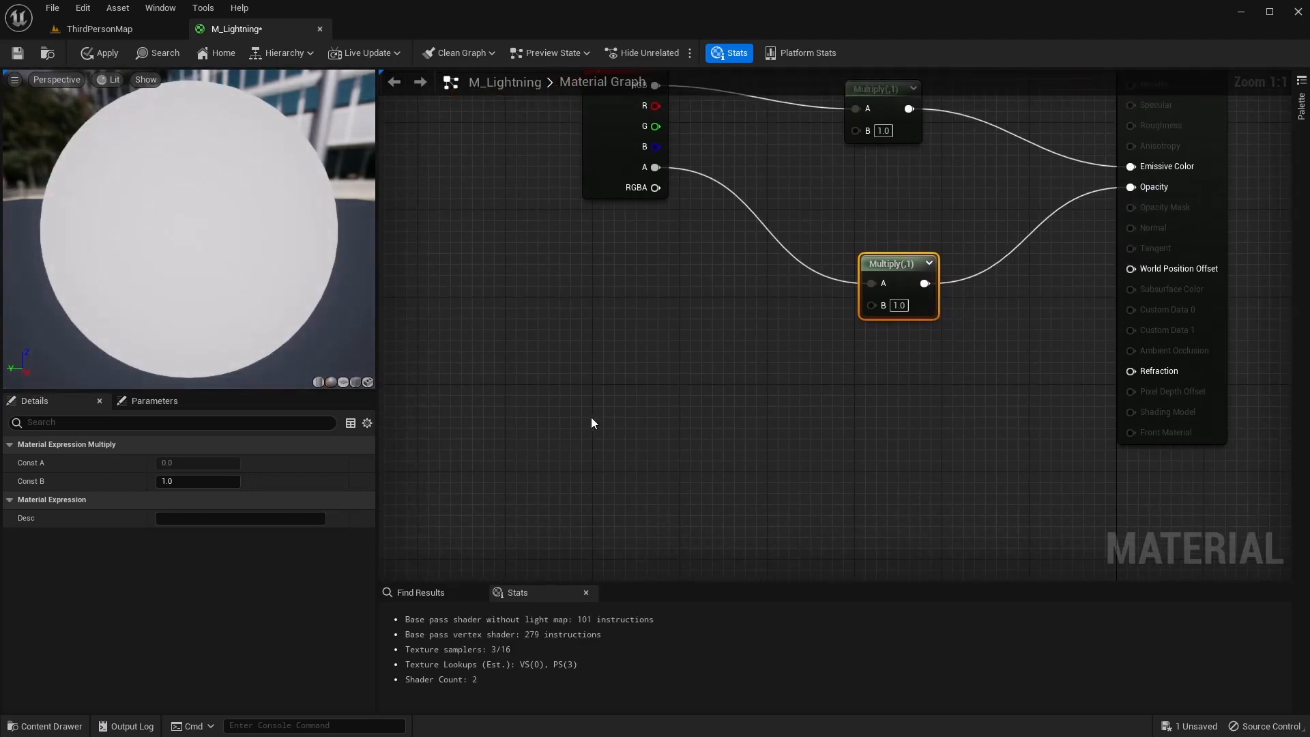
pyautogui.moveTo(594, 424); pyautogui.dragTo(661, 380, button='right')
pyautogui.rightClick(661, 381)
pyautogui.write('radi')
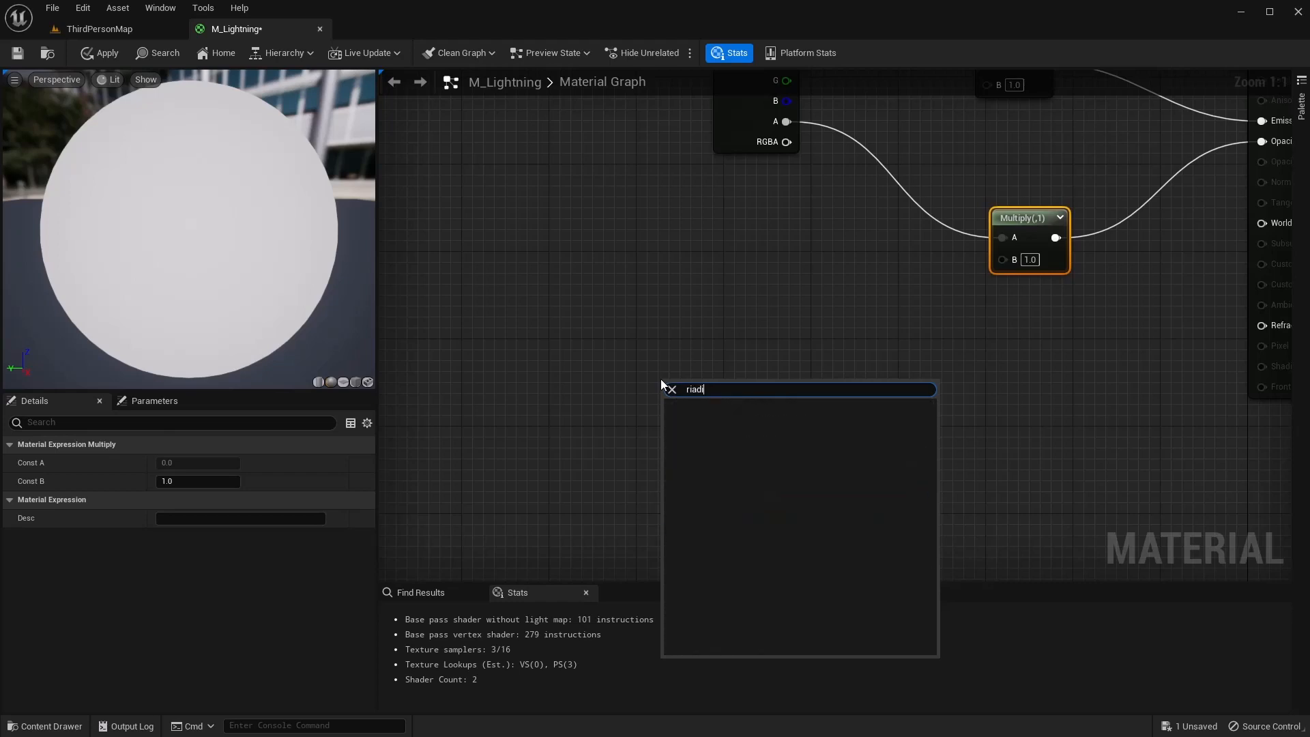
pyautogui.write('d')
pyautogui.press('Return')
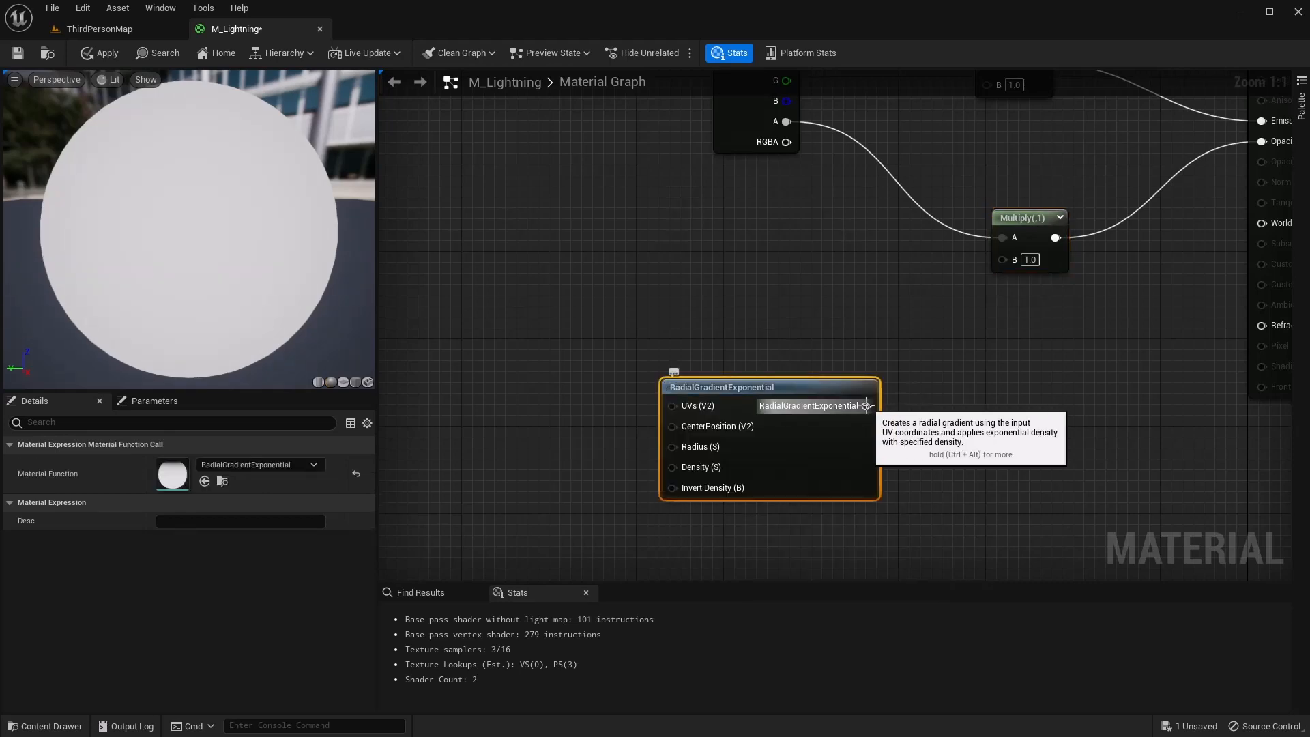
# Add a Multiply node above RadialGradientExponential and connect the gradient output to its B input only, breaking the A link
pyautogui.moveTo(865, 406); pyautogui.dragTo(914, 337)
pyautogui.write('multi')
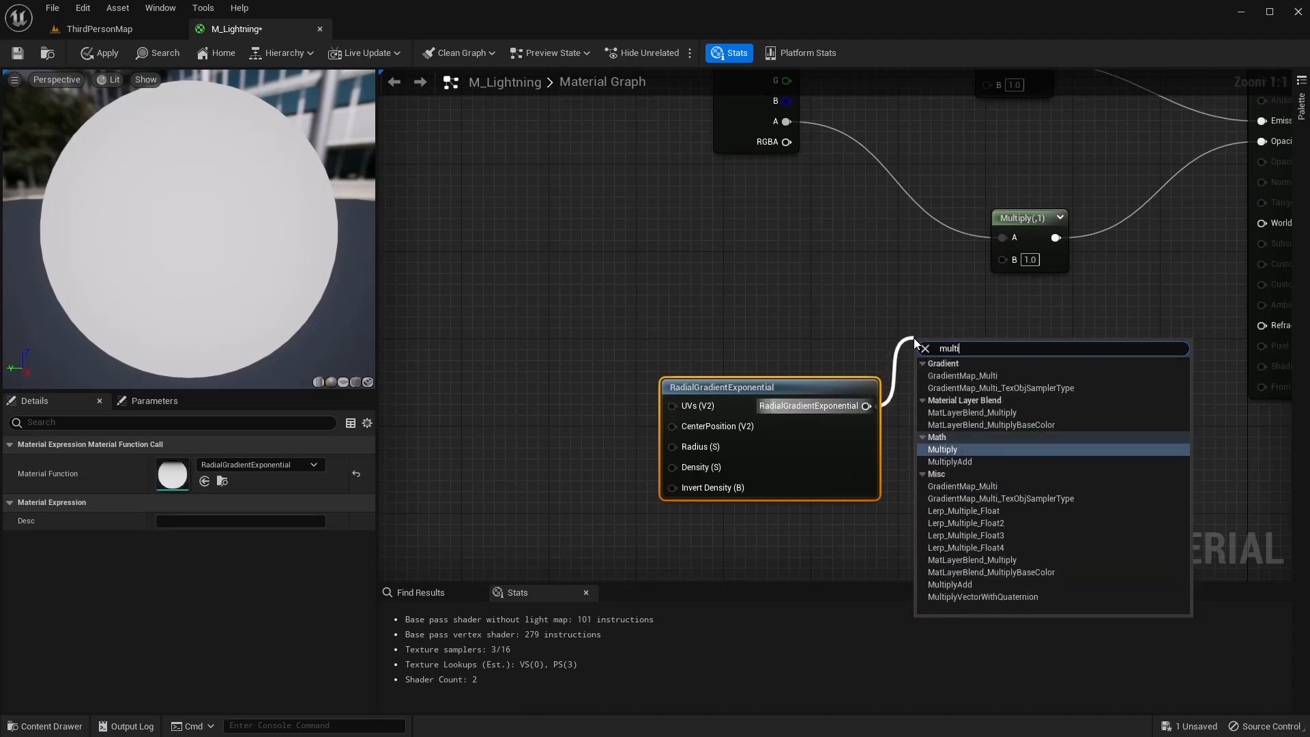
pyautogui.press('Return')
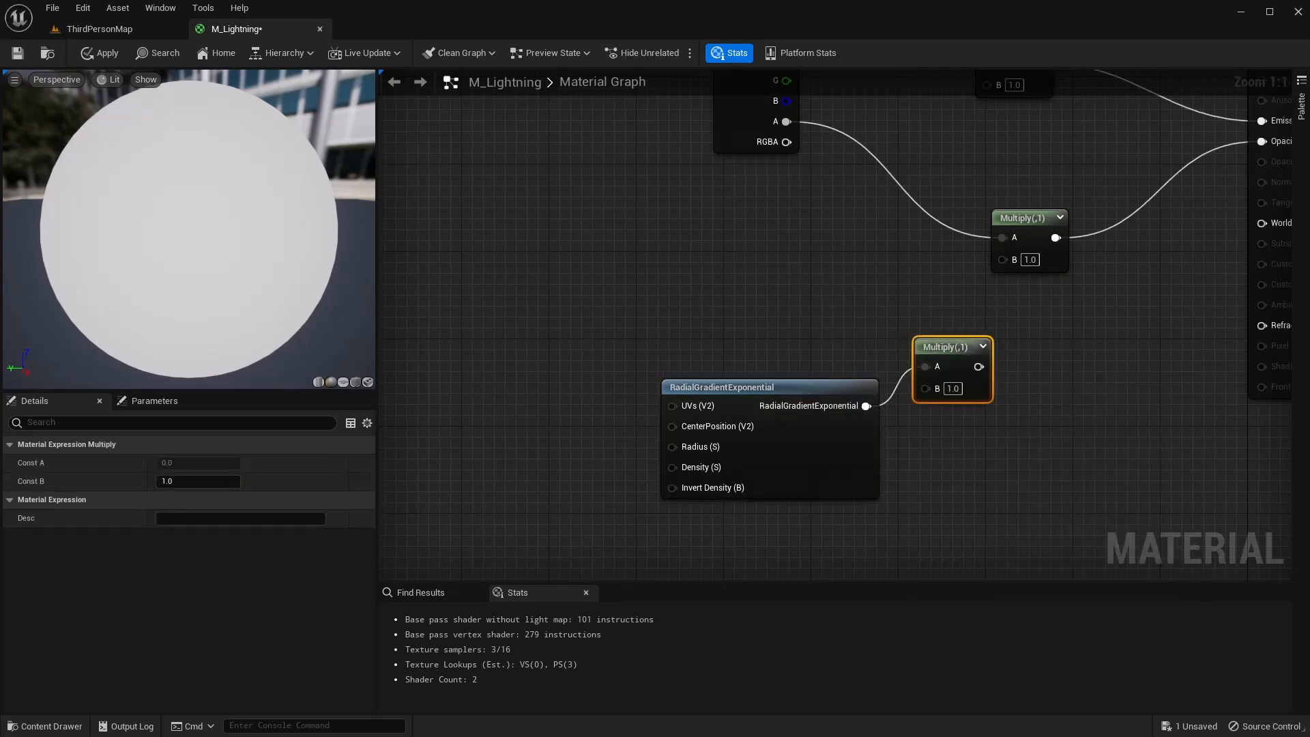
pyautogui.moveTo(764, 387); pyautogui.dragTo(641, 468)
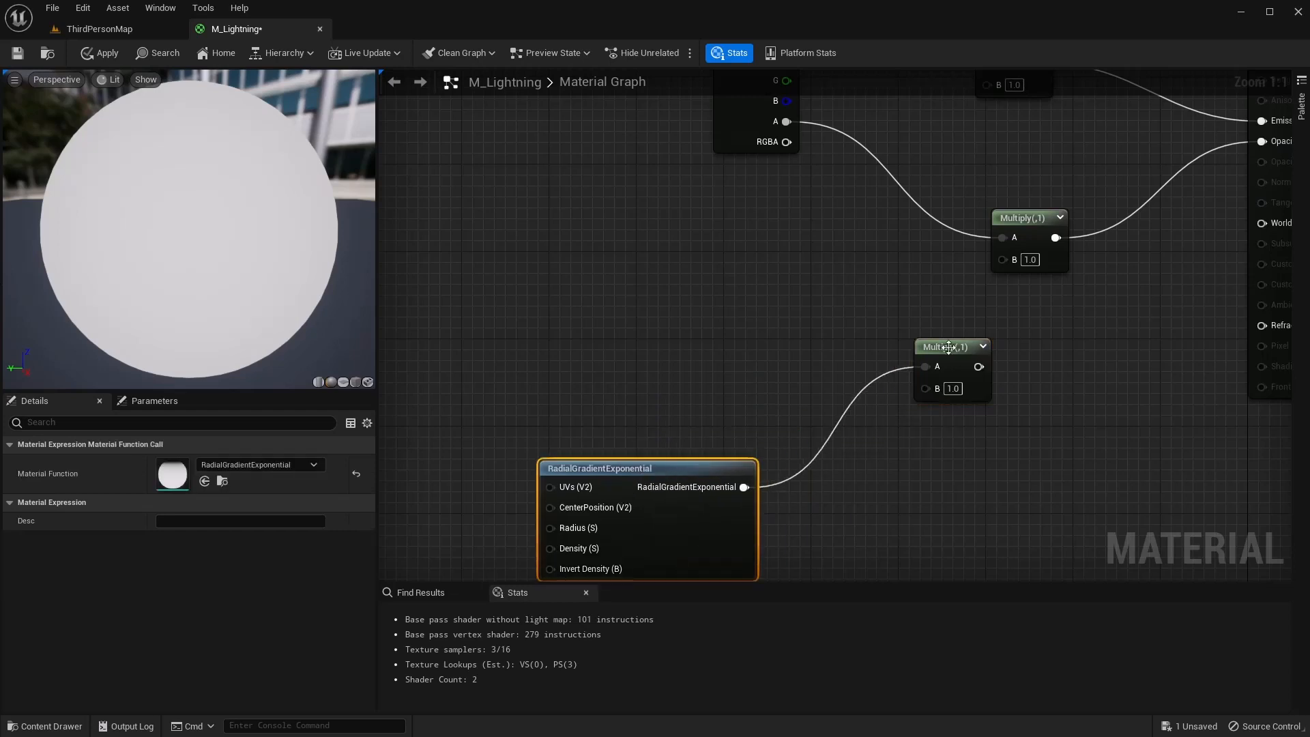
pyautogui.moveTo(926, 352); pyautogui.dragTo(768, 294)
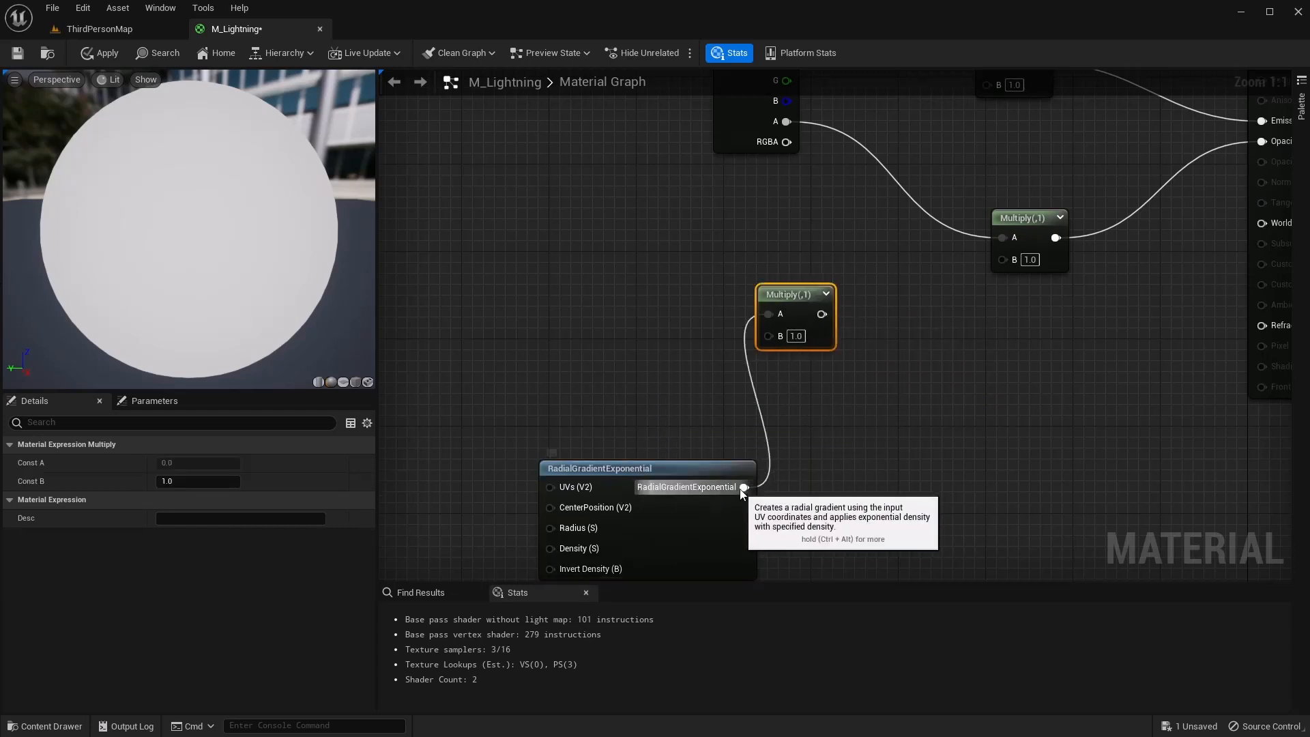
pyautogui.moveTo(744, 487); pyautogui.dragTo(767, 334)
pyautogui.rightClick(764, 320)
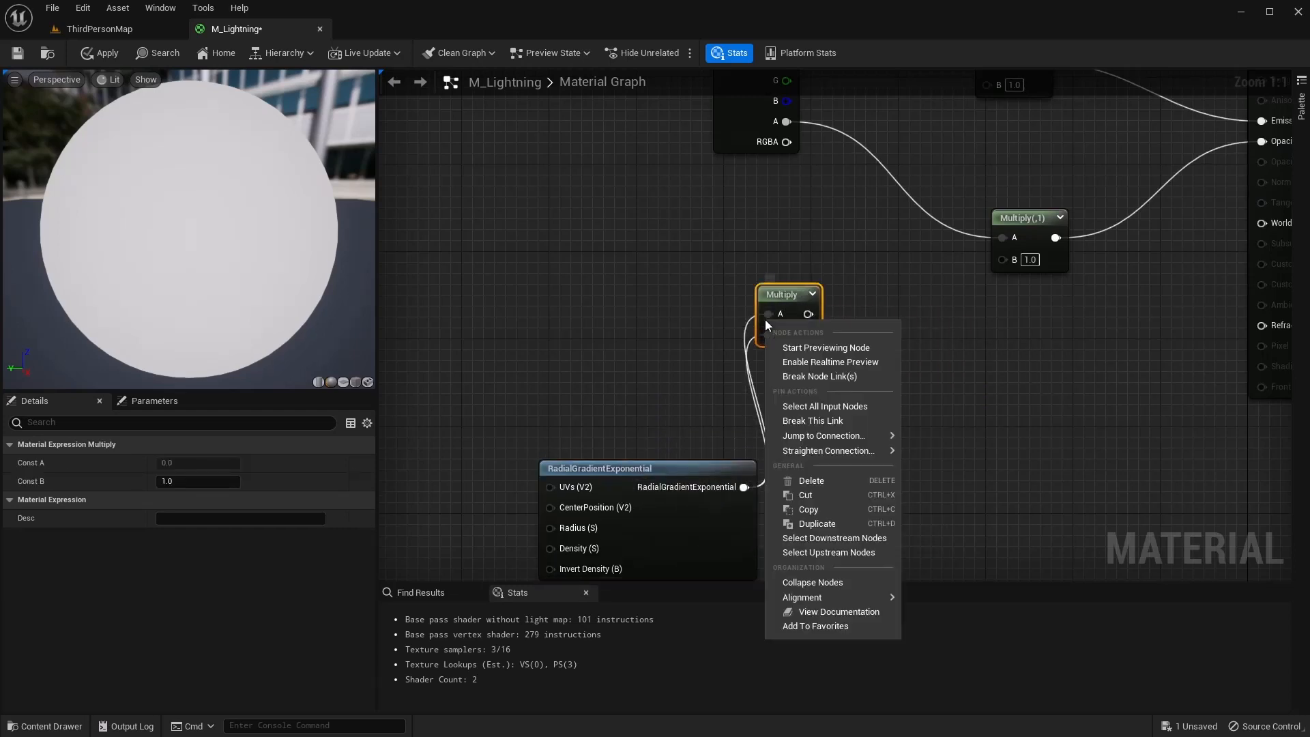
pyautogui.click(805, 421)
# Connect the gradient's Multiply output to the B inputs of both the Opacity and the Emissive Color Multiply nodes
pyautogui.moveTo(825, 312); pyautogui.dragTo(1004, 269)
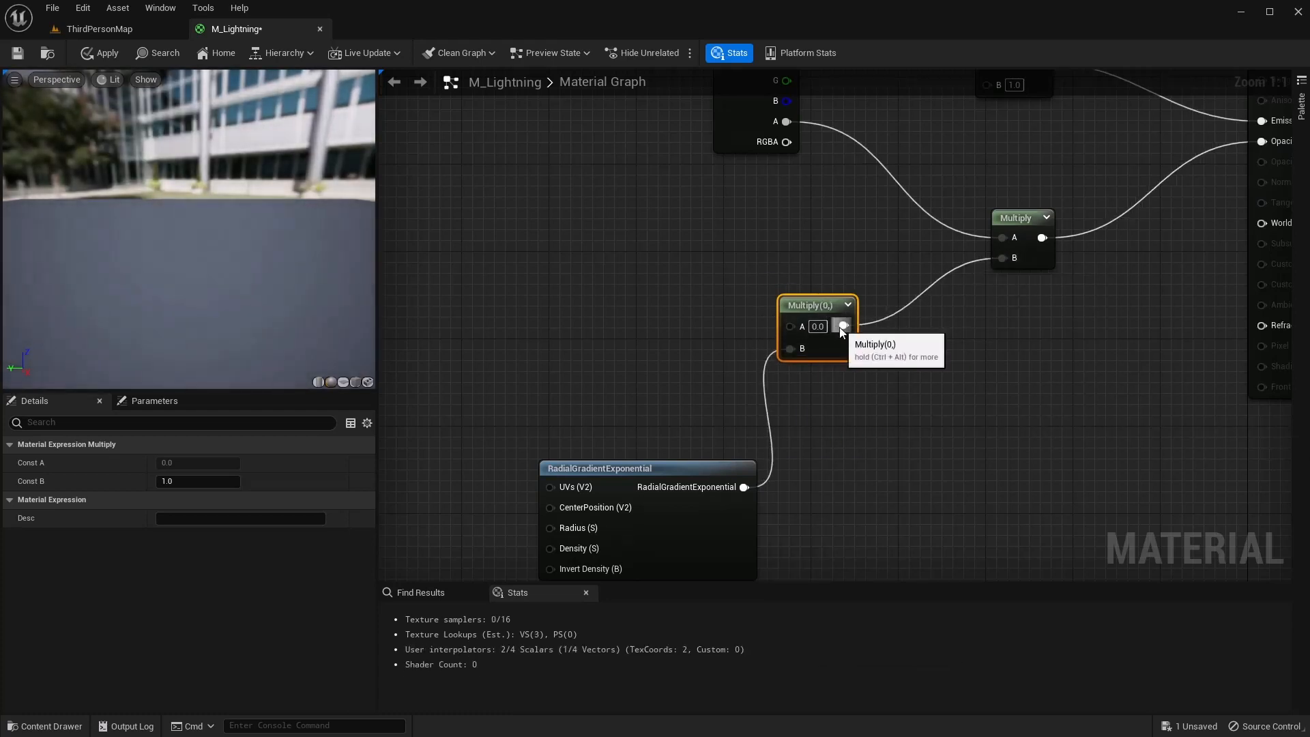
pyautogui.moveTo(843, 325); pyautogui.dragTo(986, 146)
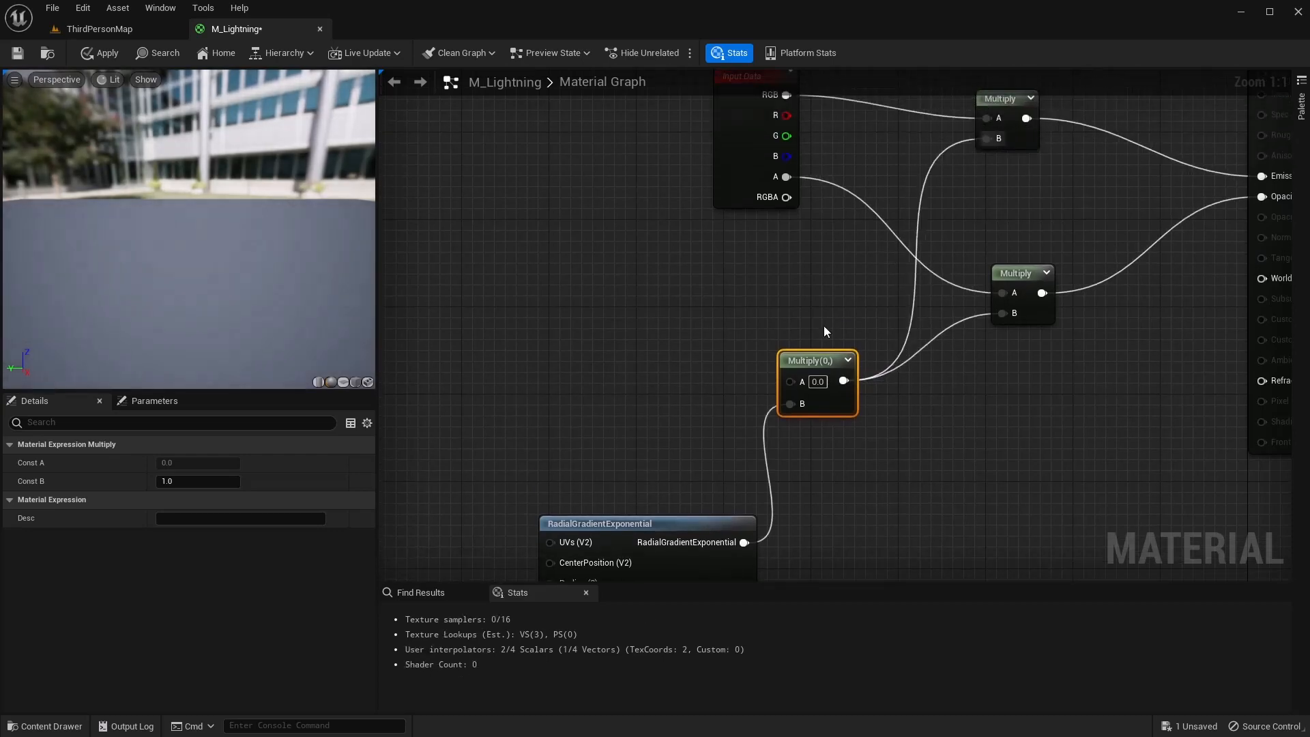
pyautogui.click(670, 350)
pyautogui.moveTo(670, 350); pyautogui.dragTo(823, 271, button='right')
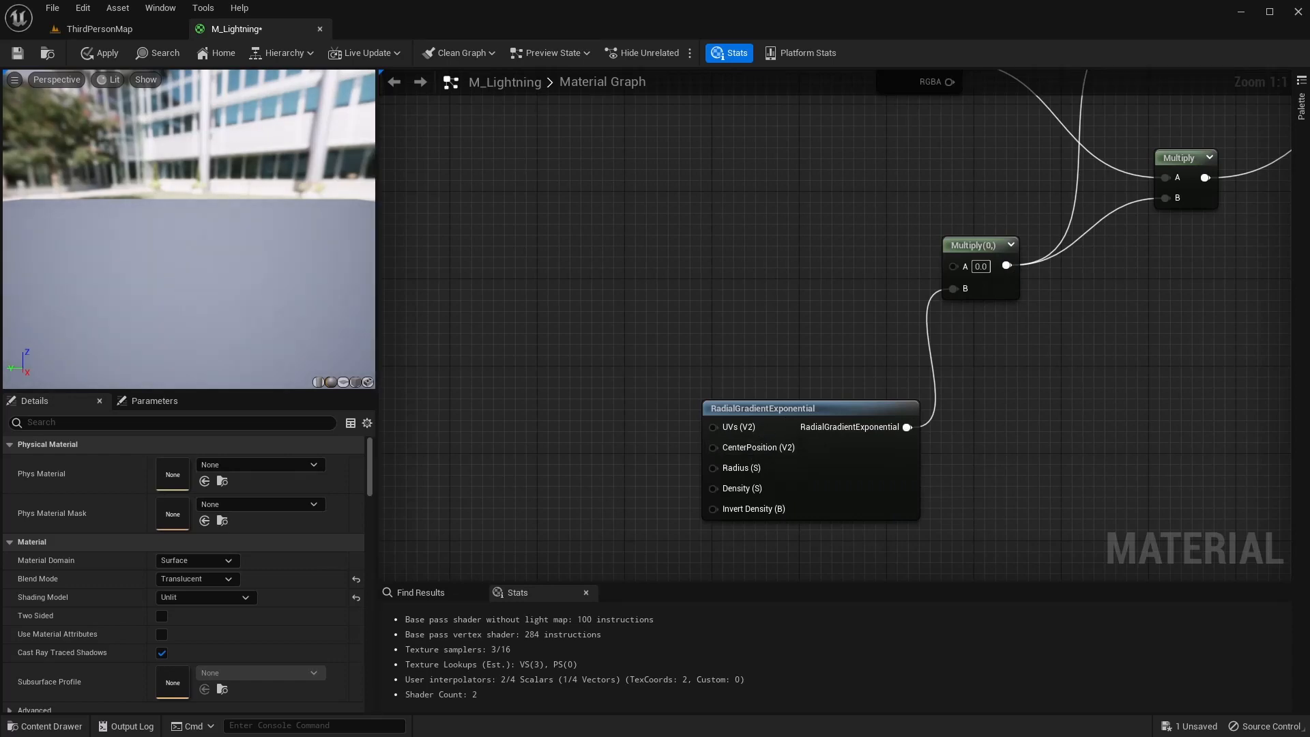
pyautogui.moveTo(839, 330); pyautogui.dragTo(959, 343, button='right')
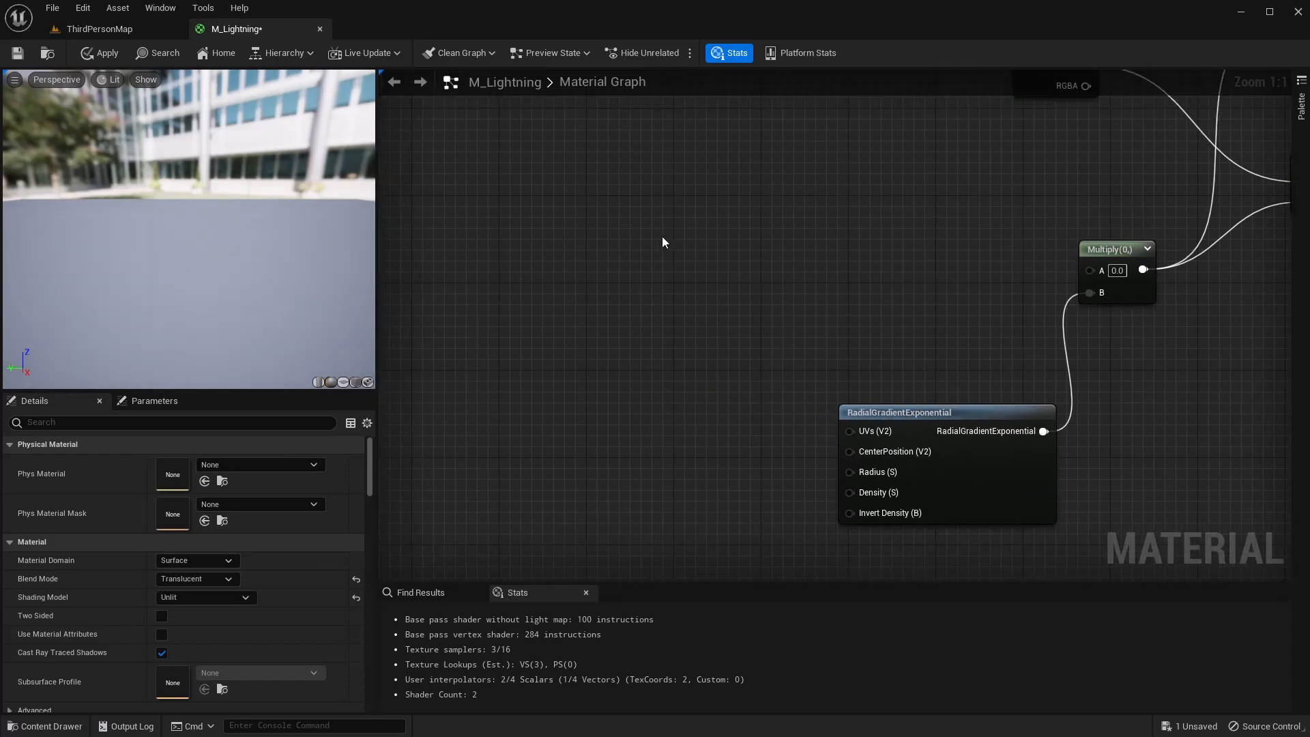
# Add a Texture Sample node using the Line texture, placed well to the left of the gradient's Multiply node
pyautogui.rightClick(602, 254)
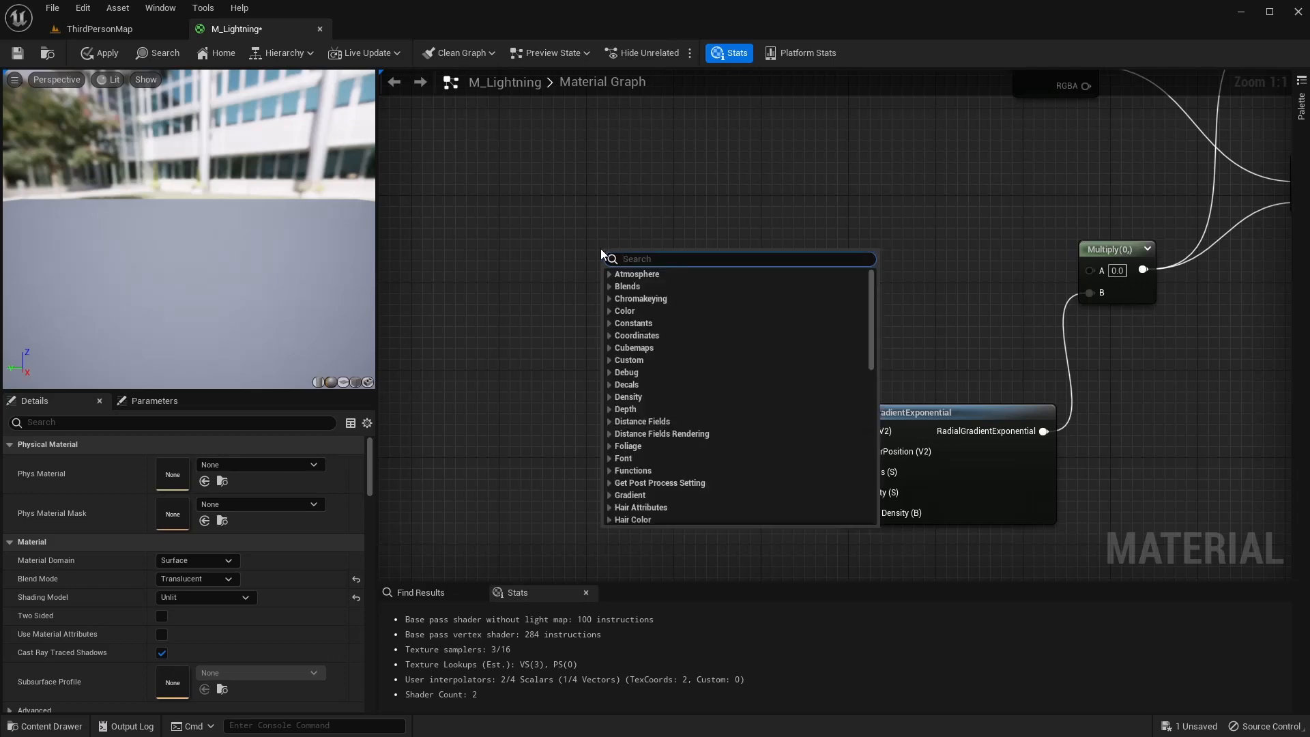
pyautogui.write('texture')
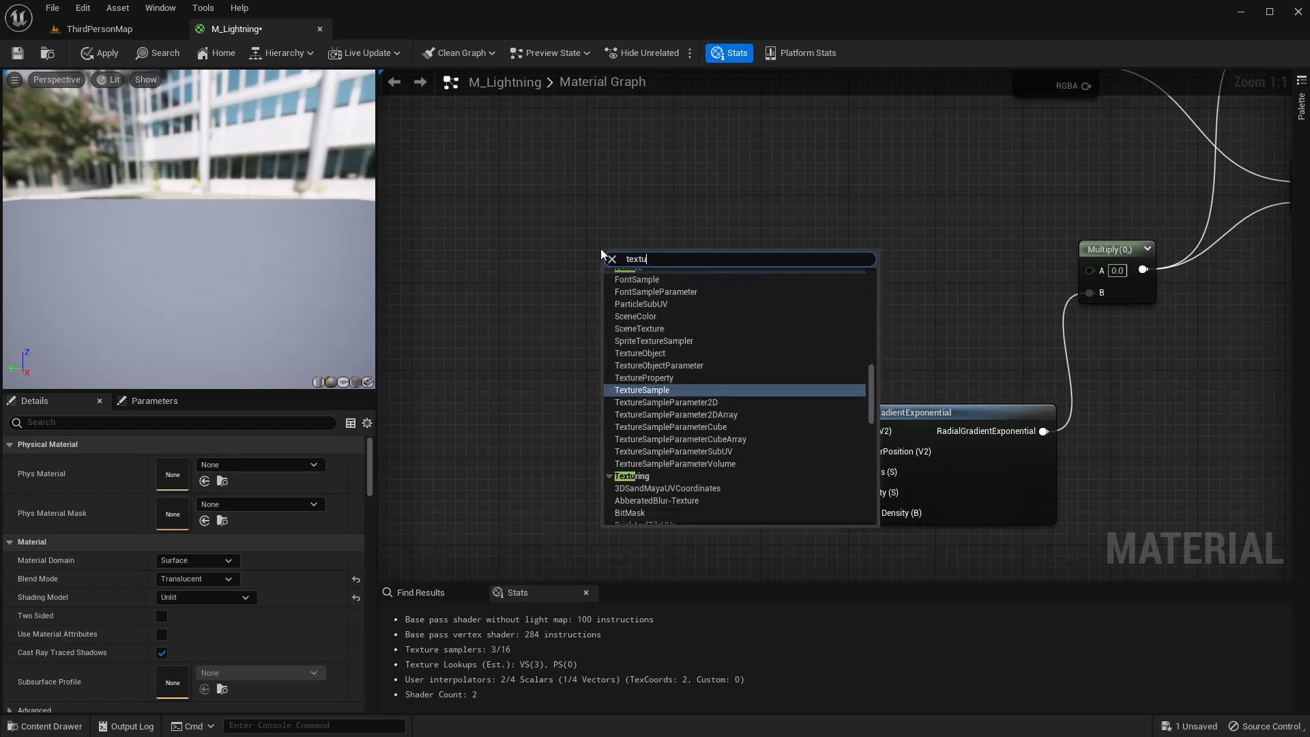
pyautogui.press('Return')
pyautogui.moveTo(663, 269); pyautogui.dragTo(617, 229)
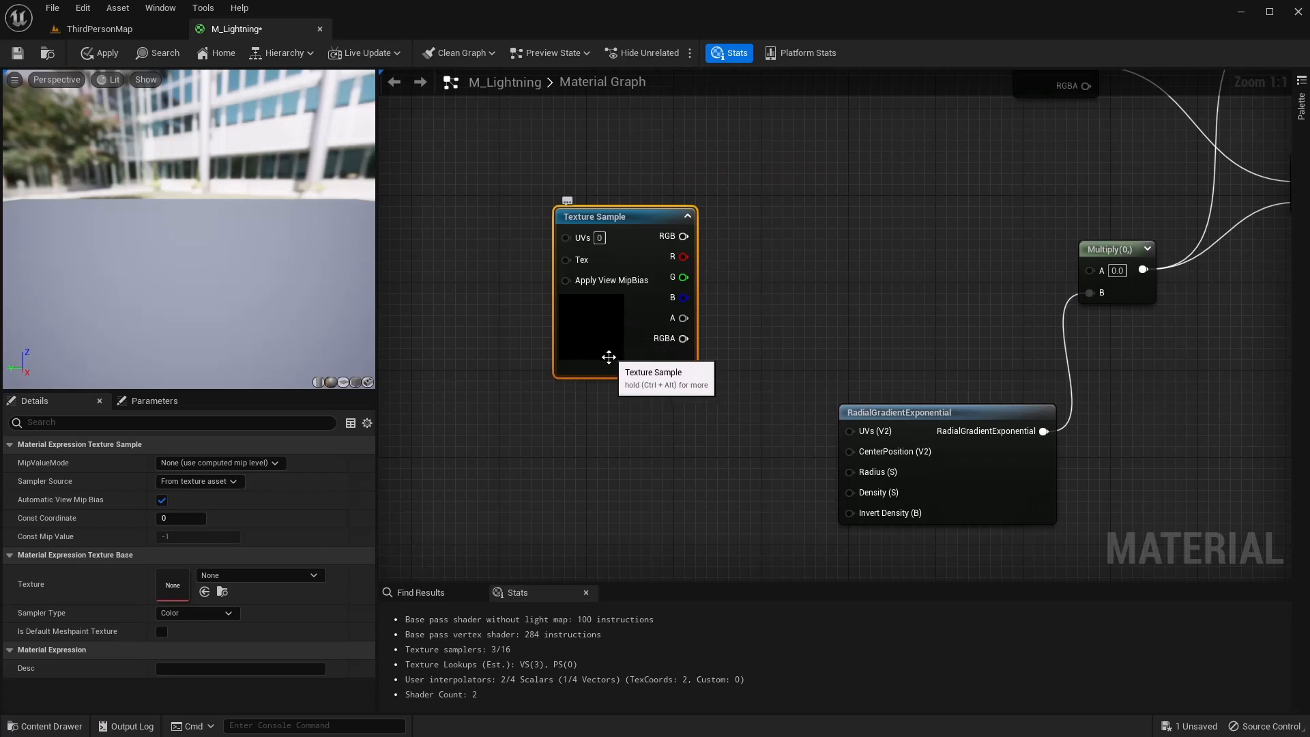
pyautogui.click(295, 581)
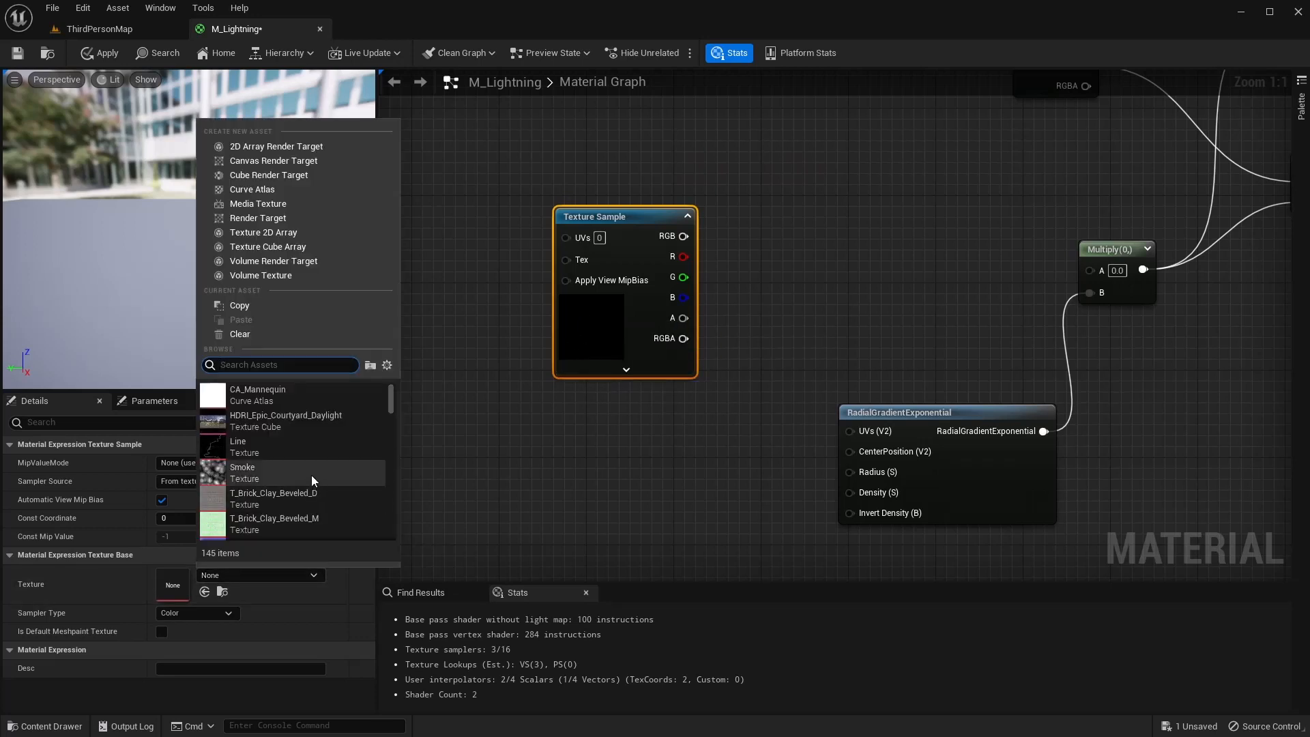
pyautogui.click(240, 447)
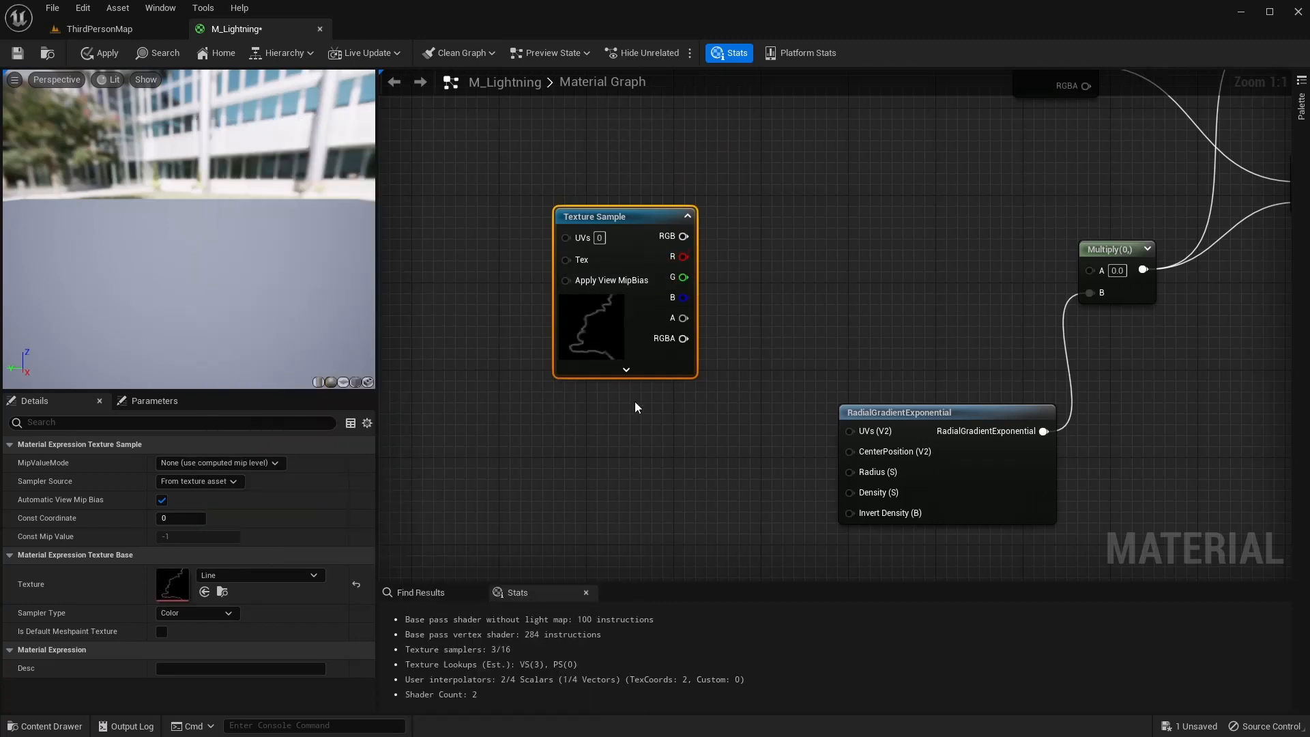
pyautogui.moveTo(634, 401); pyautogui.dragTo(532, 422, button='right')
pyautogui.moveTo(537, 237); pyautogui.dragTo(433, 229)
pyautogui.moveTo(552, 304); pyautogui.dragTo(728, 300, button='right')
pyautogui.moveTo(595, 220); pyautogui.dragTo(552, 219)
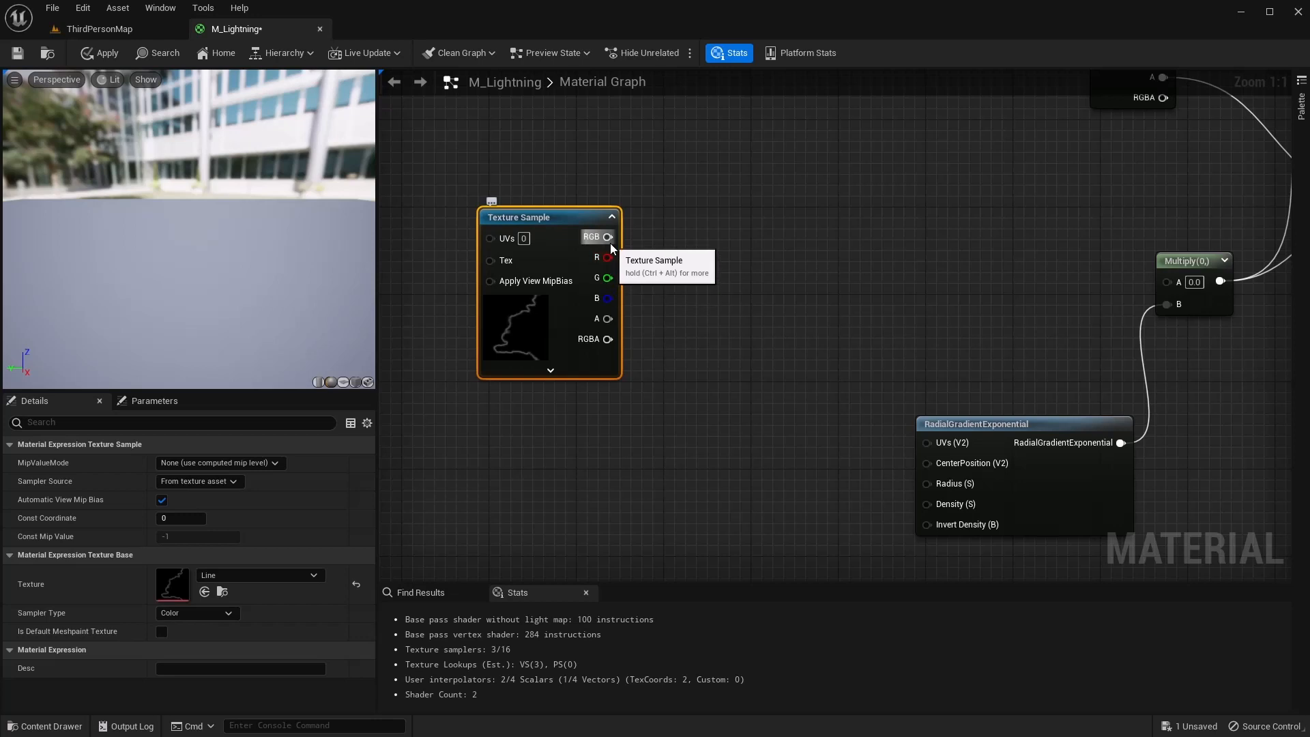
# Create a Multiply node from the Line sample's RGB output and align it level with the texture node
pyautogui.moveTo(607, 237); pyautogui.dragTo(717, 236)
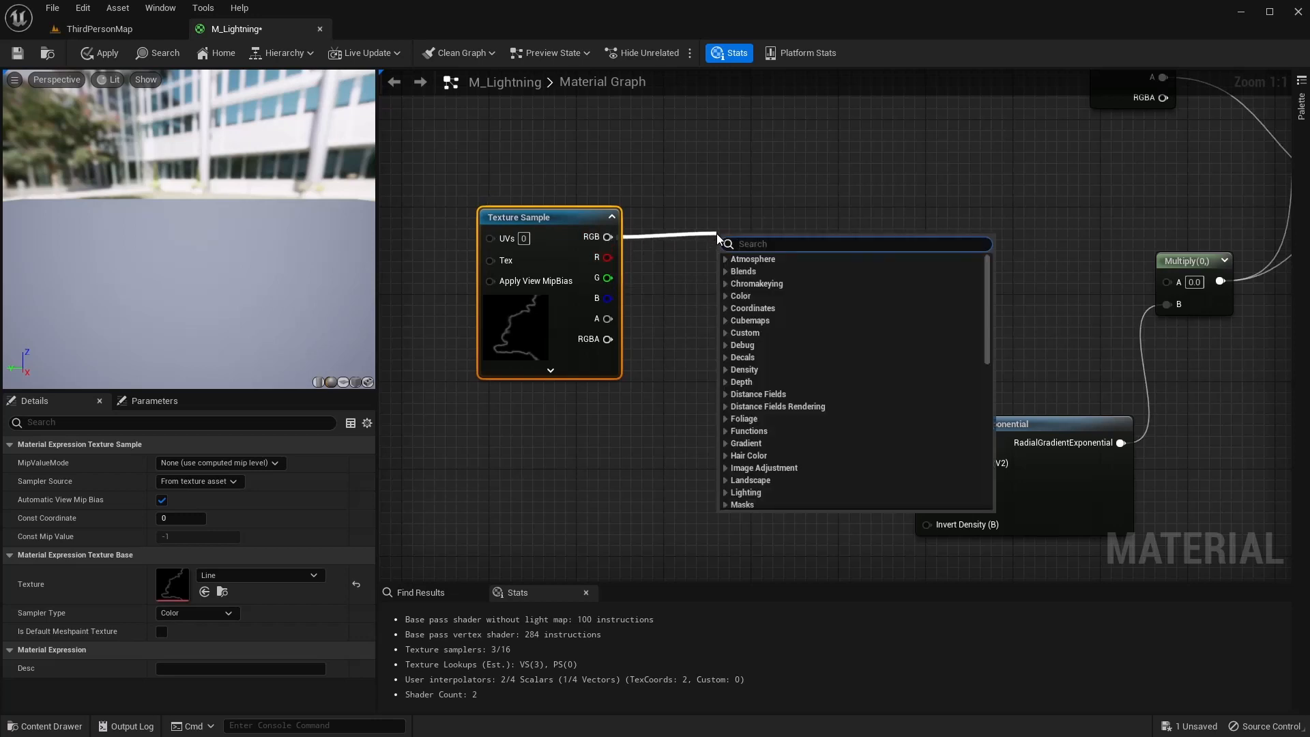
pyautogui.write('multiply')
pyautogui.press('Return')
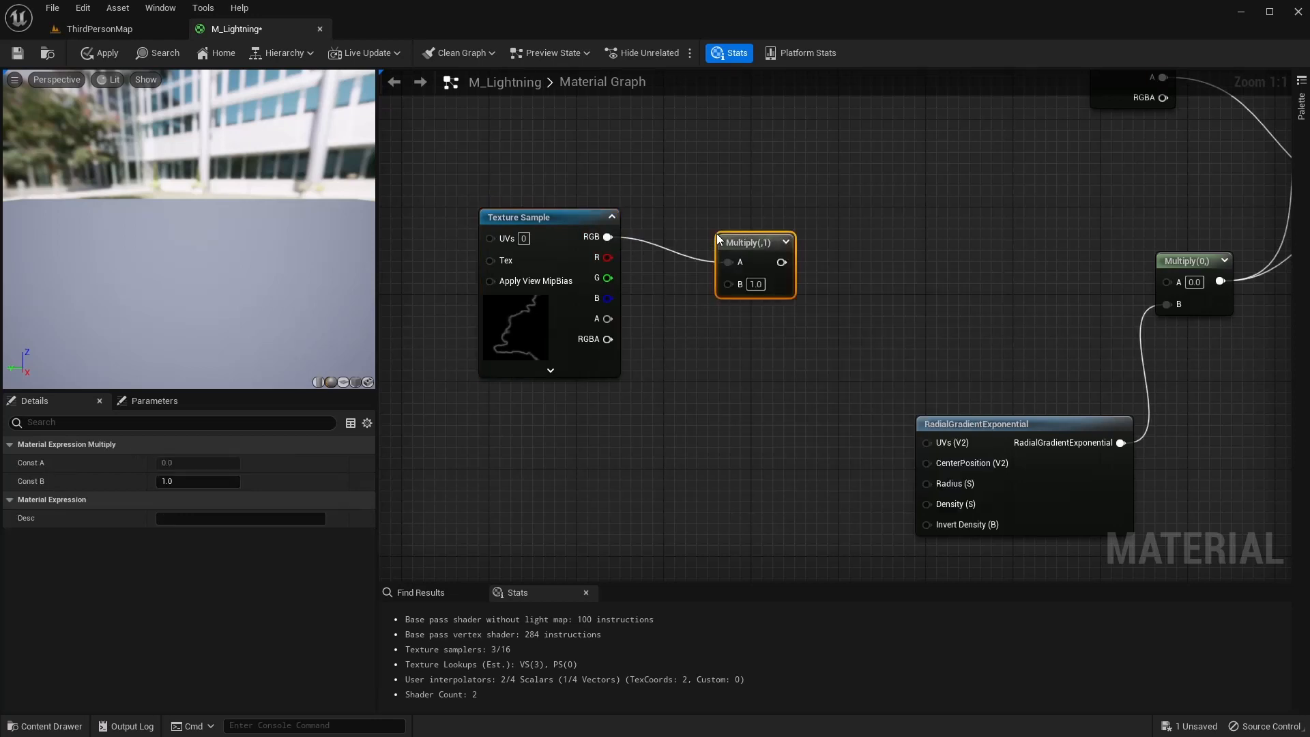
pyautogui.moveTo(751, 242); pyautogui.dragTo(765, 217)
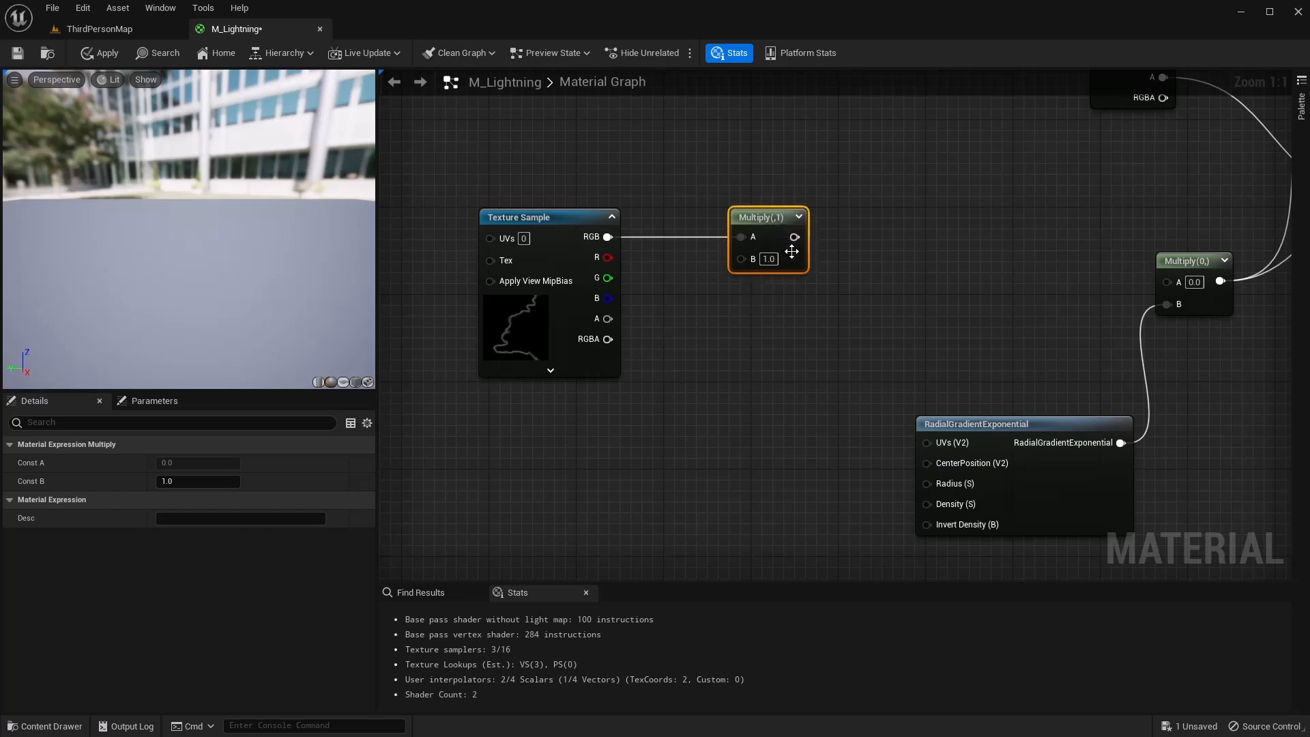
# Route the Line texture's Multiply through a new Power node into the gradient Multiply's A input, spacing the texture nodes away from Power
pyautogui.moveTo(814, 312); pyautogui.dragTo(717, 309, button='right')
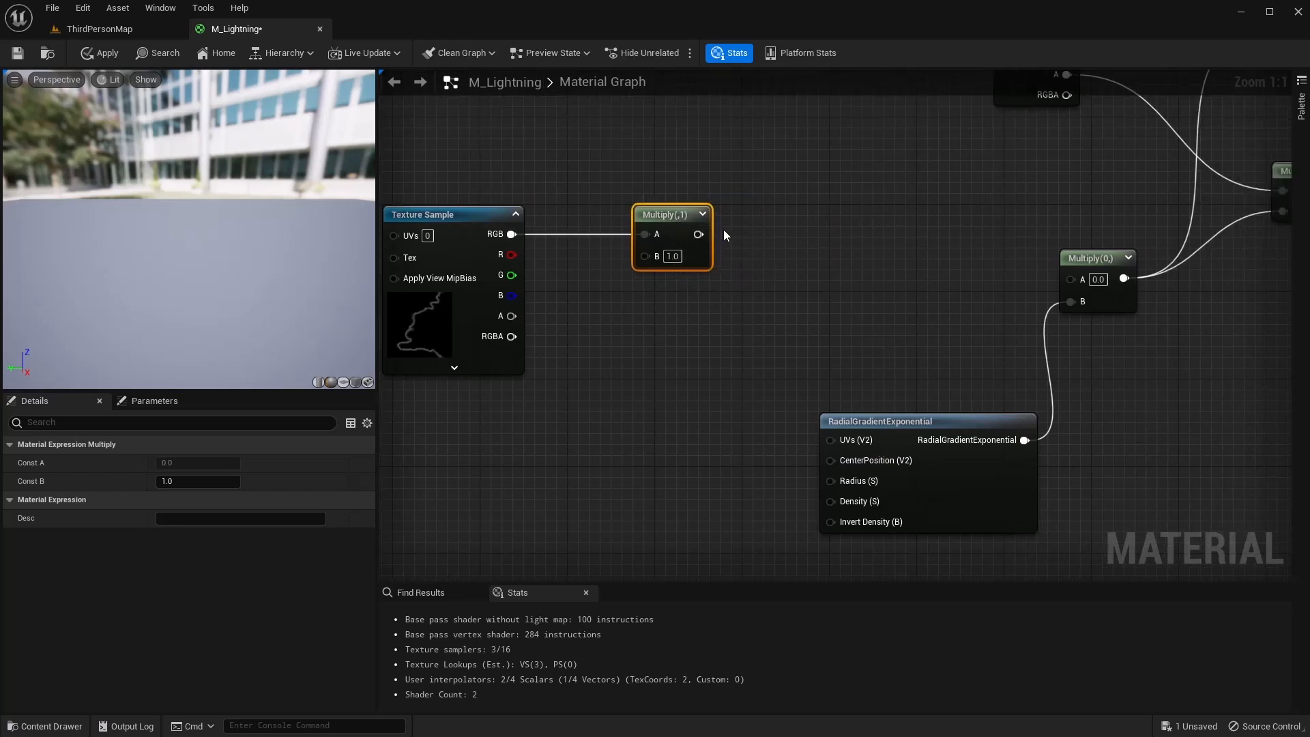
pyautogui.moveTo(697, 234); pyautogui.dragTo(829, 232)
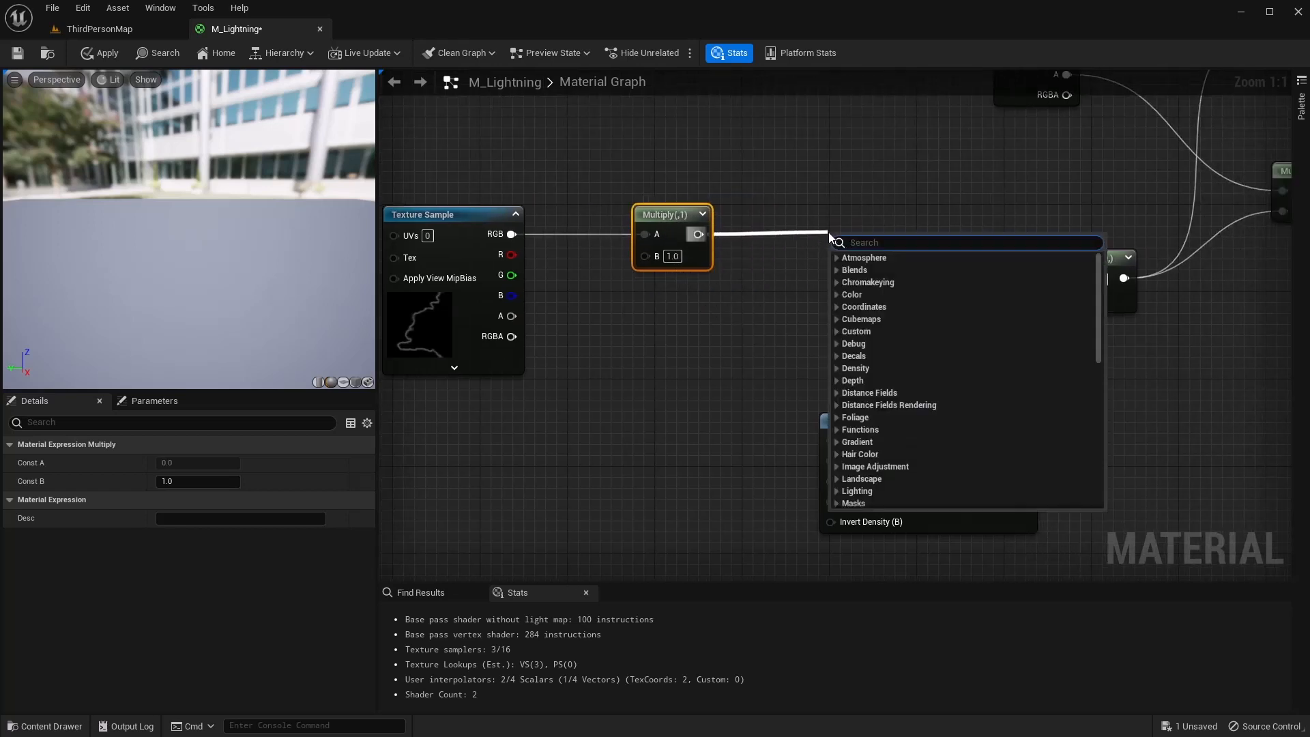
pyautogui.write('power')
pyautogui.press('Return')
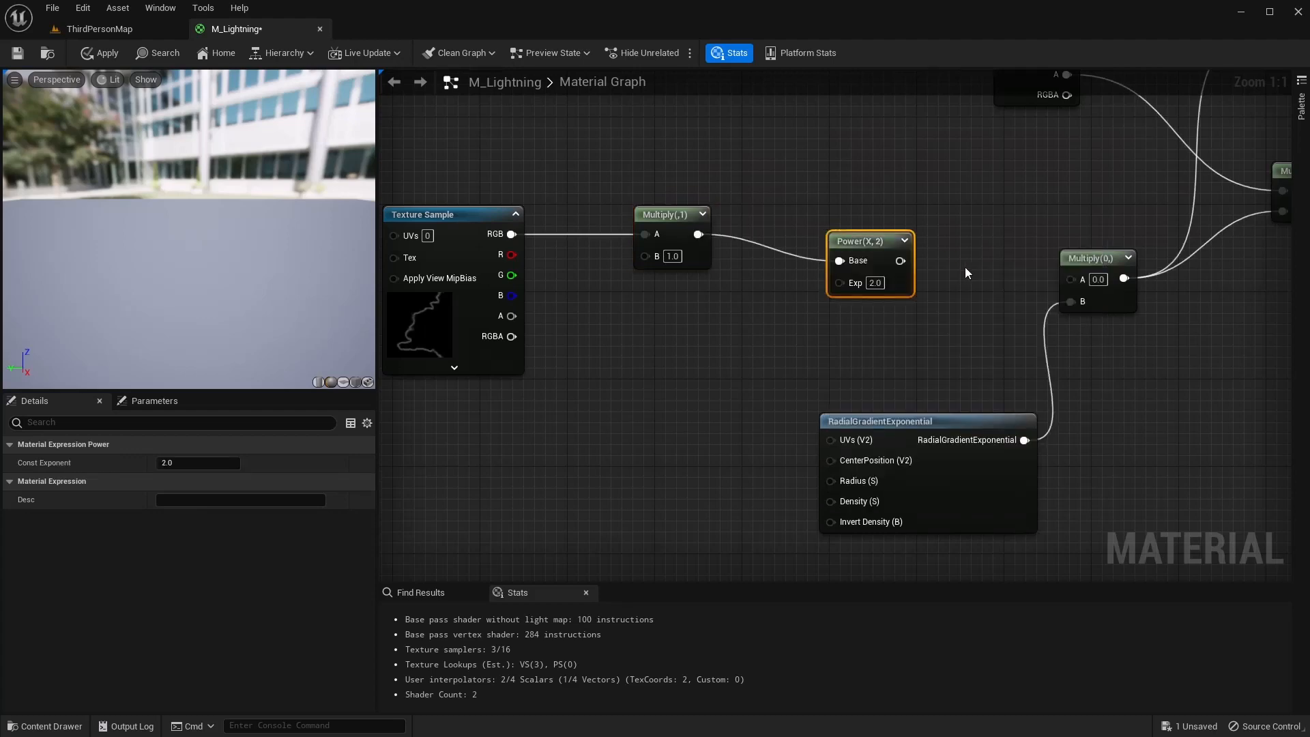
pyautogui.moveTo(899, 261); pyautogui.dragTo(1069, 278)
pyautogui.moveTo(775, 184); pyautogui.dragTo(469, 272)
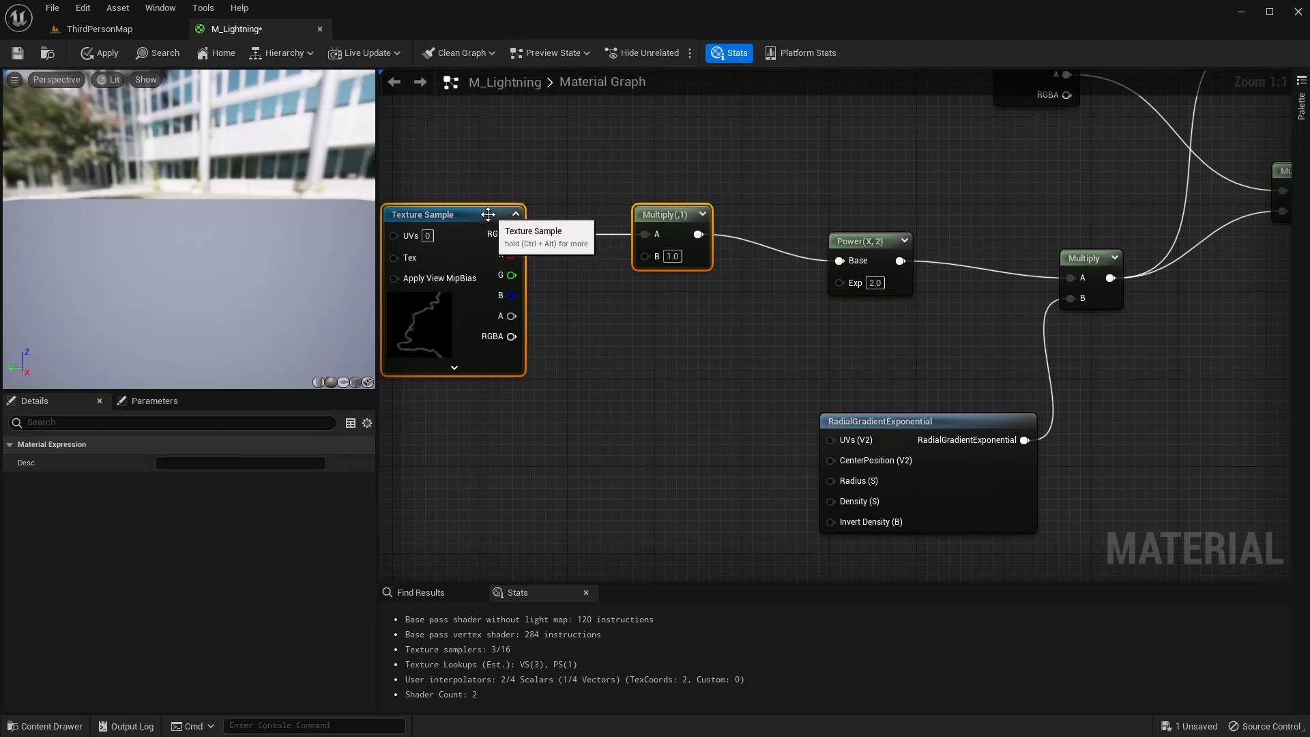
pyautogui.moveTo(484, 213); pyautogui.dragTo(580, 244)
# Add a Dynamic Parameter node in the free area to the lower left of RadialGradientExponential
pyautogui.moveTo(827, 420); pyautogui.dragTo(812, 276, button='right')
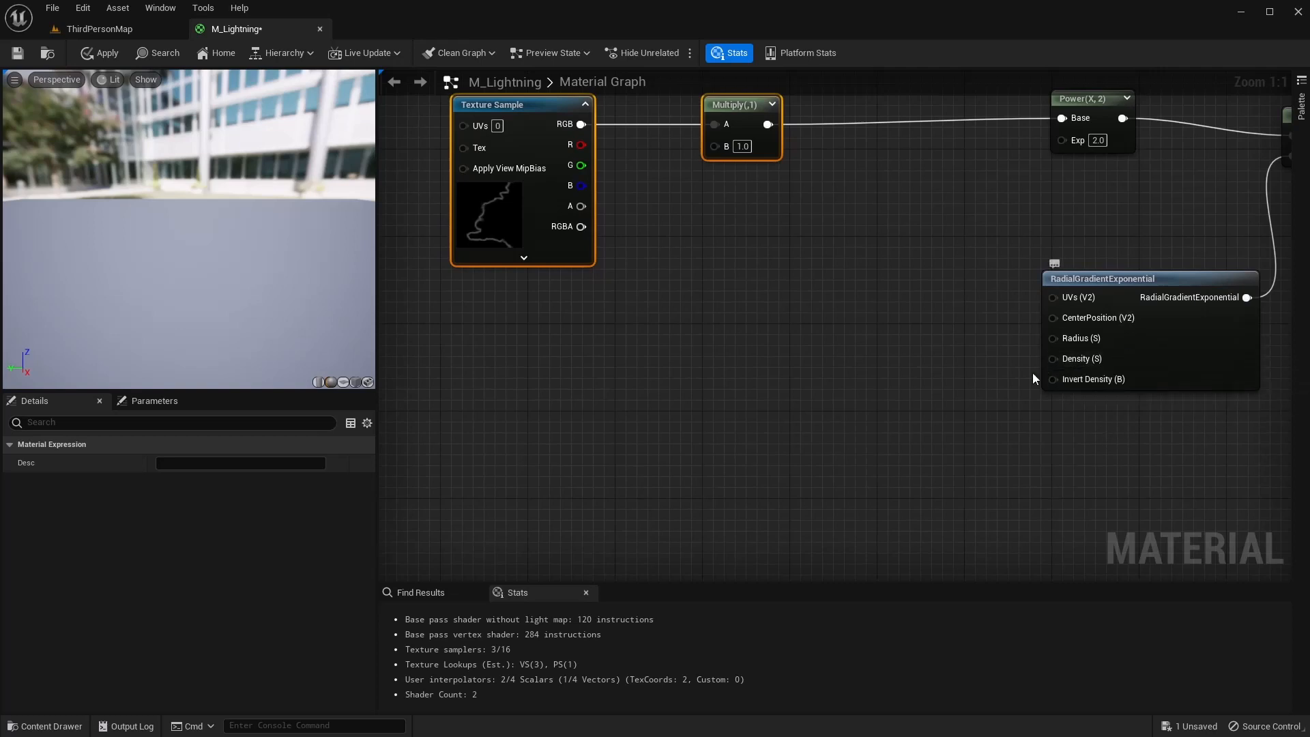
pyautogui.rightClick(898, 399)
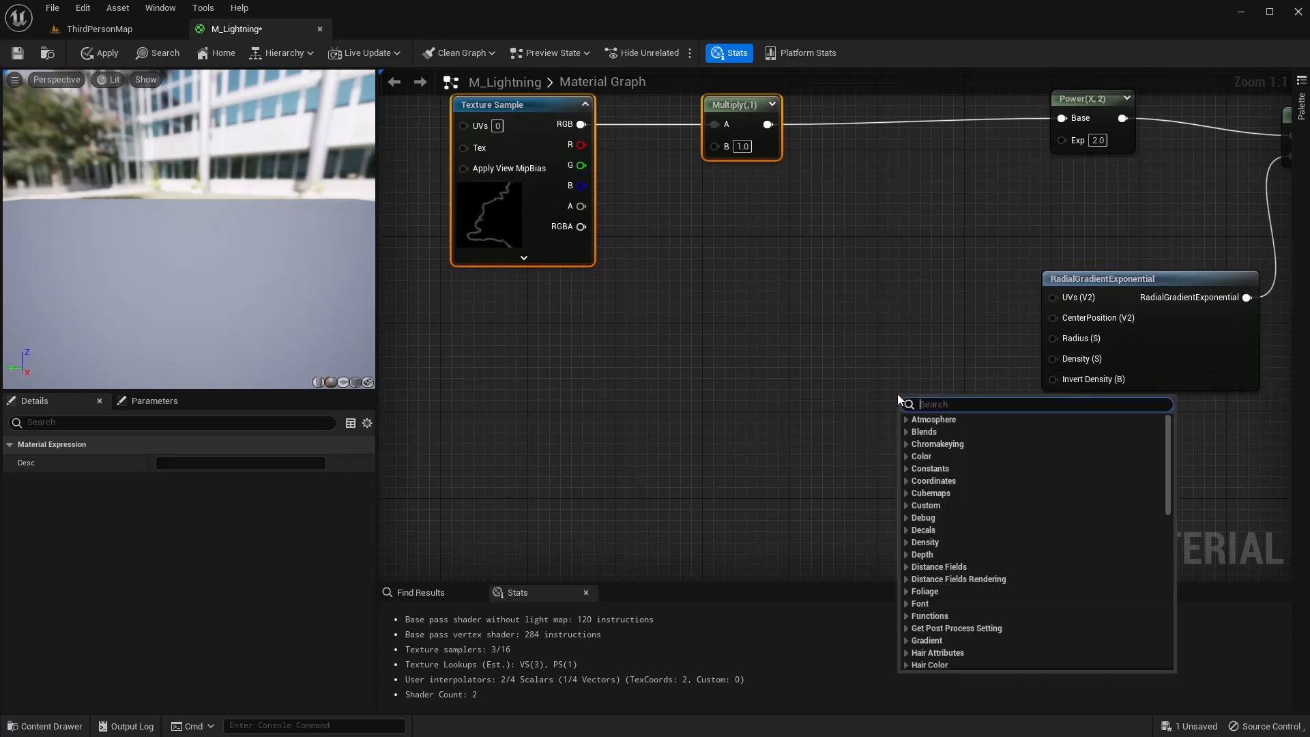
pyautogui.write('dynamic')
pyautogui.press('Return')
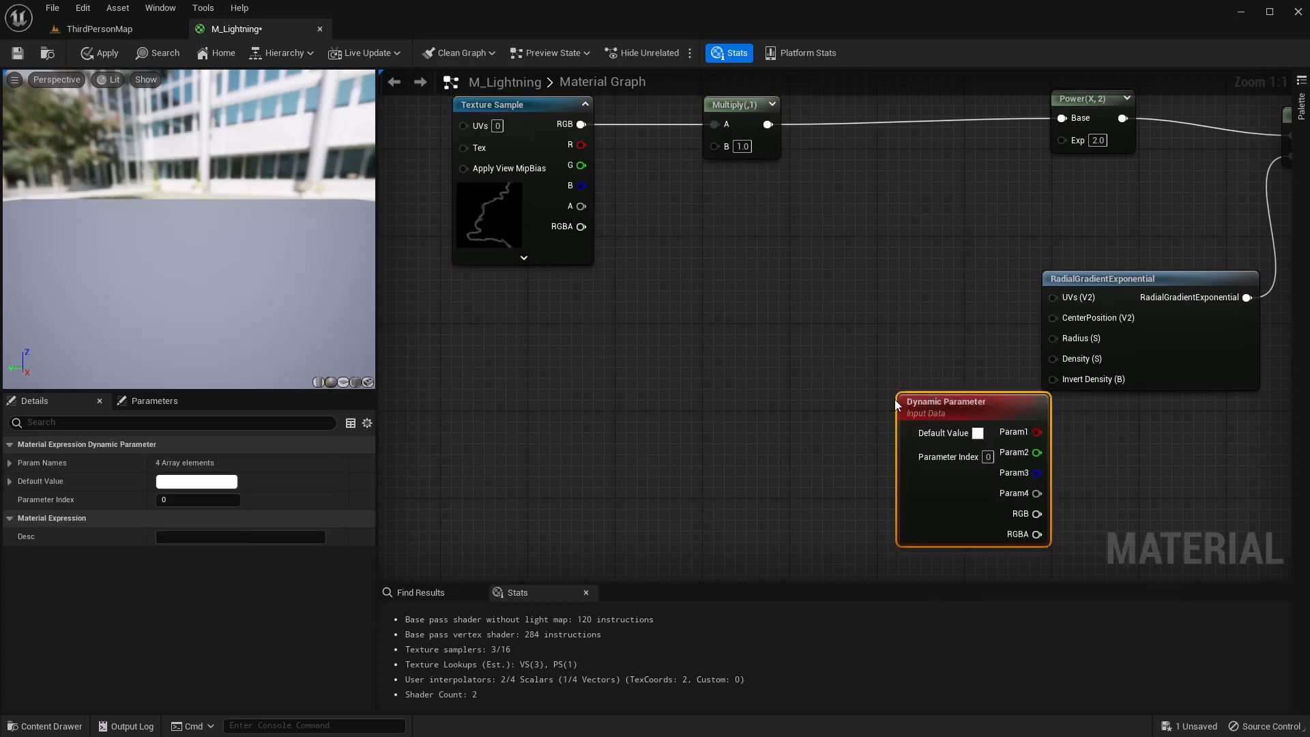
pyautogui.moveTo(940, 406); pyautogui.dragTo(854, 360)
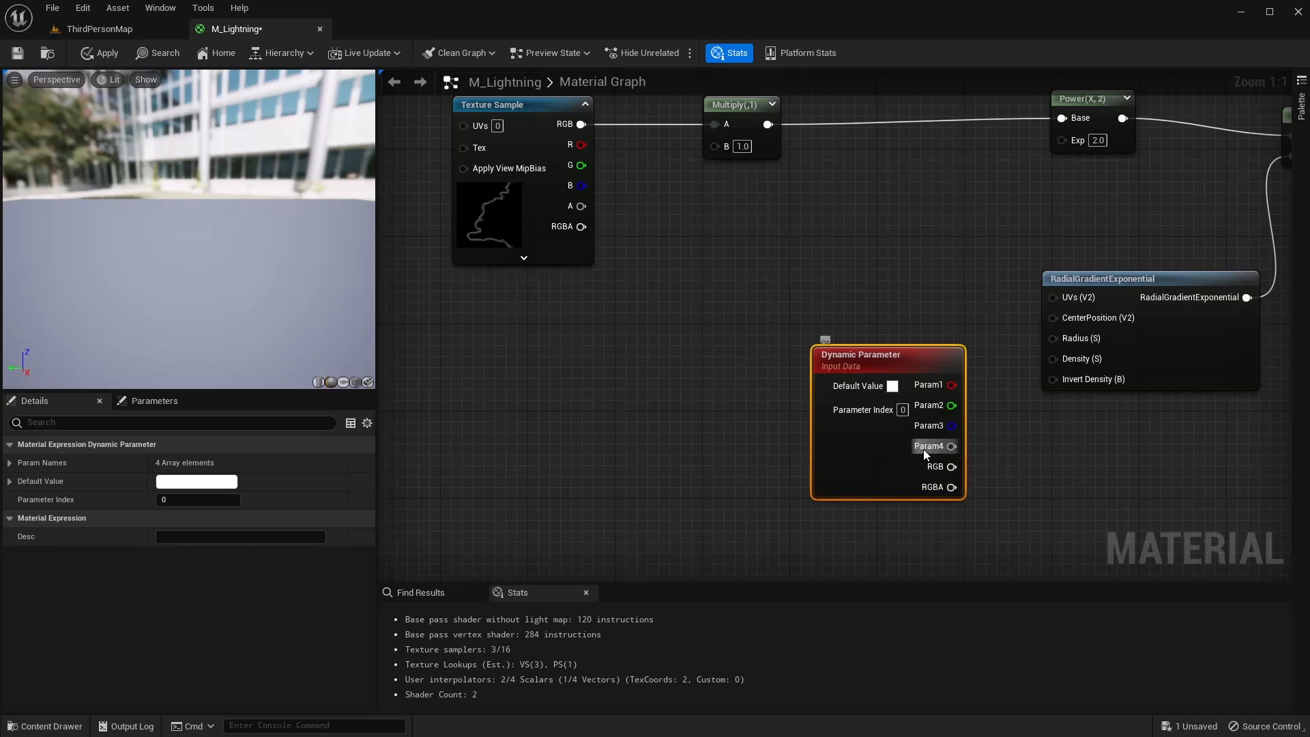
# Name the Dynamic Parameter's fourth parameter Density and connect it to RadialGradientExponential's Density input
pyautogui.click(9, 462)
pyautogui.click(179, 536)
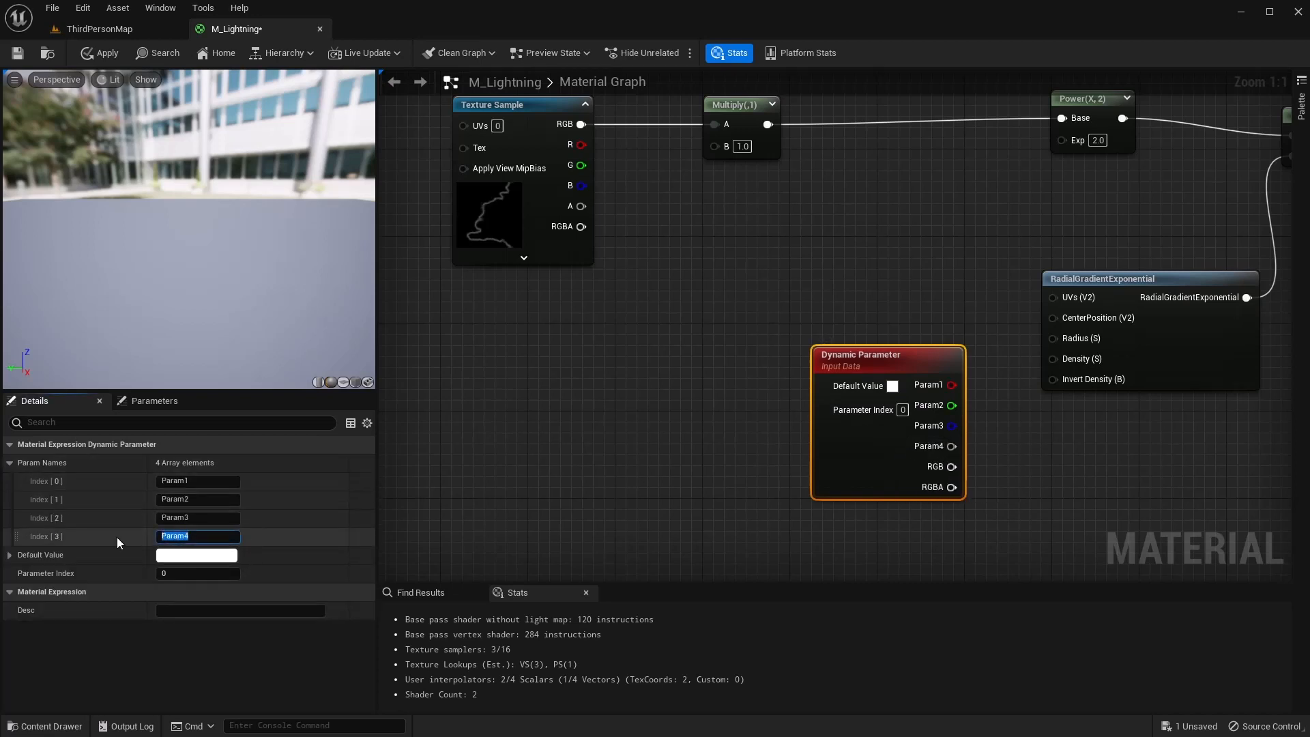
pyautogui.write('Deniss')
pyautogui.press('BackSpace')
pyautogui.press('BackSpace')
pyautogui.press('BackSpace')
pyautogui.write('sity')
pyautogui.press('Return')
pyautogui.moveTo(951, 447); pyautogui.dragTo(1053, 359)
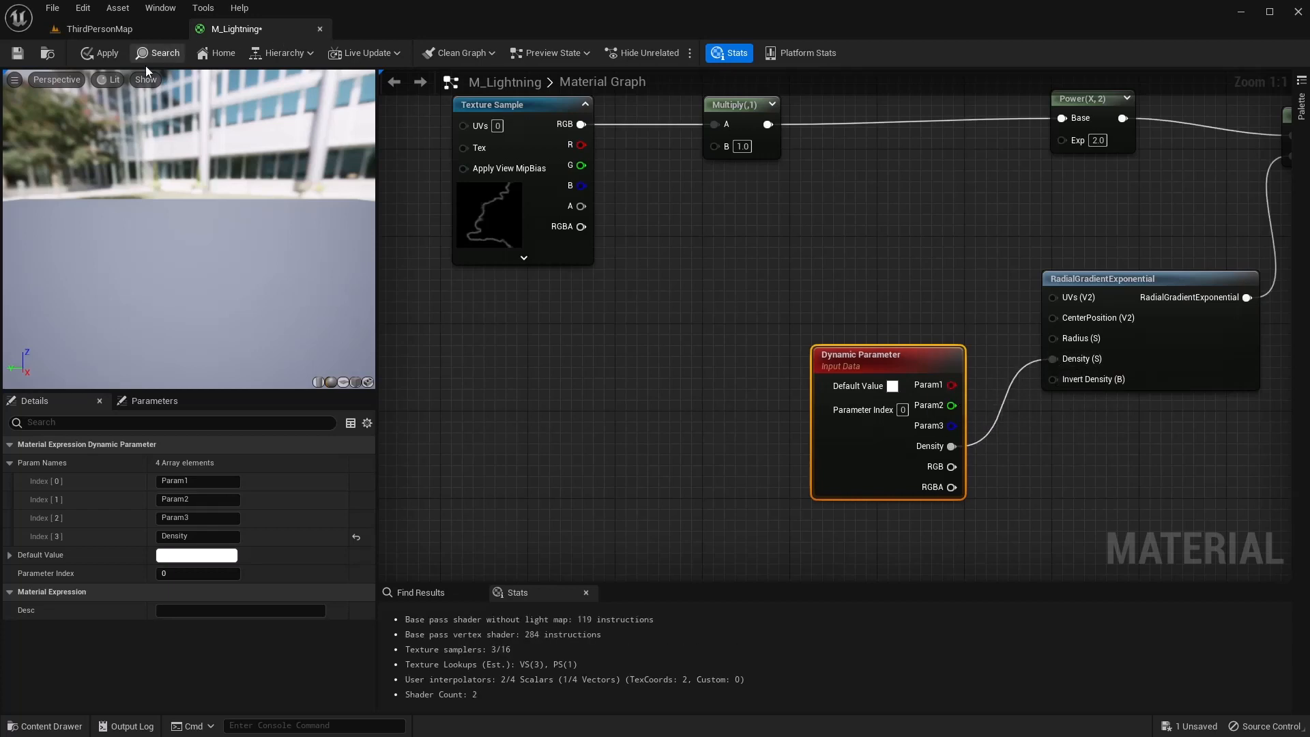
# Extend the fourth parameter's name to Density(0.8), apply the material changes, and shift the Dynamic Parameter node slightly closer to the gradient
pyautogui.click(215, 540)
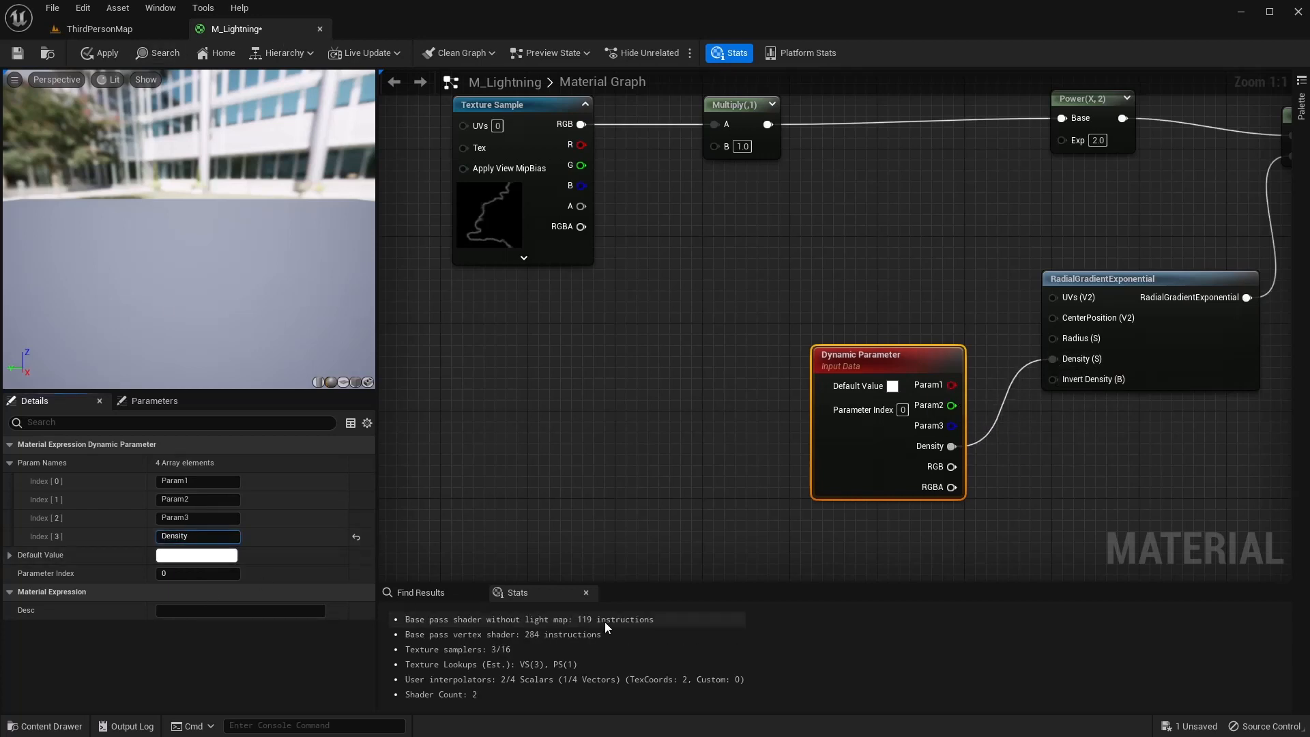
pyautogui.write('()')
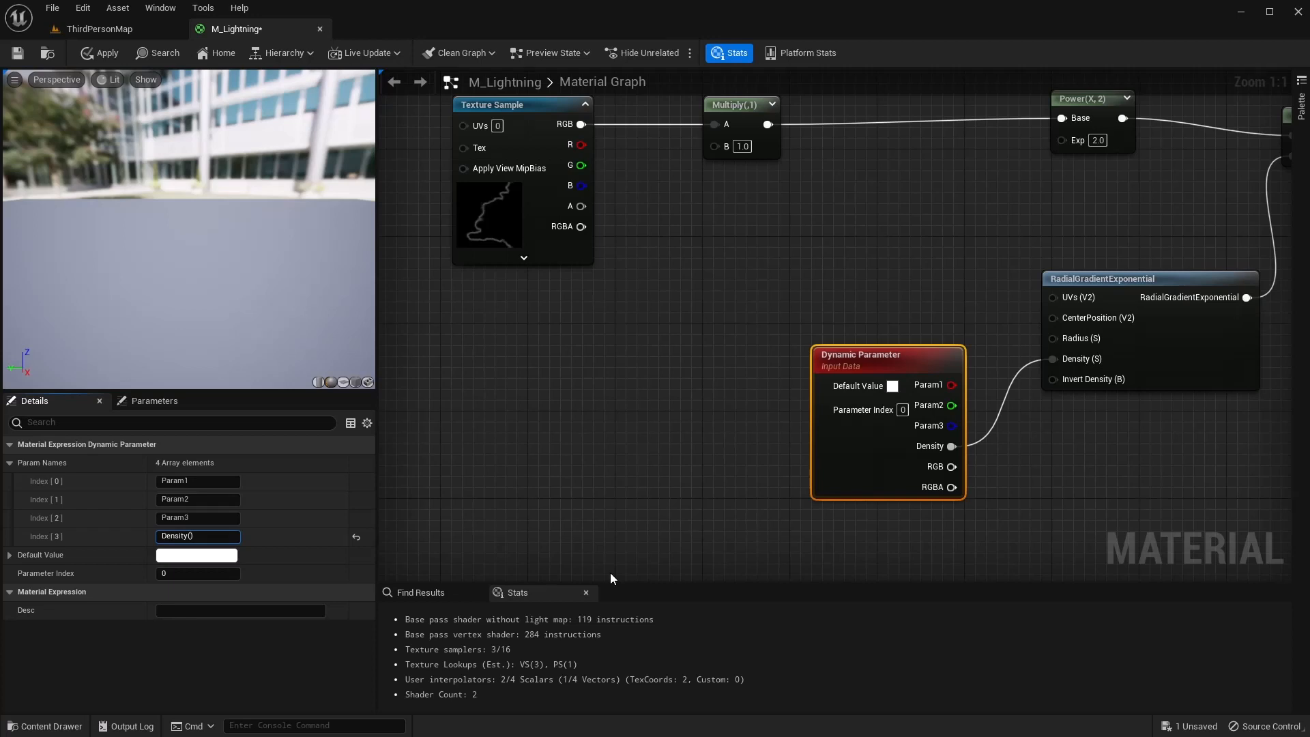
pyautogui.write('0.8')
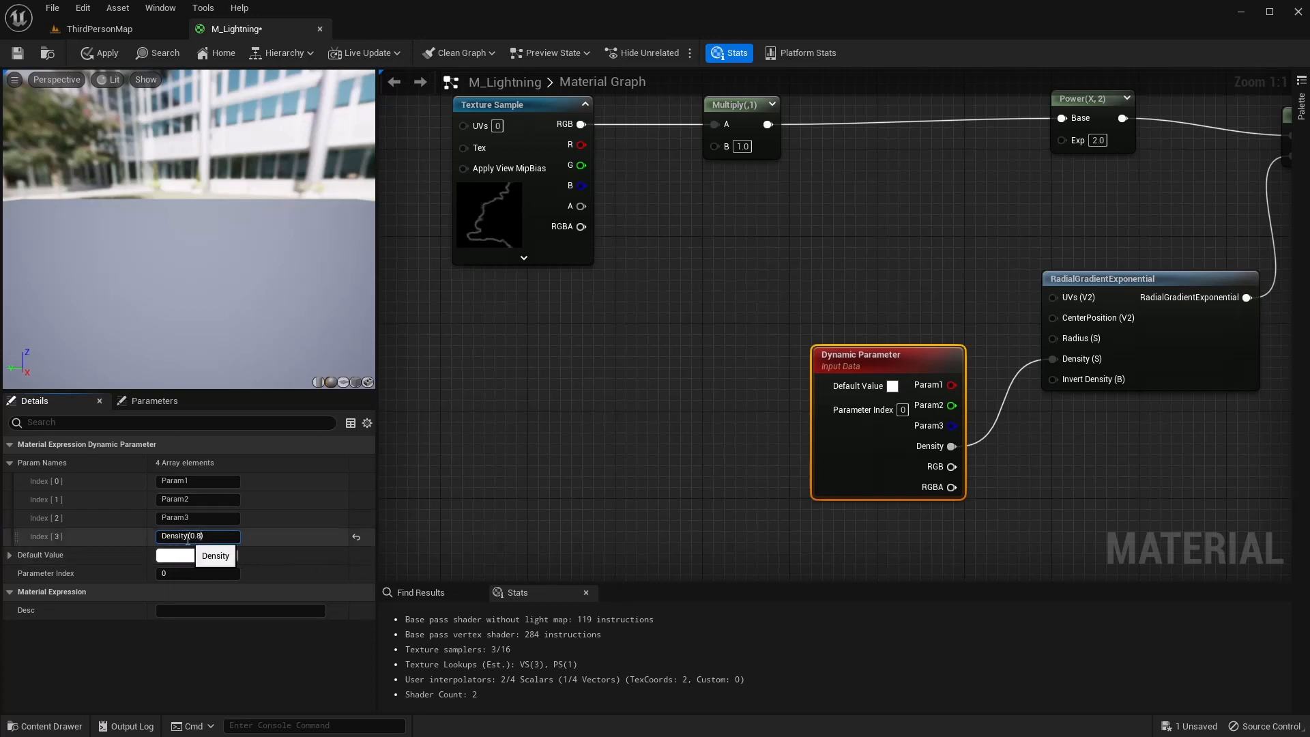
pyautogui.click(424, 518)
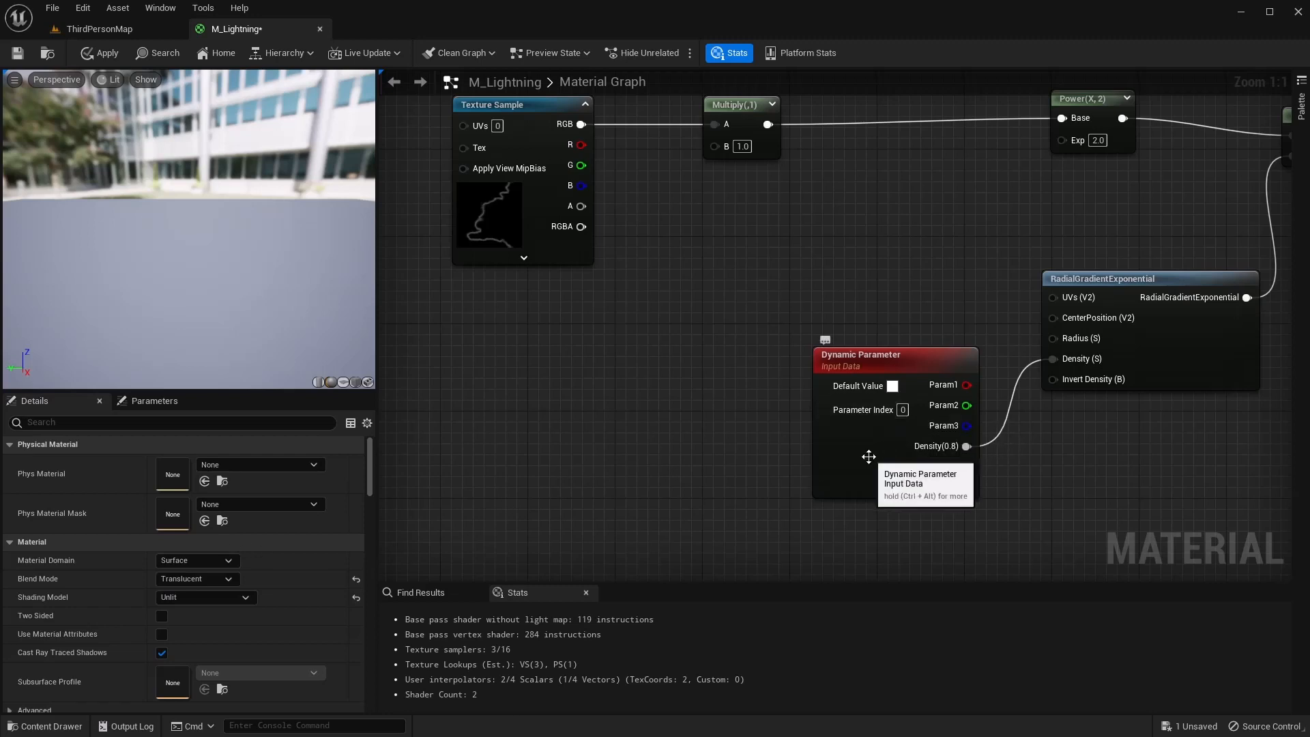
pyautogui.click(869, 456)
pyautogui.click(99, 54)
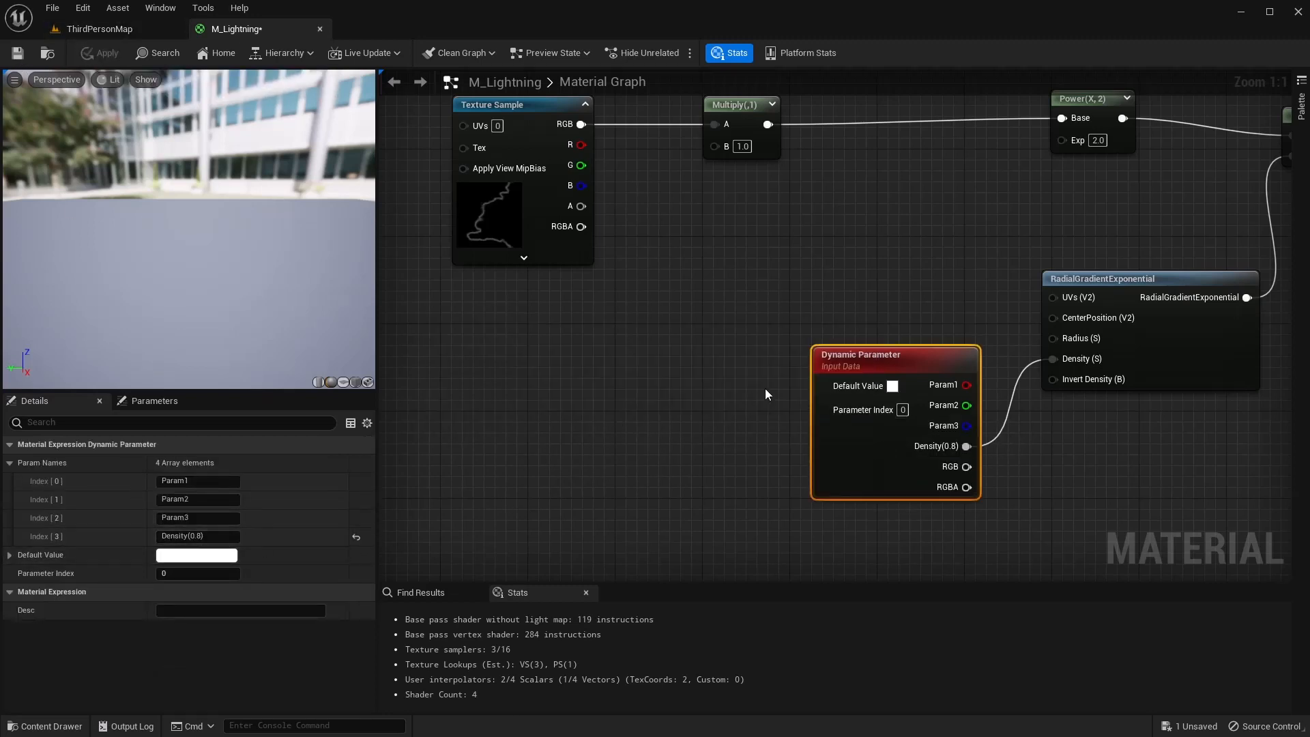
pyautogui.moveTo(854, 355); pyautogui.dragTo(874, 354)
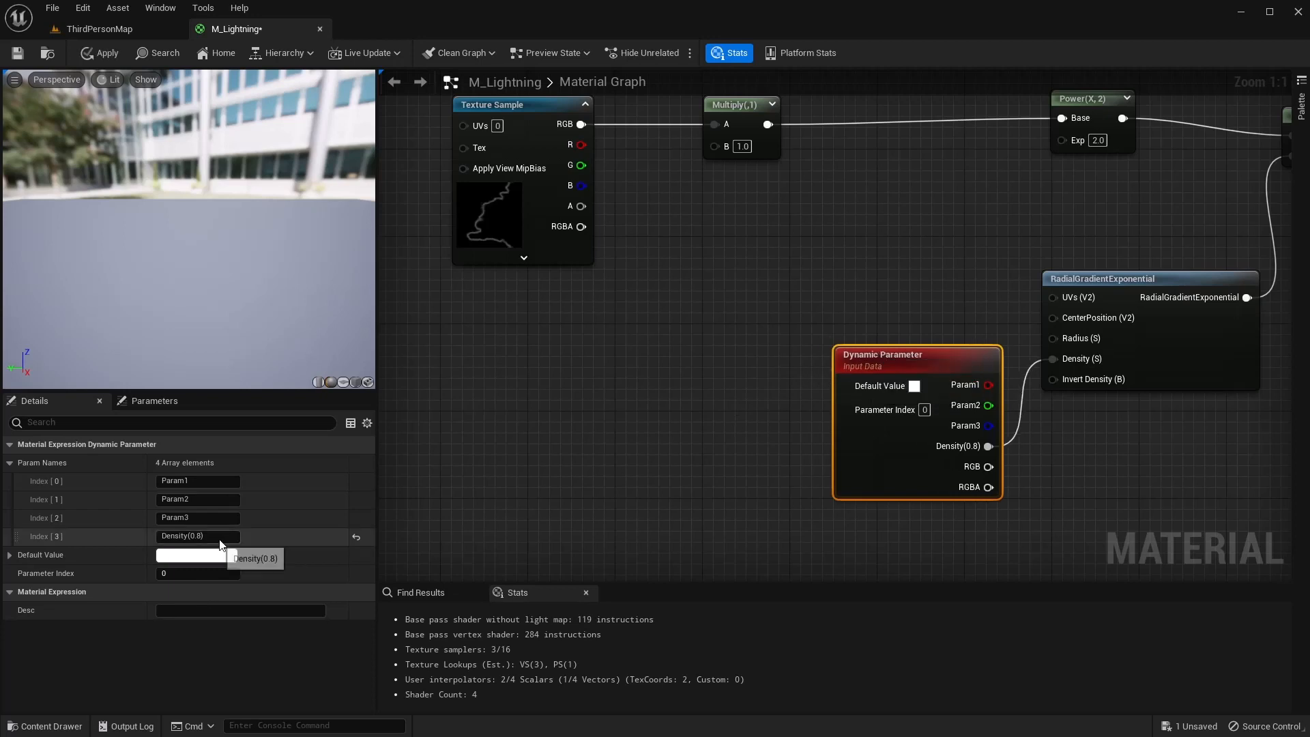
# Align the Power node with the Line texture's Multiply, set its exponent to -0.3, and save the material
pyautogui.moveTo(554, 457); pyautogui.dragTo(647, 469, button='right')
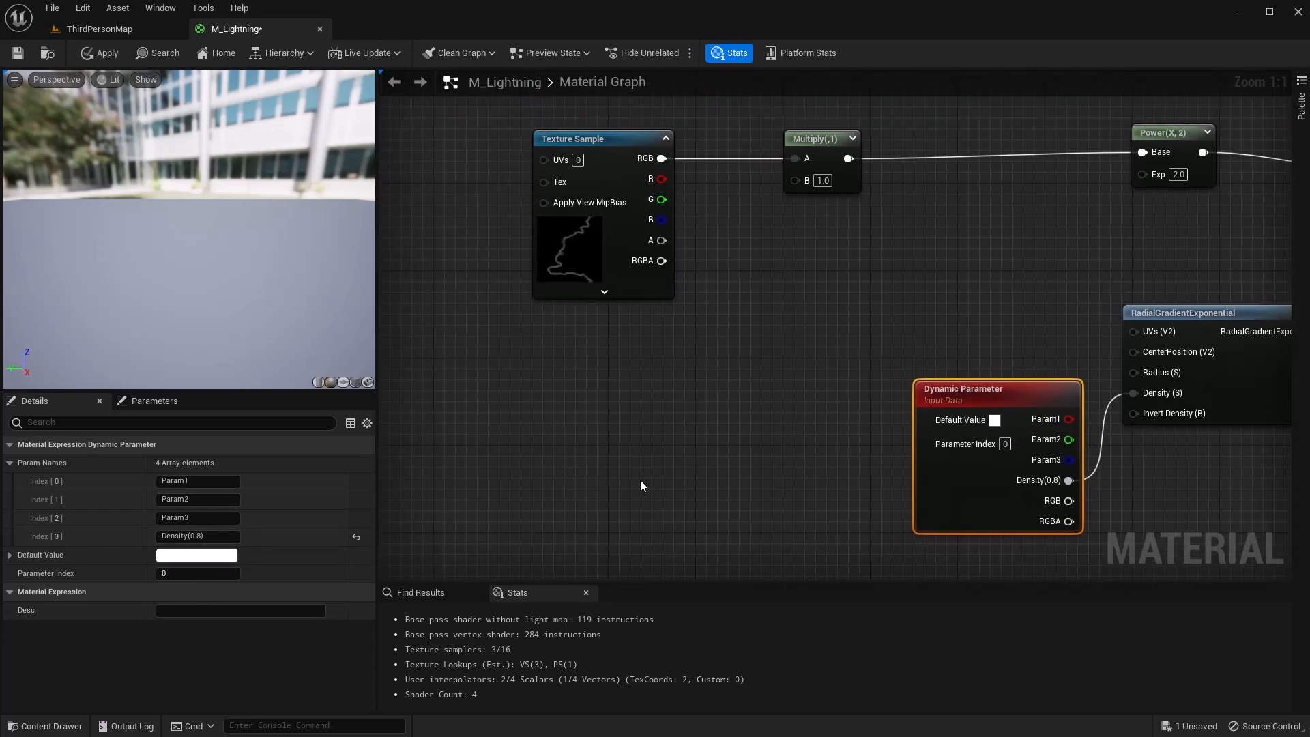
pyautogui.moveTo(863, 282); pyautogui.dragTo(663, 441, button='right')
pyautogui.click(959, 296)
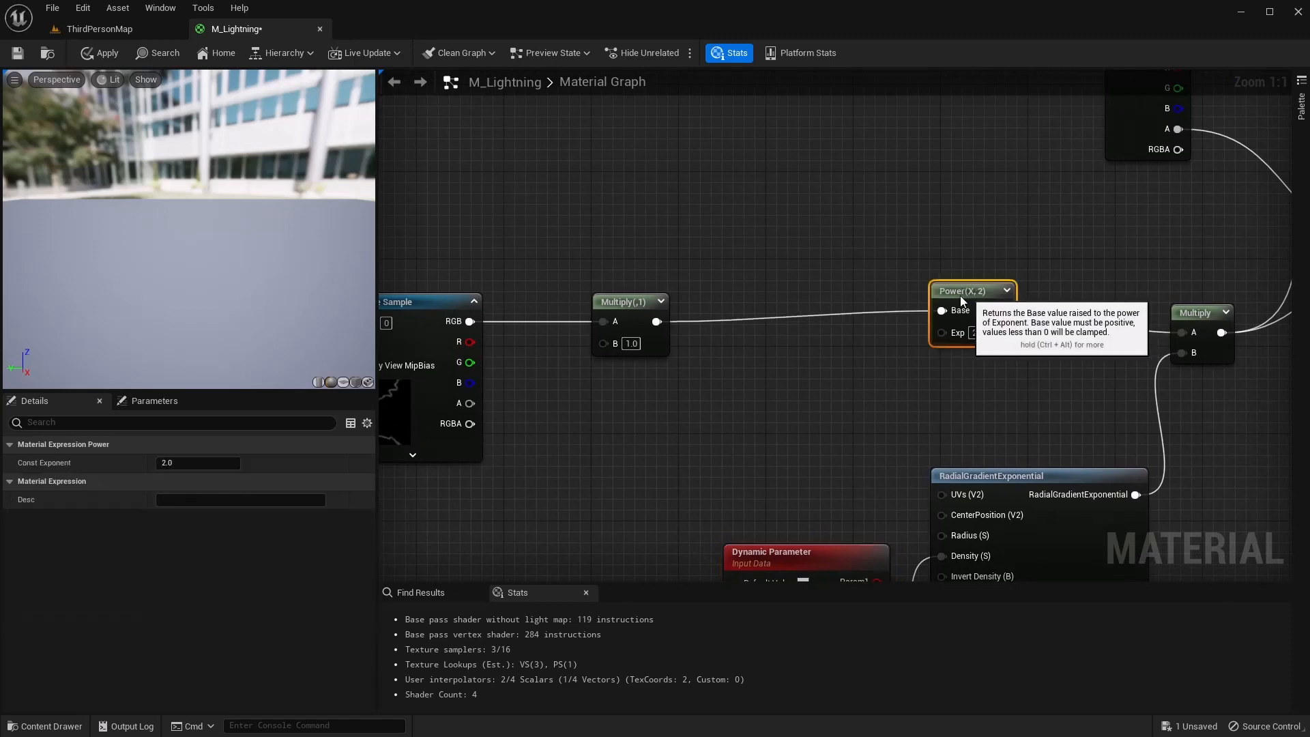
pyautogui.moveTo(960, 296); pyautogui.dragTo(905, 307)
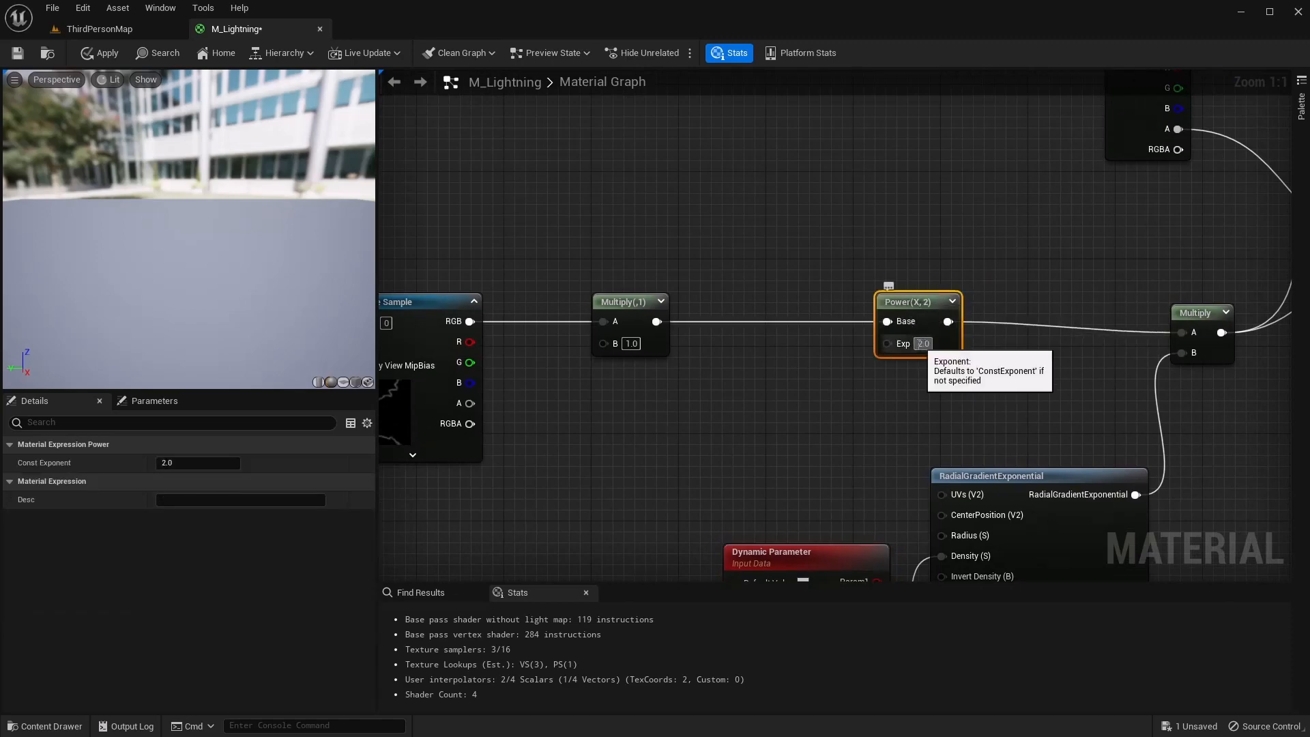
pyautogui.click(922, 343)
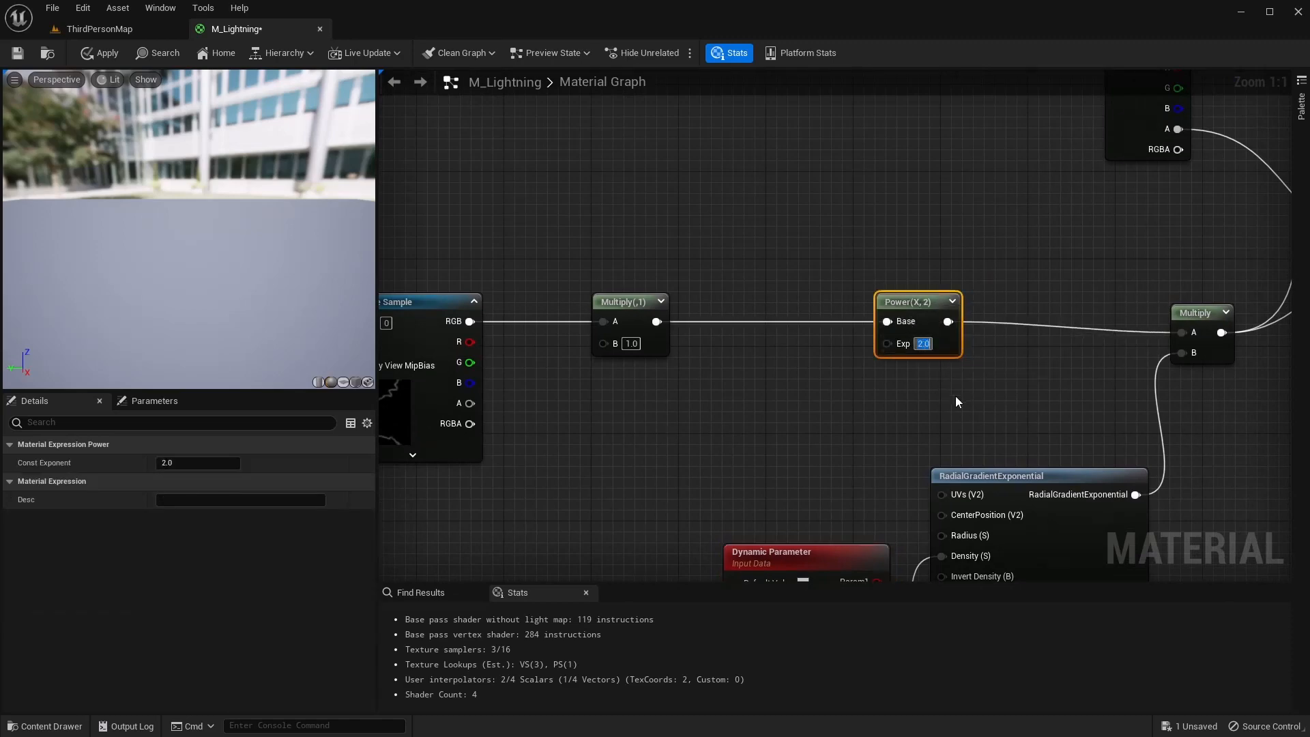
pyautogui.write('-0.3')
pyautogui.press('Return')
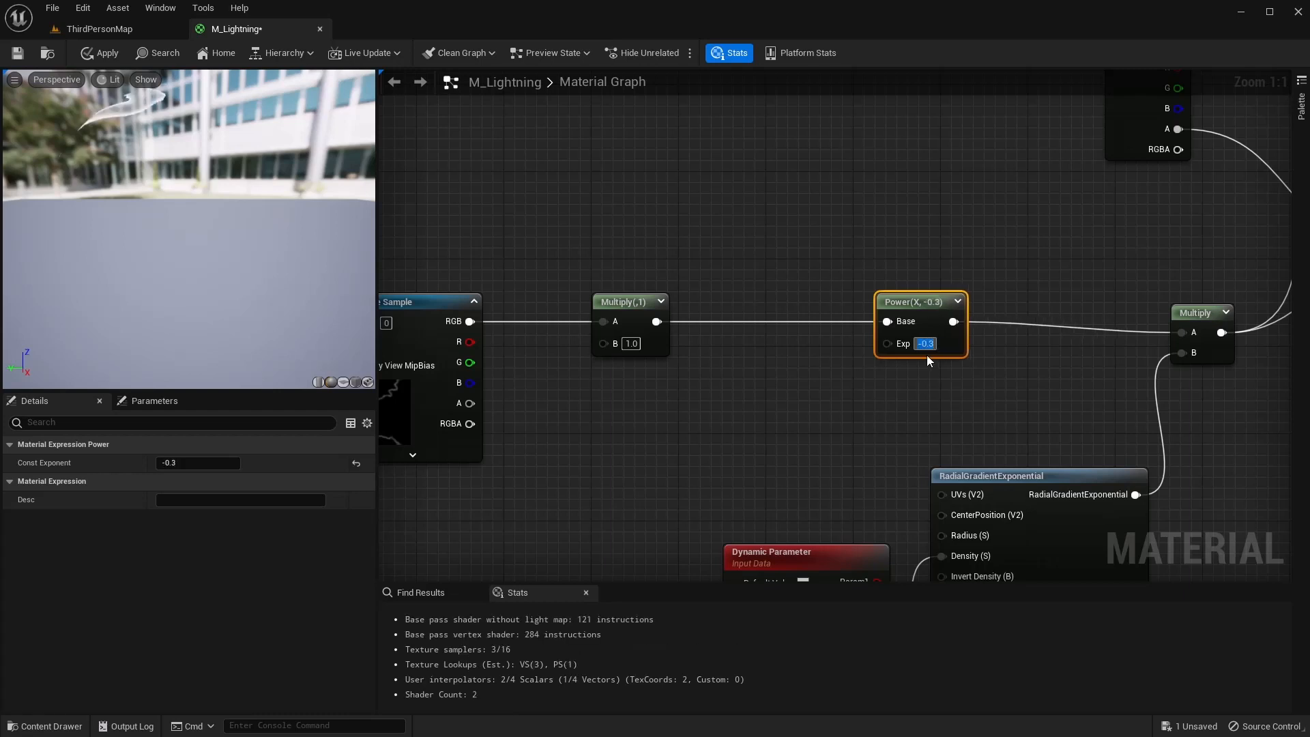
pyautogui.click(15, 55)
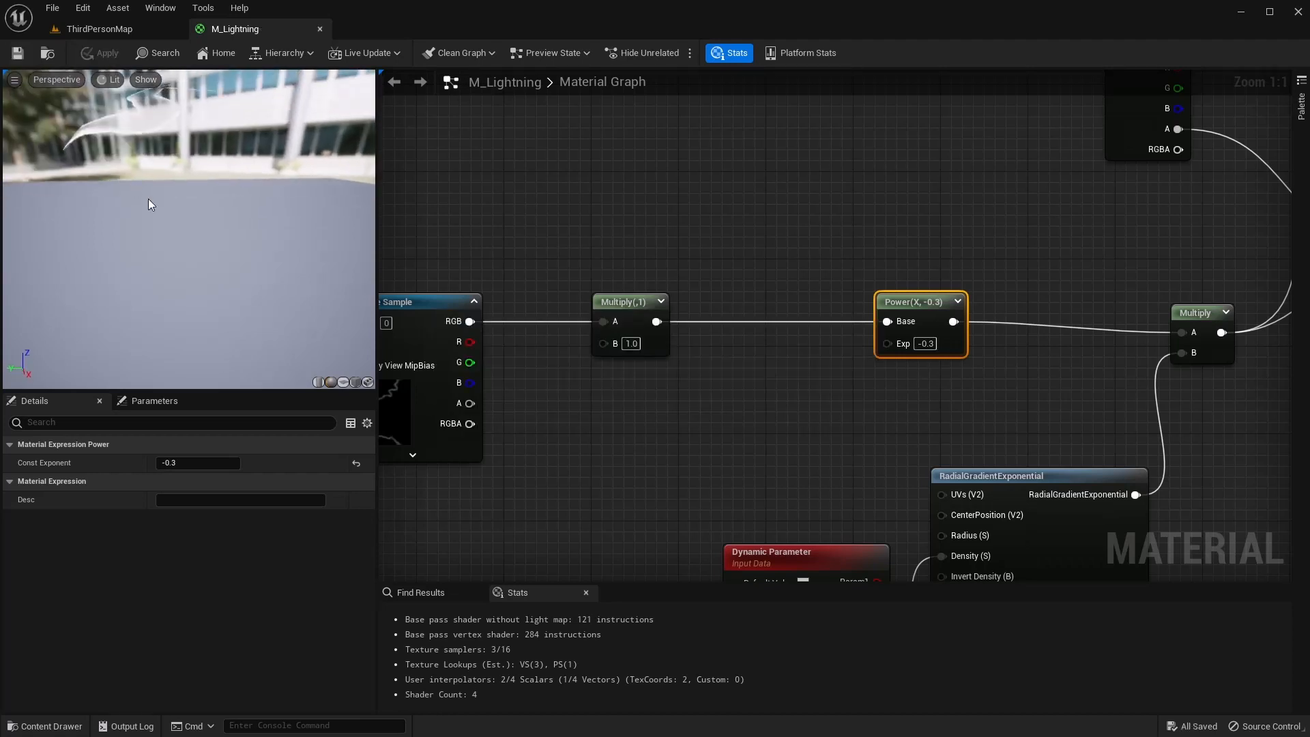
# Shift the Line Texture Sample slightly left and add a TexCoord node in the free area below it
pyautogui.moveTo(738, 441); pyautogui.dragTo(967, 285, button='right')
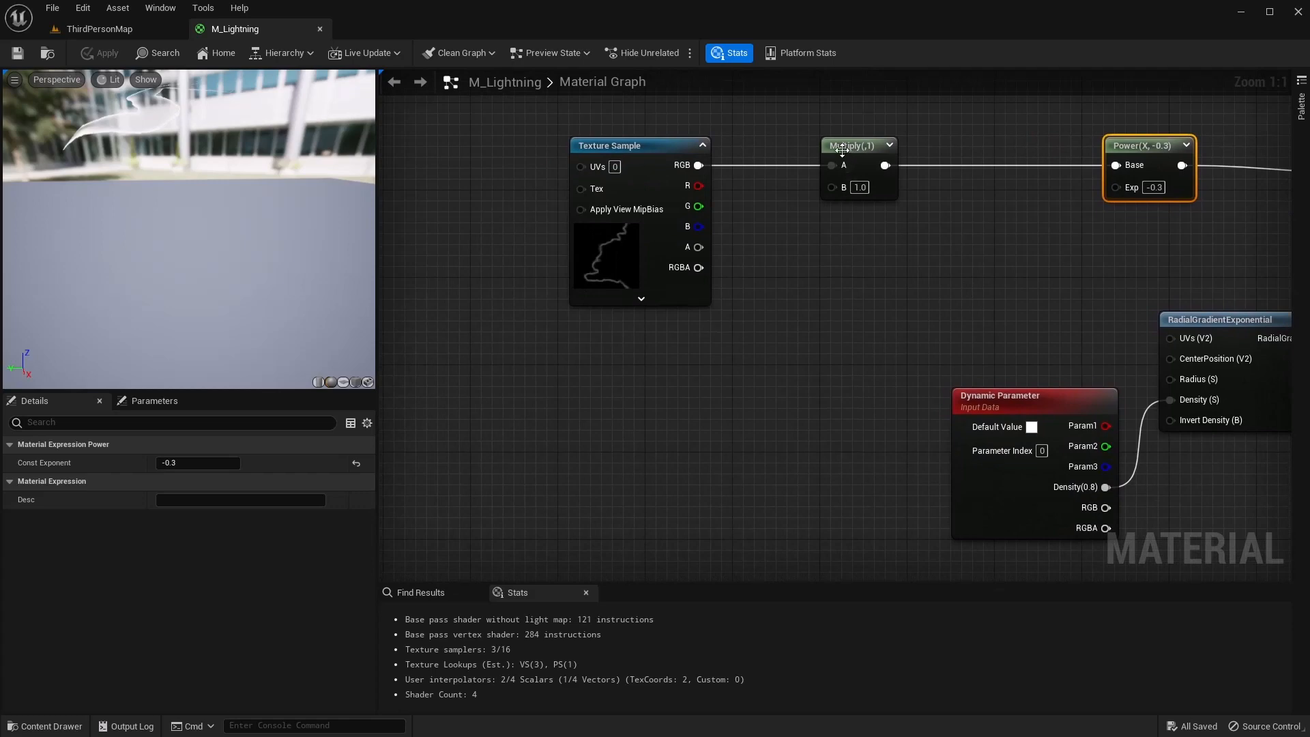
pyautogui.moveTo(627, 146); pyautogui.dragTo(605, 146)
pyautogui.moveTo(563, 447); pyautogui.dragTo(669, 367, button='right')
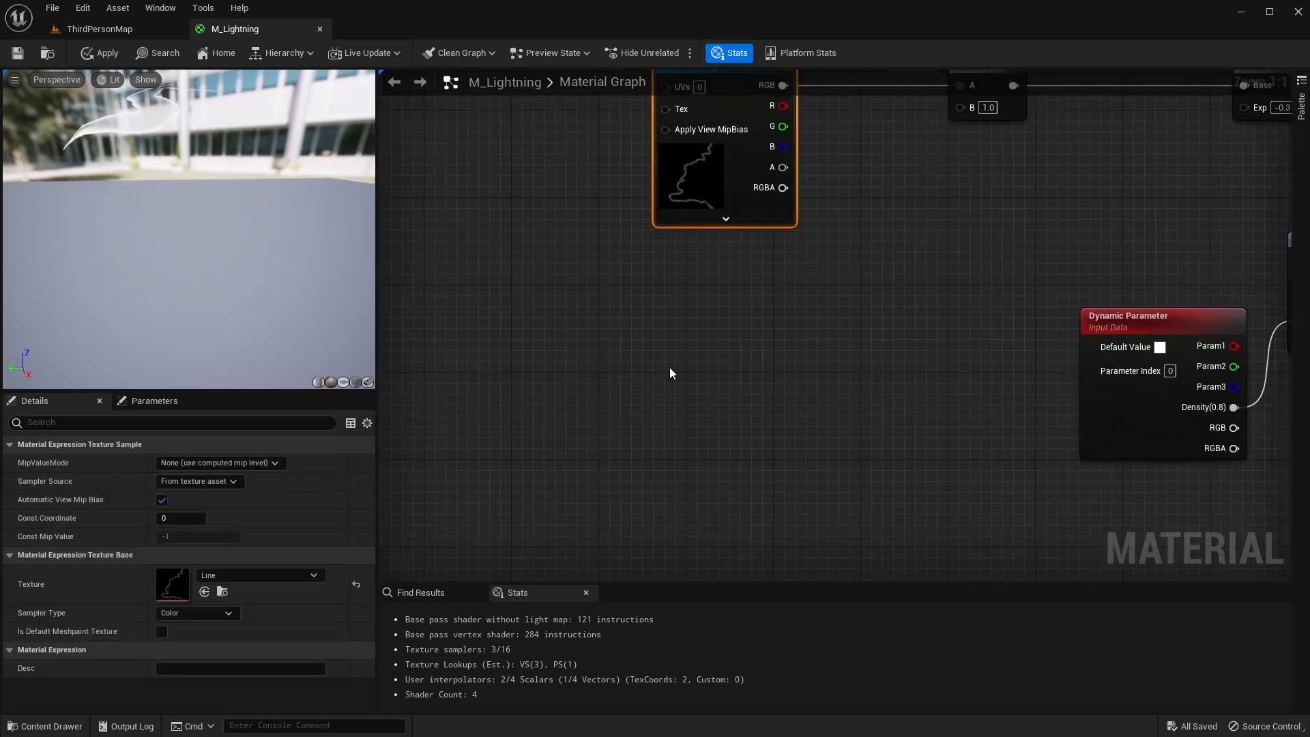
pyautogui.rightClick(652, 365)
pyautogui.write('text')
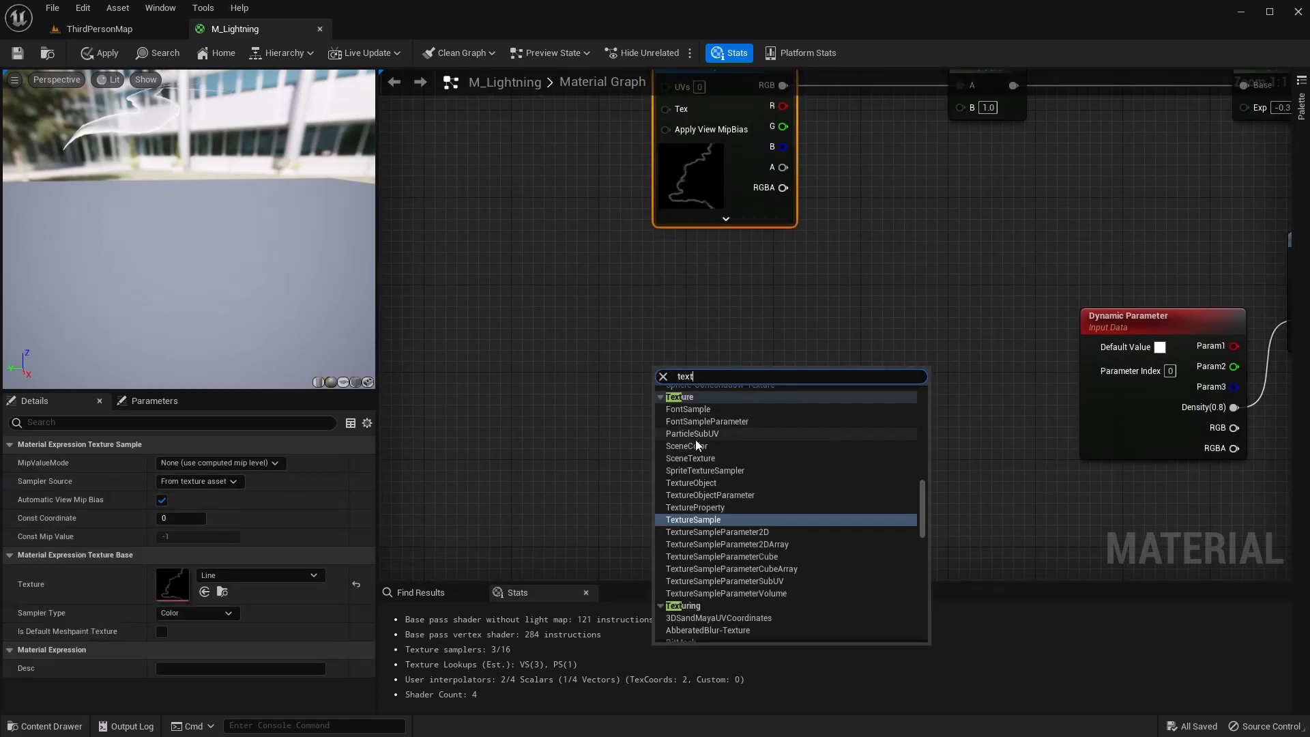
pyautogui.press('BackSpace')
pyautogui.click(703, 467)
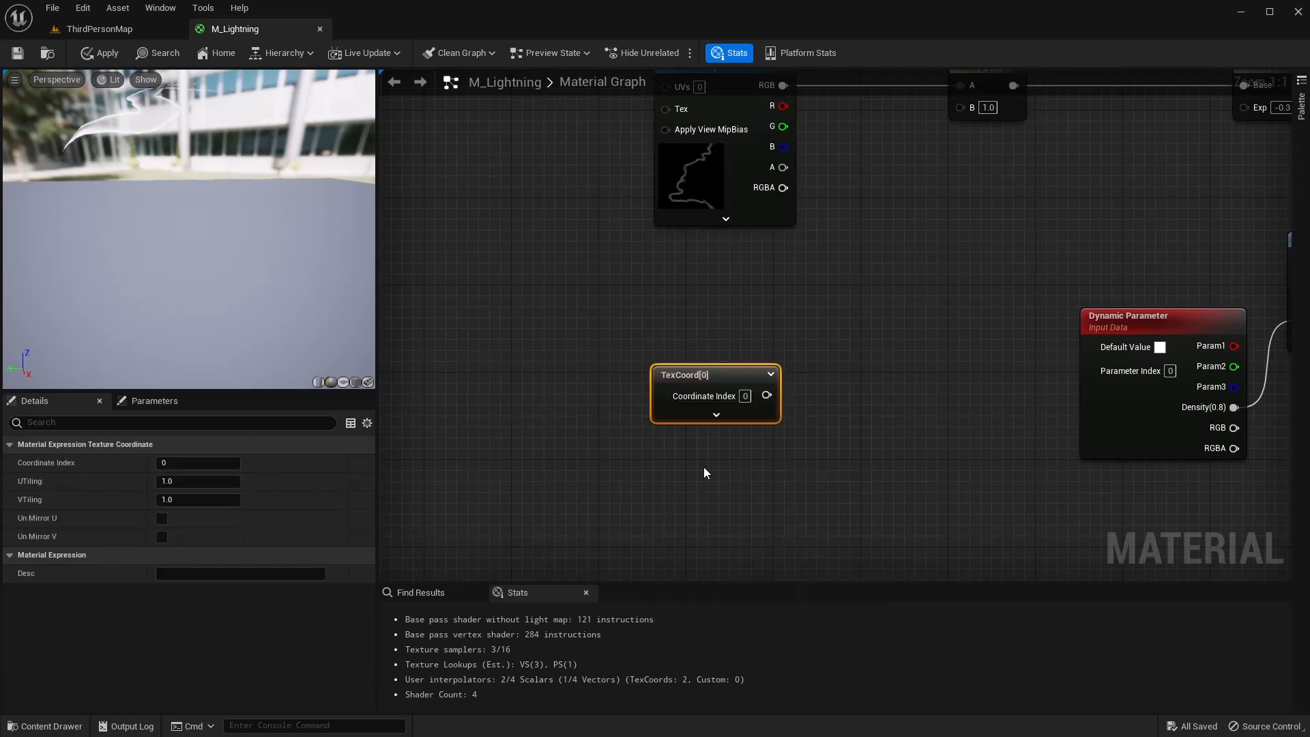
# Add a Component Mask after the TexCoord node with only the G channel enabled, and align the two nodes
pyautogui.moveTo(710, 374)
pyautogui.mouseDown()
pyautogui.moveTo(631, 356)
pyautogui.moveTo(719, 378)
pyautogui.mouseUp()
pyautogui.write('mask')
pyautogui.press('Return')
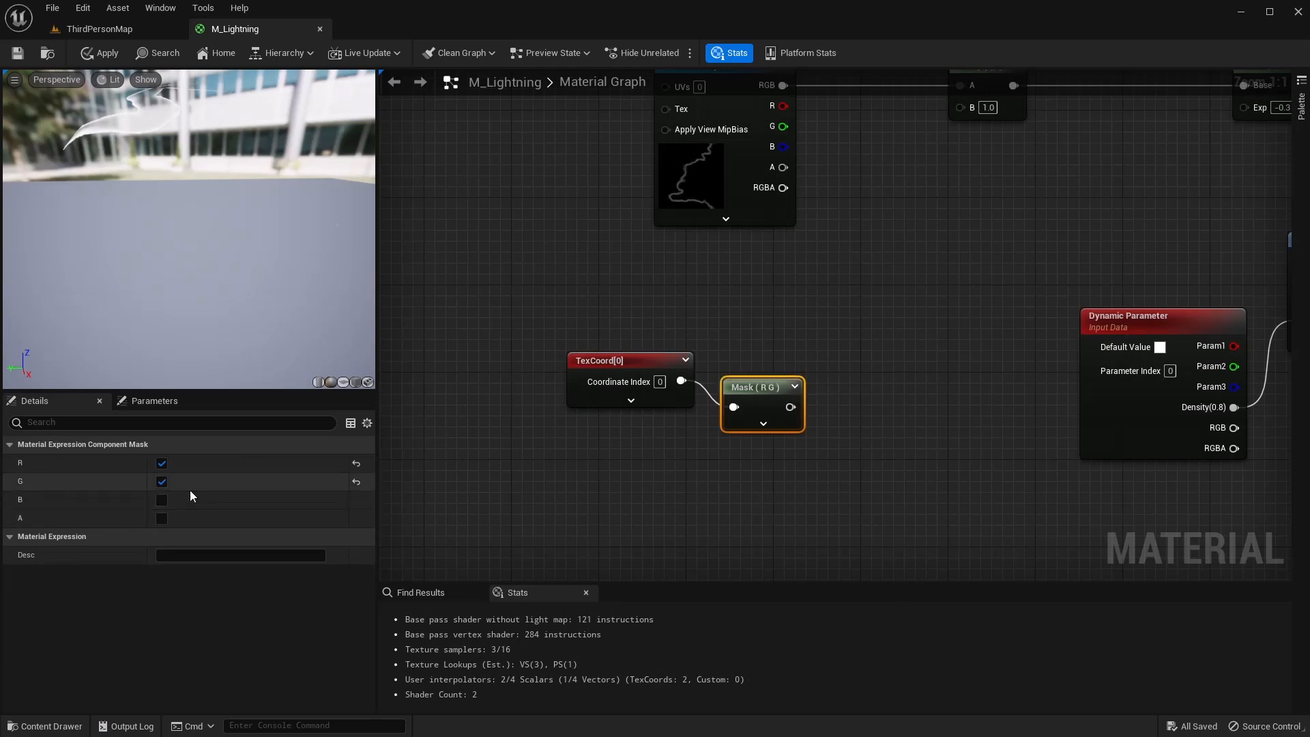
pyautogui.click(161, 464)
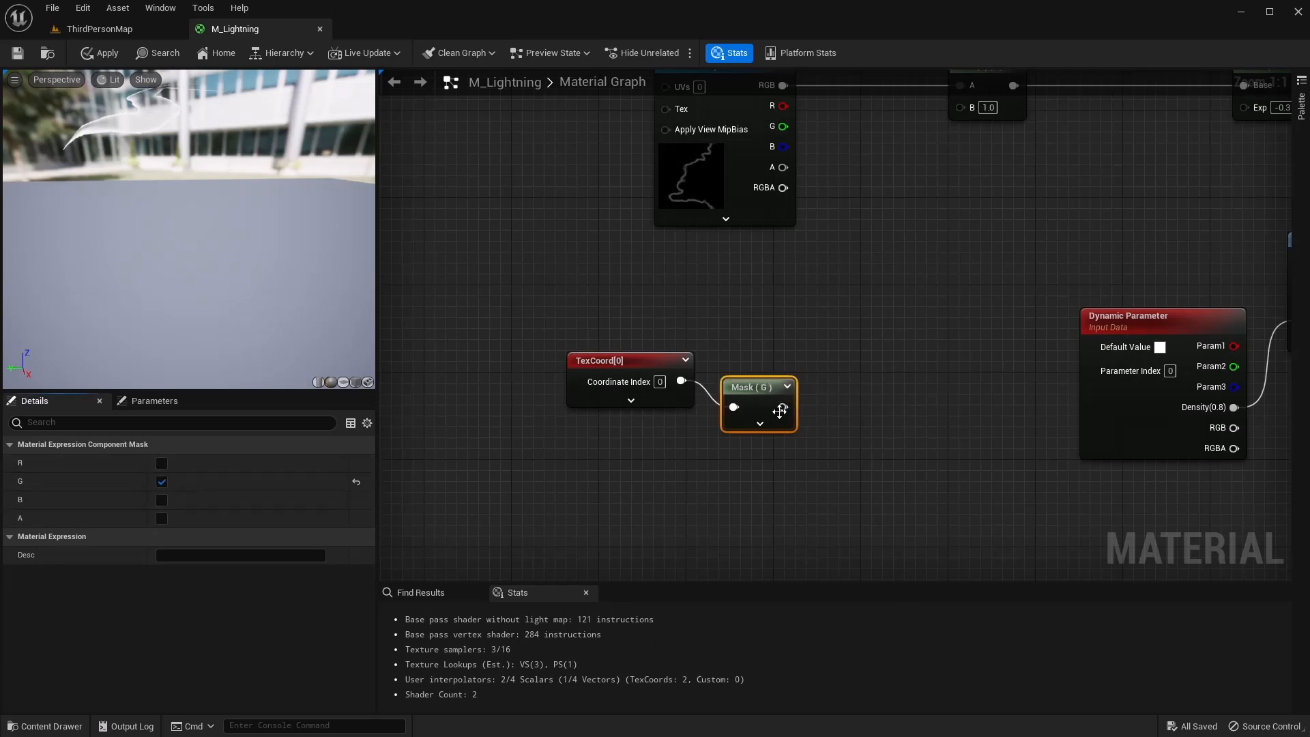
pyautogui.moveTo(771, 383); pyautogui.dragTo(783, 366)
# Preview the Mask (G) node's output on a flat-faced preview shape
pyautogui.rightClick(784, 365)
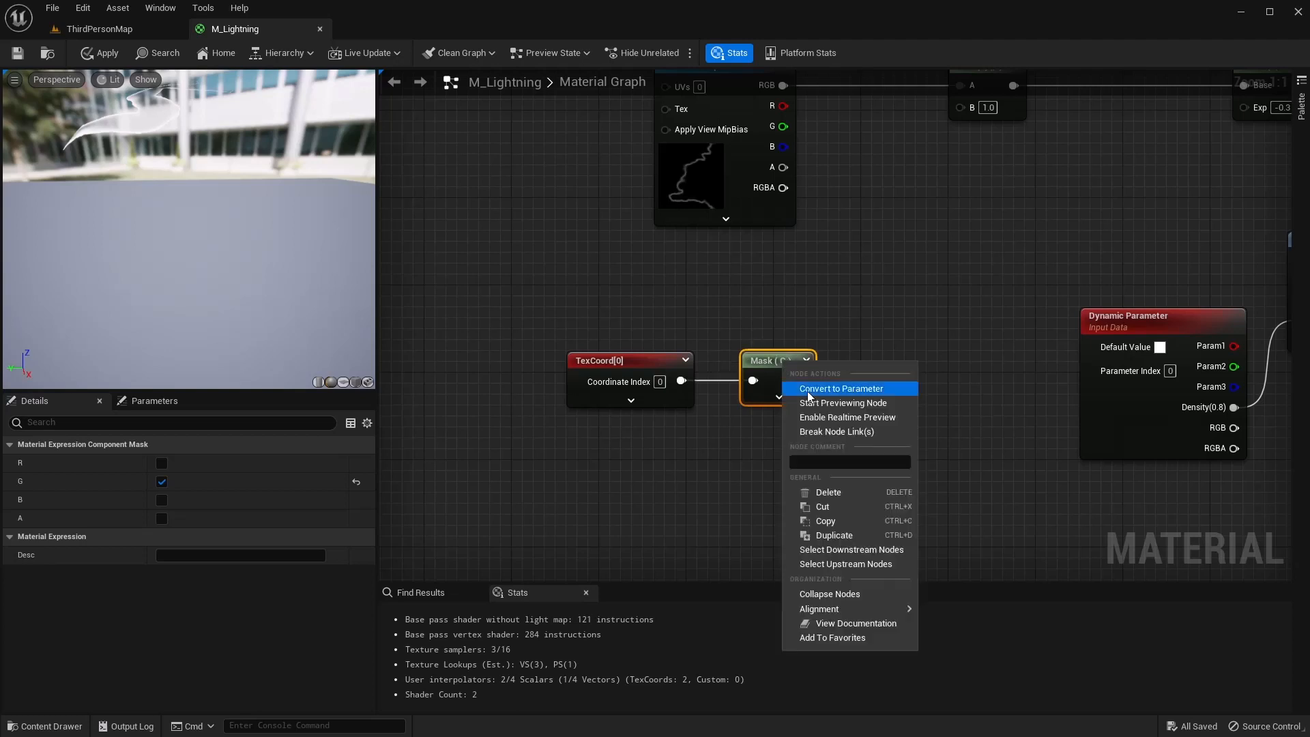
pyautogui.click(846, 404)
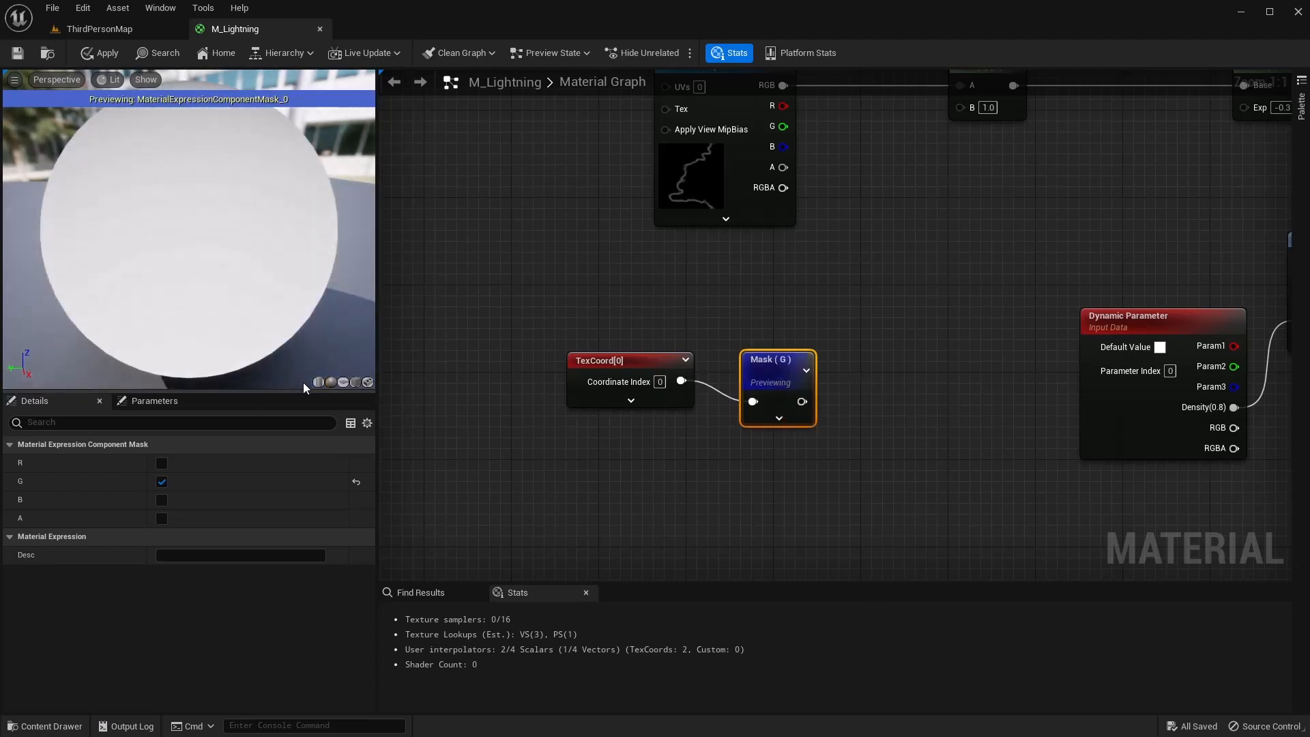
pyautogui.click(354, 383)
pyautogui.moveTo(531, 477); pyautogui.dragTo(527, 416, button='right')
pyautogui.moveTo(301, 346); pyautogui.dragTo(181, 261)
pyautogui.moveTo(182, 261); pyautogui.dragTo(141, 157, button='right')
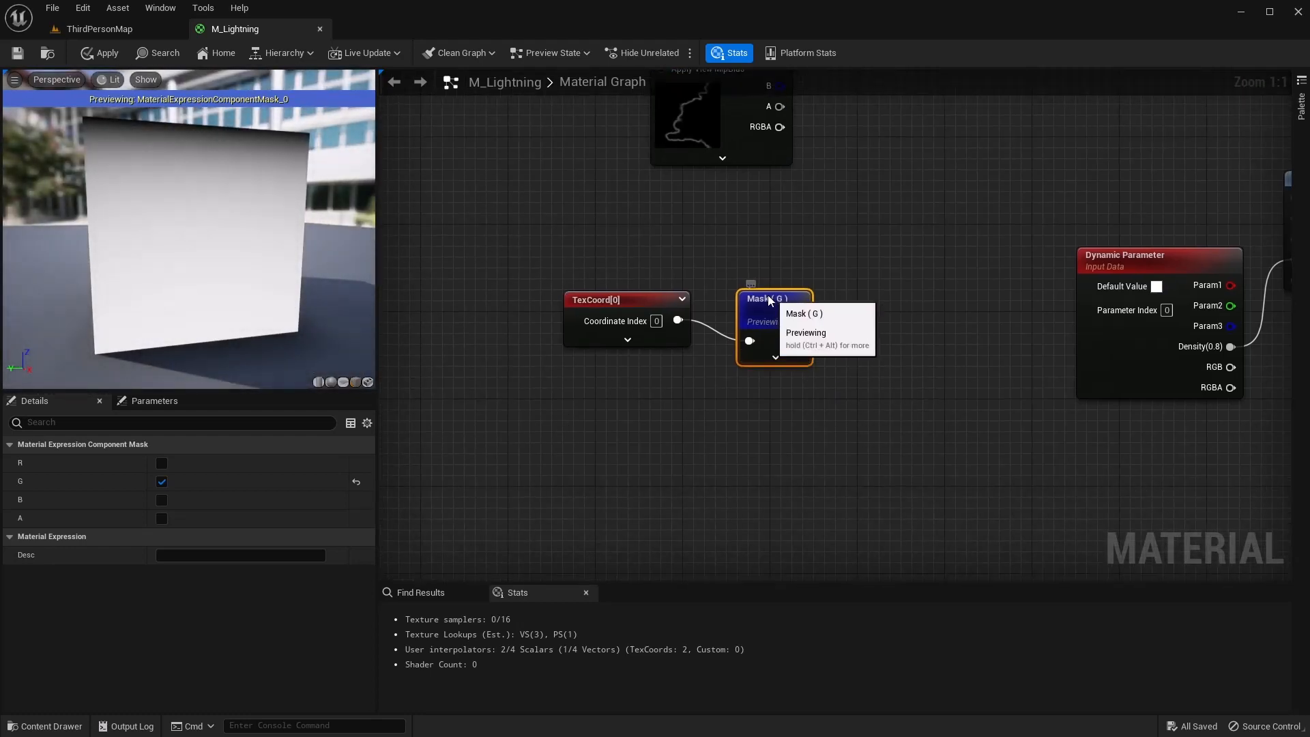
# Add a Power node with exponent 1.5 after the Mask (G) node and preview its output
pyautogui.moveTo(771, 297); pyautogui.dragTo(546, 303)
pyautogui.moveTo(636, 319); pyautogui.dragTo(703, 316)
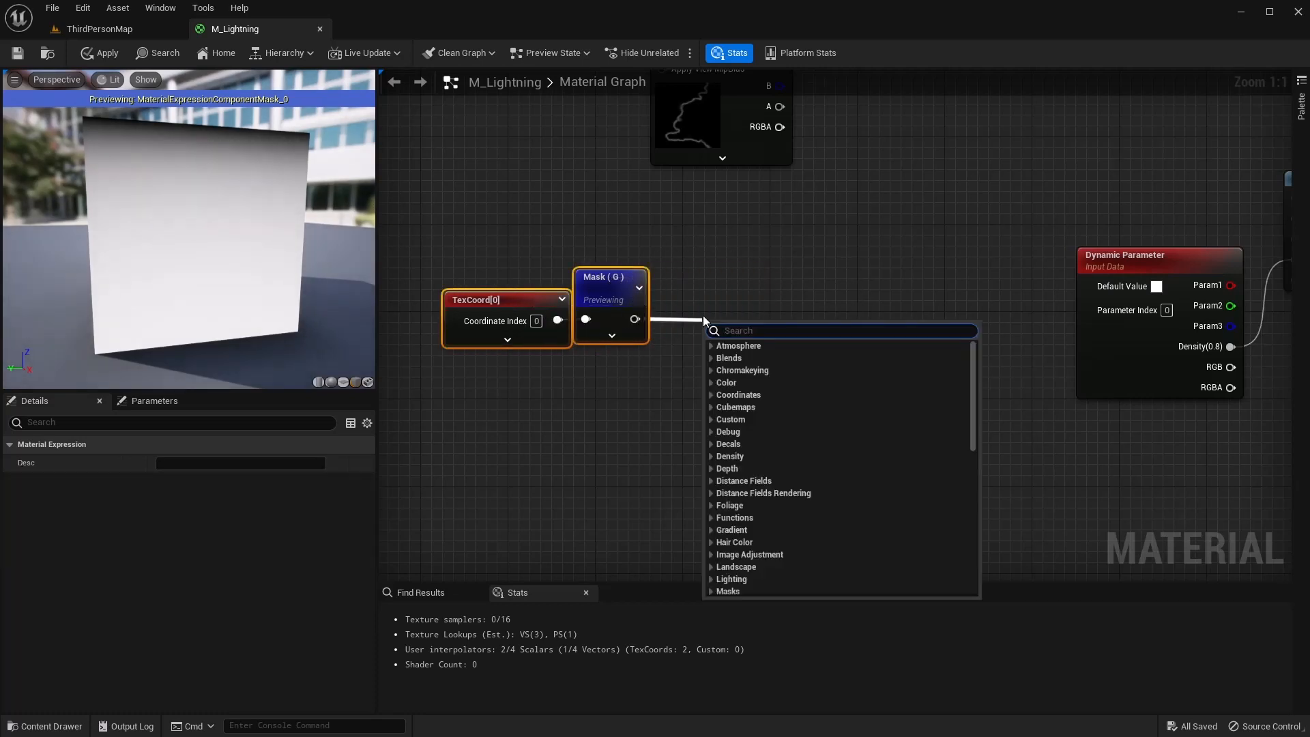
pyautogui.write('power')
pyautogui.press('Return')
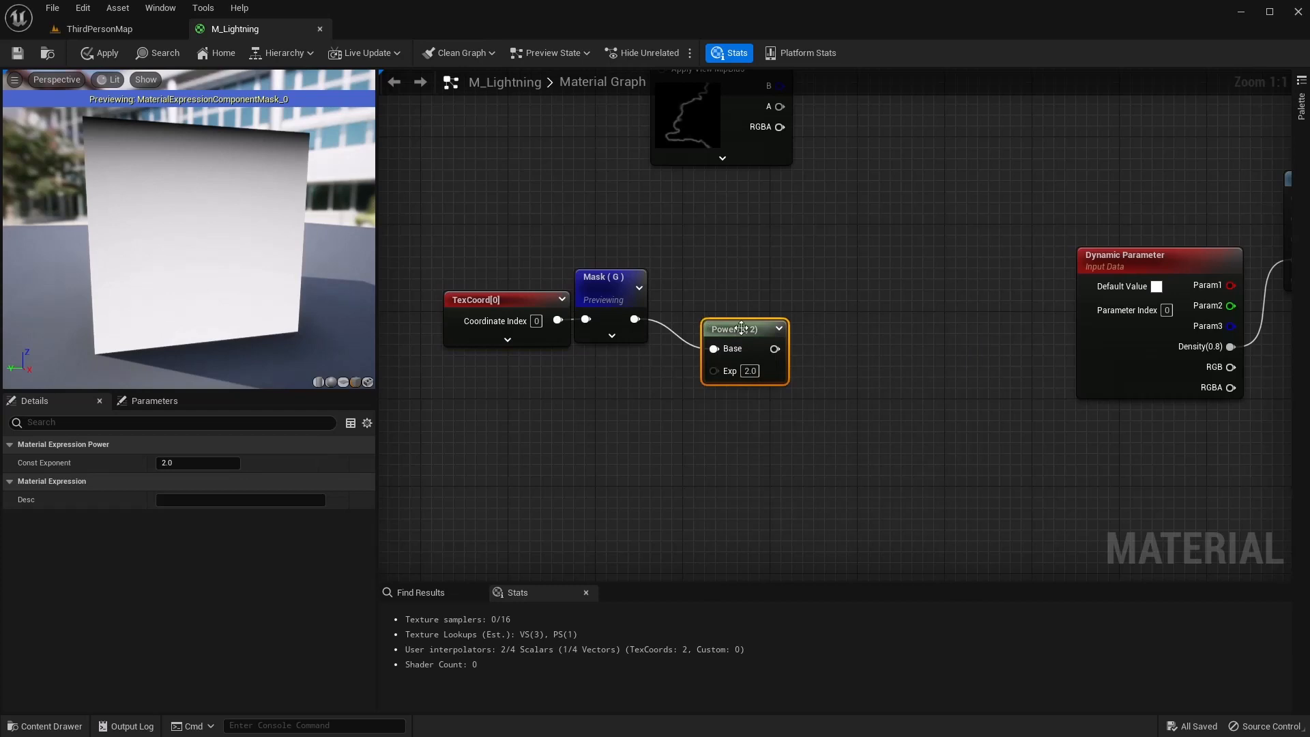
pyautogui.click(752, 342)
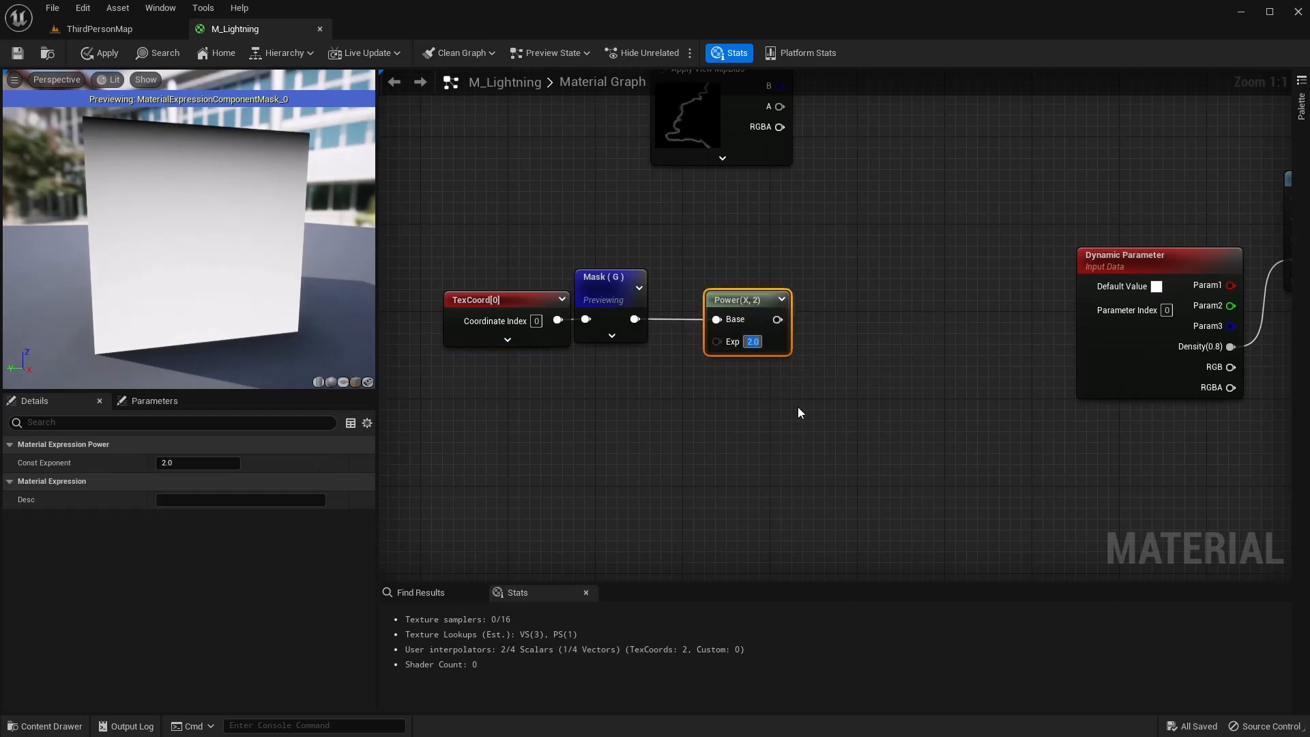
pyautogui.write('1.5')
pyautogui.press('Return')
pyautogui.rightClick(751, 299)
pyautogui.click(788, 327)
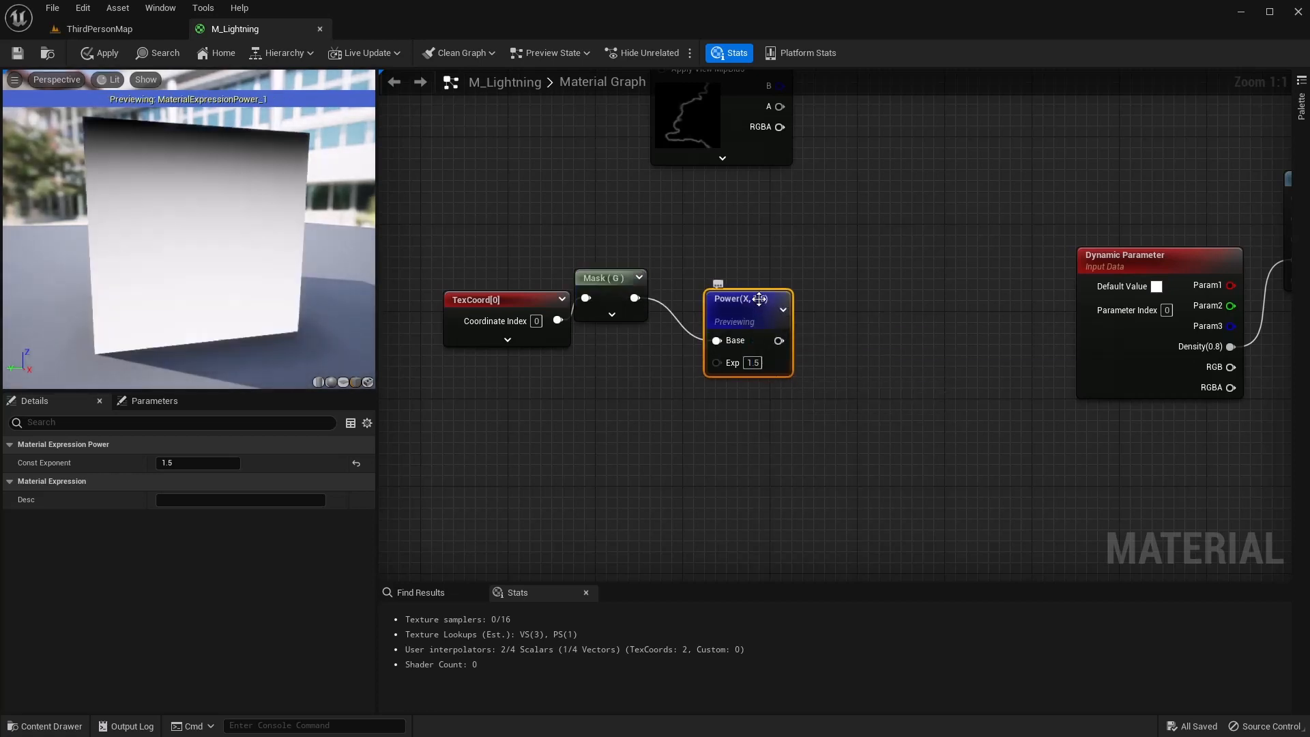
# Try exponents of 2 and 5 on the previewed Power node, and set it back to 1.5
pyautogui.click(753, 363)
pyautogui.write('2')
pyautogui.press('Return')
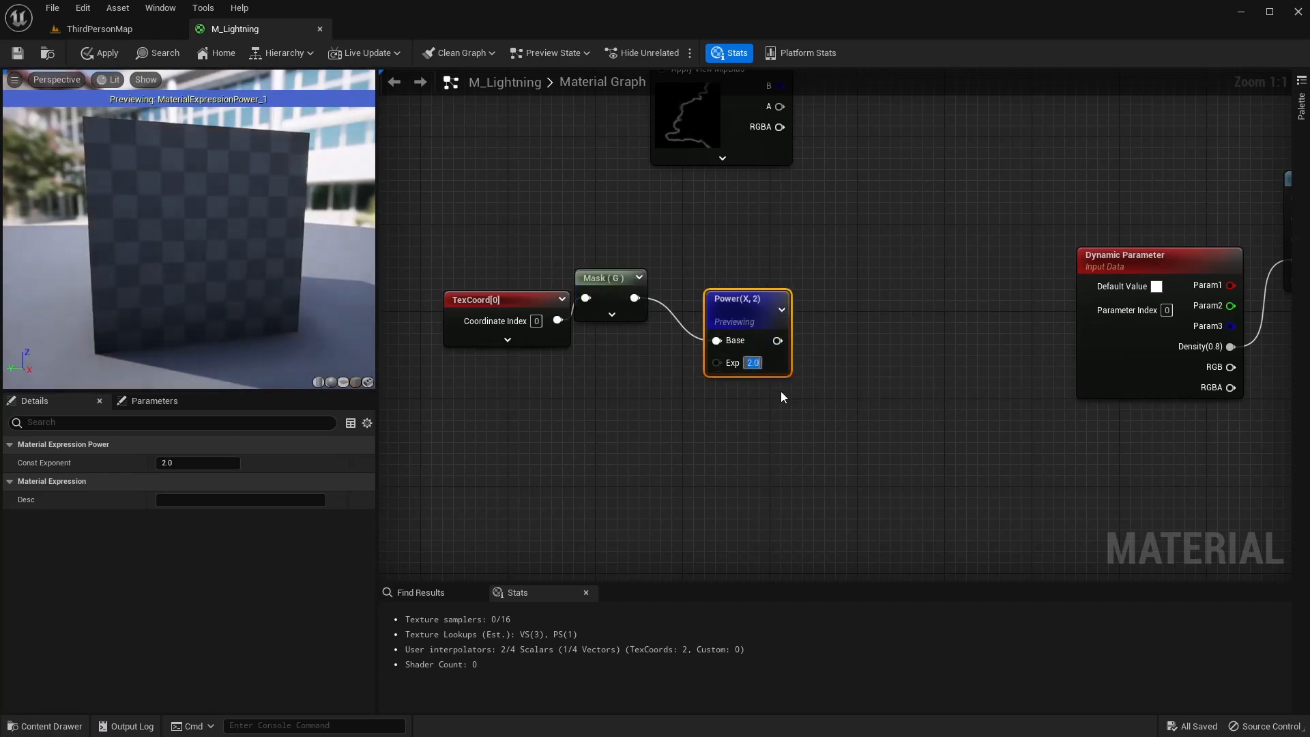
pyautogui.write('5')
pyautogui.press('Return')
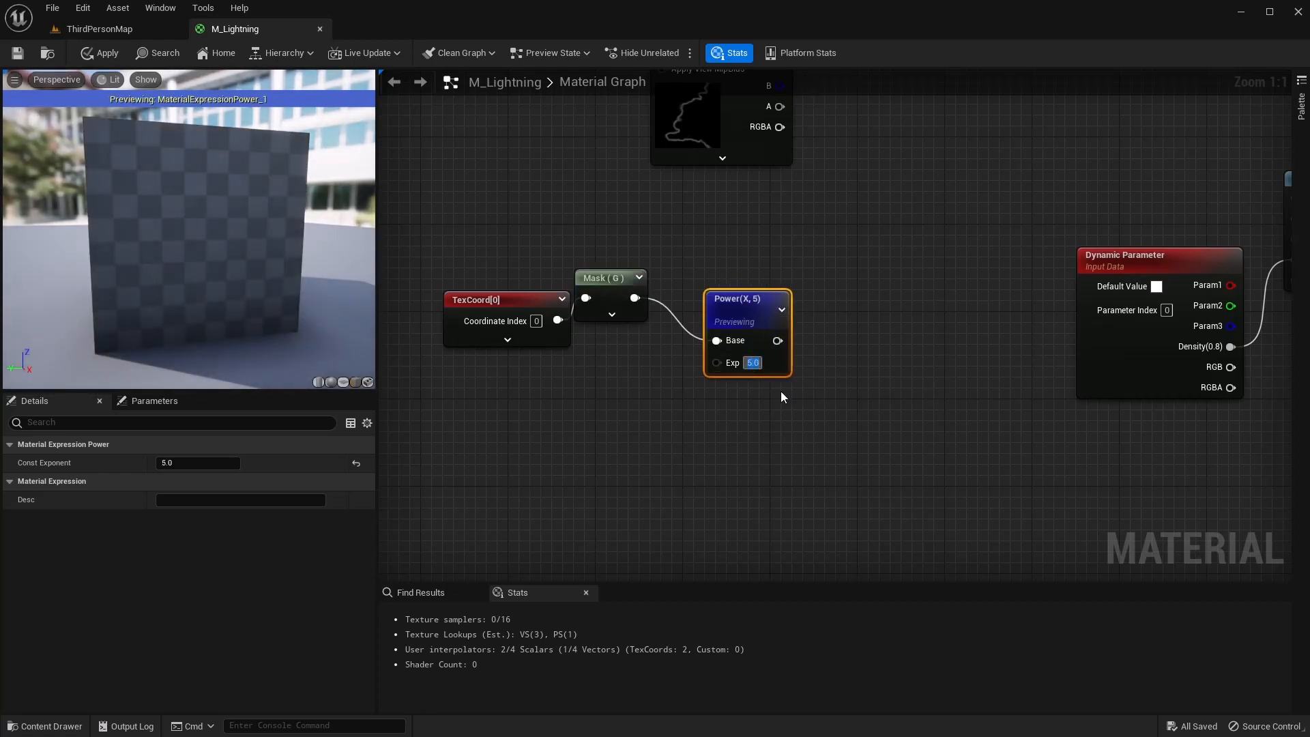
pyautogui.write('1.5')
pyautogui.press('Return')
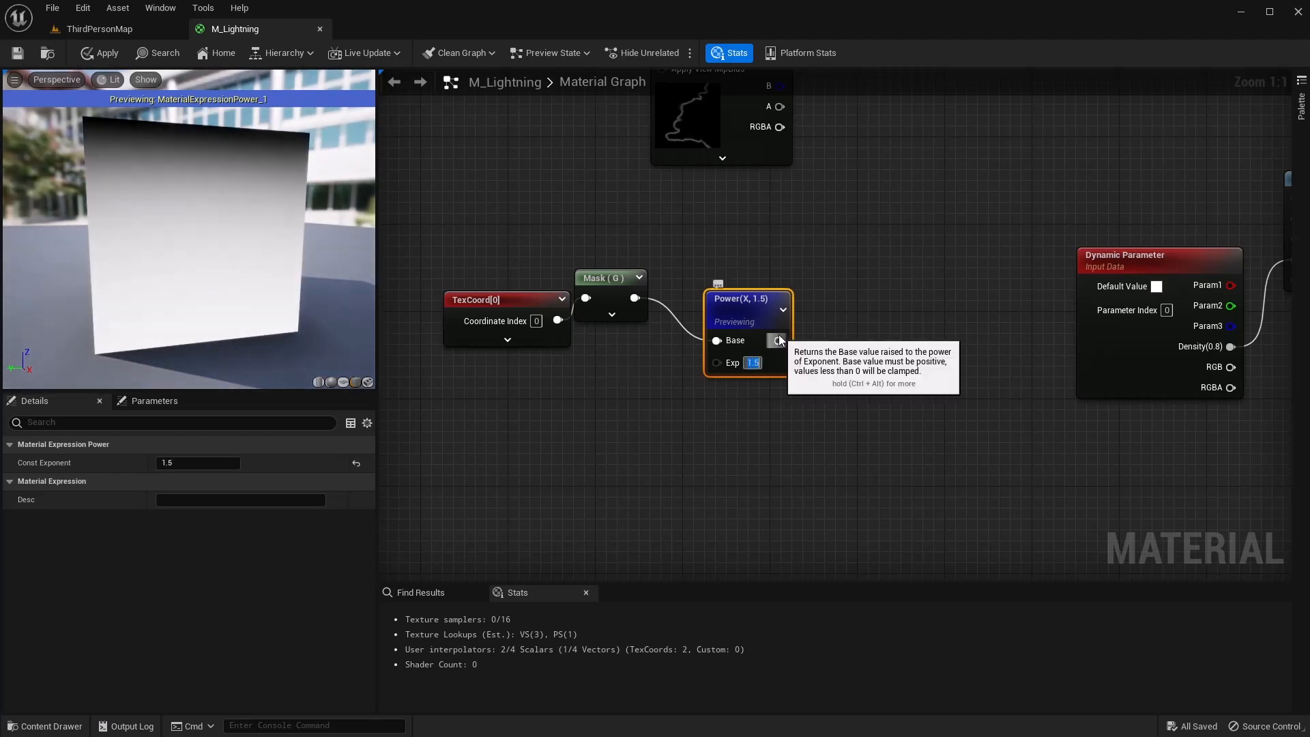
# Duplicate the TexCoord, Mask (G) and Power nodes and place the copies below the originals
pyautogui.moveTo(778, 340); pyautogui.dragTo(866, 346)
pyautogui.click(805, 233)
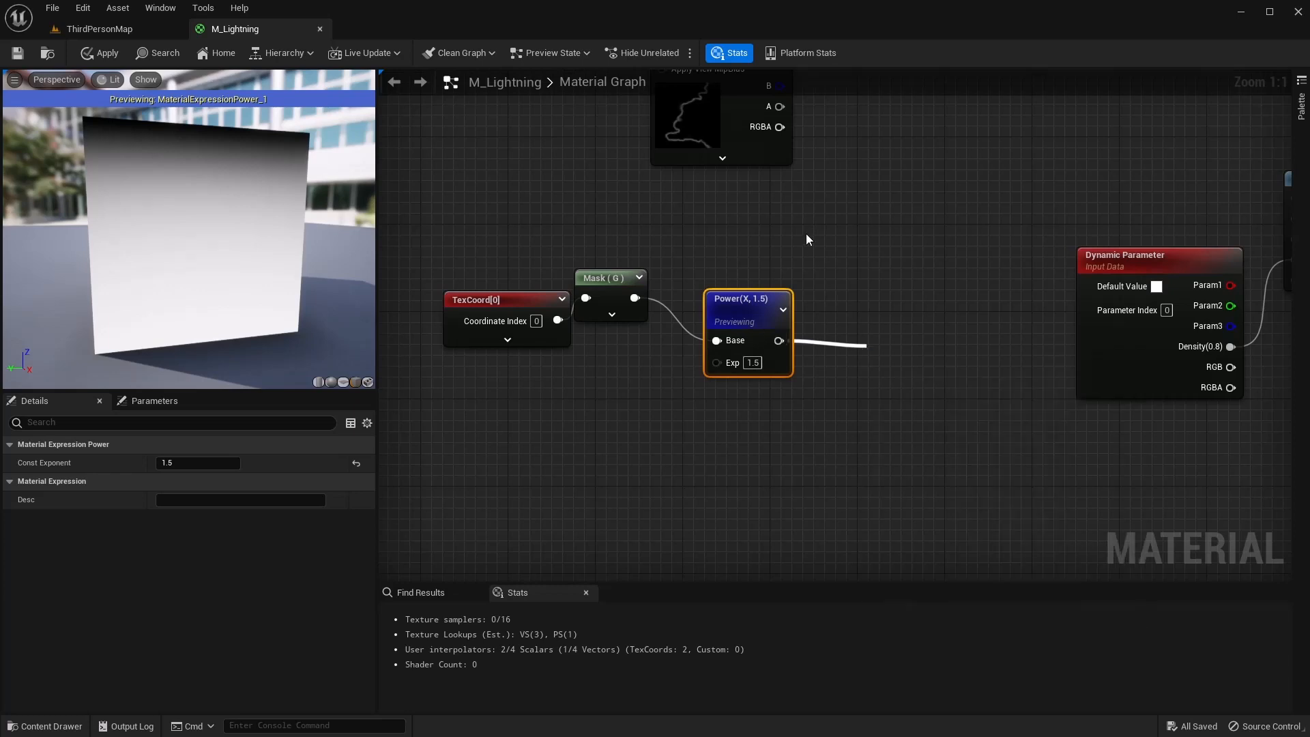
pyautogui.moveTo(815, 262); pyautogui.dragTo(514, 379)
pyautogui.moveTo(515, 379); pyautogui.dragTo(626, 235, button='right')
pyautogui.click(579, 351)
pyautogui.hotkey('ctrl', 'v')
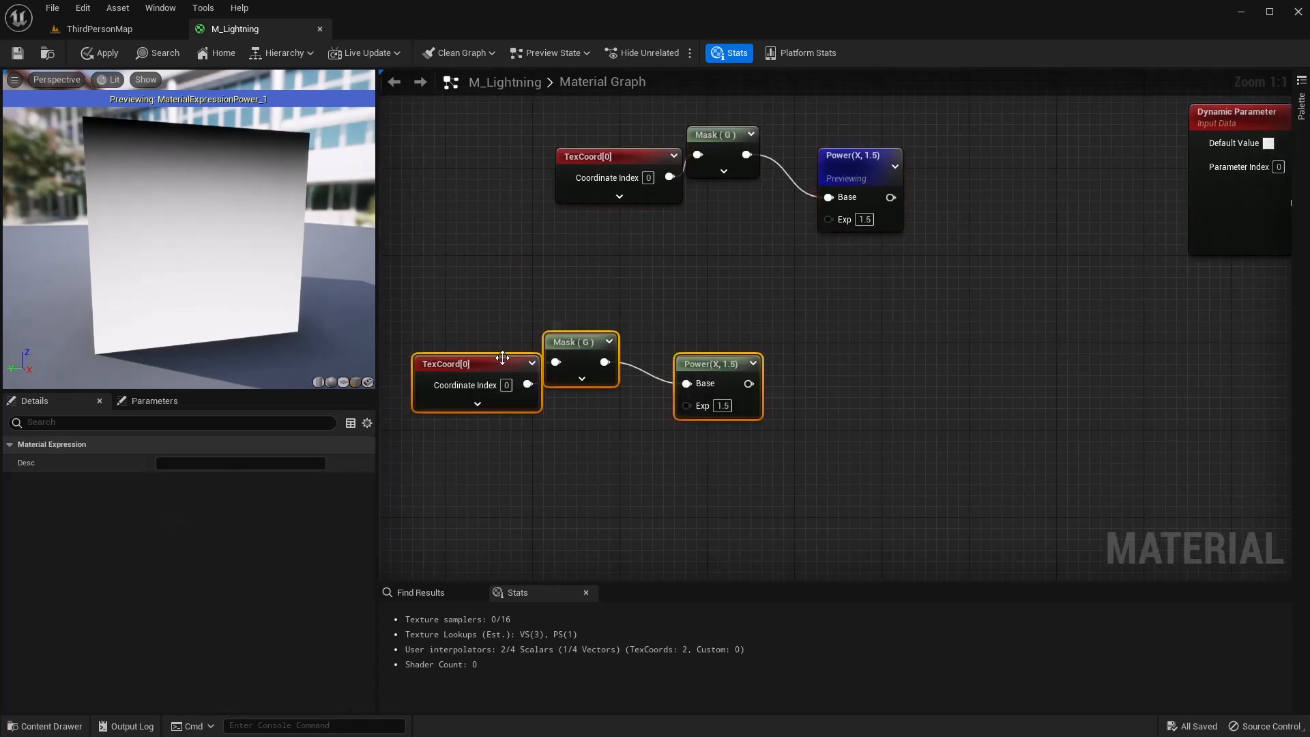
pyautogui.moveTo(481, 372); pyautogui.dragTo(600, 394)
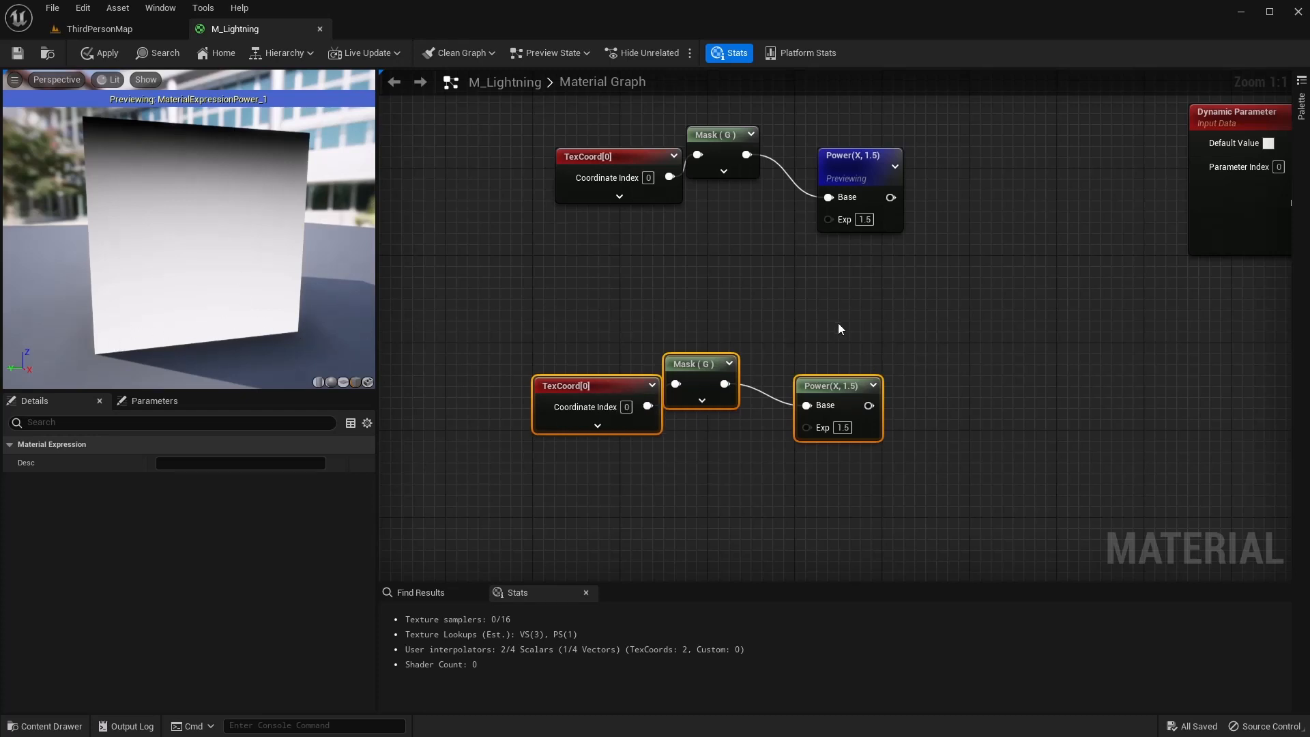
pyautogui.moveTo(839, 323); pyautogui.dragTo(751, 324, button='right')
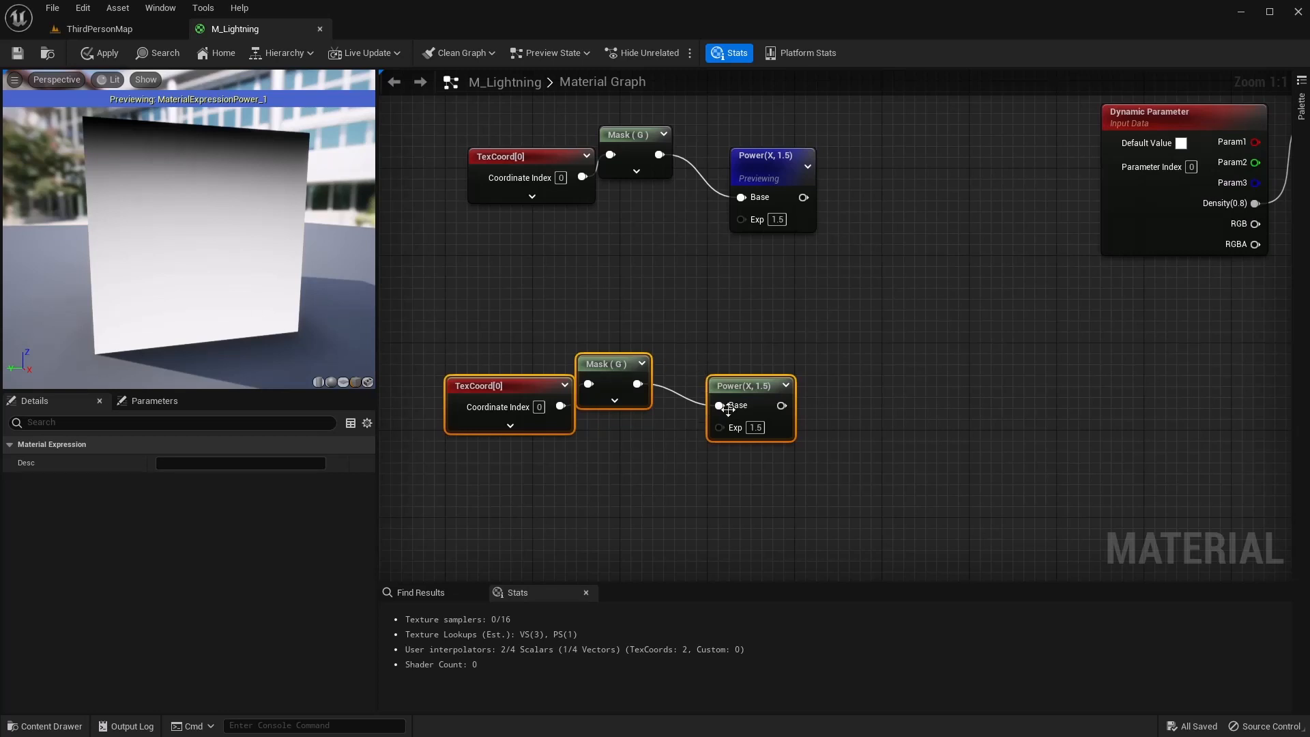
# Insert a OneMinus (1-x) node between the copied Mask (G) and its Power node
pyautogui.moveTo(762, 386); pyautogui.dragTo(818, 375)
pyautogui.click(626, 343)
pyautogui.moveTo(626, 343); pyautogui.dragTo(715, 371)
pyautogui.click(661, 394)
pyautogui.write('onem')
pyautogui.press('Return')
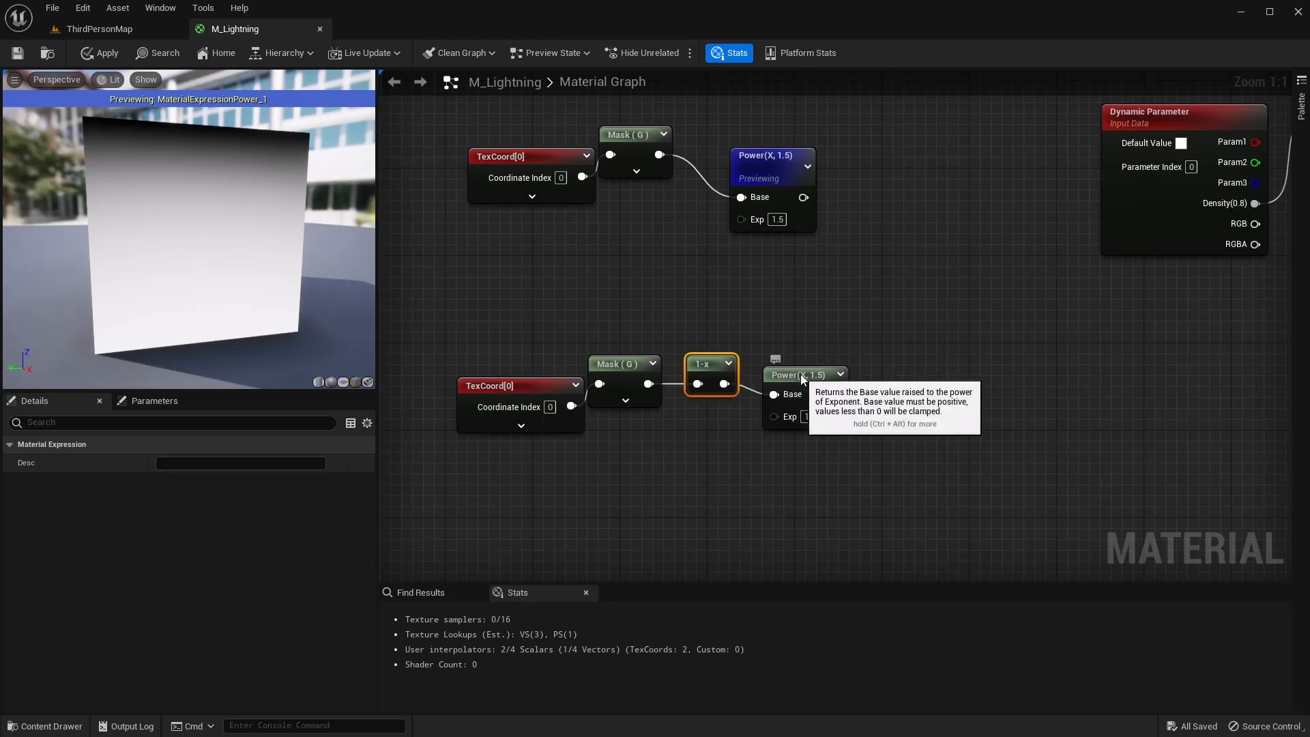
pyautogui.click(799, 374)
# Add a Multiply node combining the original Power output in A with the copied Power output in B
pyautogui.moveTo(842, 289); pyautogui.dragTo(748, 345, button='right')
pyautogui.moveTo(710, 253); pyautogui.dragTo(780, 264)
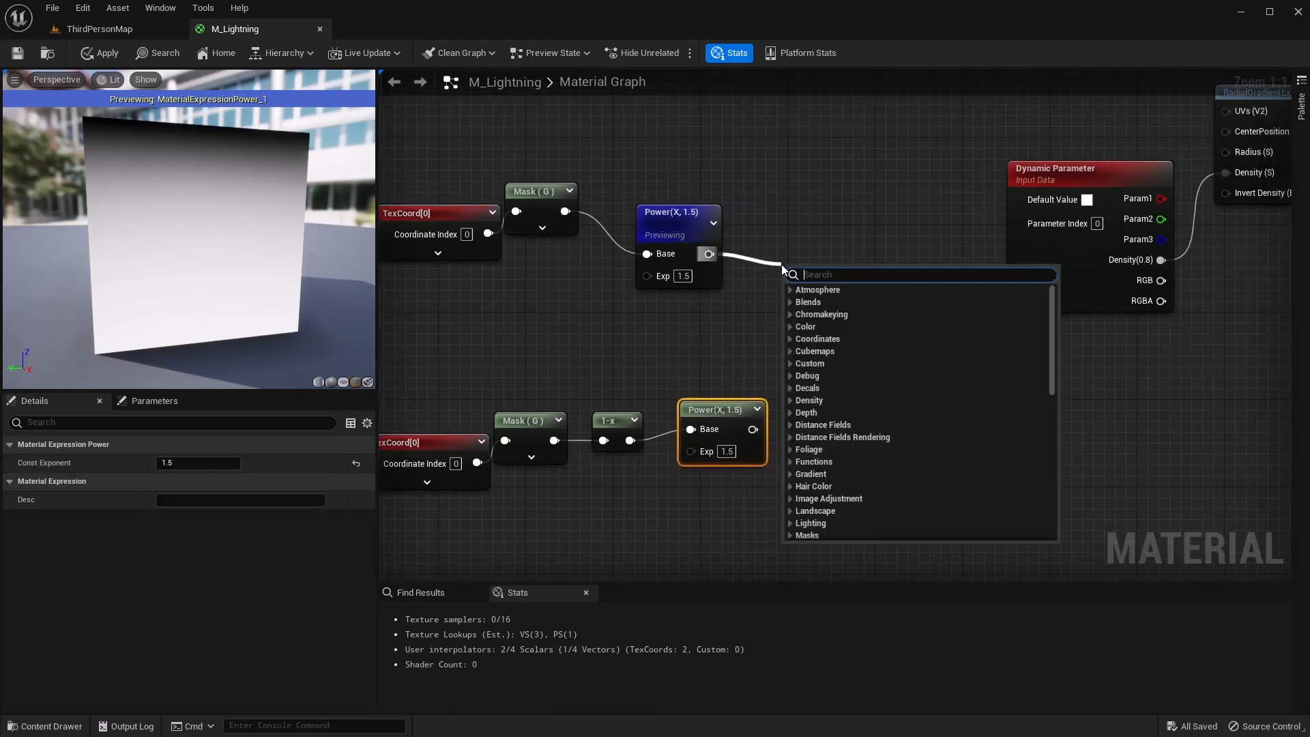
pyautogui.write('mult')
pyautogui.press('Return')
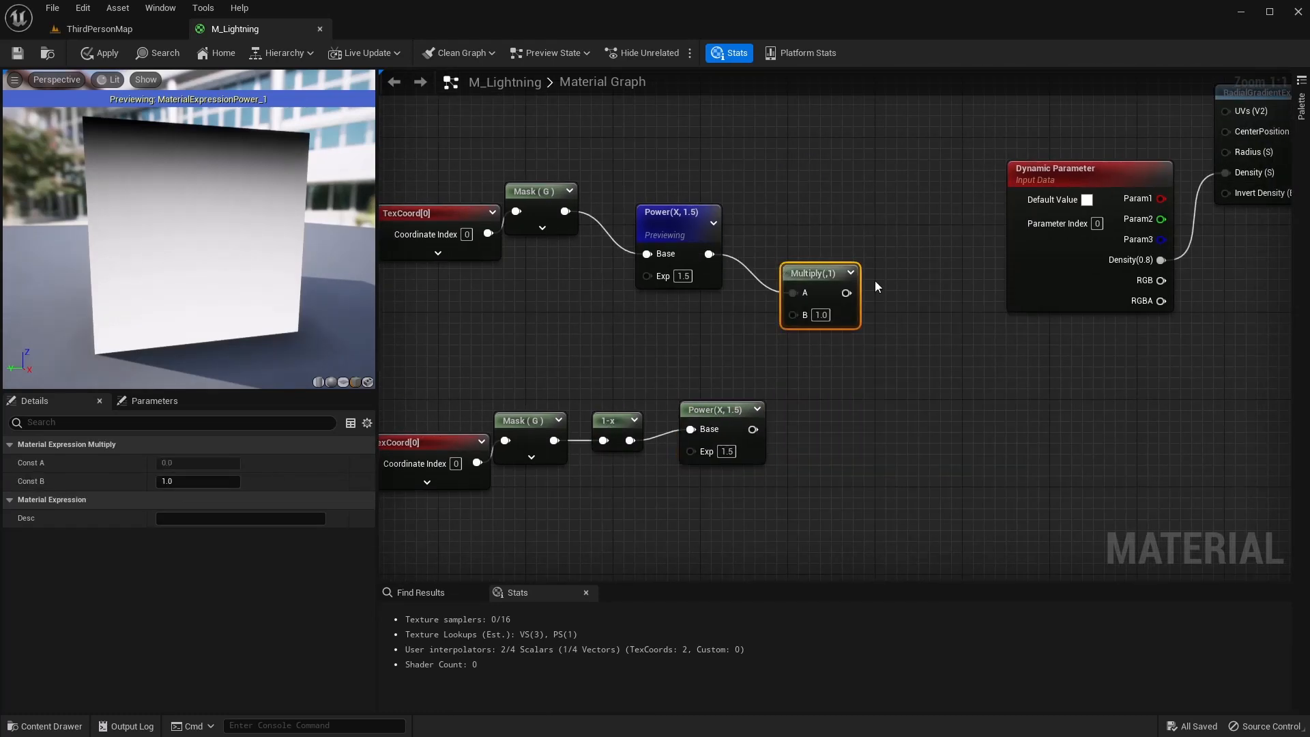
pyautogui.moveTo(752, 429); pyautogui.dragTo(792, 313)
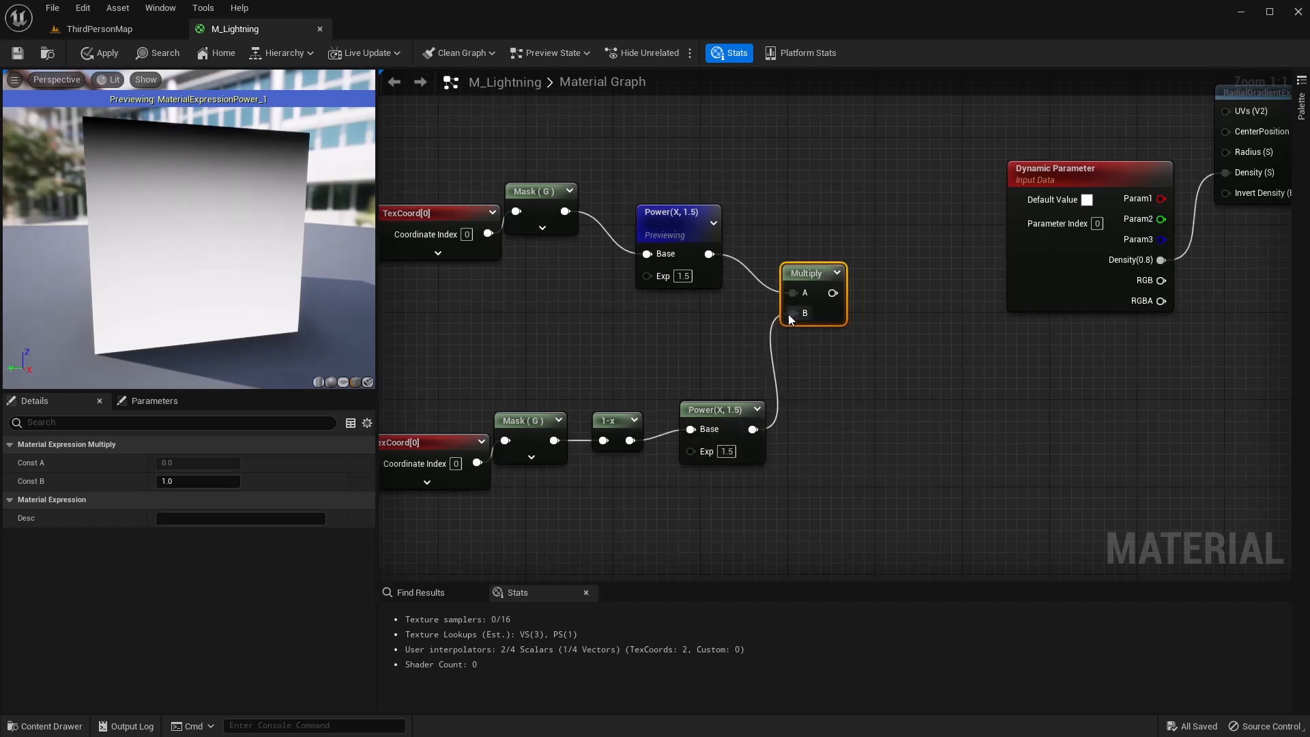
# Connect the gradient Multiply to input B of the Line texture's Multiply, and preview the gradient Multiply
pyautogui.moveTo(789, 162); pyautogui.dragTo(794, 346, button='right')
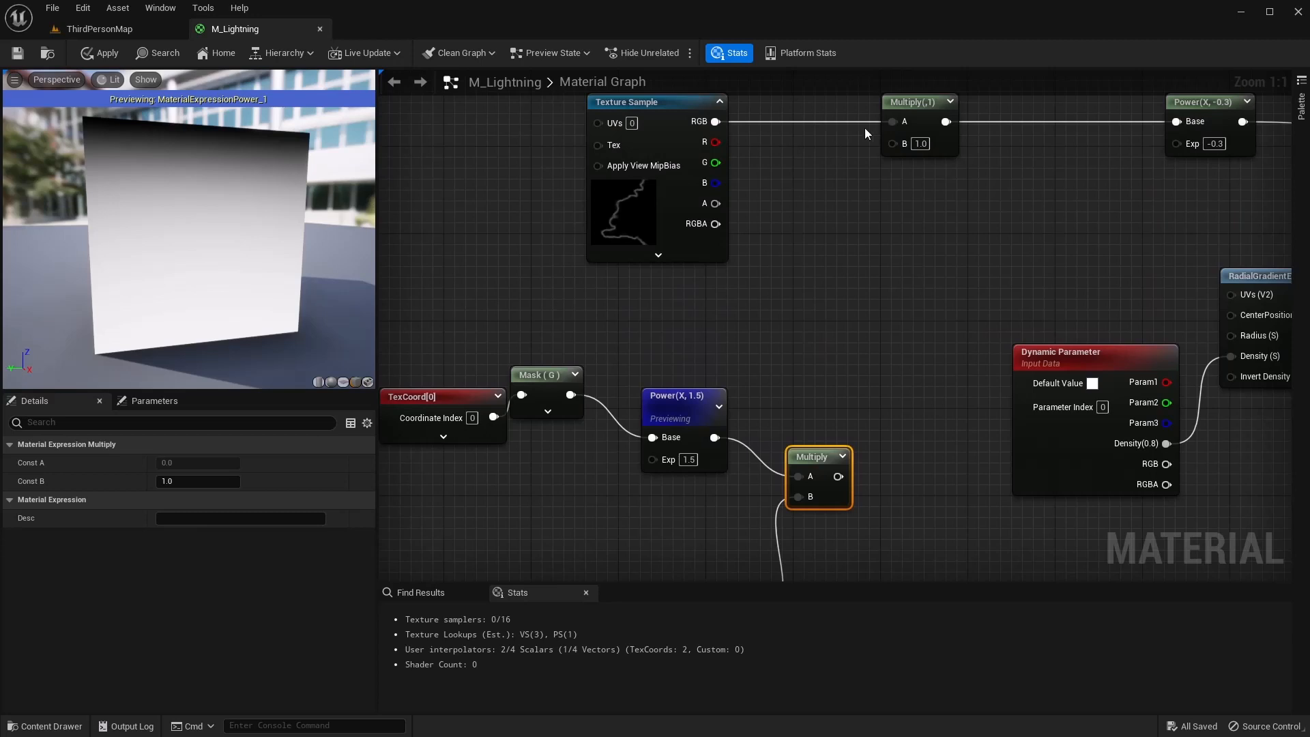
pyautogui.moveTo(838, 476); pyautogui.dragTo(893, 142)
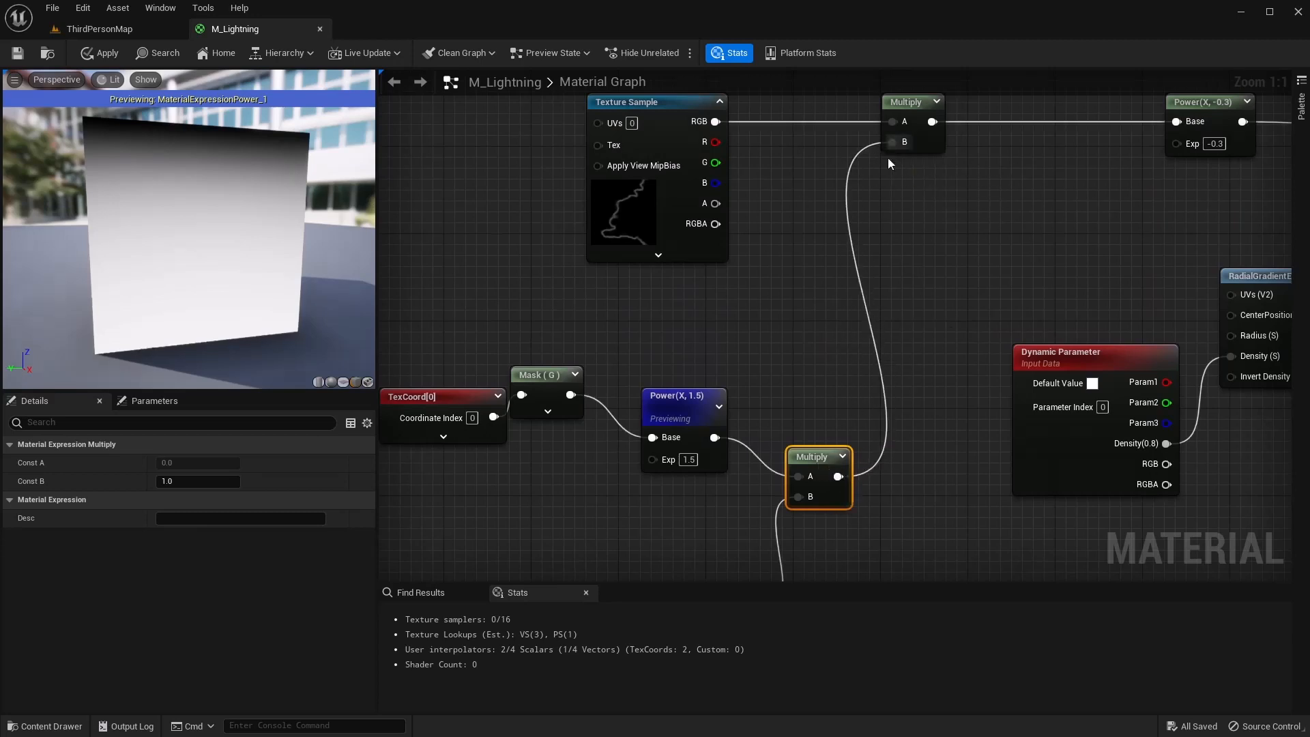
pyautogui.rightClick(813, 463)
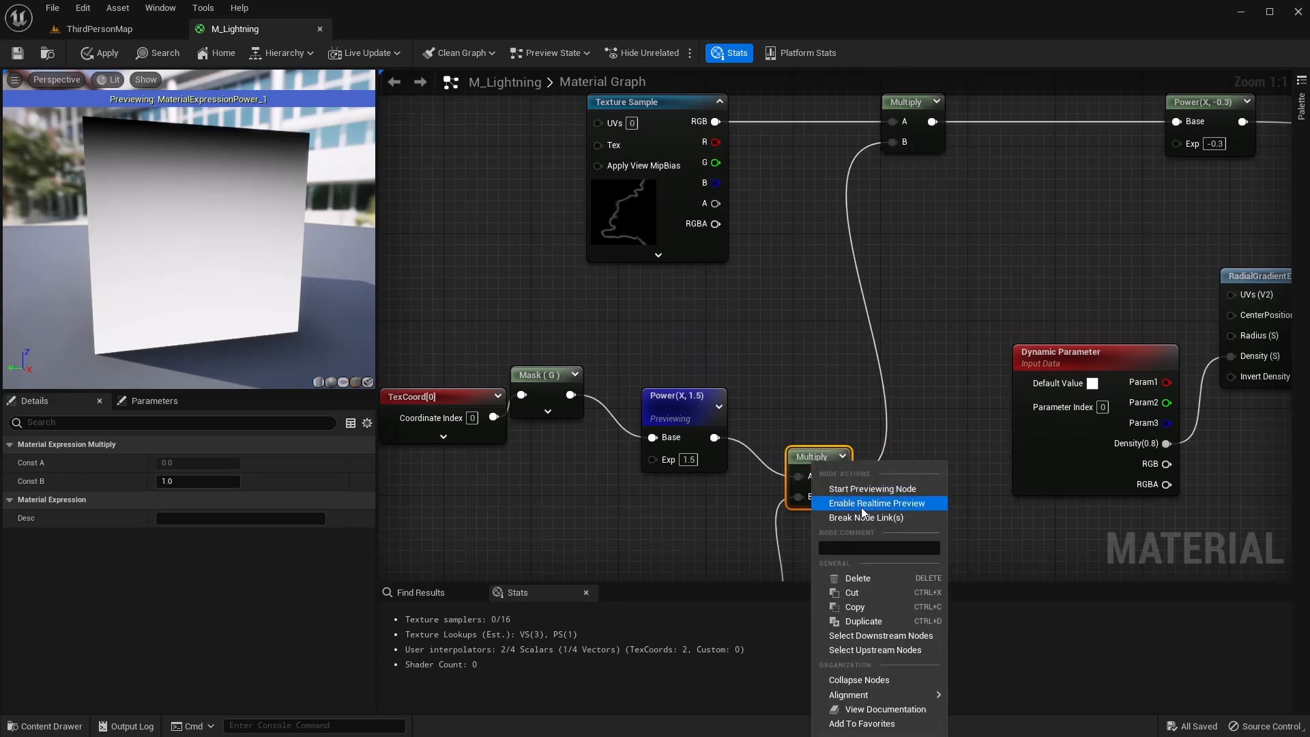
pyautogui.click(868, 488)
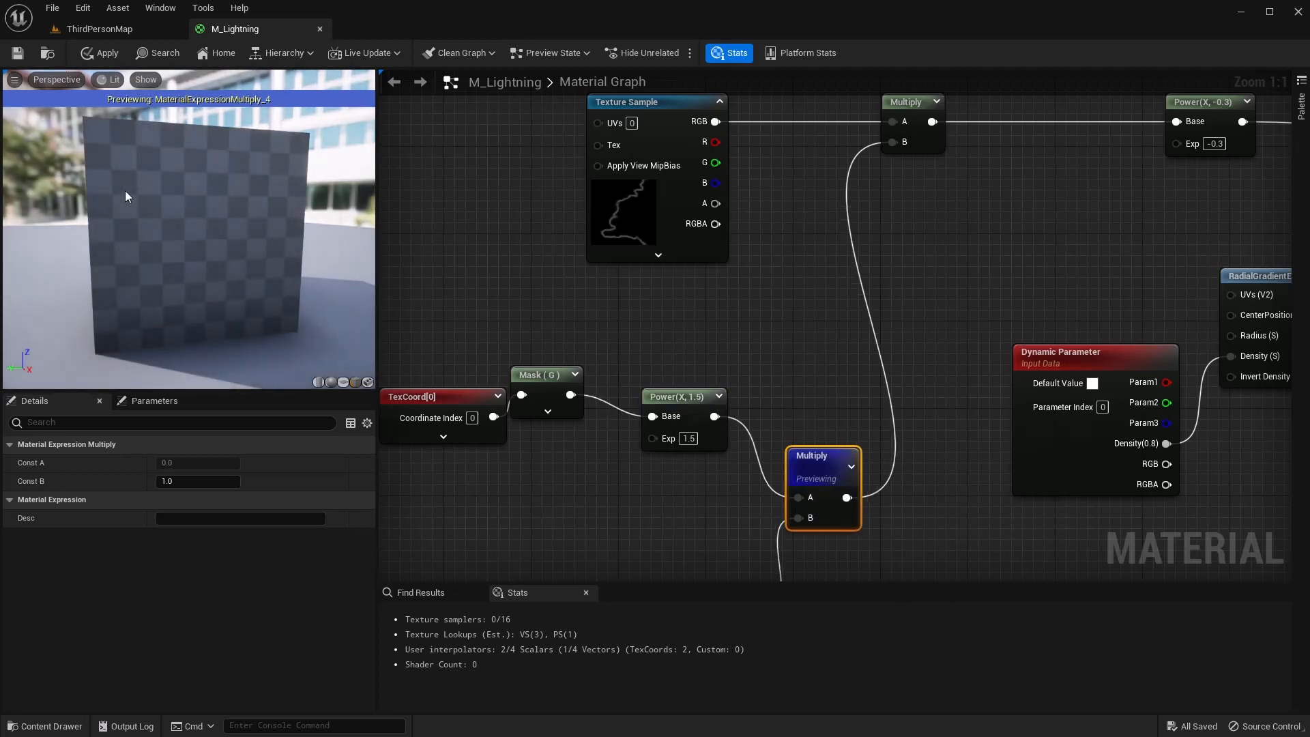
# Try exponent 5 on both gradient Power nodes and 0.5 on the lower one, and reset both to 1.5
pyautogui.moveTo(640, 482); pyautogui.dragTo(637, 371, button='right')
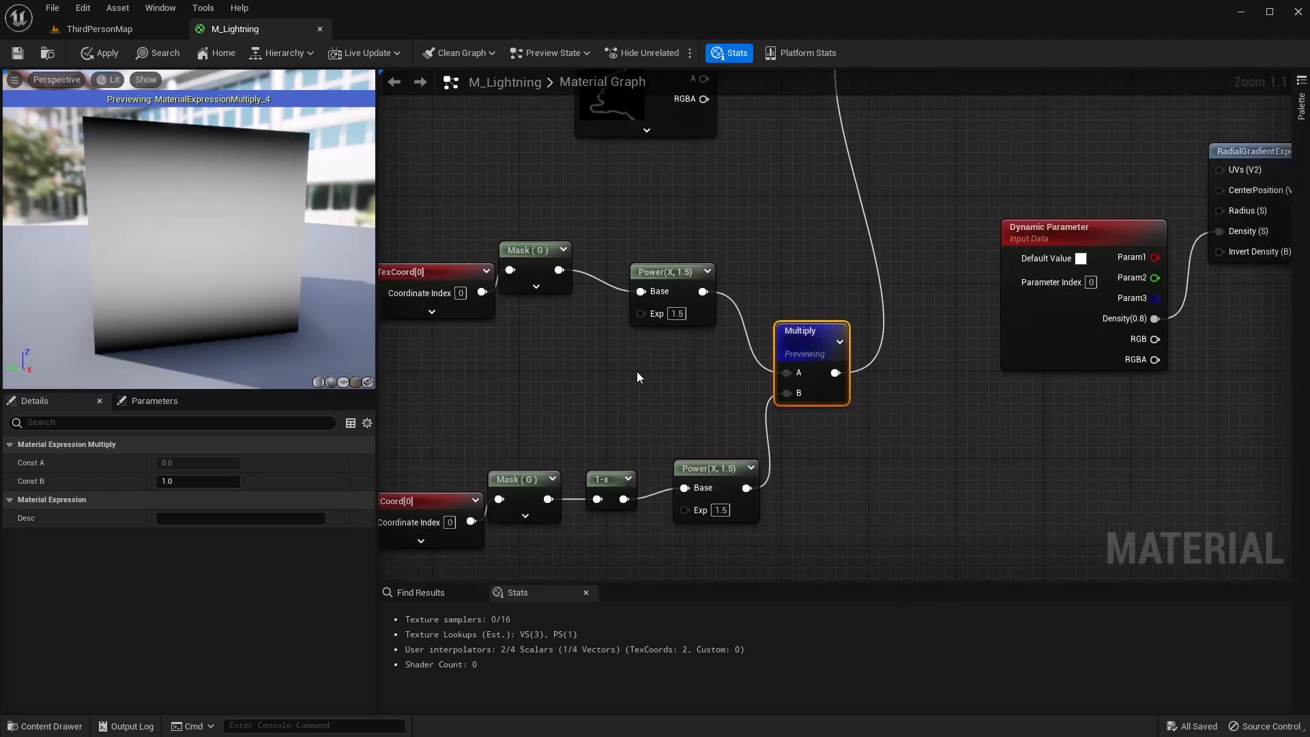
pyautogui.click(676, 314)
pyautogui.write('5')
pyautogui.press('Return')
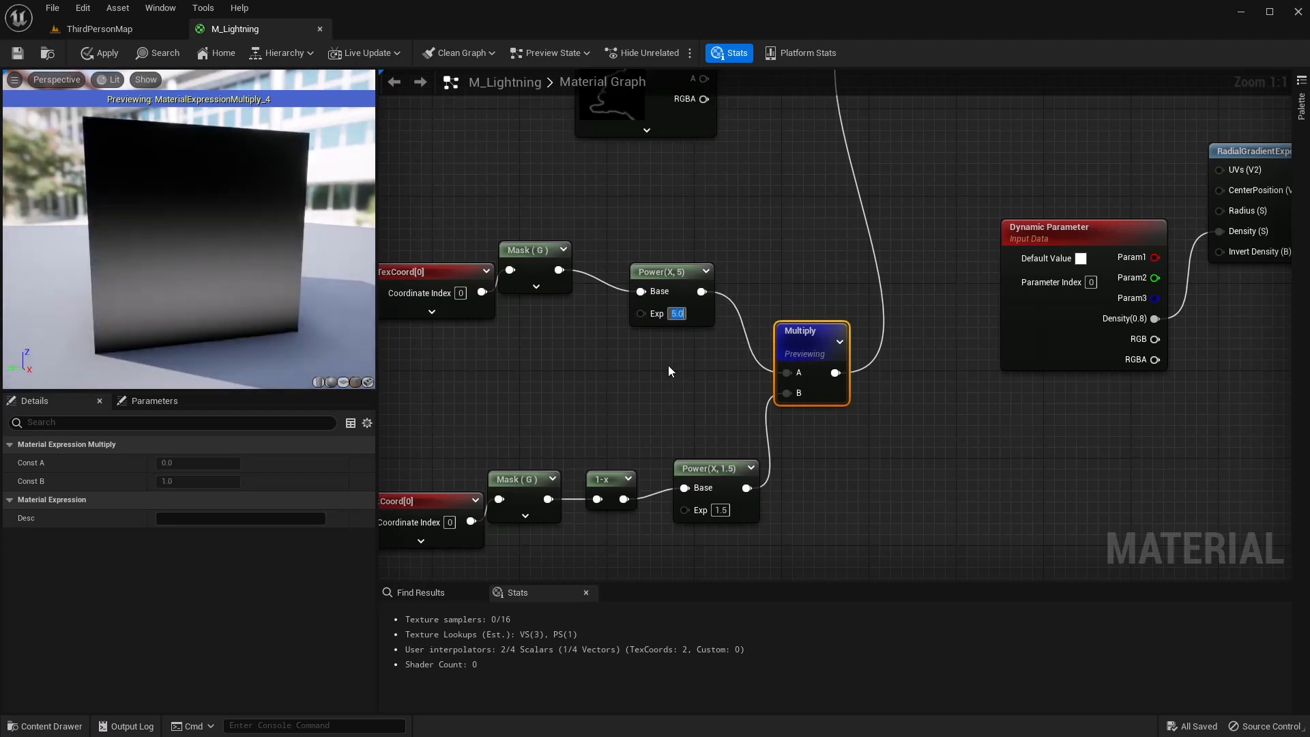
pyautogui.click(721, 509)
pyautogui.write('5')
pyautogui.press('Return')
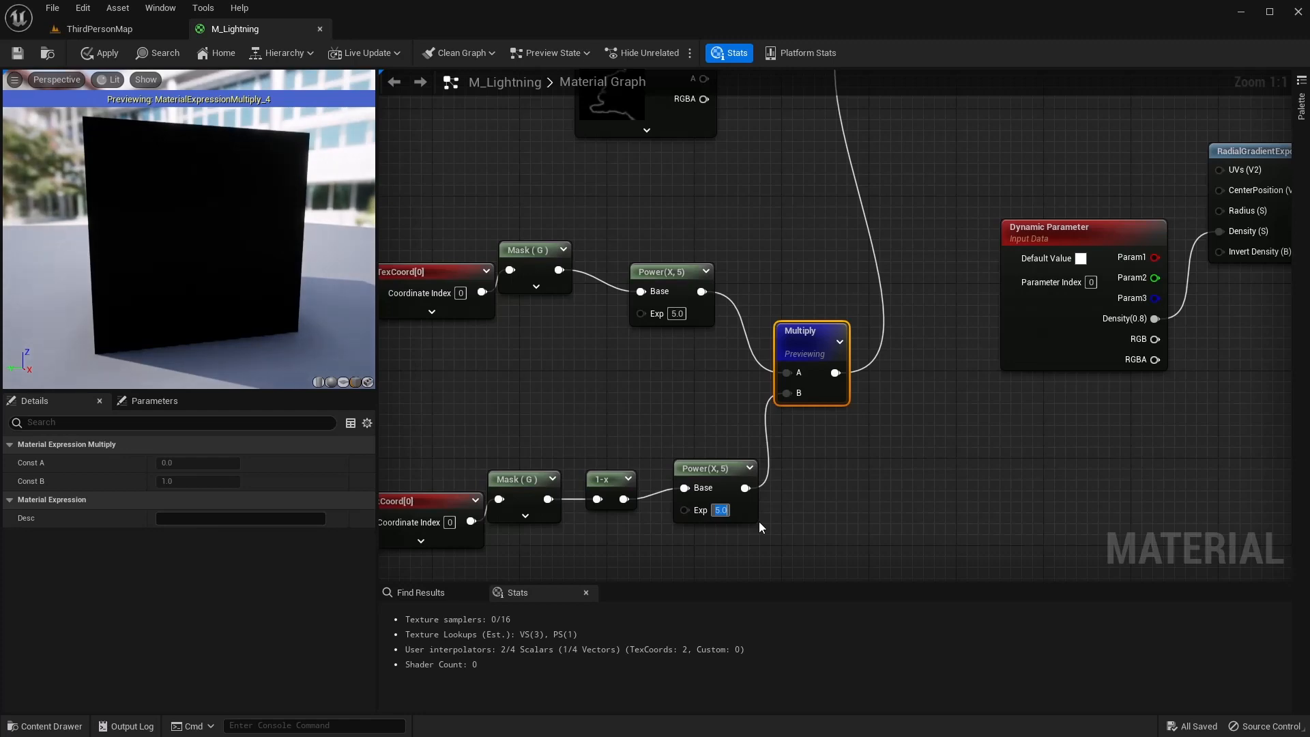
pyautogui.write('0.5')
pyautogui.press('Return')
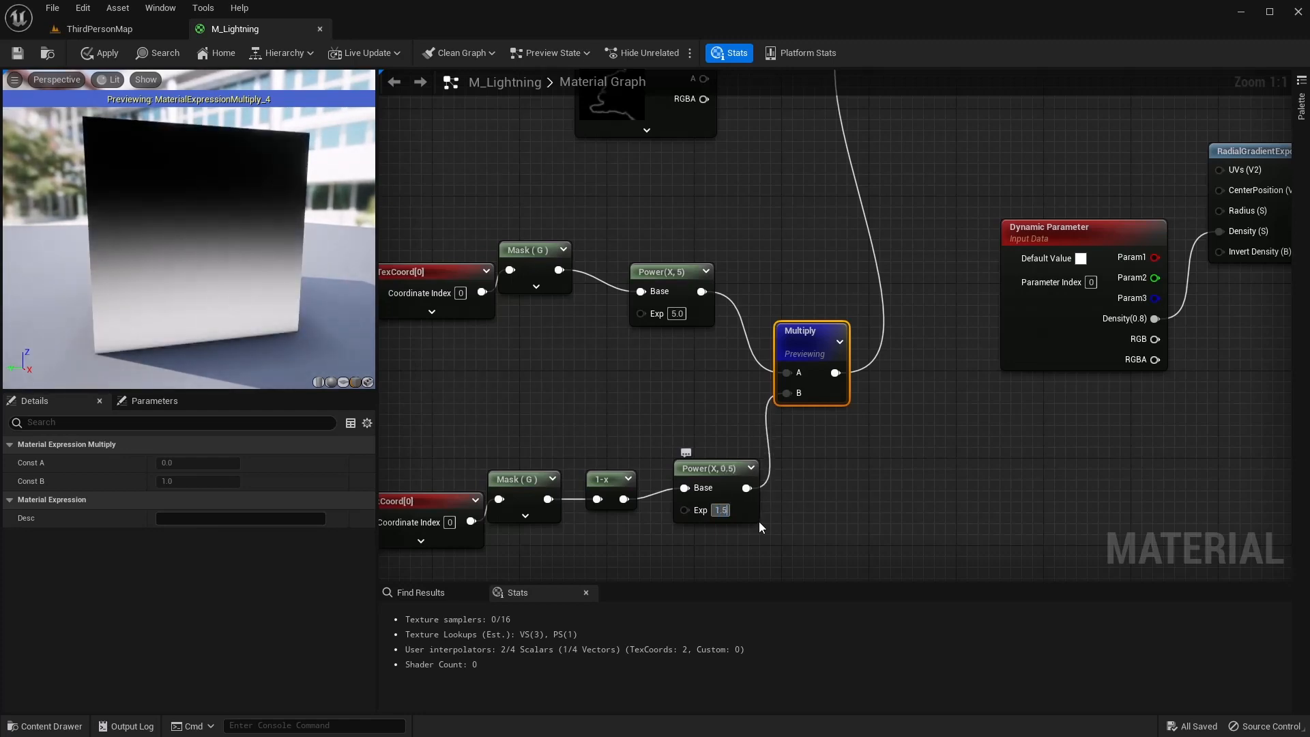
pyautogui.click(677, 313)
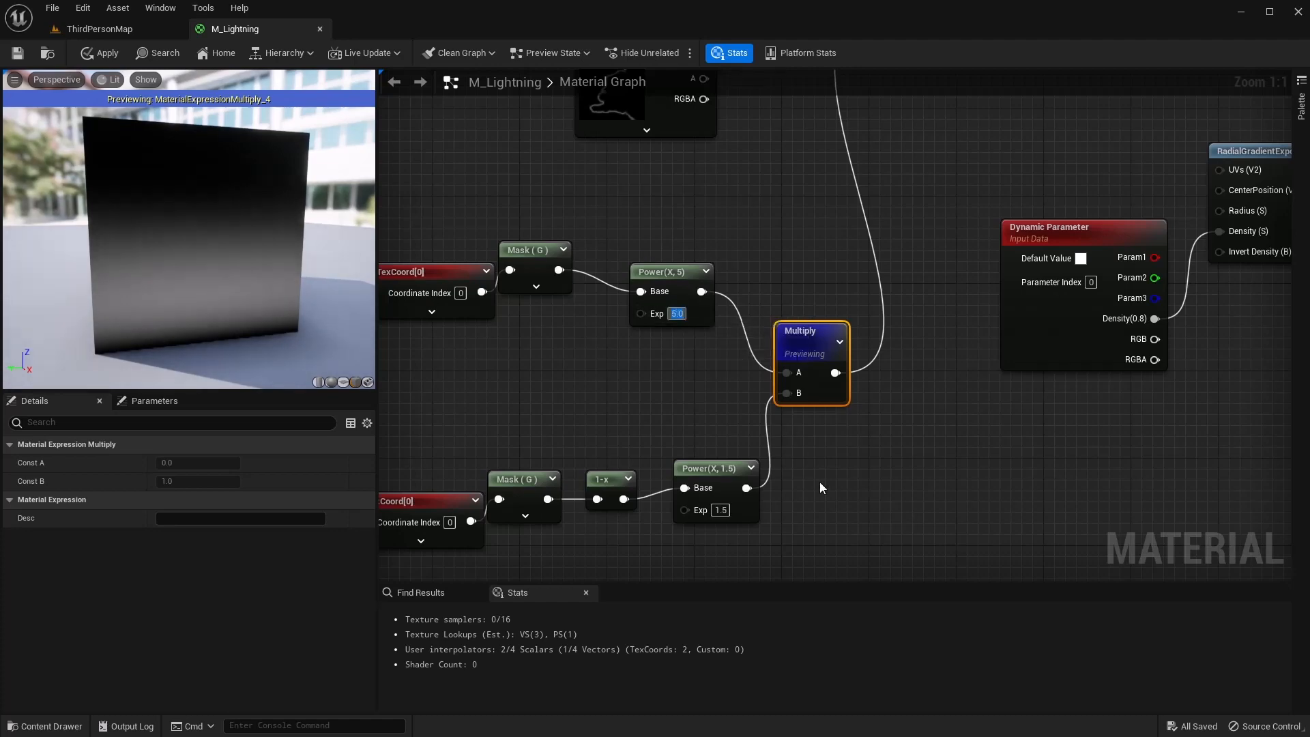
pyautogui.write('1.5')
pyautogui.press('Return')
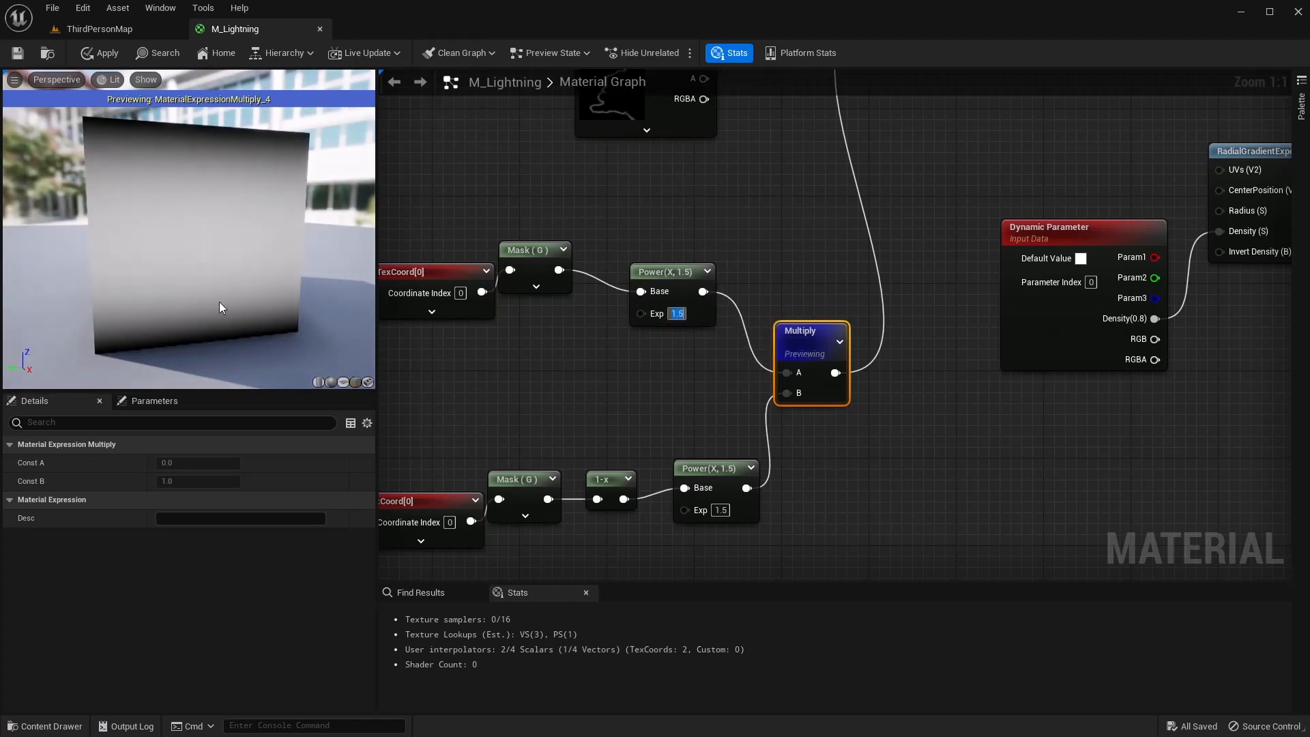
# Stop previewing the gradient Multiply node and inspect the full lightning material in the preview
pyautogui.moveTo(711, 200); pyautogui.dragTo(671, 399, button='right')
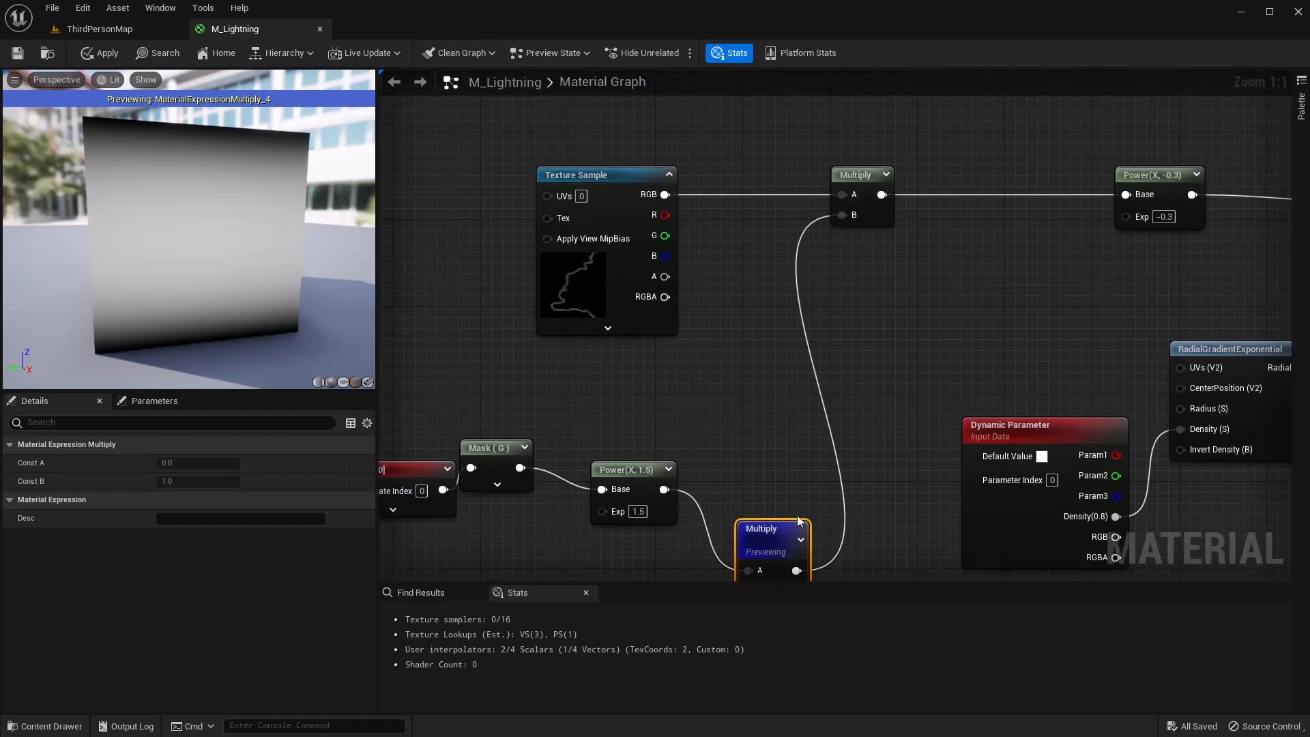
pyautogui.rightClick(780, 538)
pyautogui.click(828, 293)
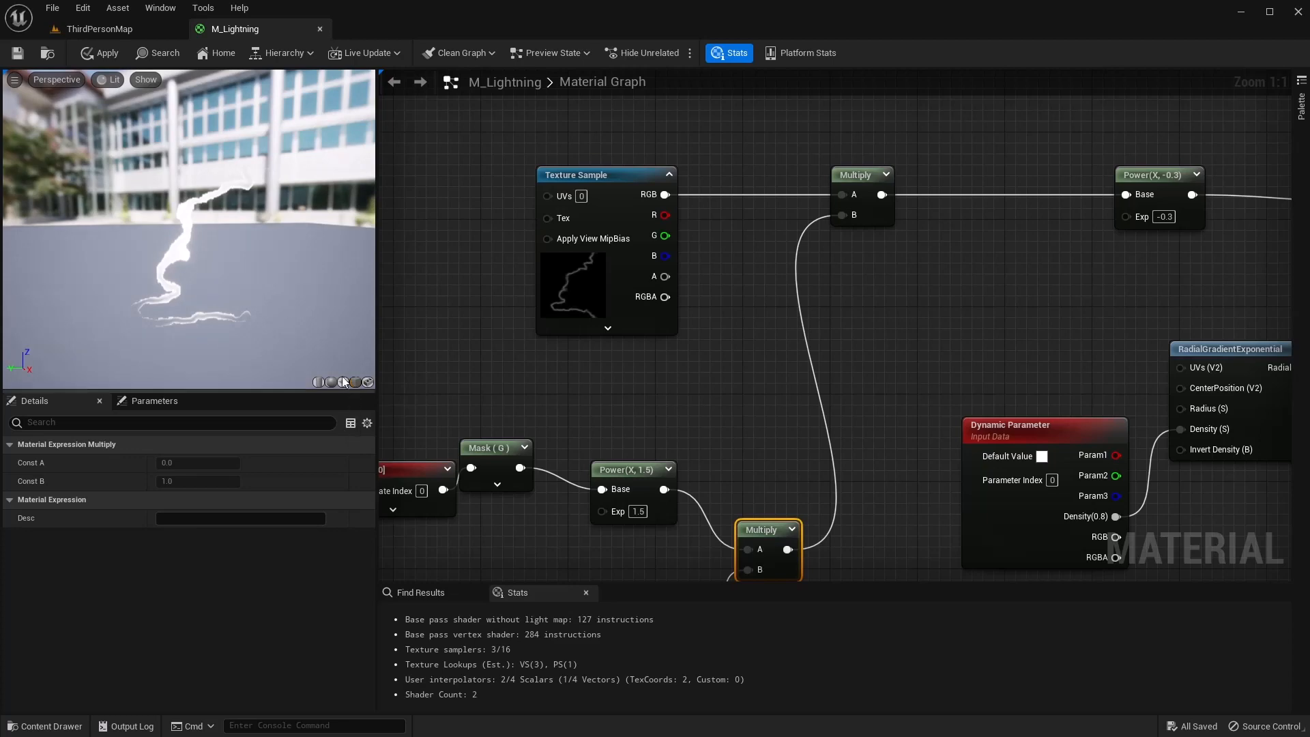
pyautogui.moveTo(341, 375); pyautogui.dragTo(199, 310)
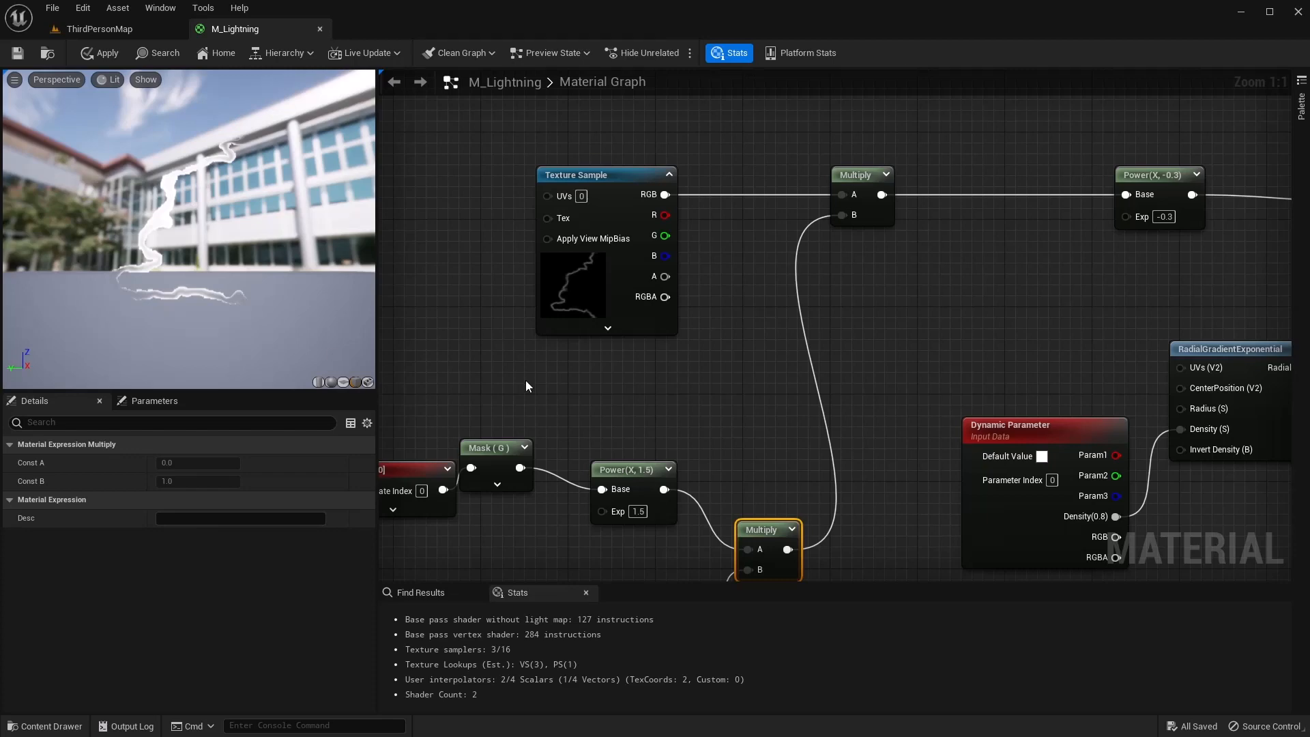
# Add a Panner node feeding the Line Texture Sample's UVs and place it in line with the texture
pyautogui.moveTo(526, 386); pyautogui.dragTo(764, 380, button='right')
pyautogui.moveTo(785, 189); pyautogui.dragTo(695, 185)
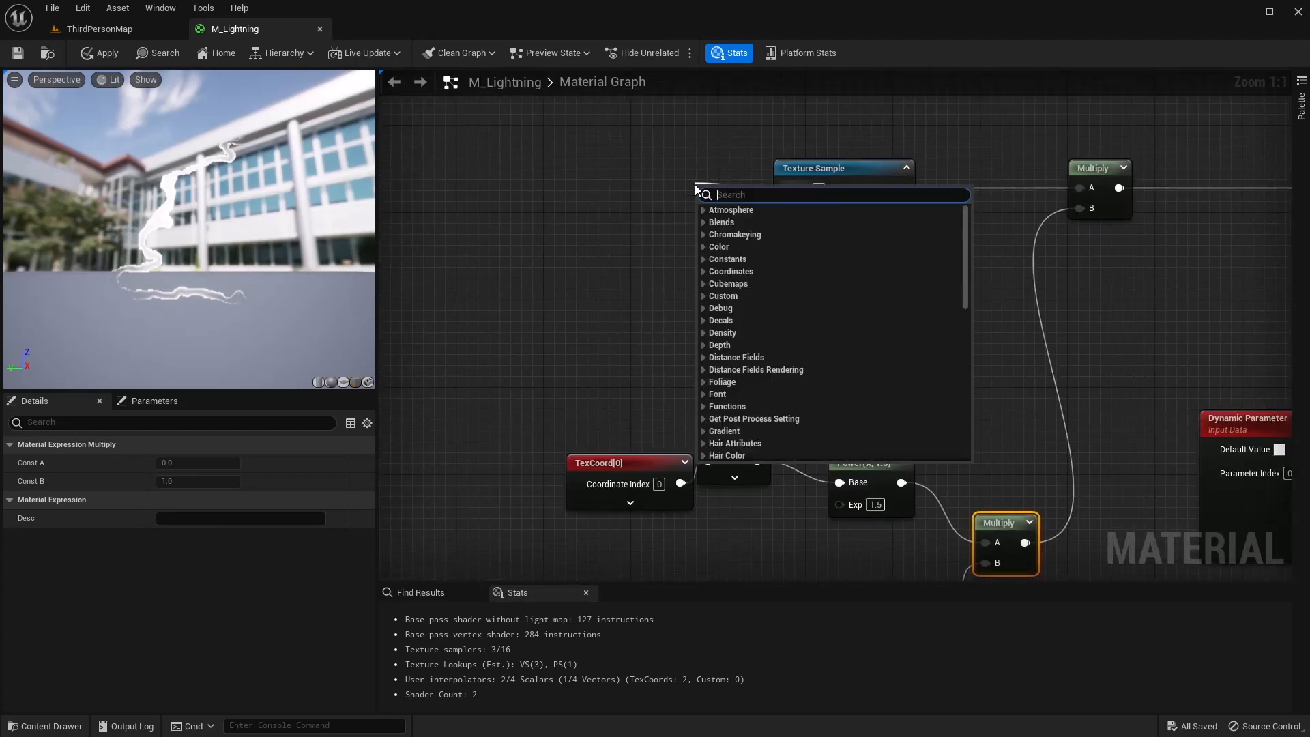
pyautogui.write('panner')
pyautogui.press('Return')
pyautogui.moveTo(747, 188); pyautogui.dragTo(637, 175)
pyautogui.moveTo(580, 300); pyautogui.dragTo(671, 294, button='right')
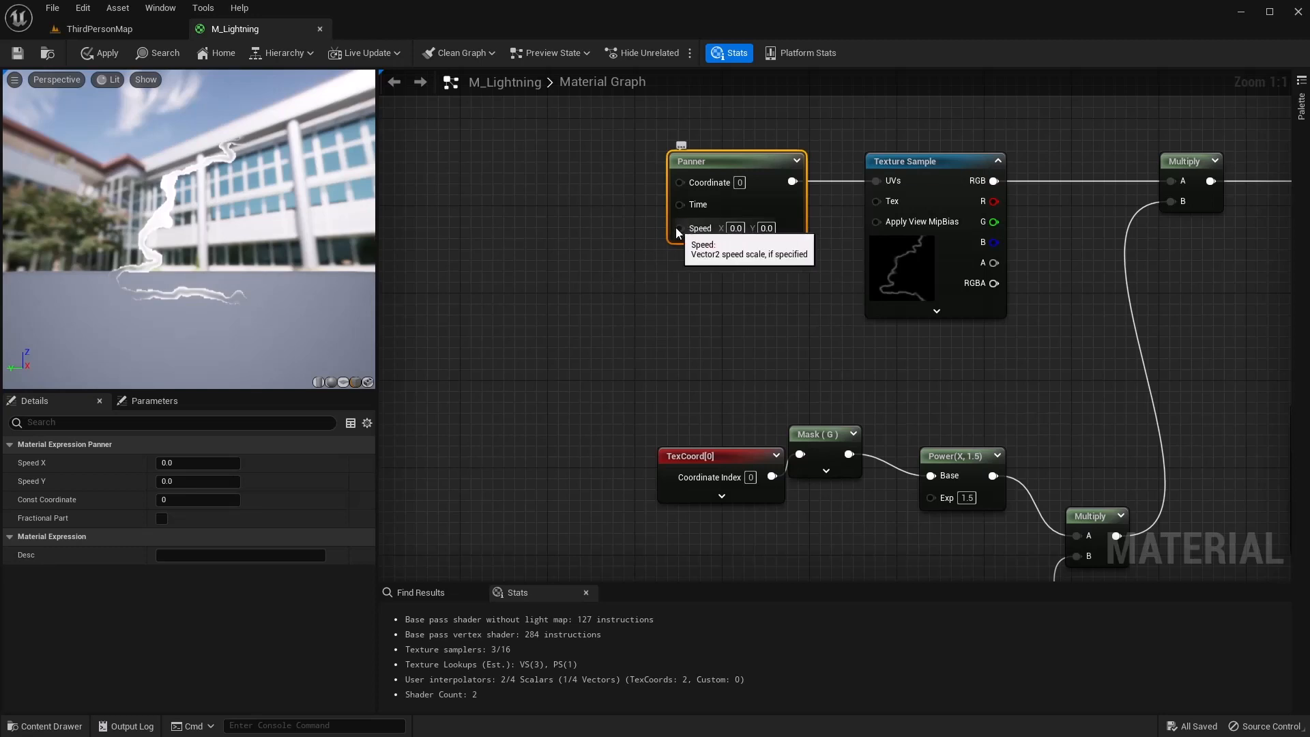
# Add an AppendVector node feeding the Panner's Speed input and place it just below the Panner
pyautogui.moveTo(678, 228); pyautogui.dragTo(605, 336)
pyautogui.write('appen')
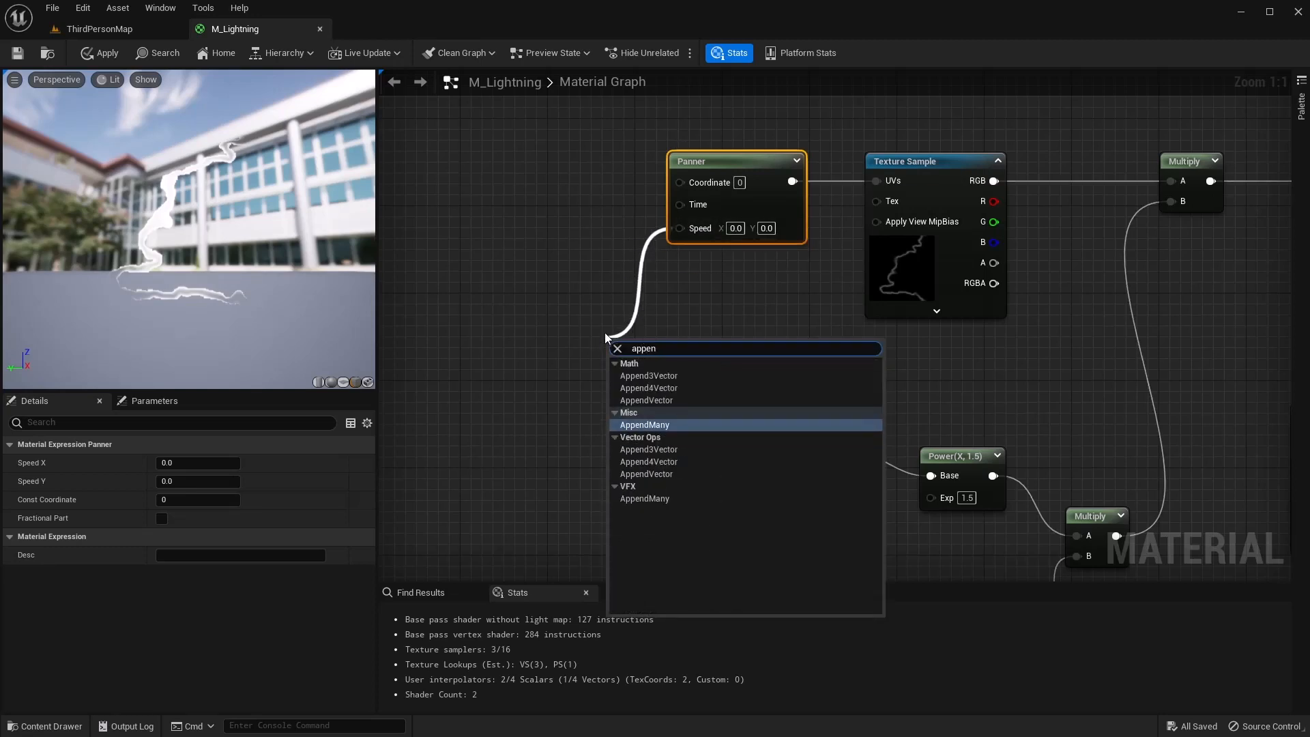
pyautogui.press('Down')
pyautogui.press('Down')
pyautogui.press('Down')
pyautogui.press('Return')
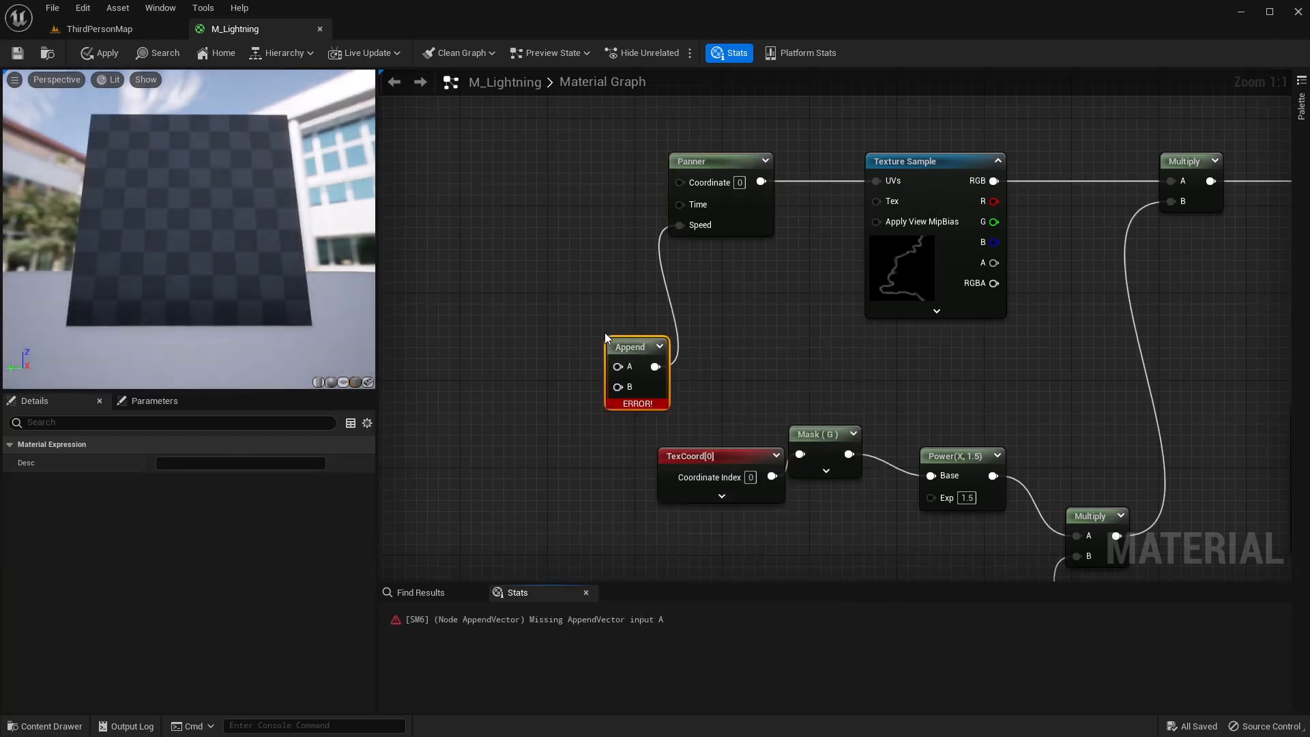
pyautogui.moveTo(645, 352); pyautogui.dragTo(644, 287)
# Add a Constant node with value 0 feeding input A of the Append node
pyautogui.moveTo(604, 311); pyautogui.dragTo(707, 307, button='right')
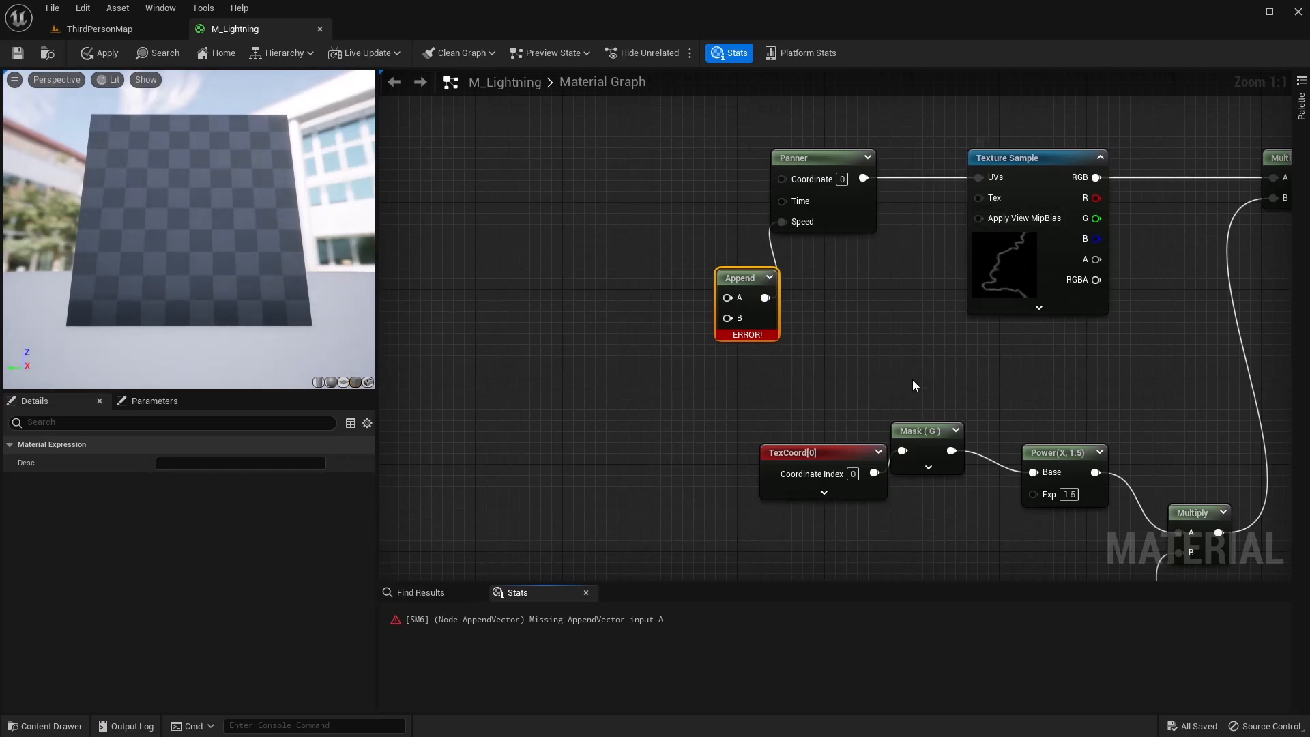
pyautogui.rightClick(660, 287)
pyautogui.write('const')
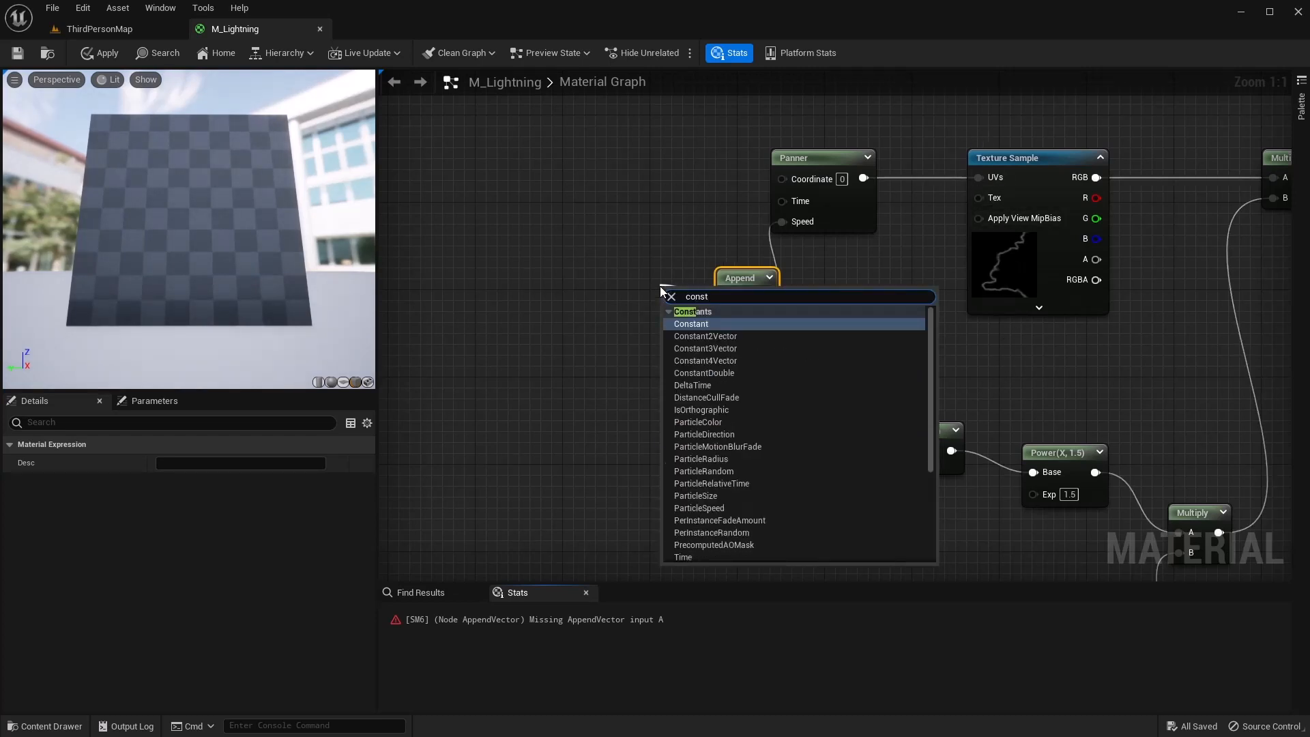
pyautogui.press('Return')
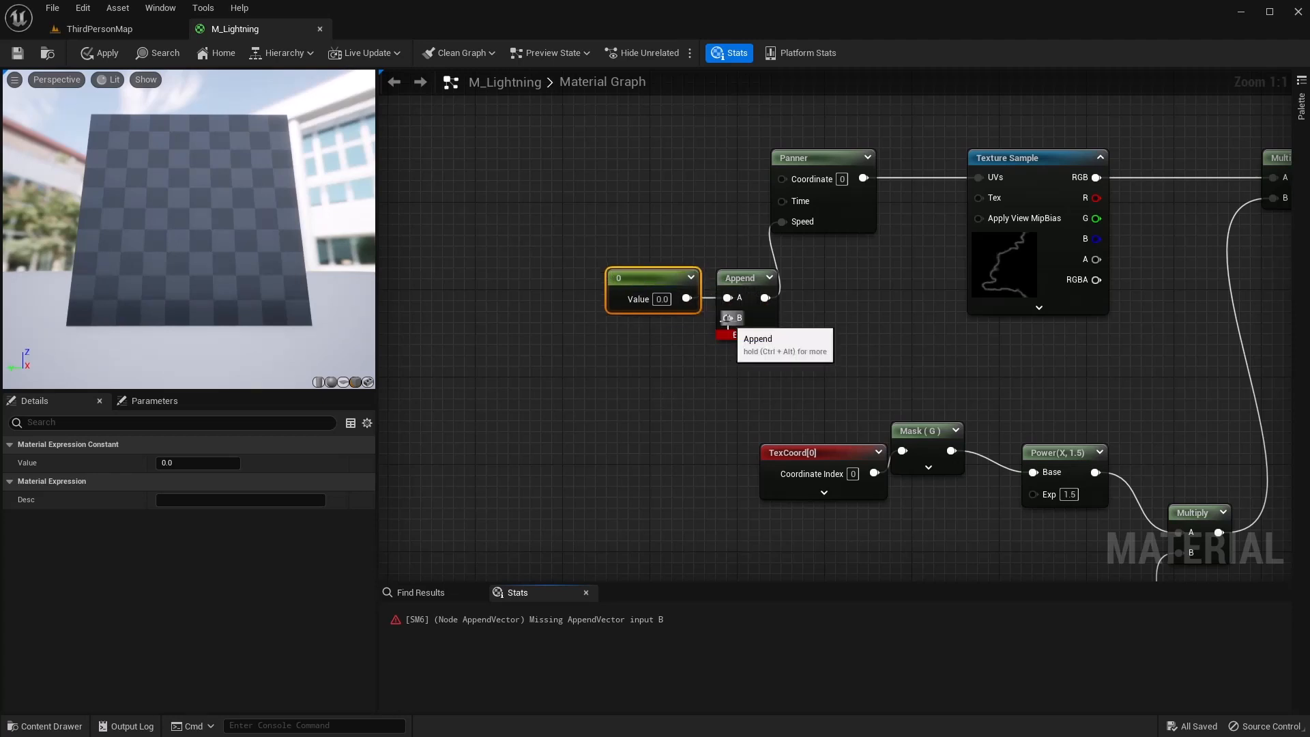
# Add a Multiply node feeding the Append's B input, place it under the Constant, and set its A value to -1
pyautogui.moveTo(727, 318); pyautogui.dragTo(667, 357)
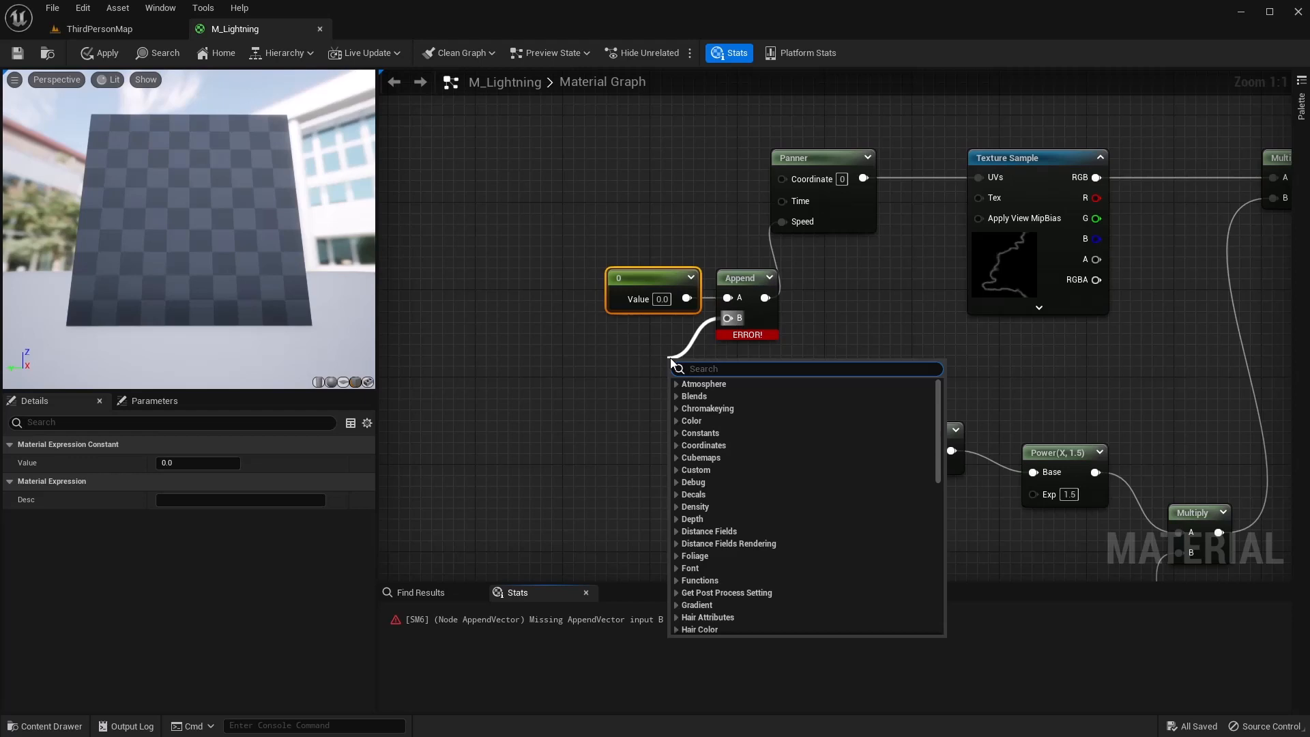
pyautogui.write('mul')
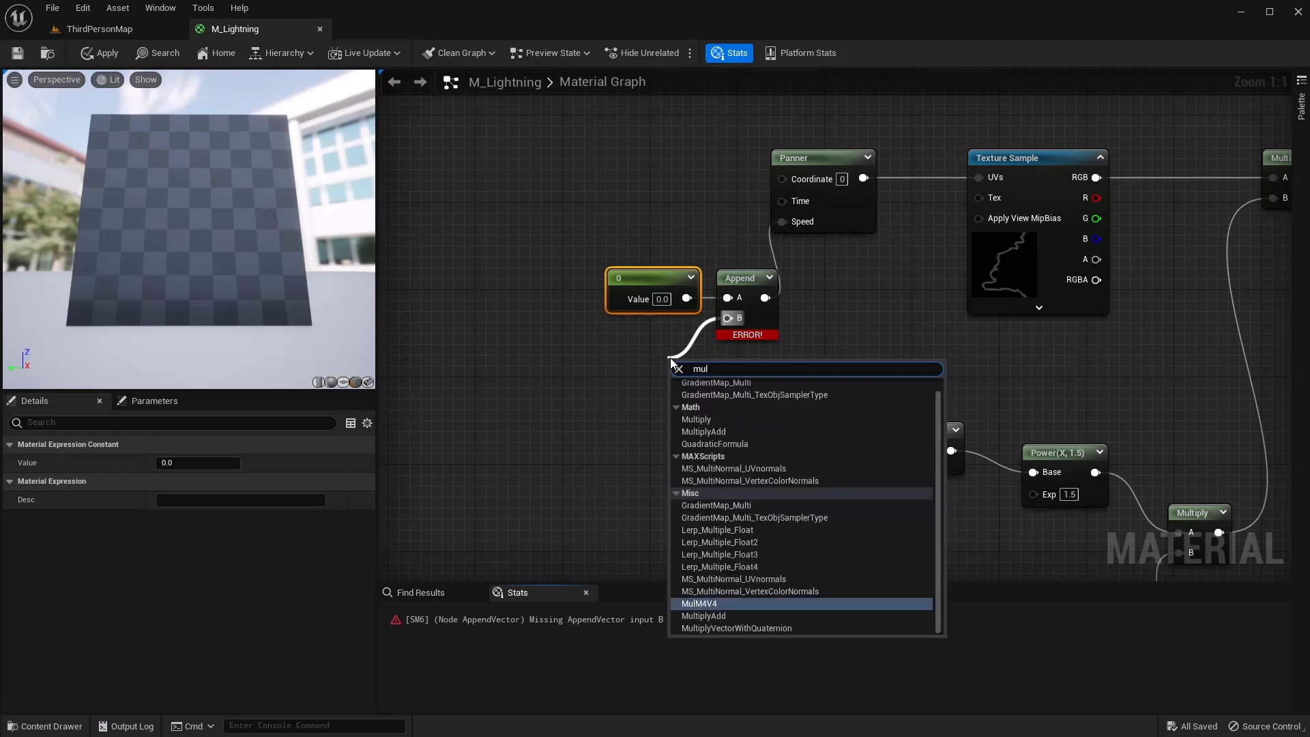
pyautogui.click(696, 419)
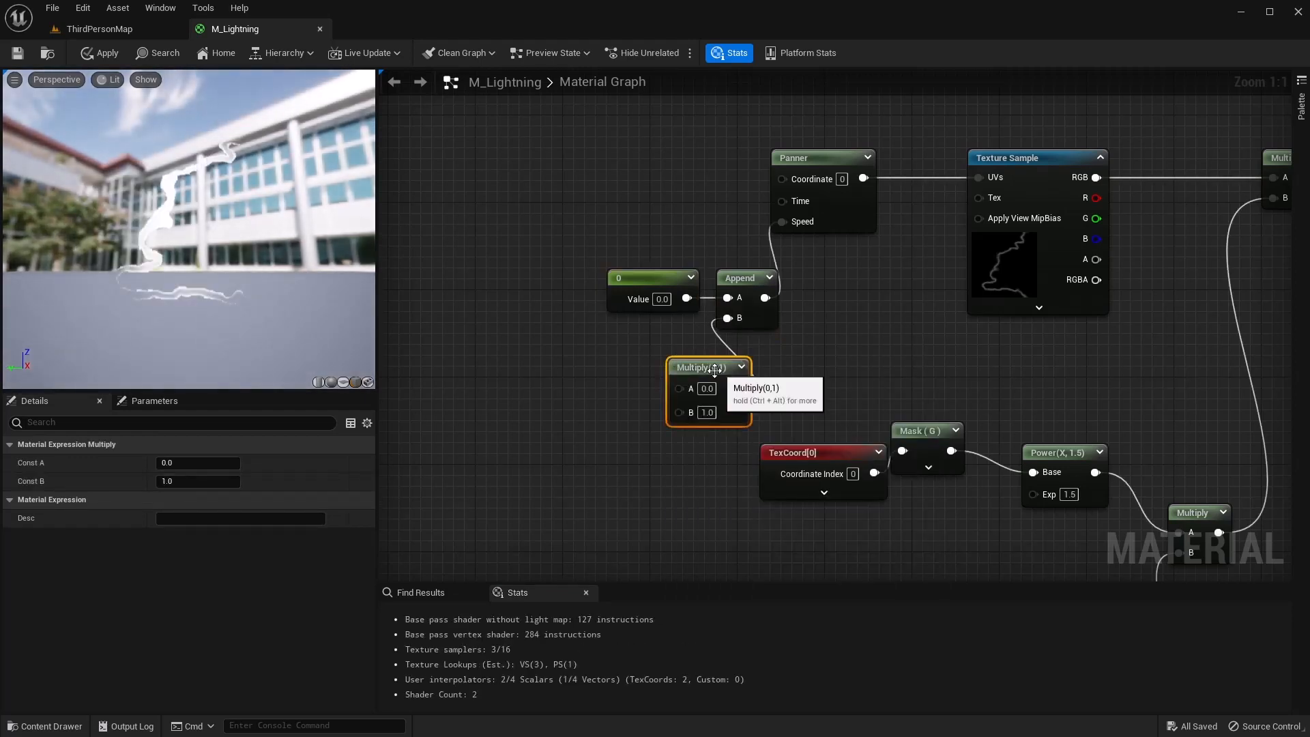
pyautogui.moveTo(715, 370); pyautogui.dragTo(655, 335)
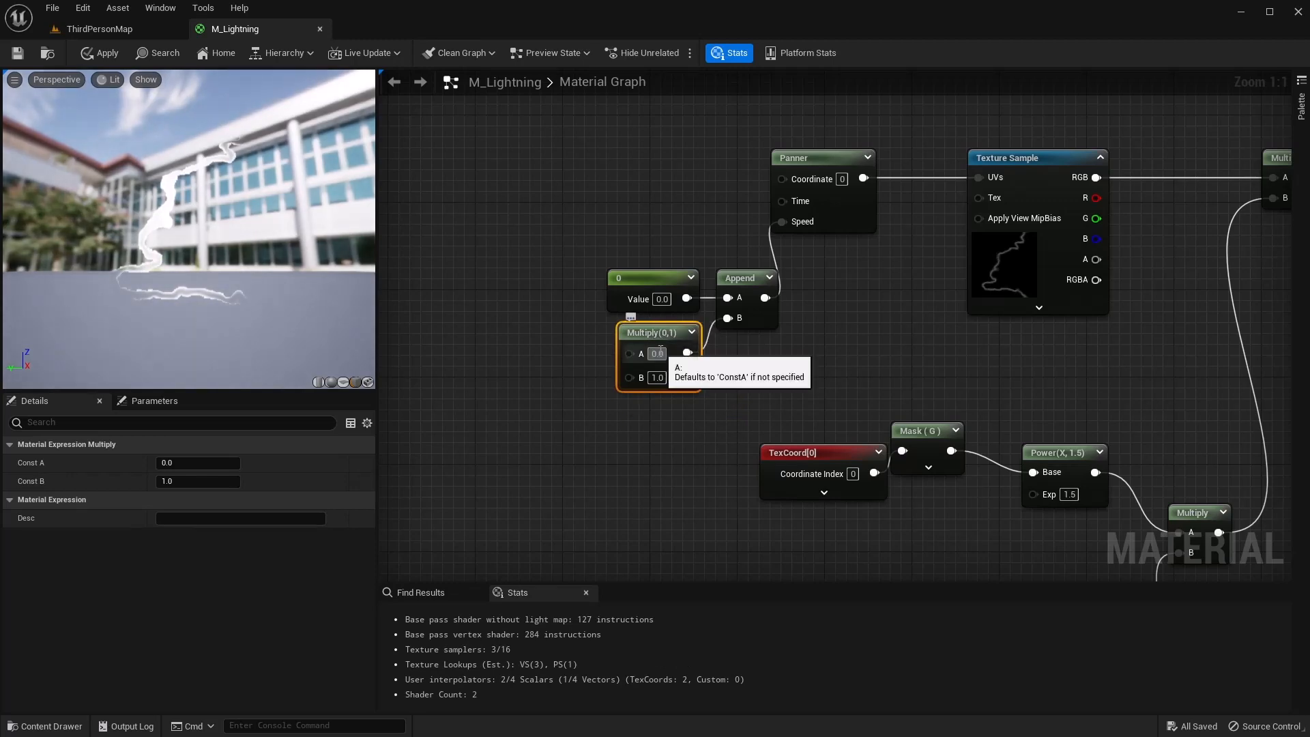
pyautogui.click(657, 353)
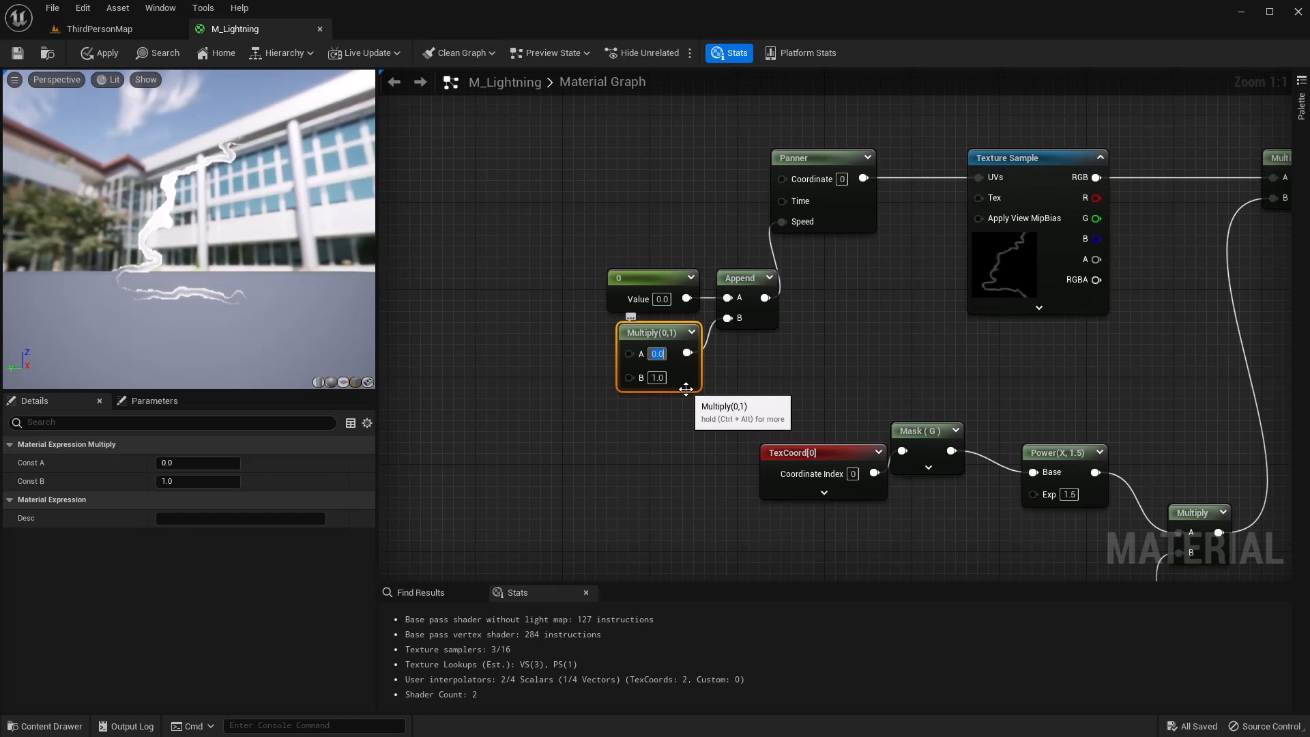
pyautogui.write('-1')
pyautogui.press('Return')
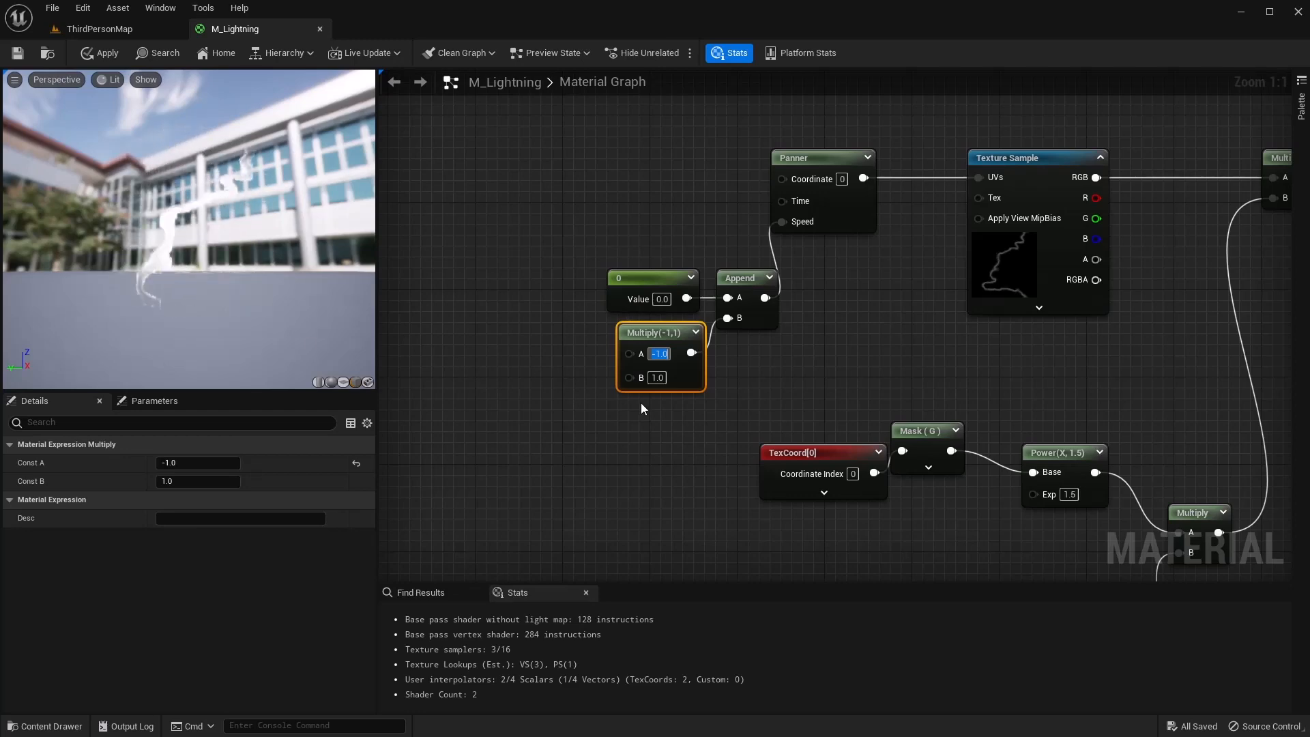
# Add a Dynamic Parameter node in the empty graph area before the Panner's speed nodes
pyautogui.scroll(-4, 750, 358)
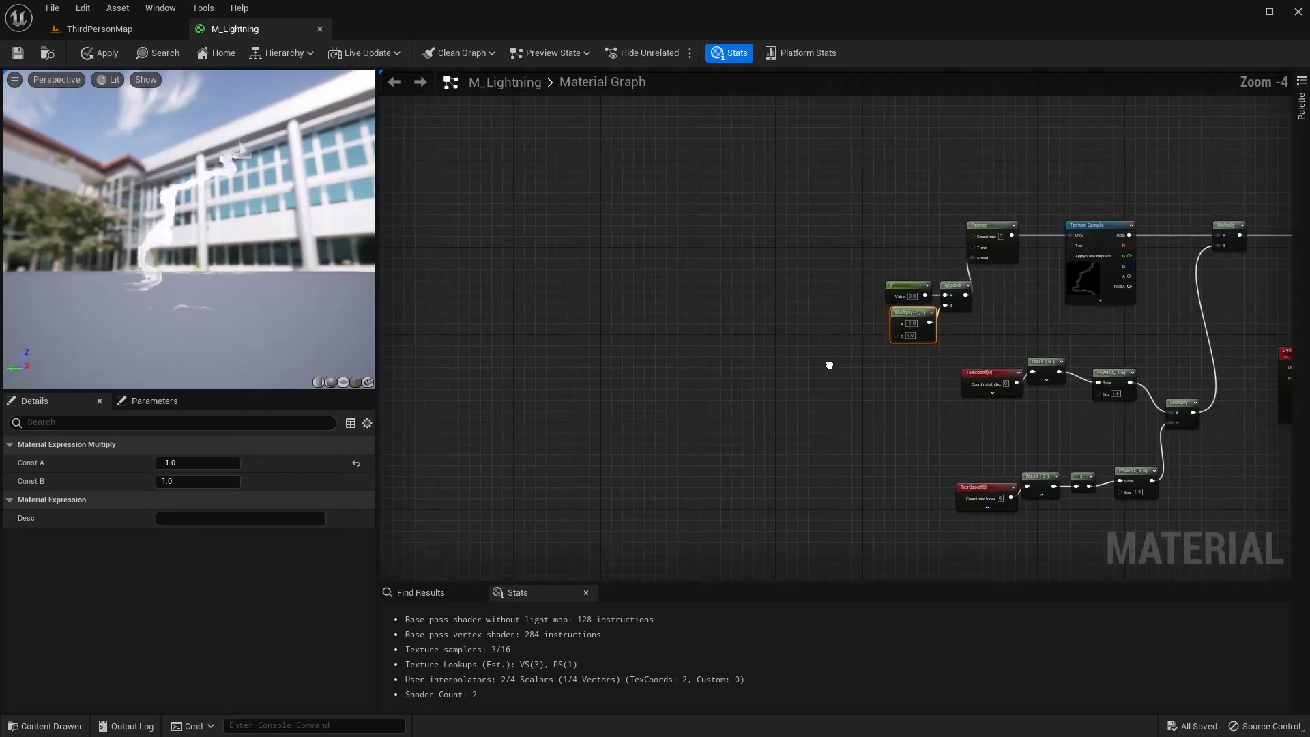
pyautogui.rightClick(644, 296)
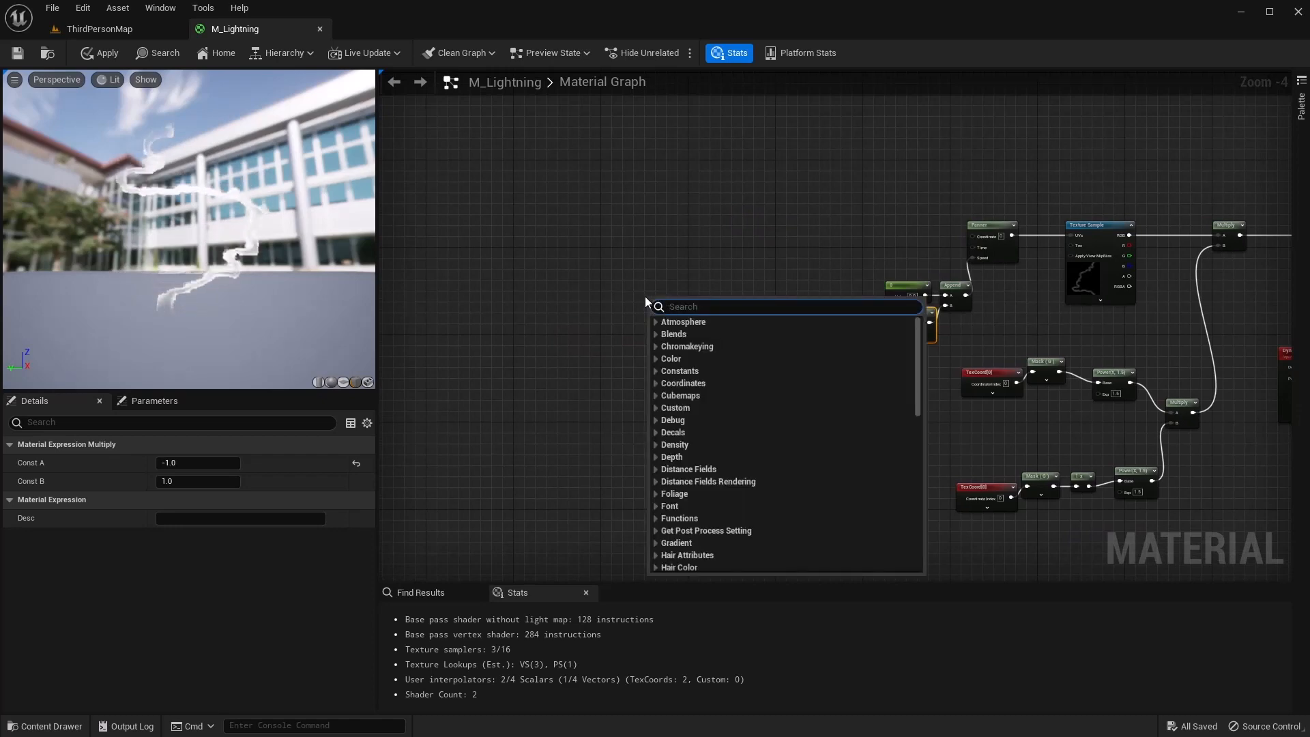
pyautogui.write('dyna')
pyautogui.press('Return')
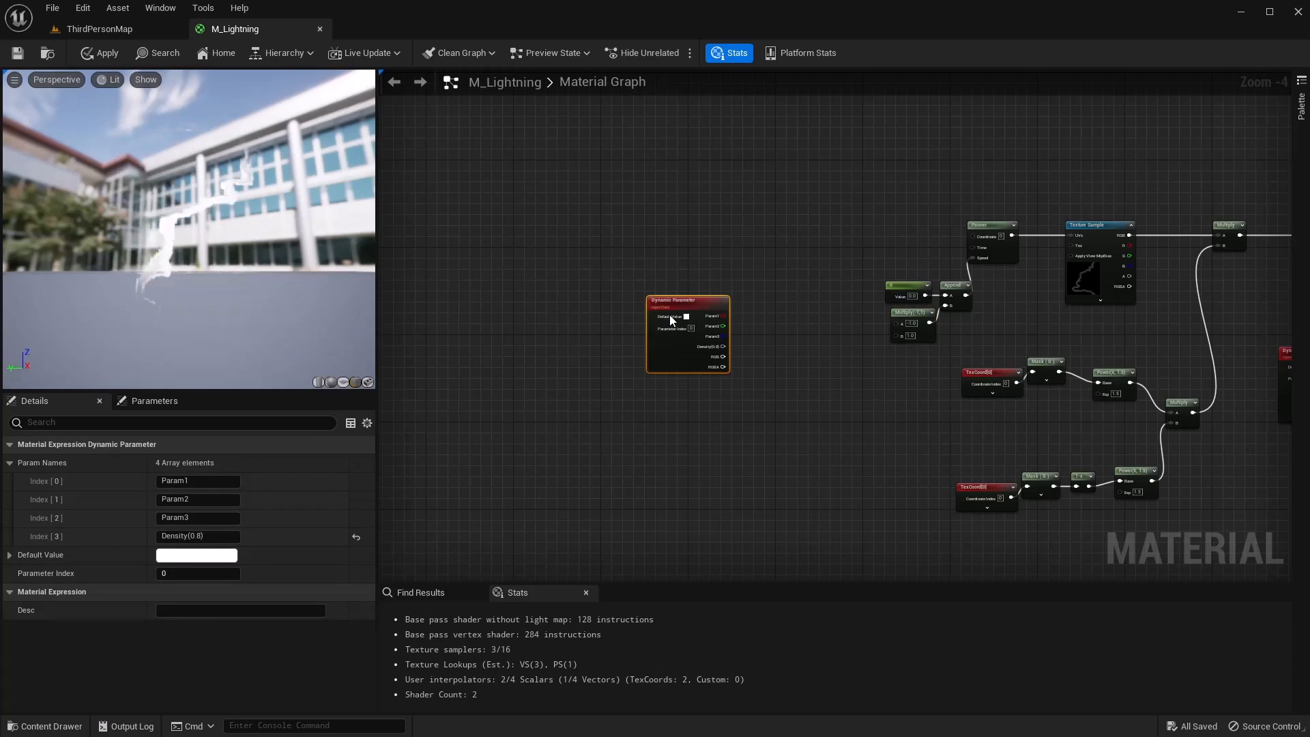
# Name the Dynamic Parameter's third parameter Speed(1), connect it to input B of the -1 Multiply, and move the parameter node farther away
pyautogui.scroll(4, 675, 321)
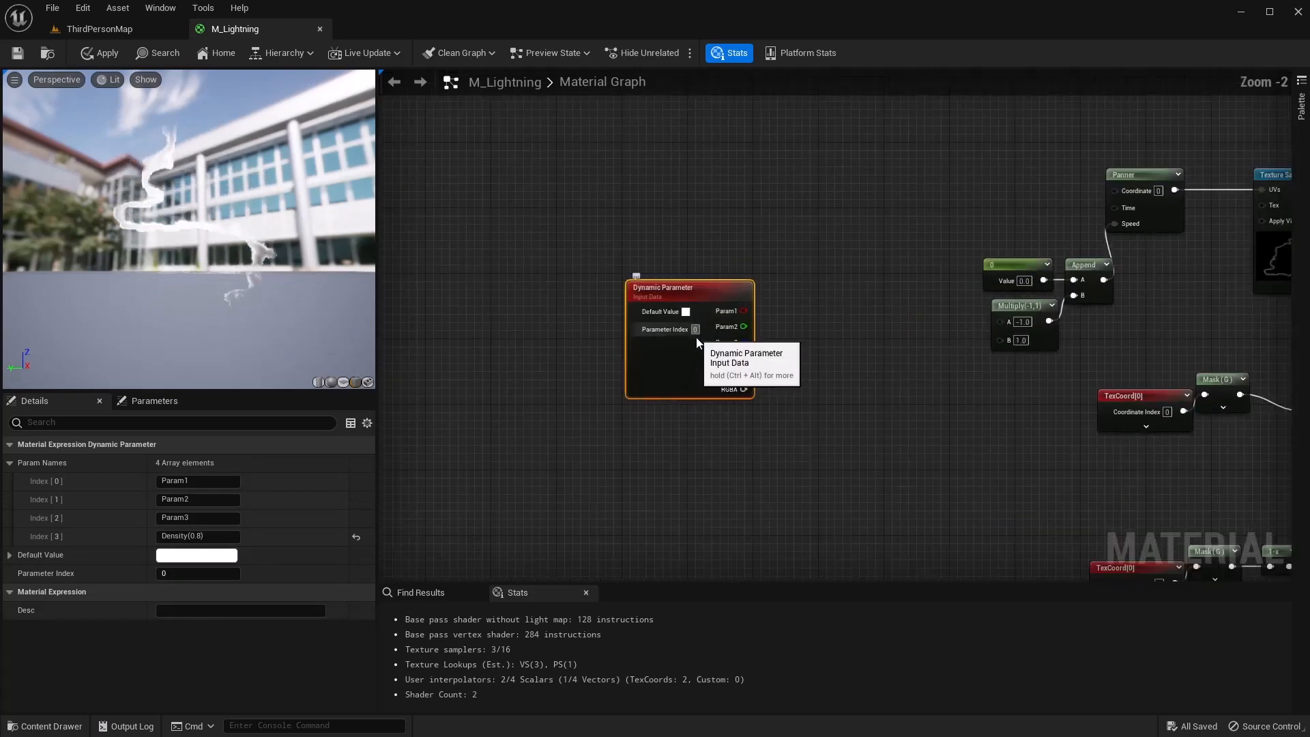
pyautogui.click(192, 516)
pyautogui.write('Sp')
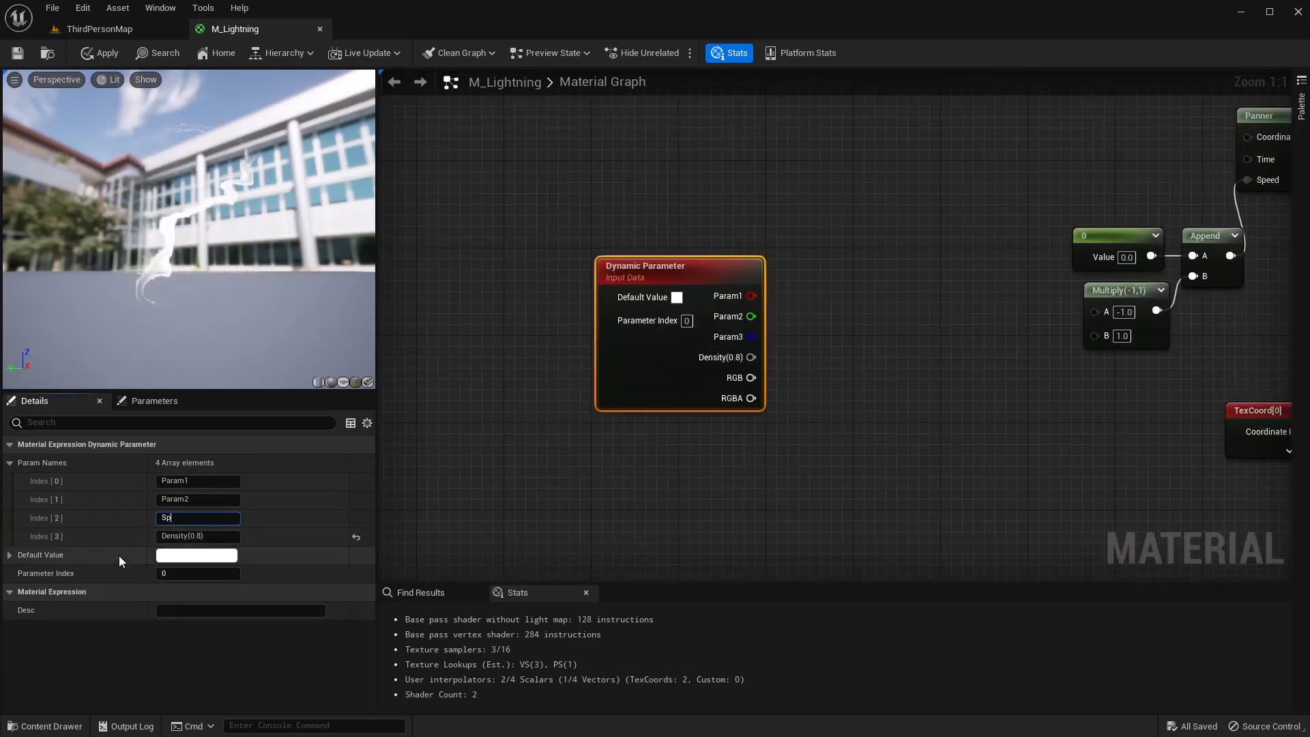
pyautogui.write('eed(1)')
pyautogui.press('Return')
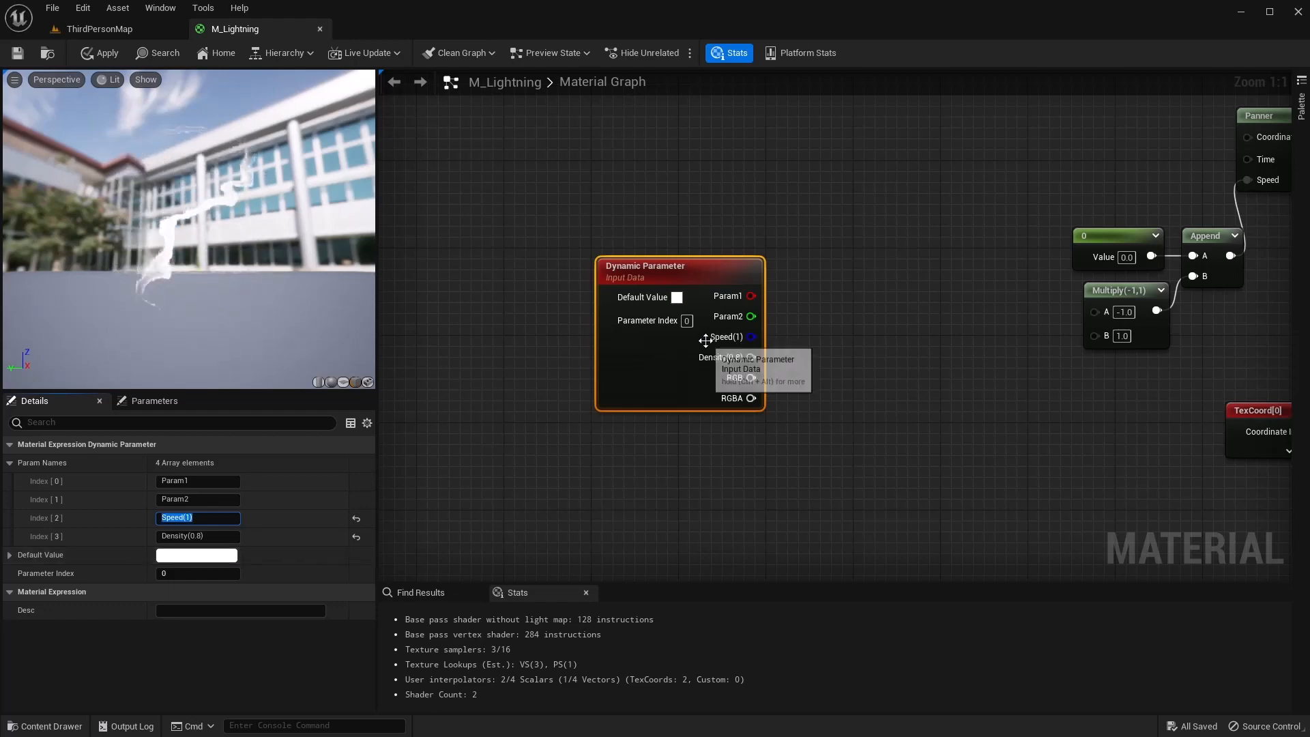
pyautogui.moveTo(751, 336); pyautogui.dragTo(1094, 335)
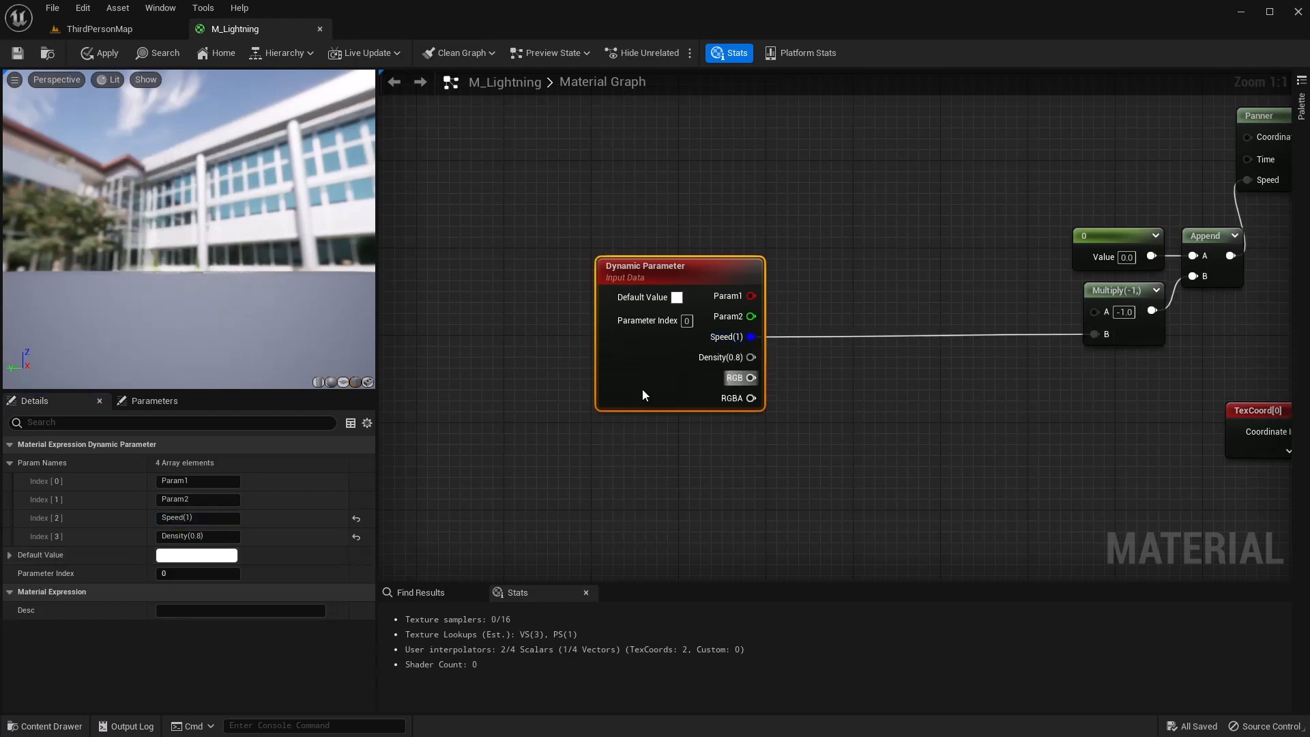
pyautogui.moveTo(650, 280); pyautogui.dragTo(538, 281)
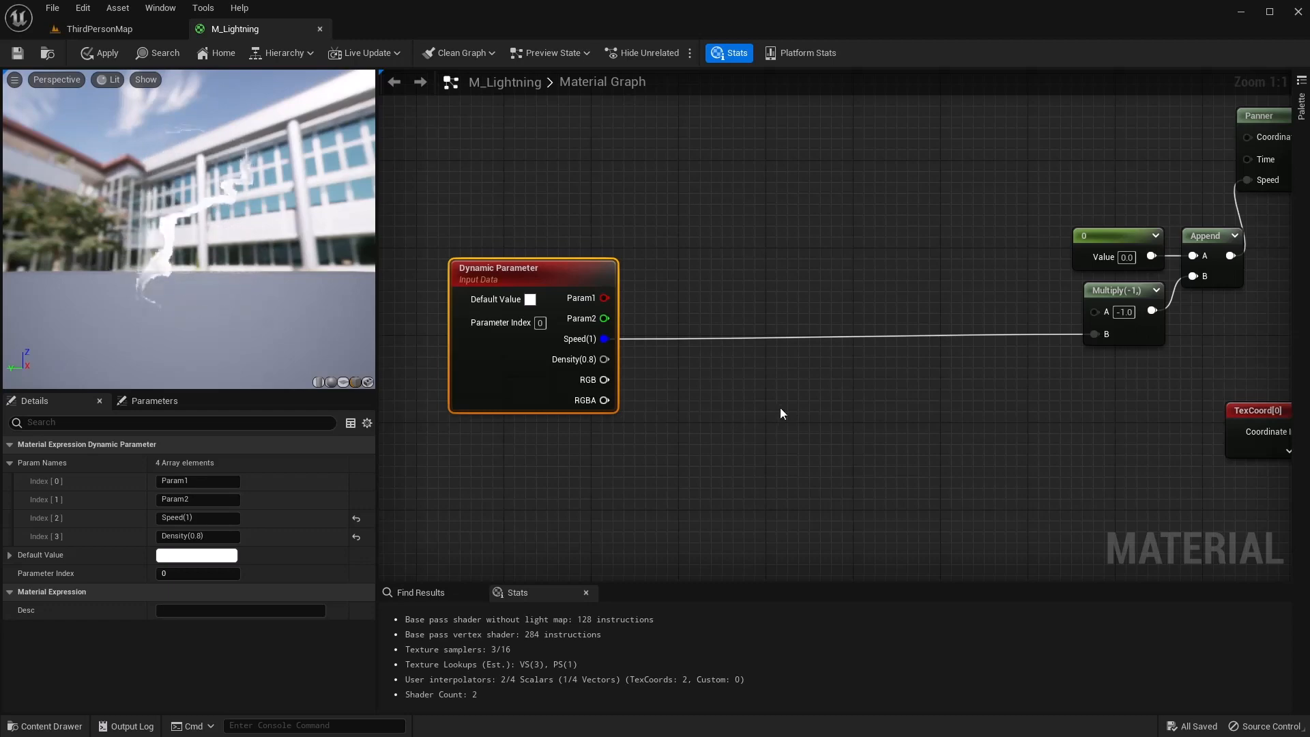
# Add a TextureCoordinate node in the empty area above the Dynamic Parameter node
pyautogui.moveTo(780, 407); pyautogui.dragTo(885, 406, button='right')
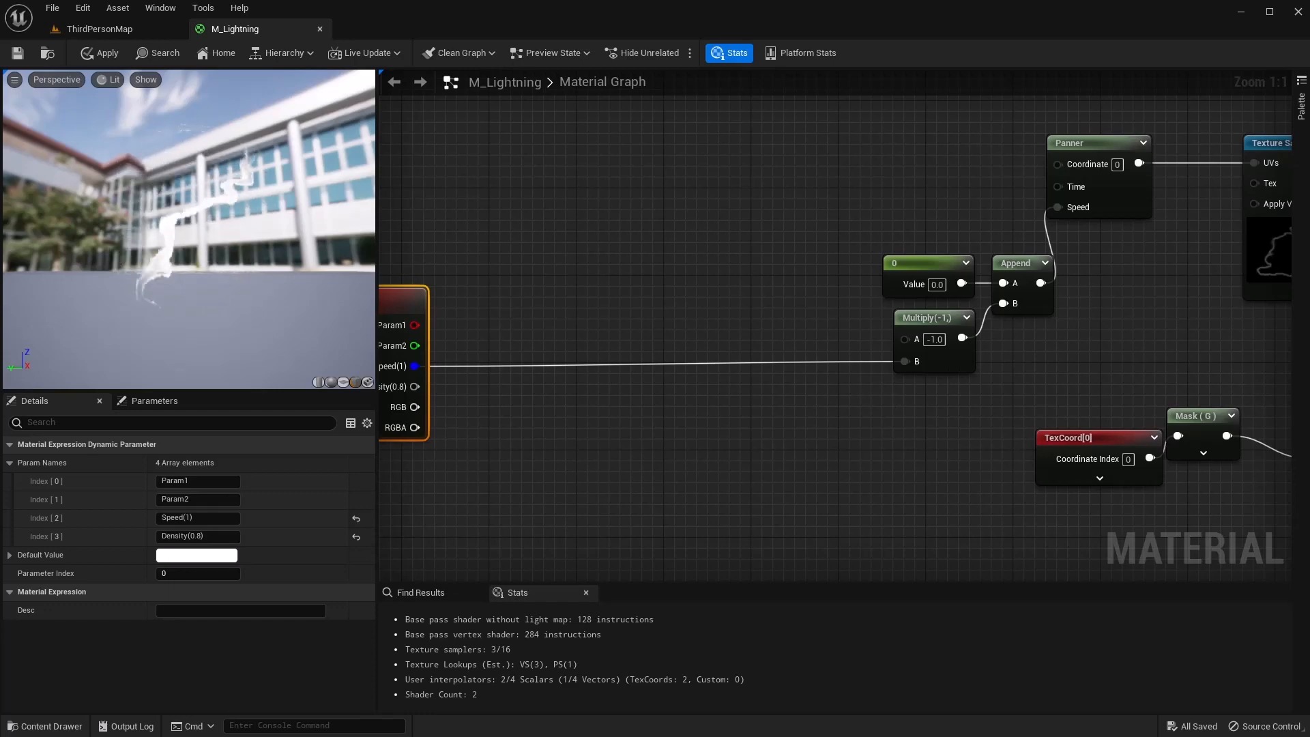
pyautogui.moveTo(897, 252); pyautogui.dragTo(837, 341, button='right')
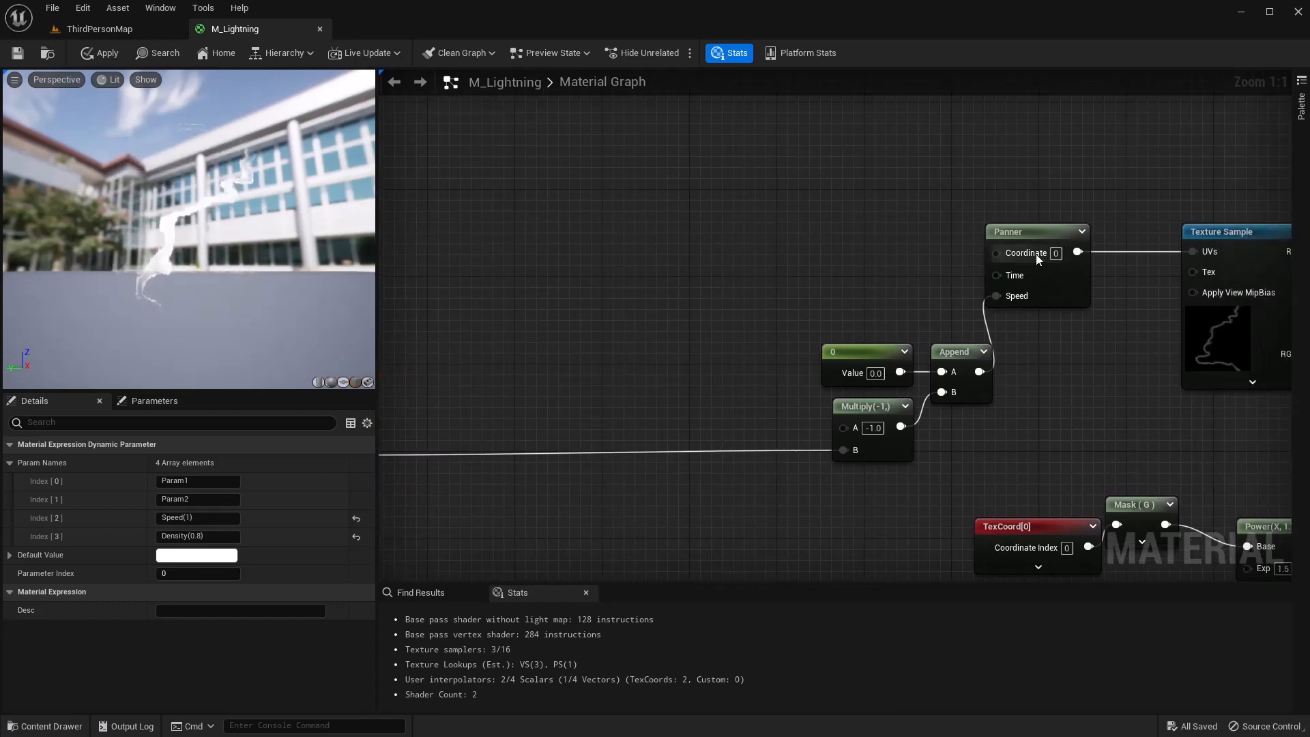
pyautogui.moveTo(691, 258); pyautogui.dragTo(796, 252, button='right')
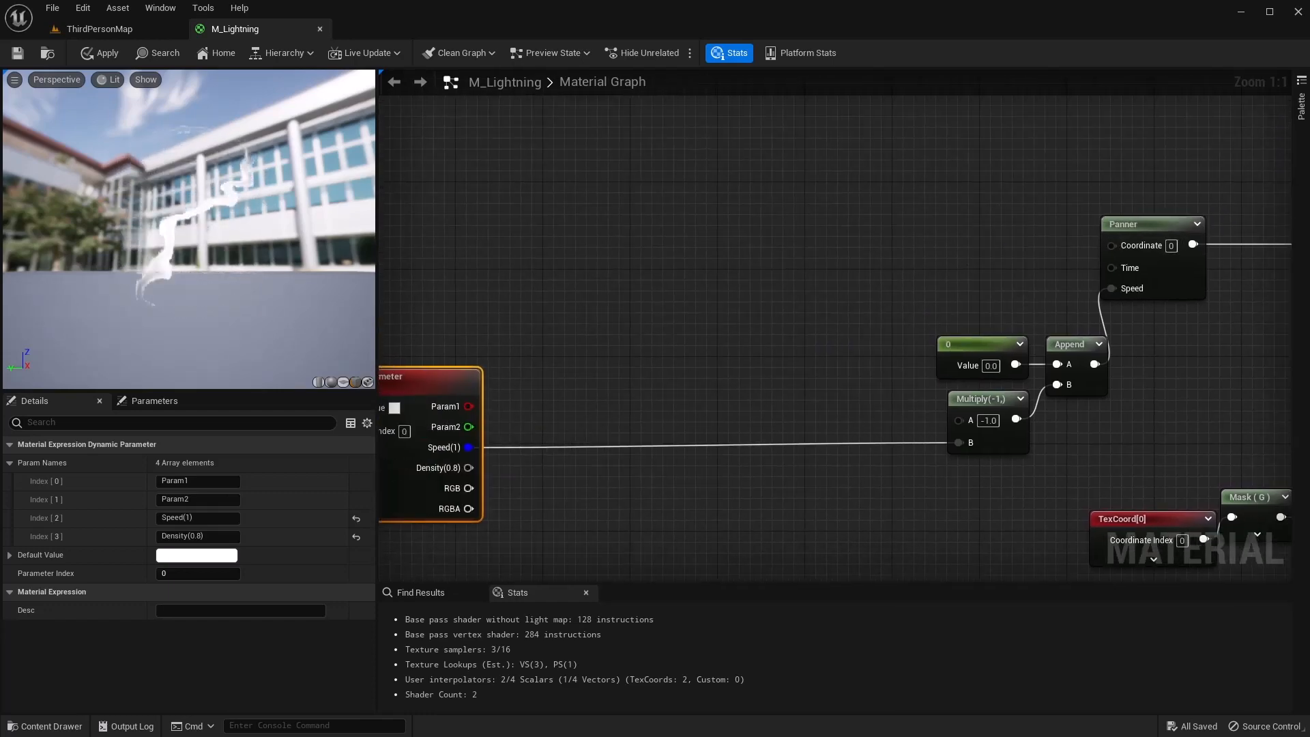
pyautogui.rightClick(626, 182)
pyautogui.write('texc')
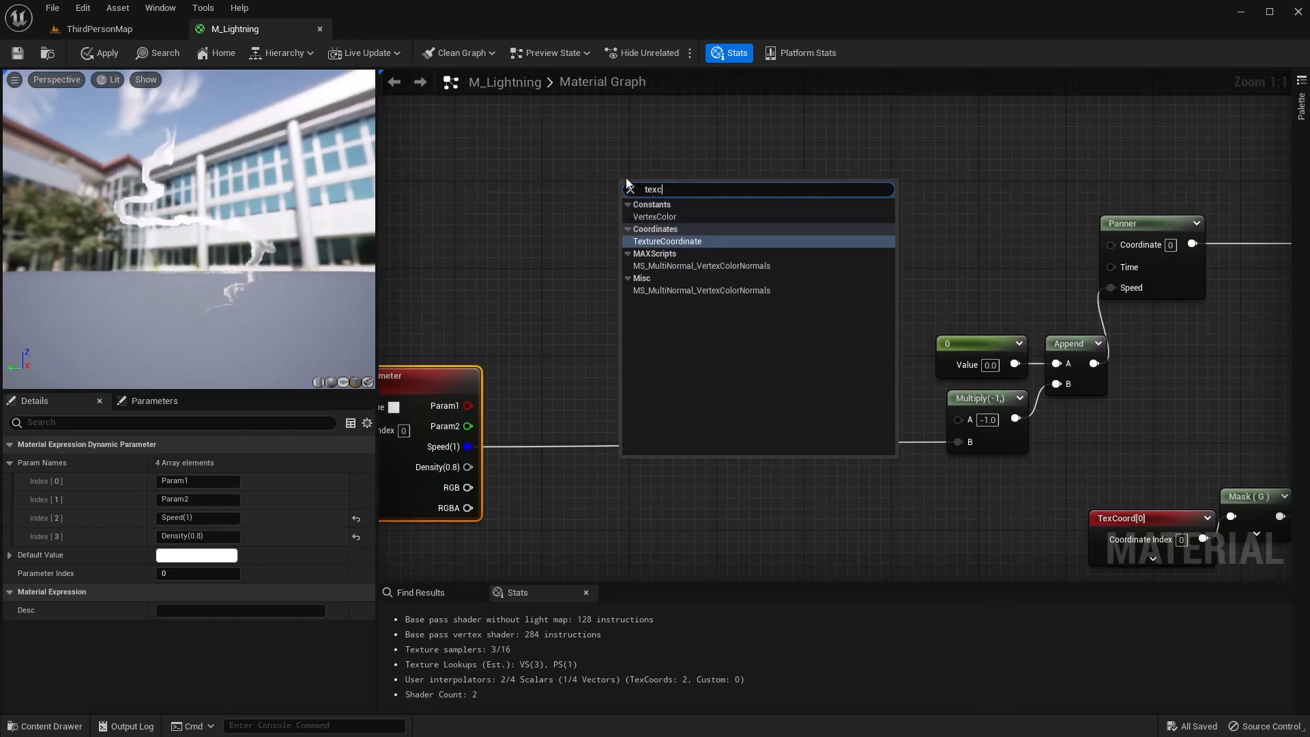
pyautogui.press('Return')
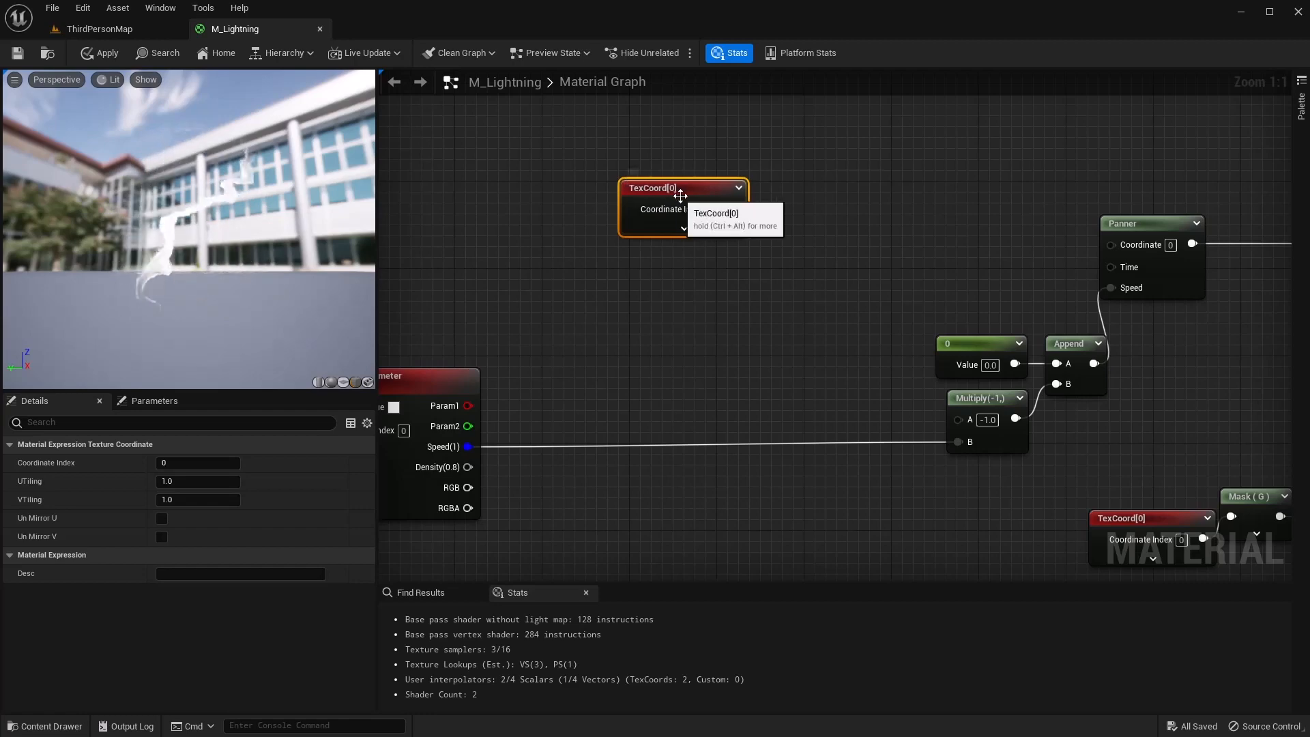
# Add a Multiply node with the new TexCoord output connected to its A input
pyautogui.moveTo(692, 198); pyautogui.dragTo(711, 179)
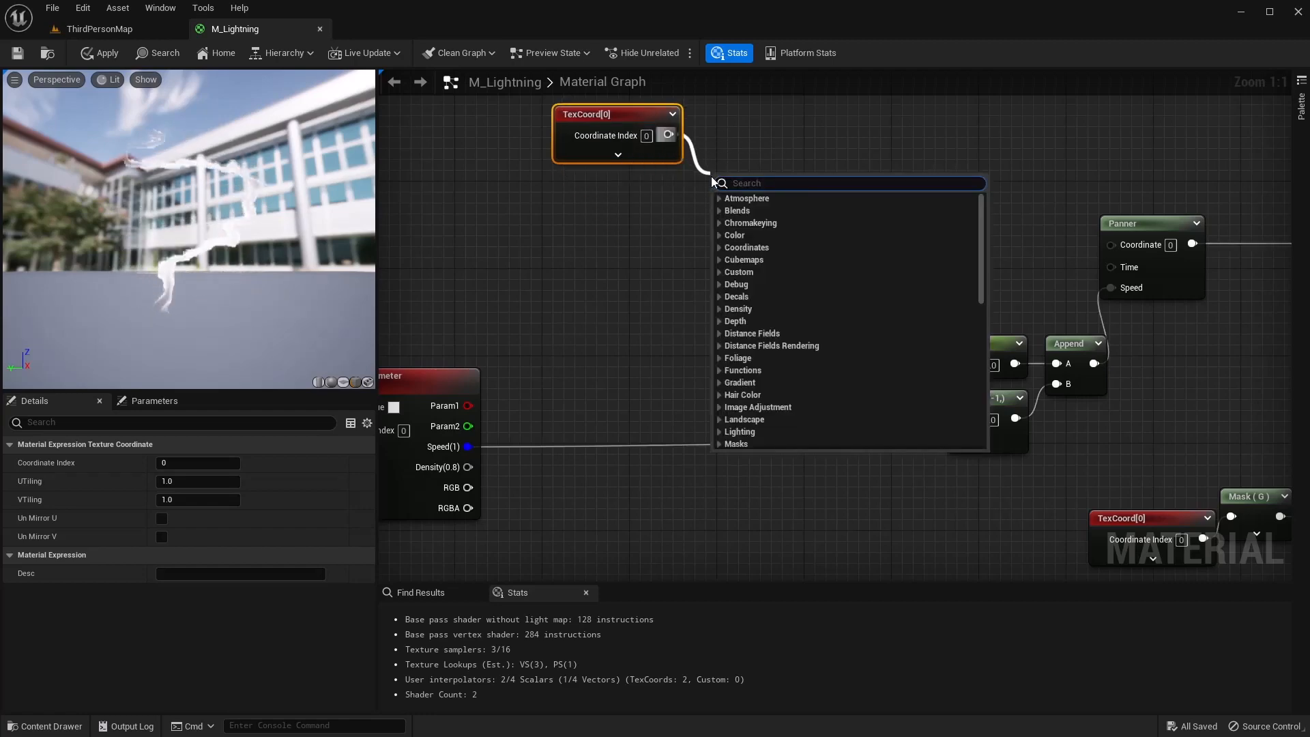
pyautogui.write('mult')
pyautogui.press('Return')
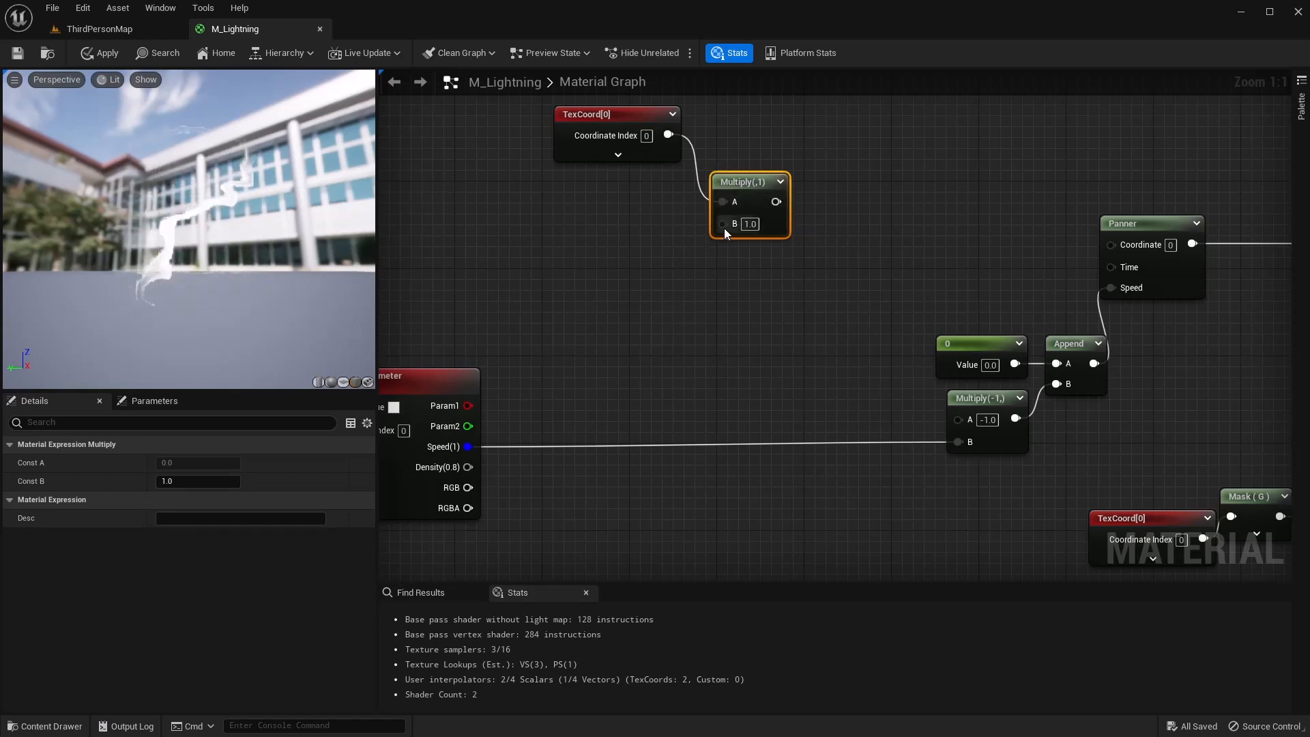
# Add an AppendVector node feeding input B of the TexCoord Multiply and place it below the TexCoord node
pyautogui.moveTo(723, 228); pyautogui.dragTo(666, 240)
pyautogui.write('appen')
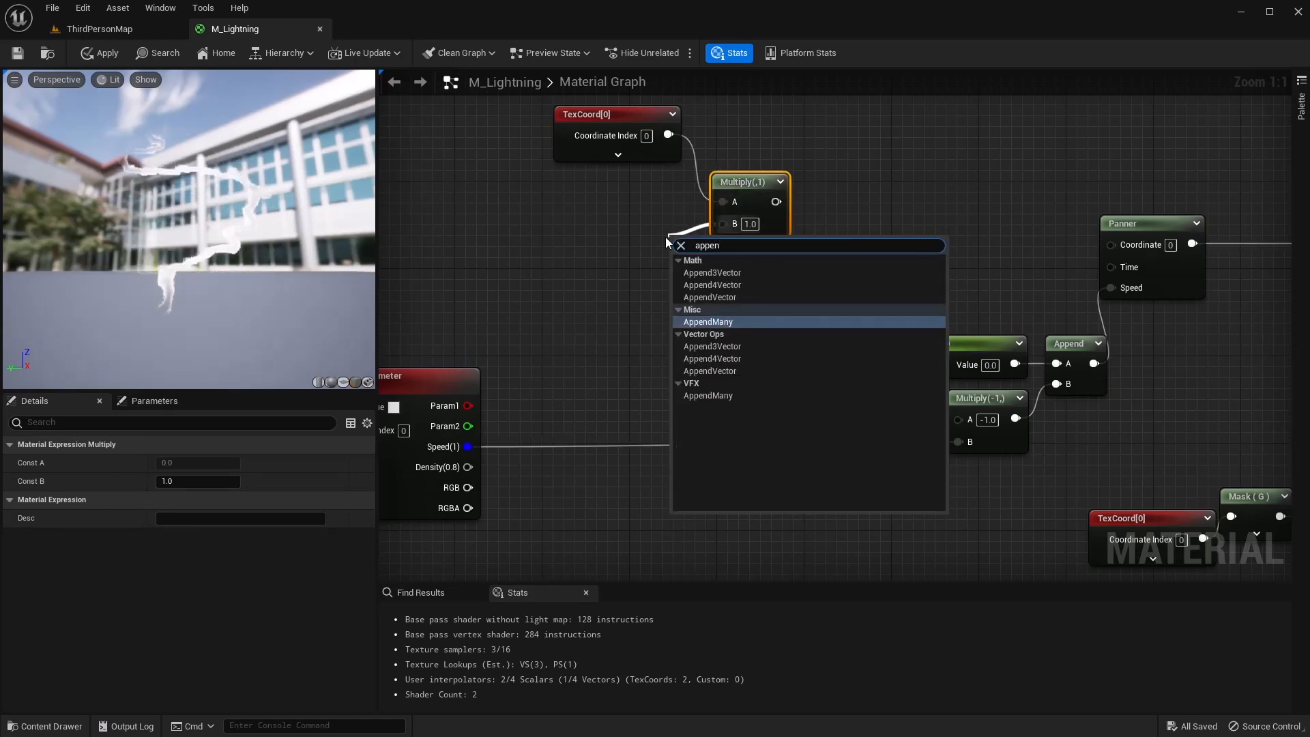
pyautogui.press('Down')
pyautogui.press('Down')
pyautogui.press('Down')
pyautogui.press('Return')
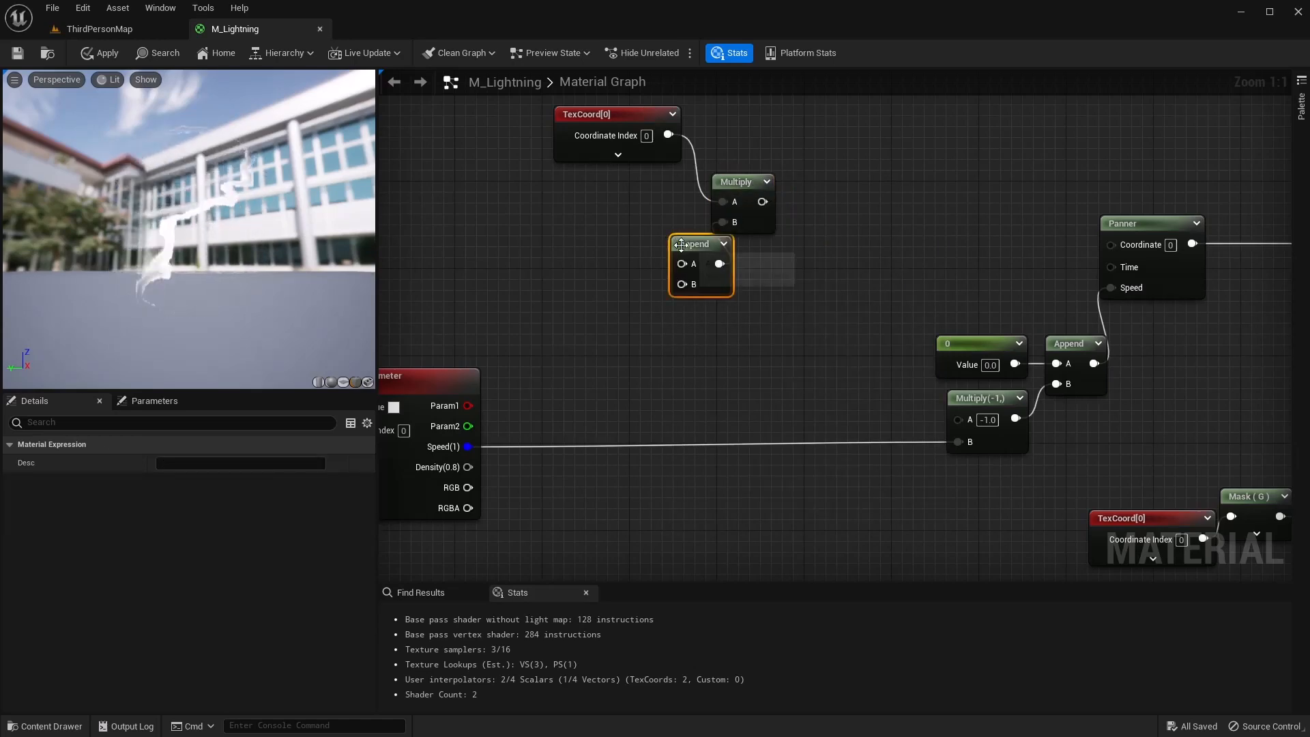
pyautogui.moveTo(680, 245); pyautogui.dragTo(606, 246)
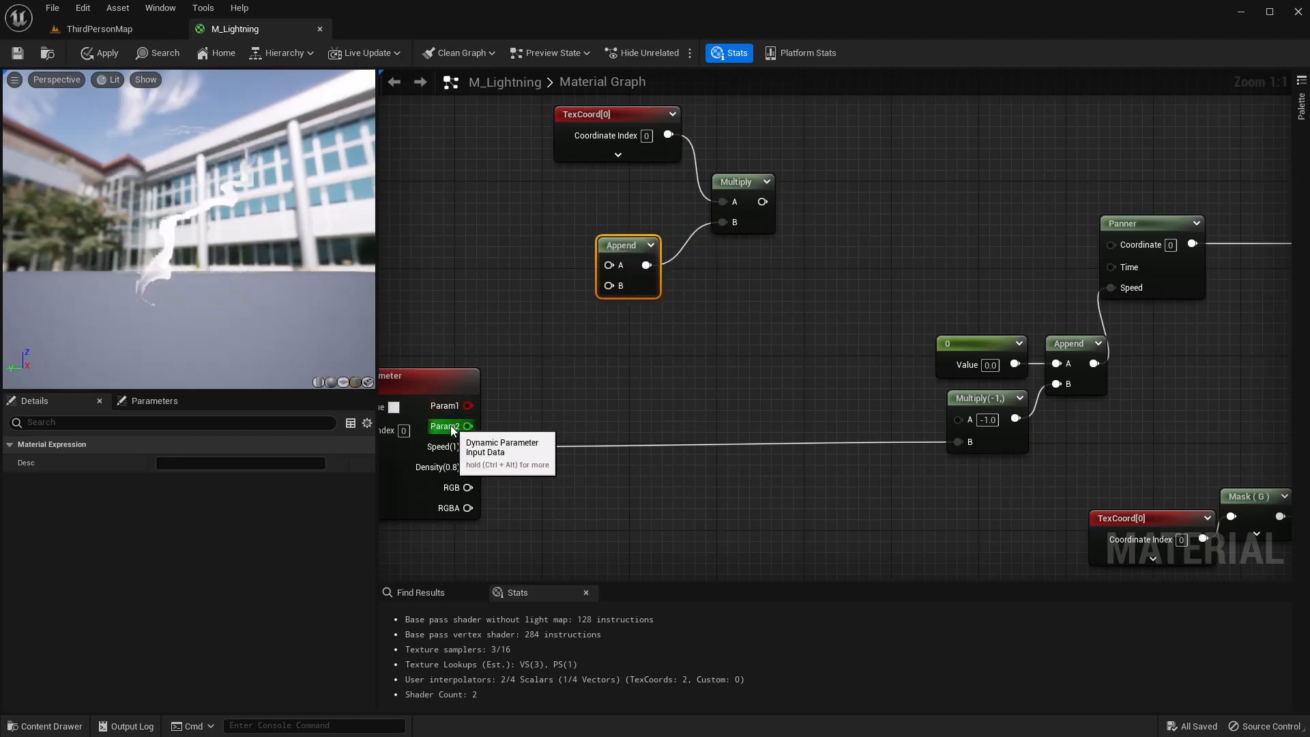
# Name the Dynamic Parameter's second parameter V(1) and its first parameter U(1)
pyautogui.click(432, 376)
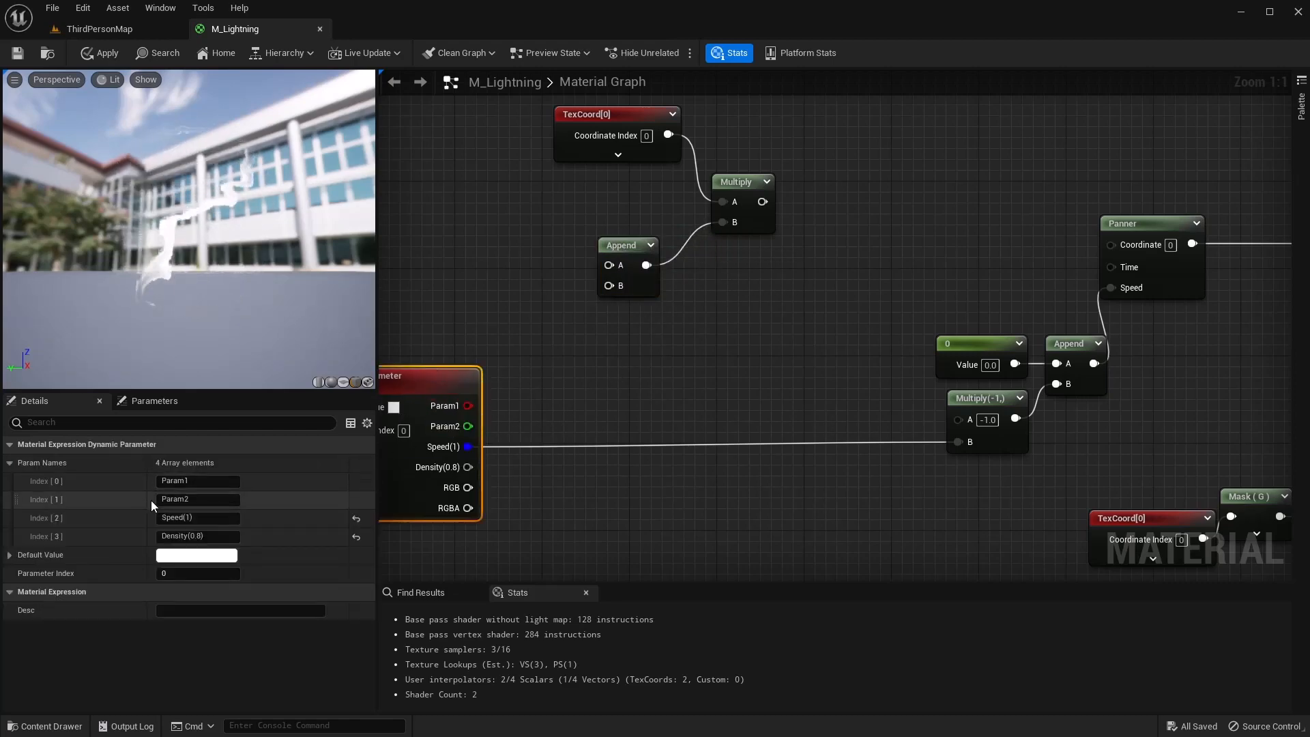
pyautogui.click(204, 499)
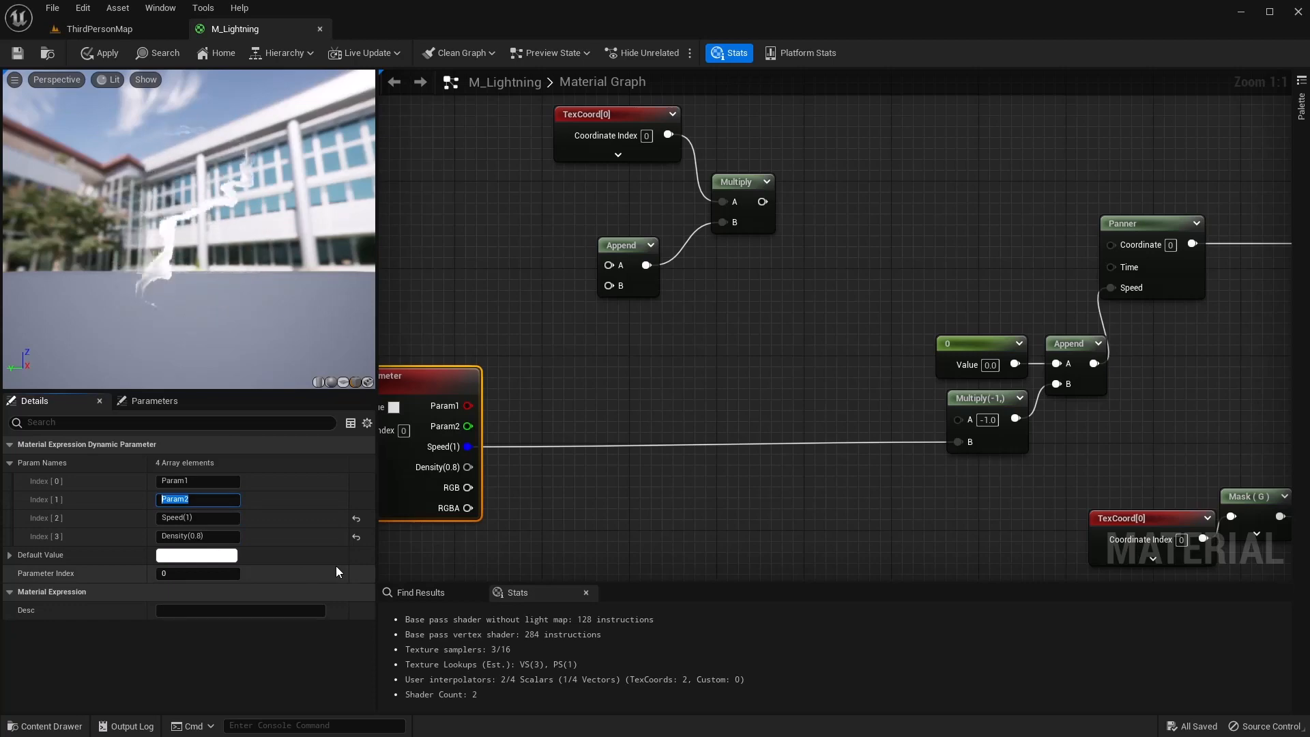
pyautogui.write('V(1)')
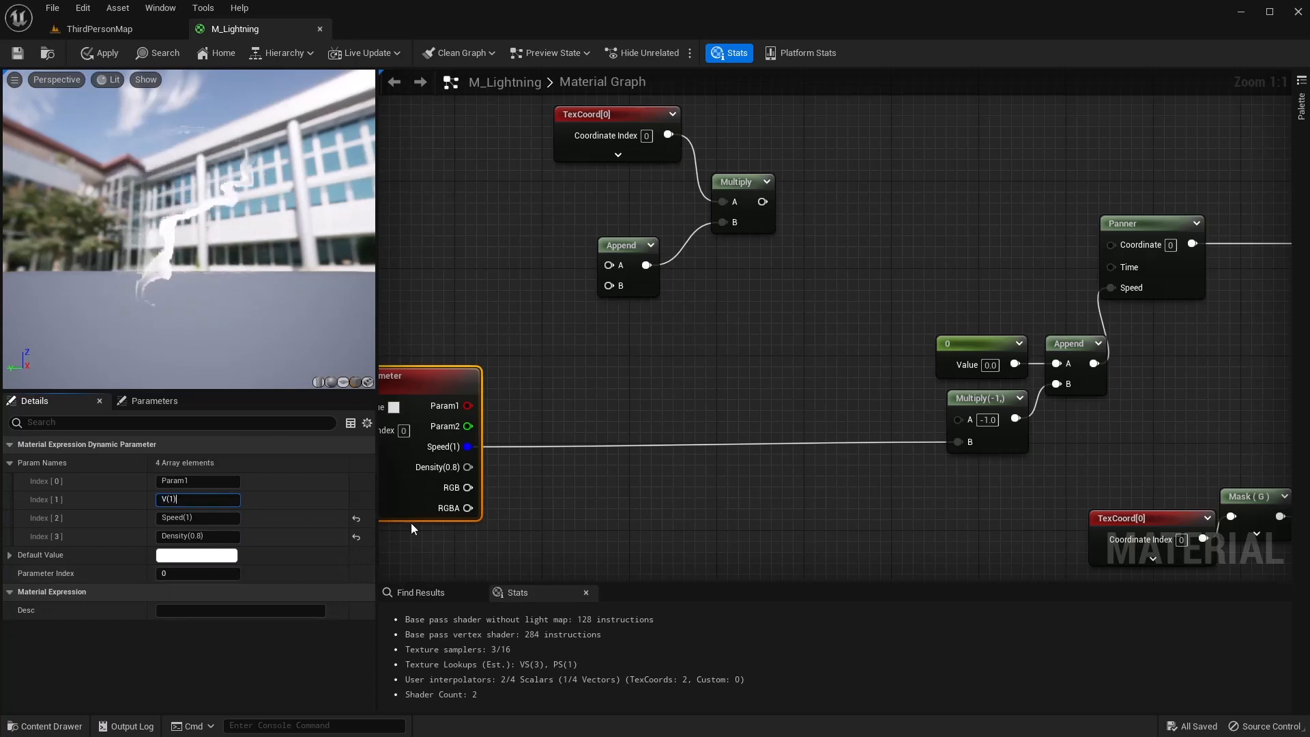
pyautogui.click(200, 477)
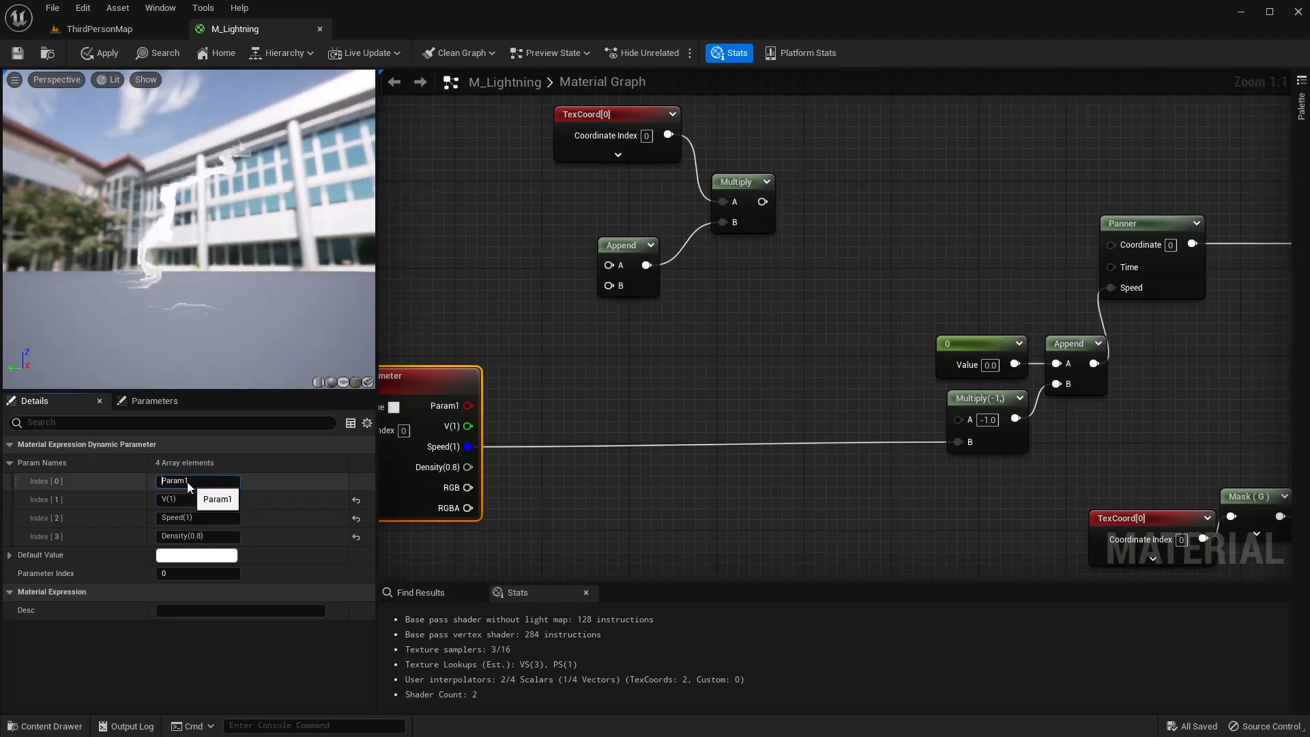
pyautogui.write('U(1')
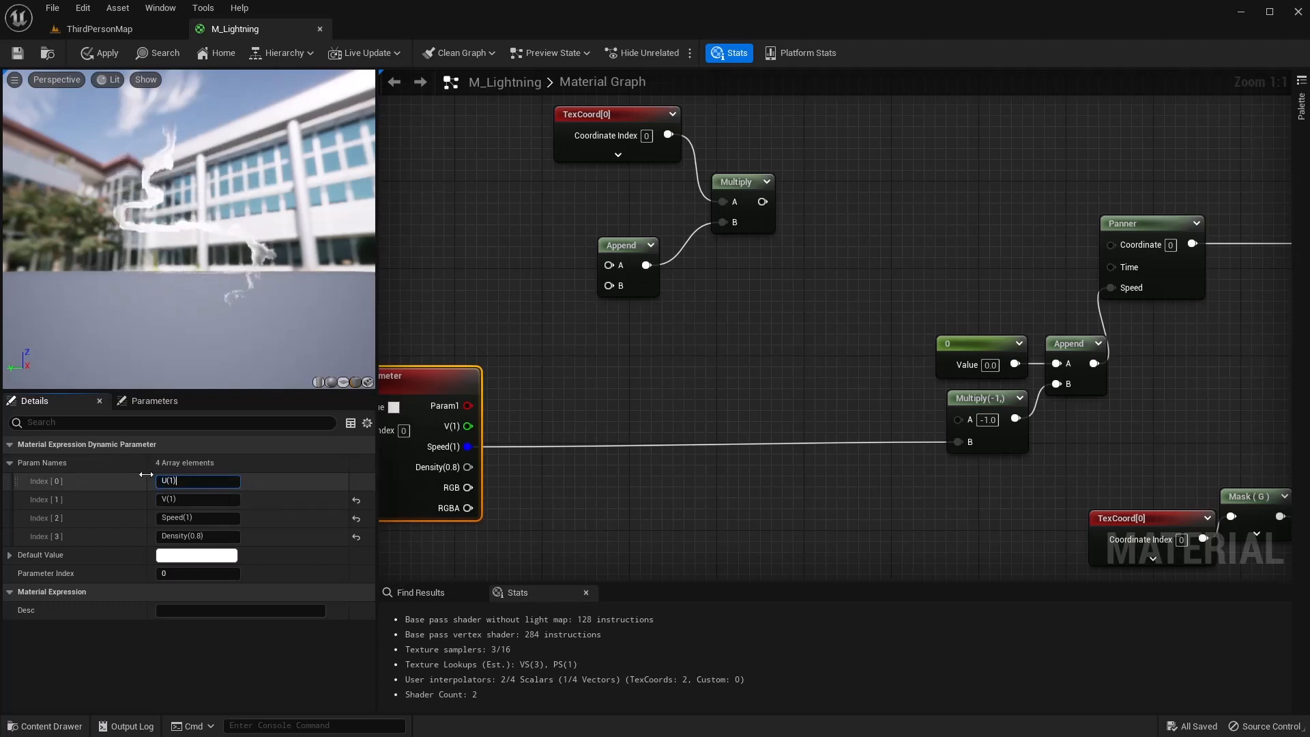
pyautogui.press('Return')
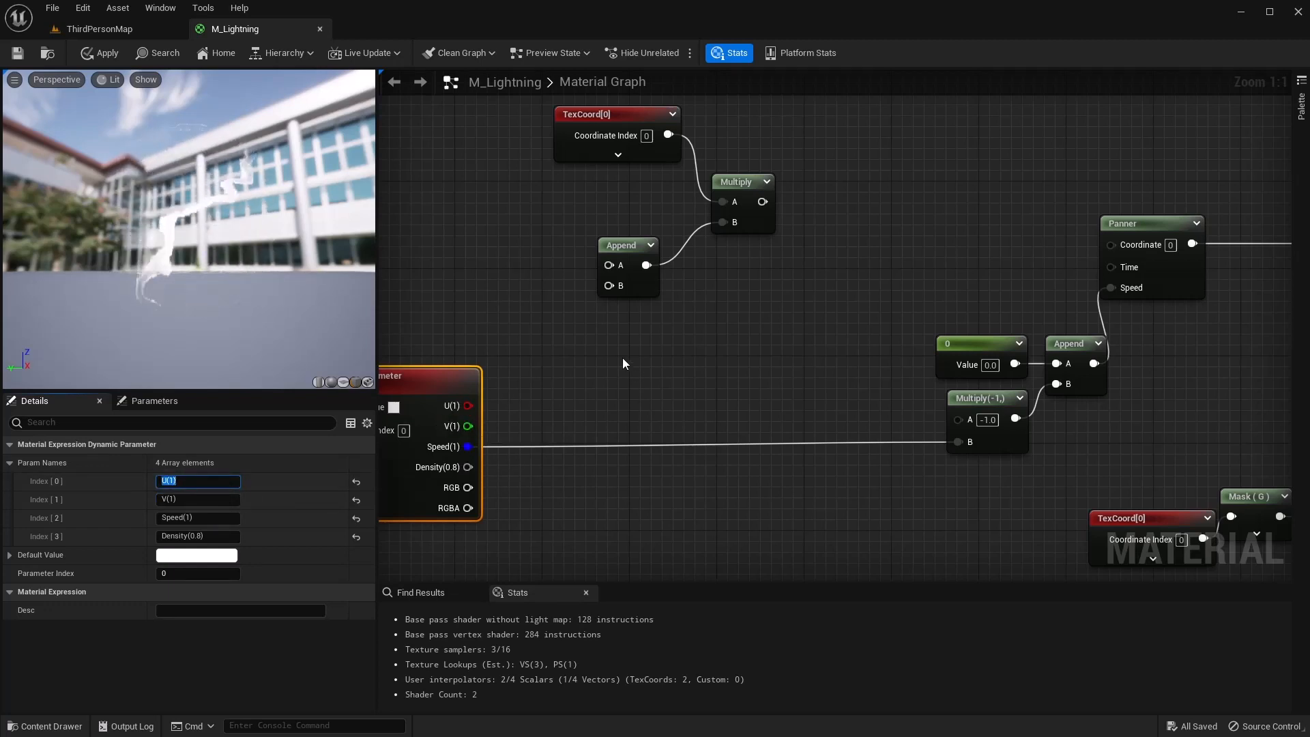
# Connect the Dynamic Parameter's U(1) and V(1) outputs to inputs A and B of the Append node feeding the TexCoord Multiply
pyautogui.moveTo(467, 405); pyautogui.dragTo(609, 265)
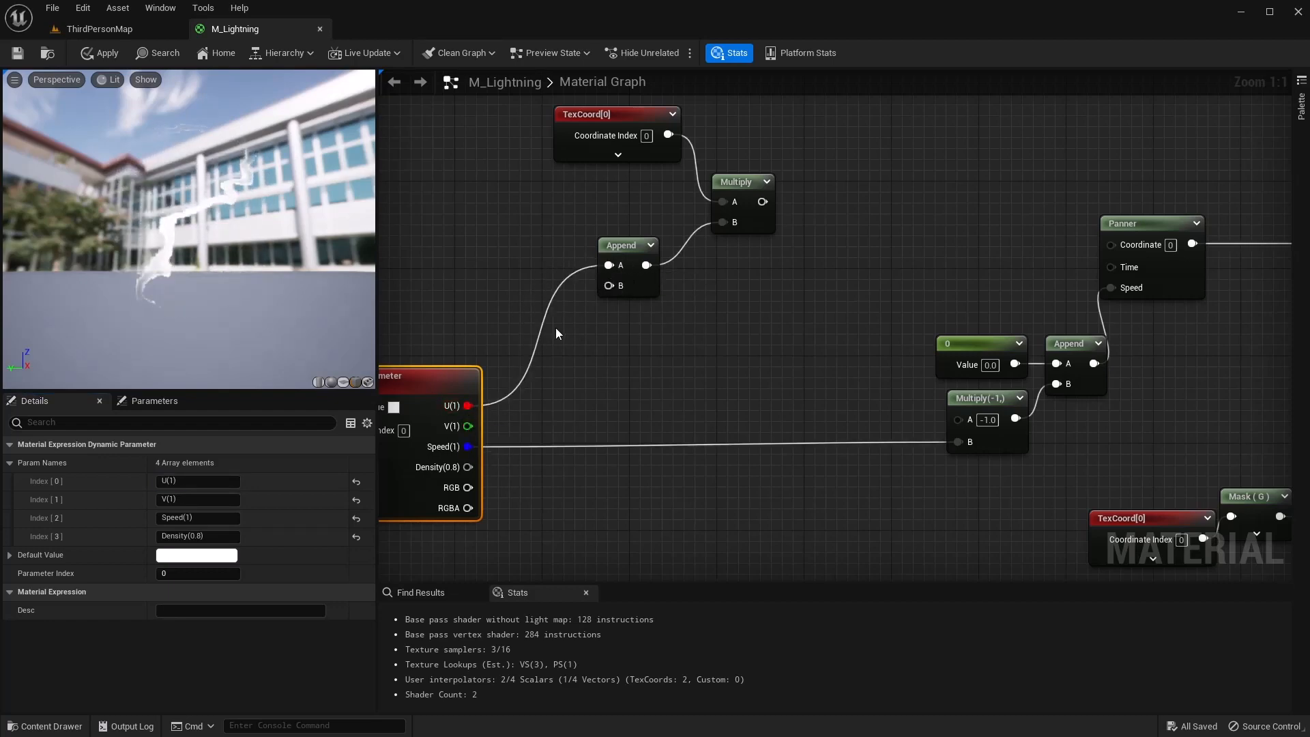
pyautogui.moveTo(473, 432); pyautogui.dragTo(667, 227)
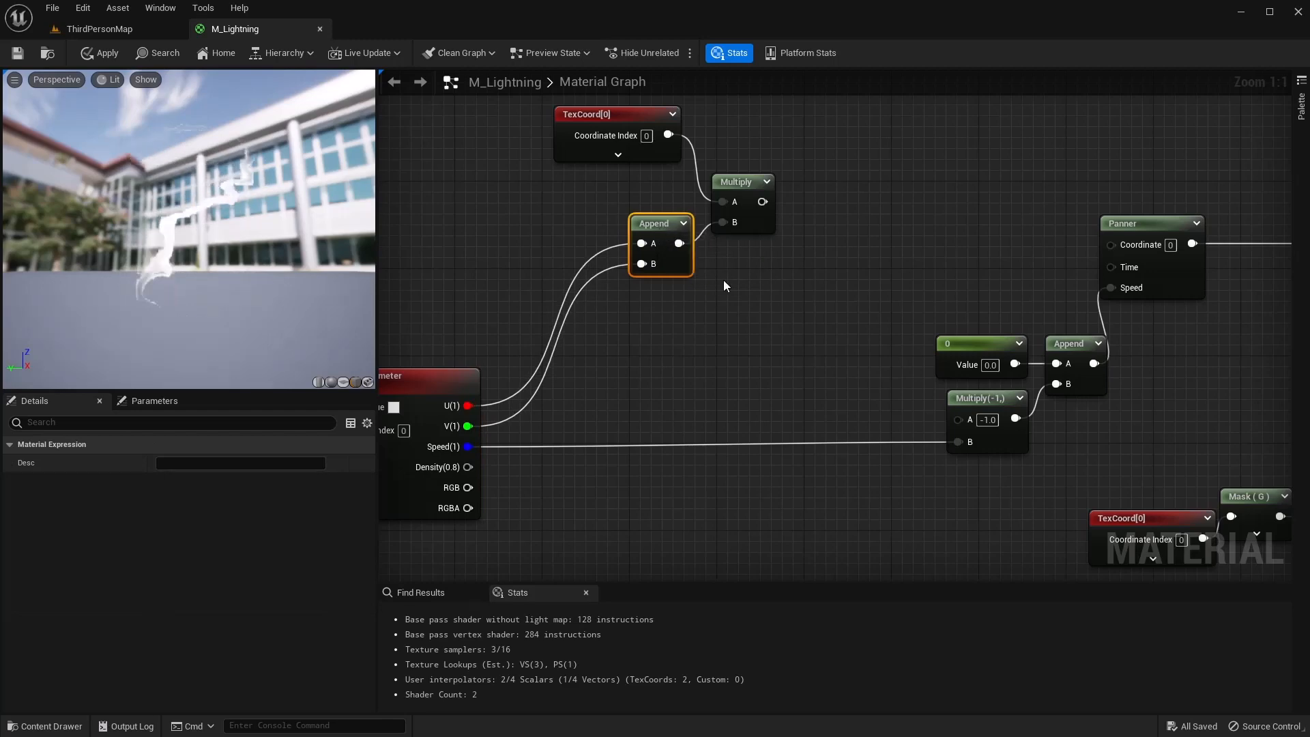
# Add an Add node with the TexCoord Multiply's output connected to its A input
pyautogui.moveTo(772, 303); pyautogui.dragTo(685, 321, button='right')
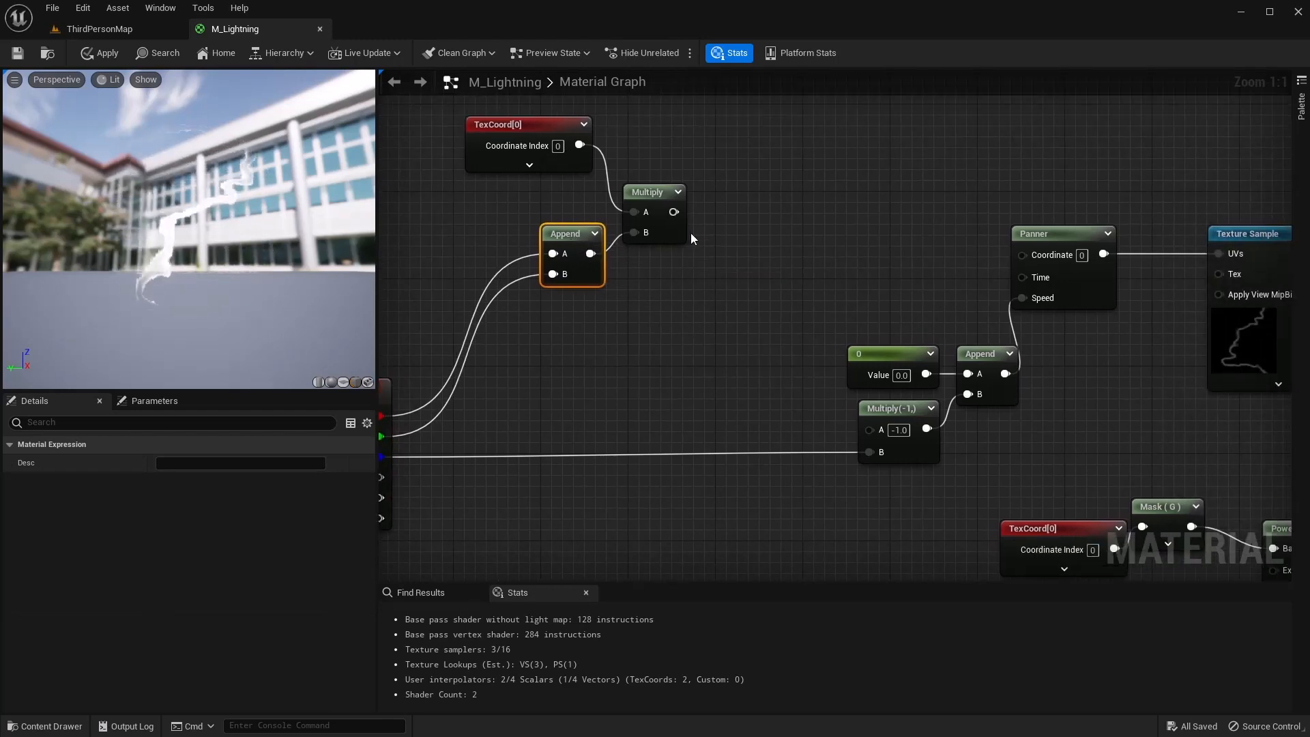
pyautogui.moveTo(673, 211); pyautogui.dragTo(781, 191)
pyautogui.write('add')
pyautogui.press('Return')
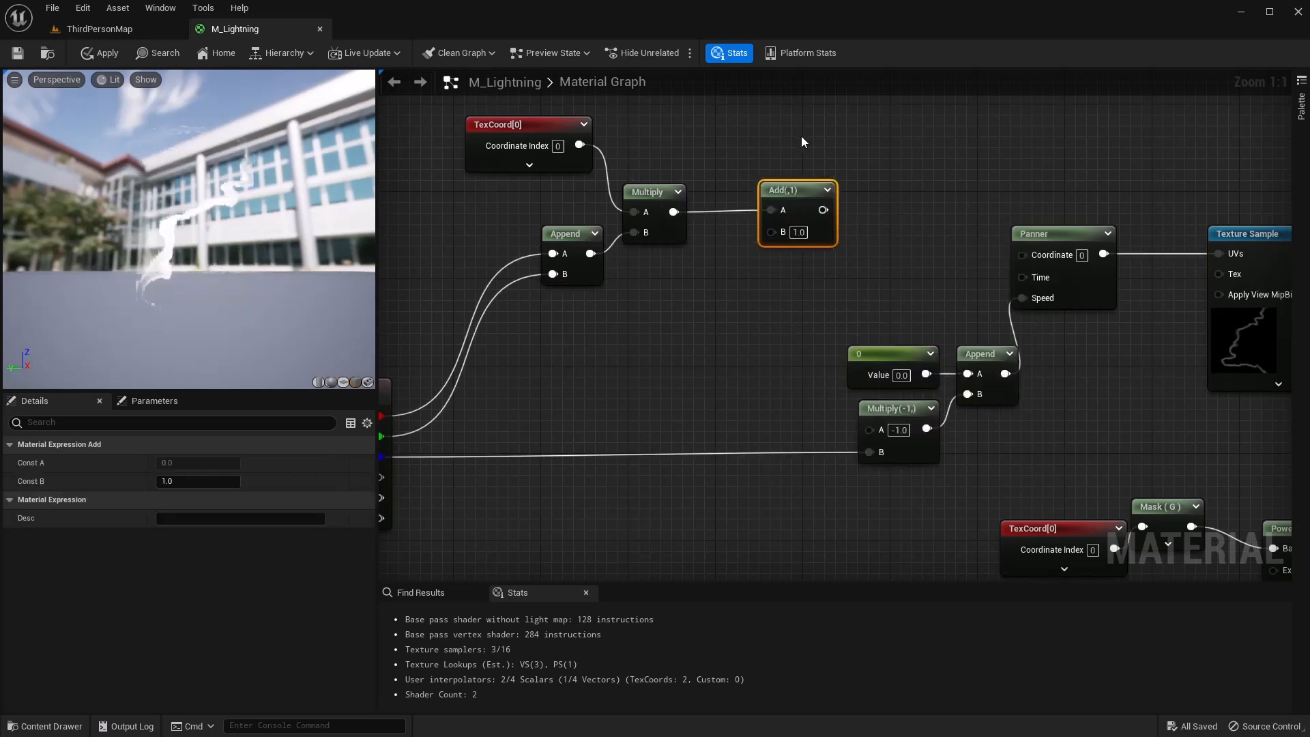
# Add a Saturate node after the Add node and connect its output to the Coordinate input of the line texture's Panner
pyautogui.moveTo(801, 137); pyautogui.dragTo(808, 184, button='right')
pyautogui.moveTo(829, 256); pyautogui.dragTo(879, 275)
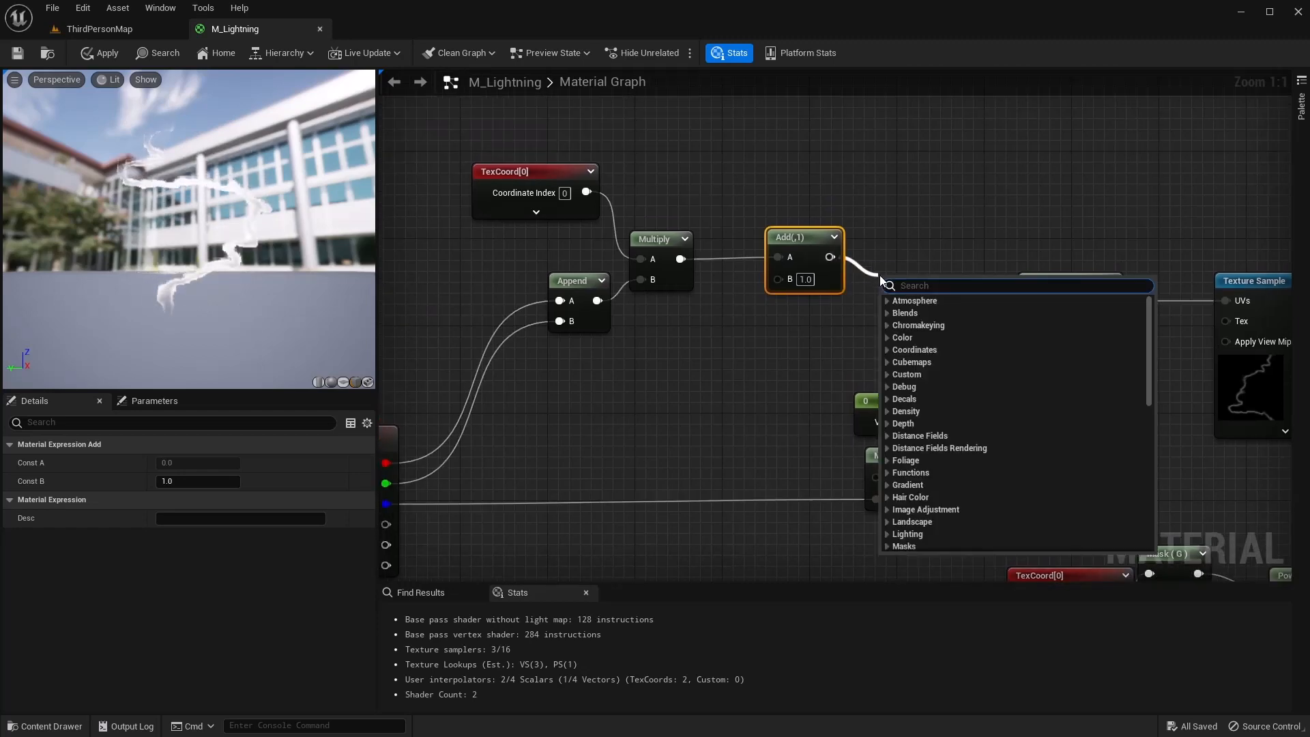
pyautogui.write('sa')
pyautogui.press('Return')
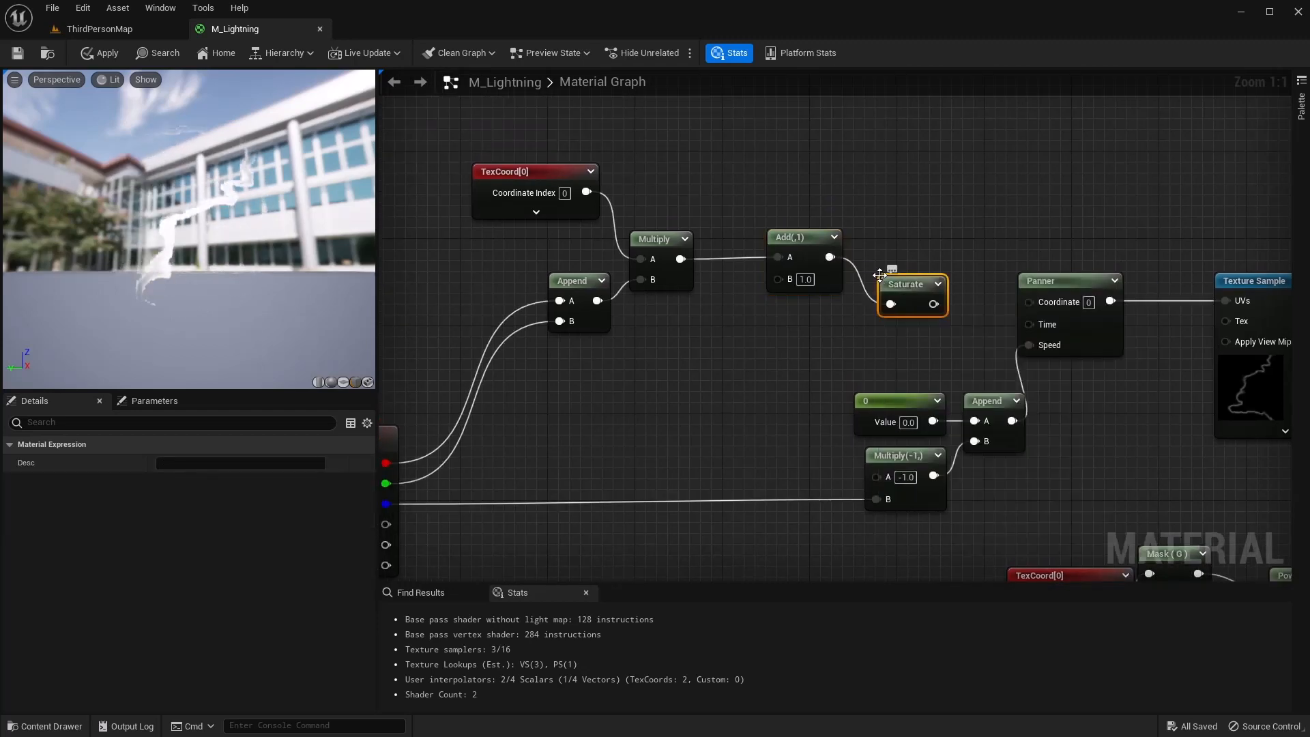
pyautogui.moveTo(1024, 298); pyautogui.dragTo(1027, 301)
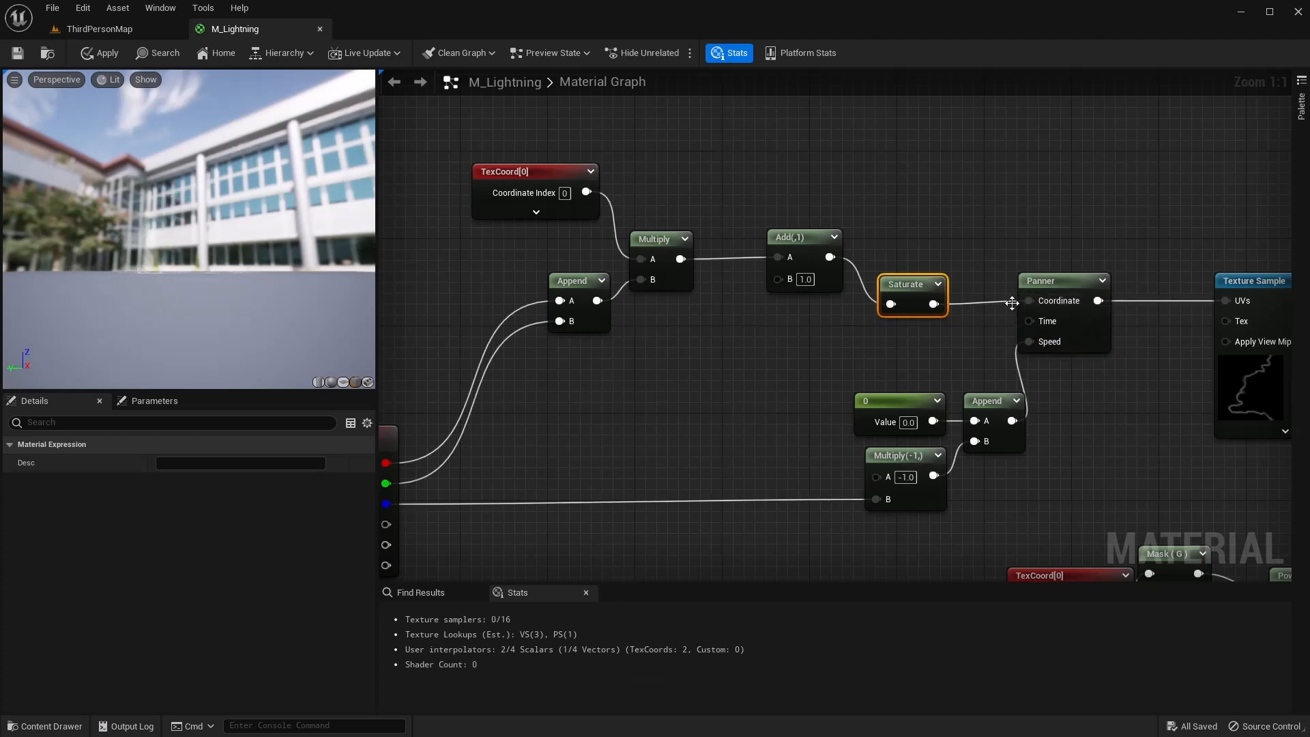
# Align the Saturate, Multiply and Add nodes in one row with the Append and Panner nodes
pyautogui.moveTo(913, 284); pyautogui.dragTo(943, 282)
pyautogui.moveTo(831, 192); pyautogui.dragTo(653, 309)
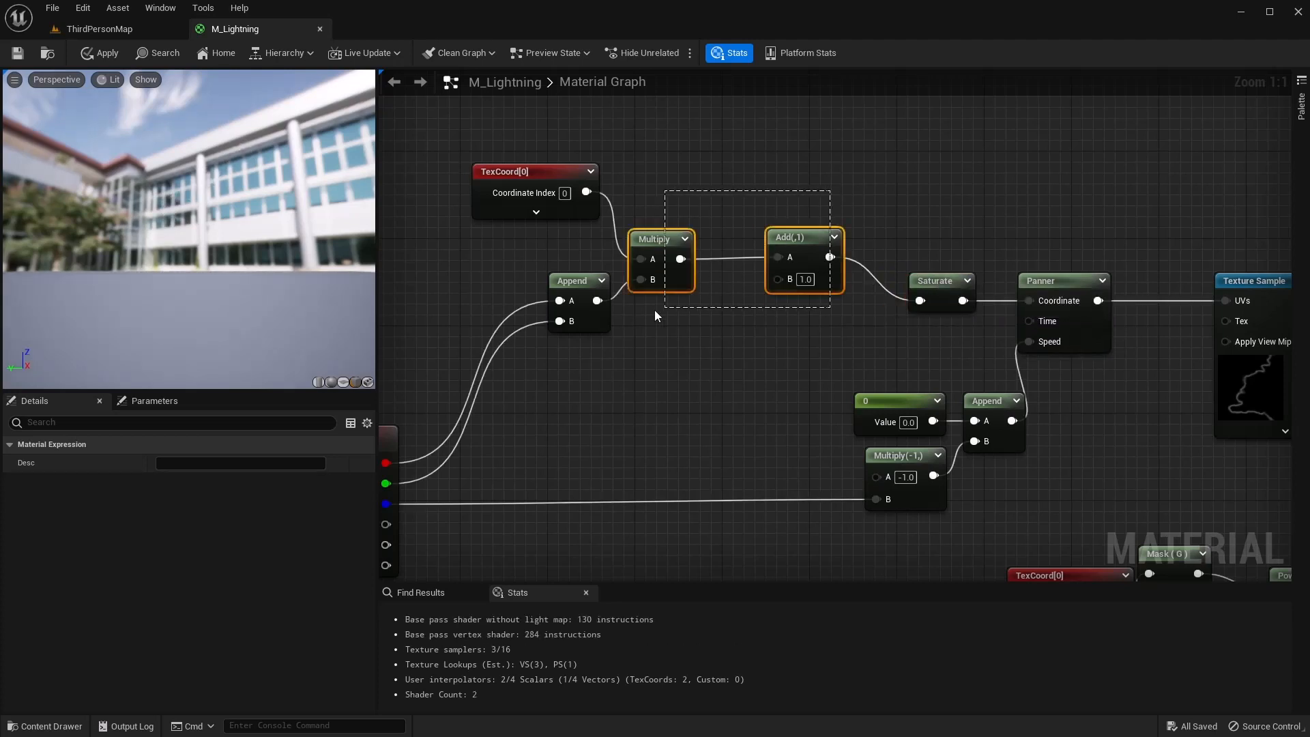
pyautogui.moveTo(659, 237); pyautogui.dragTo(686, 280)
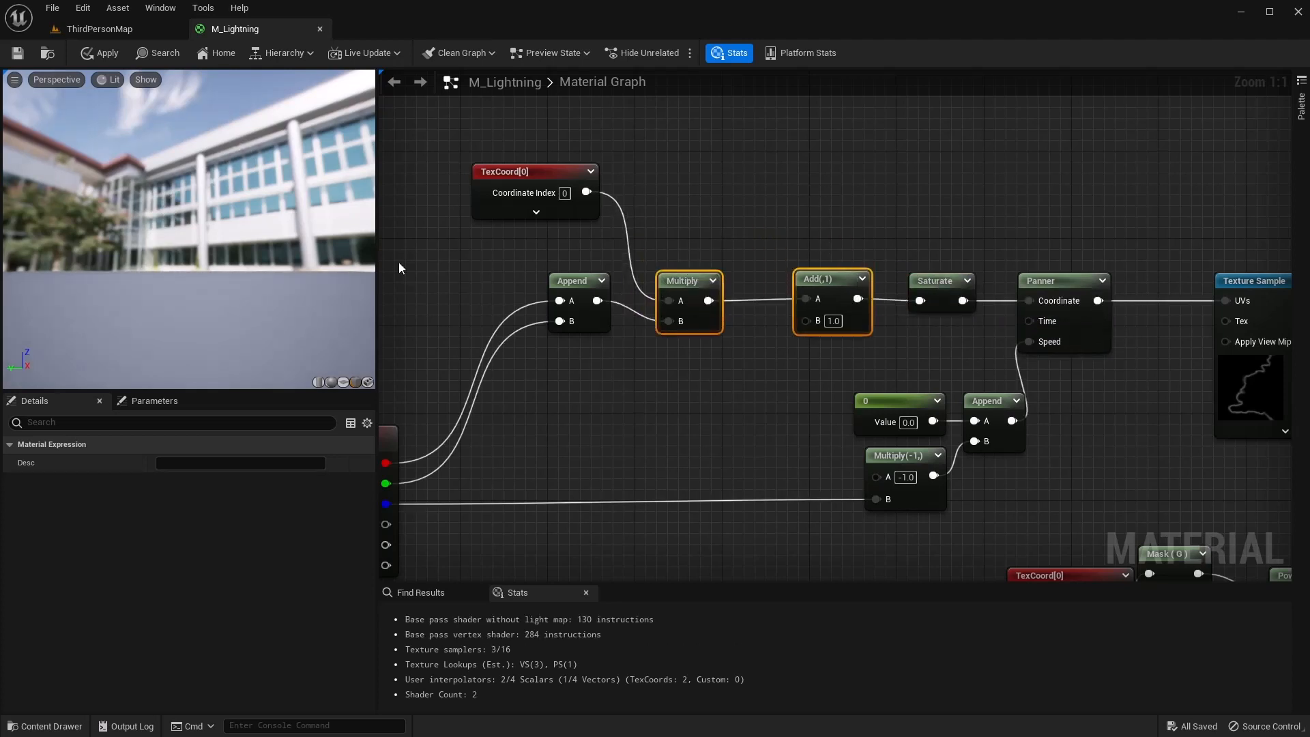
pyautogui.click(443, 340)
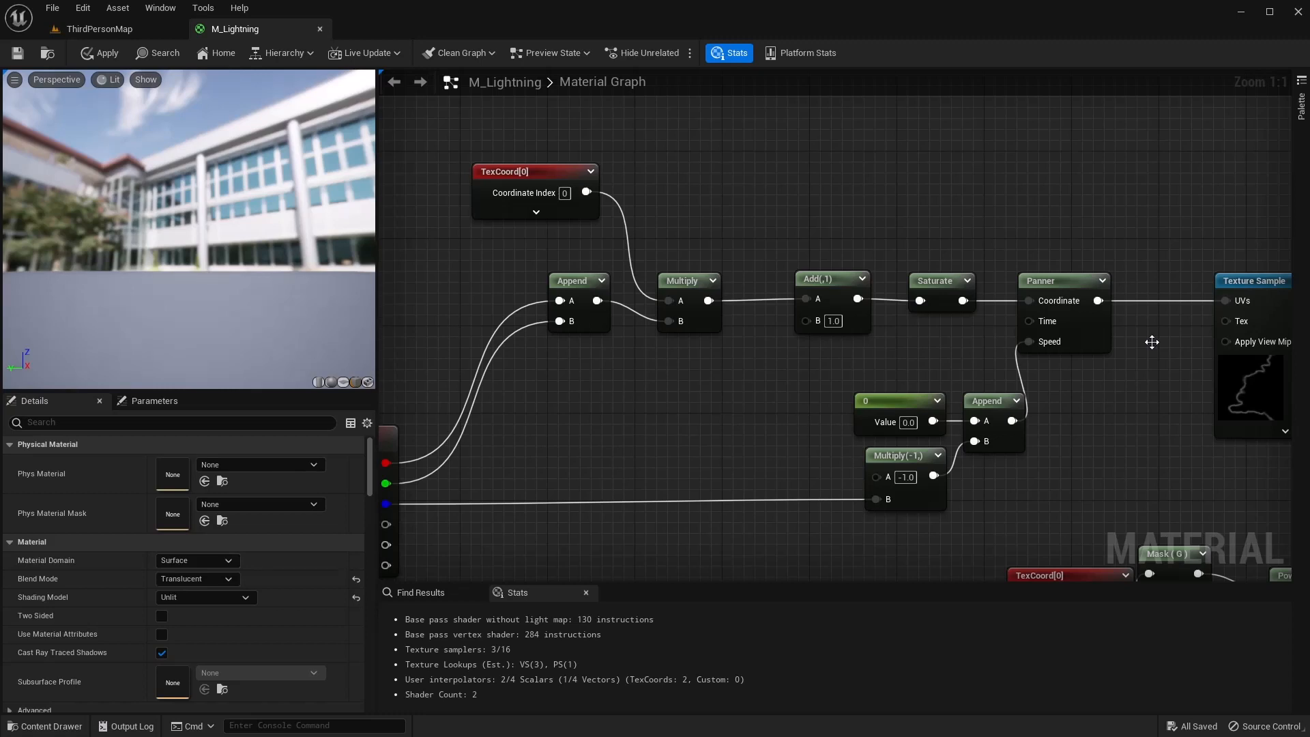
# Add a Texture Sample node using the Smoke texture in the empty area below the Dynamic Parameter node
pyautogui.moveTo(641, 397); pyautogui.dragTo(723, 273, button='right')
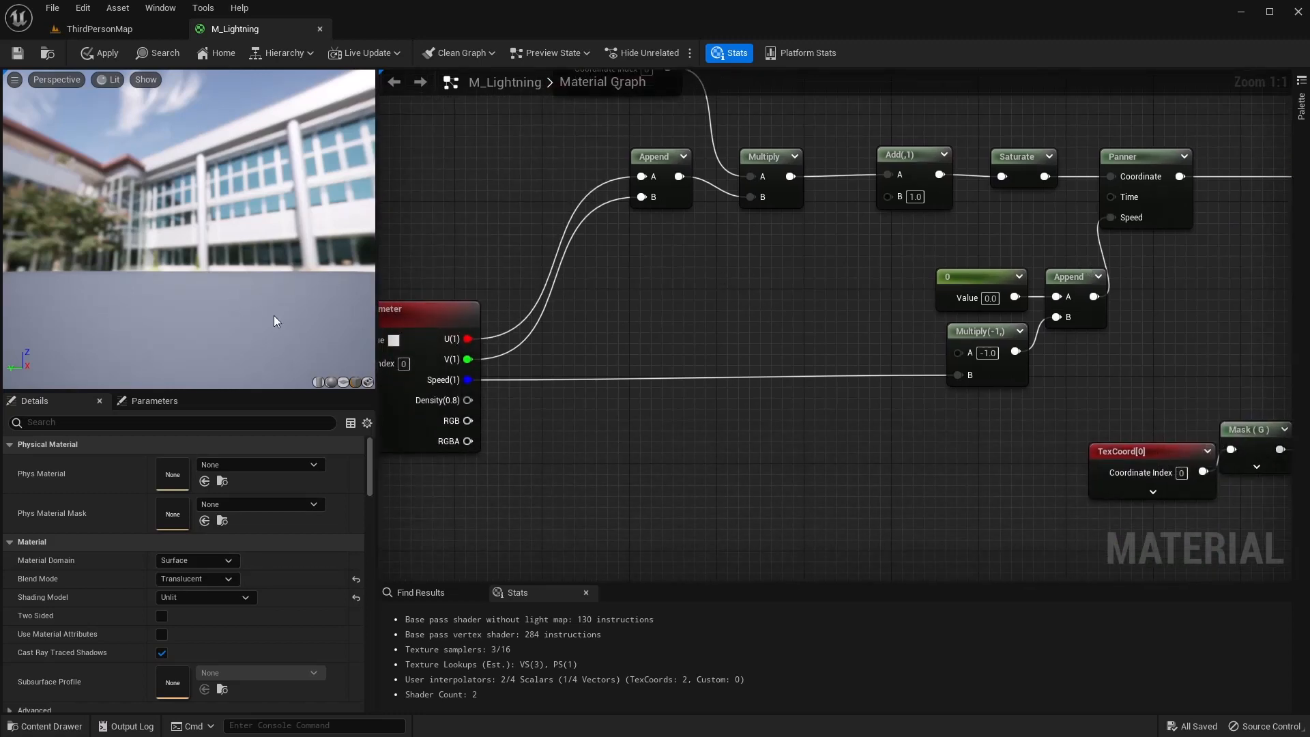
pyautogui.moveTo(828, 244); pyautogui.dragTo(796, 334, button='right')
pyautogui.rightClick(641, 415)
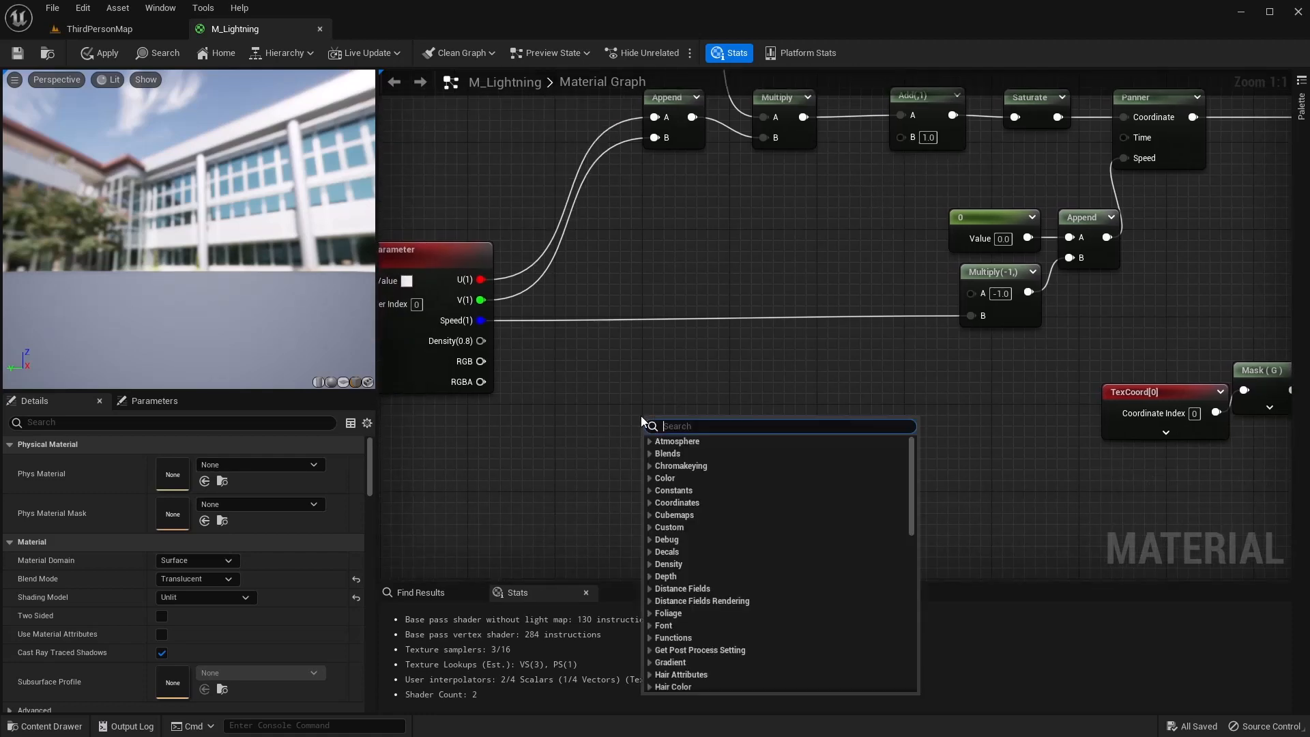
pyautogui.write('texture')
pyautogui.press('Return')
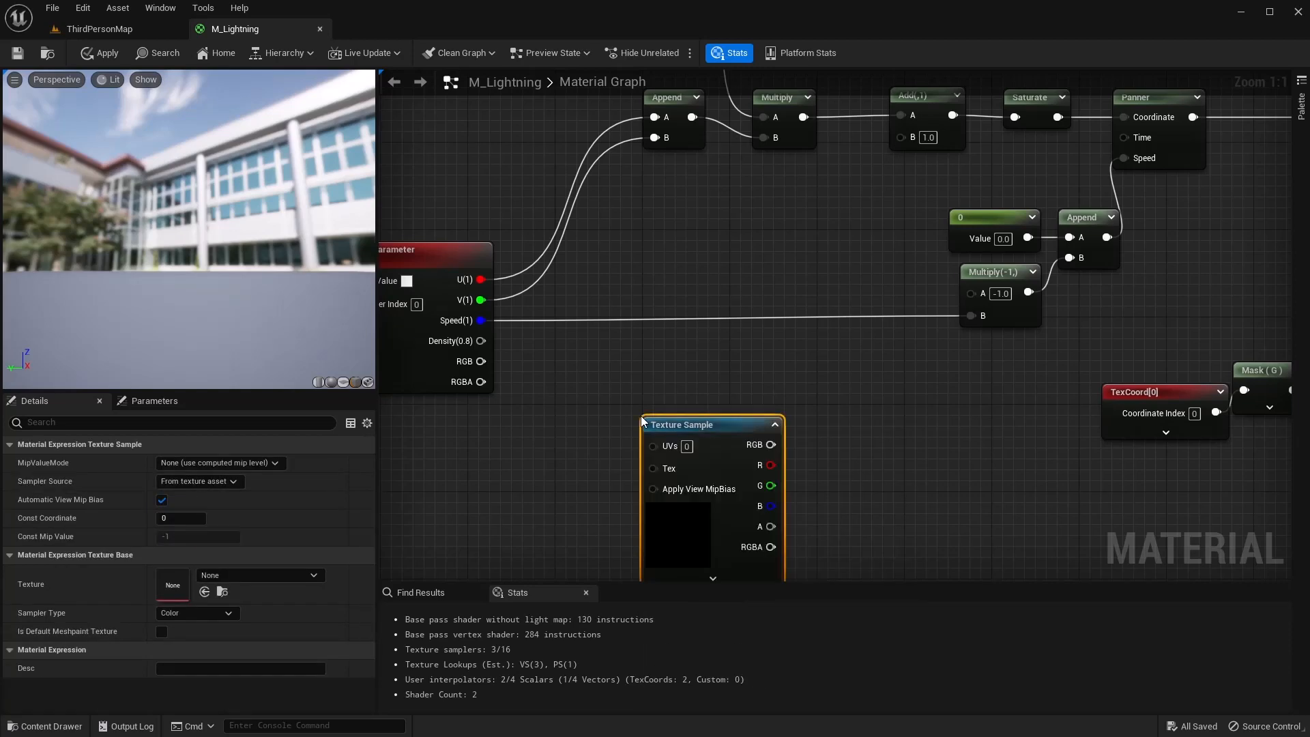
pyautogui.click(264, 577)
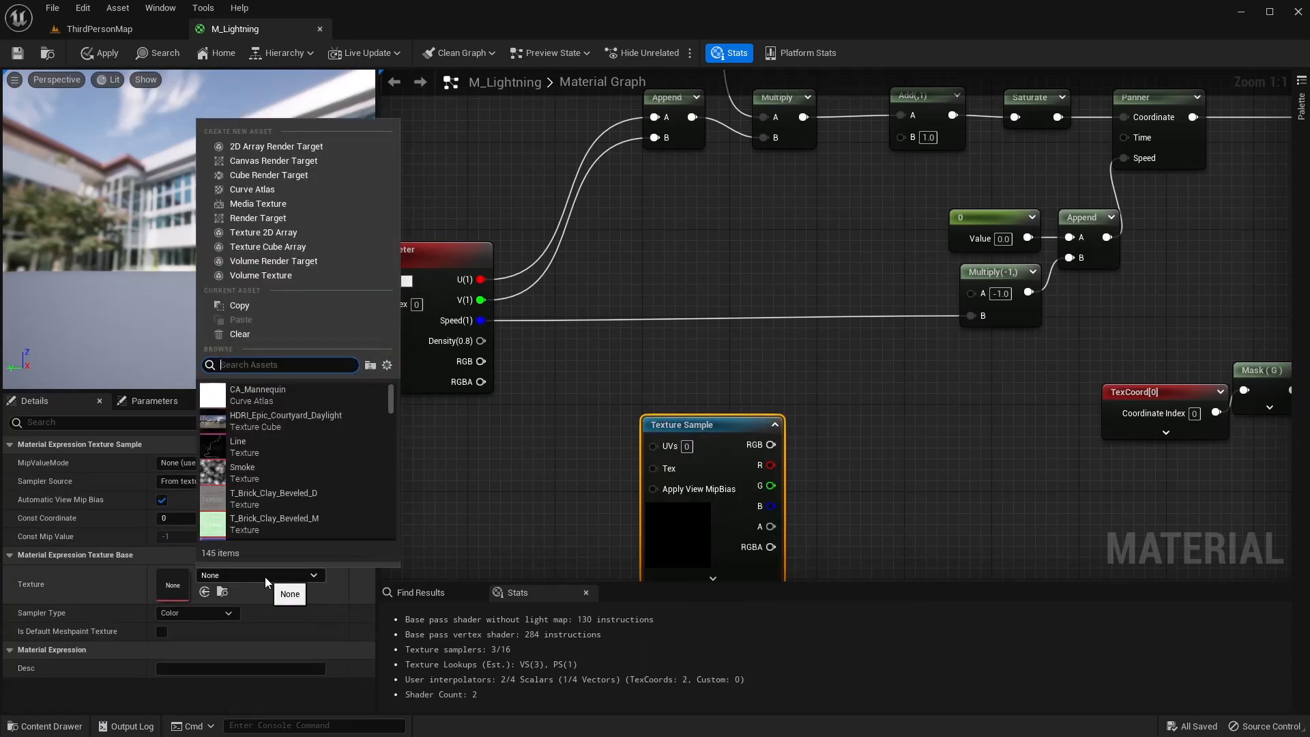
pyautogui.click(275, 479)
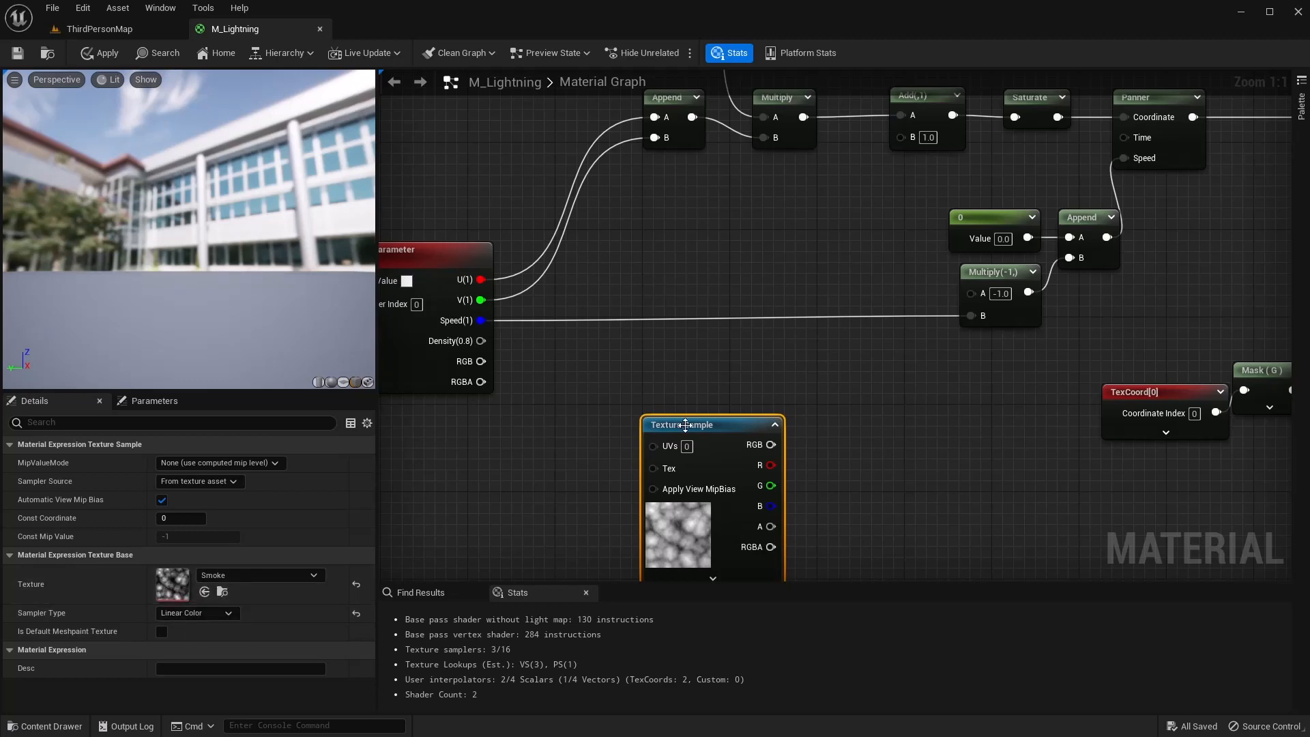
pyautogui.moveTo(685, 425); pyautogui.dragTo(588, 425)
pyautogui.moveTo(859, 459); pyautogui.dragTo(814, 381, button='right')
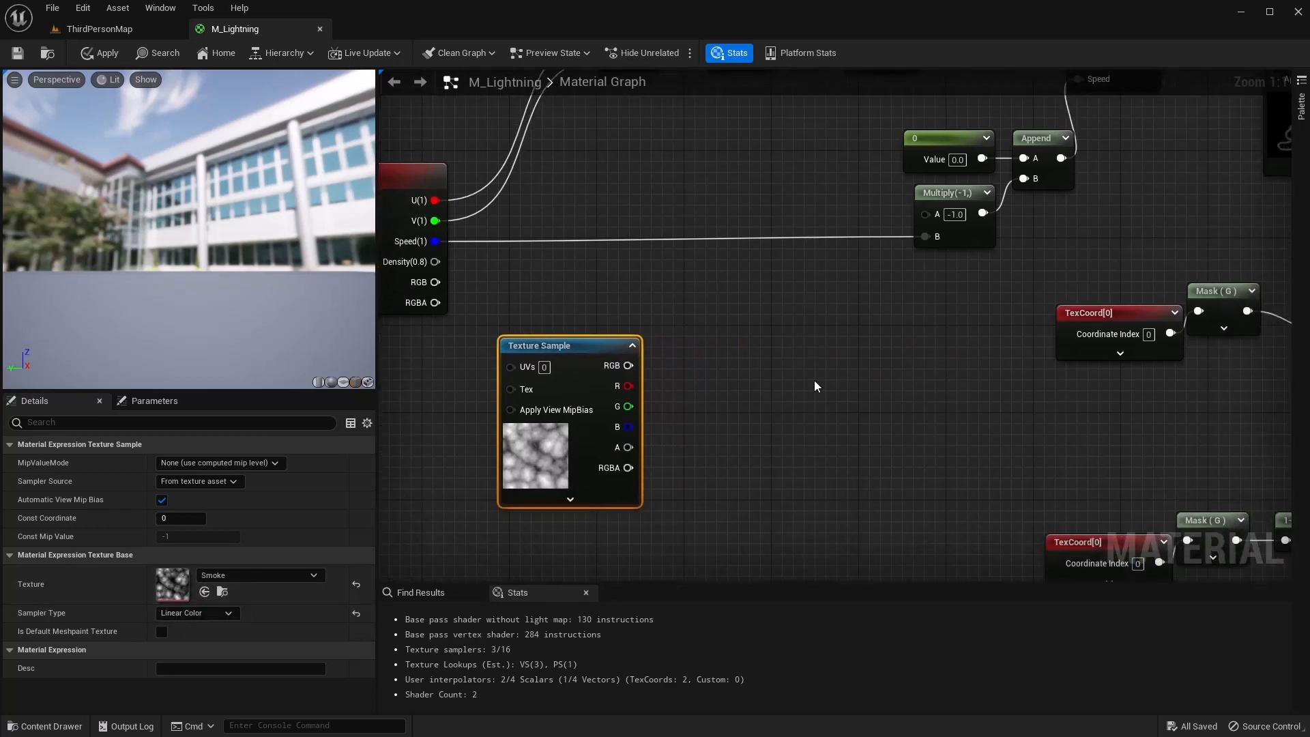
pyautogui.moveTo(628, 386); pyautogui.dragTo(679, 389)
pyautogui.write('mul')
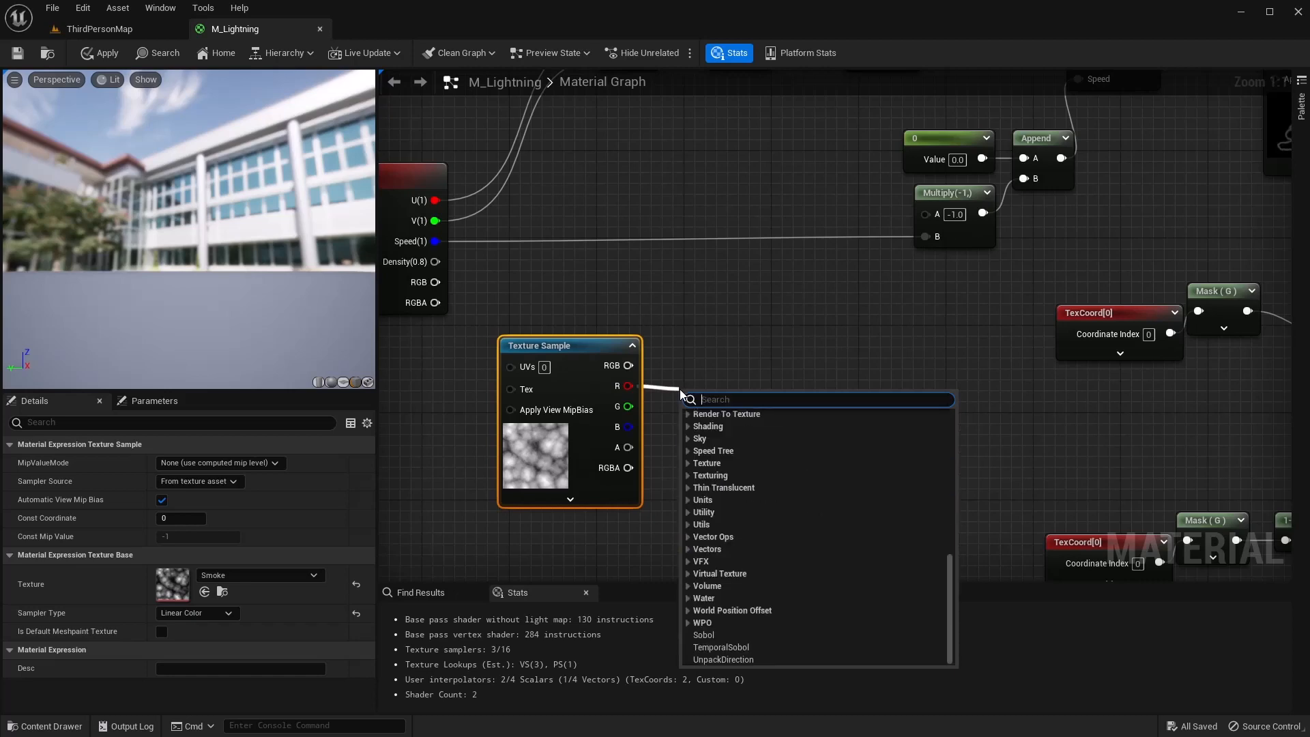
pyautogui.press('Return')
pyautogui.press('Delete')
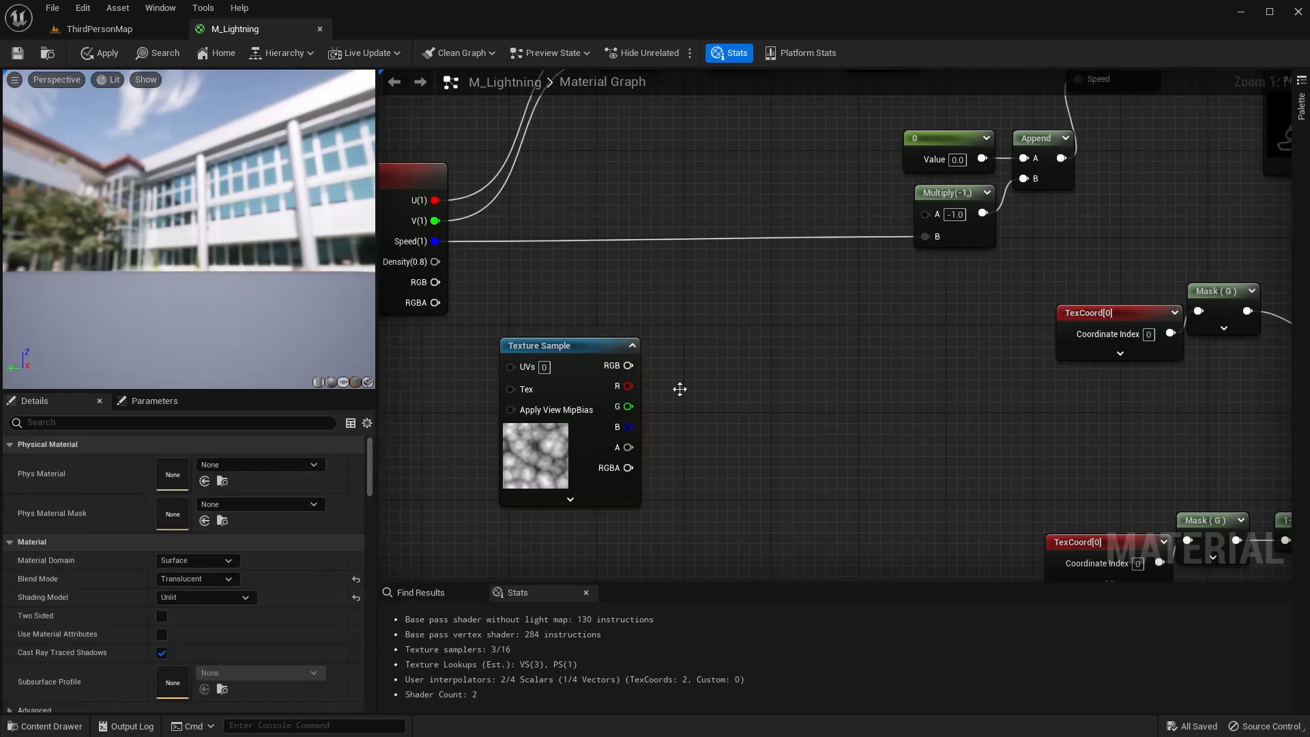
# Feed the new smoke sample's R output through a Multiply node with B set to 0.2 into the Add node's B input
pyautogui.moveTo(628, 386); pyautogui.dragTo(694, 387)
pyautogui.write('multiply')
pyautogui.press('Return')
pyautogui.click(724, 421)
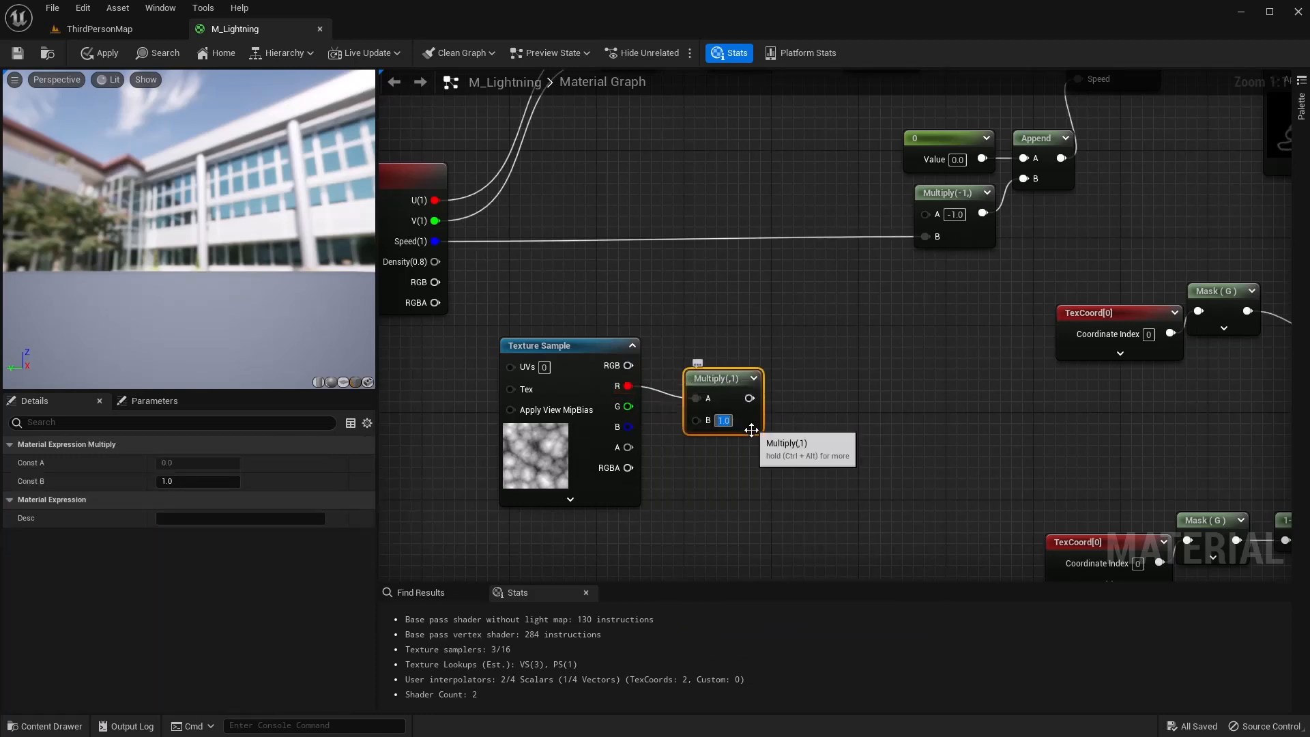
pyautogui.write('0.2')
pyautogui.press('Return')
pyautogui.moveTo(818, 282); pyautogui.dragTo(607, 402, button='right')
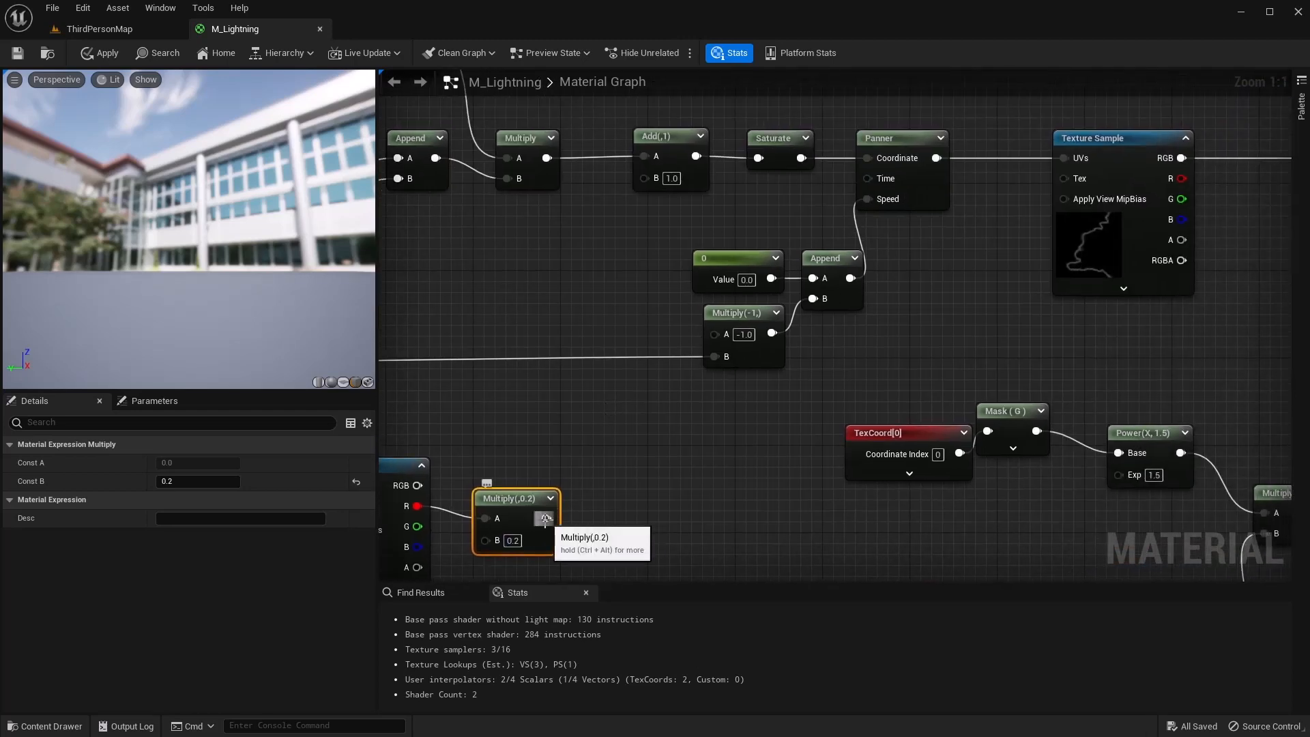
pyautogui.moveTo(546, 518); pyautogui.dragTo(644, 178)
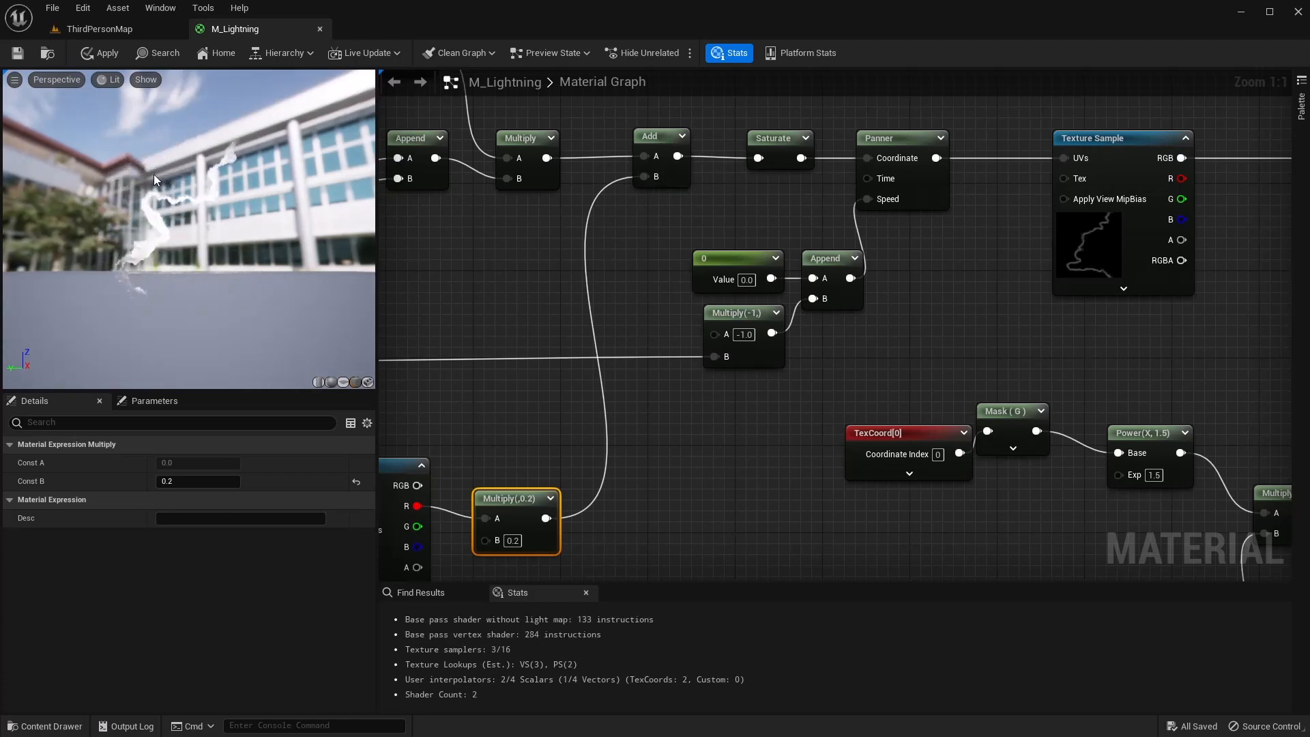
# Try 0.1, 0, 5, 4, 3, 2, 0.5 and 0.3 as the smoke Multiply's B value, ending at 0.2
pyautogui.moveTo(579, 507); pyautogui.dragTo(678, 386, button='right')
pyautogui.click(612, 419)
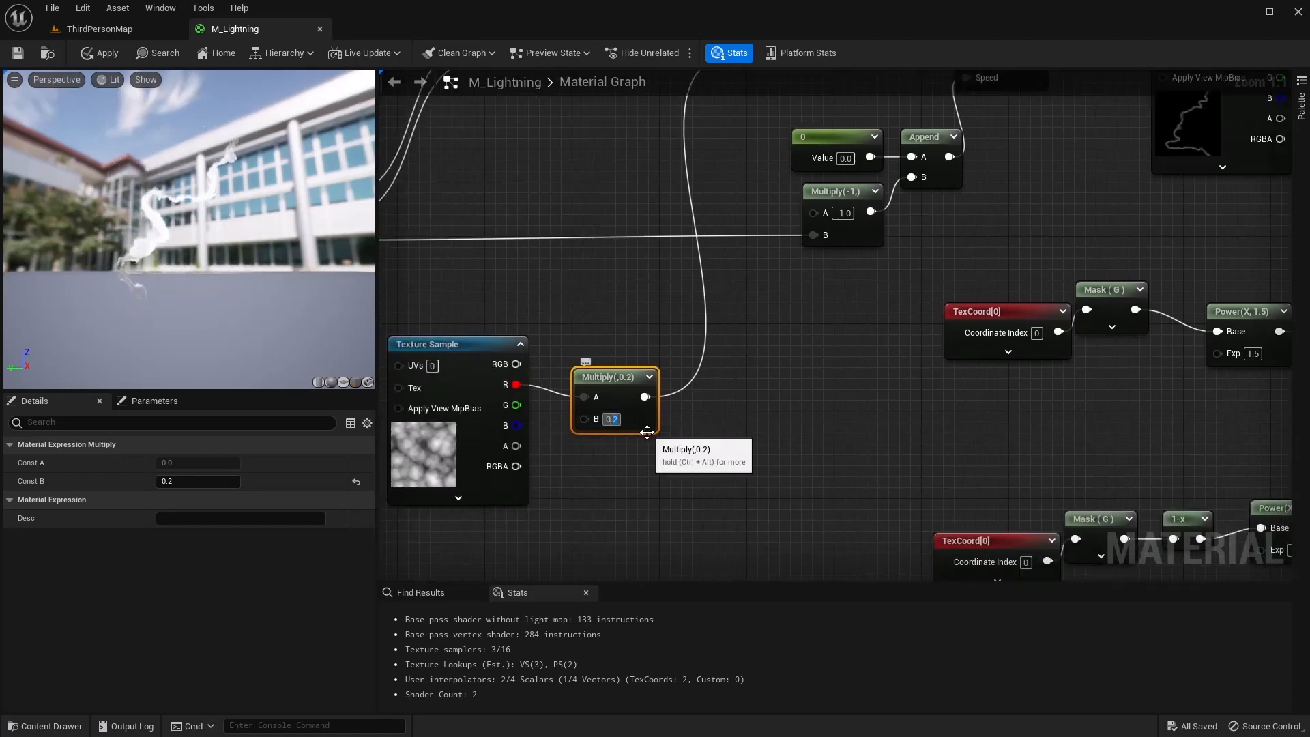
pyautogui.write('0.1')
pyautogui.press('Return')
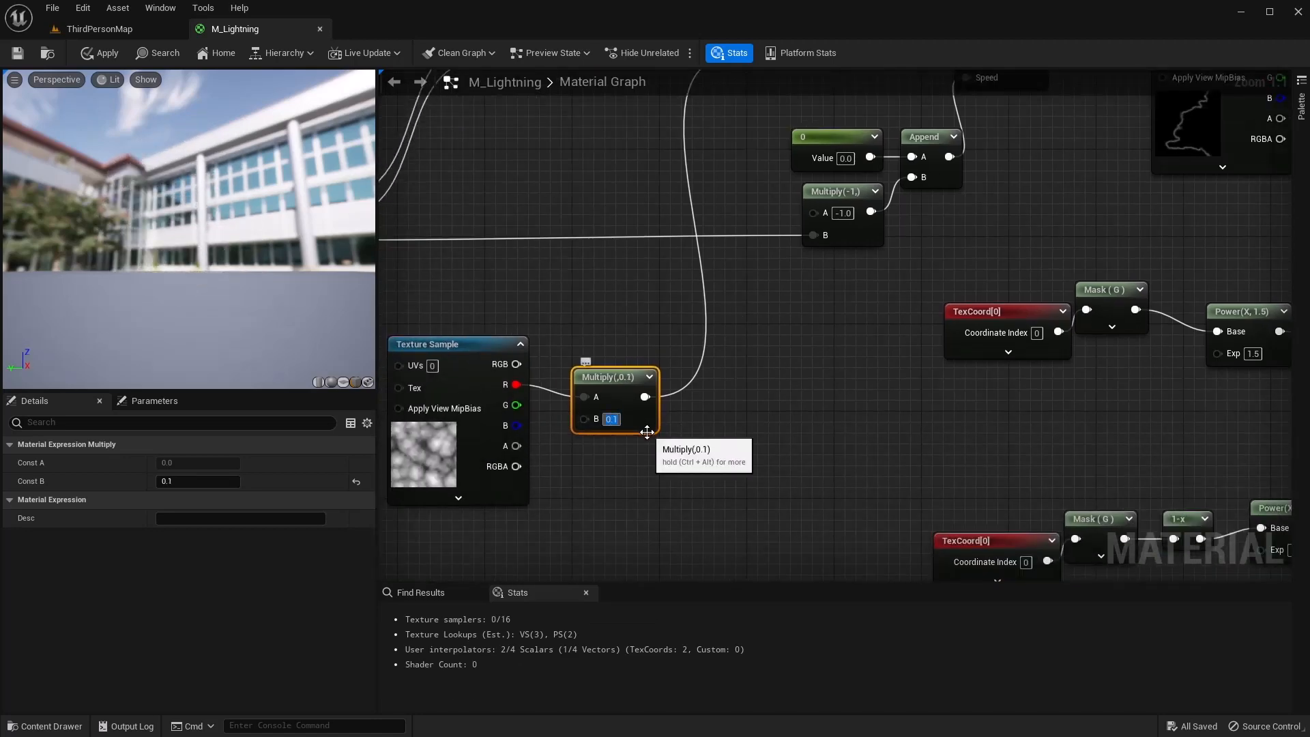
pyautogui.write('0')
pyautogui.press('Return')
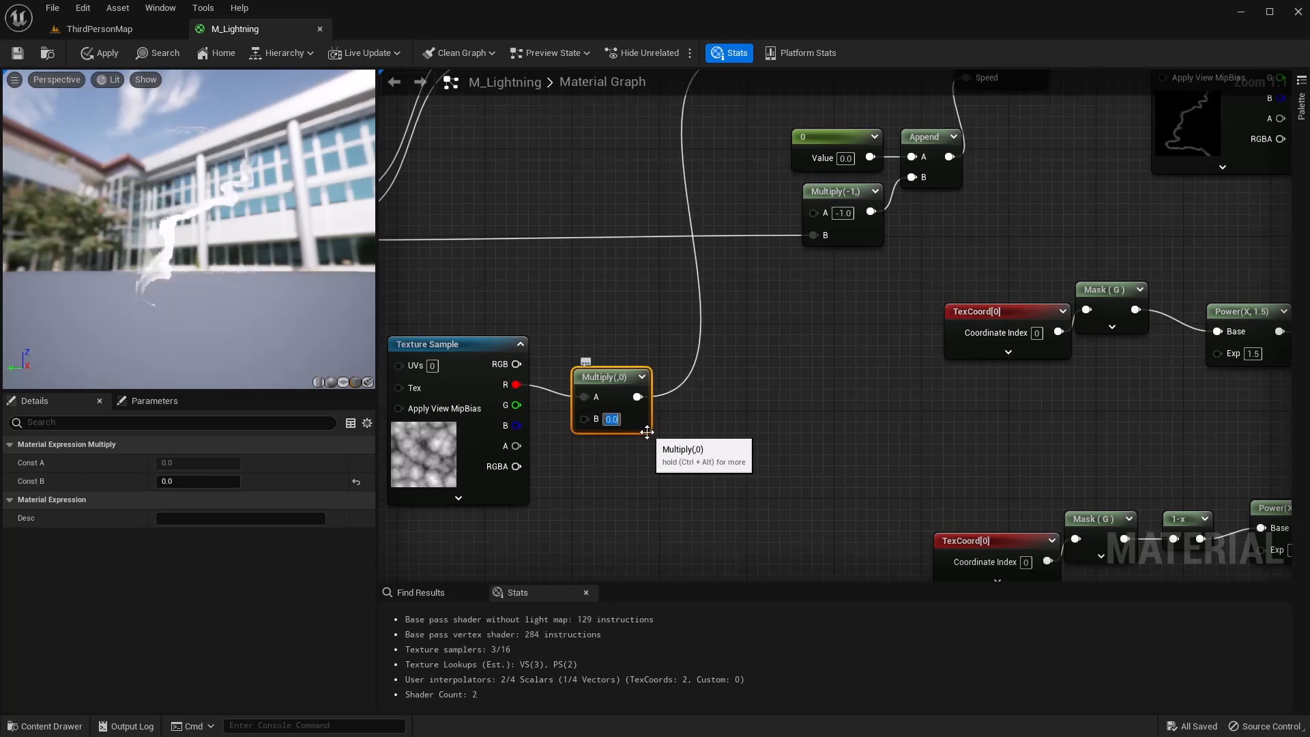
pyautogui.write('5')
pyautogui.press('Return')
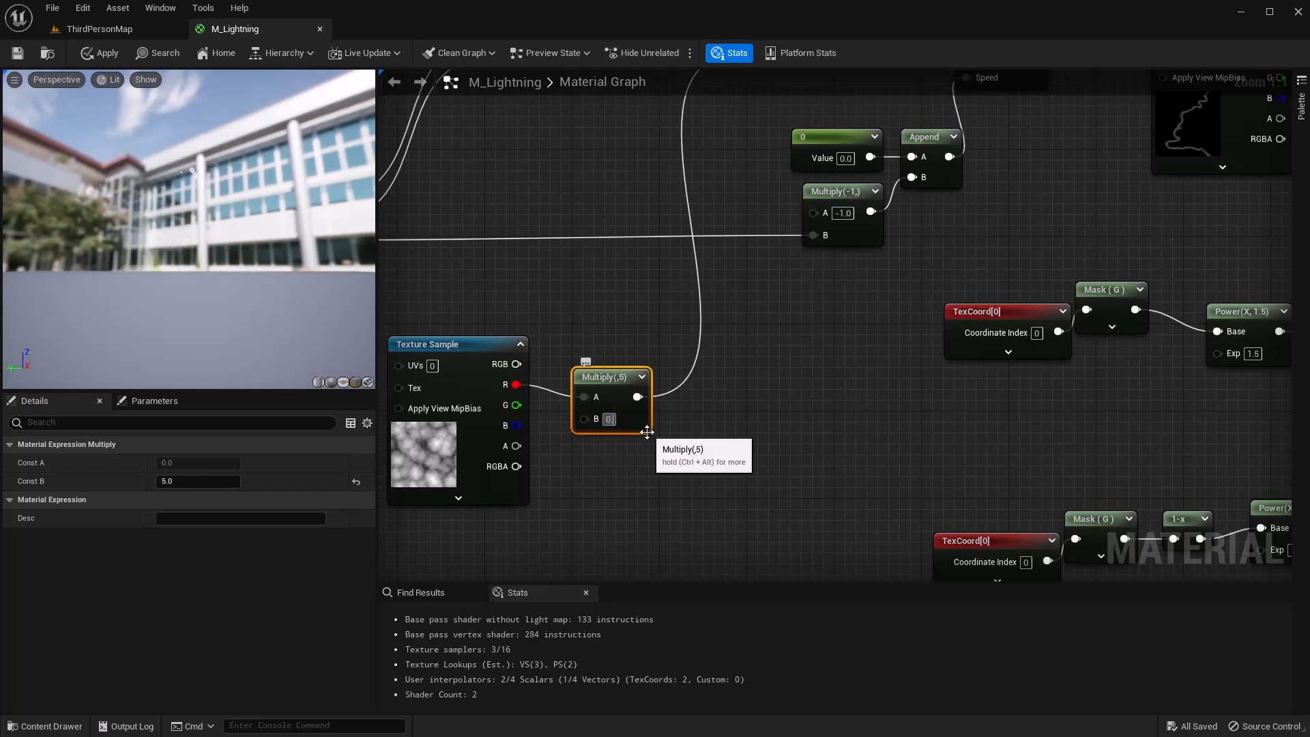
pyautogui.write('4')
pyautogui.press('Return')
pyautogui.write('3')
pyautogui.press('Return')
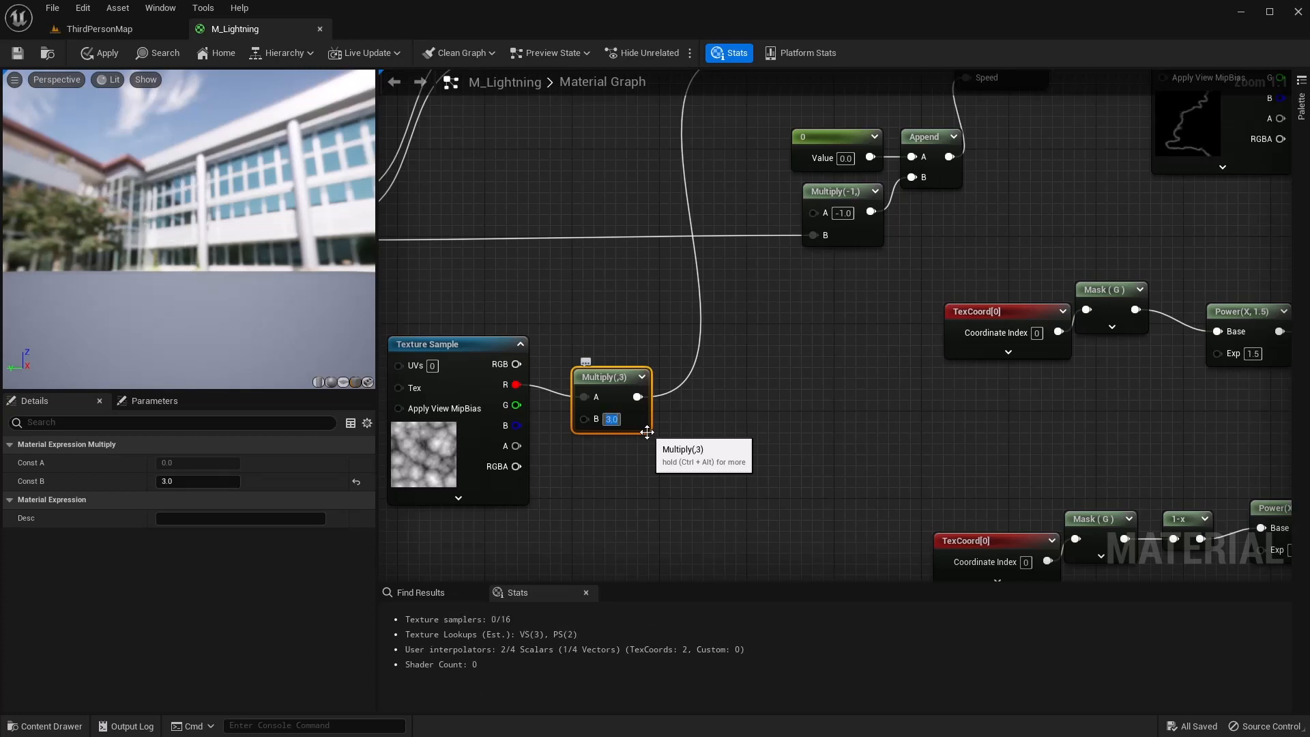
pyautogui.write('2')
pyautogui.press('Return')
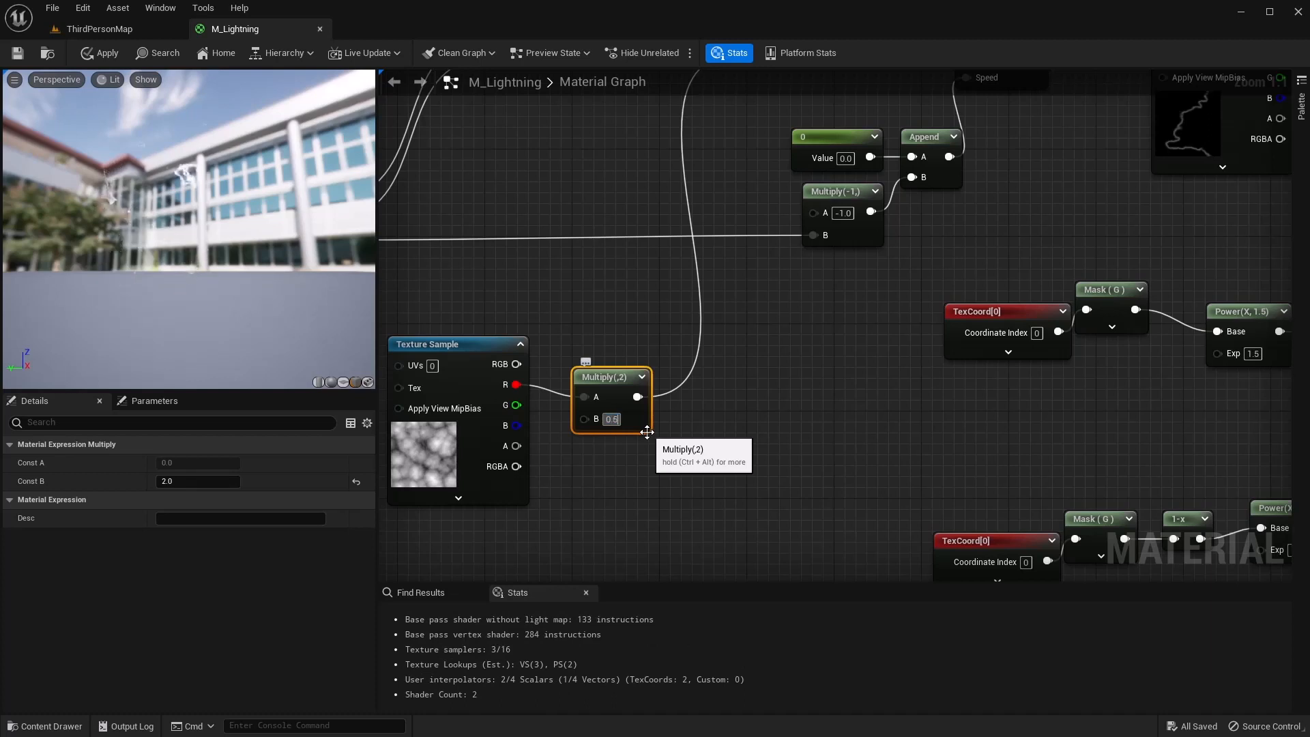
pyautogui.write('0.5')
pyautogui.press('Return')
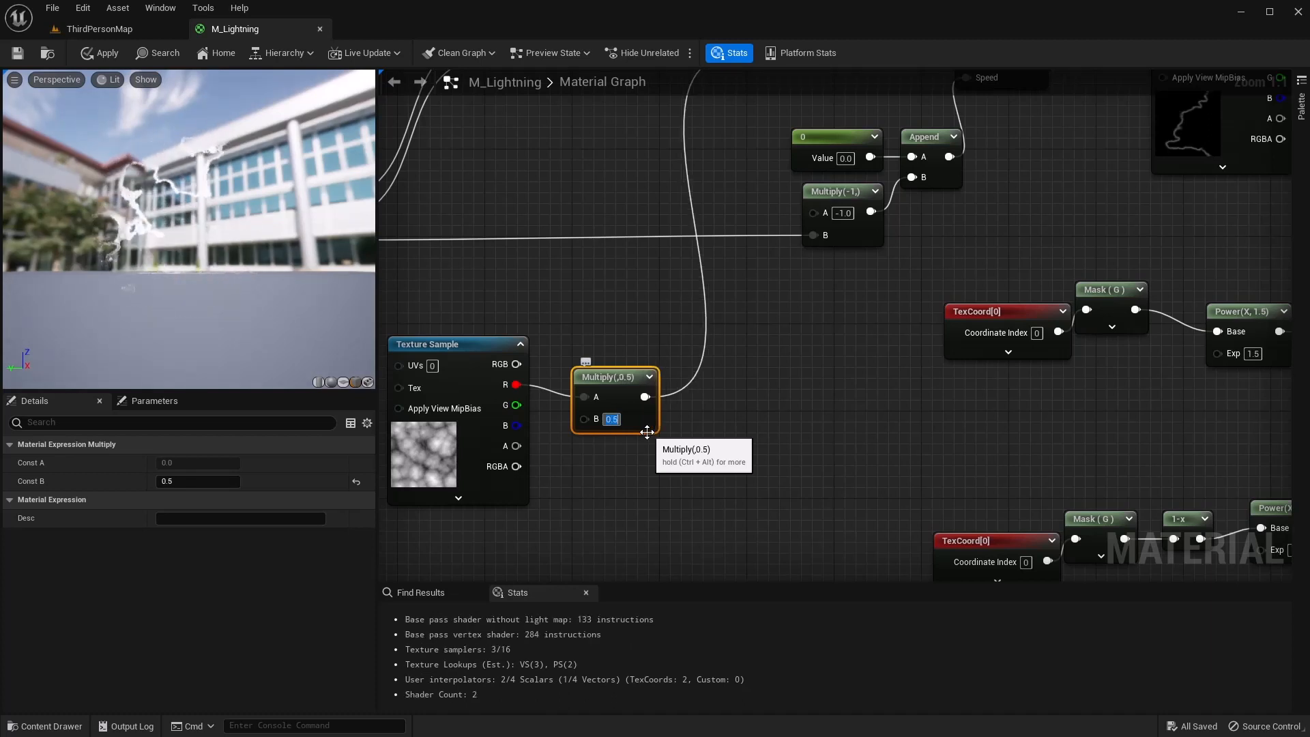
pyautogui.write('0.3')
pyautogui.press('Return')
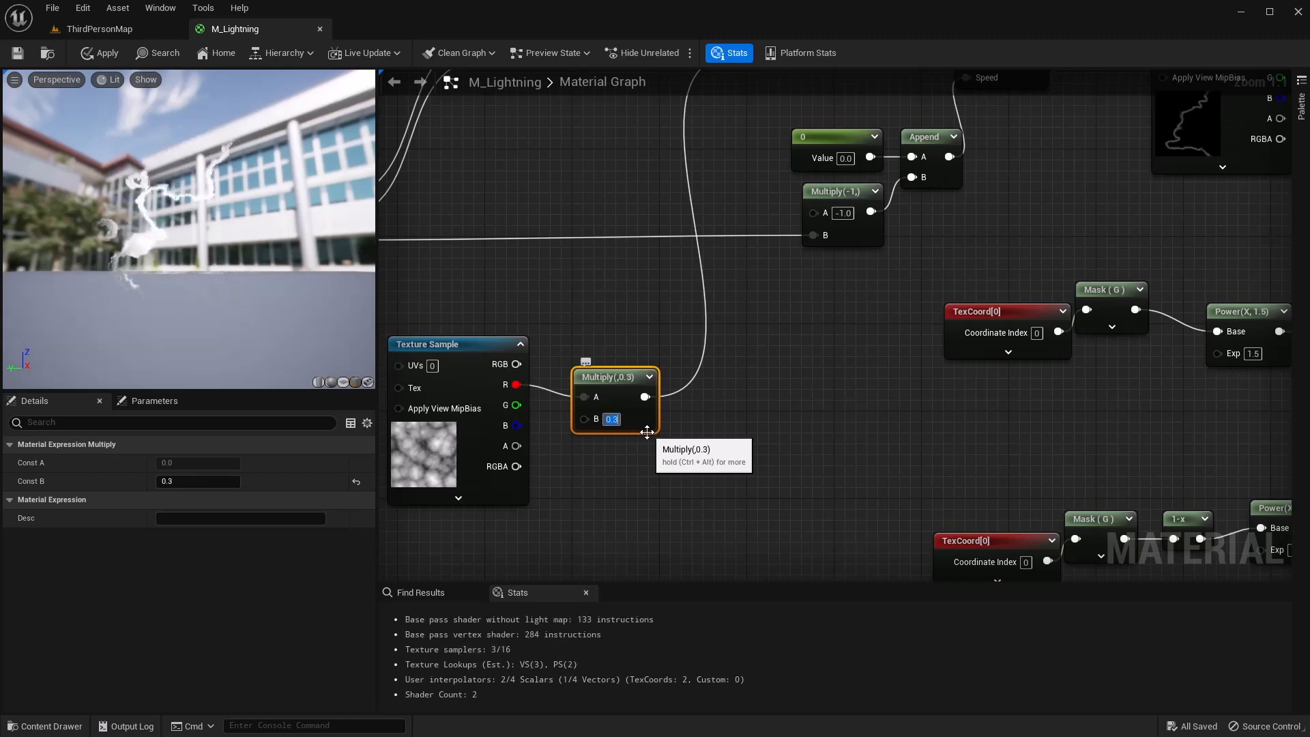
pyautogui.write('0.2')
pyautogui.press('Return')
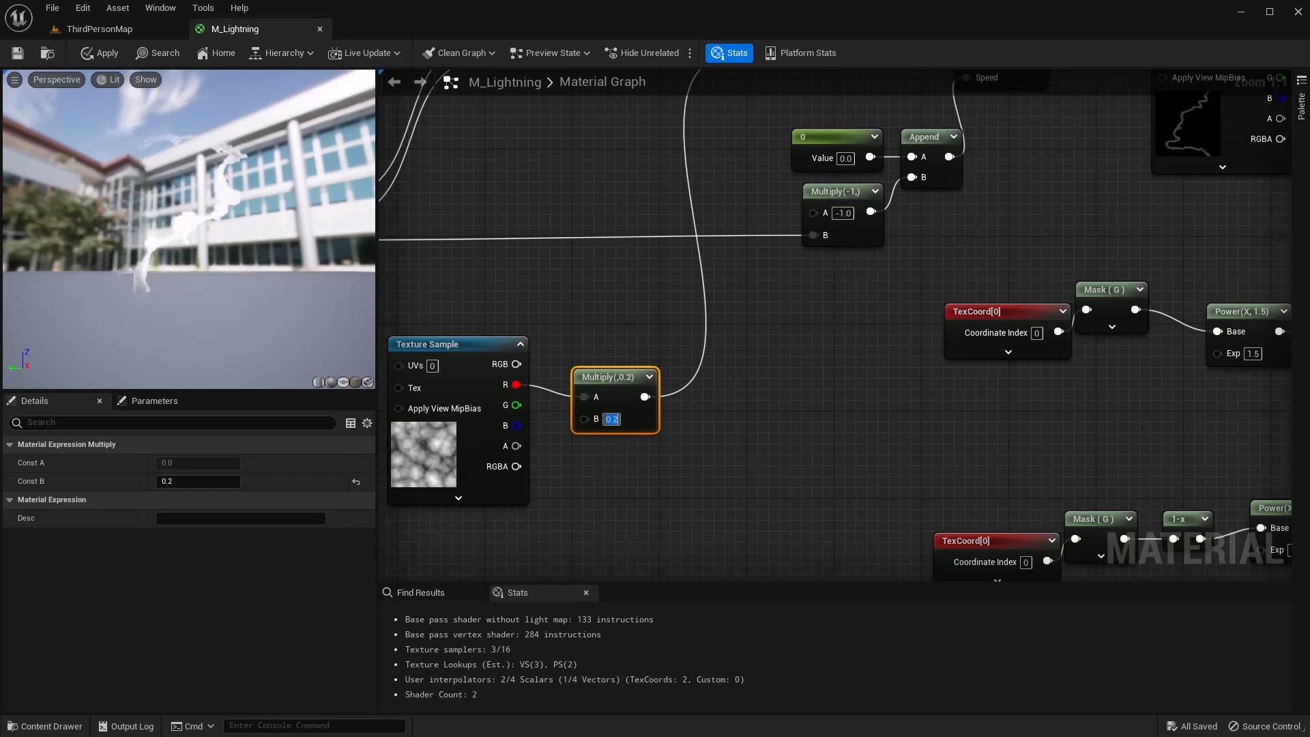
# Add a Panner node feeding the UVs of the new smoke Texture Sample and place it in front of that sample
pyautogui.moveTo(514, 389); pyautogui.dragTo(743, 359, button='right')
pyautogui.moveTo(694, 315); pyautogui.dragTo(716, 327)
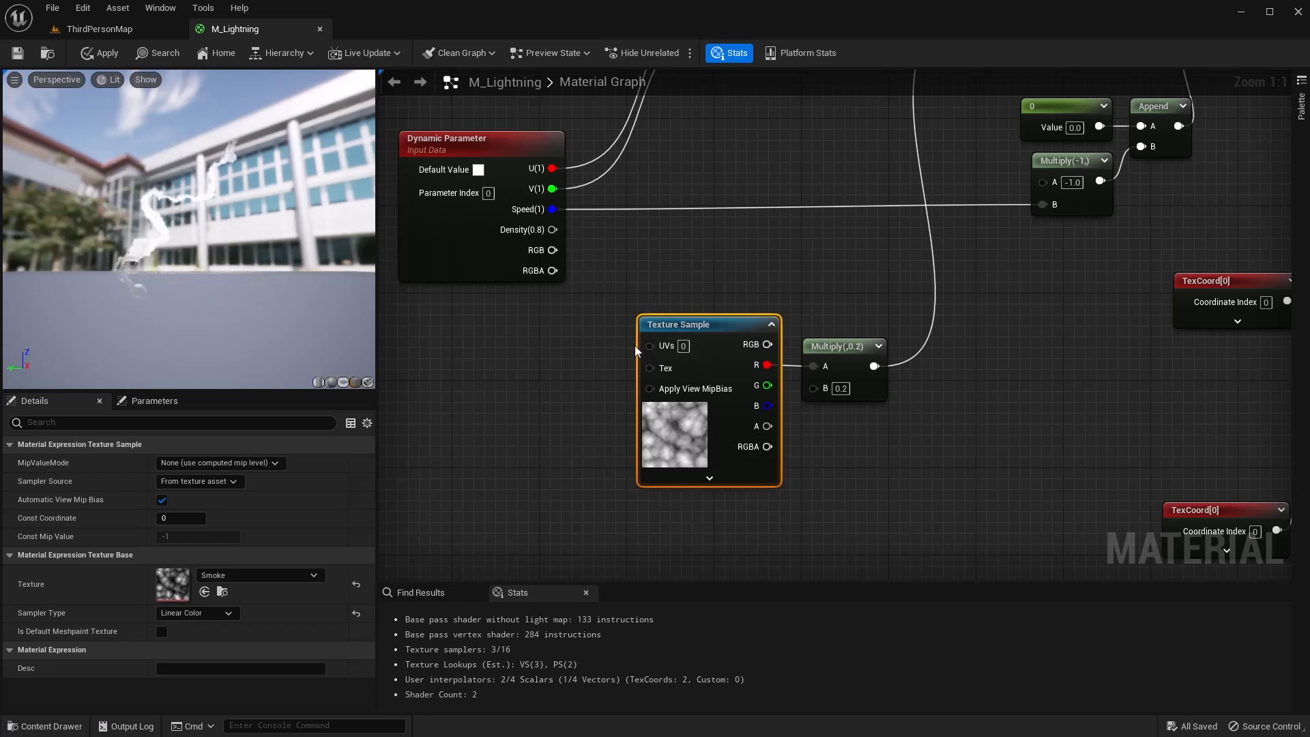
pyautogui.rightClick(581, 350)
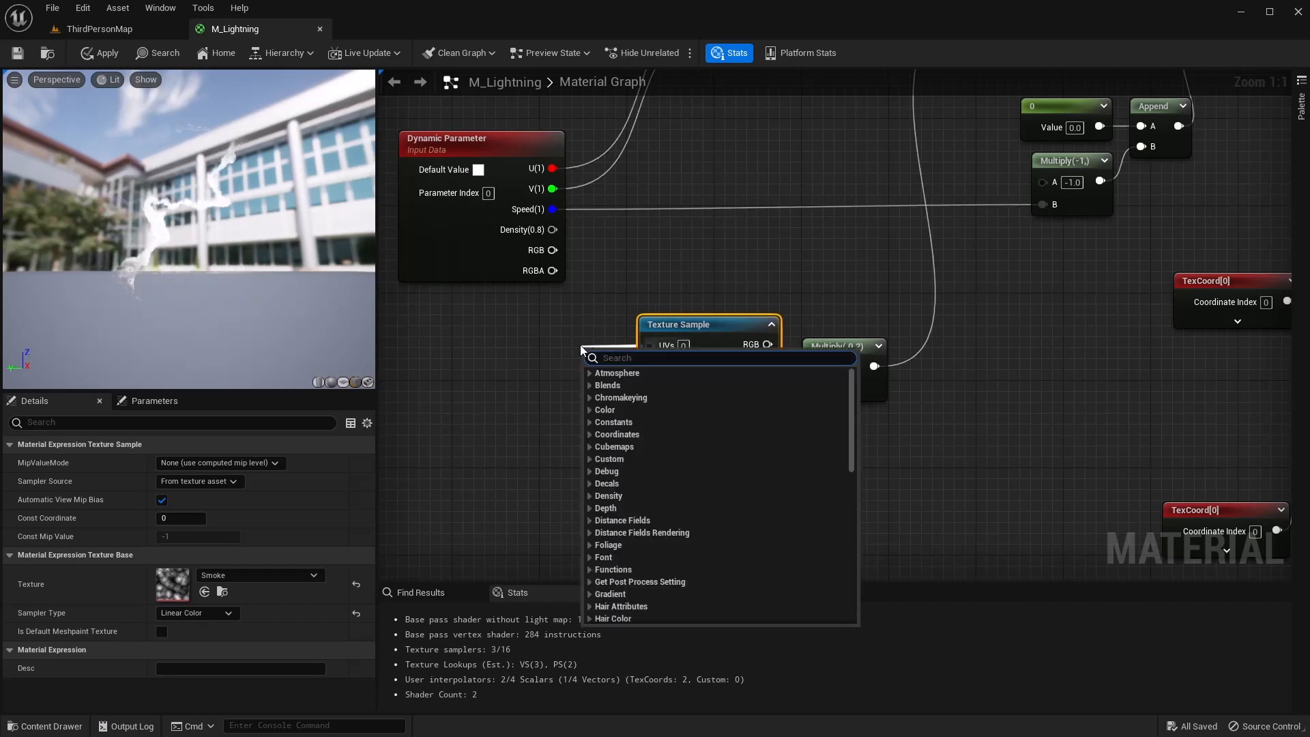
pyautogui.write('panner')
pyautogui.press('Return')
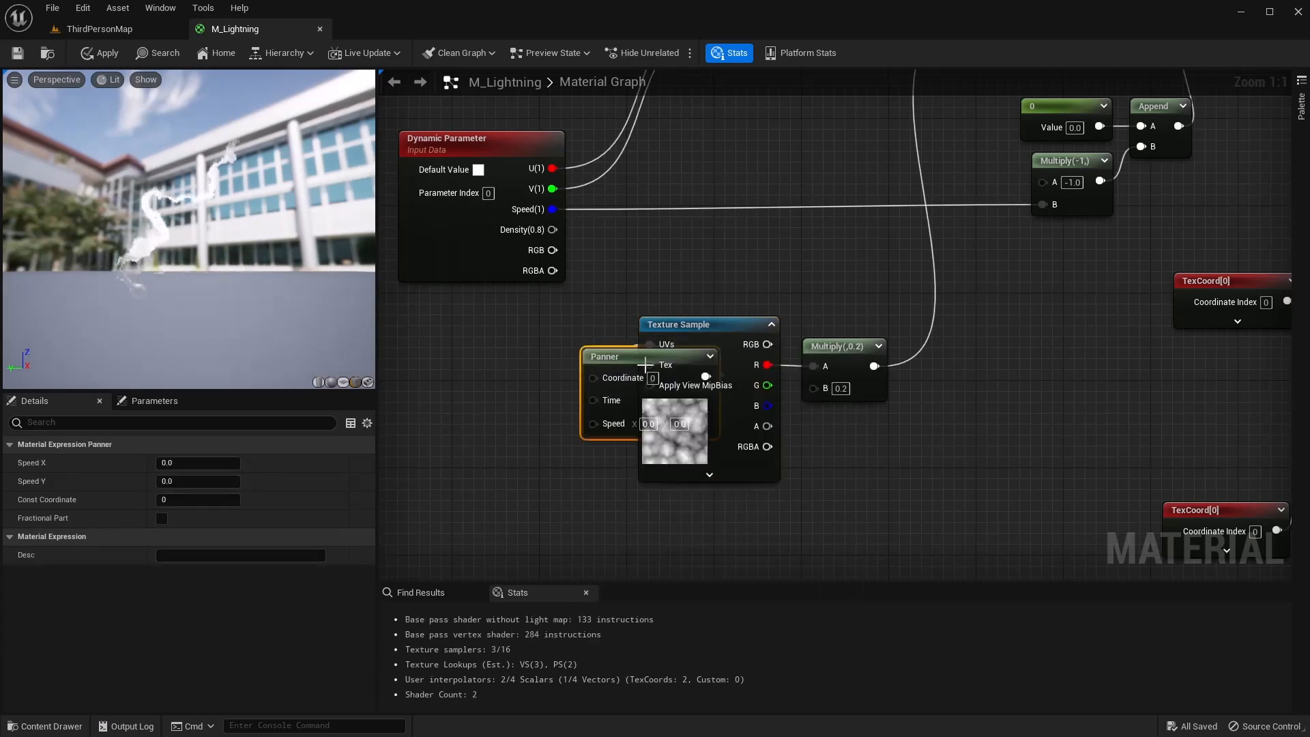
pyautogui.moveTo(621, 358); pyautogui.dragTo(515, 316)
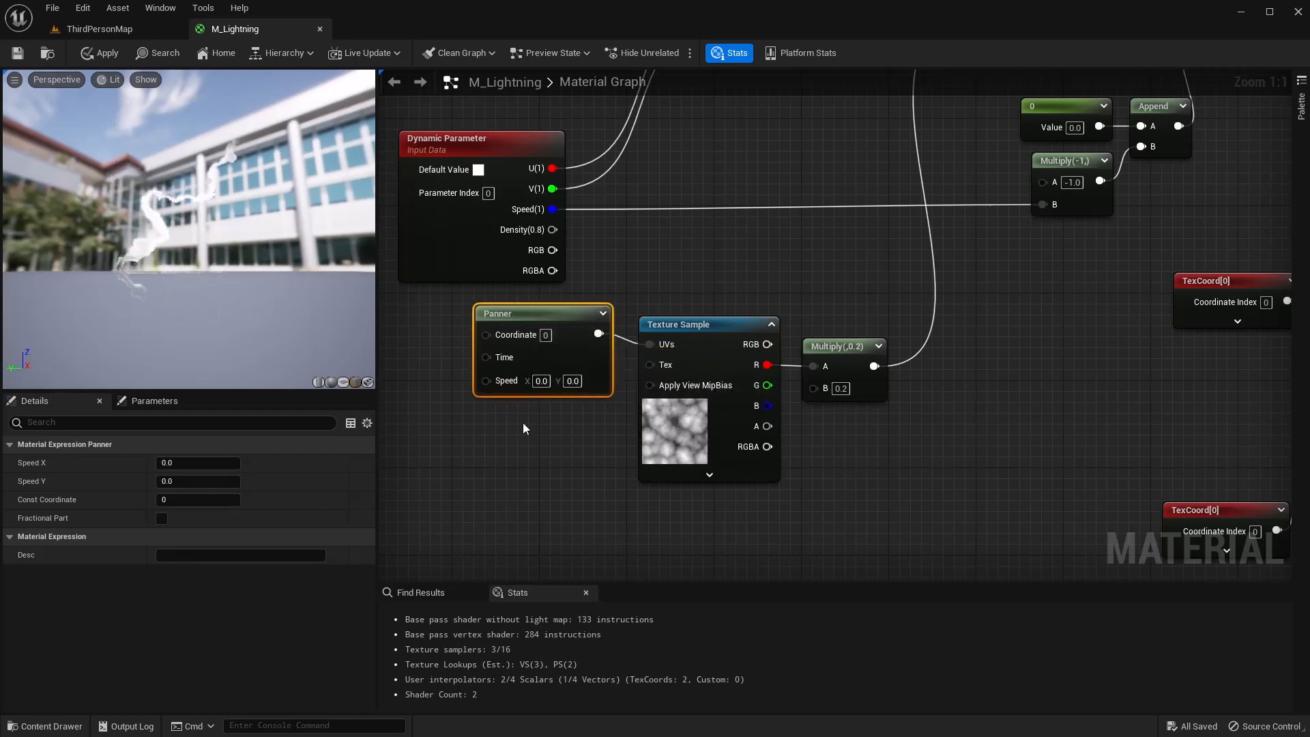
pyautogui.moveTo(523, 424); pyautogui.dragTo(812, 404, button='right')
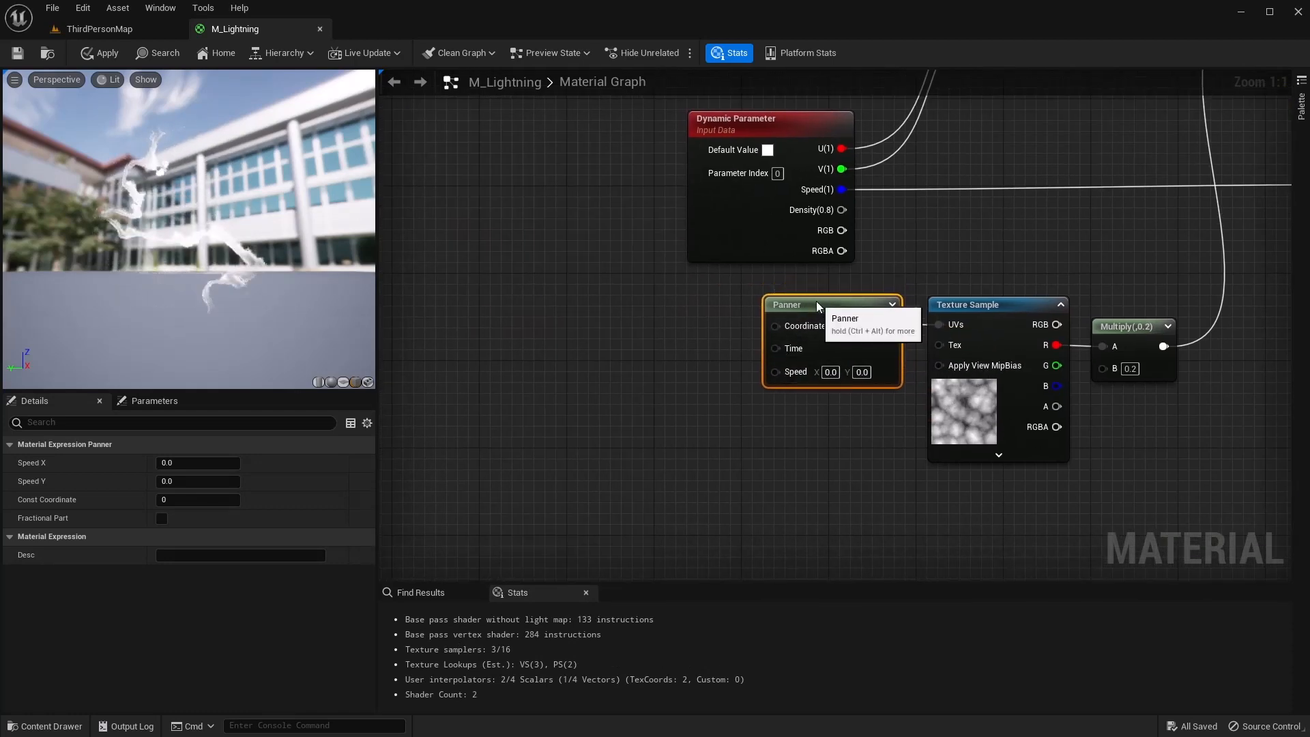
# Add an AppendVector node feeding the Speed input of the new smoke Panner
pyautogui.moveTo(775, 372); pyautogui.dragTo(741, 415)
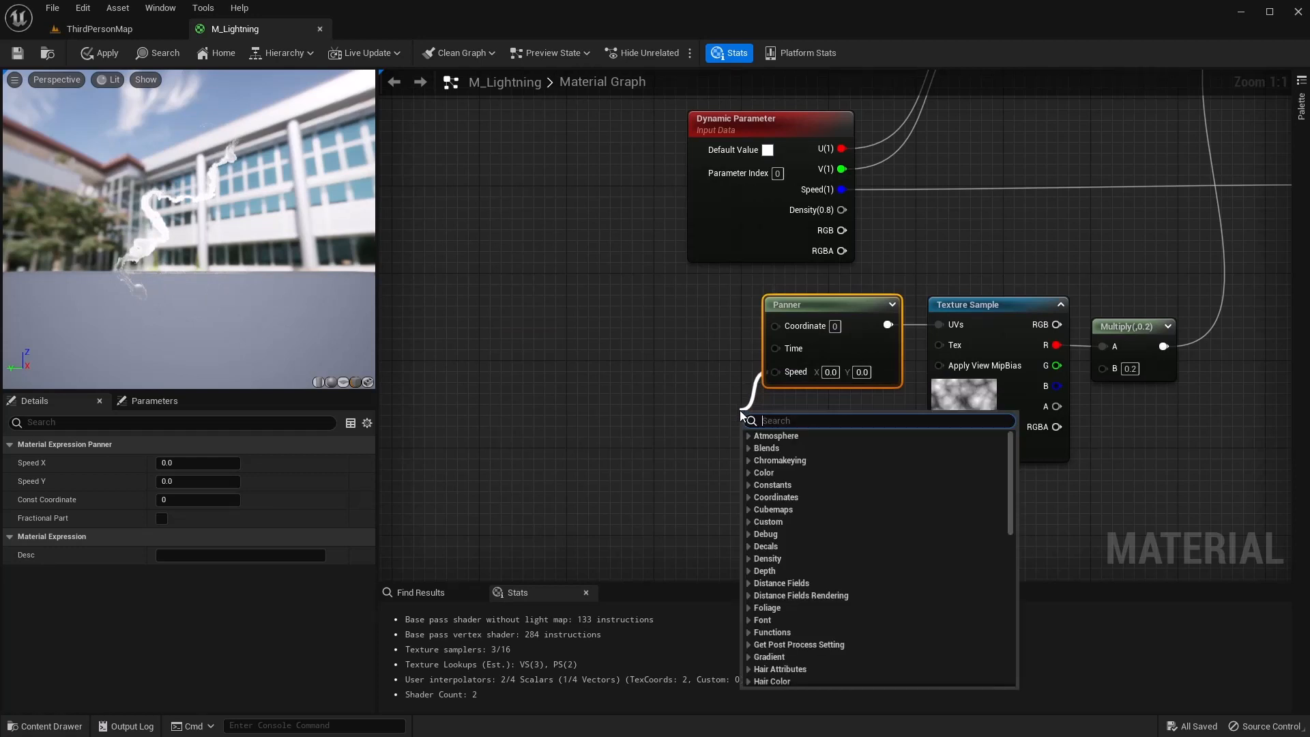
pyautogui.write('appen')
pyautogui.press('Down')
pyautogui.press('Down')
pyautogui.press('Down')
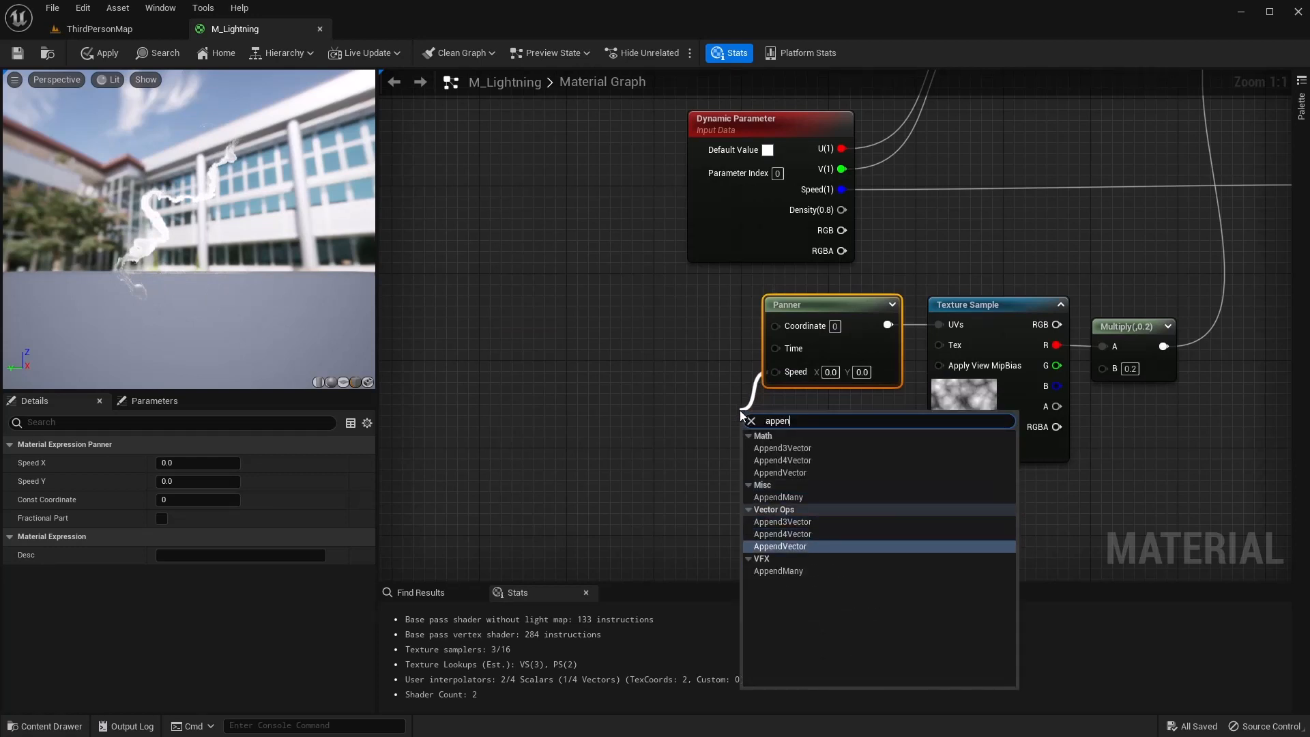
pyautogui.press('Return')
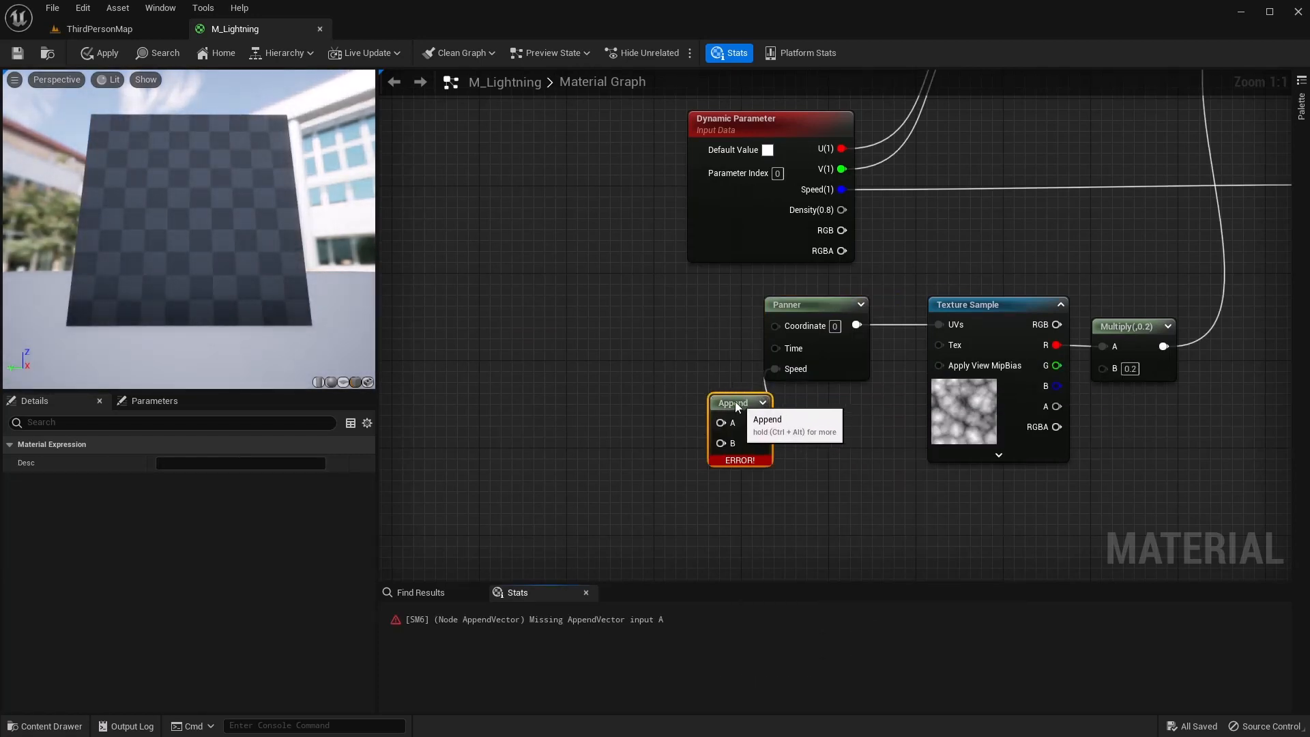
# Add a Constant node of value 0 feeding the B input of the smoke Panner's Append node
pyautogui.moveTo(838, 506); pyautogui.dragTo(966, 475, button='right')
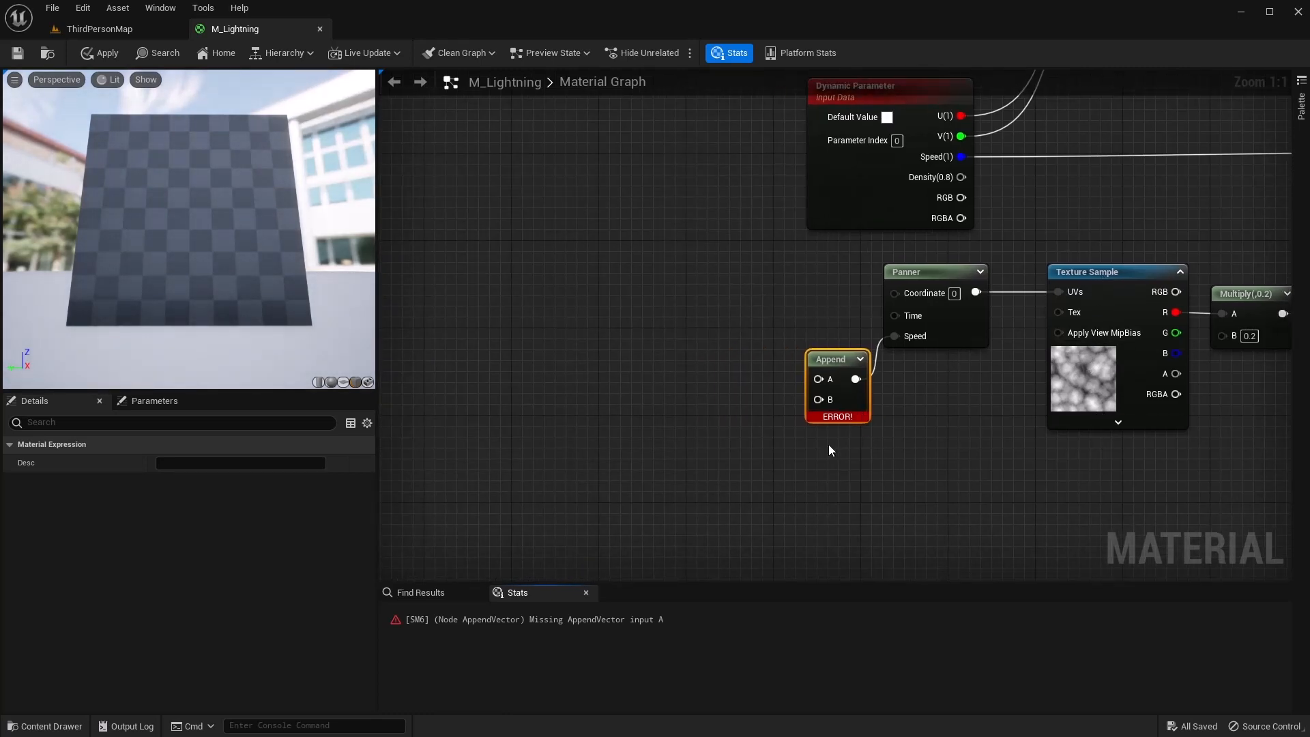
pyautogui.moveTo(818, 399); pyautogui.dragTo(756, 437)
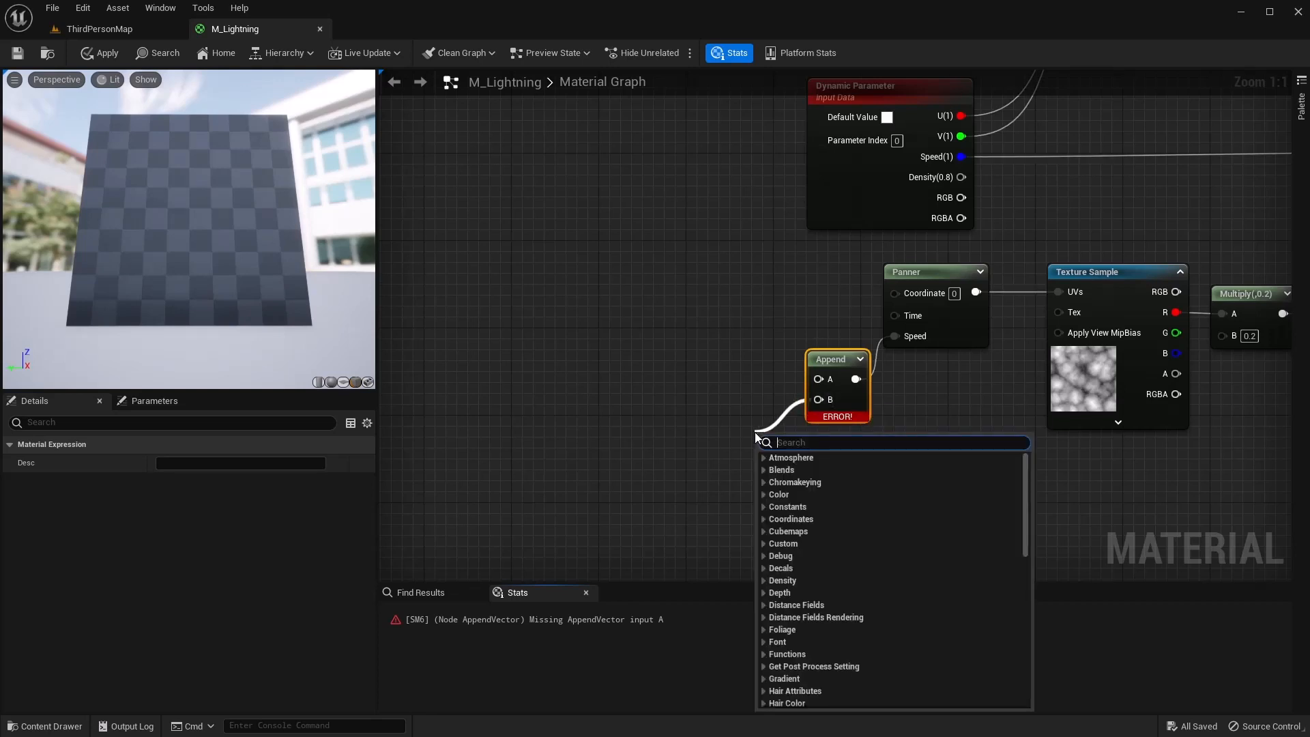
pyautogui.write('const')
pyautogui.press('Return')
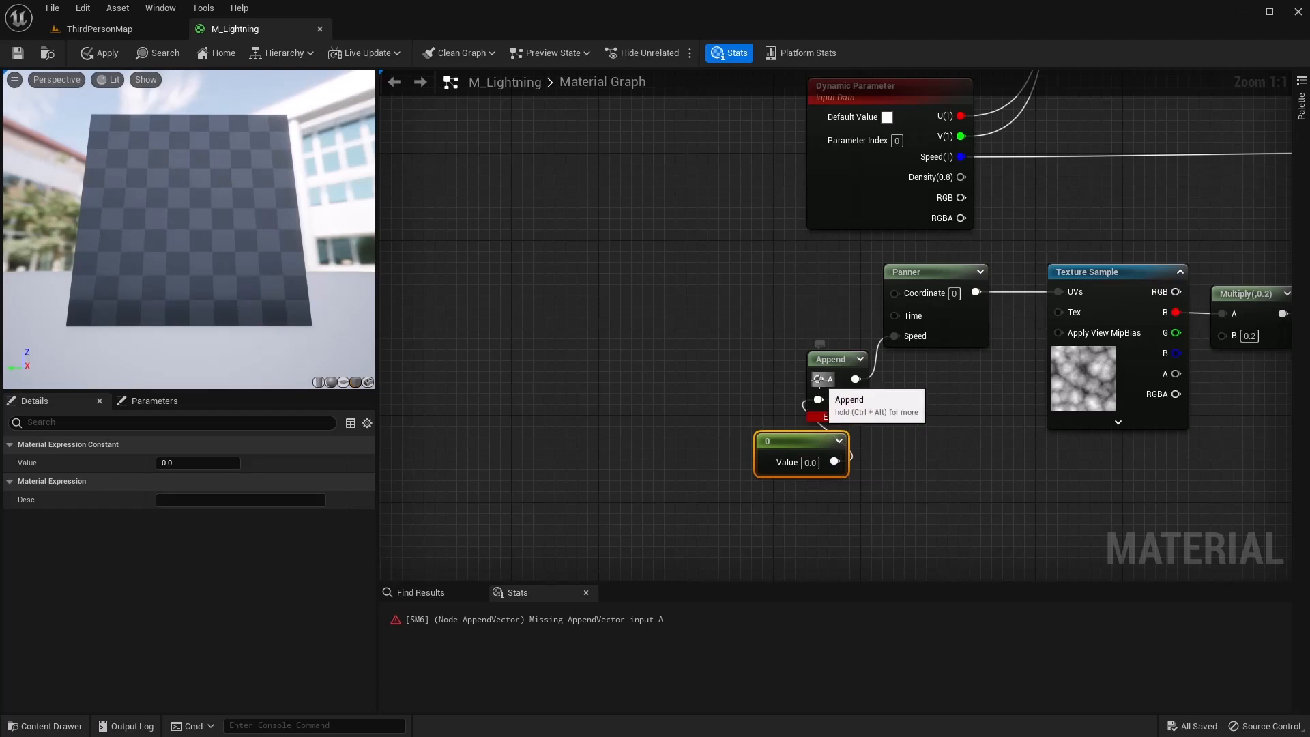
# Add a Multiply node feeding the A input of the smoke Panner's Append node and place it in front of that Append
pyautogui.moveTo(818, 379); pyautogui.dragTo(739, 371)
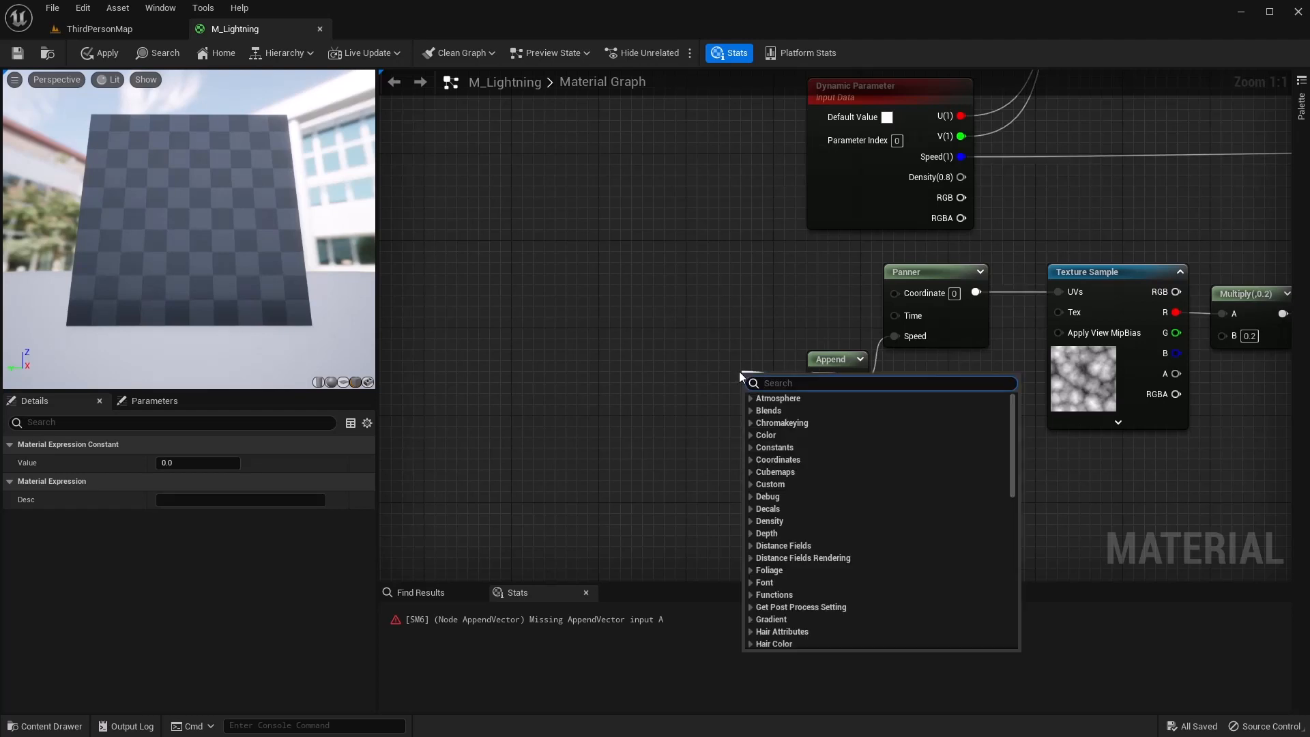
pyautogui.write('multiply')
pyautogui.press('Return')
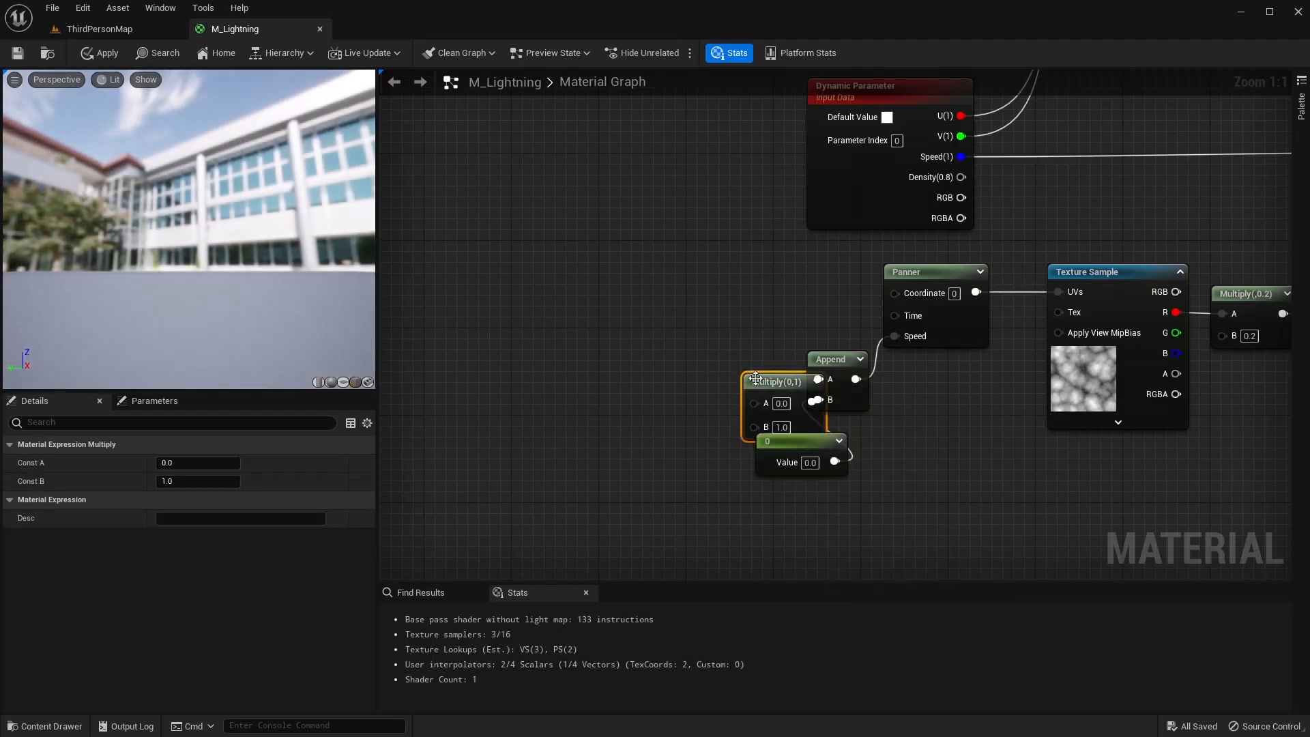
pyautogui.moveTo(756, 379); pyautogui.dragTo(711, 344)
pyautogui.moveTo(728, 400); pyautogui.dragTo(733, 456, button='right')
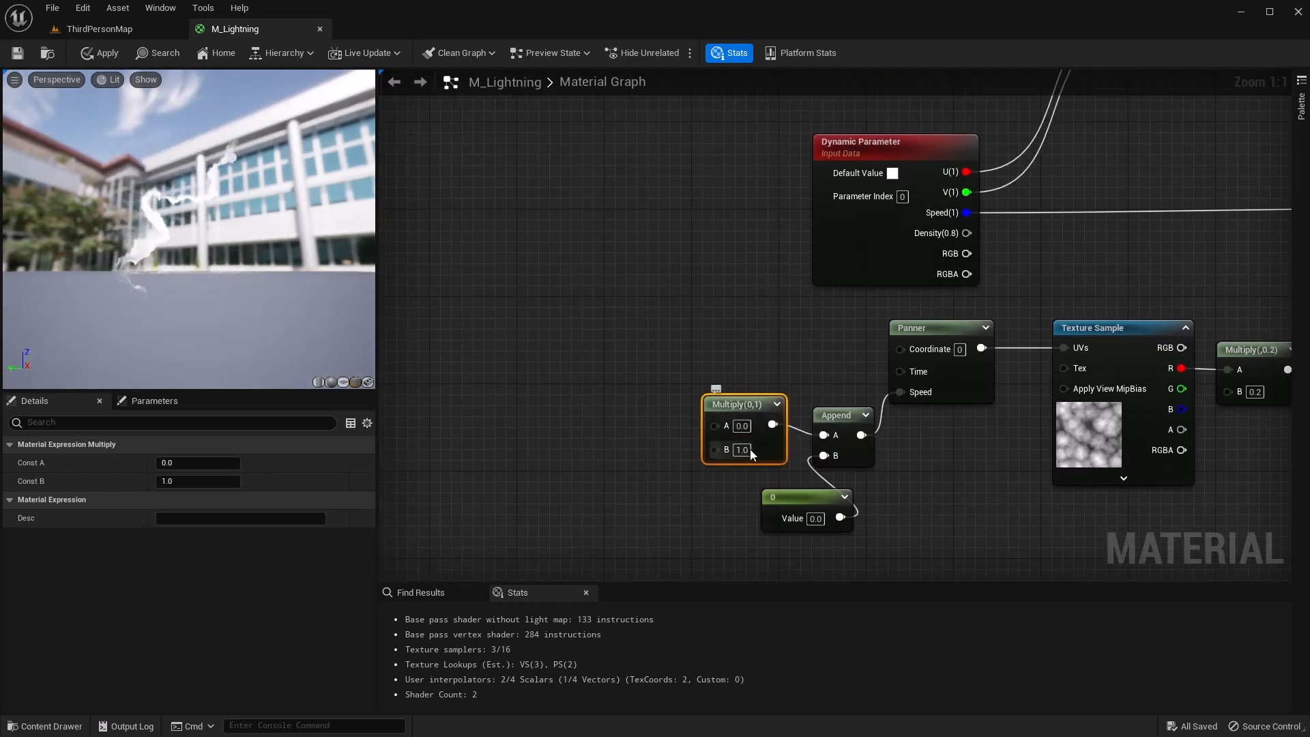
# Connect the Dynamic Parameter's Speed output to the new Multiply's A input and set its B value to 0.5
pyautogui.click(743, 449)
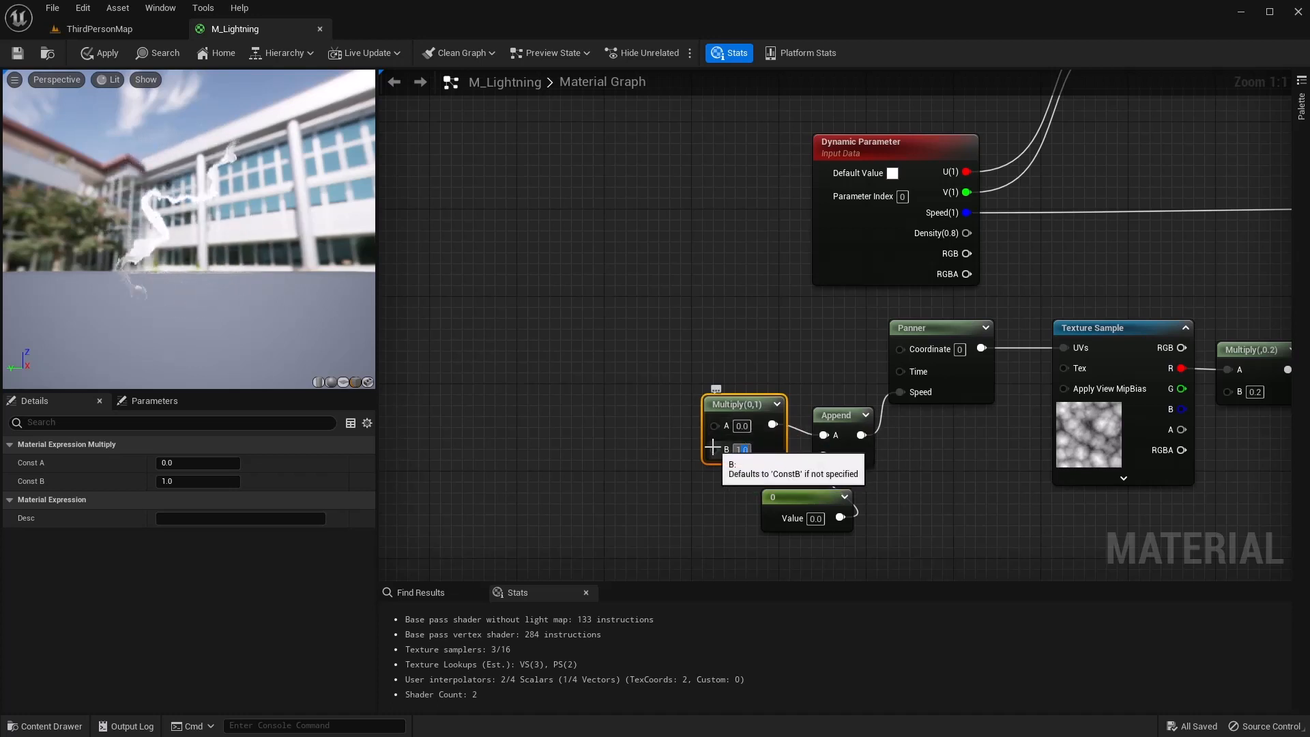
pyautogui.moveTo(966, 212); pyautogui.dragTo(714, 426)
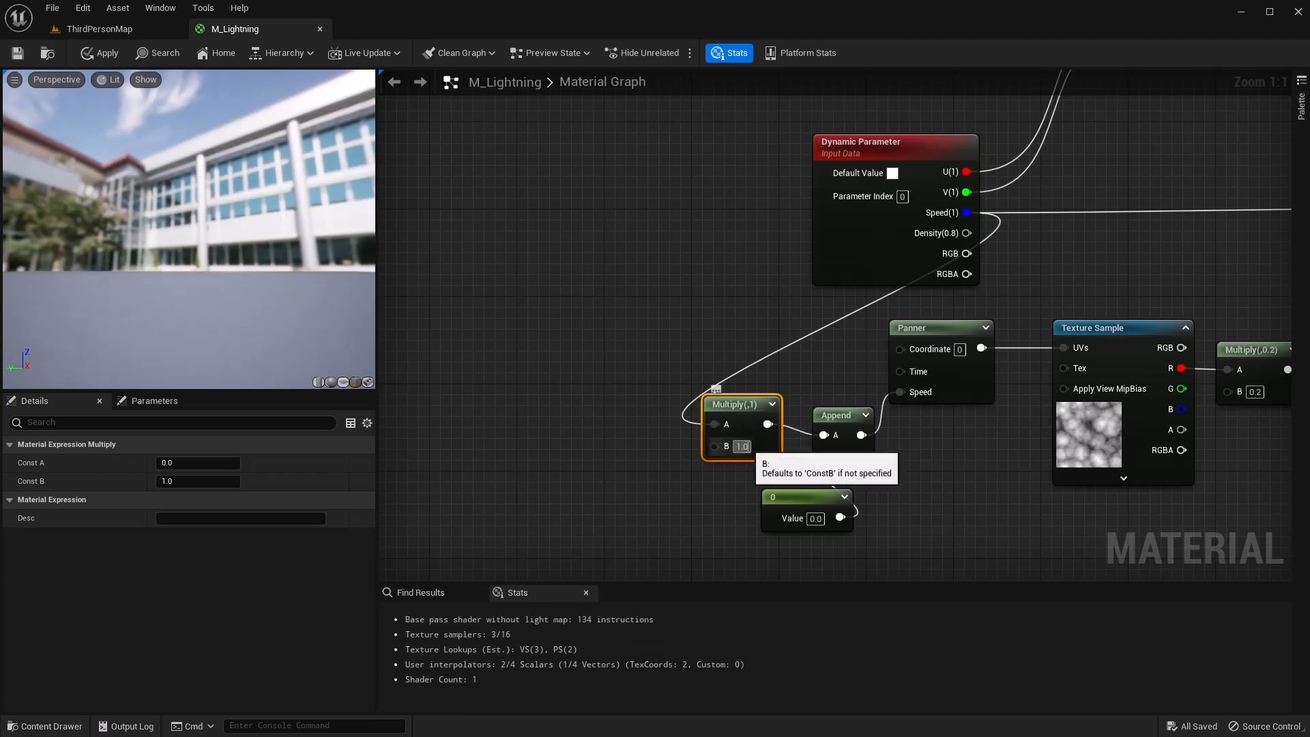
pyautogui.click(742, 446)
pyautogui.write('0.5')
pyautogui.press('Return')
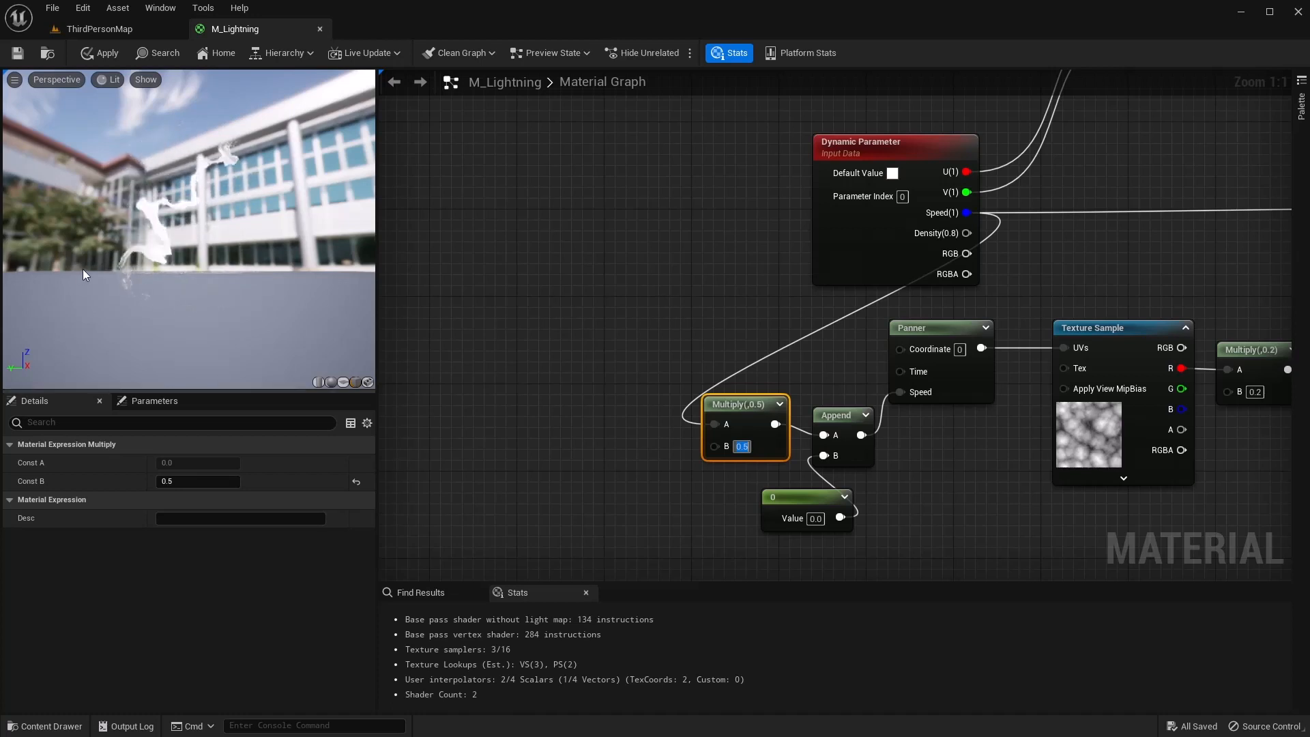
# Move the Dynamic Parameter node farther left, clear of the smoke Panner chain
pyautogui.click(956, 477)
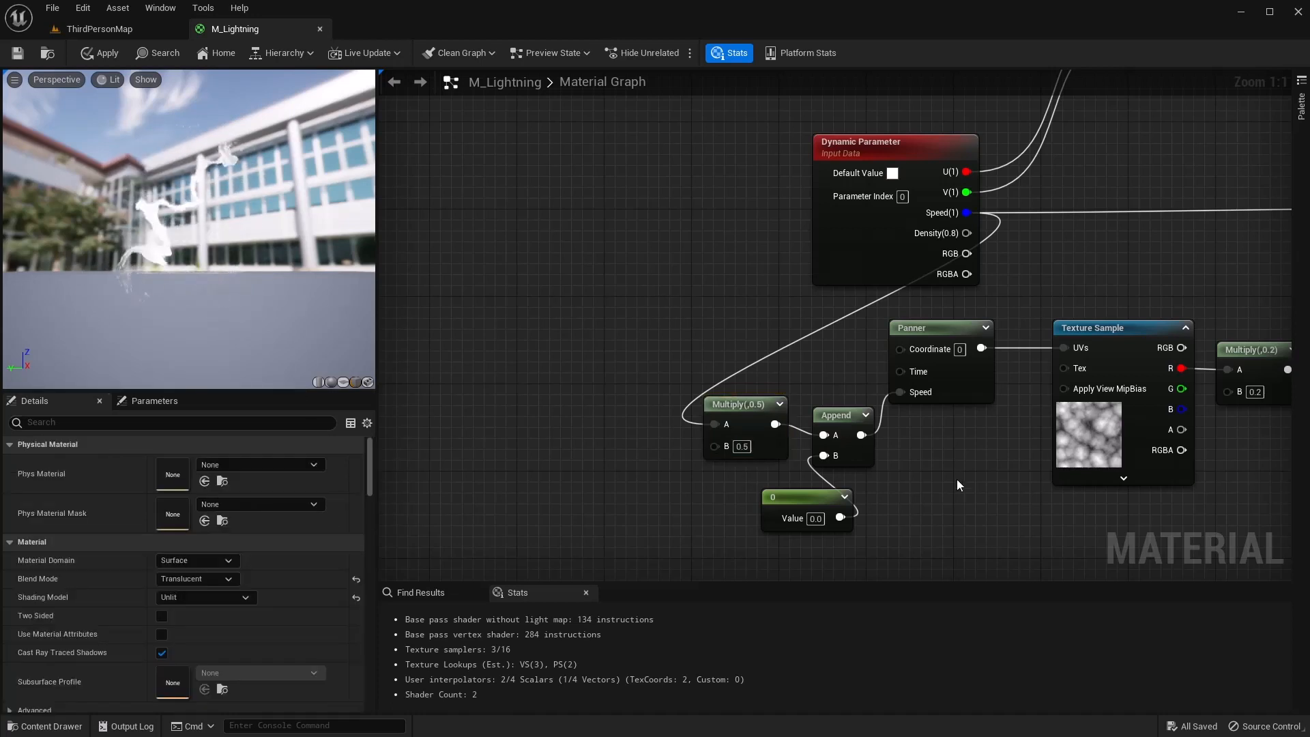
pyautogui.moveTo(876, 140); pyautogui.dragTo(691, 174, button='right')
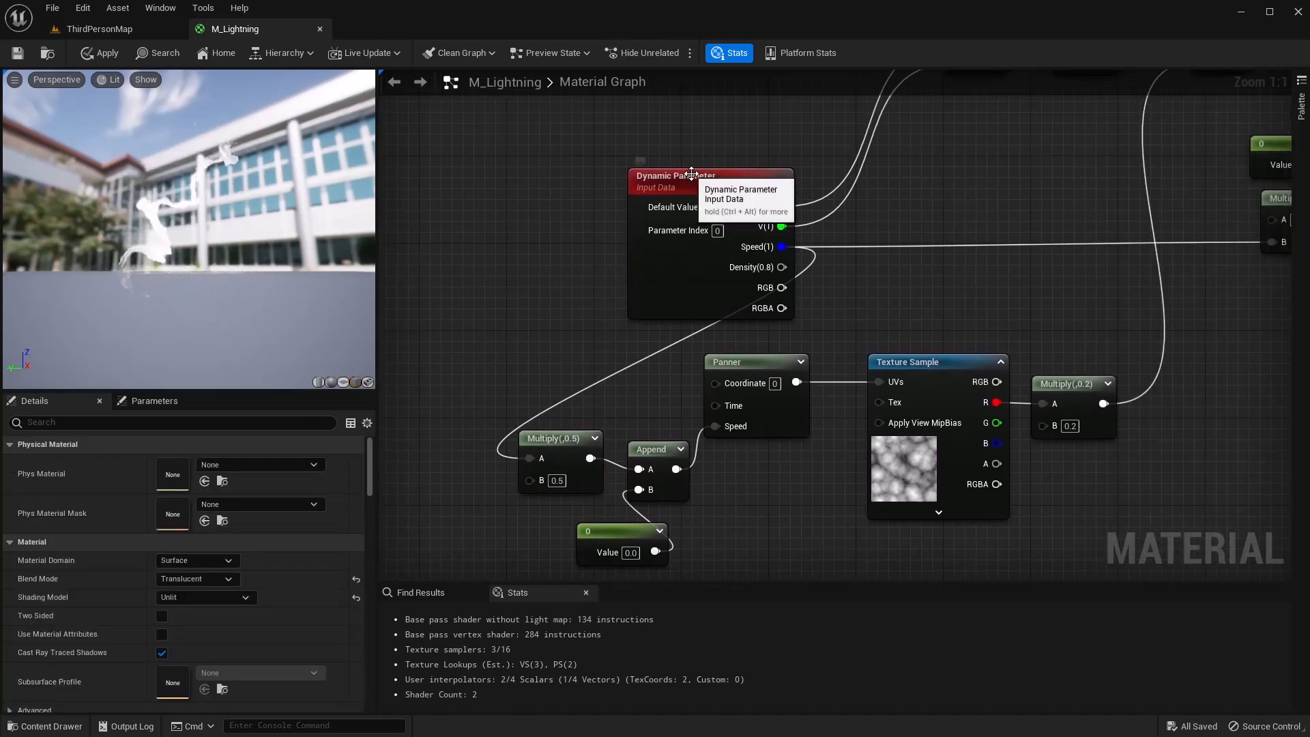
pyautogui.moveTo(691, 174); pyautogui.dragTo(453, 186)
# Try an exponent of 3 on the upper gradient mask's Power node, then restore 1.5
pyautogui.scroll(-2, 829, 225)
pyautogui.moveTo(868, 252); pyautogui.dragTo(583, 316, button='right')
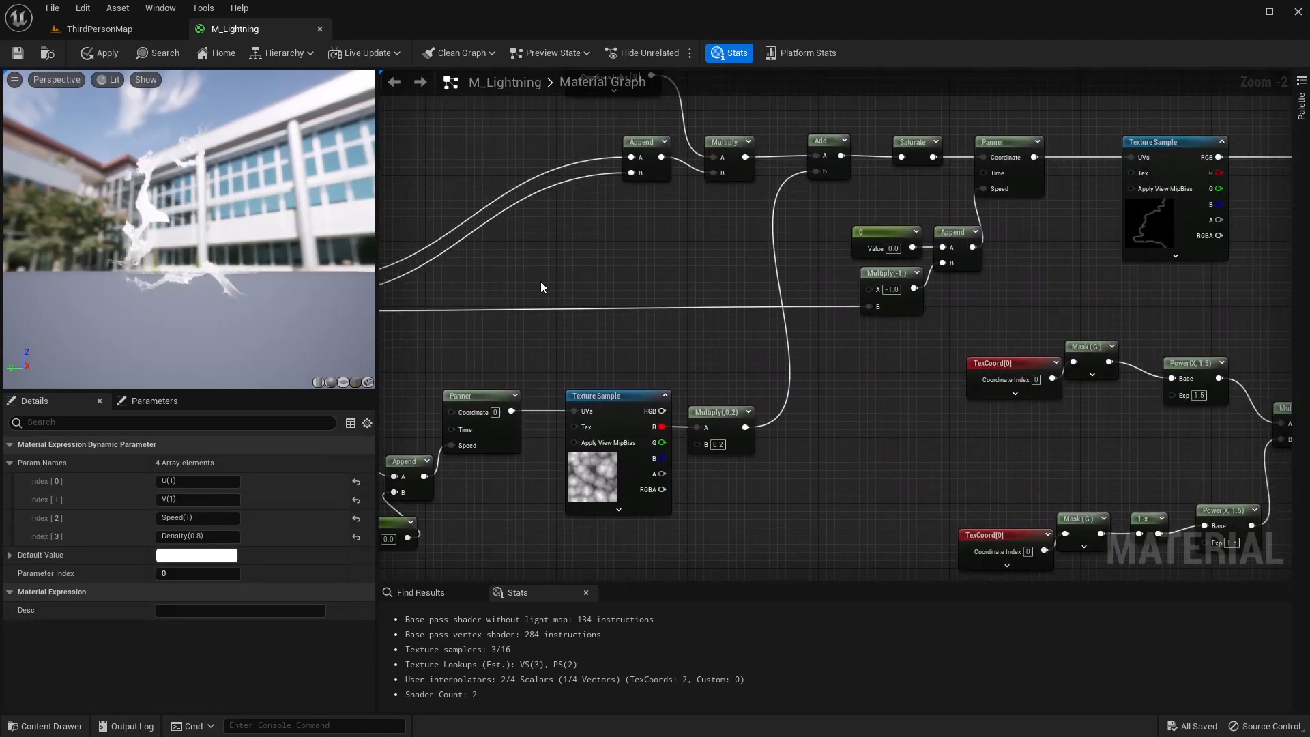
pyautogui.moveTo(1001, 310); pyautogui.dragTo(921, 297, button='right')
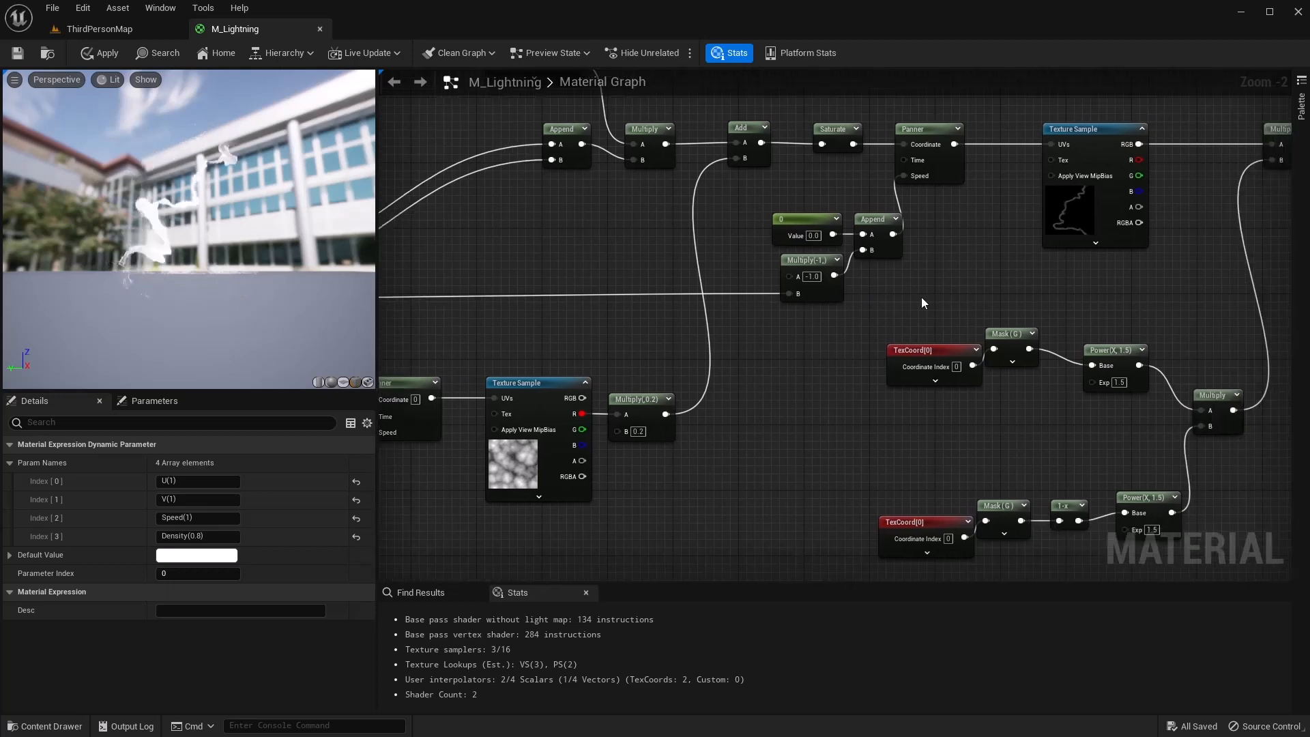
pyautogui.scroll(-1, 921, 297)
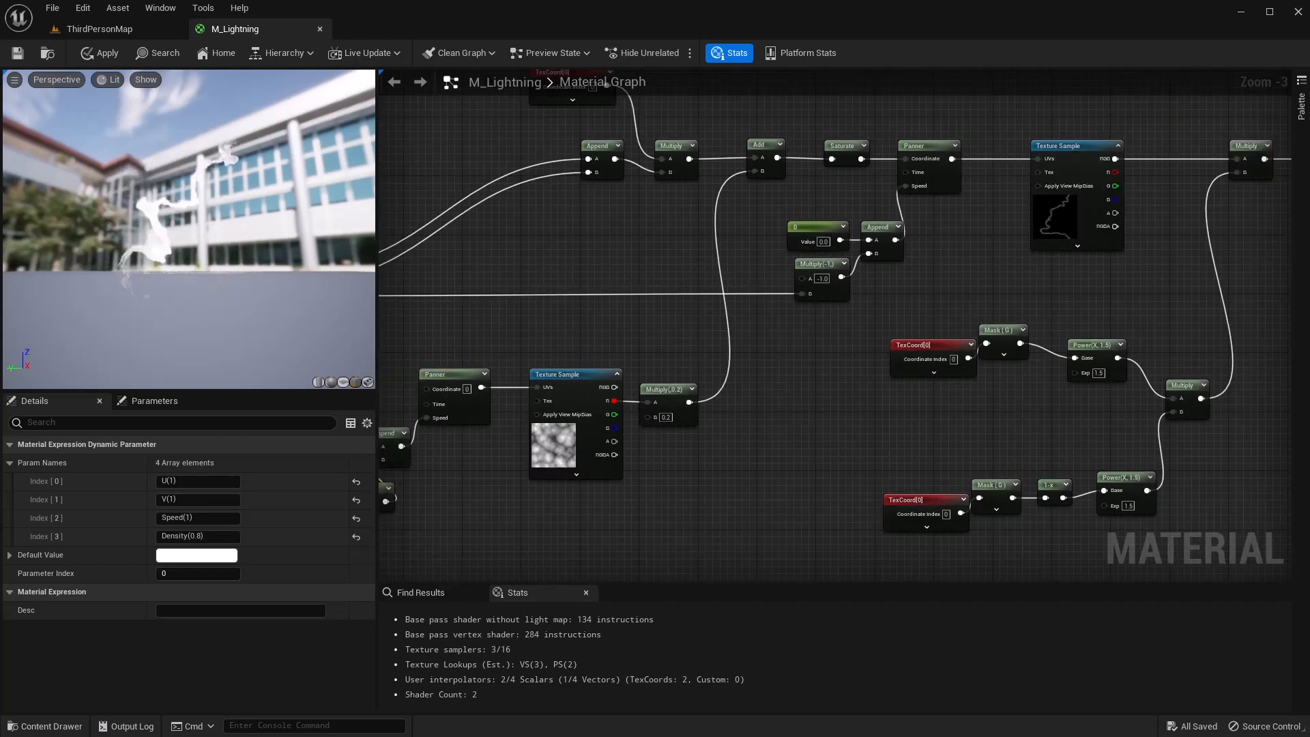
pyautogui.moveTo(983, 404); pyautogui.dragTo(600, 436, button='right')
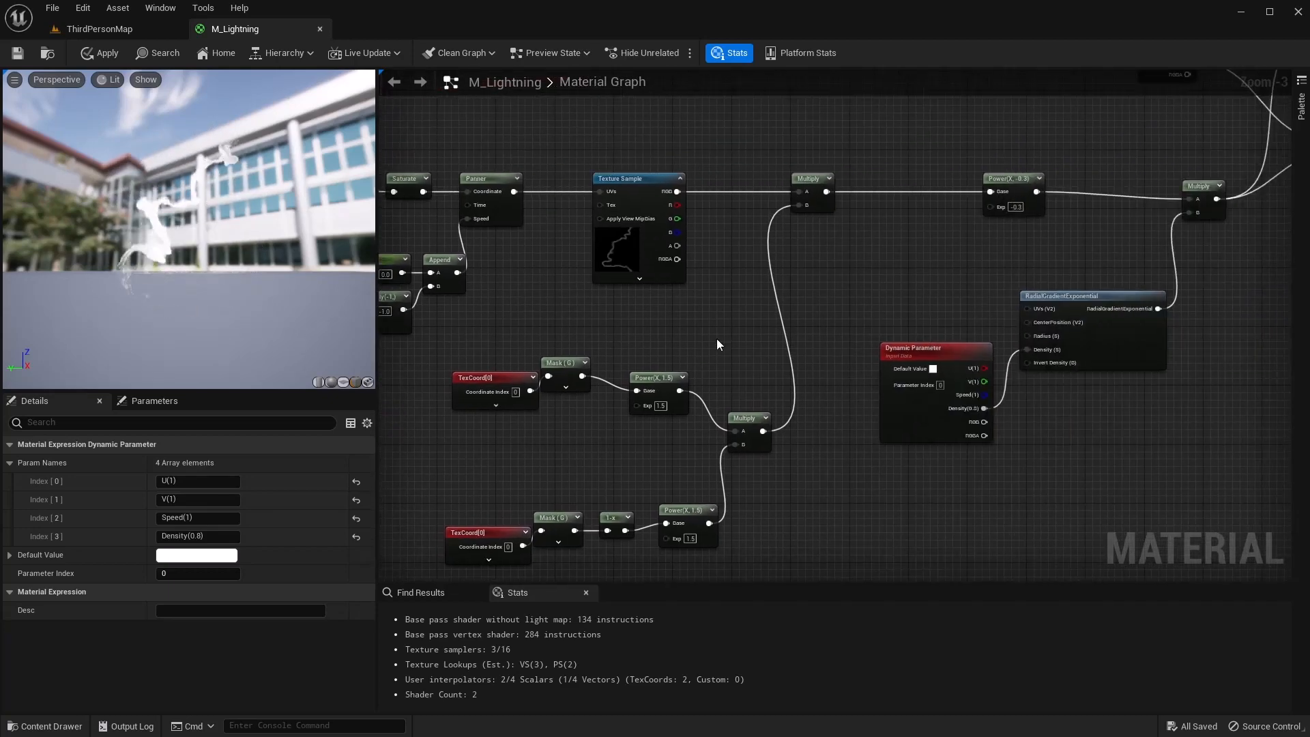
pyautogui.moveTo(829, 296); pyautogui.dragTo(868, 219, button='right')
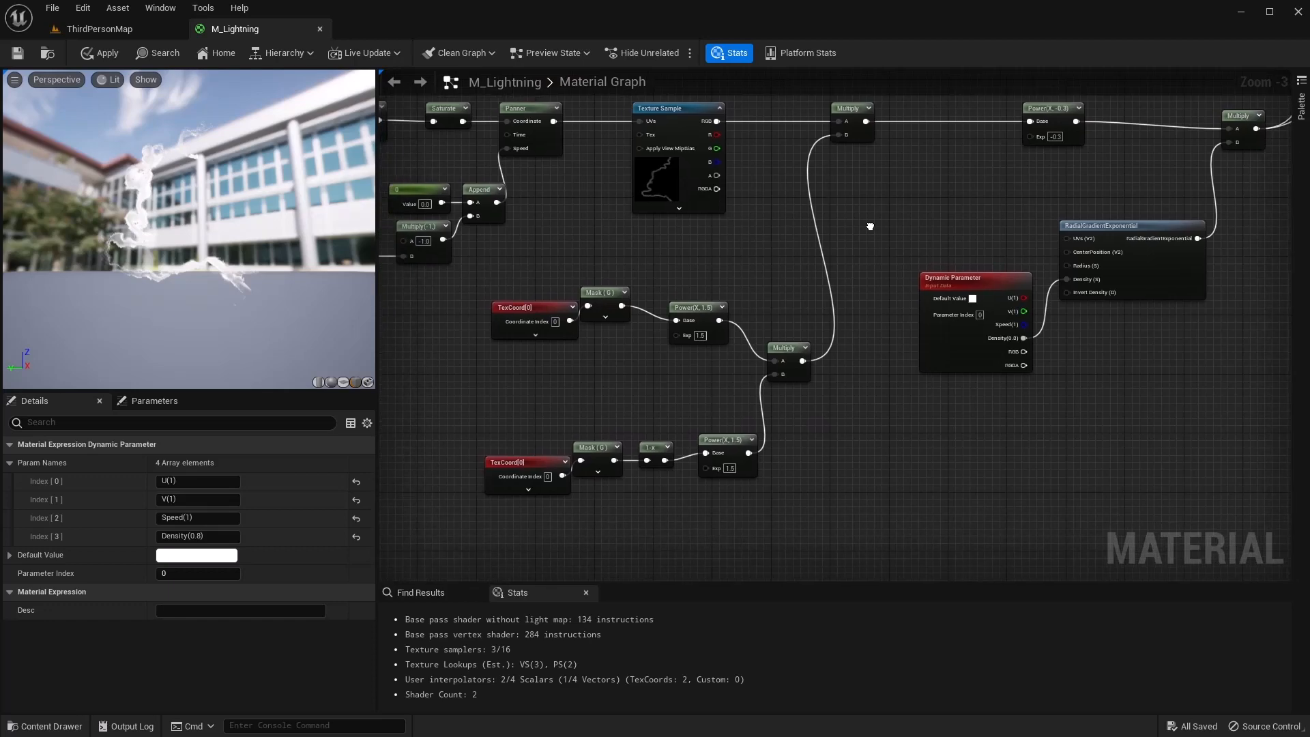
pyautogui.click(705, 332)
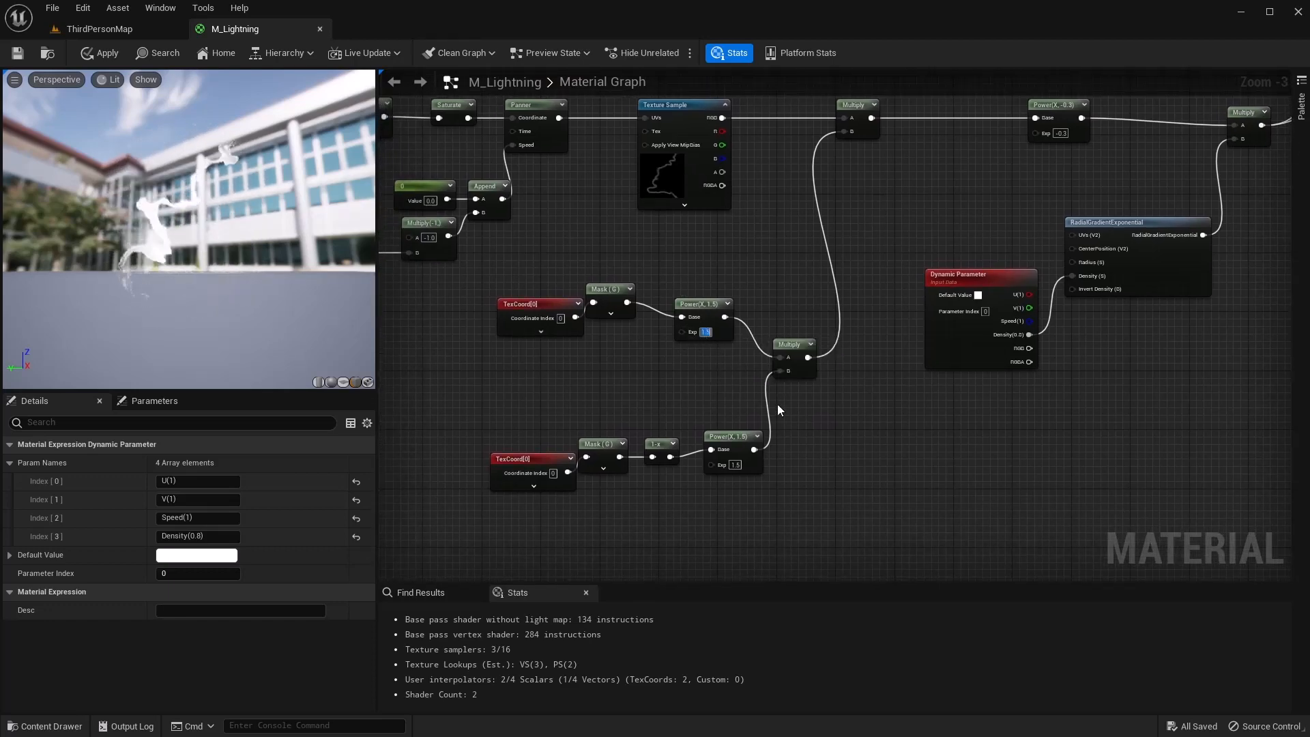
pyautogui.write('3')
pyautogui.press('Return')
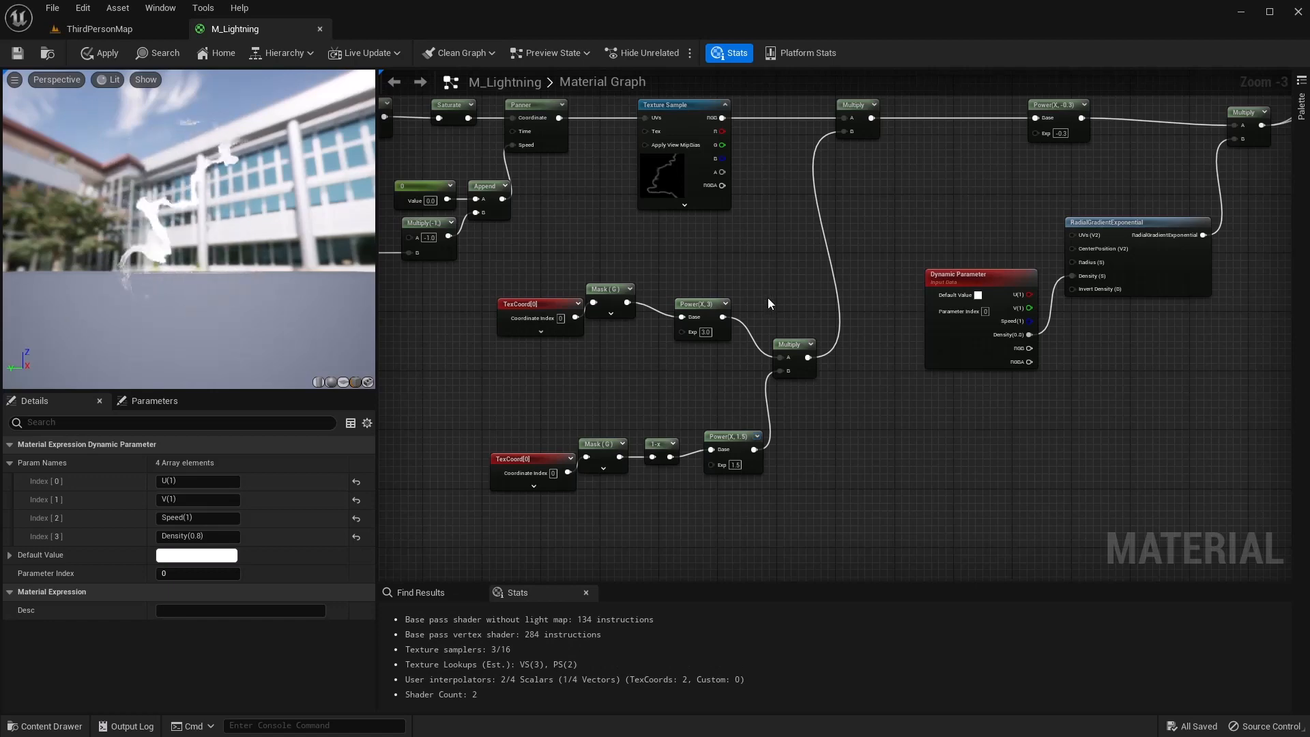
pyautogui.click(705, 334)
pyautogui.write('1.5')
pyautogui.press('Return')
# Try exponents 2 and 1 on the Power node after the line texture's Multiply, and try bypassing that Power node before reconnecting it
pyautogui.moveTo(1039, 188); pyautogui.dragTo(881, 293, button='right')
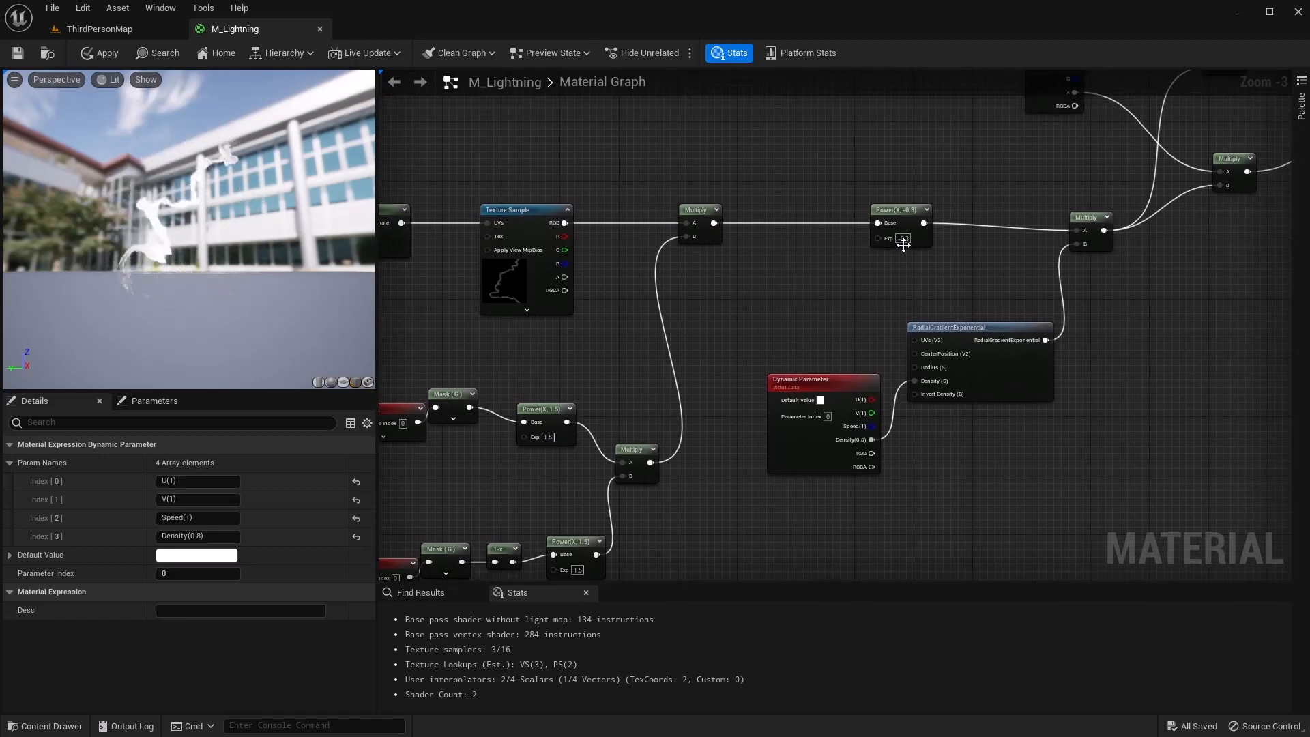
pyautogui.click(902, 239)
pyautogui.write('2')
pyautogui.press('Return')
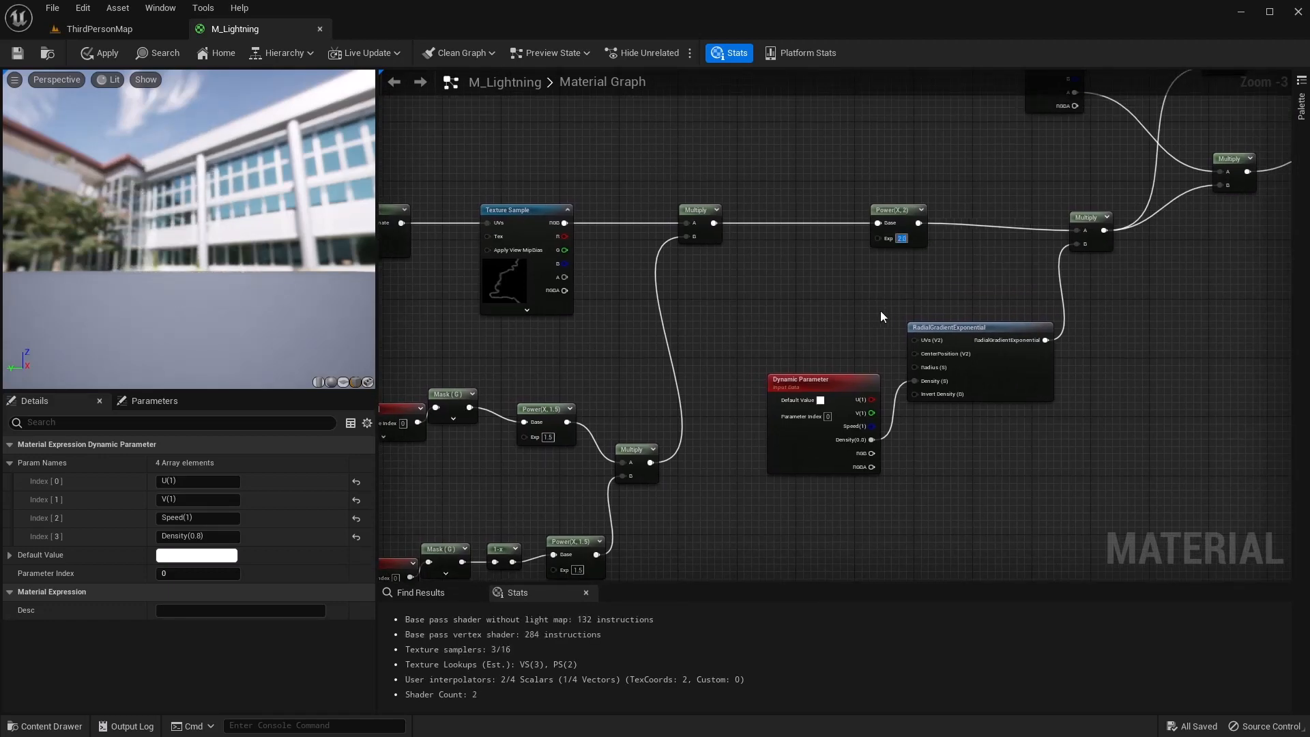
pyautogui.write('1')
pyautogui.press('Return')
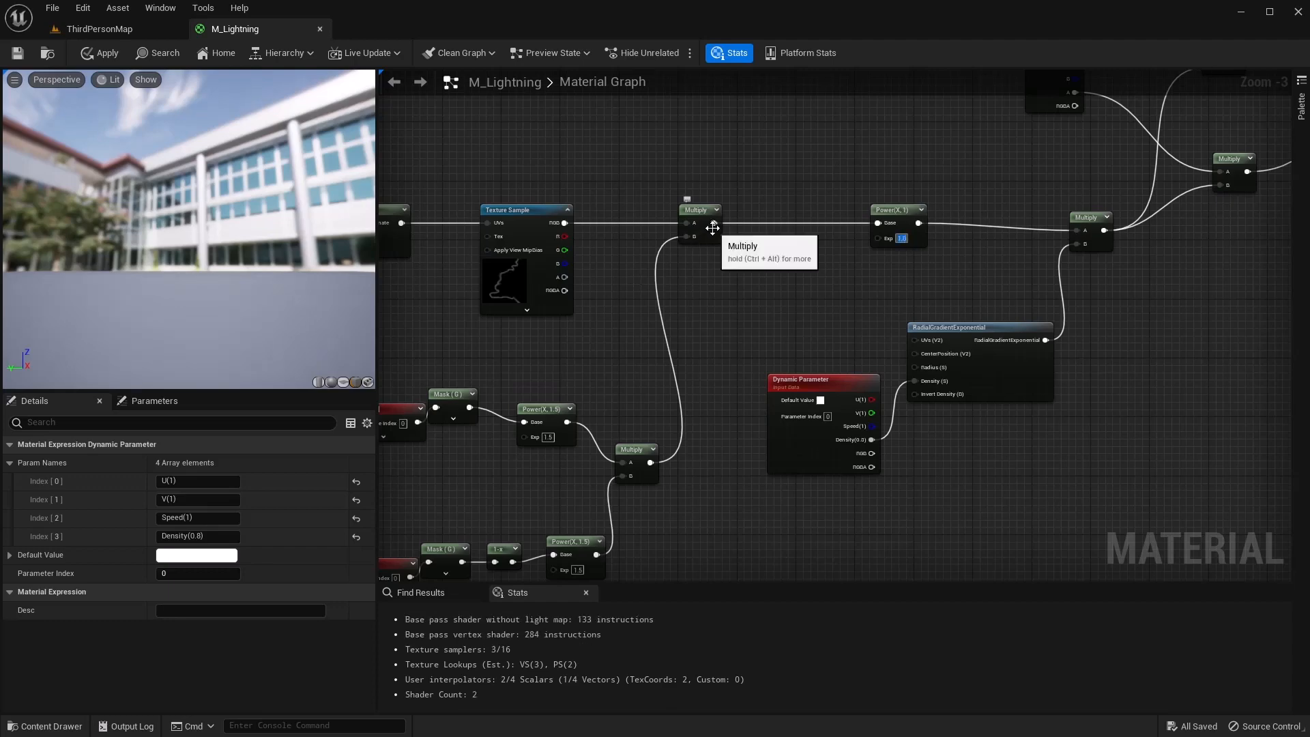
pyautogui.moveTo(714, 222); pyautogui.dragTo(1079, 232)
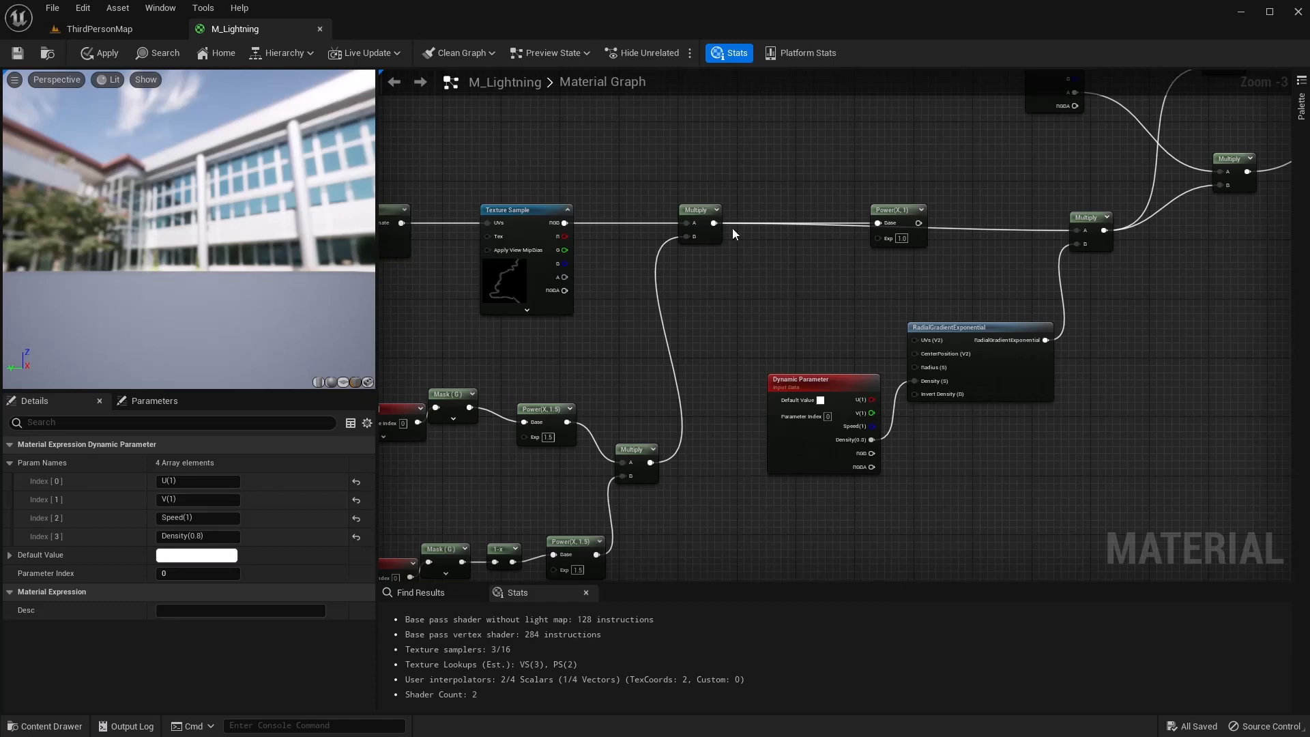
pyautogui.moveTo(713, 222); pyautogui.dragTo(1077, 230)
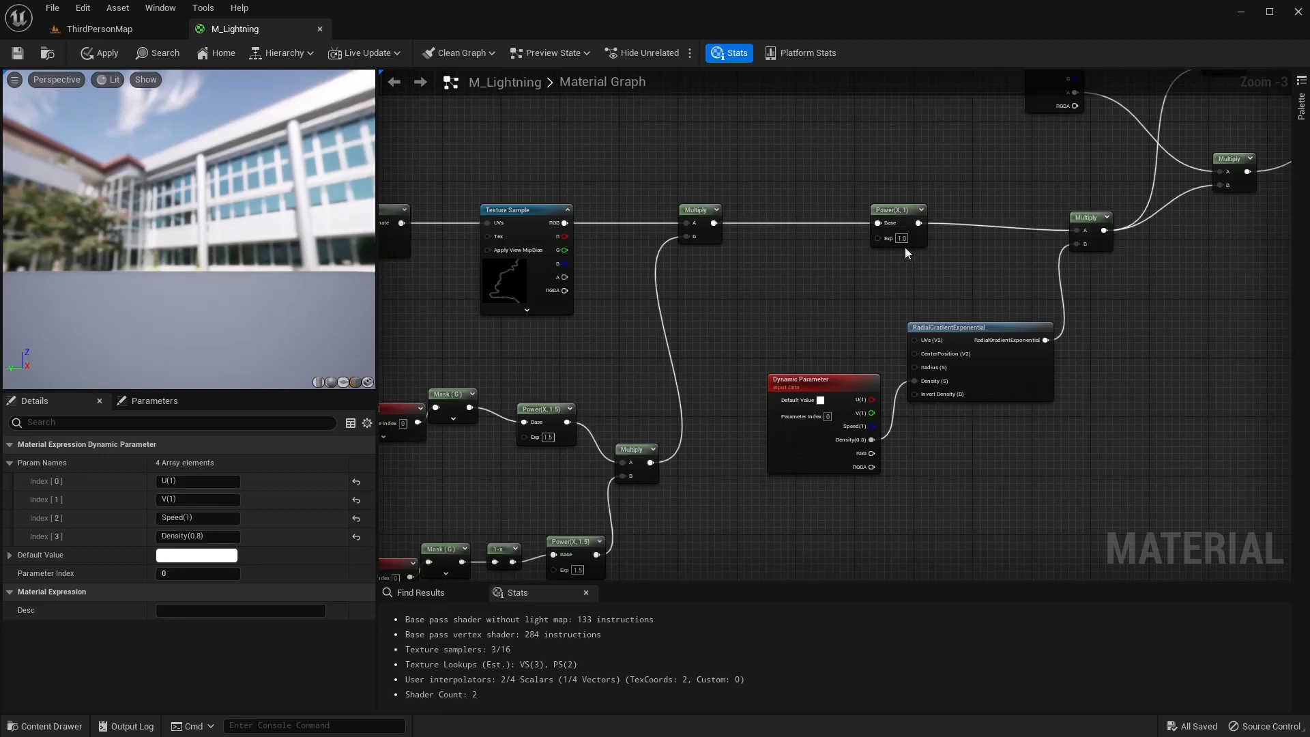
# Try 0.2, 0.1, 0 and -0.1 as the exponent of the line texture's Power node, ending at -0.3
pyautogui.click(903, 239)
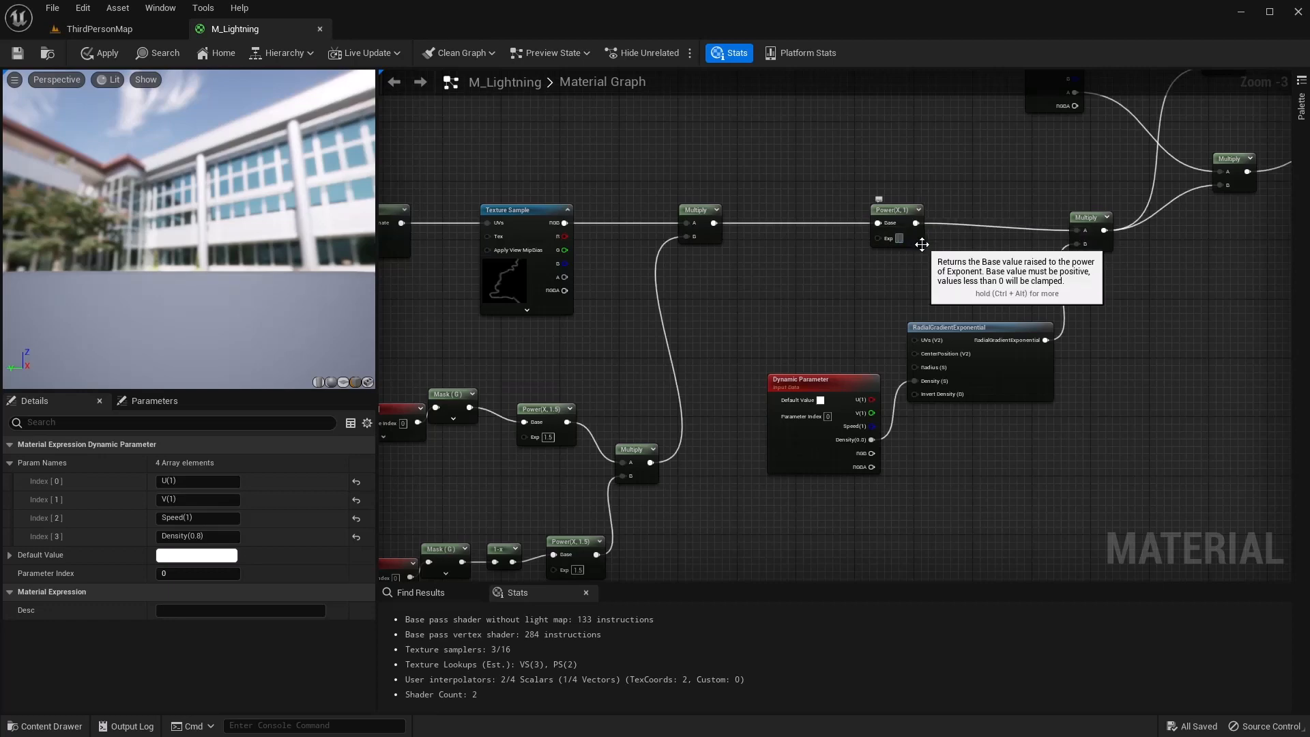
pyautogui.write('0.2')
pyautogui.write('.1')
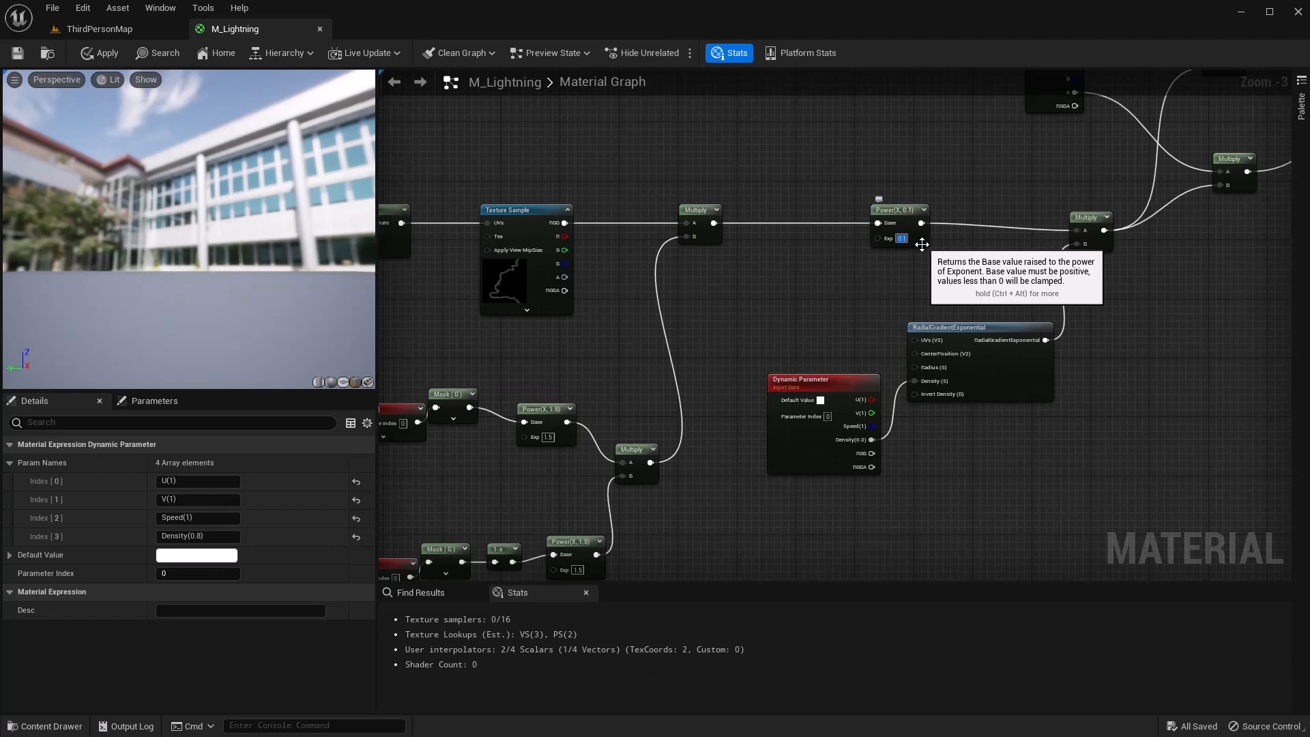
pyautogui.press('Return')
pyautogui.write('0')
pyautogui.press('Return')
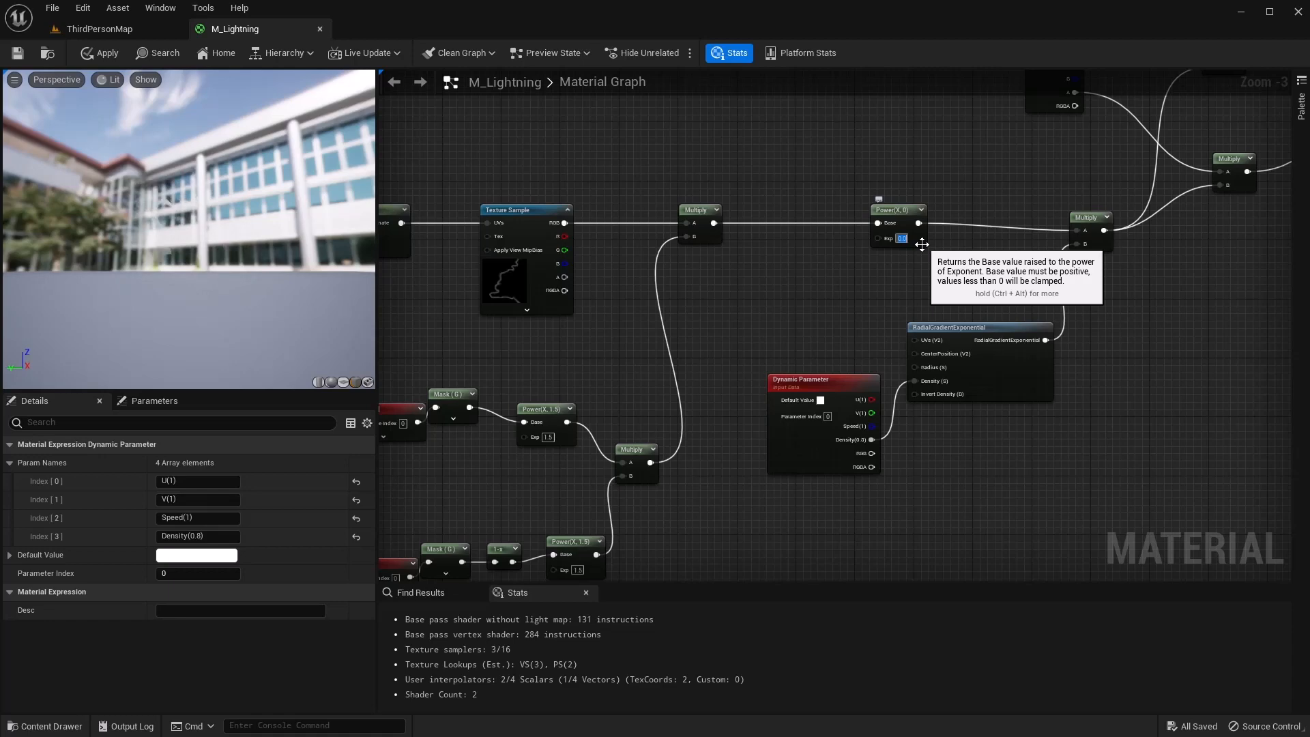
pyautogui.write('-0.1')
pyautogui.press('Return')
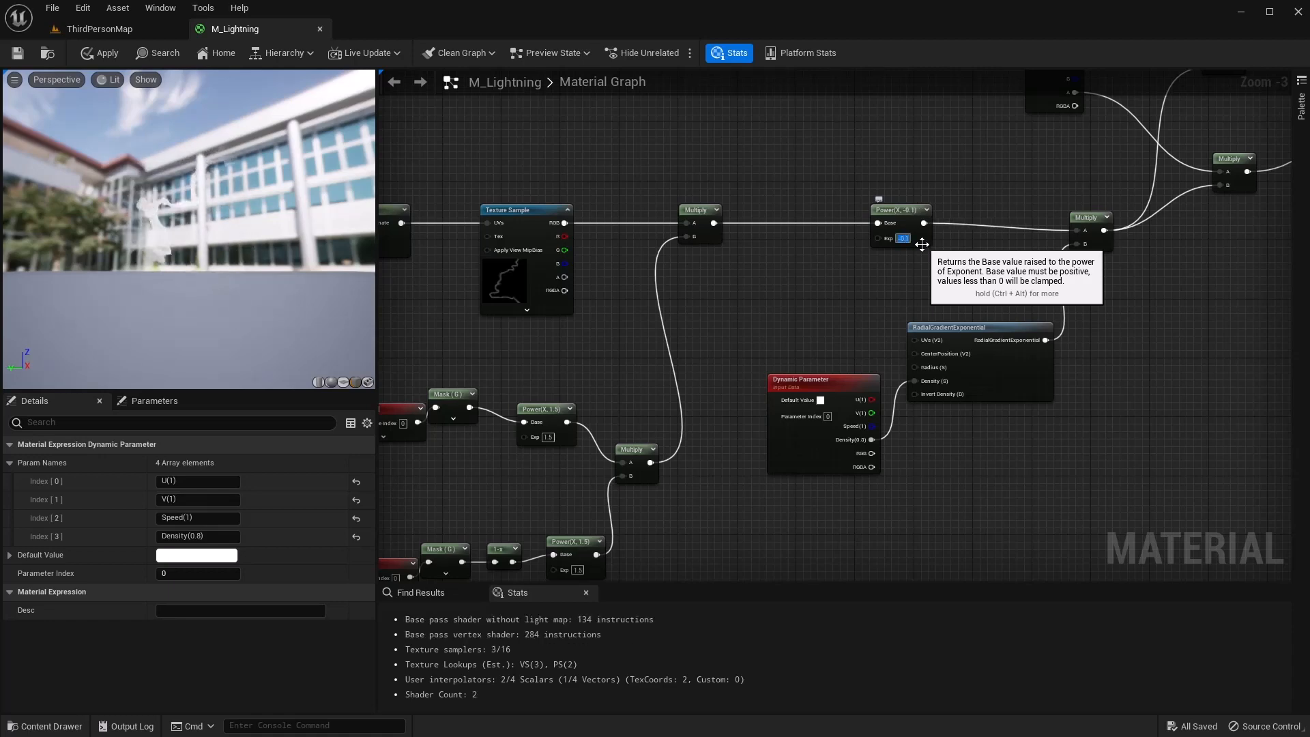
pyautogui.write('-0.3')
pyautogui.press('Return')
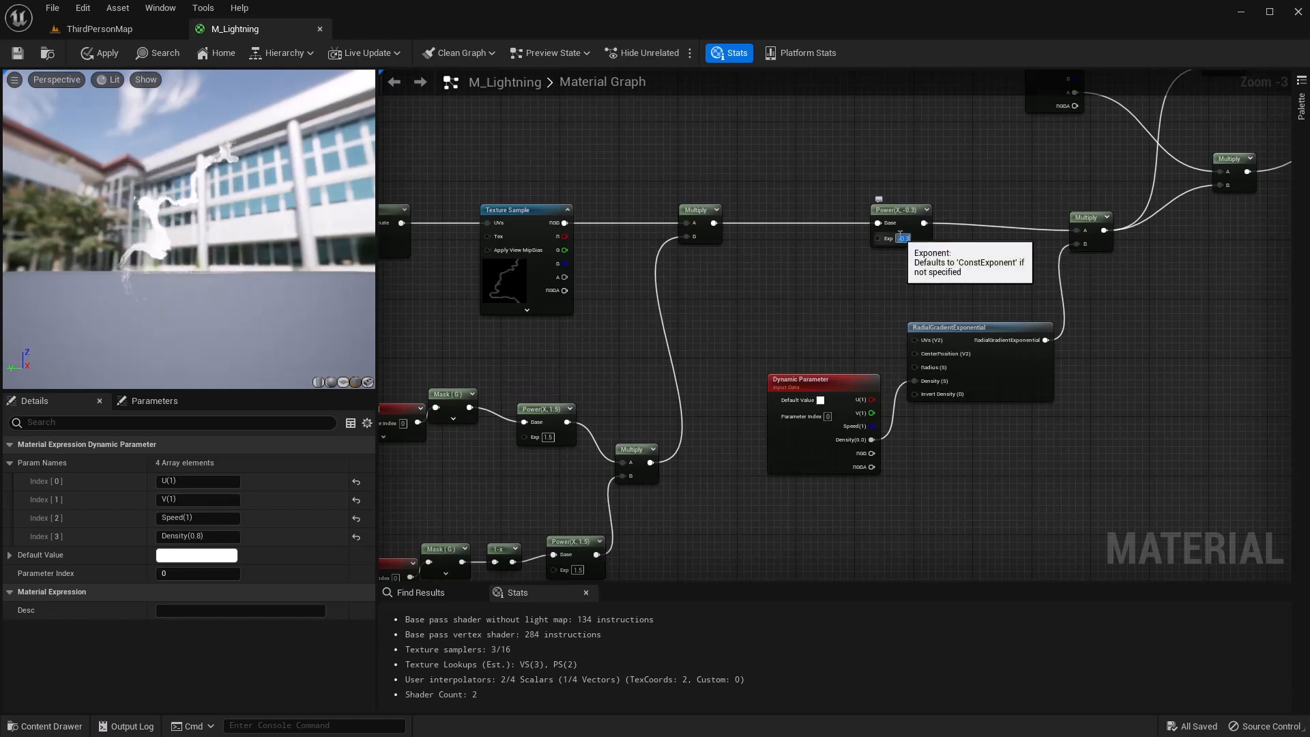
# Apply the changes to the M_Lightning material and save it
pyautogui.click(100, 54)
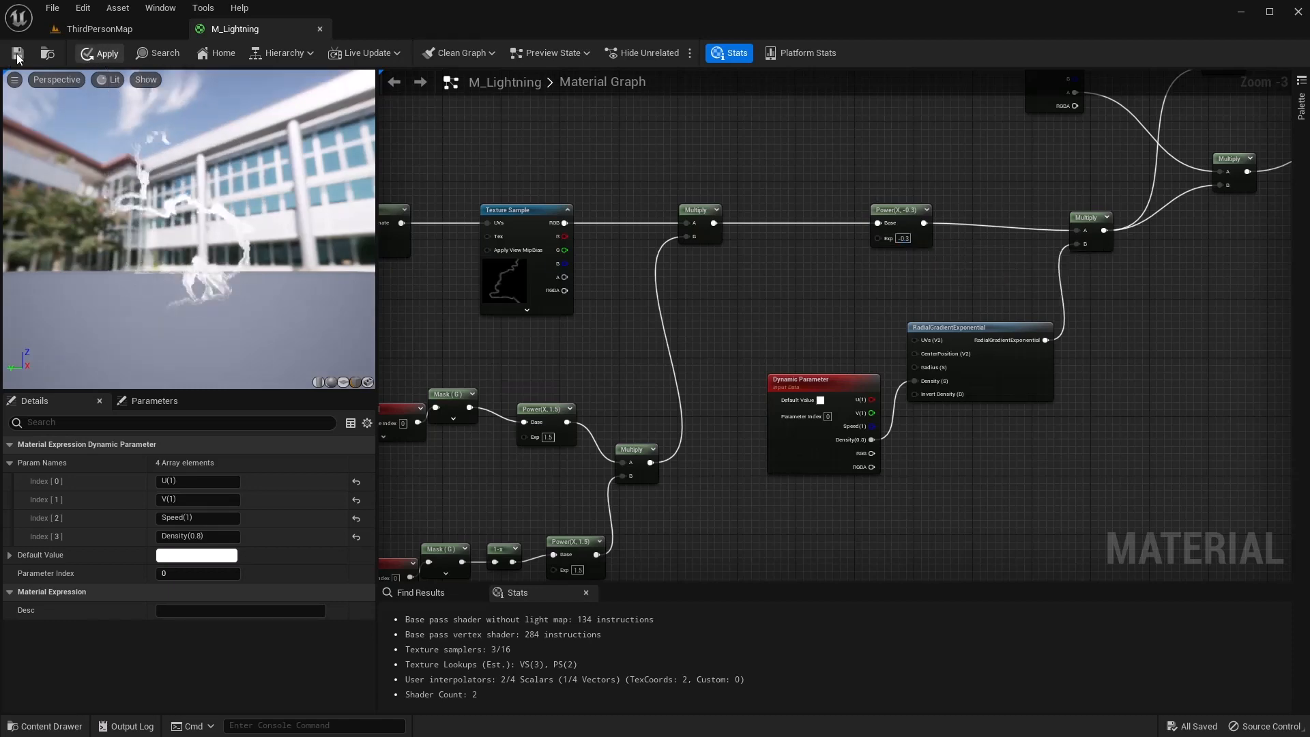
pyautogui.click(17, 53)
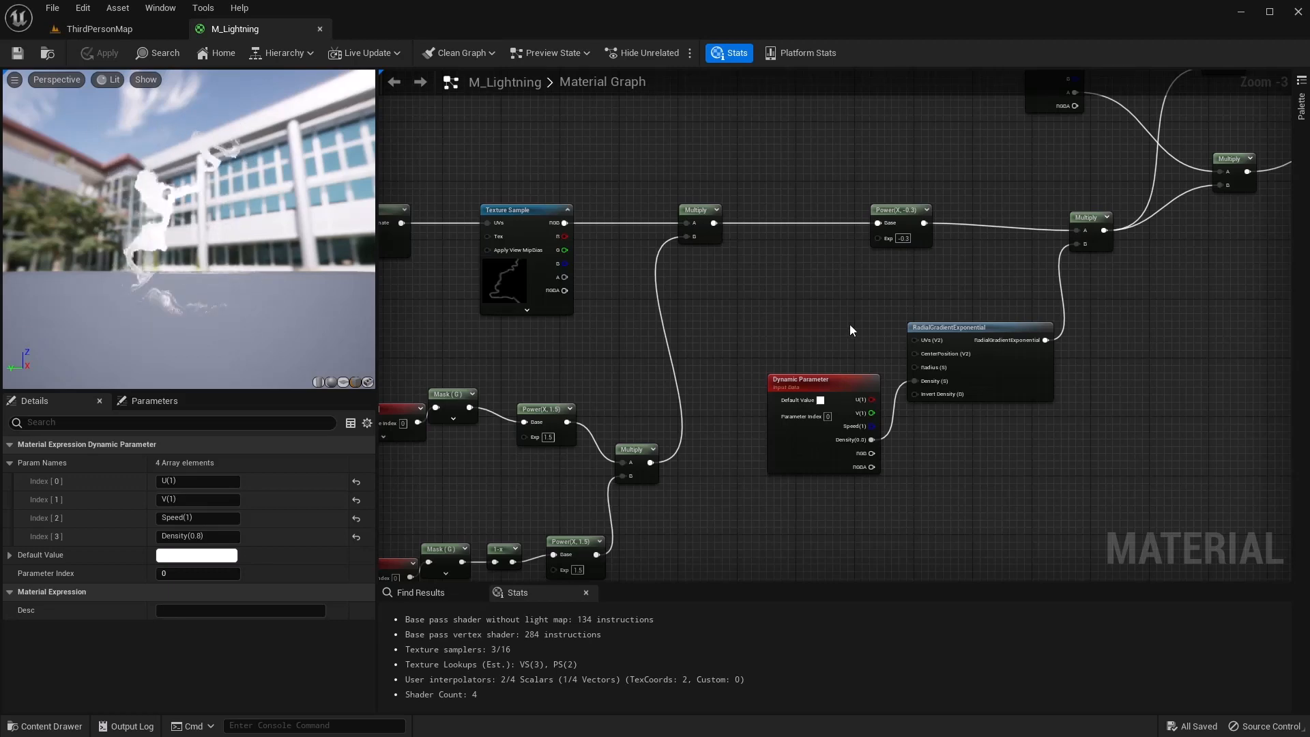
pyautogui.moveTo(970, 328); pyautogui.dragTo(1115, 382, button='right')
pyautogui.scroll(-3, 863, 420)
pyautogui.scroll(4, 748, 386)
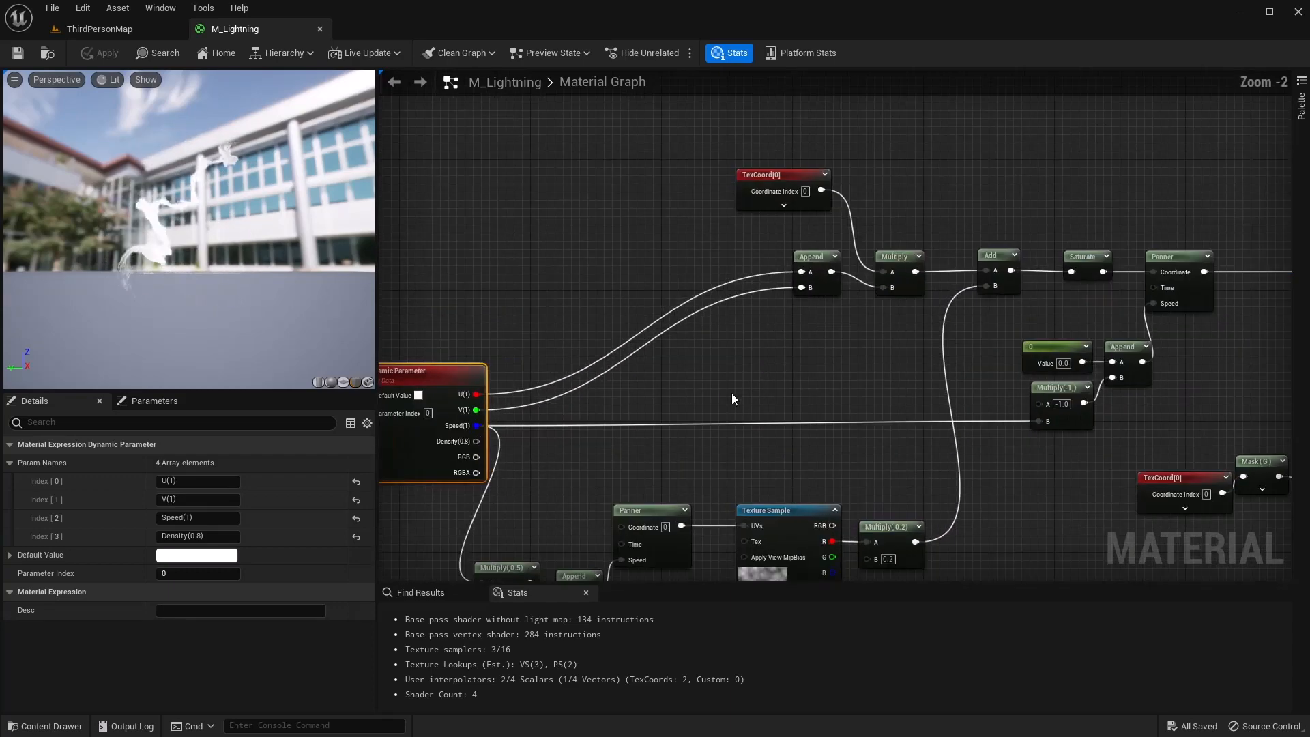
pyautogui.moveTo(689, 404); pyautogui.dragTo(723, 323, button='right')
pyautogui.scroll(-1, 740, 322)
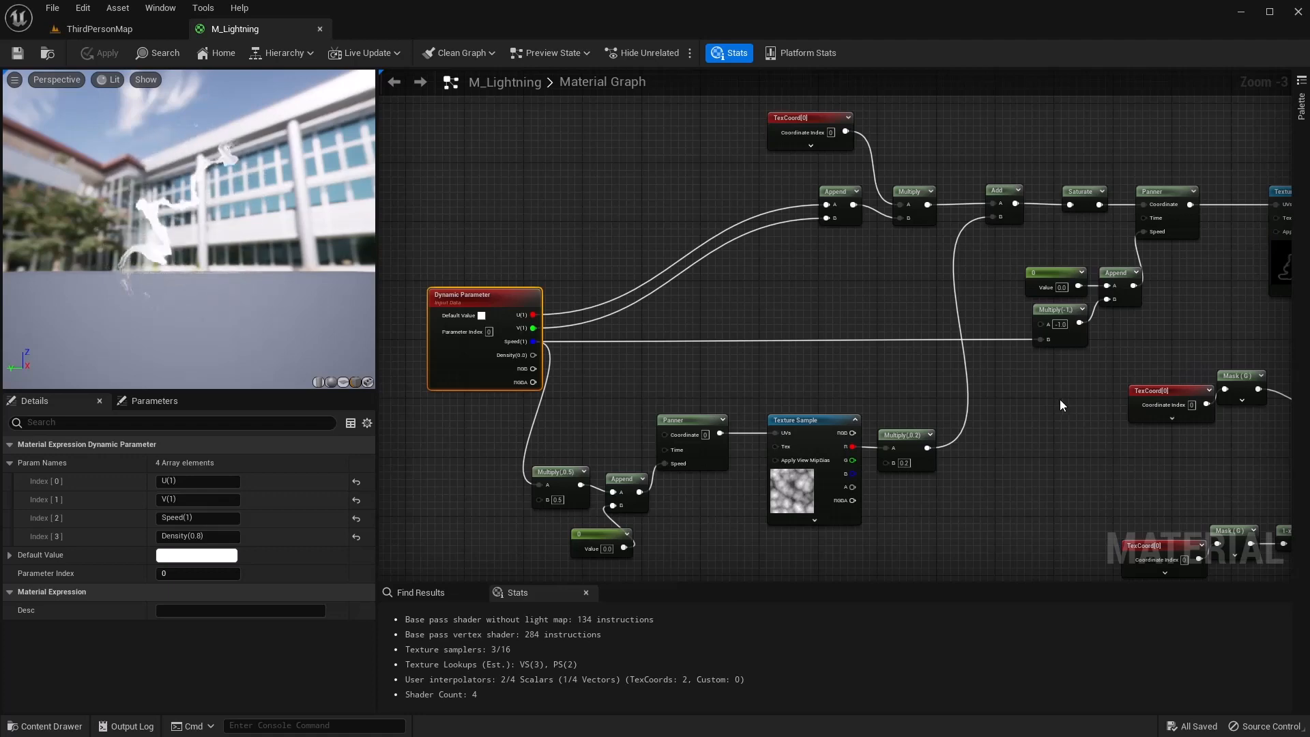
pyautogui.moveTo(1207, 404); pyautogui.dragTo(656, 411, button='right')
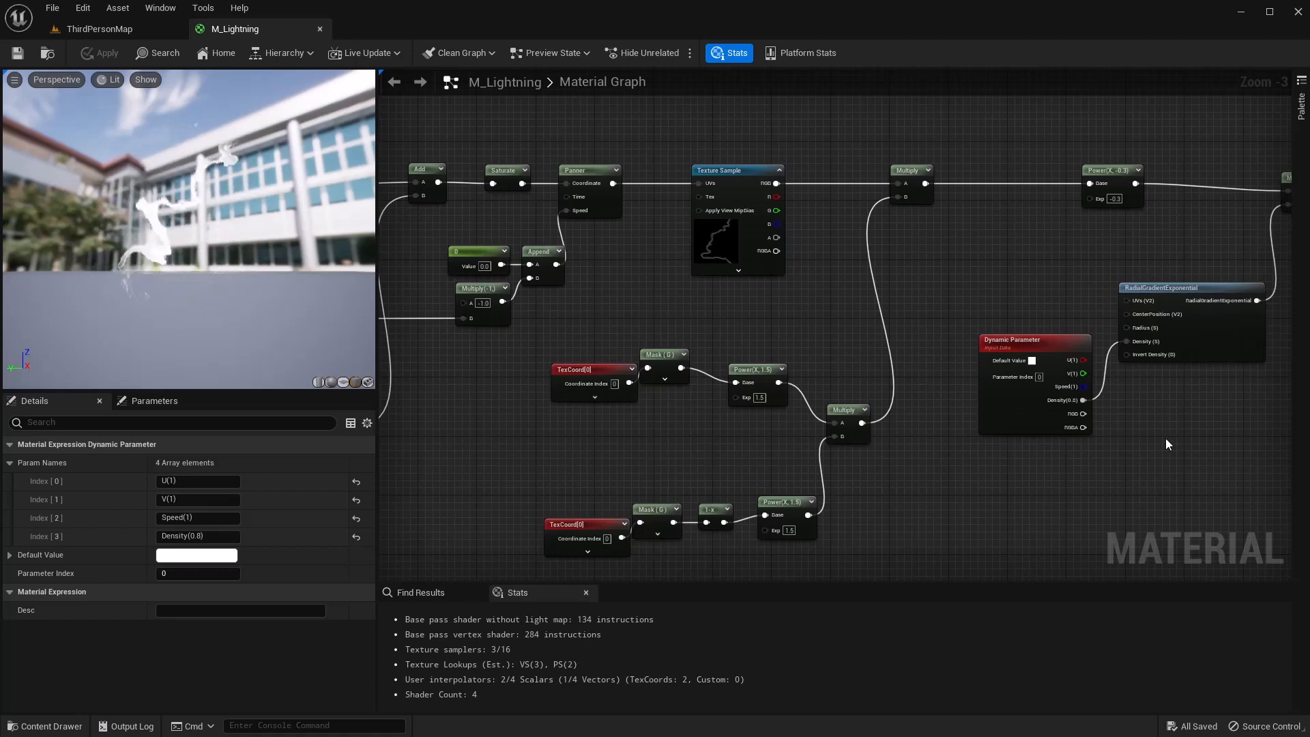
pyautogui.moveTo(1218, 412); pyautogui.dragTo(570, 563, button='right')
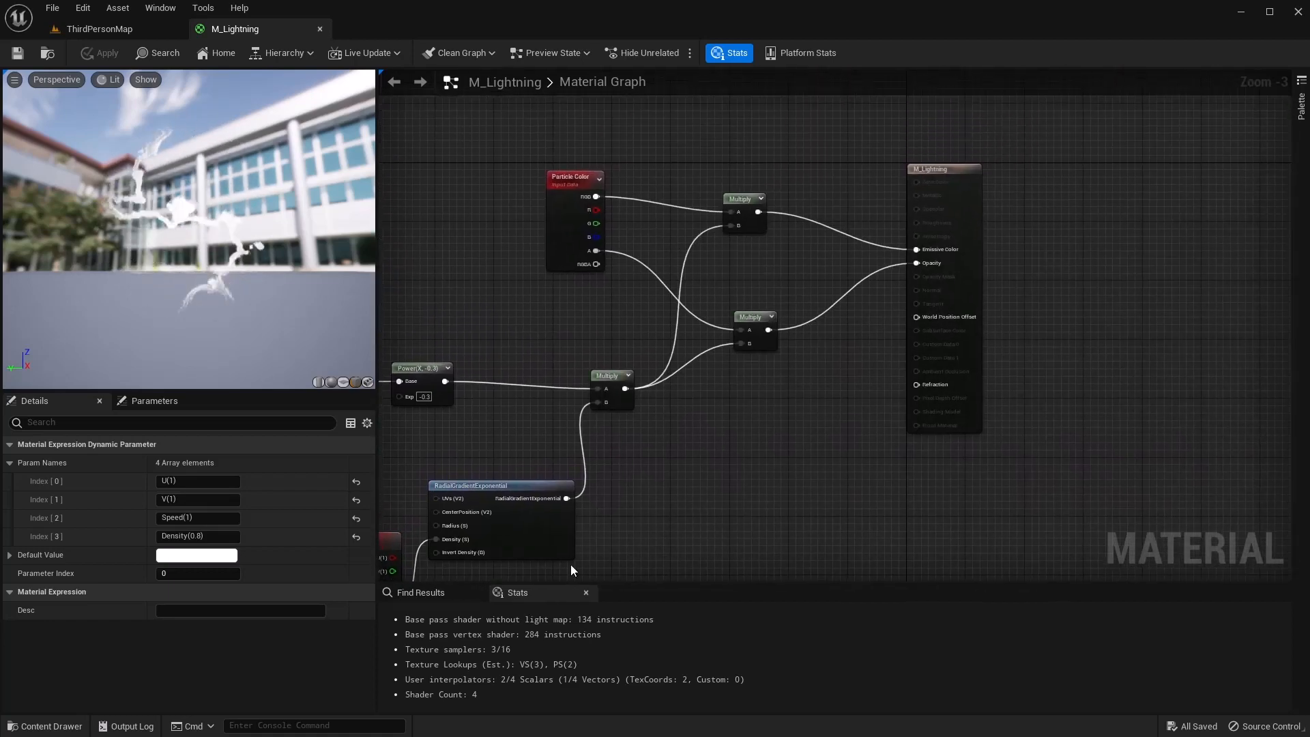
pyautogui.click(971, 189)
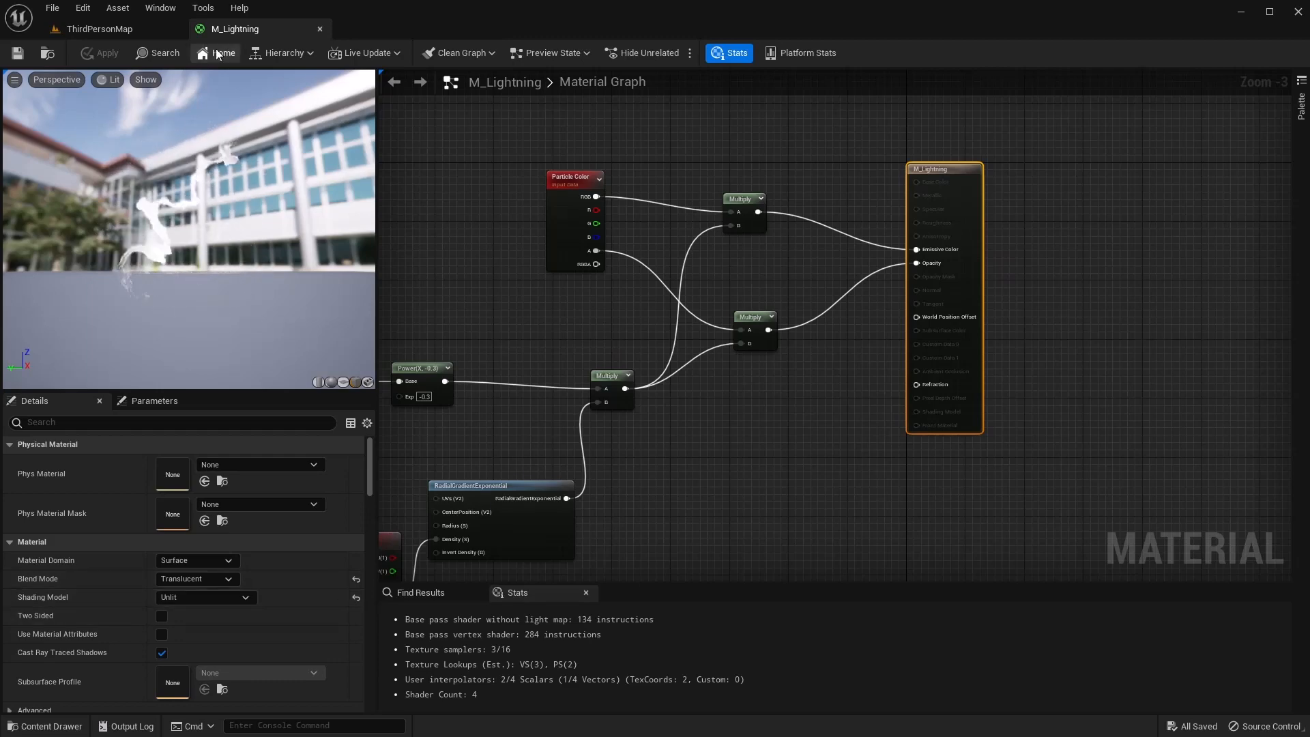
# Duplicate the M_Lightning material in the project's Content folder and open the copy, M_Lightning_2, at its Power node and radial gradient
pyautogui.click(71, 31)
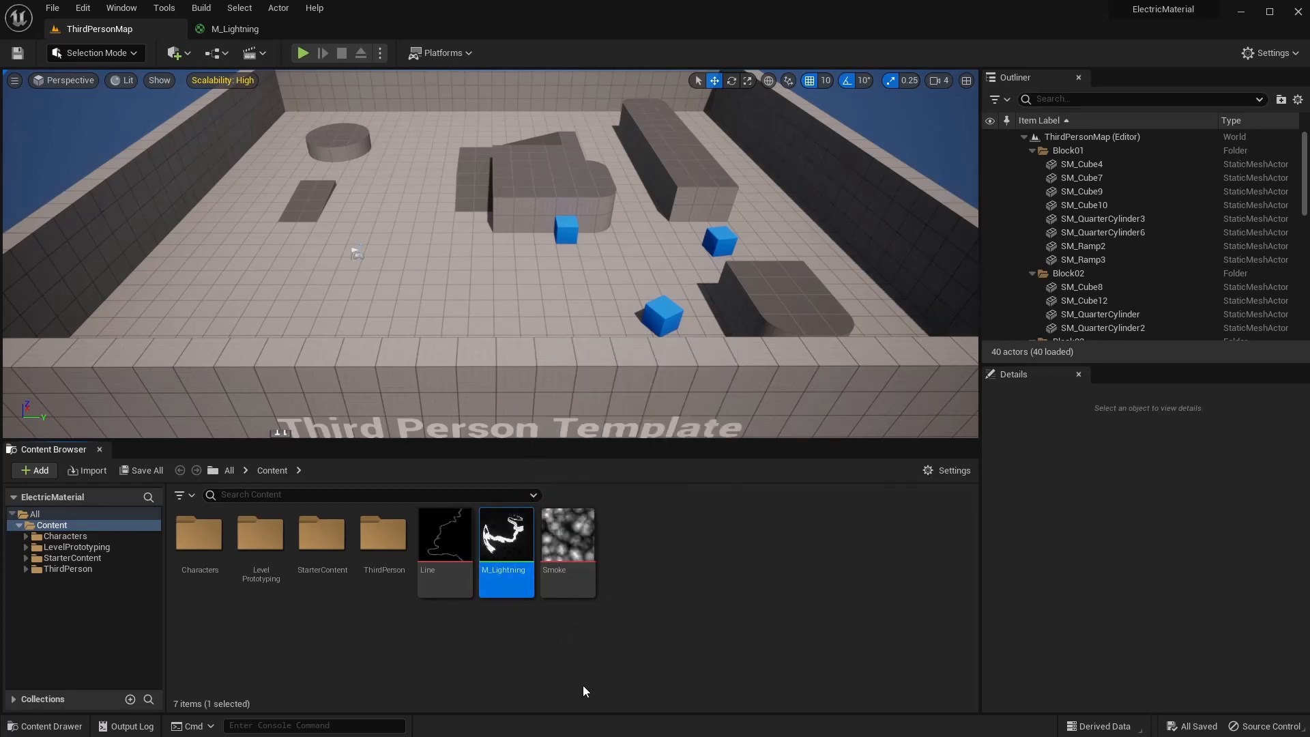
pyautogui.hotkey('ctrl', 'v')
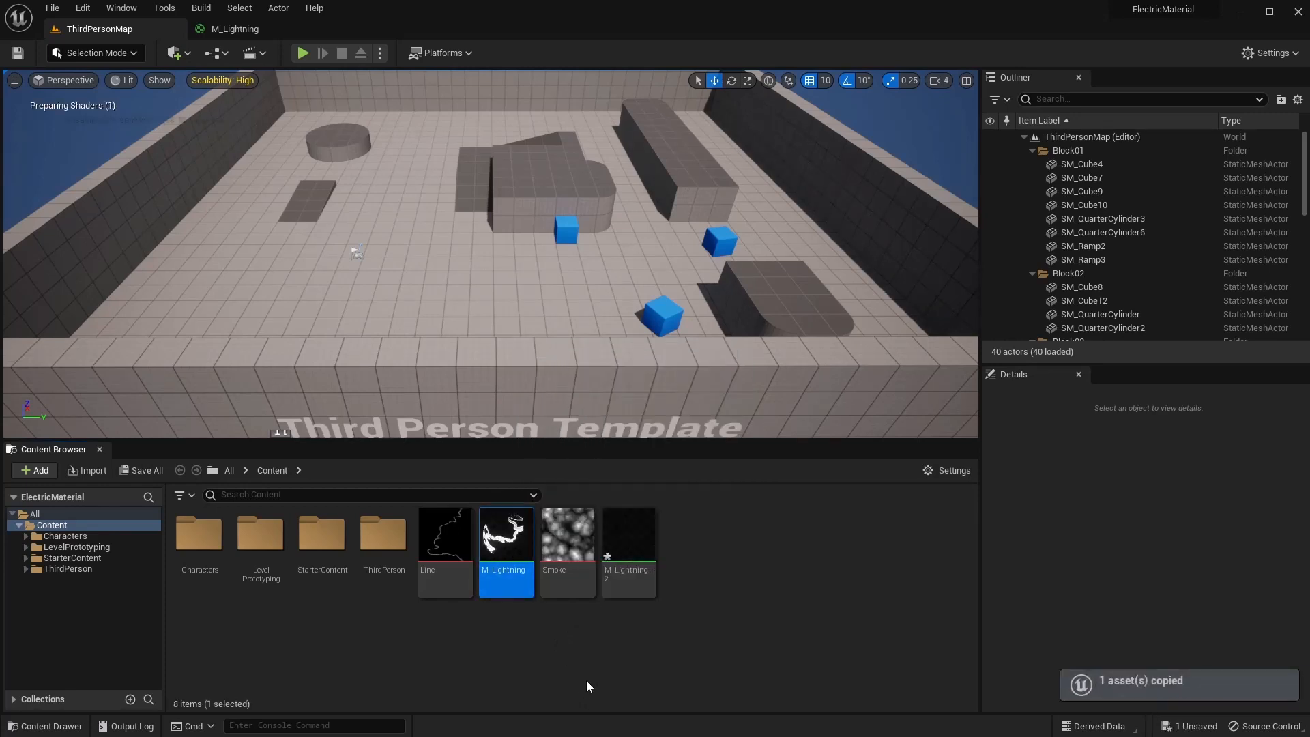
pyautogui.doubleClick(631, 552)
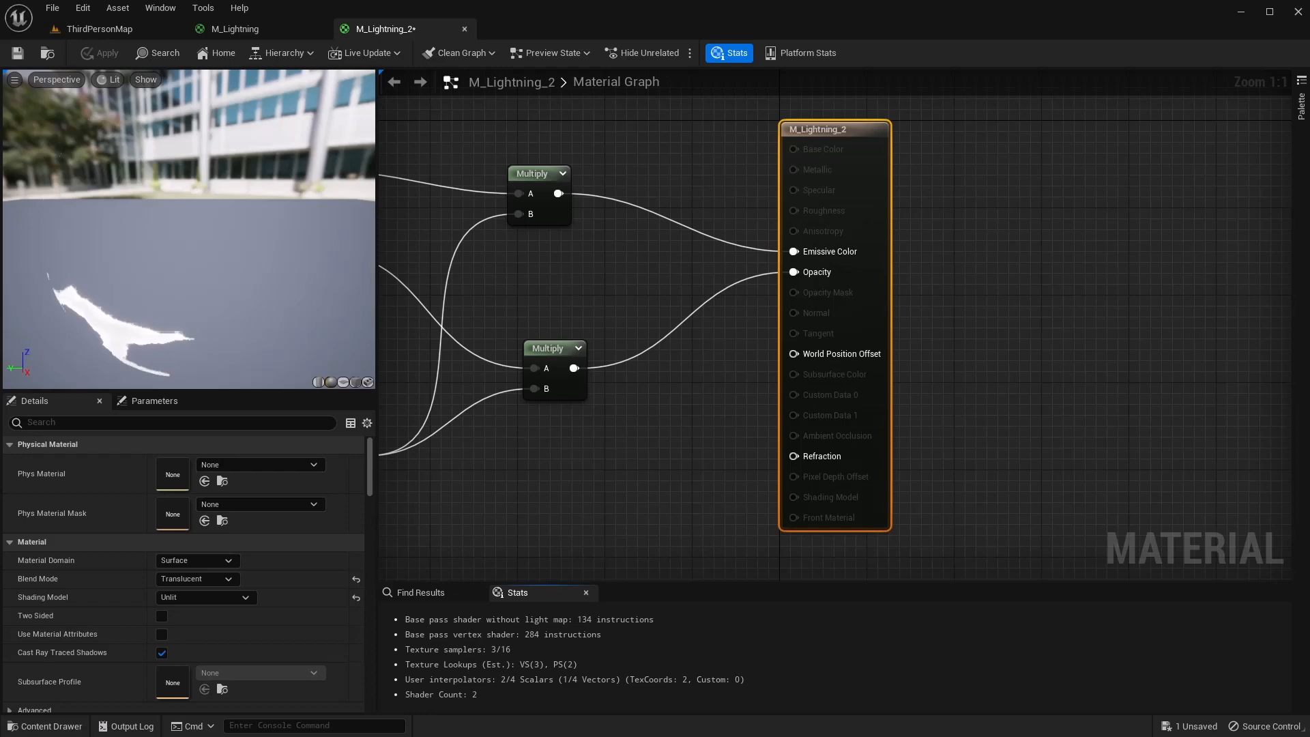
pyautogui.moveTo(578, 463); pyautogui.dragTo(1017, 324, button='right')
pyautogui.scroll(-2, 518, 412)
pyautogui.moveTo(518, 412); pyautogui.dragTo(670, 366, button='right')
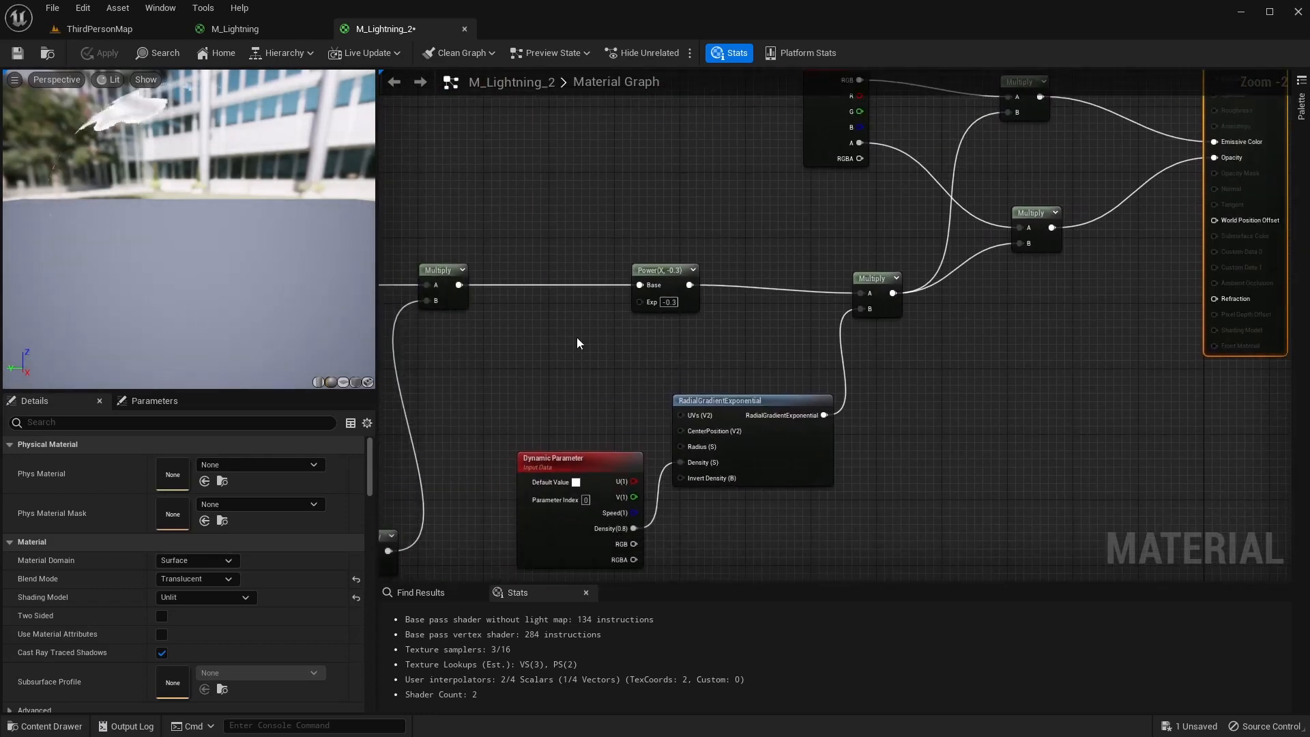
# Set the exponent of the Power node between the two Multiply nodes to -0.2
pyautogui.click(668, 302)
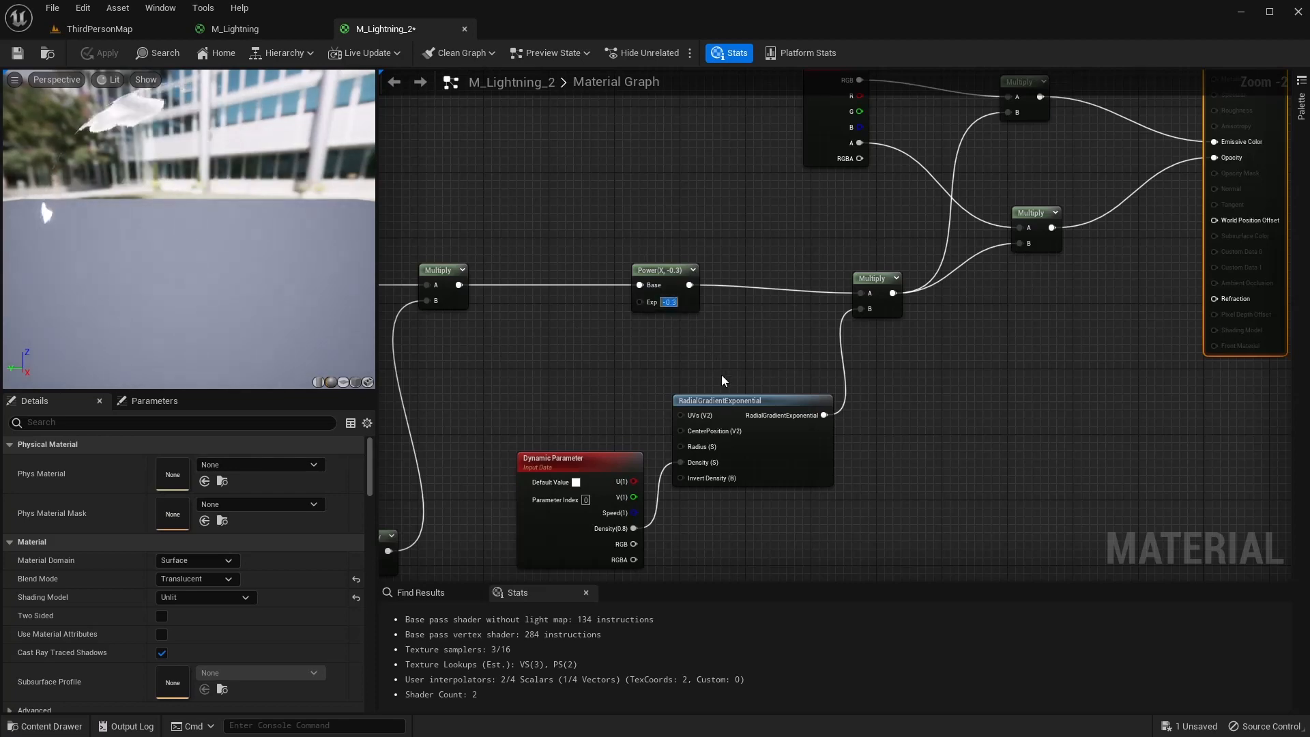
pyautogui.write('-0.2')
pyautogui.click(722, 374)
# Examine the -1 Multiply node driving the lightning texture's Panner speed and follow its input back to the Dynamic Parameter
pyautogui.moveTo(485, 441); pyautogui.dragTo(743, 316, button='right')
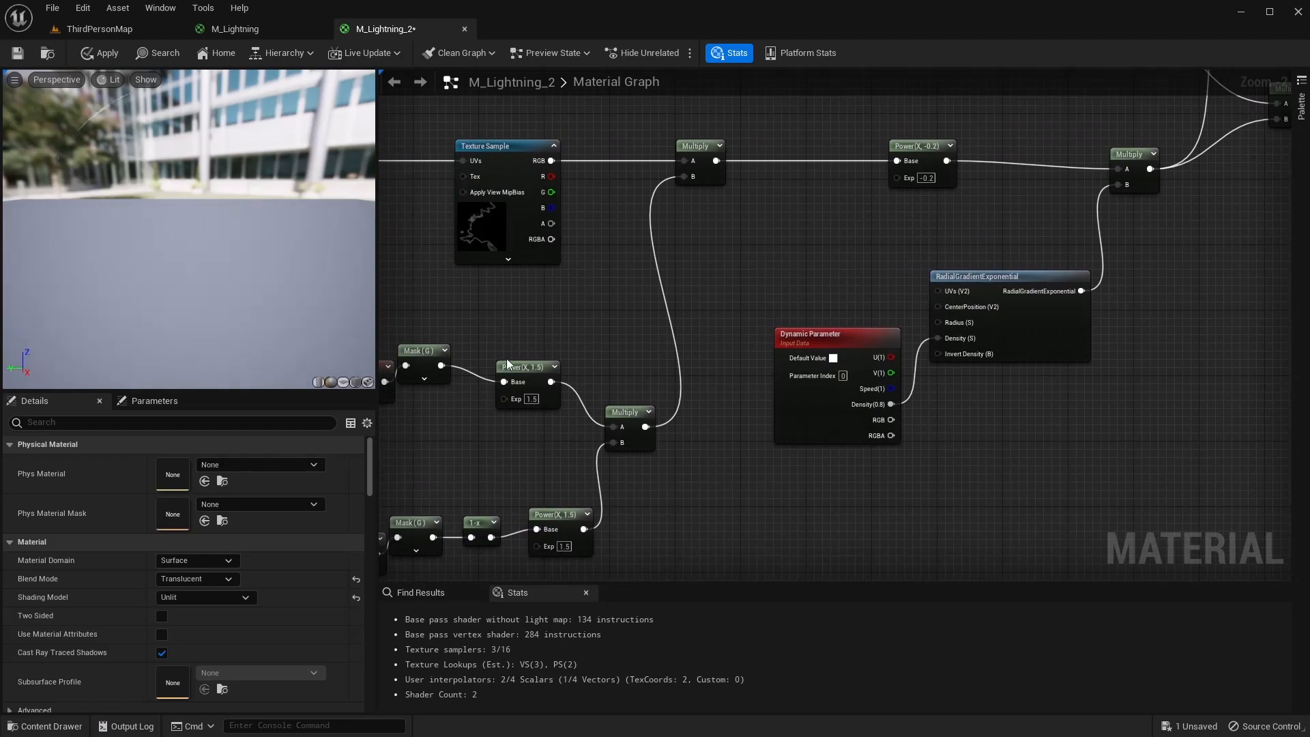
pyautogui.moveTo(581, 363); pyautogui.dragTo(963, 330, button='right')
pyautogui.moveTo(617, 367); pyautogui.dragTo(790, 402, button='right')
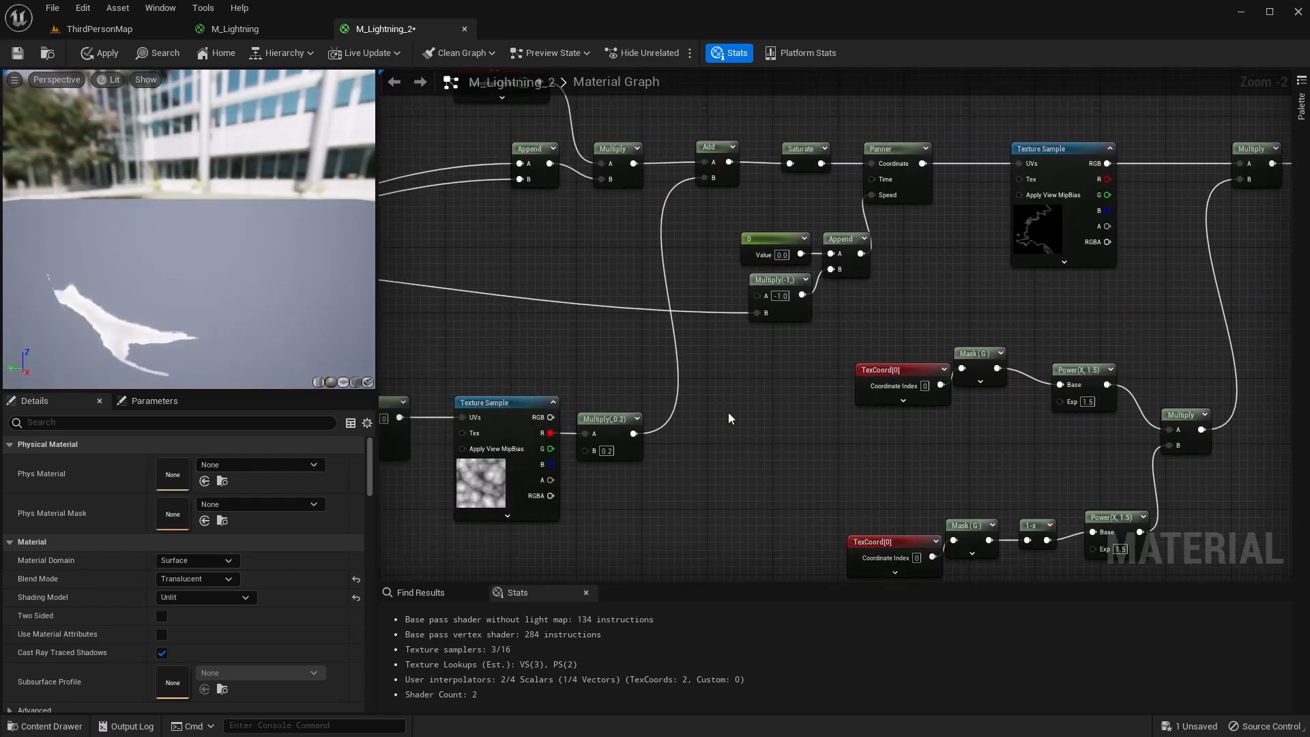
pyautogui.scroll(1, 757, 310)
pyautogui.click(779, 295)
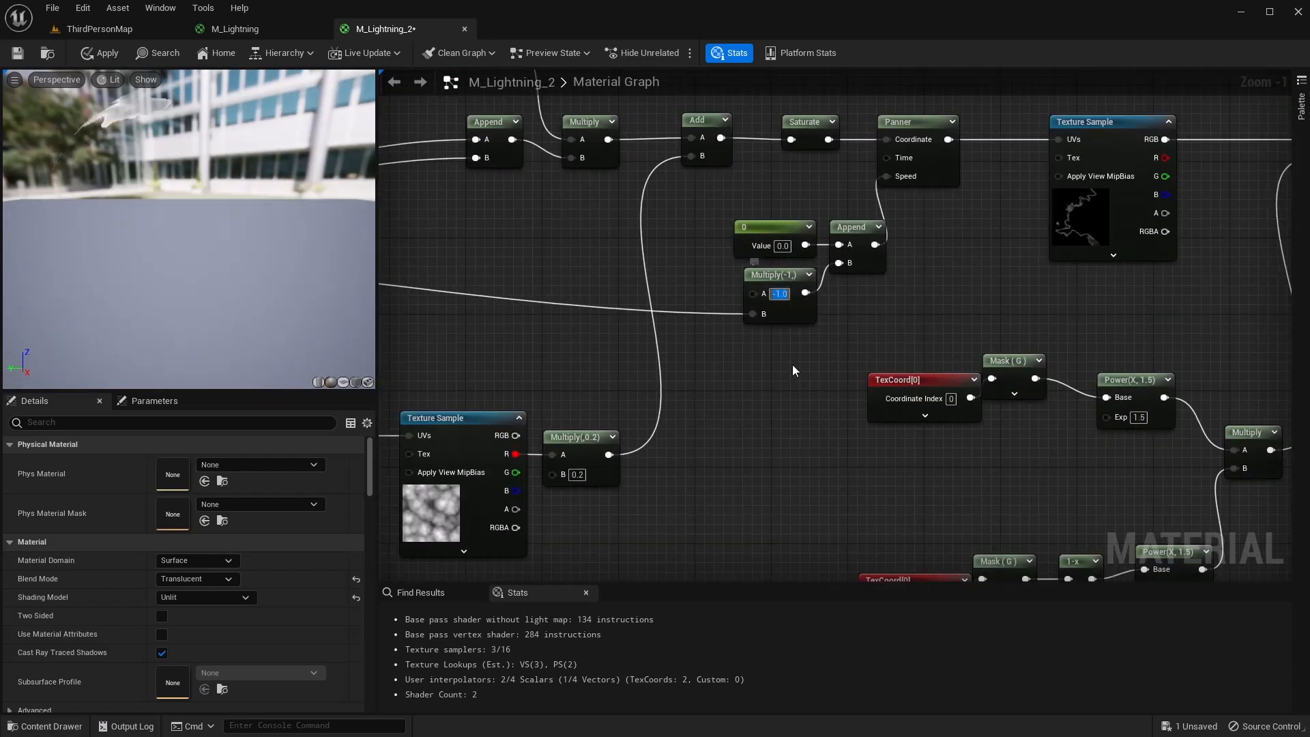
pyautogui.moveTo(793, 366); pyautogui.dragTo(823, 396, button='right')
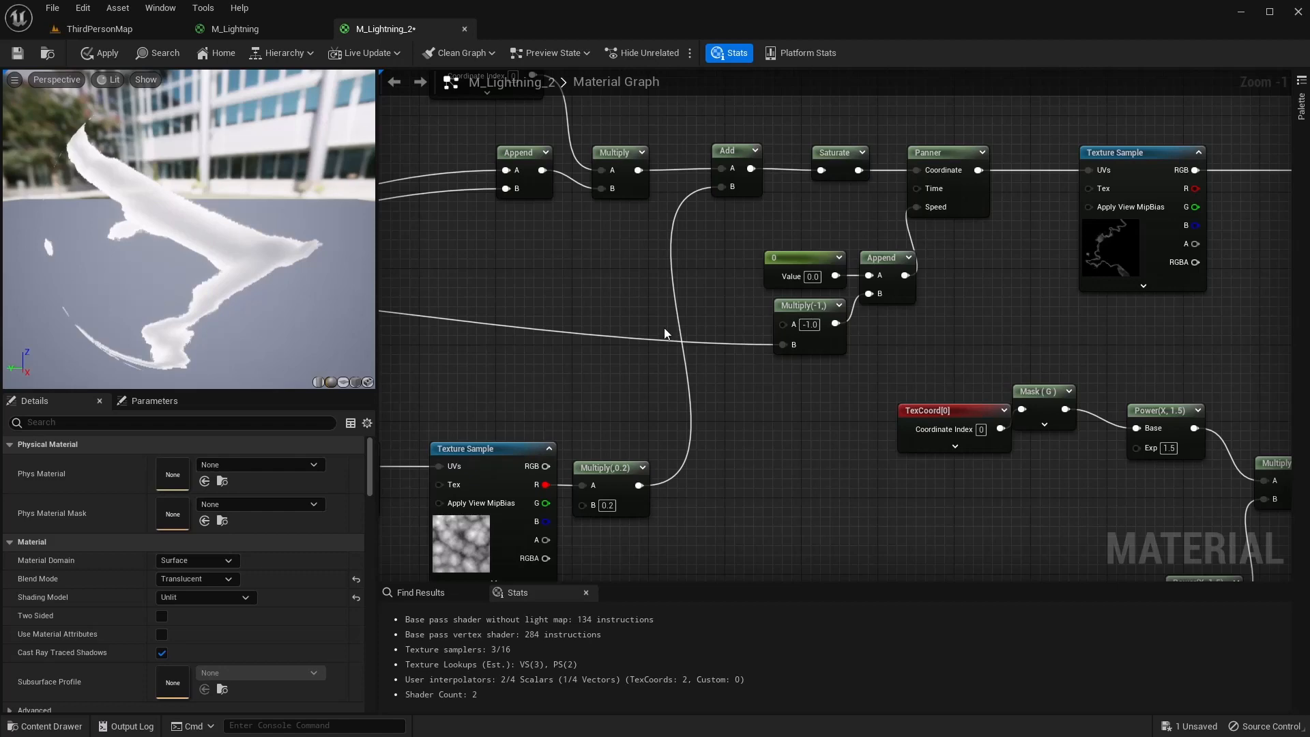
pyautogui.moveTo(829, 395); pyautogui.dragTo(965, 416, button='right')
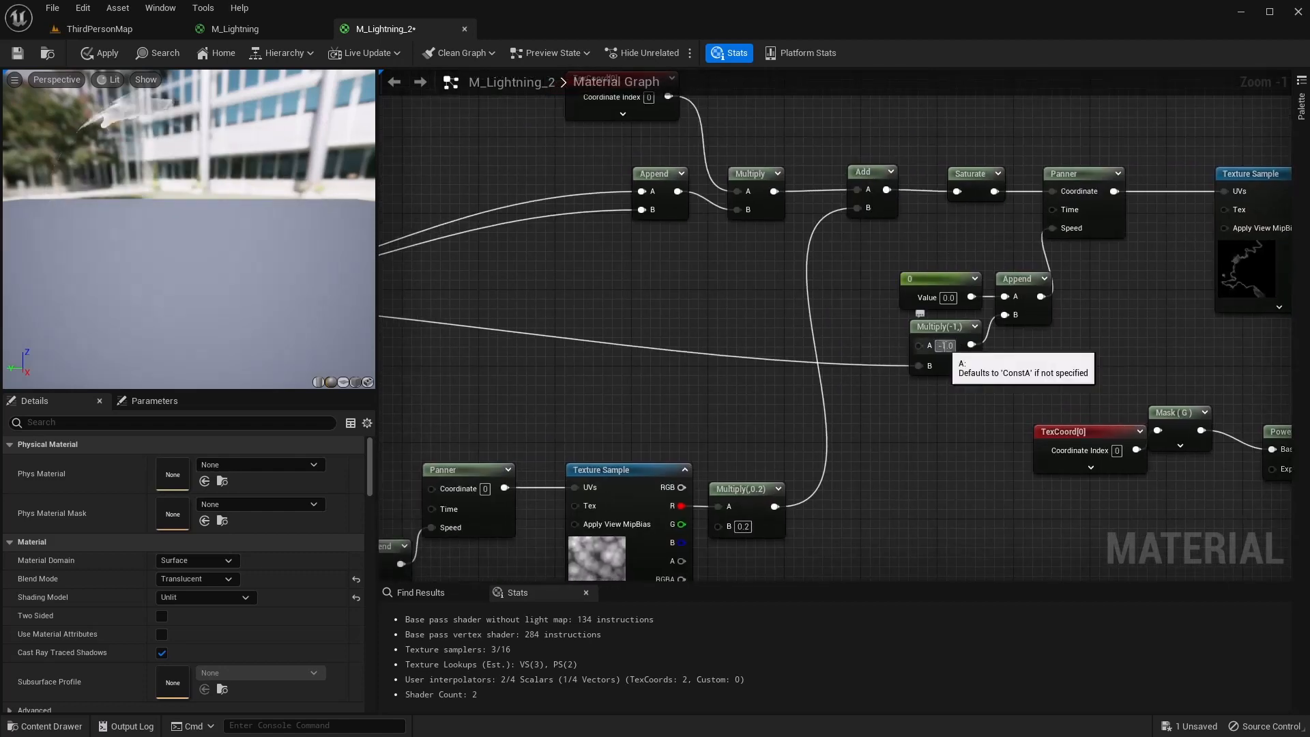
pyautogui.moveTo(687, 361); pyautogui.dragTo(868, 344, button='right')
pyautogui.moveTo(450, 354); pyautogui.dragTo(1102, 327)
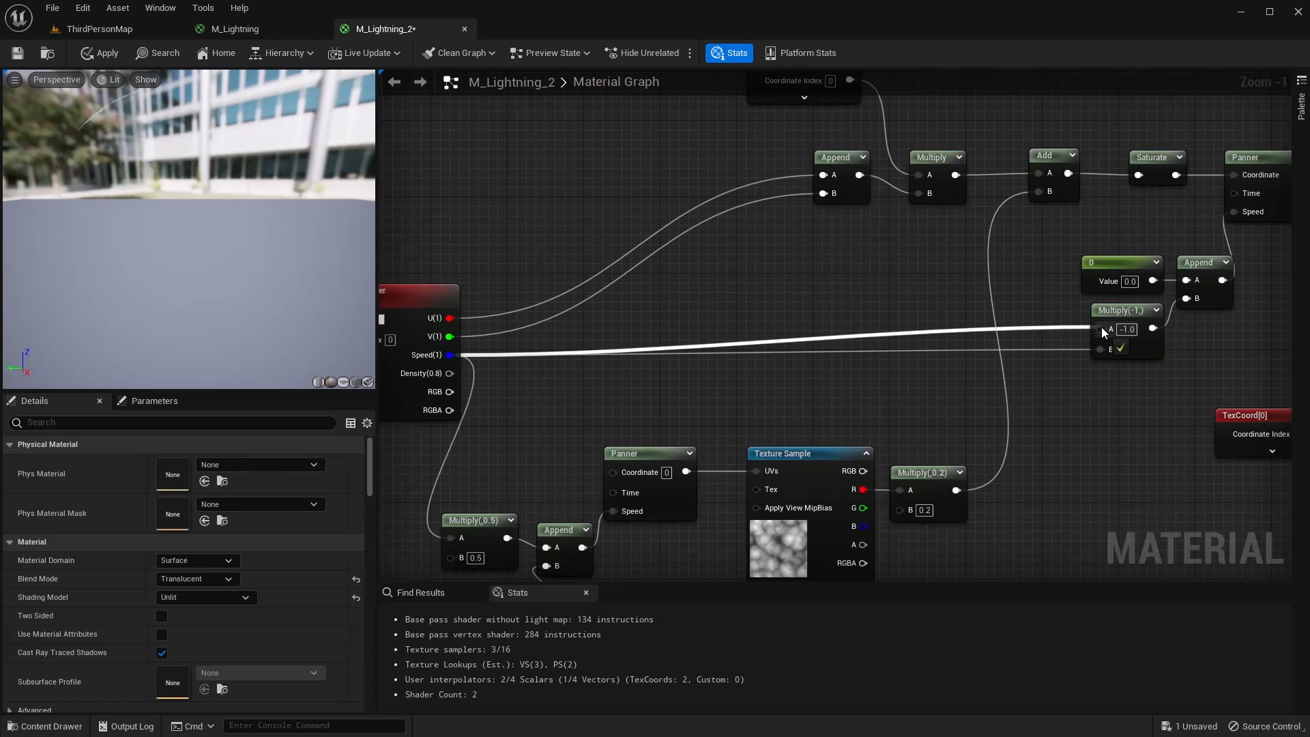
pyautogui.moveTo(1101, 327); pyautogui.dragTo(866, 364)
pyautogui.click(1189, 399)
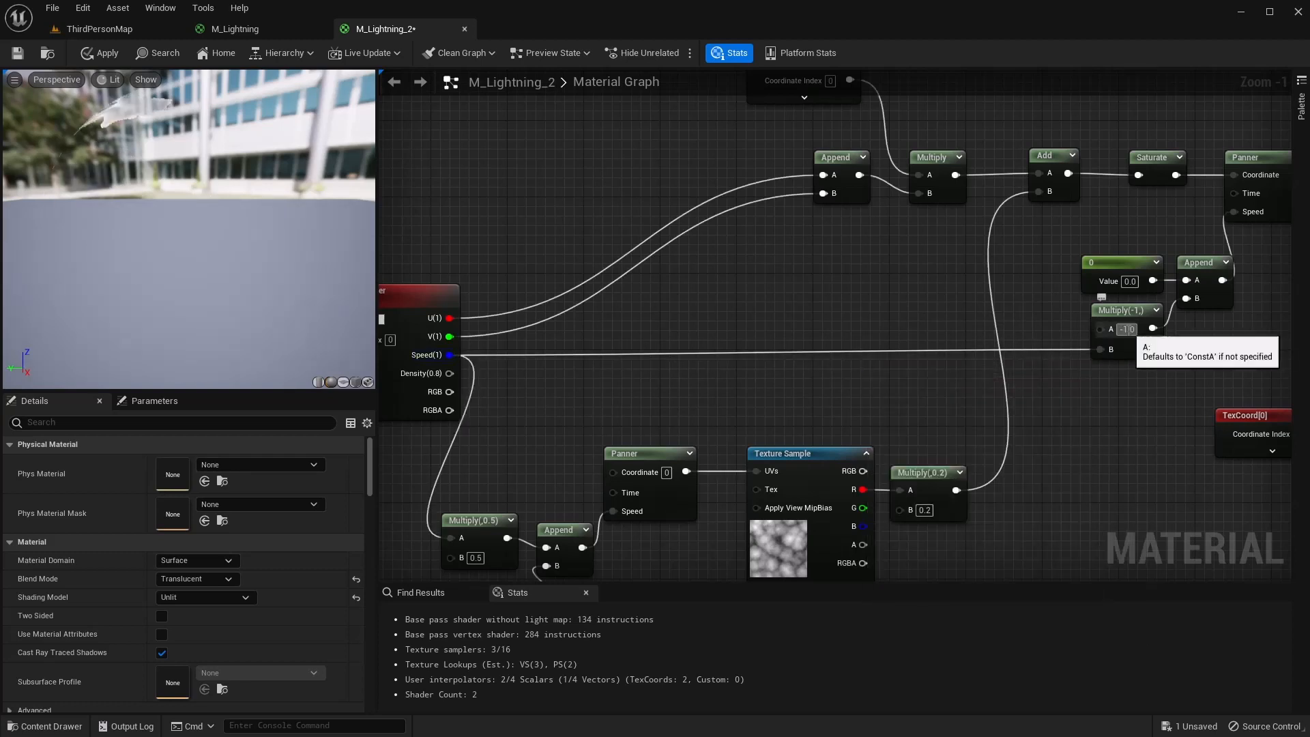
# Set the A value of the Multiply node driving the lightning texture's Panner speed to 1.5
pyautogui.click(1127, 328)
pyautogui.write('1.5')
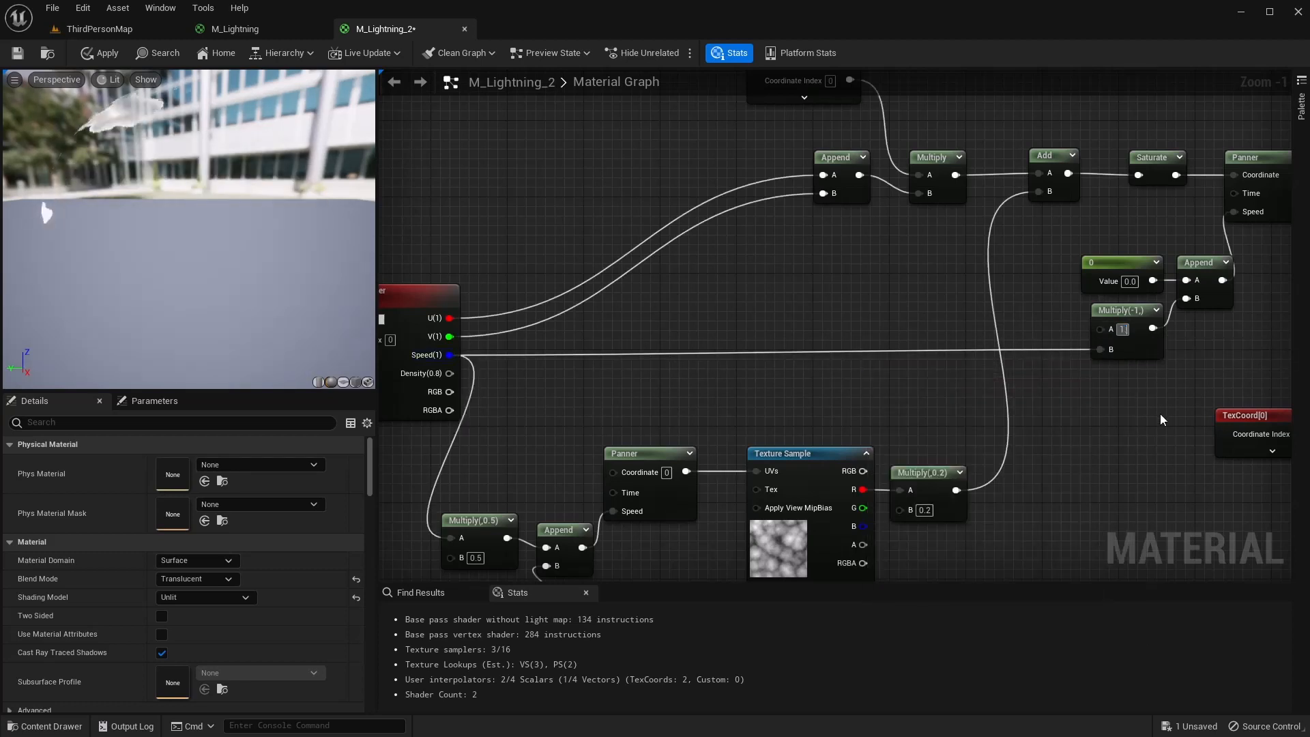
pyautogui.press('Return')
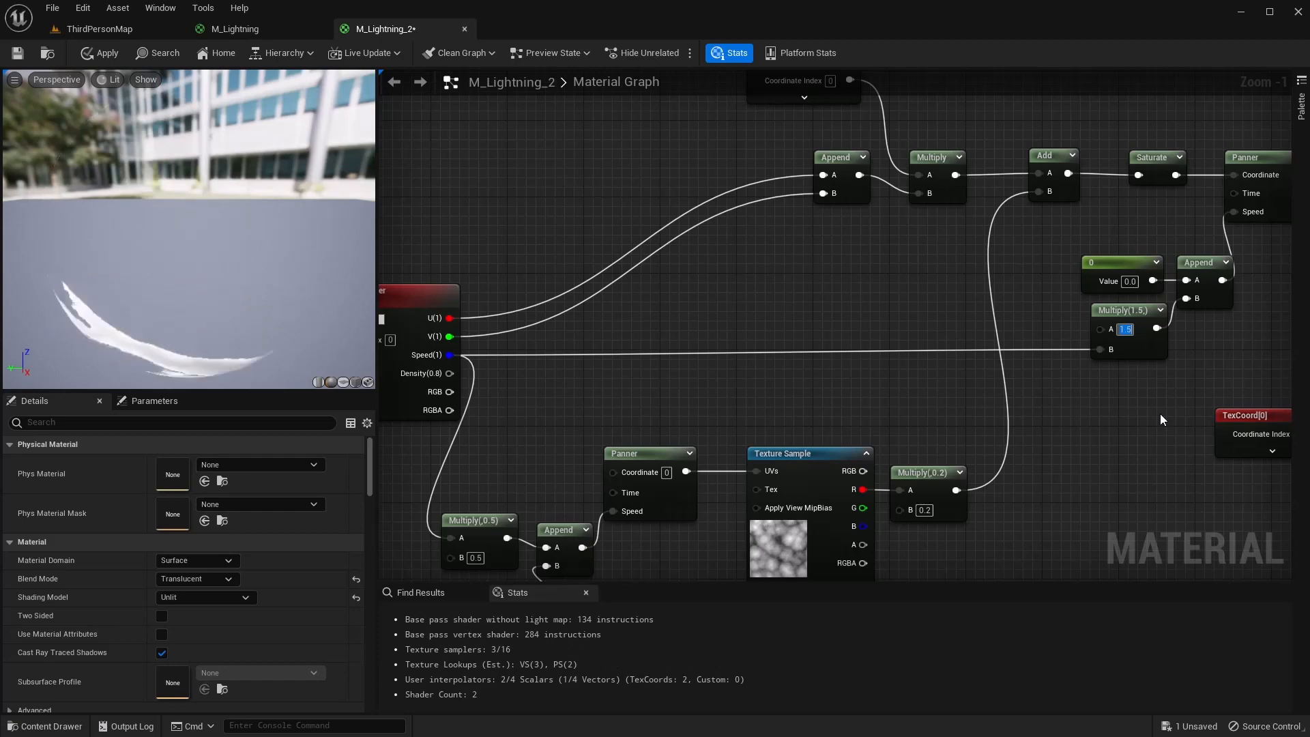
# Rename the second parameter (Index [1]) of the Dynamic Parameter node feeding the first Append to V(-1)
pyautogui.moveTo(1148, 396); pyautogui.dragTo(993, 412, button='right')
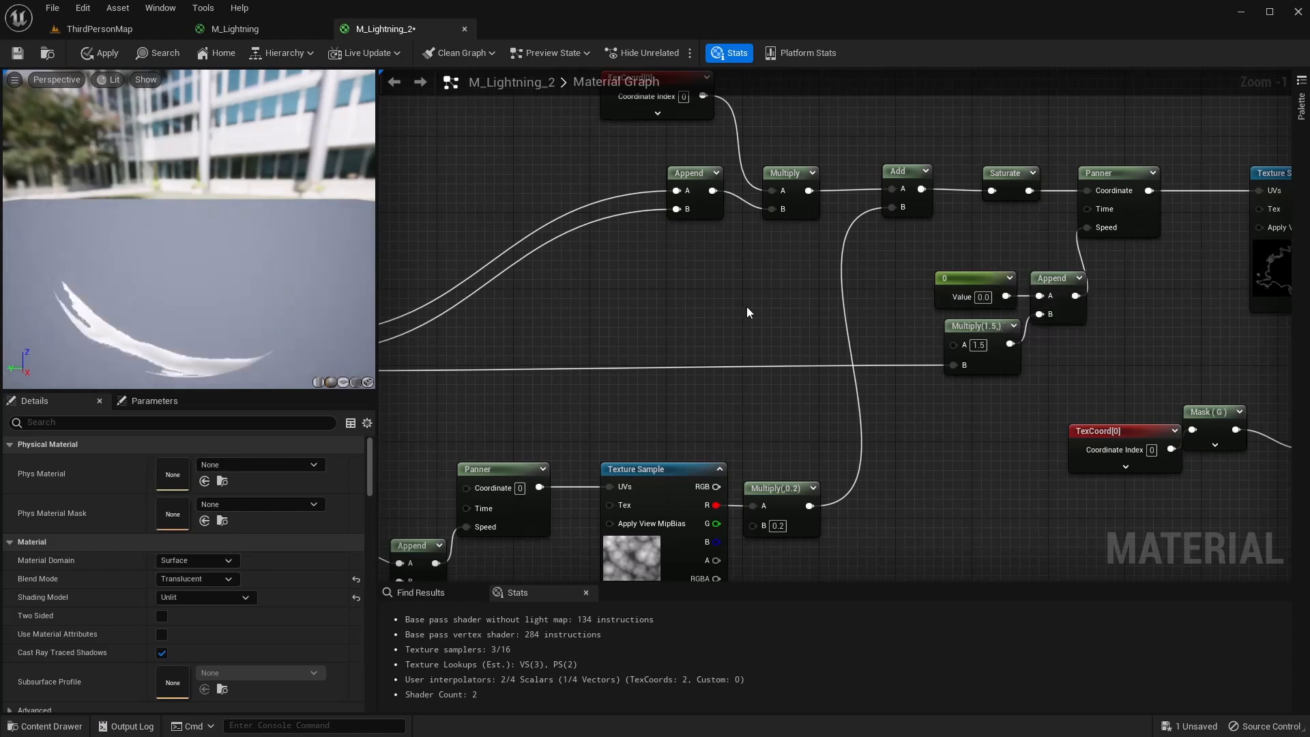
pyautogui.scroll(-2, 746, 306)
pyautogui.moveTo(766, 388); pyautogui.dragTo(739, 281, button='right')
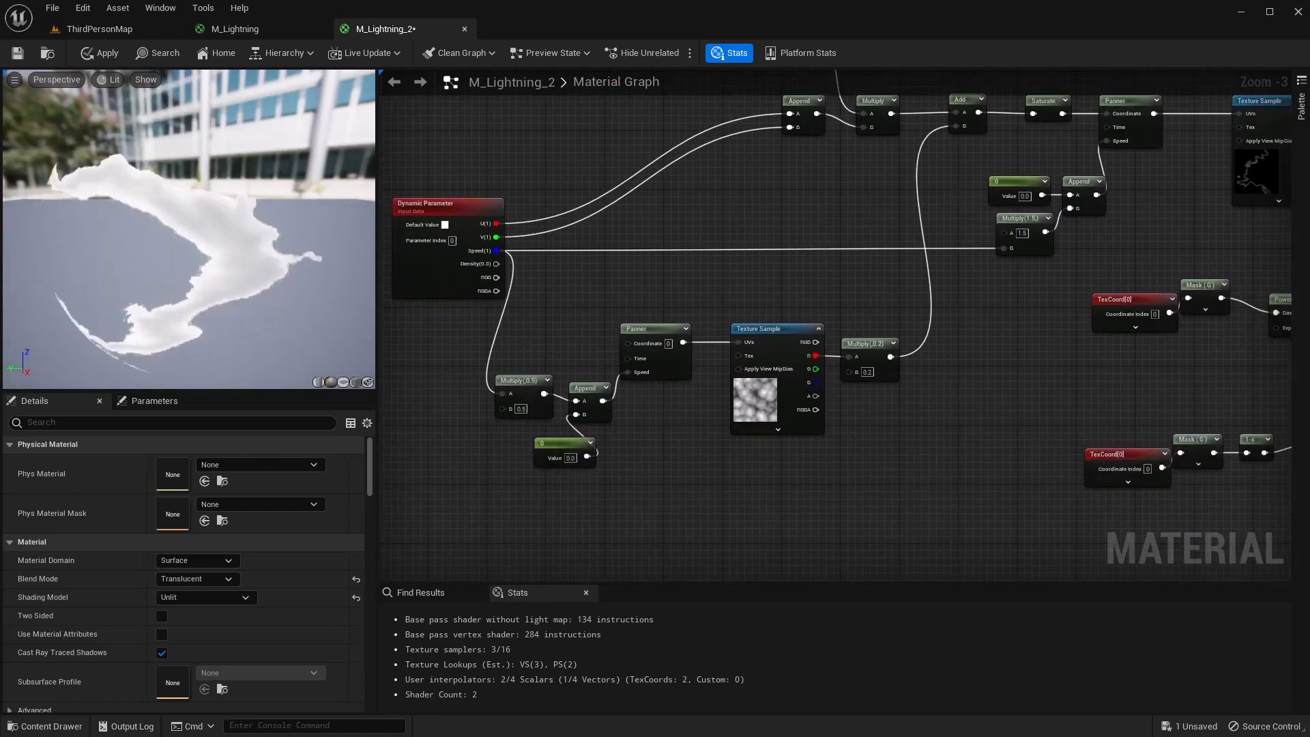
pyautogui.scroll(3, 709, 508)
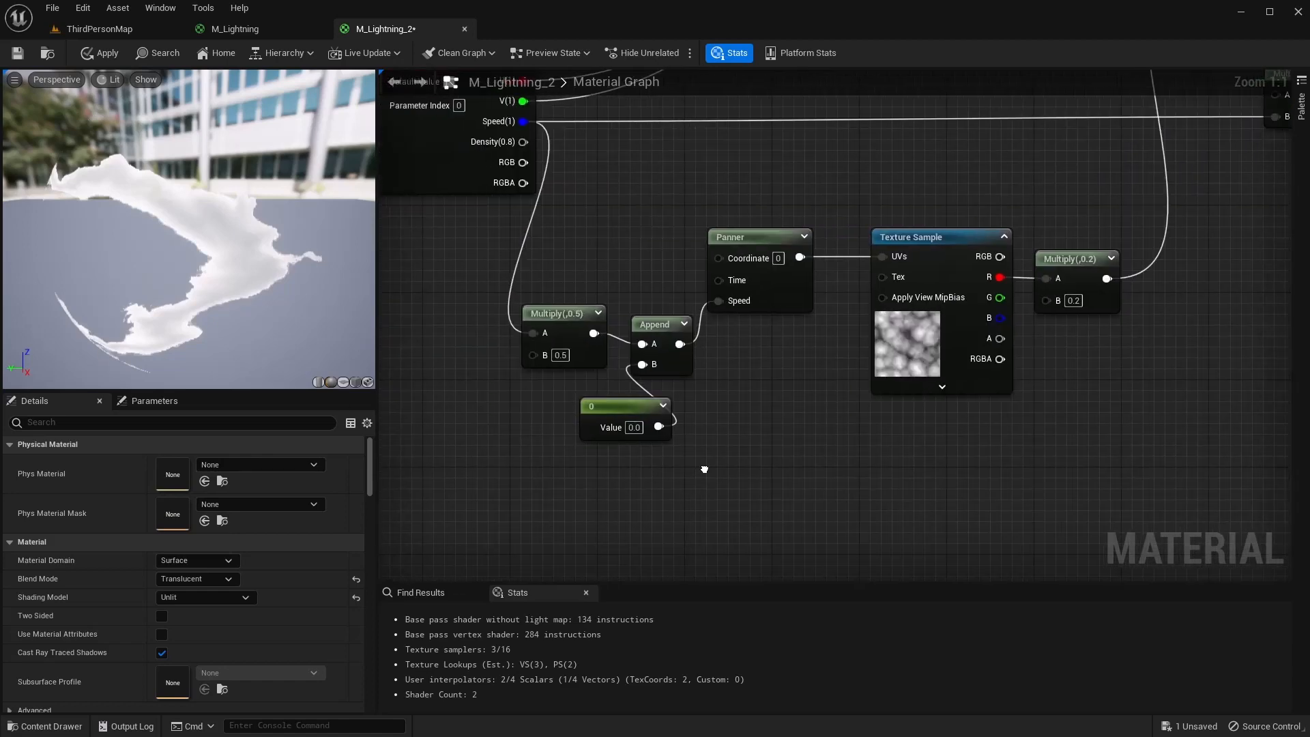
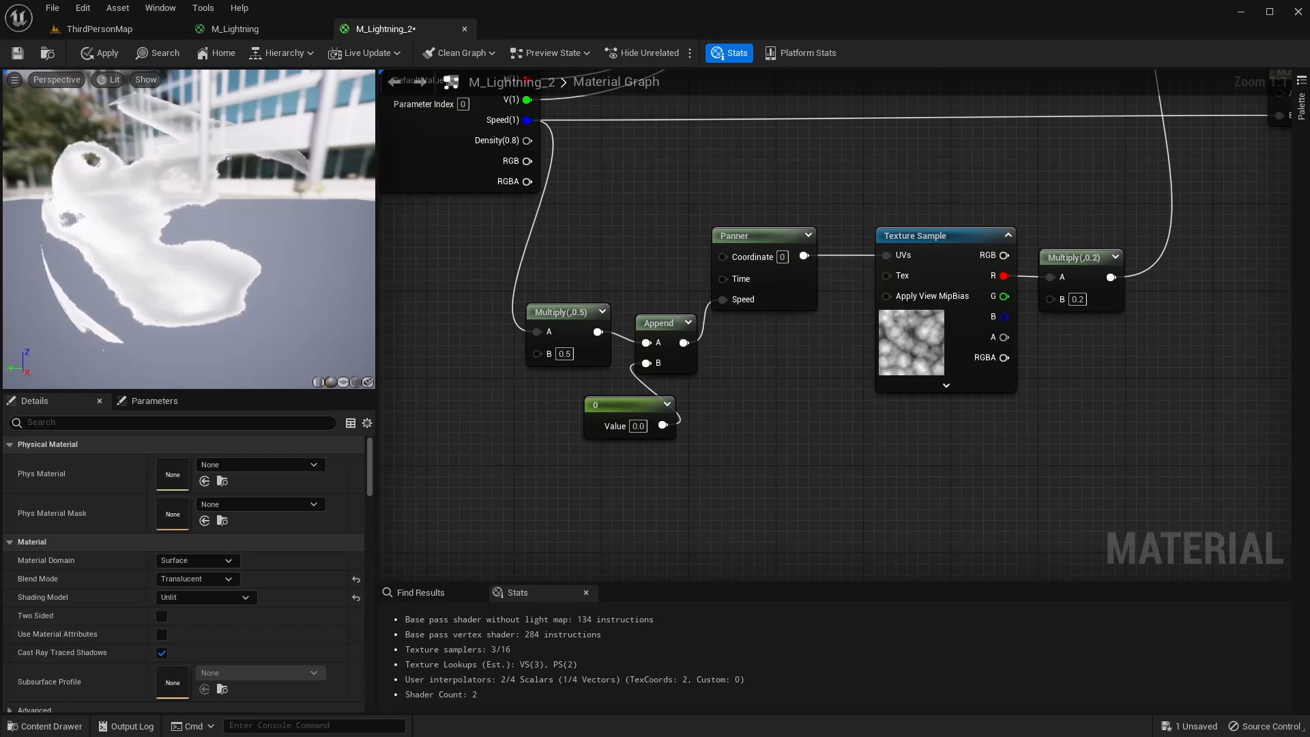
pyautogui.scroll(-3, 475, 408)
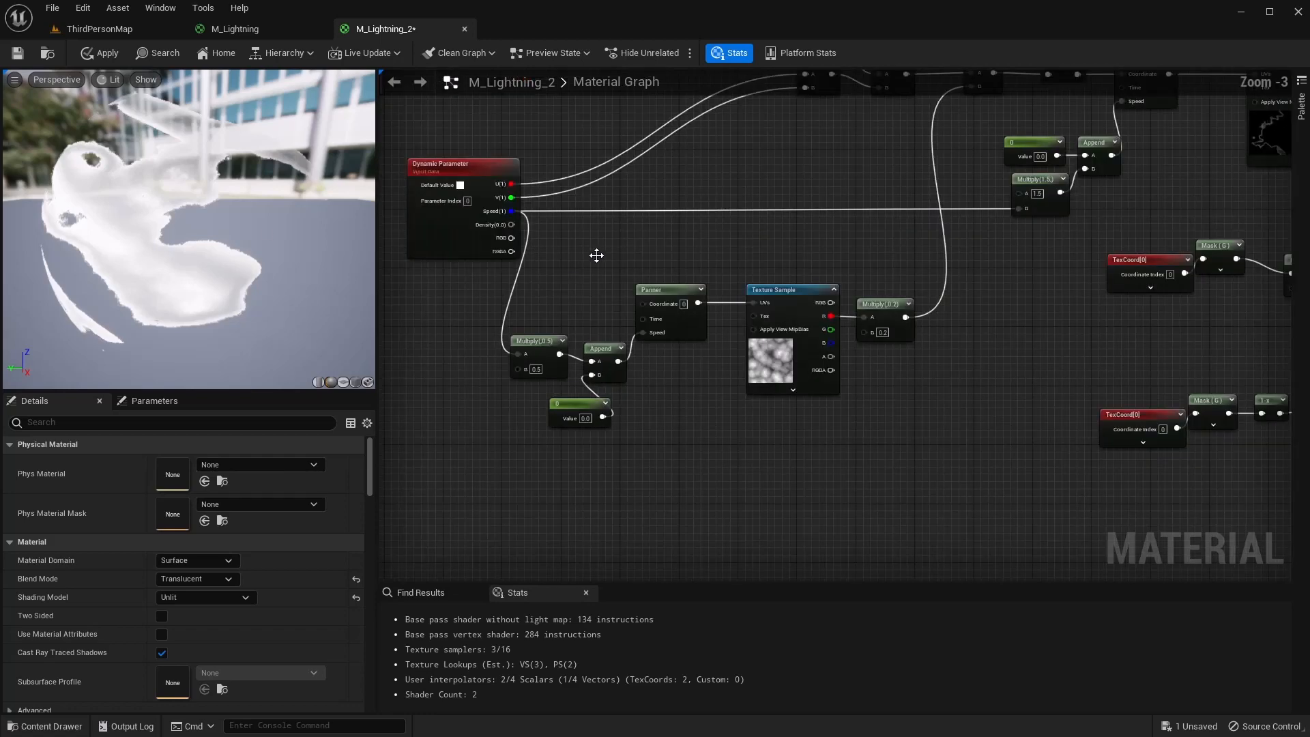
pyautogui.moveTo(597, 254); pyautogui.dragTo(620, 474, button='right')
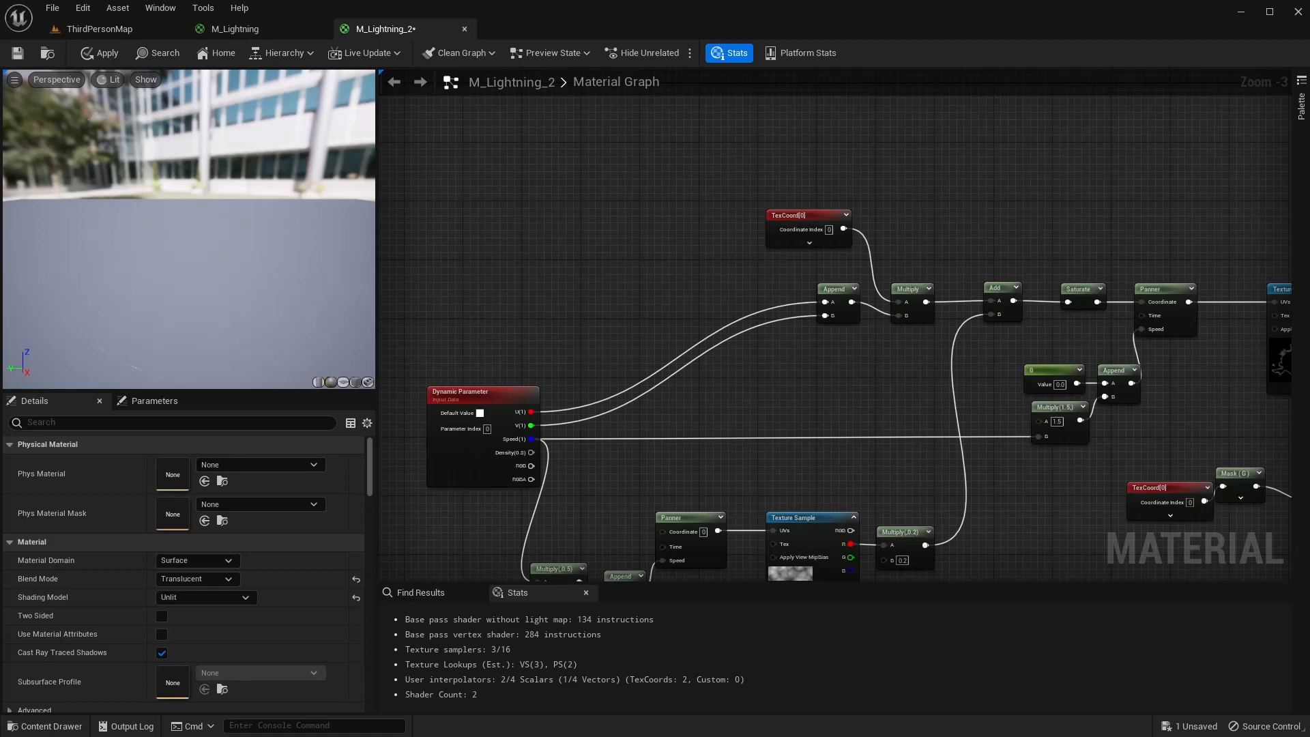
pyautogui.moveTo(564, 274); pyautogui.dragTo(635, 213, button='right')
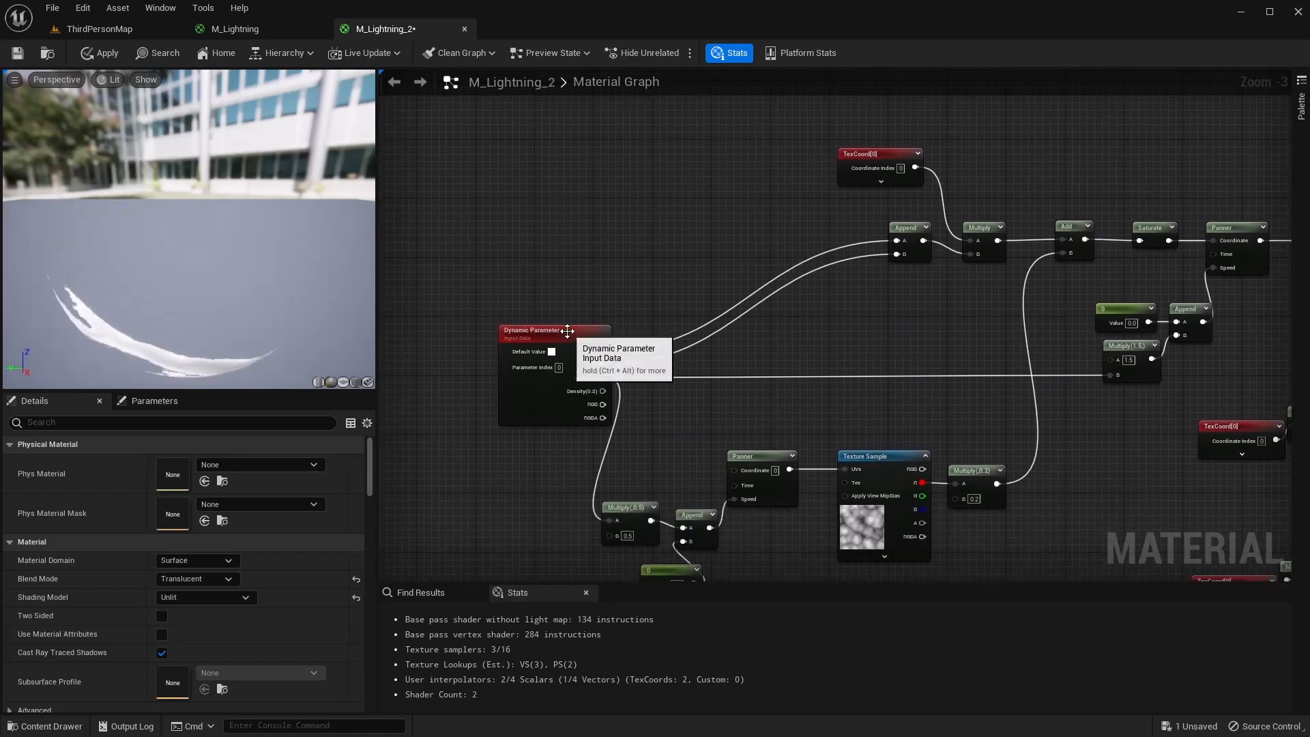
pyautogui.click(580, 365)
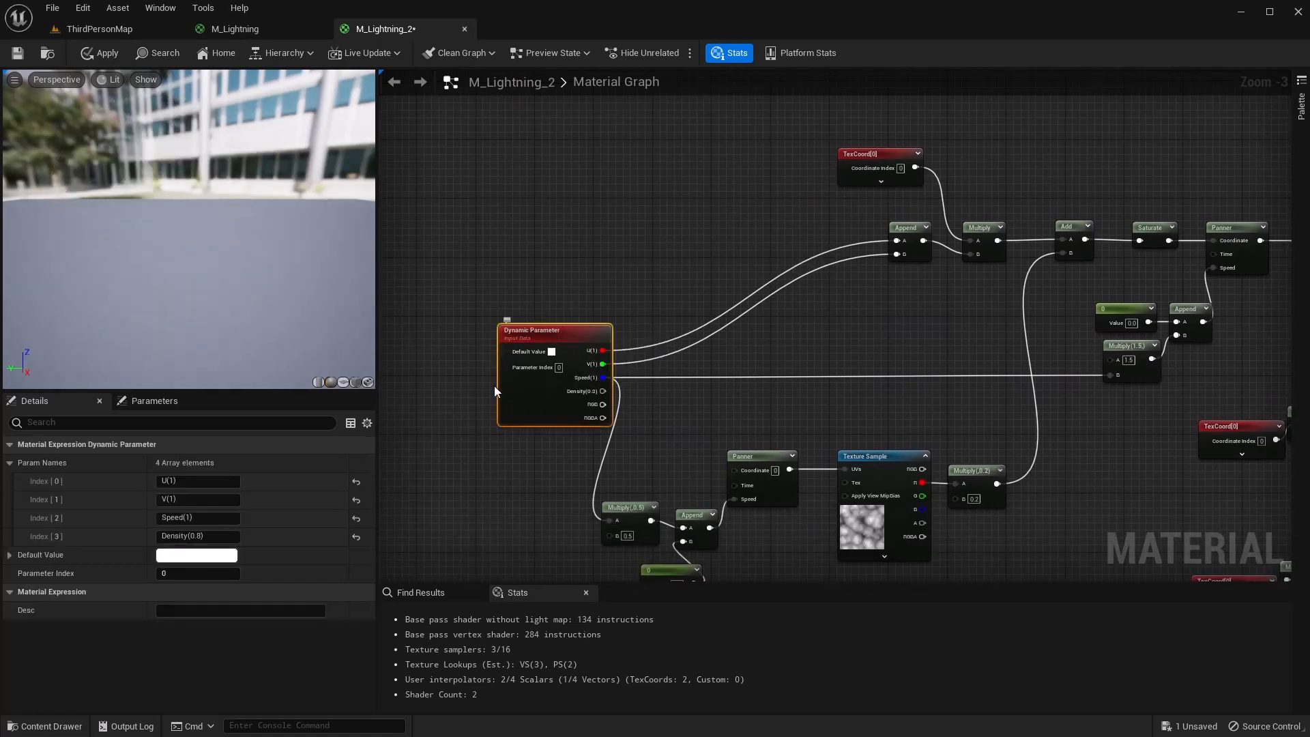
pyautogui.click(168, 500)
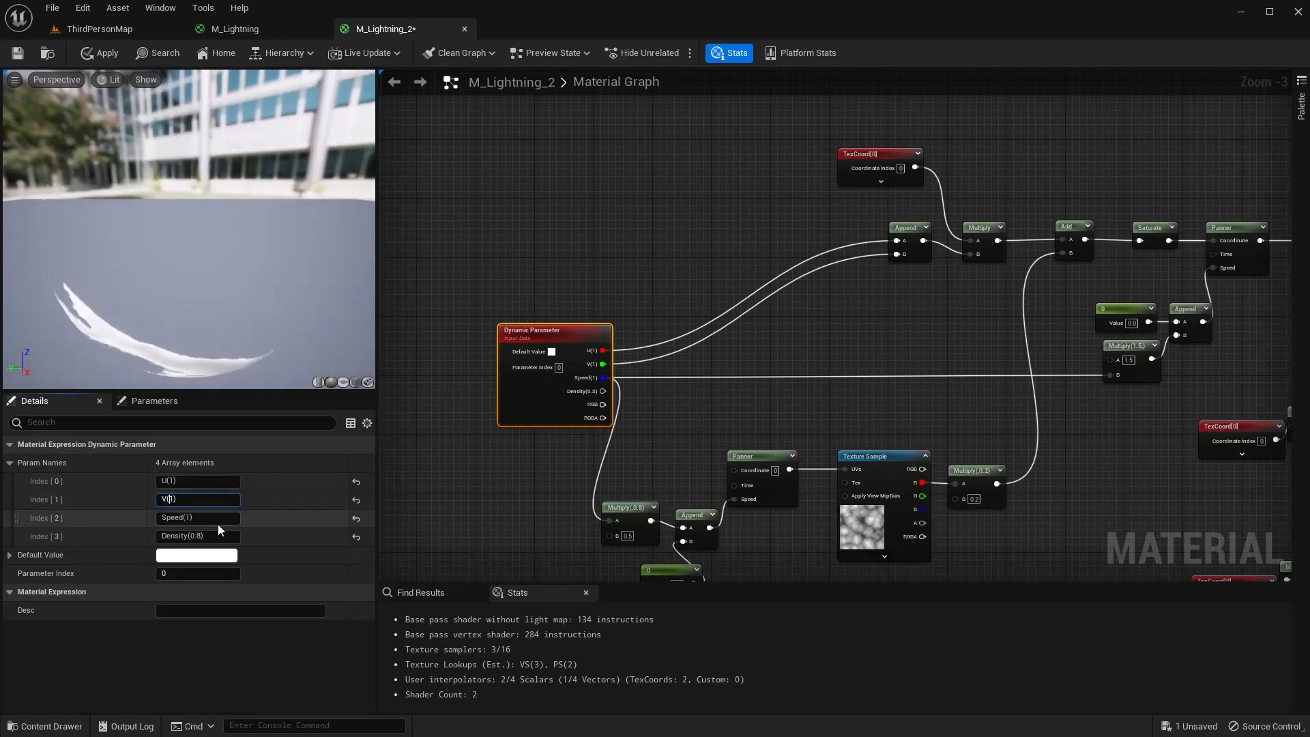
pyautogui.write('-')
pyautogui.click(446, 219)
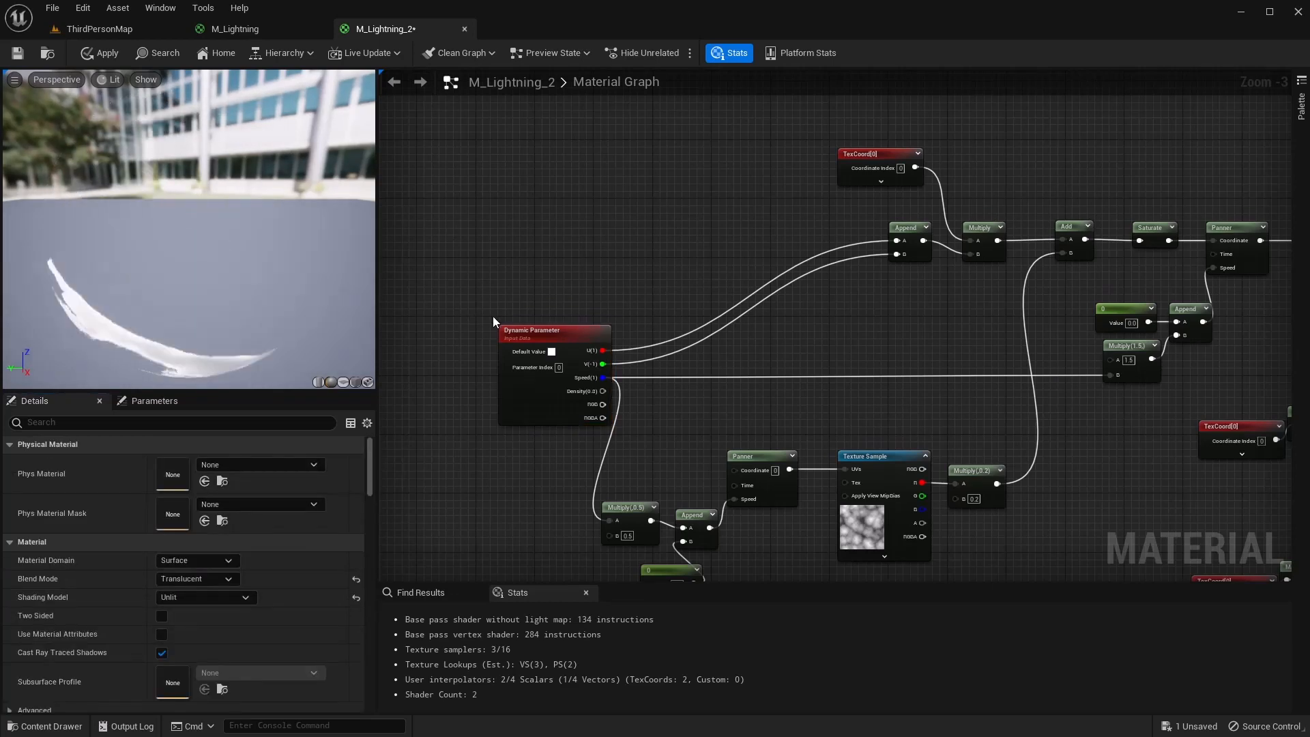
# Try replacing the V(-1) link on the B input of the tiling Append node with a Constant of -1
pyautogui.scroll(3, 841, 326)
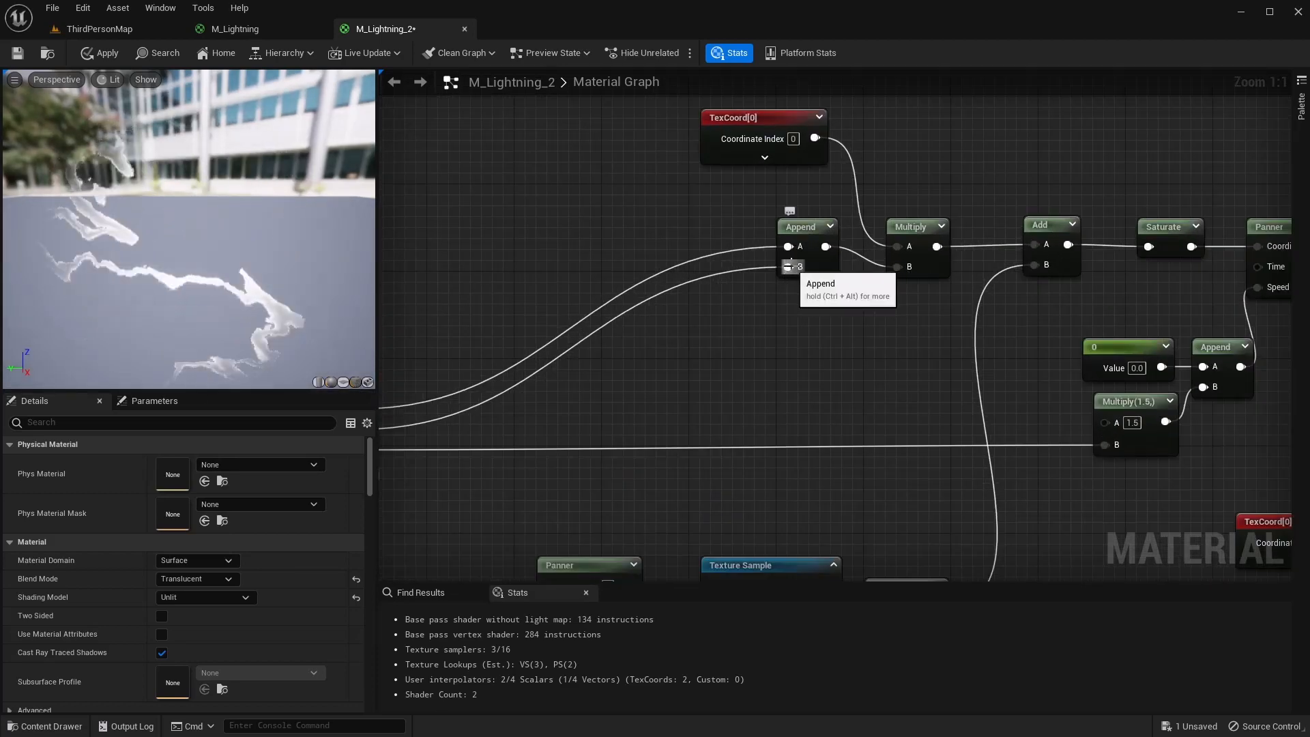
pyautogui.rightClick(789, 267)
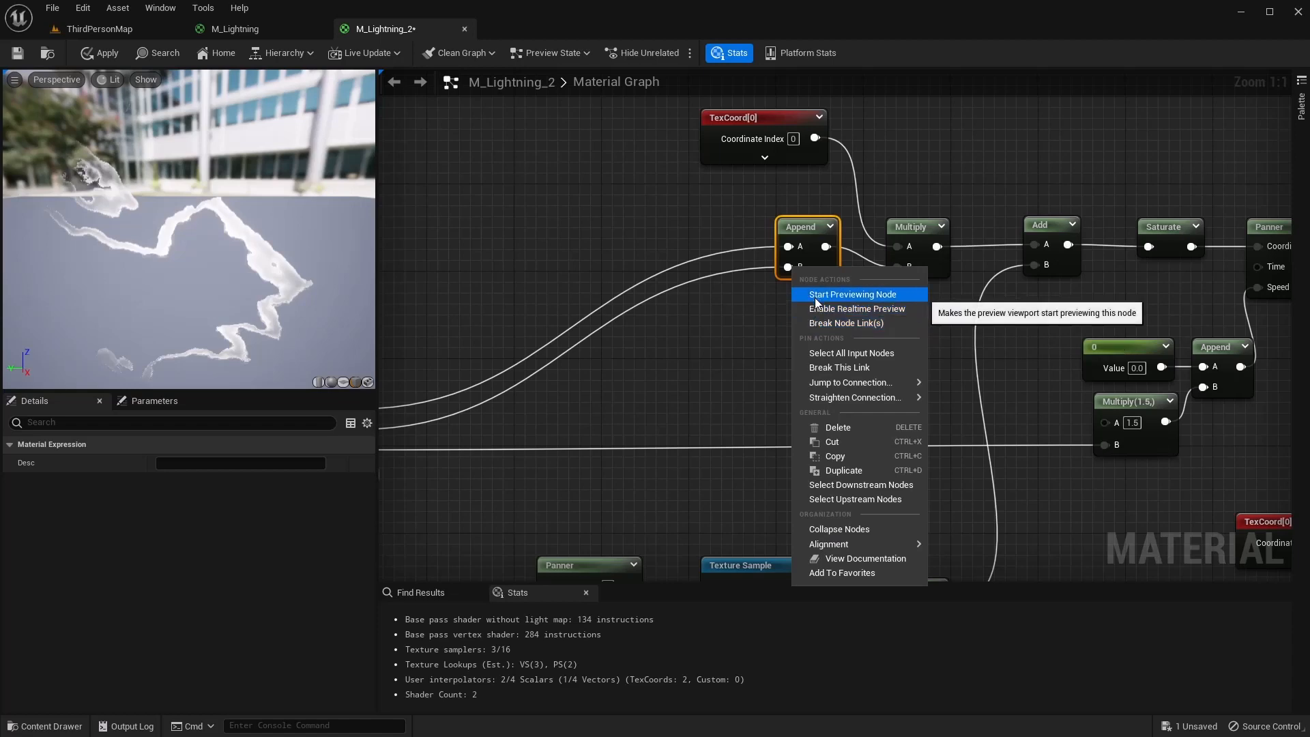
pyautogui.click(829, 367)
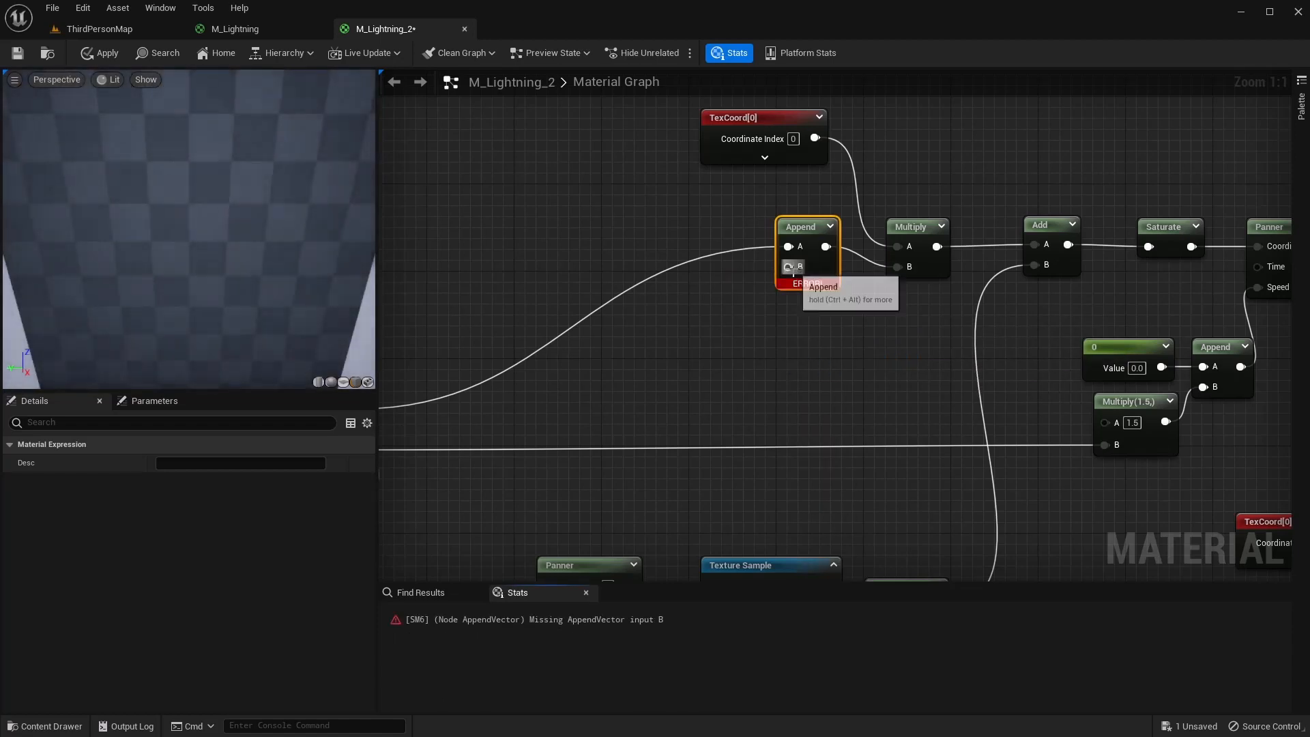
pyautogui.moveTo(789, 266); pyautogui.dragTo(746, 305)
pyautogui.write('const')
pyautogui.press('Return')
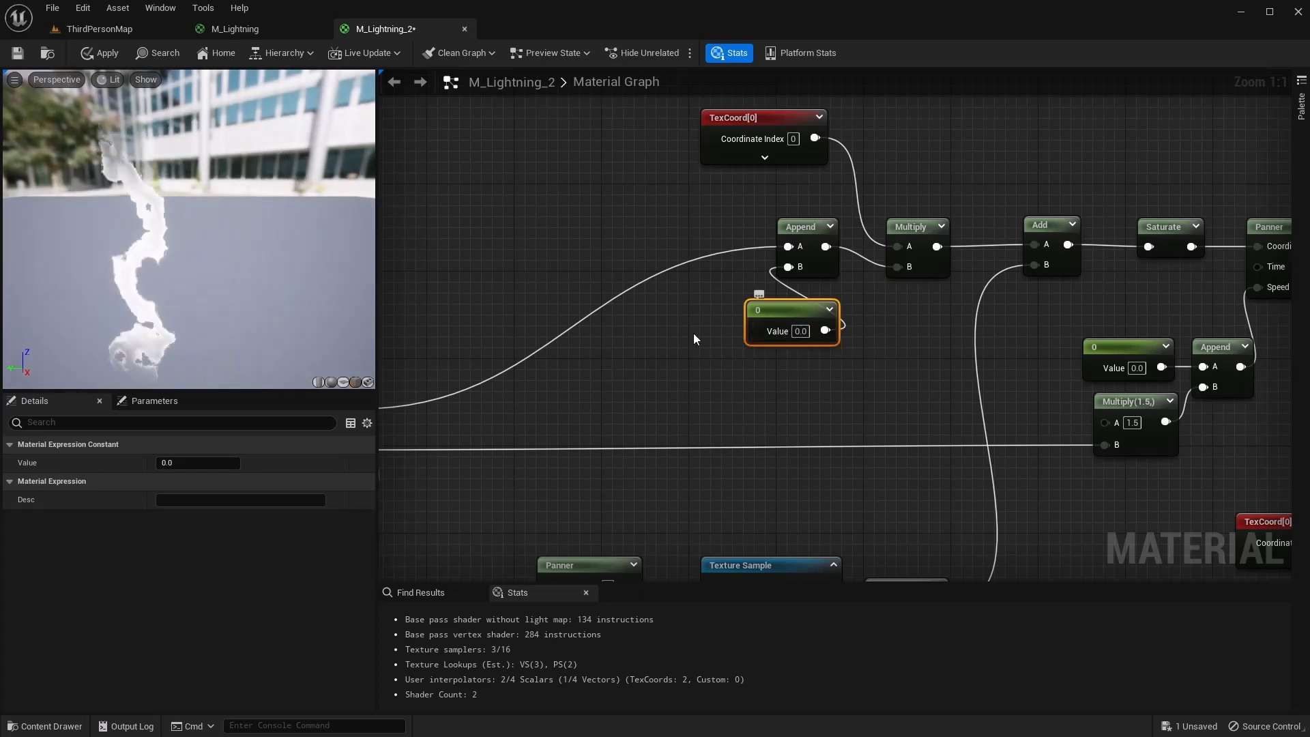
pyautogui.click(800, 331)
pyautogui.write('-1')
pyautogui.press('Return')
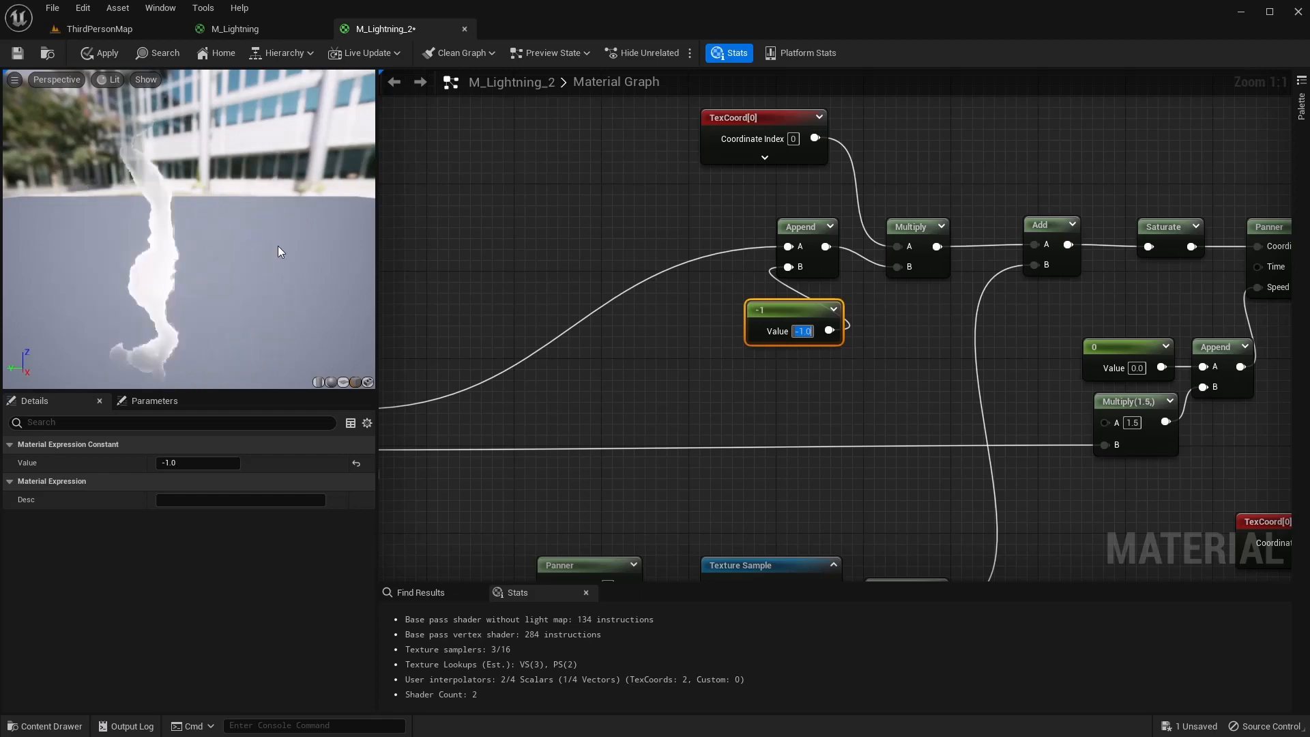
# Delete the Constant and reconnect the Dynamic Parameter's V(-1) output to the Append node's B input
pyautogui.click(814, 345)
pyautogui.press('Delete')
pyautogui.moveTo(699, 361); pyautogui.dragTo(869, 310, button='right')
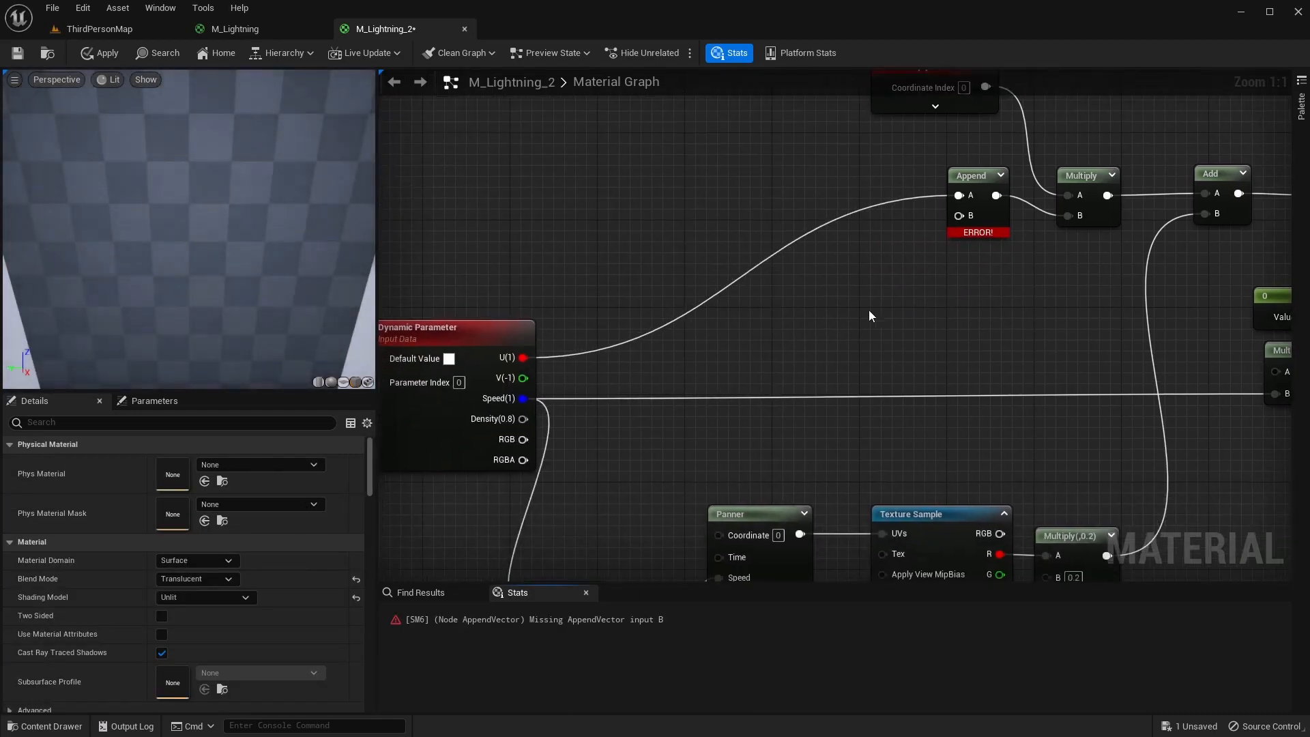
pyautogui.moveTo(523, 378); pyautogui.dragTo(958, 216)
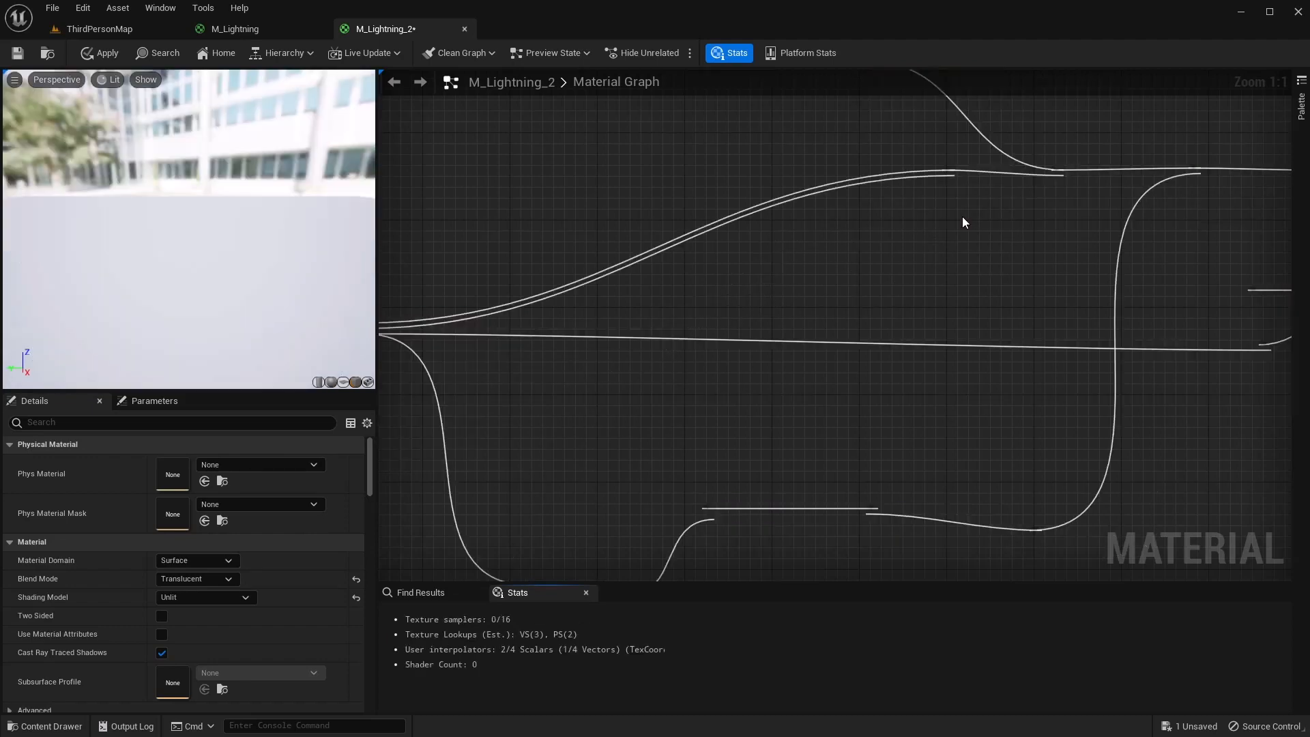
# Apply the material changes, switch to the ThirdPersonMap level and save all unsaved work
pyautogui.click(93, 54)
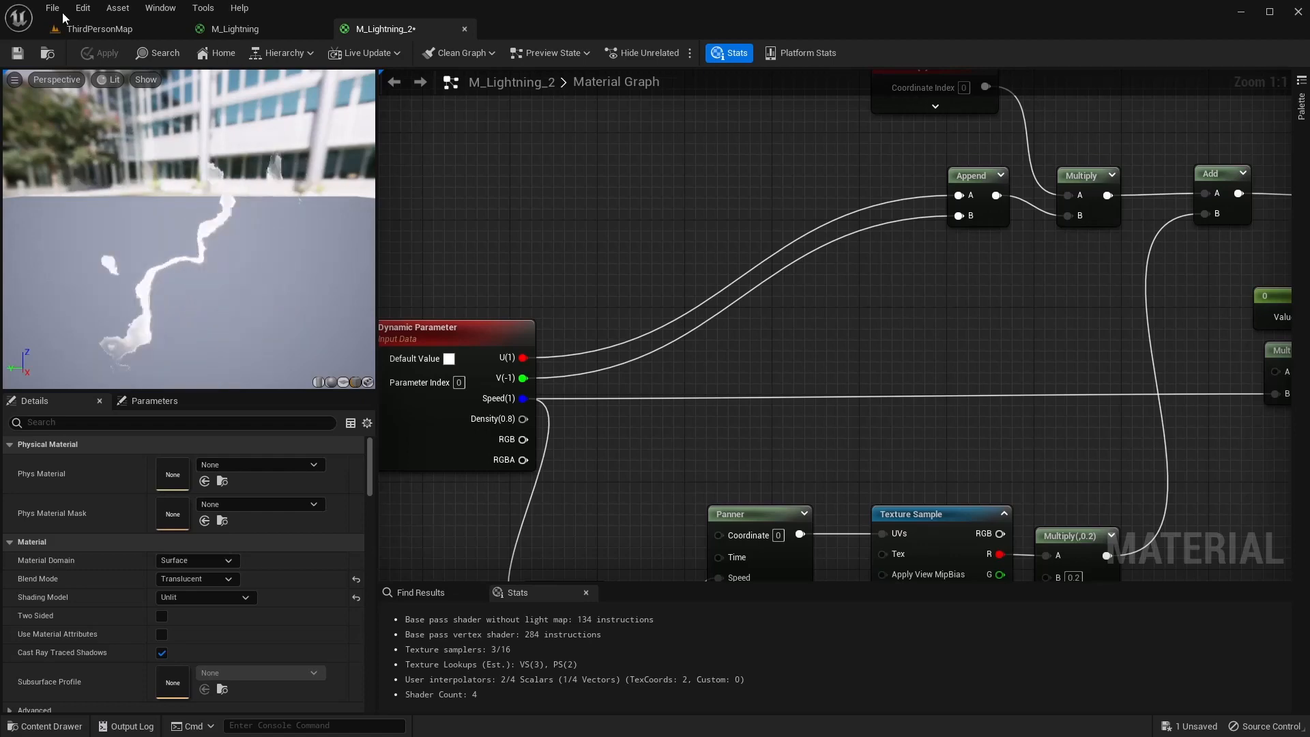
pyautogui.click(84, 27)
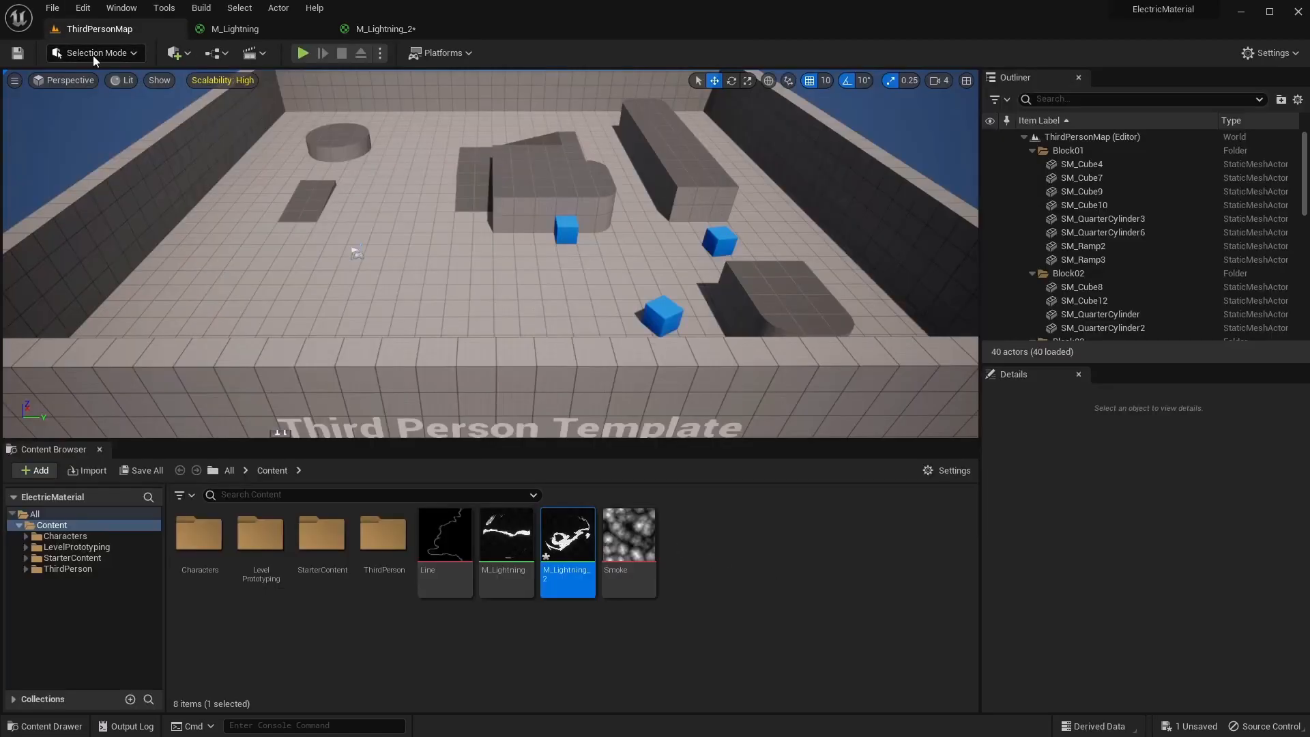
pyautogui.click(52, 8)
pyautogui.click(75, 116)
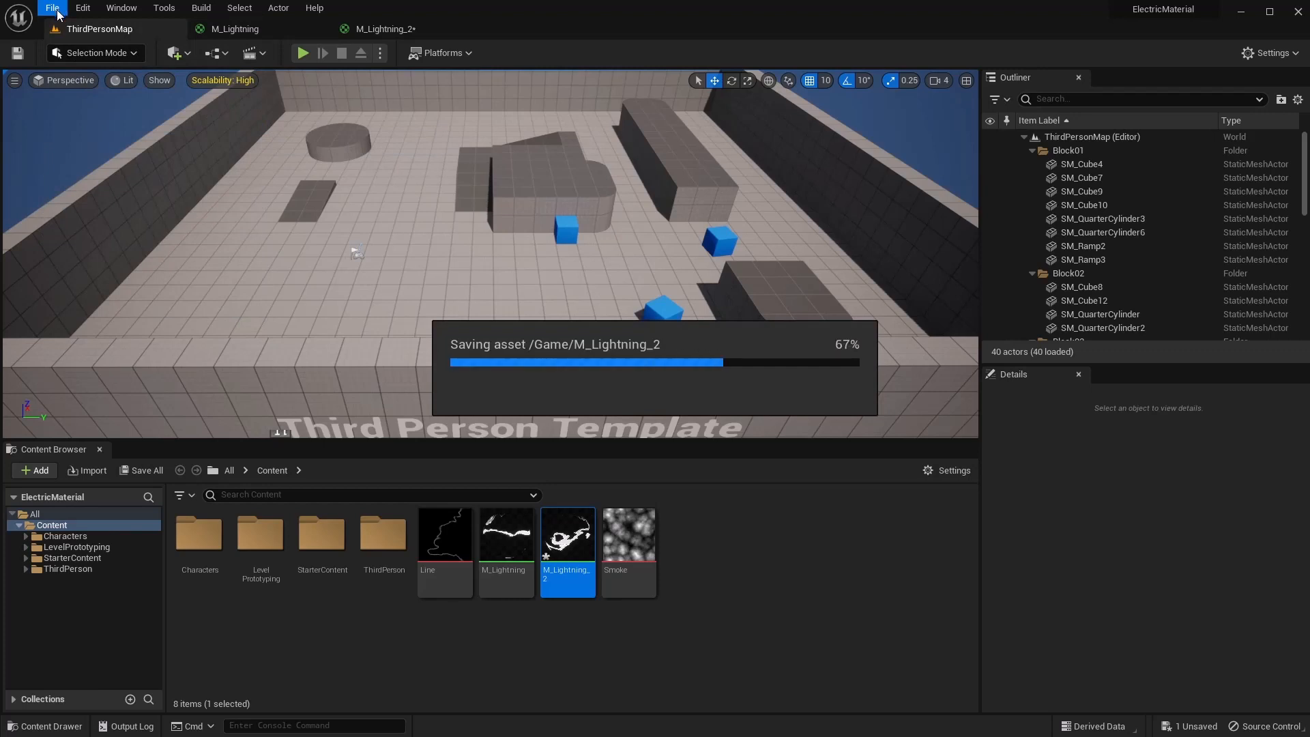
pyautogui.click(57, 11)
pyautogui.click(78, 101)
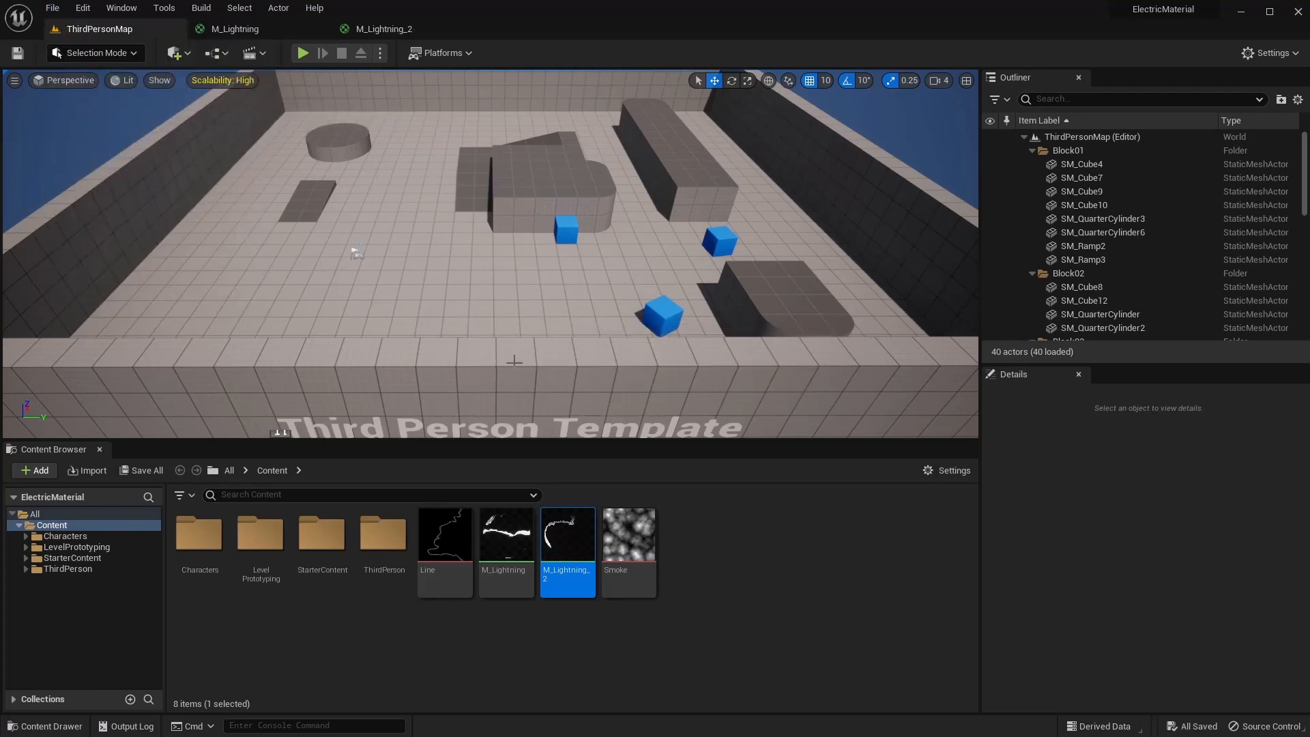
# Create a new Niagara system in the Content folder from the Empty emitter template
pyautogui.rightClick(707, 547)
pyautogui.click(764, 267)
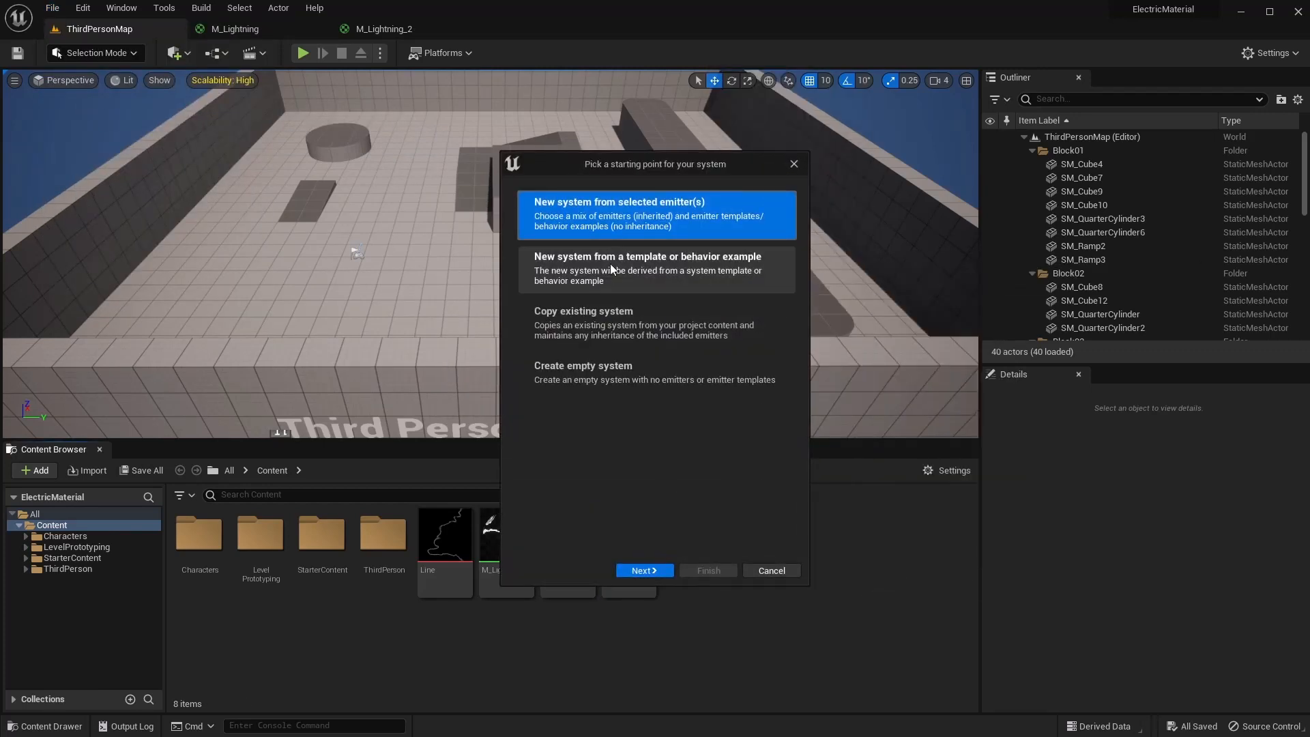
pyautogui.click(644, 570)
pyautogui.scroll(-1, 625, 385)
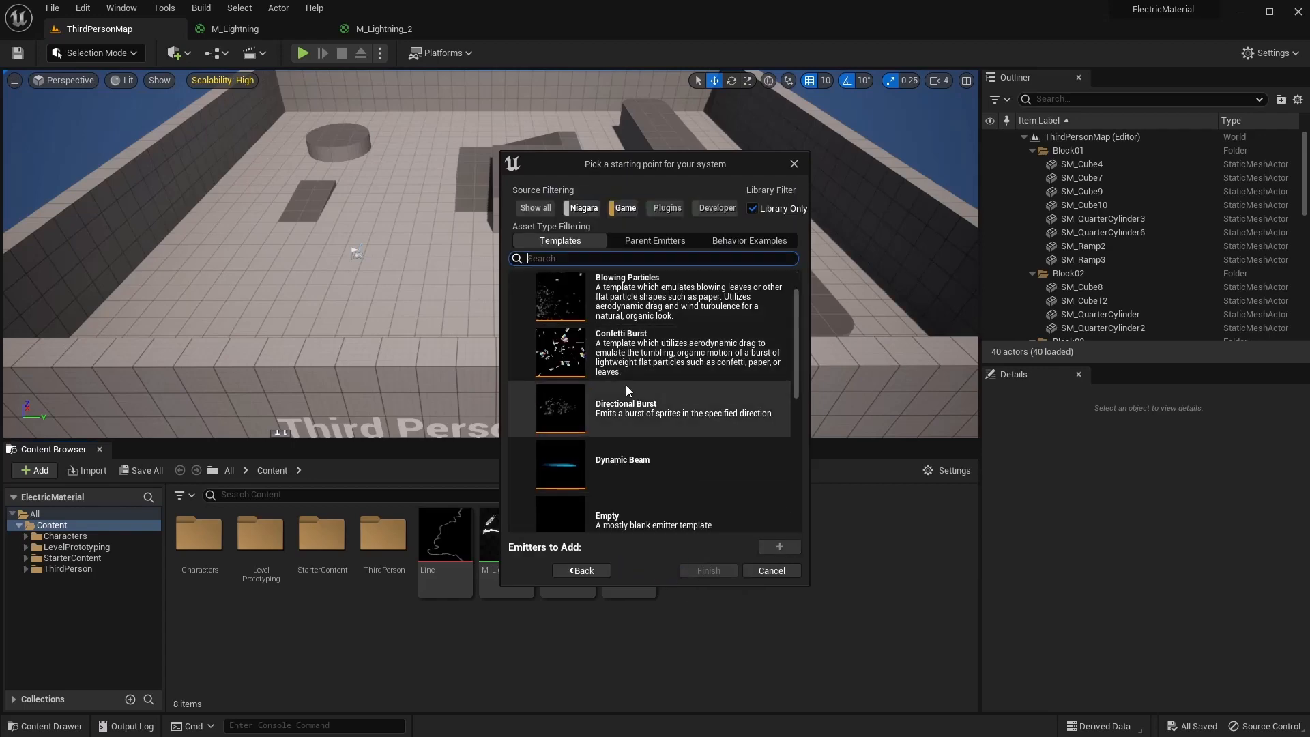
pyautogui.scroll(-1, 626, 387)
pyautogui.click(640, 456)
pyautogui.click(775, 547)
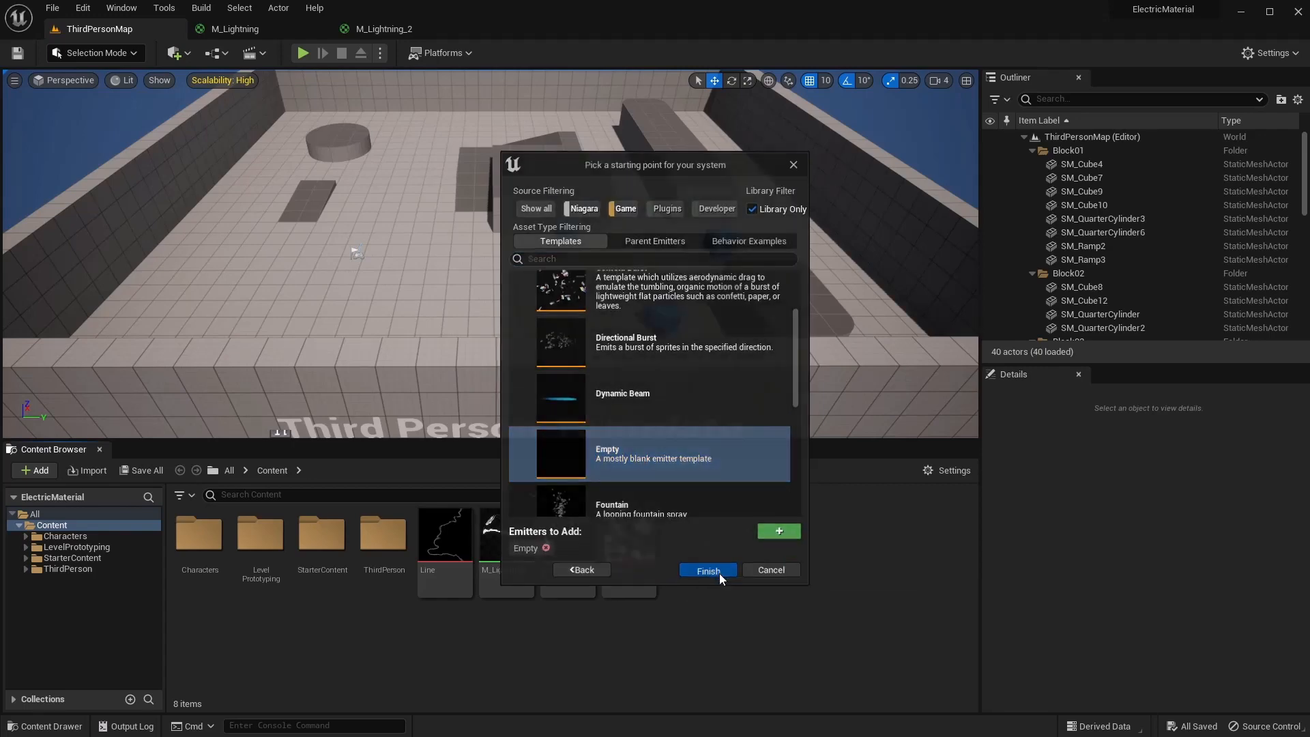
pyautogui.click(710, 571)
# Name the new Niagara system NS_Lightning and open it for editing
pyautogui.write('N')
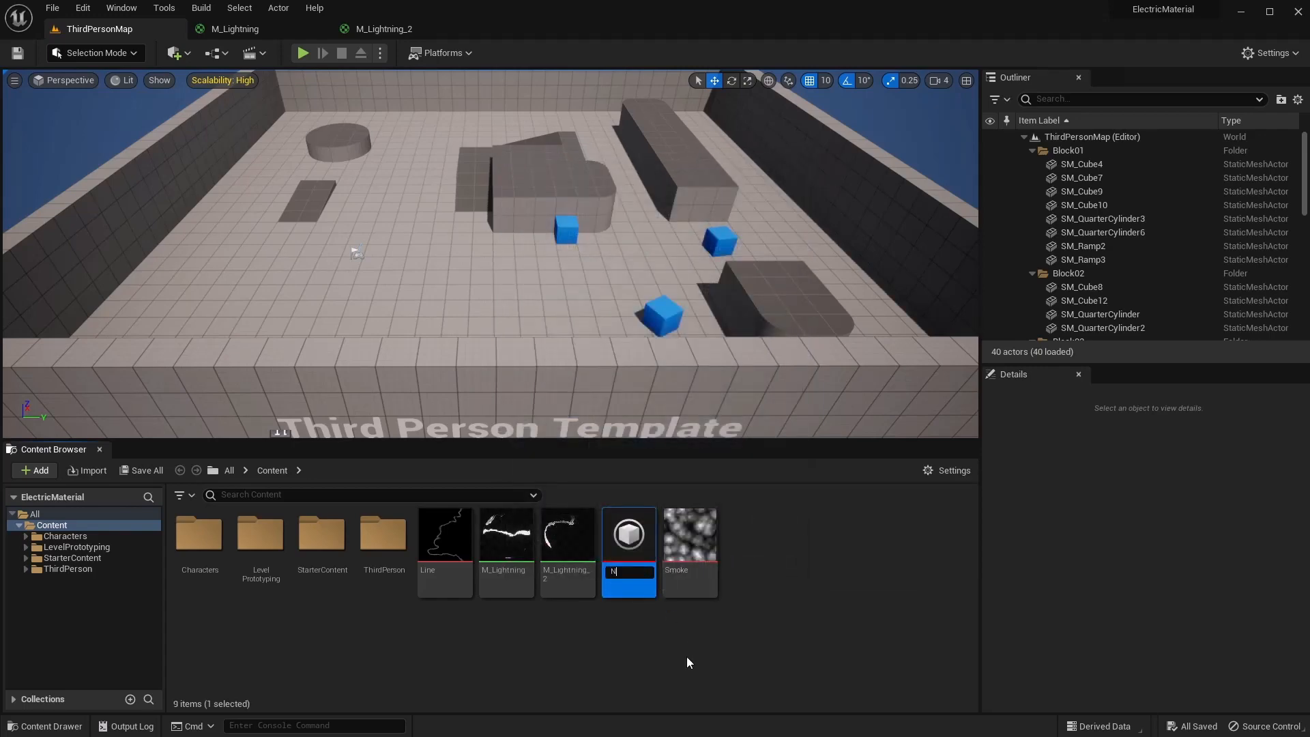
pyautogui.write('S_Lightning')
pyautogui.press('Return')
pyautogui.doubleClick(643, 547)
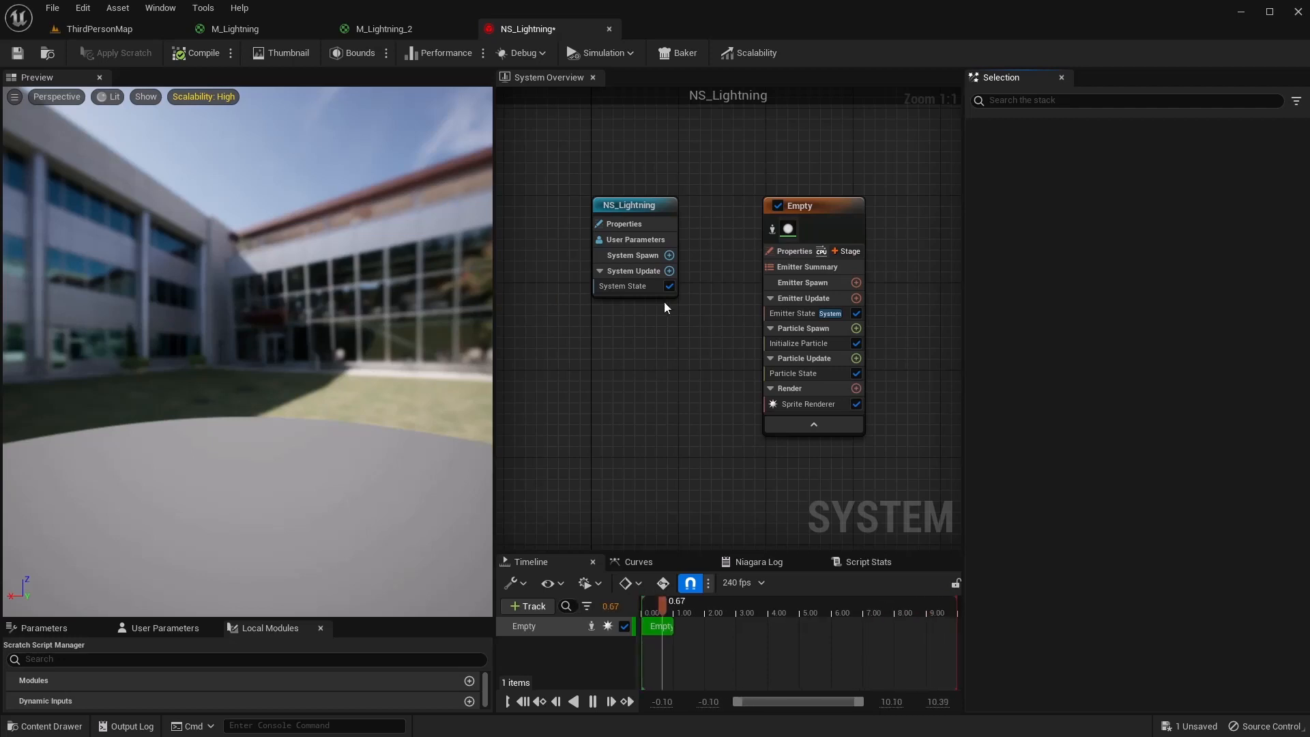
# Rename the Empty emitter as Lightning1
pyautogui.rightClick(803, 213)
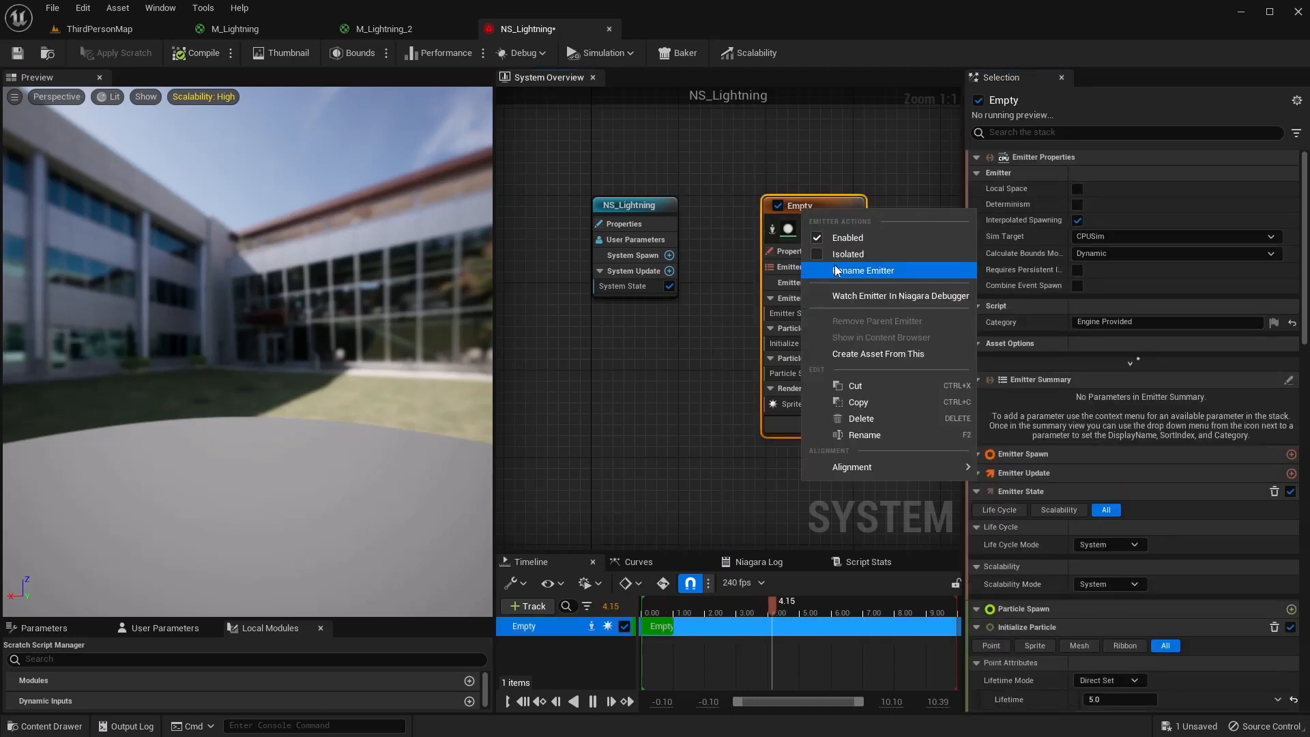
pyautogui.click(833, 266)
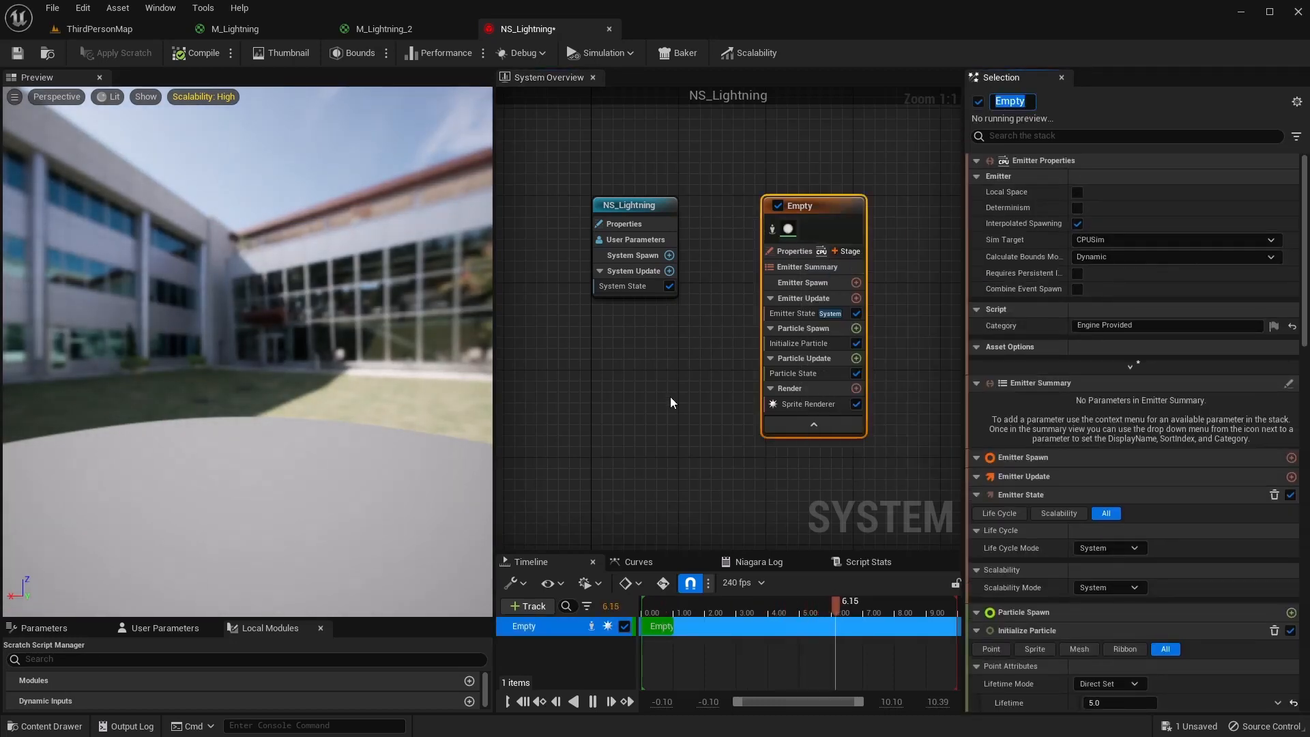
pyautogui.press('Return')
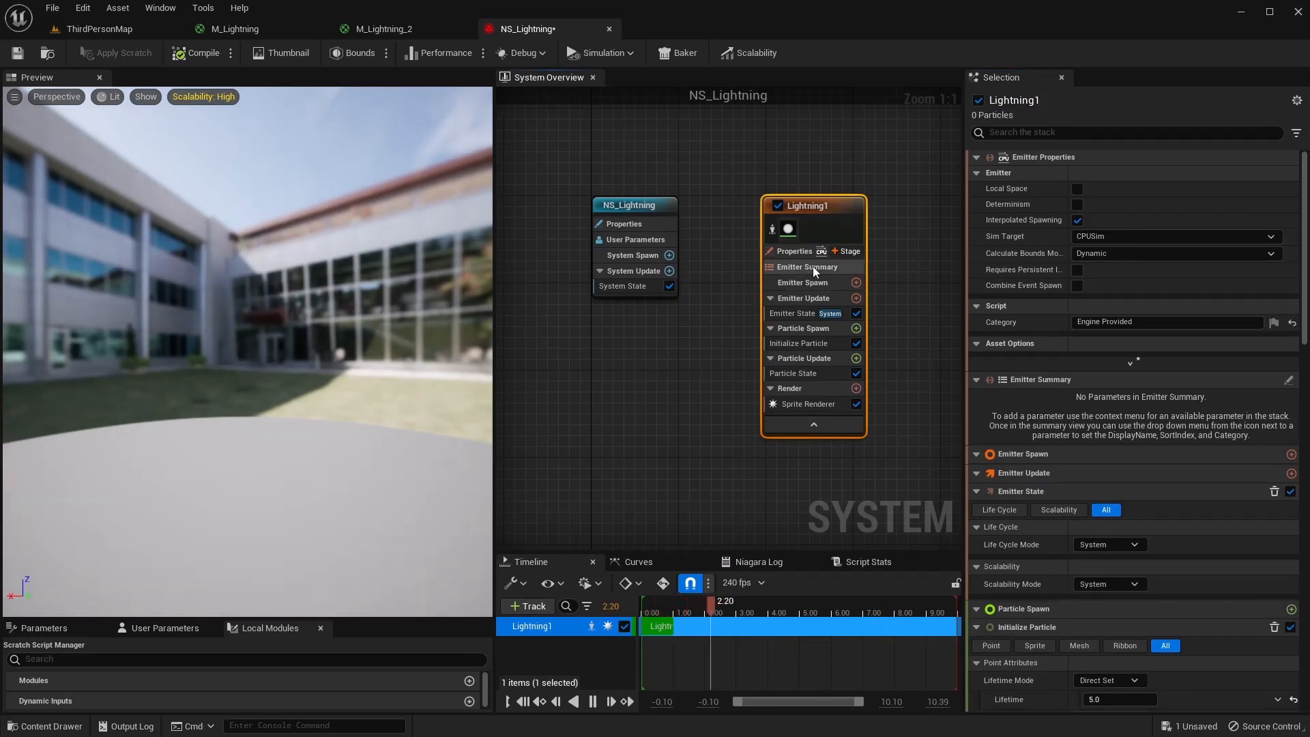
# Set the Life Cycle Mode in Lightning1's Emitter State to Self and add a Spawn Burst Instantaneous module to Emitter Update
pyautogui.click(779, 253)
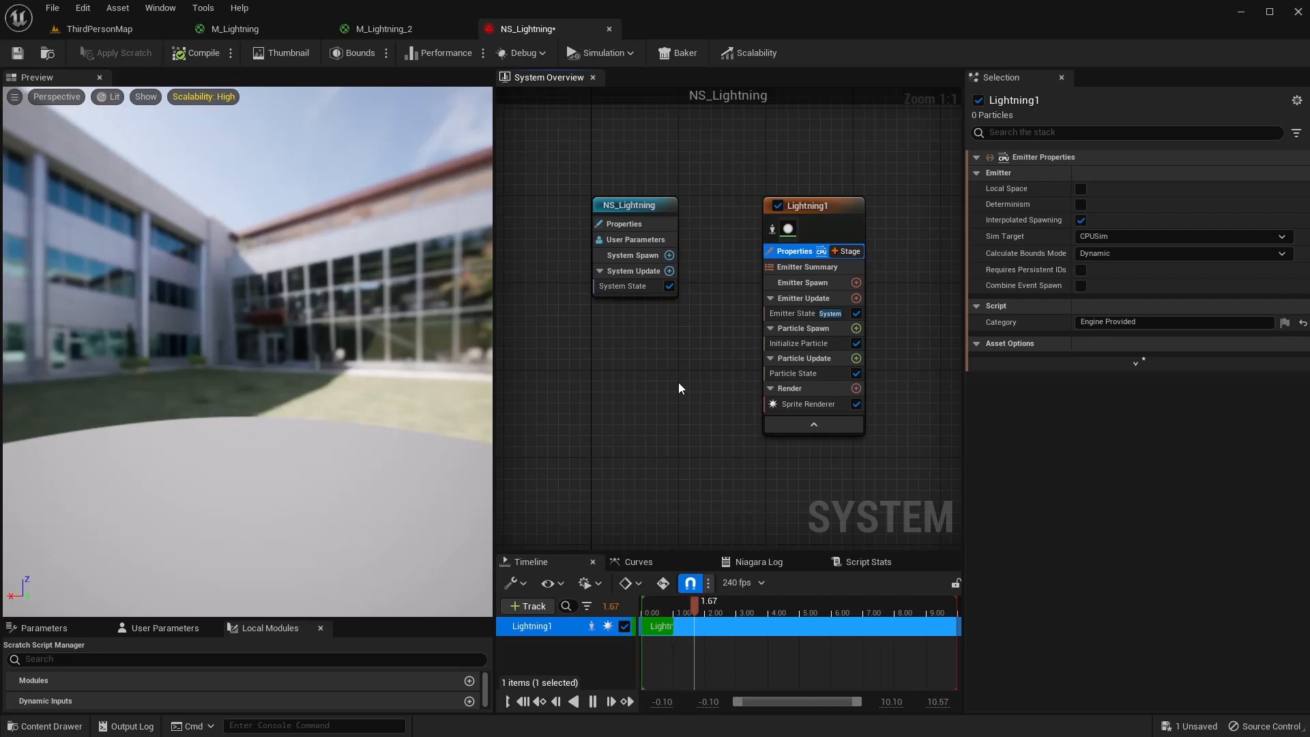
pyautogui.moveTo(679, 388); pyautogui.dragTo(563, 377, button='right')
pyautogui.click(641, 305)
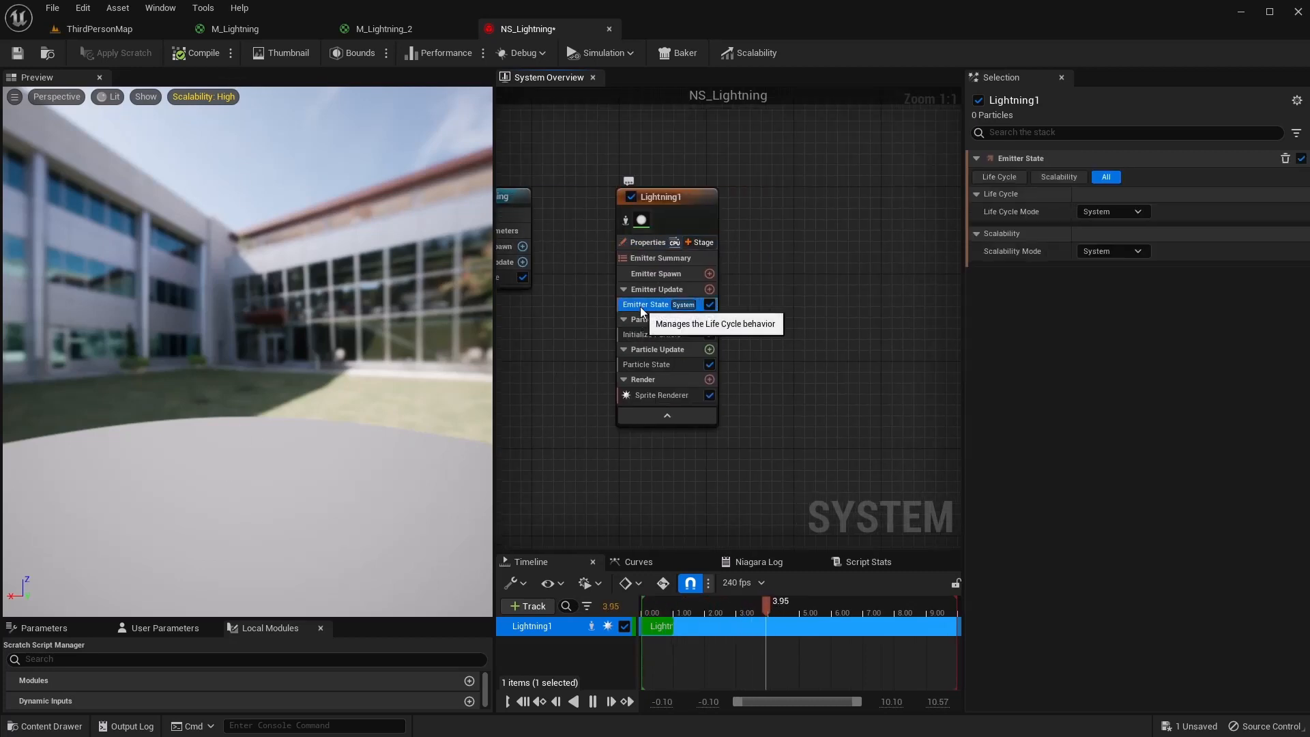
pyautogui.click(1119, 217)
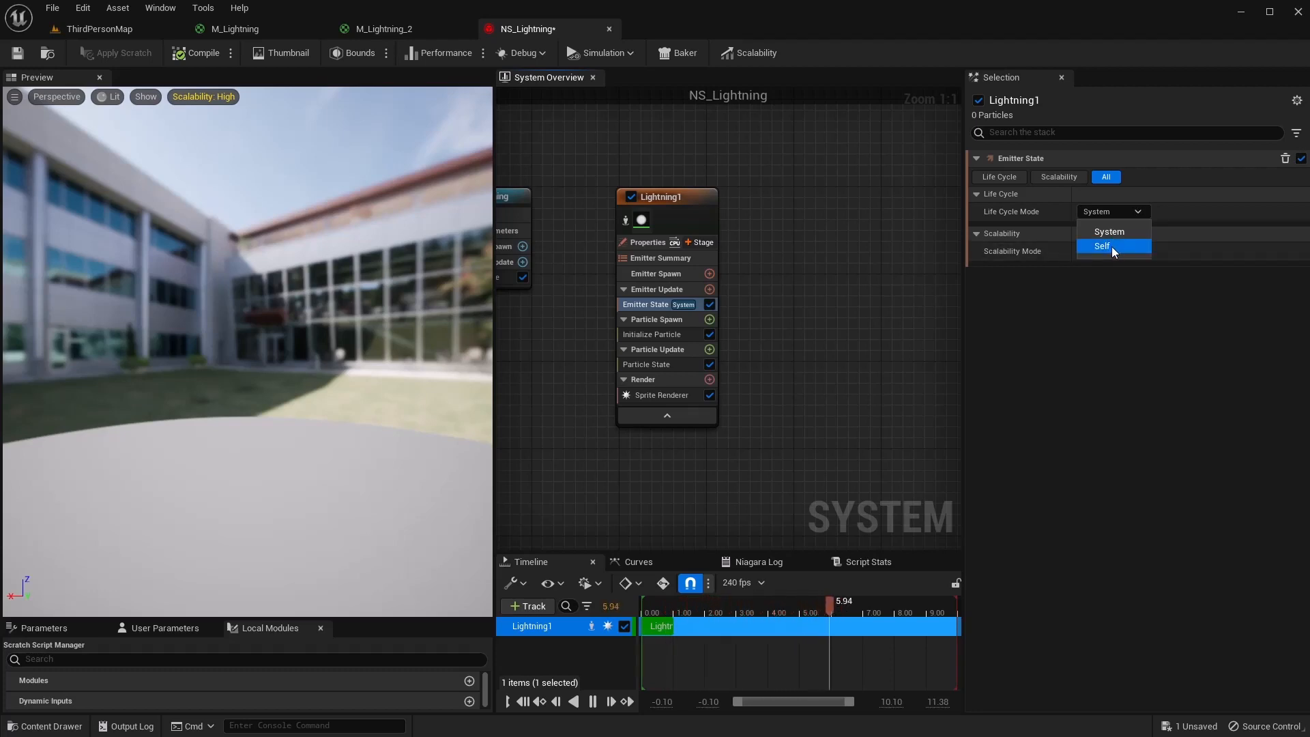
pyautogui.click(1111, 246)
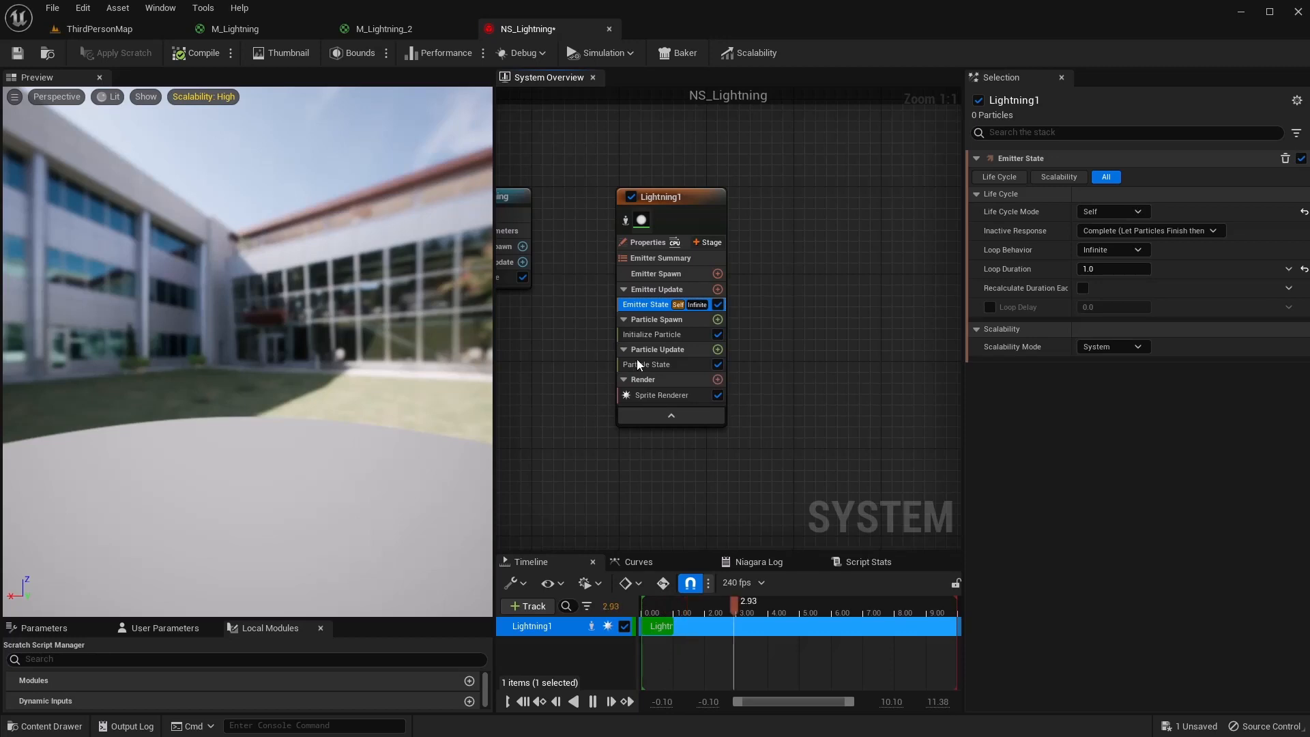
pyautogui.click(717, 291)
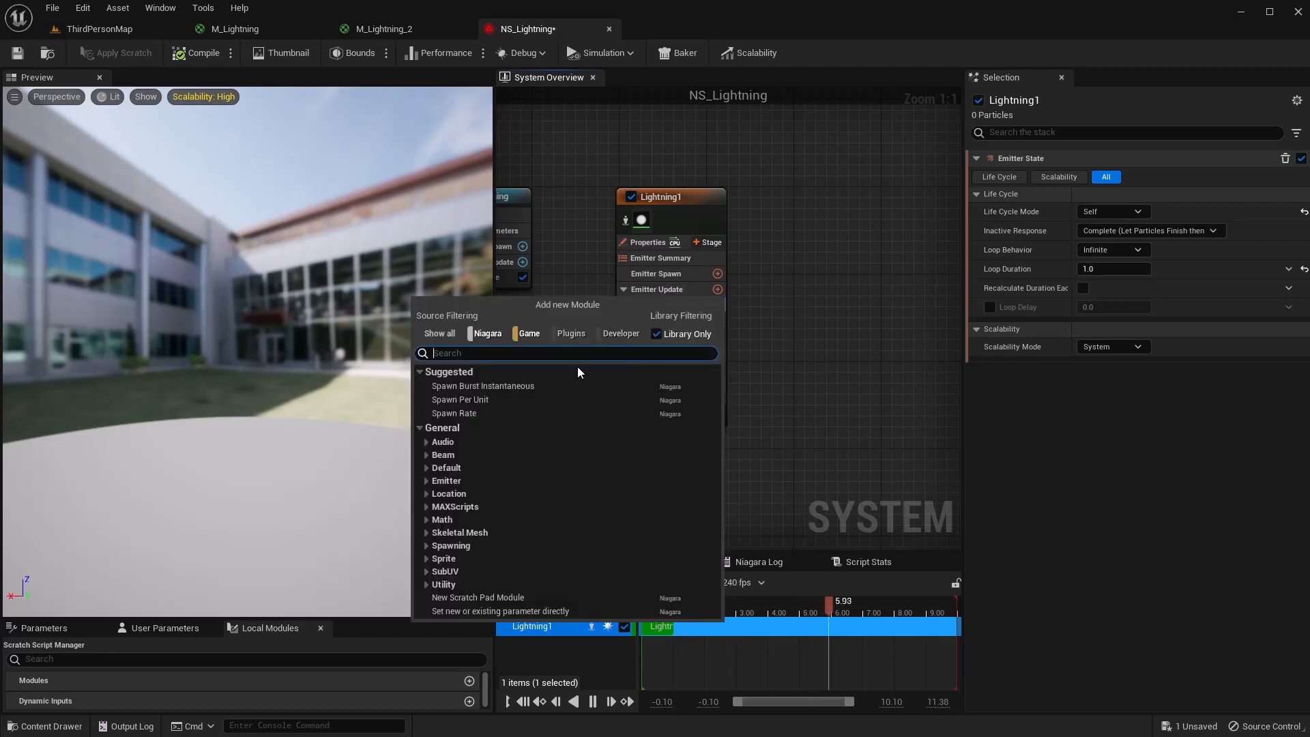
pyautogui.click(500, 386)
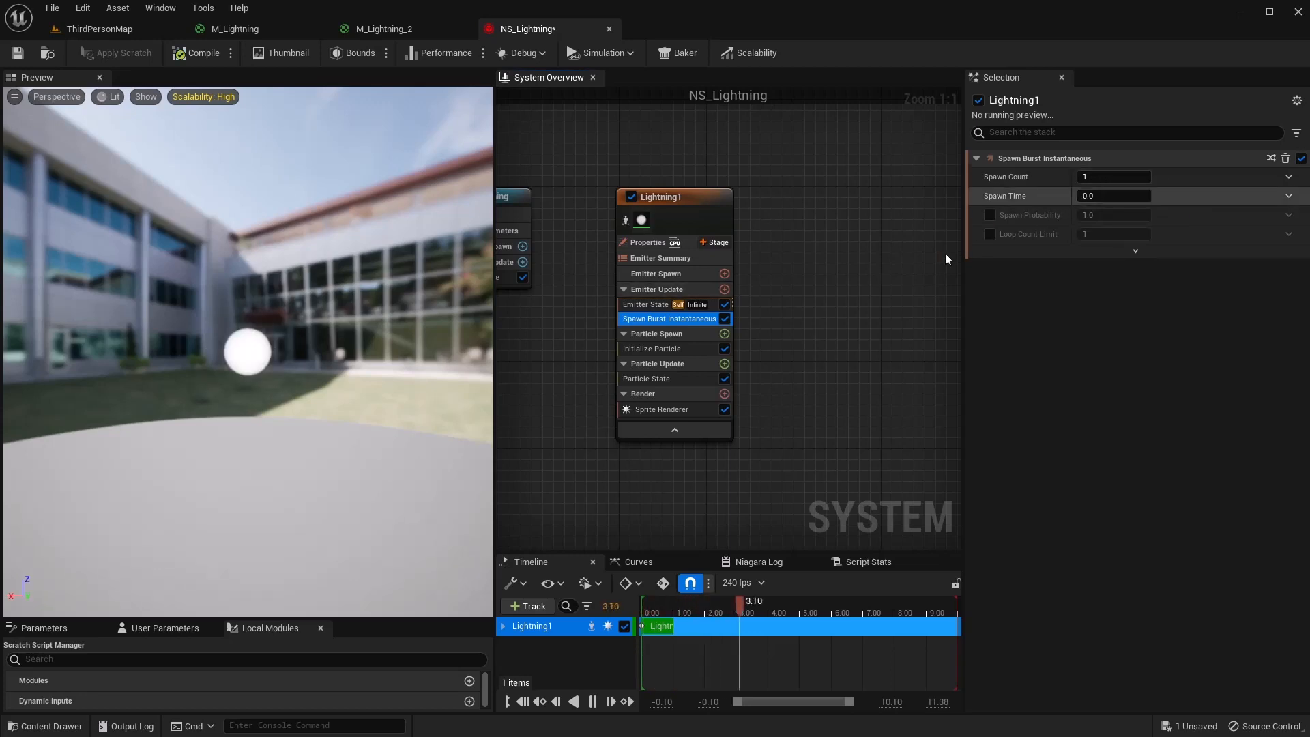
# Assign the M_Lightning material to Lightning1's Sprite Renderer and compile the system
pyautogui.click(674, 411)
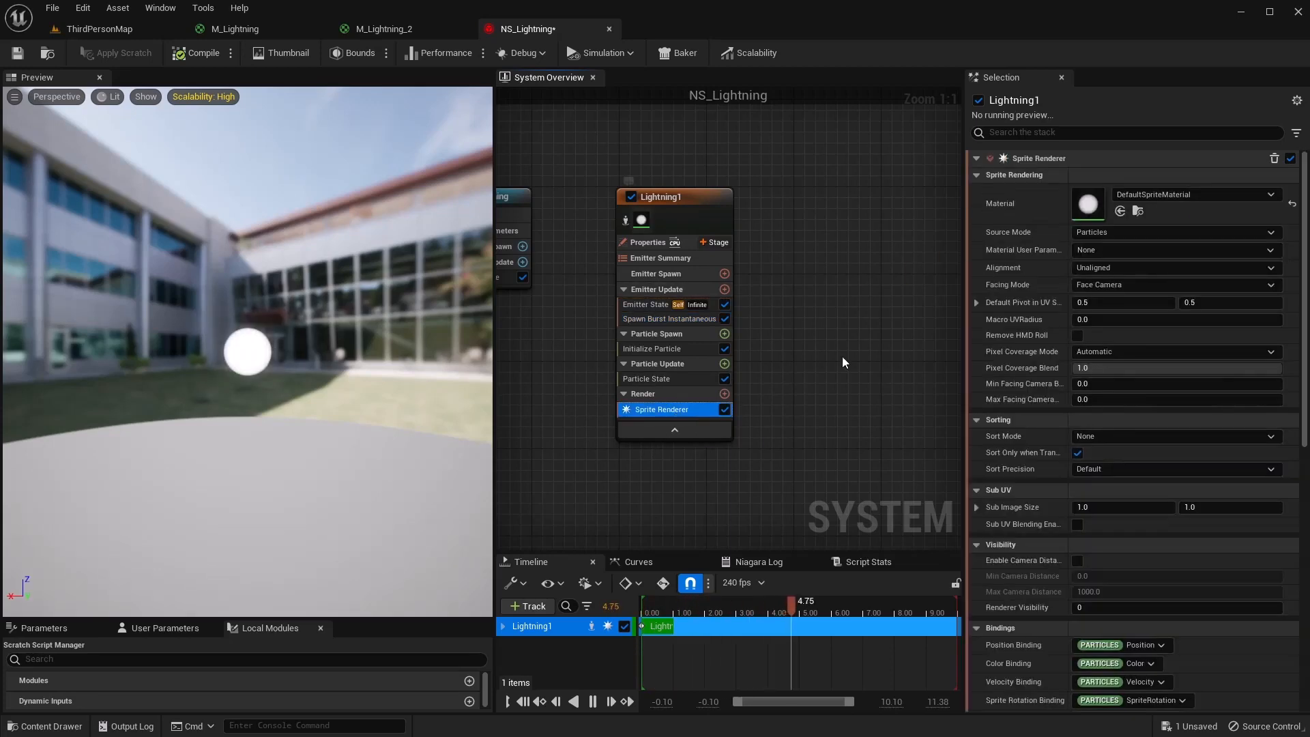
pyautogui.click(1143, 195)
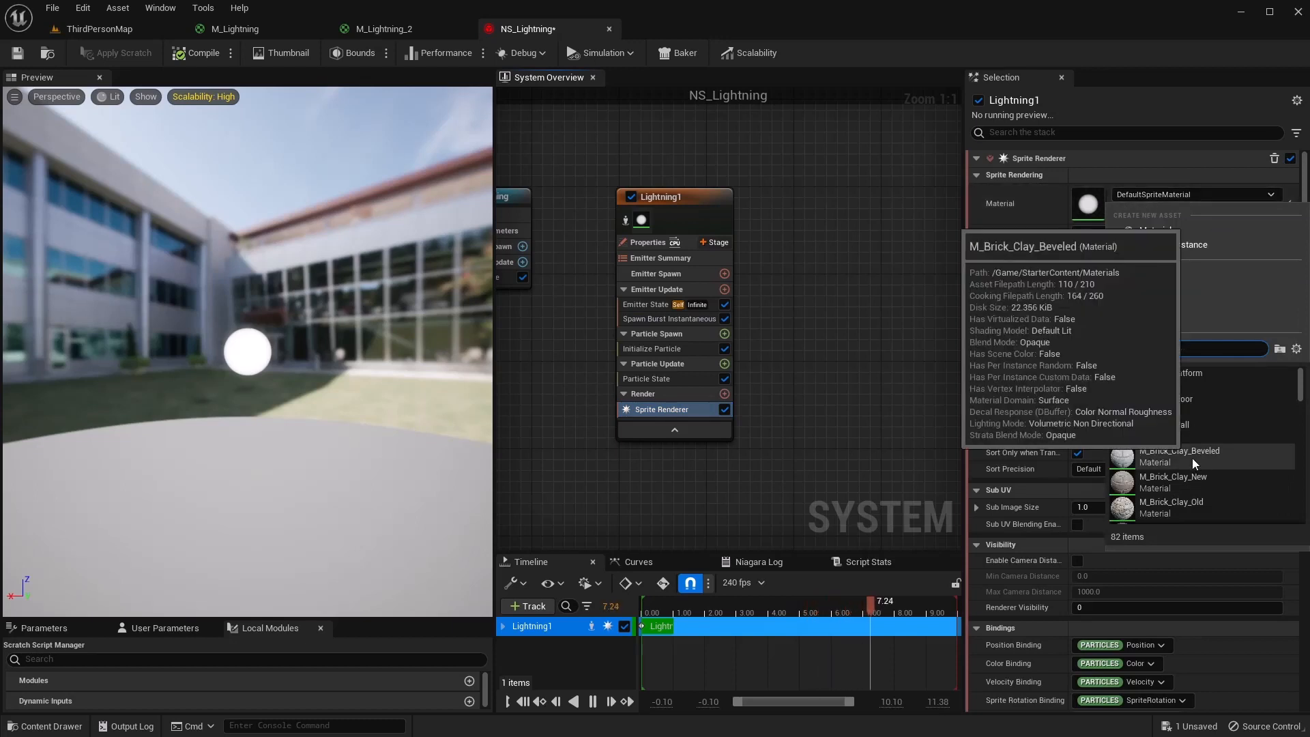
pyautogui.write('lightning')
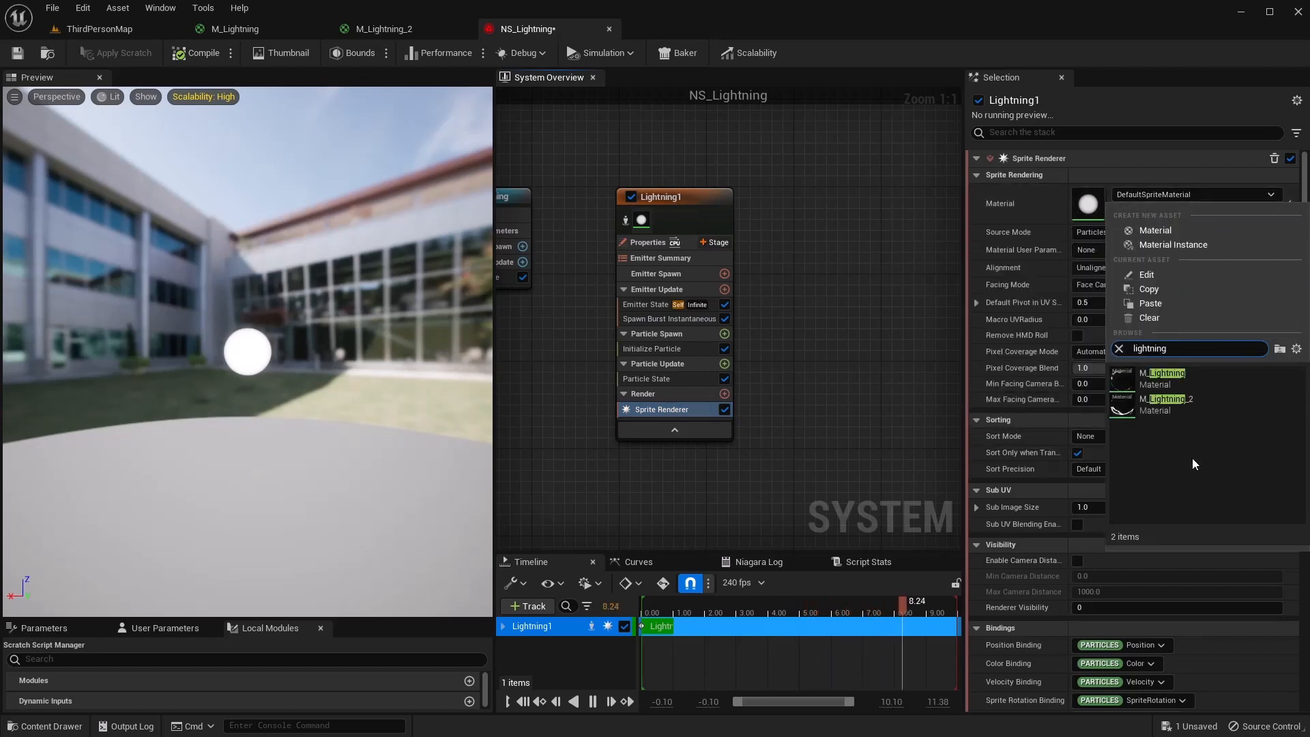
pyautogui.click(1168, 380)
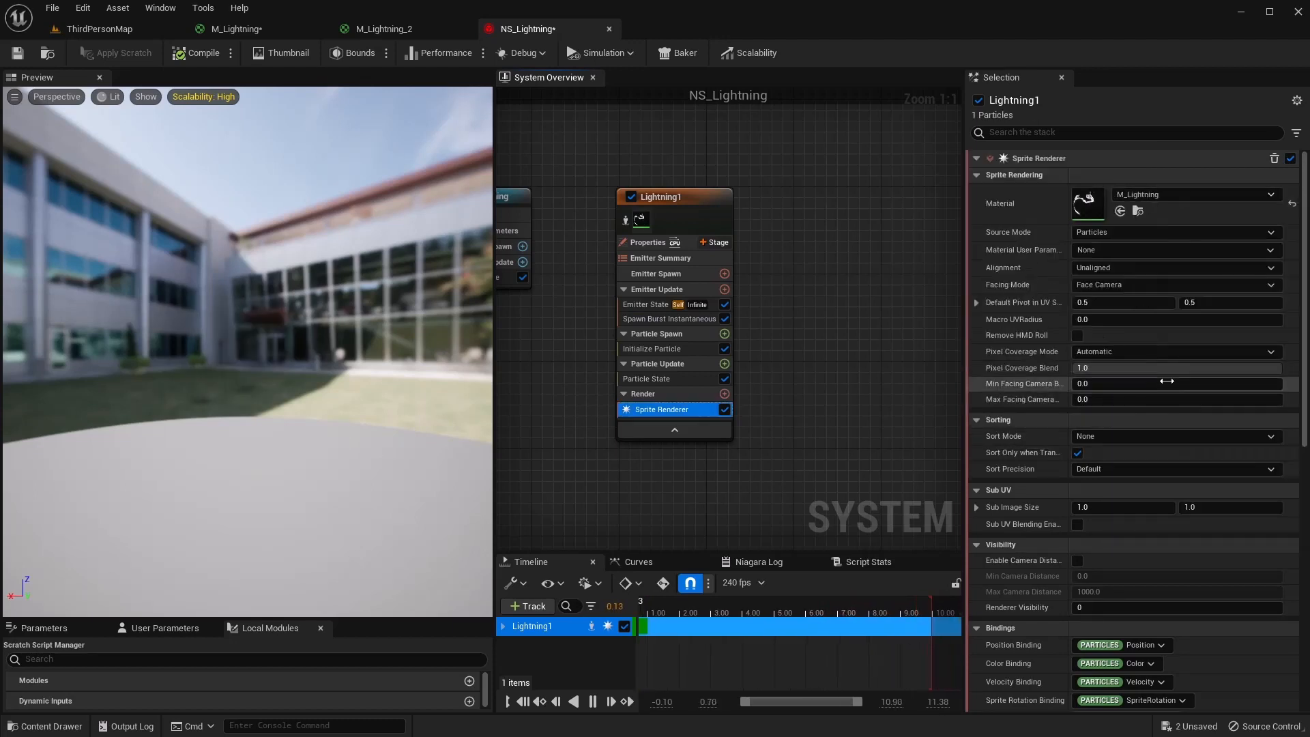
pyautogui.click(193, 52)
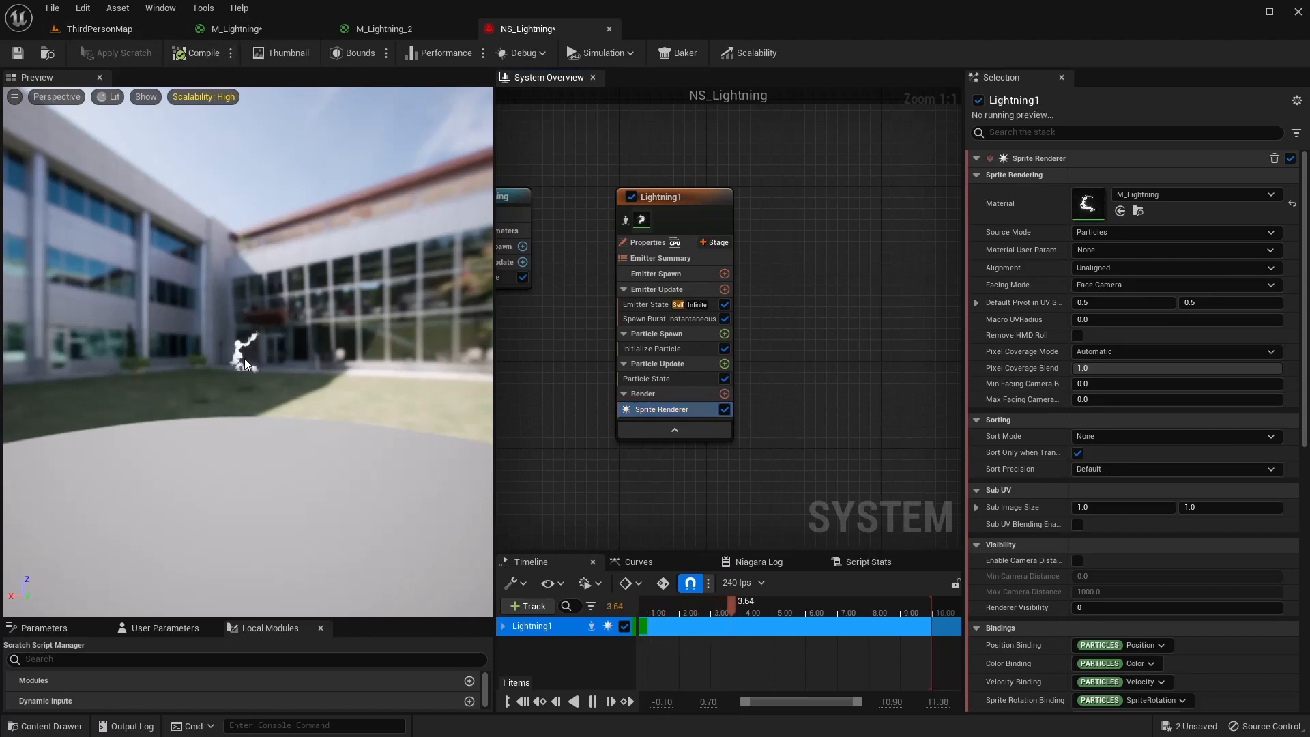
# Set the particle Lifetime in Lightning1's Initialize Particle module to 500
pyautogui.click(653, 347)
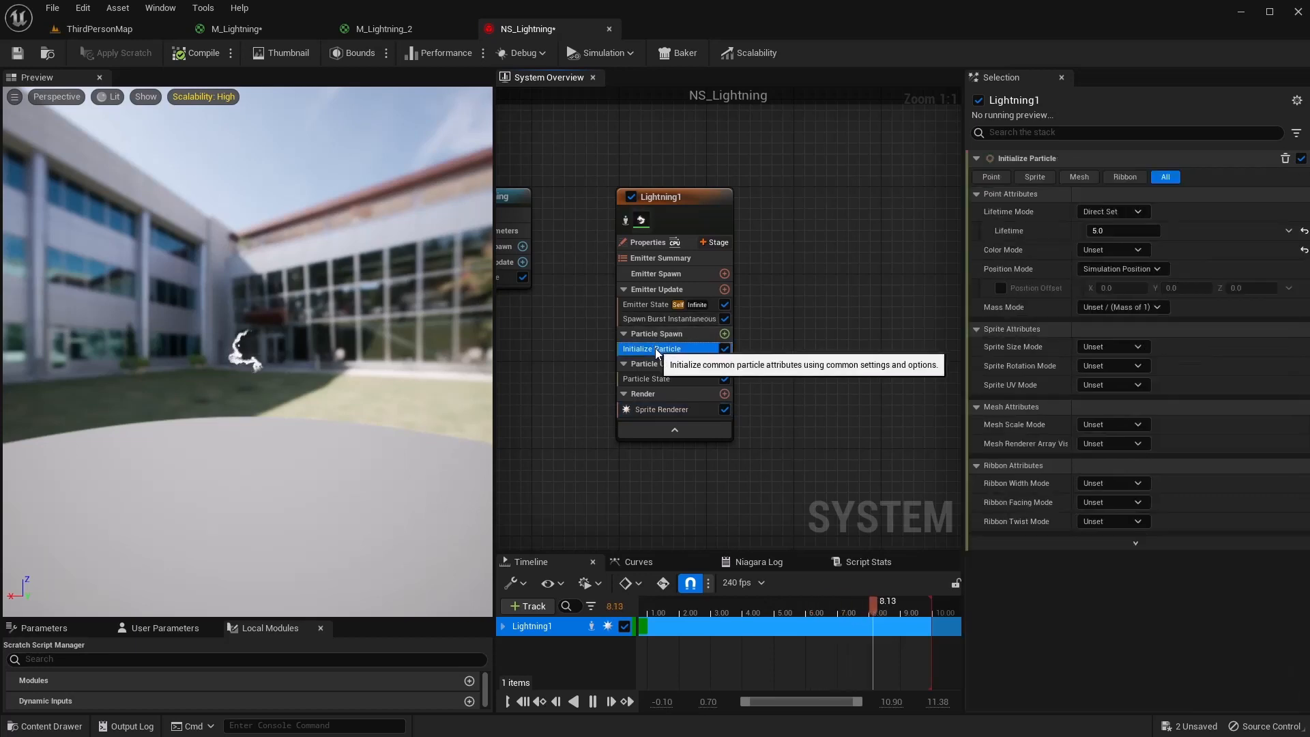
pyautogui.click(1126, 230)
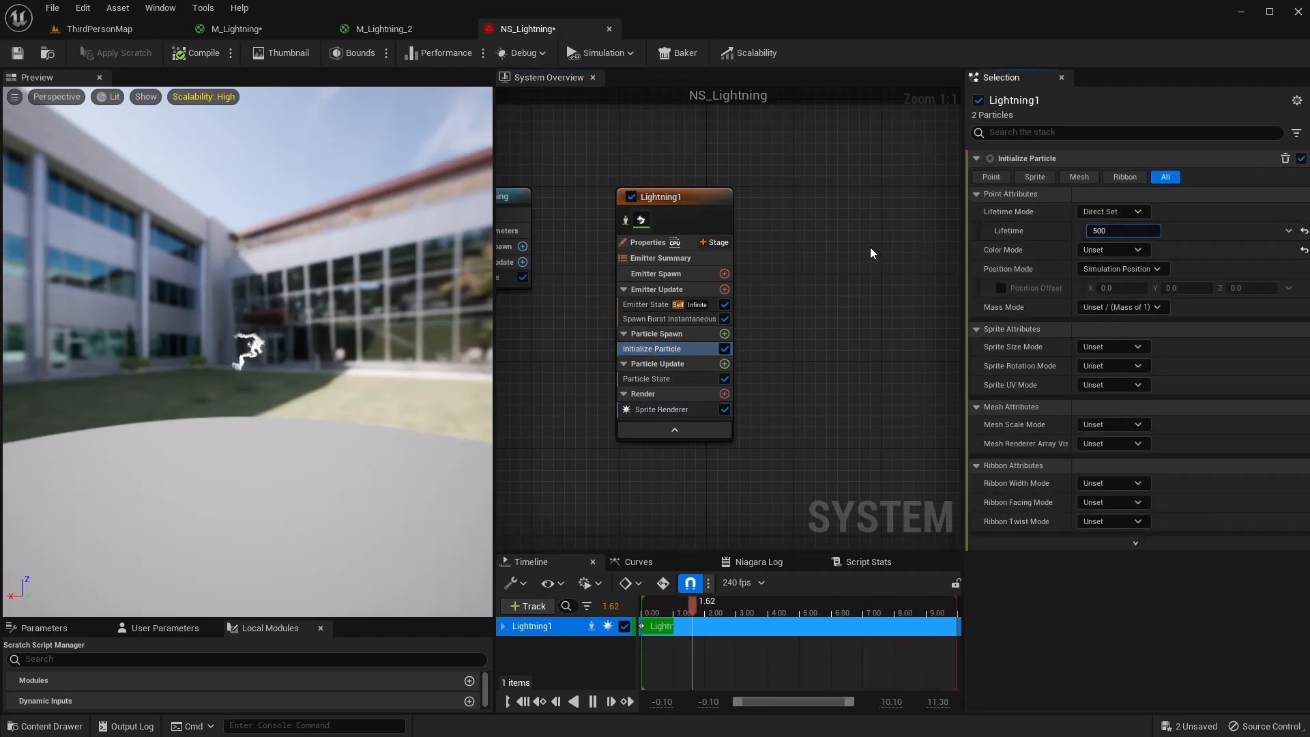
pyautogui.press('Tab')
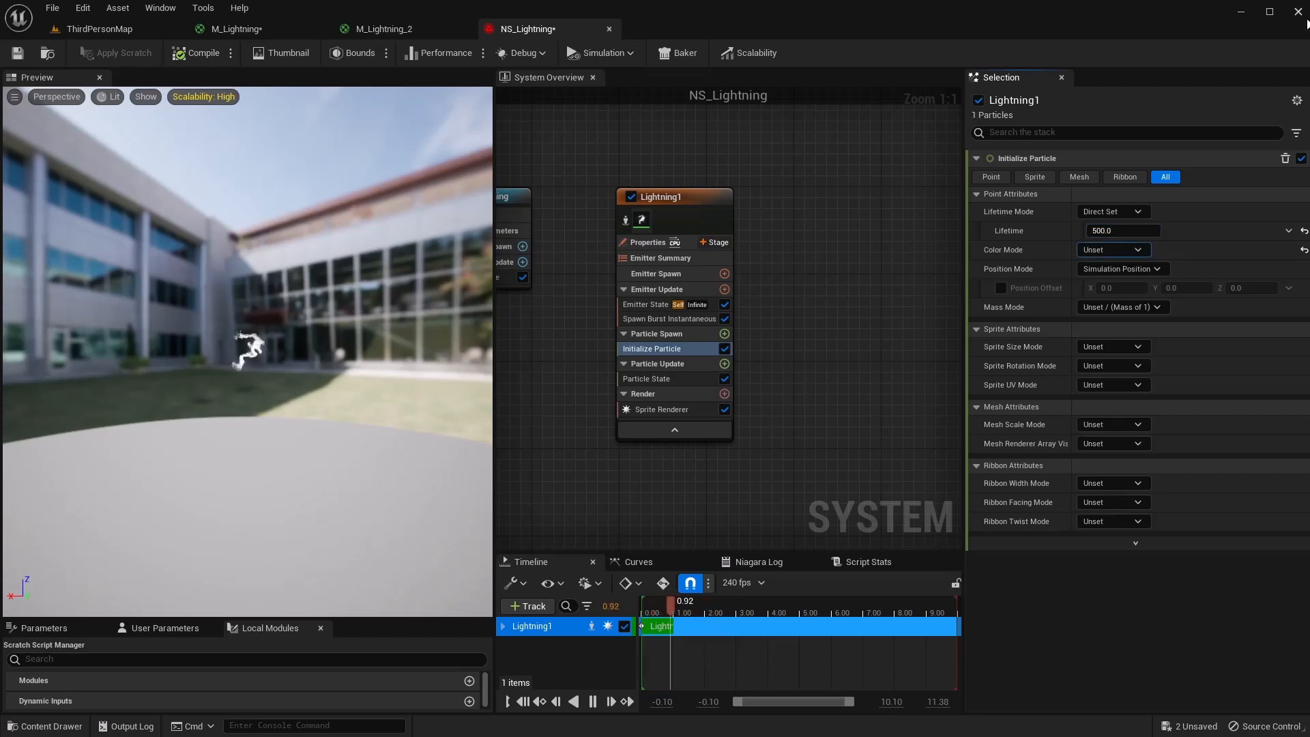
# Set the particle Color Mode to Direct Set with color R 0, G 50, B 200, and compile the system
pyautogui.click(1131, 253)
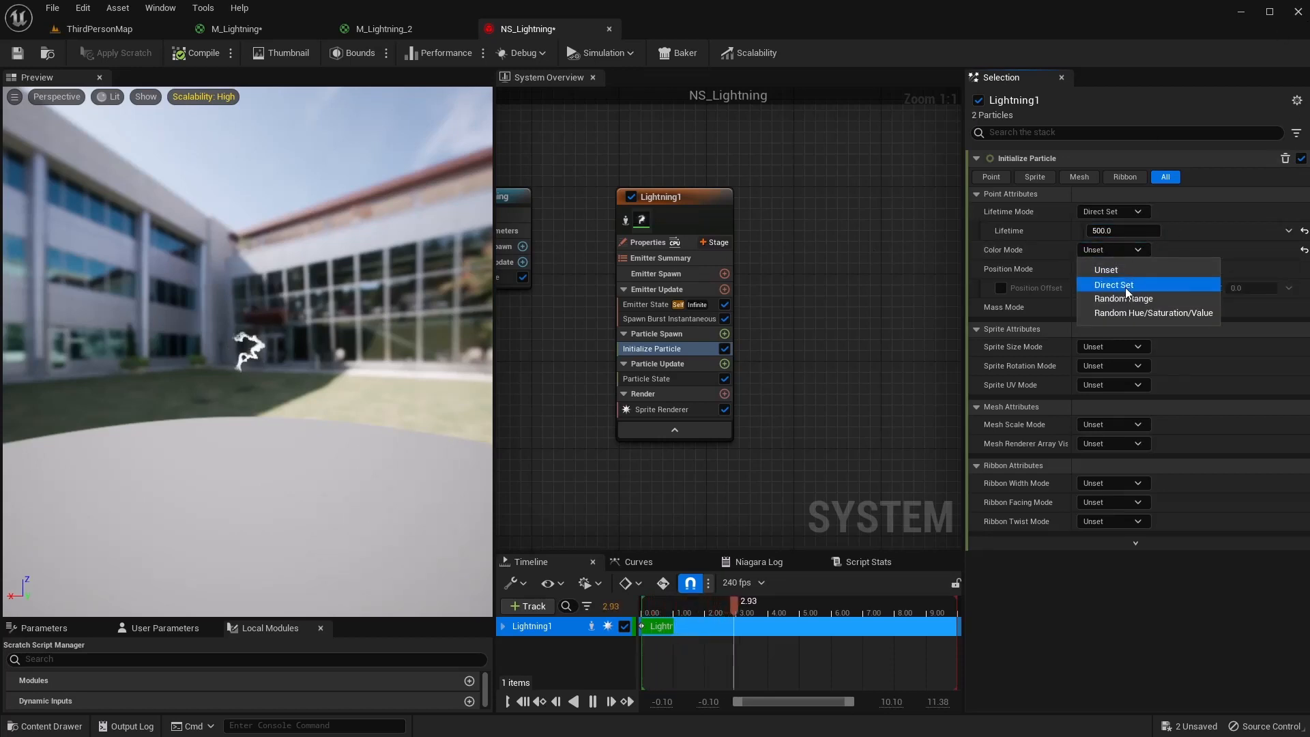
pyautogui.click(1125, 288)
pyautogui.click(1146, 269)
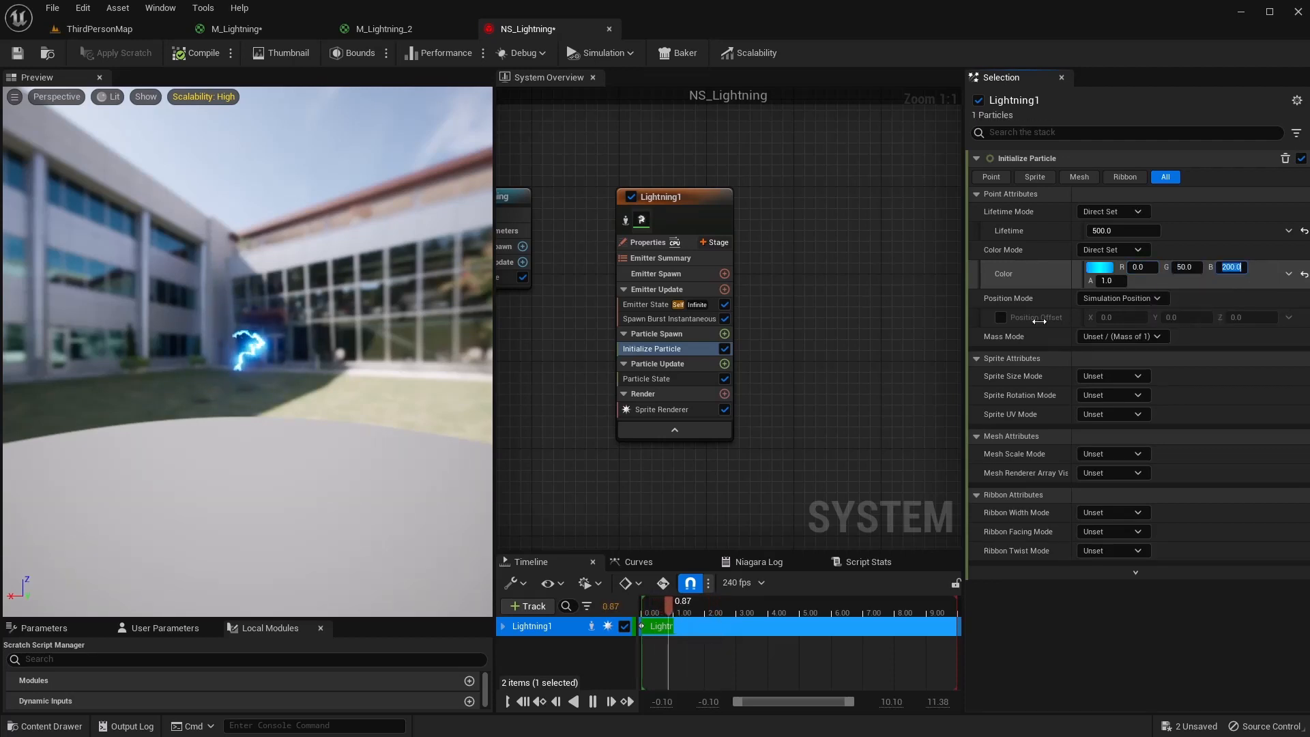
pyautogui.click(191, 52)
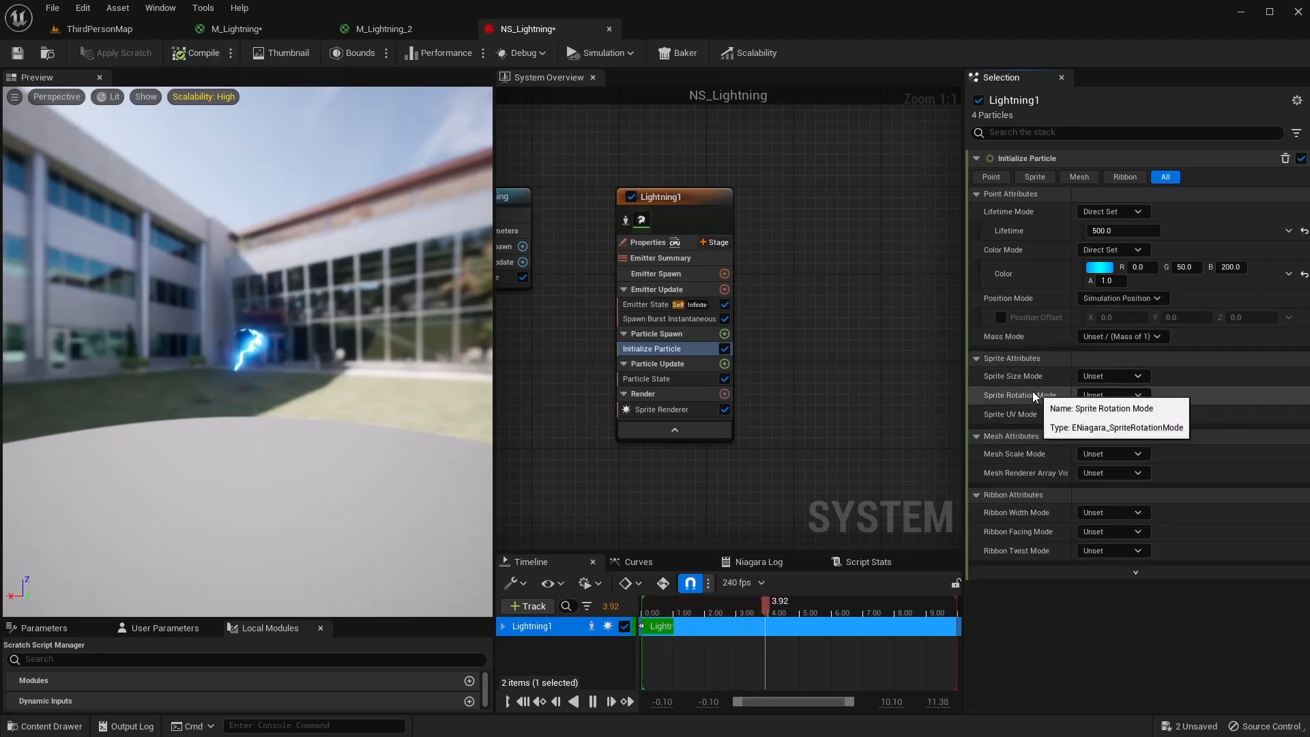
# Set the Sprite Size Mode in Initialize Particle to Non-Uniform with a size of X 80 and Y 600
pyautogui.click(1133, 378)
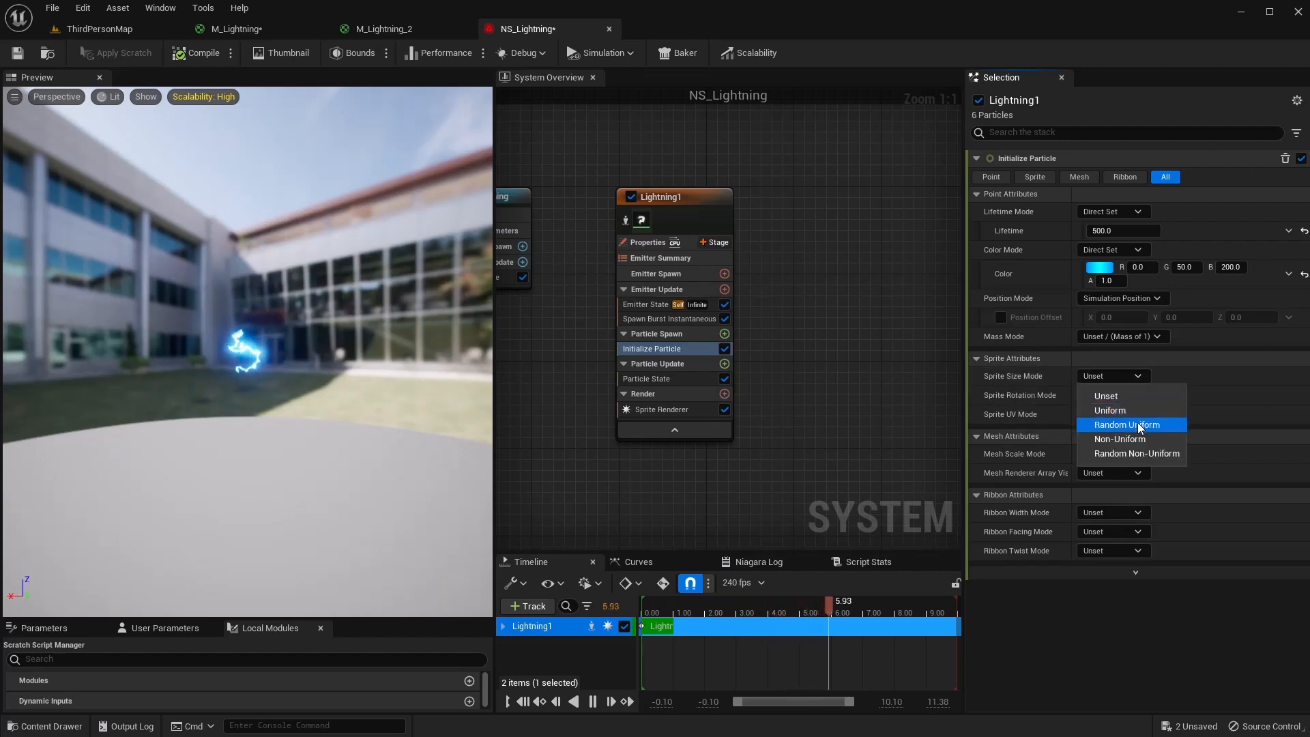
pyautogui.click(1139, 439)
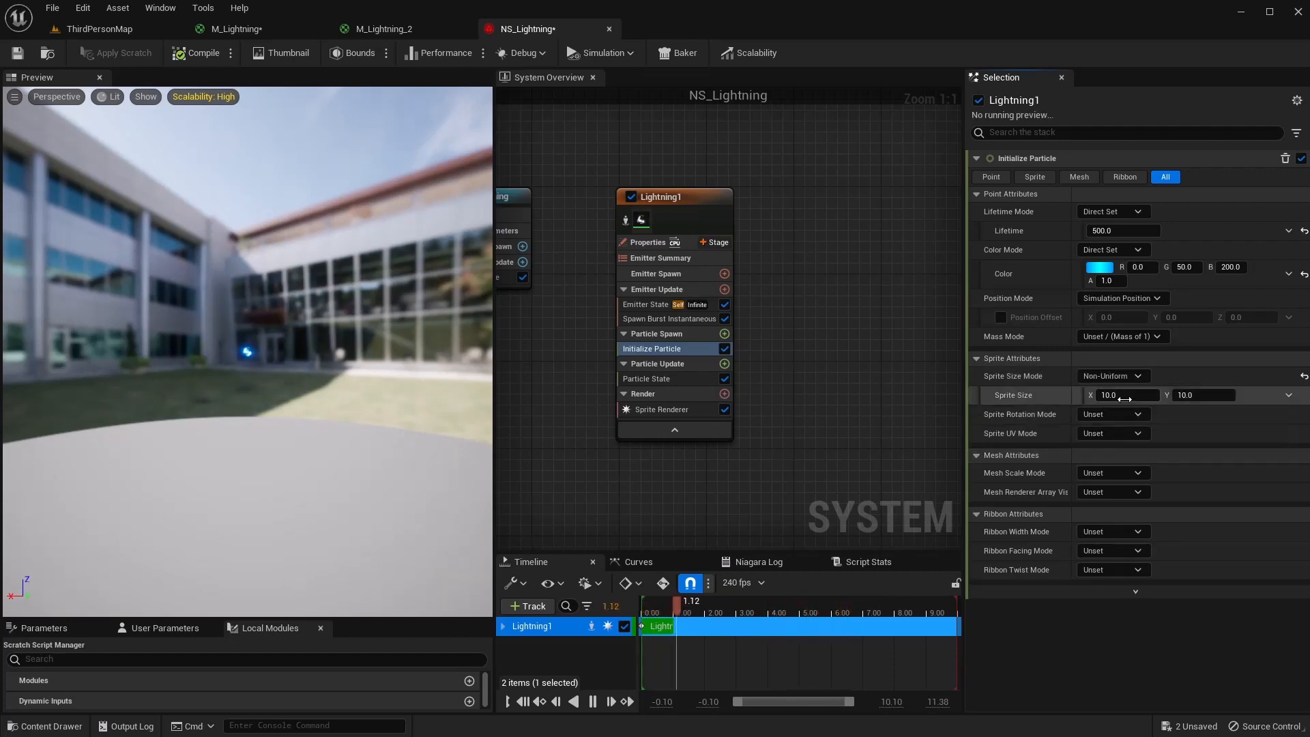
pyautogui.write('80')
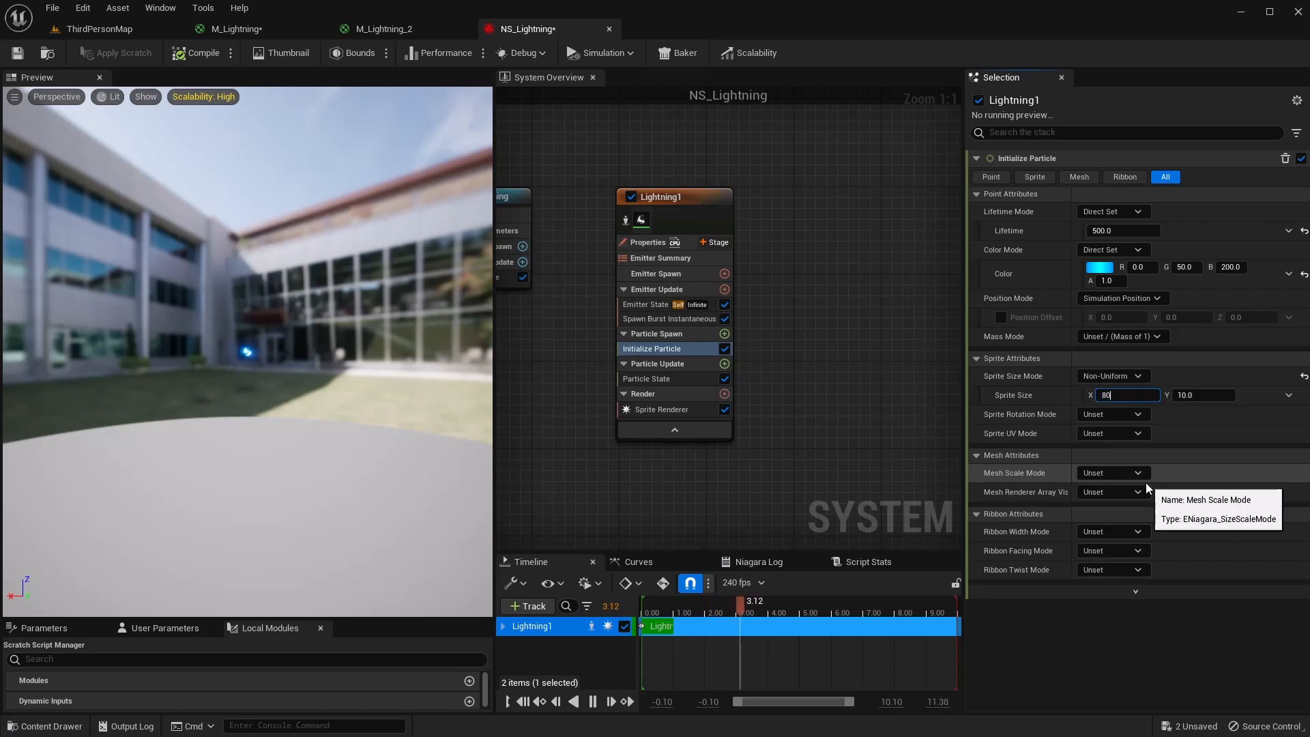
pyautogui.press('Tab')
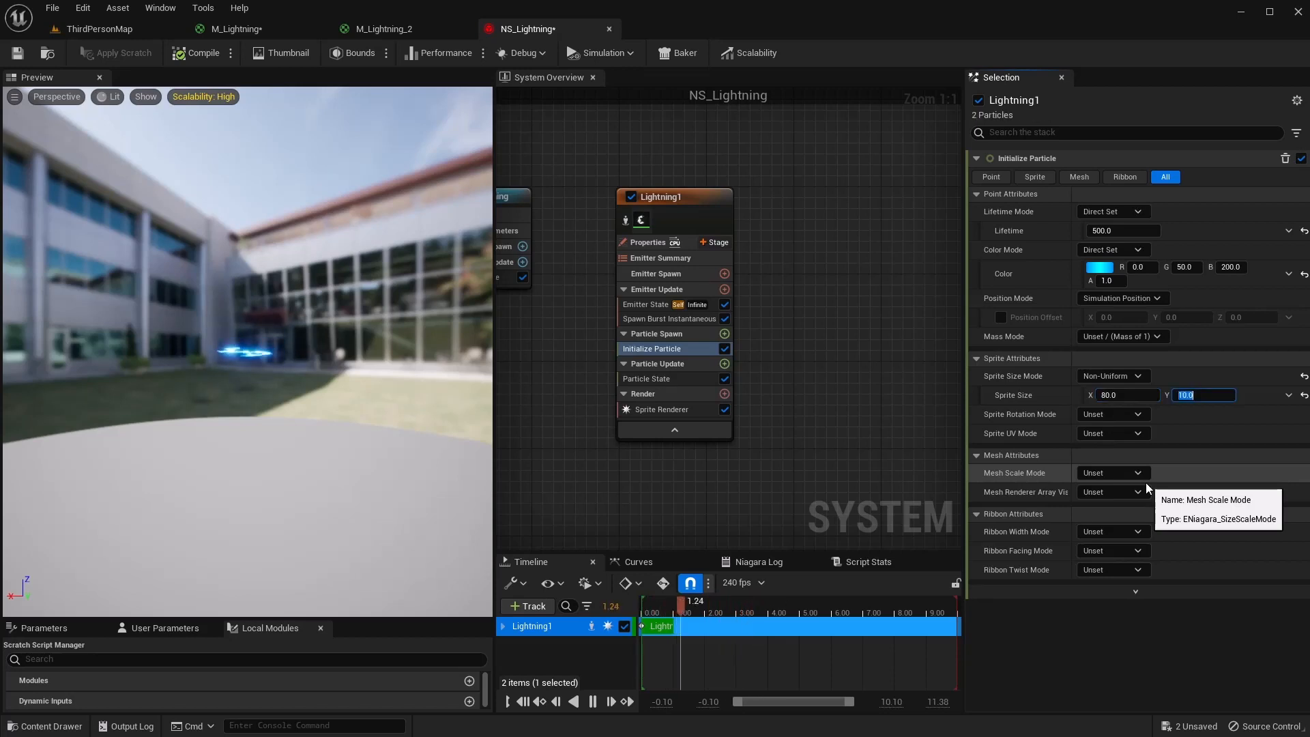
pyautogui.write('600')
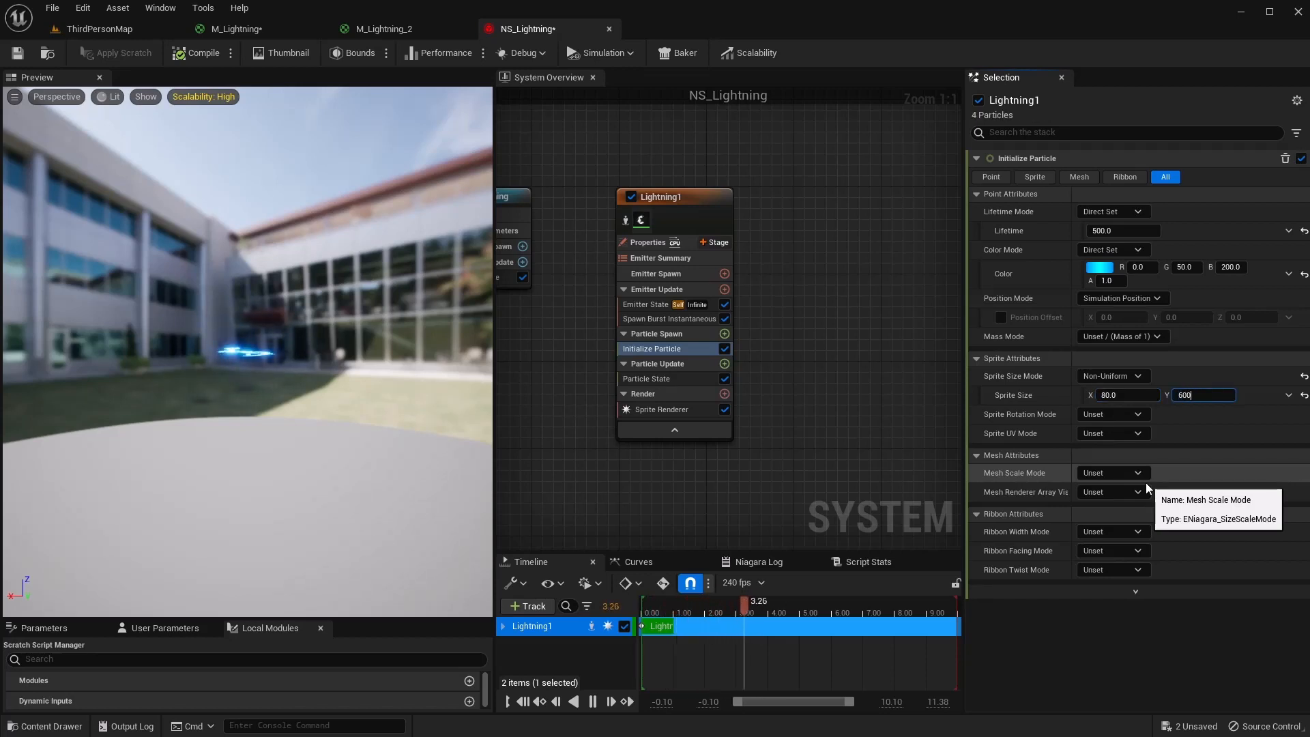
pyautogui.press('Tab')
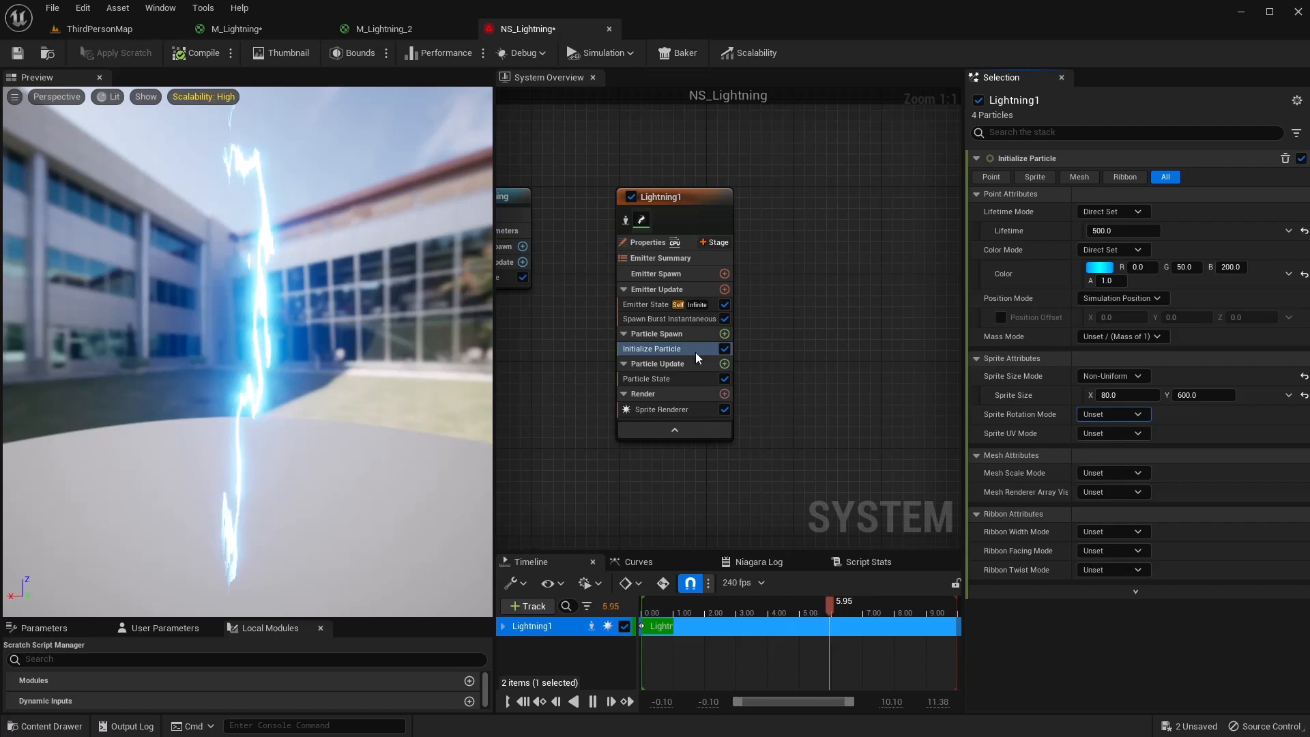
# Add a Dynamic Material Parameters module to Lightning1's Particle Update stage
pyautogui.click(725, 365)
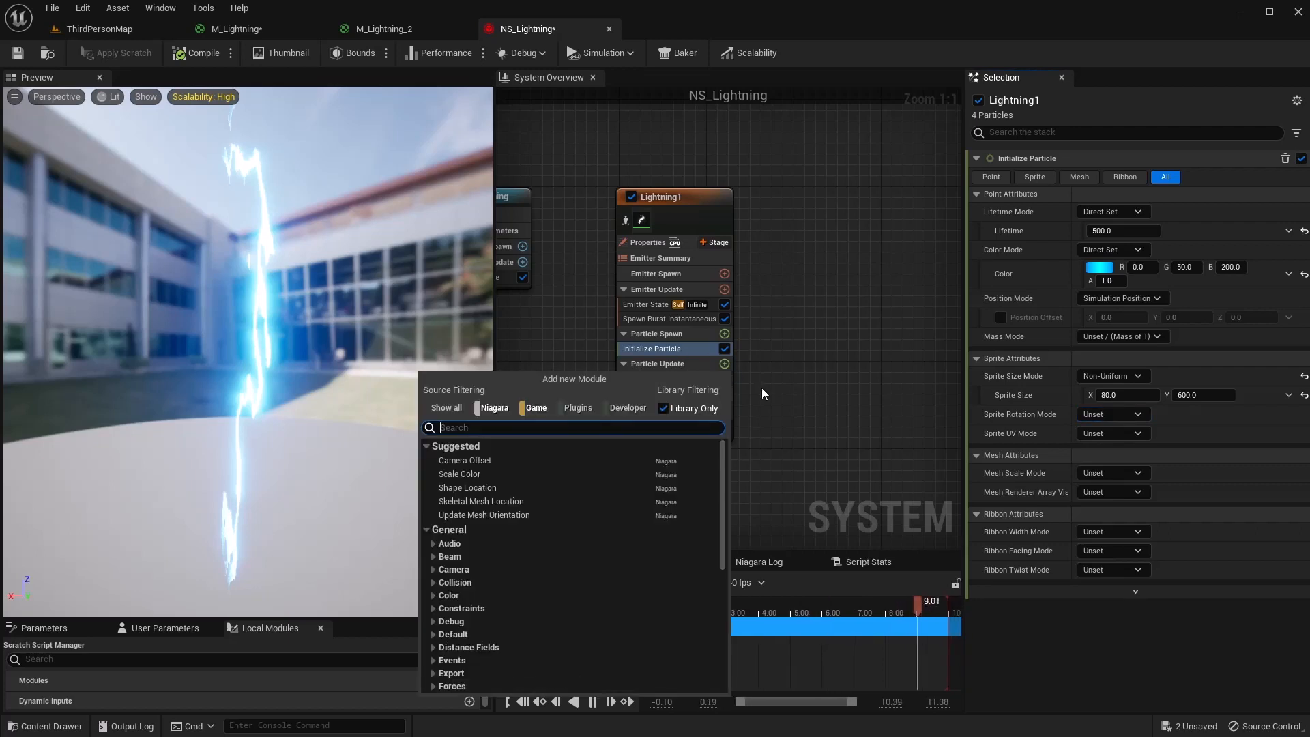
pyautogui.write('dynam')
pyautogui.press('Return')
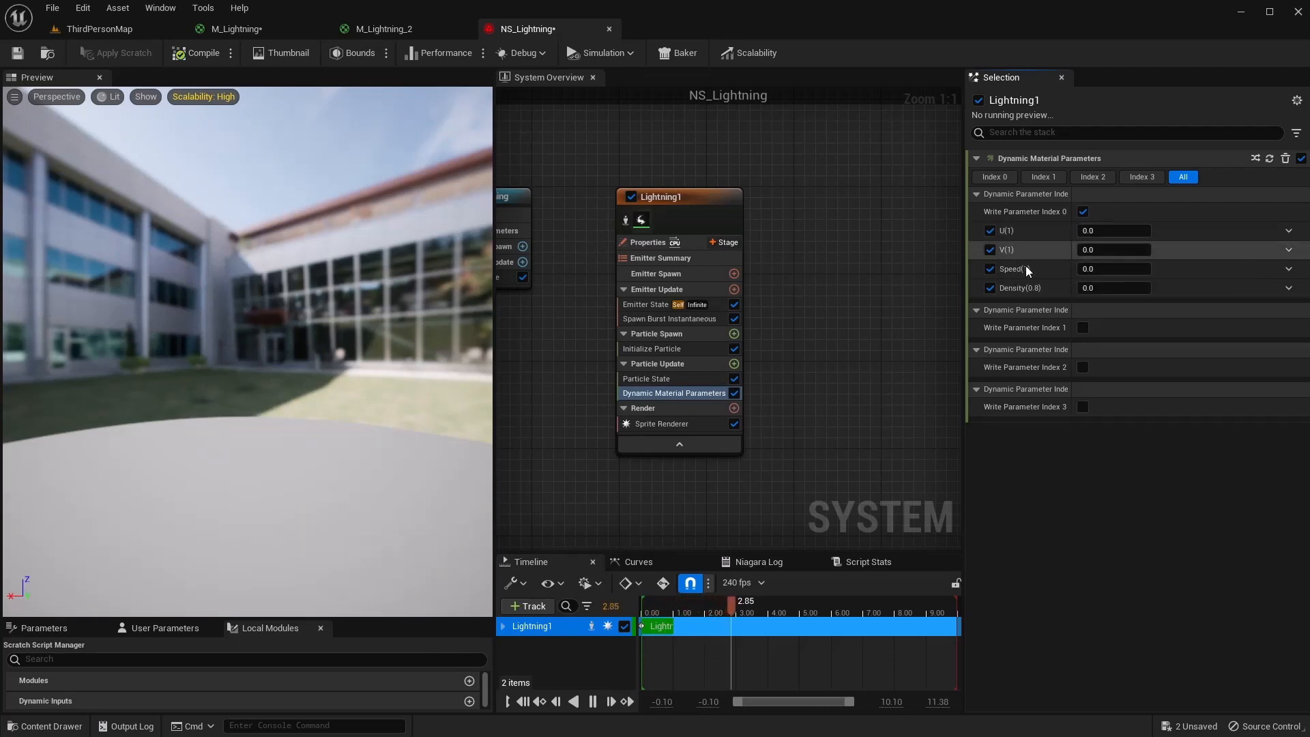
# Set Lightning1's dynamic material parameters U, V and Speed to 1 and Density to 0.8, and compile and save the system
pyautogui.click(1095, 231)
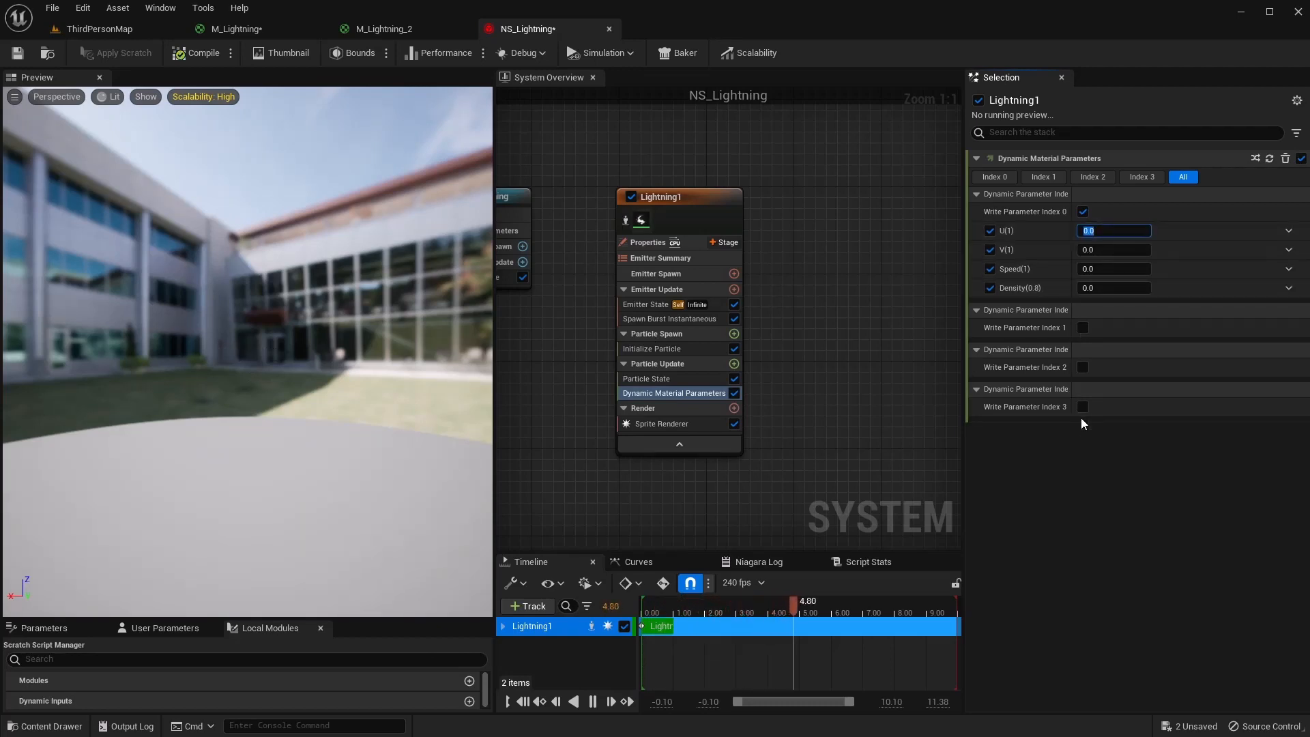
pyautogui.write('1')
pyautogui.press('Tab')
pyautogui.write('1')
pyautogui.press('Tab')
pyautogui.write('1')
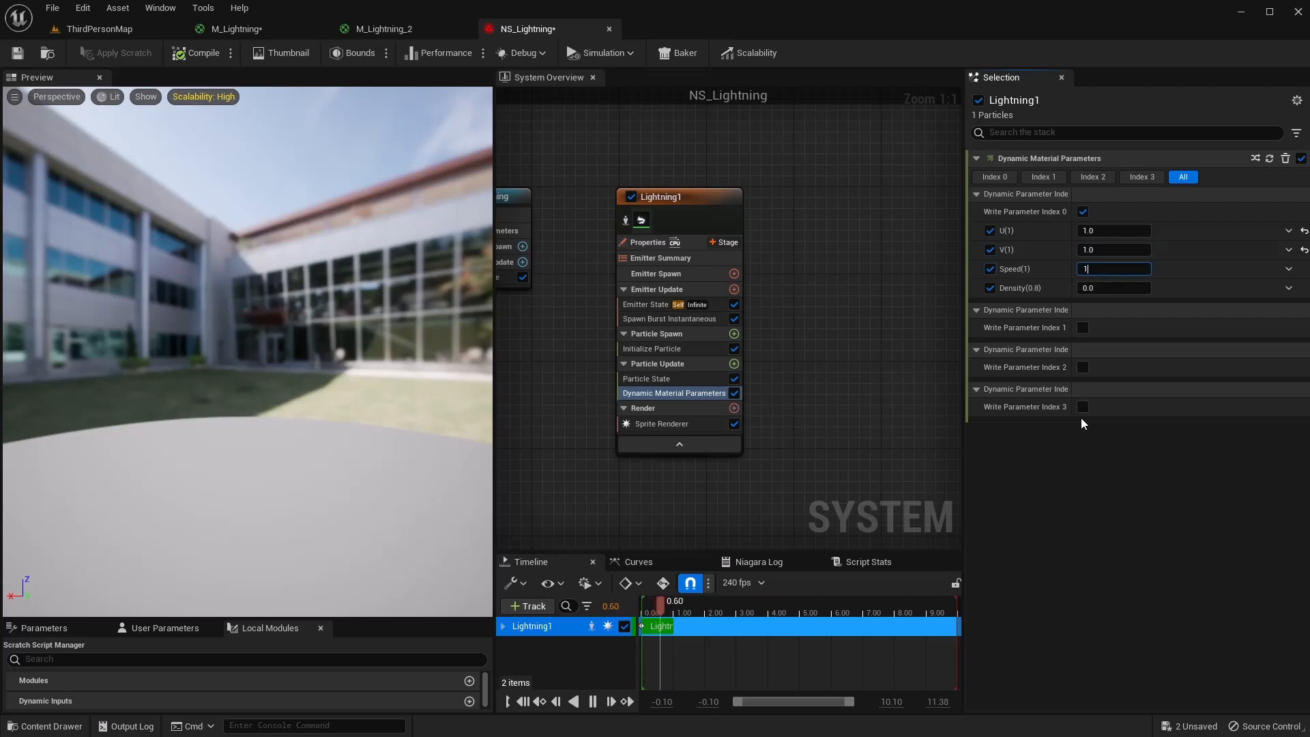
pyautogui.press('Tab')
pyautogui.write('0.8')
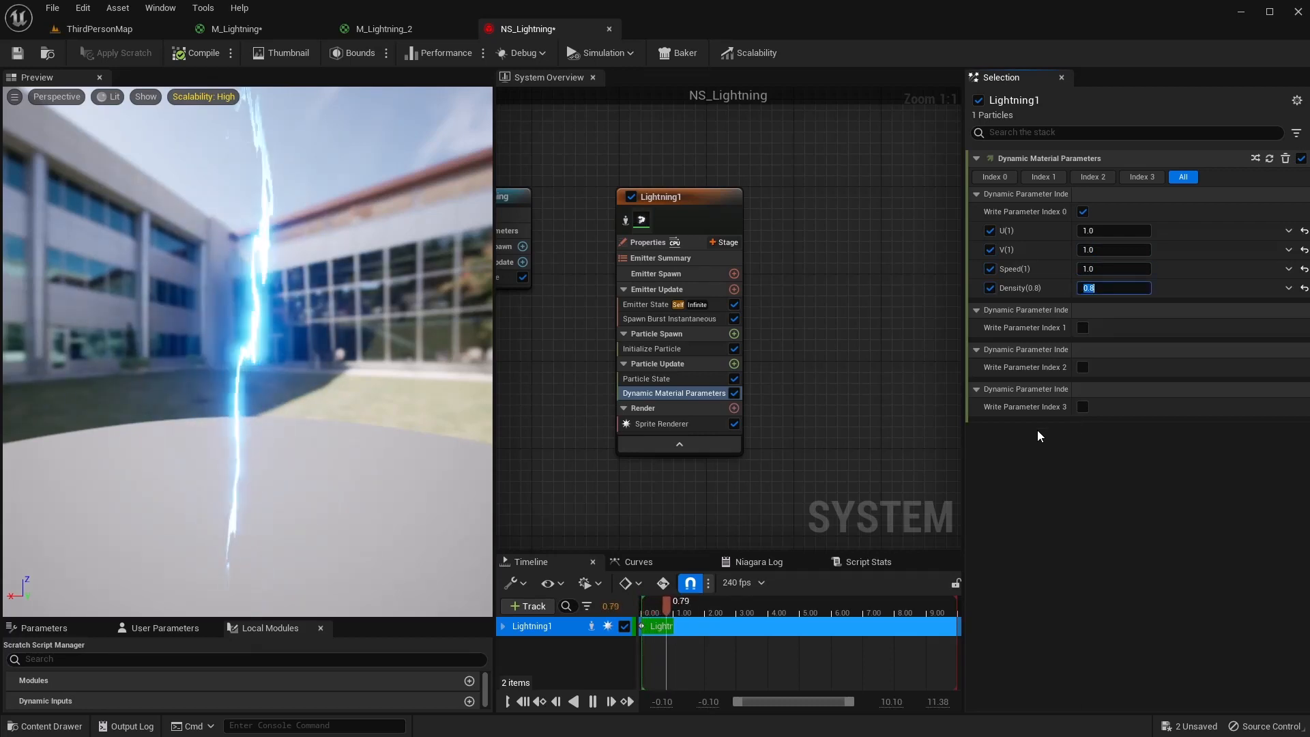
pyautogui.click(195, 54)
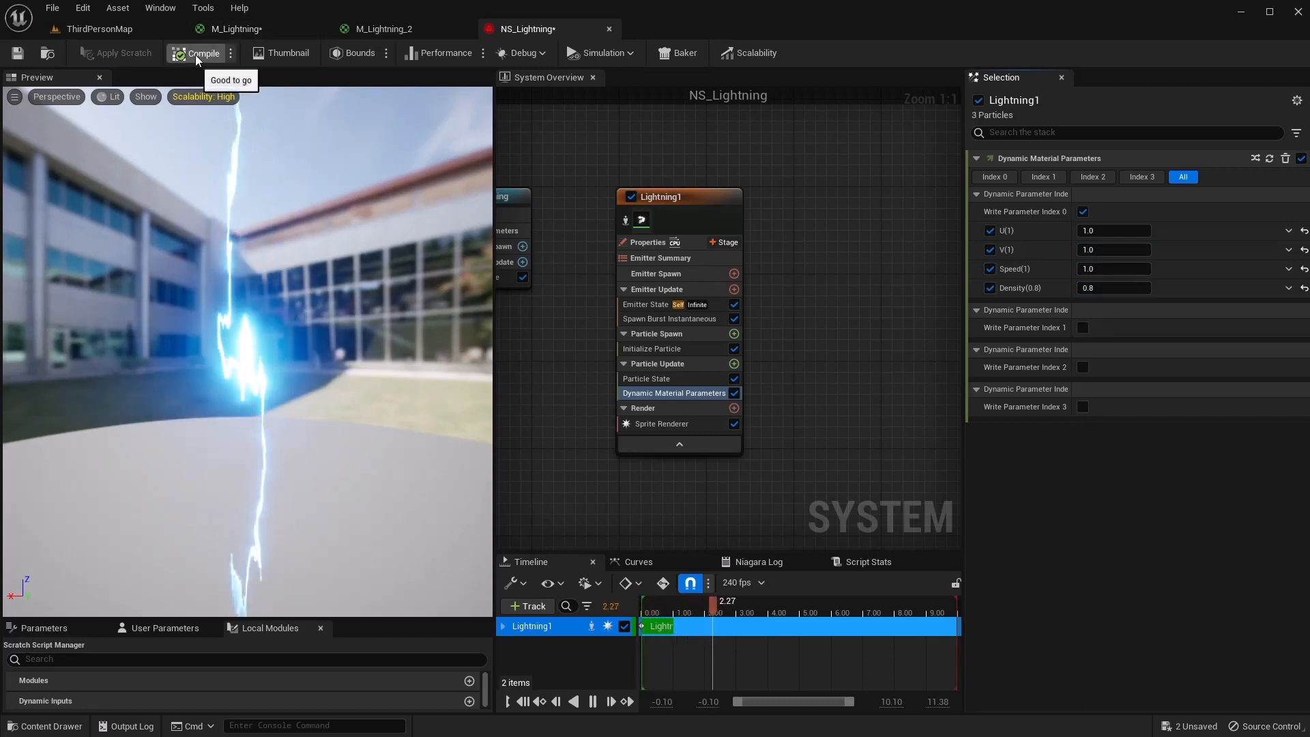
pyautogui.click(18, 54)
# Try Density values of 5, 0.2 and 0 for Lightning1, and return the parameter to 0.8
pyautogui.click(1102, 288)
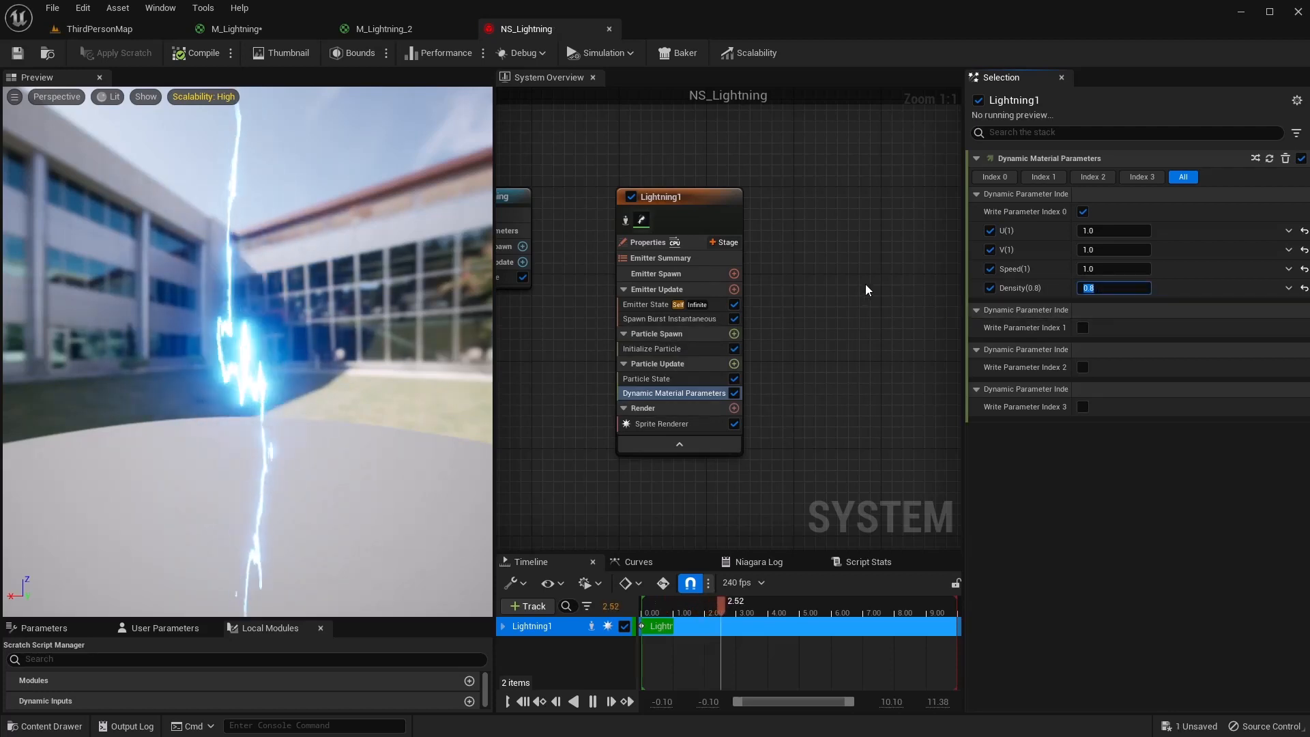
pyautogui.write('5')
pyautogui.press('Return')
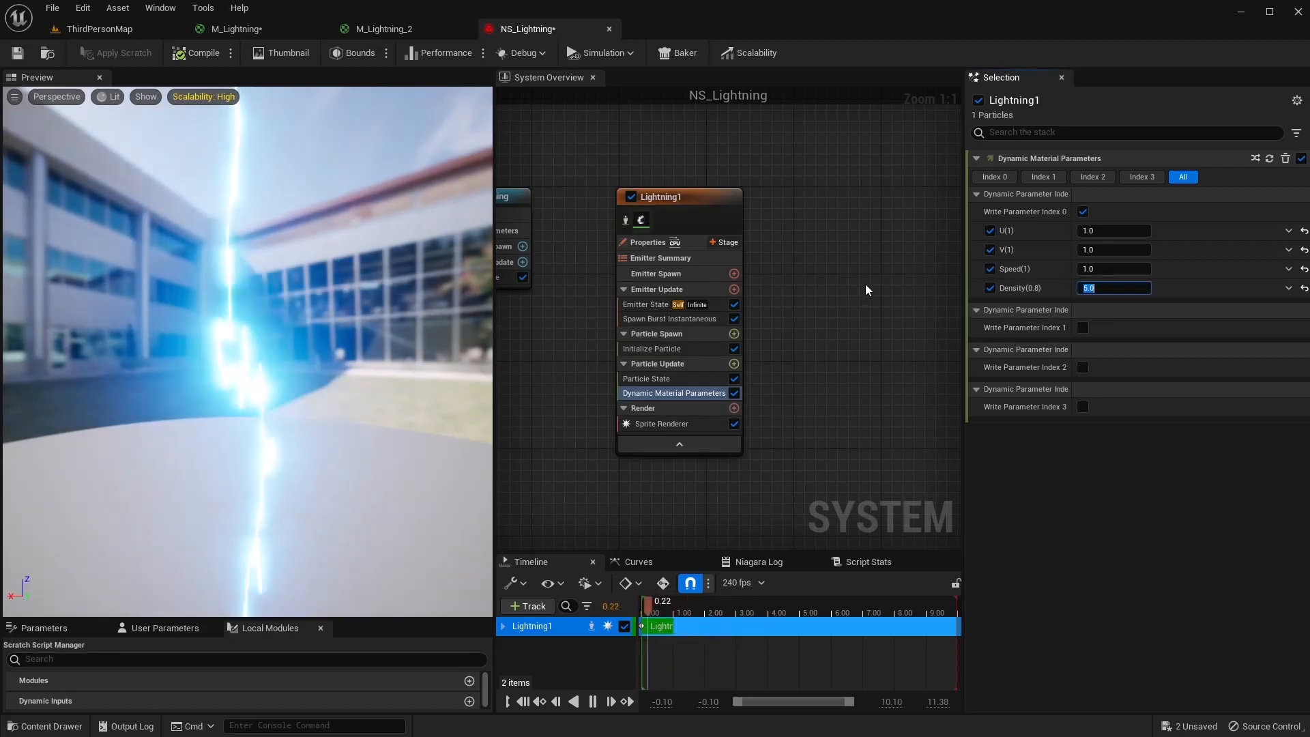
pyautogui.write('0')
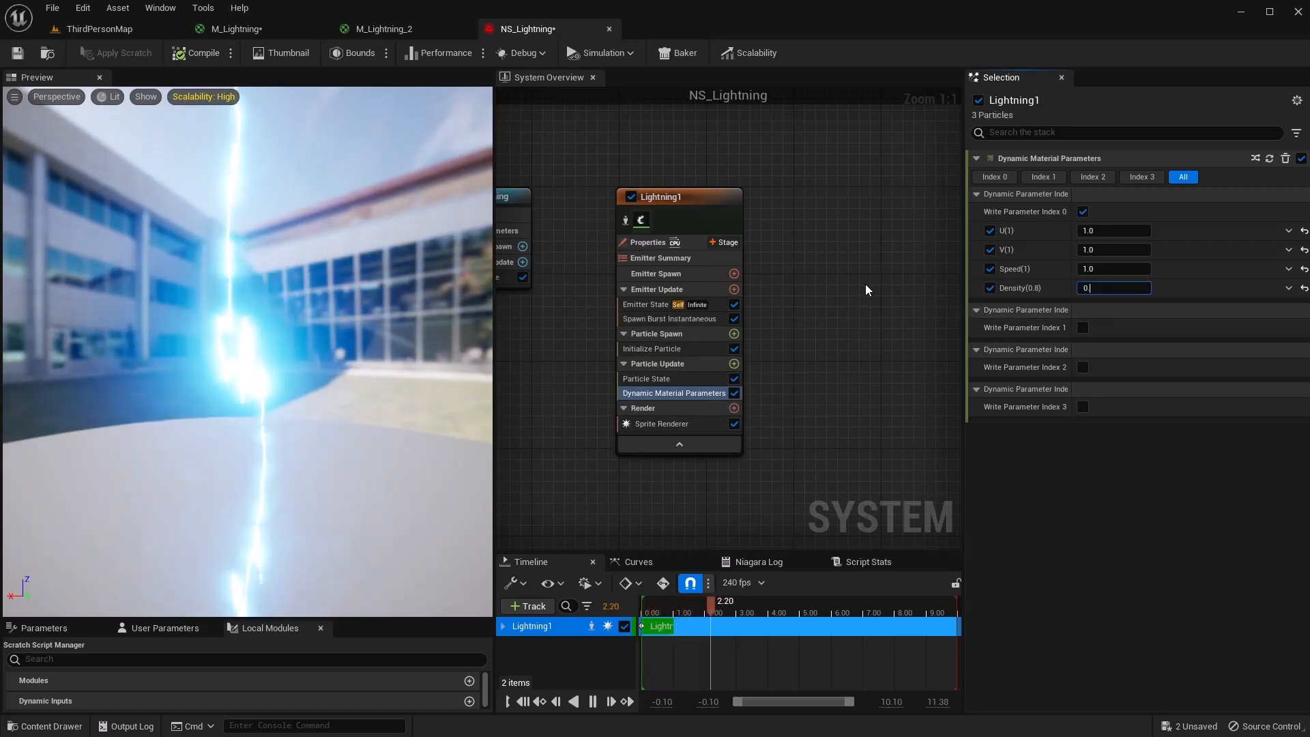
pyautogui.write('.1')
pyautogui.press('Return')
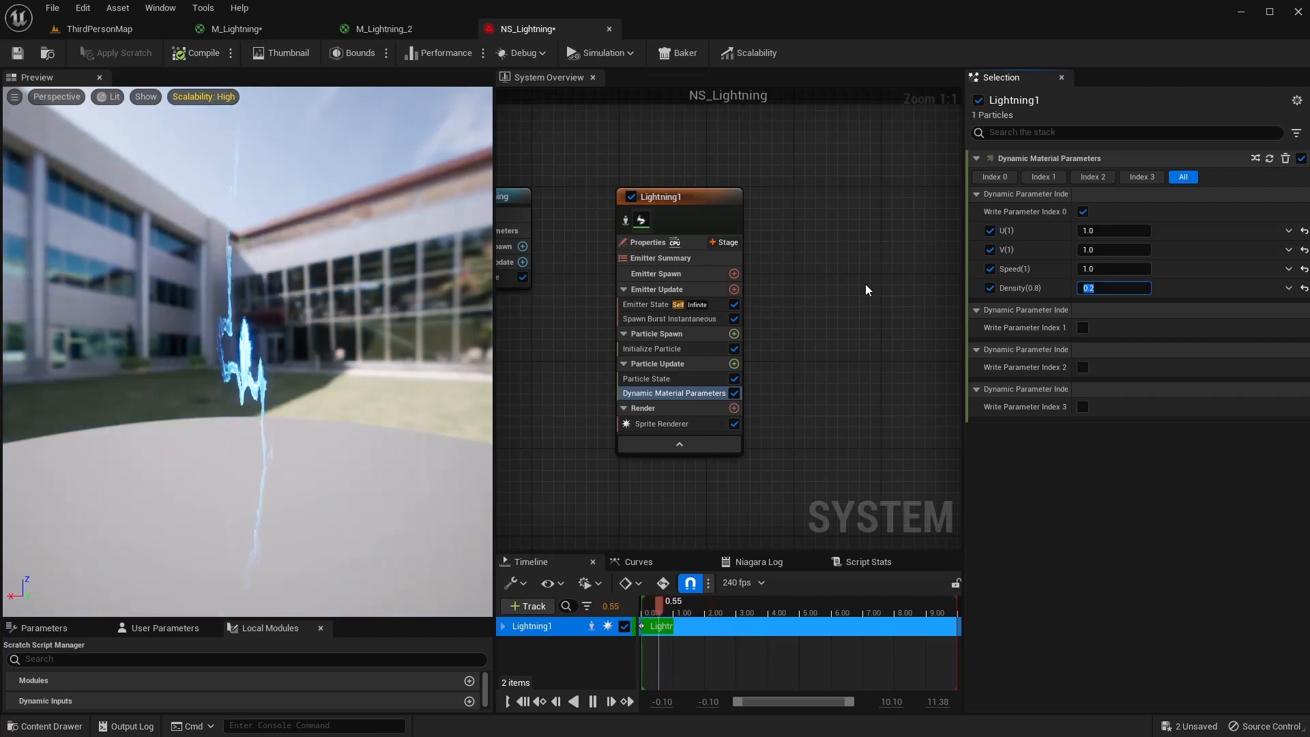
pyautogui.write('0')
pyautogui.press('Return')
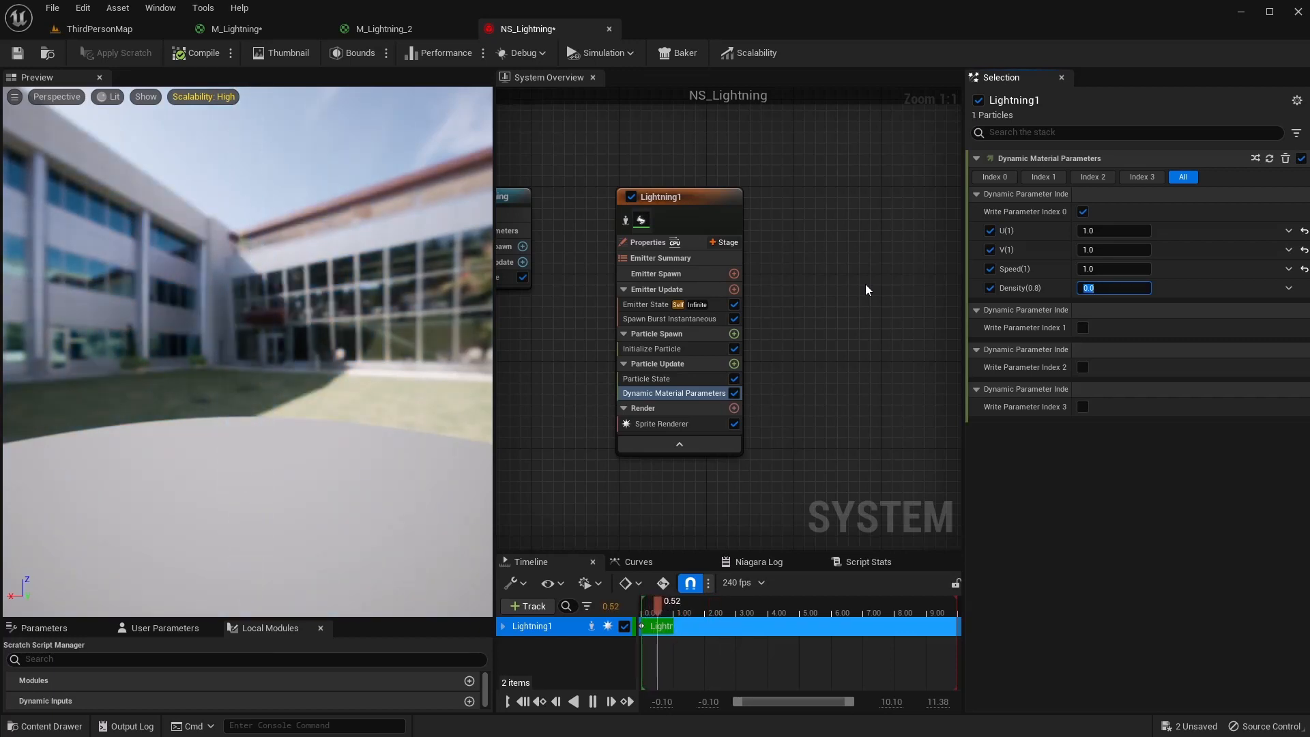
pyautogui.write('0.8')
pyautogui.press('Return')
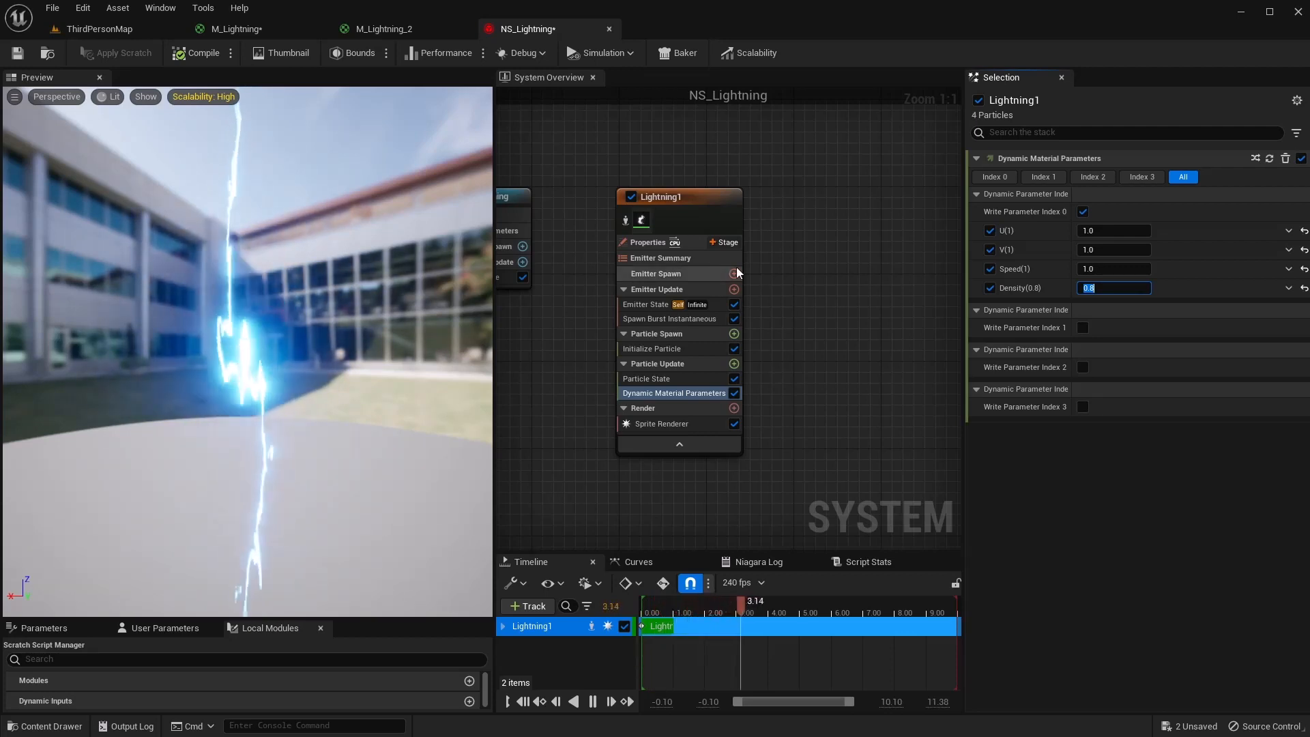
# Duplicate the Lightning1 emitter, place the copy beside the original, and rename it Lightning2
pyautogui.click(711, 189)
pyautogui.click(714, 202)
pyautogui.hotkey('ctrl', 'd')
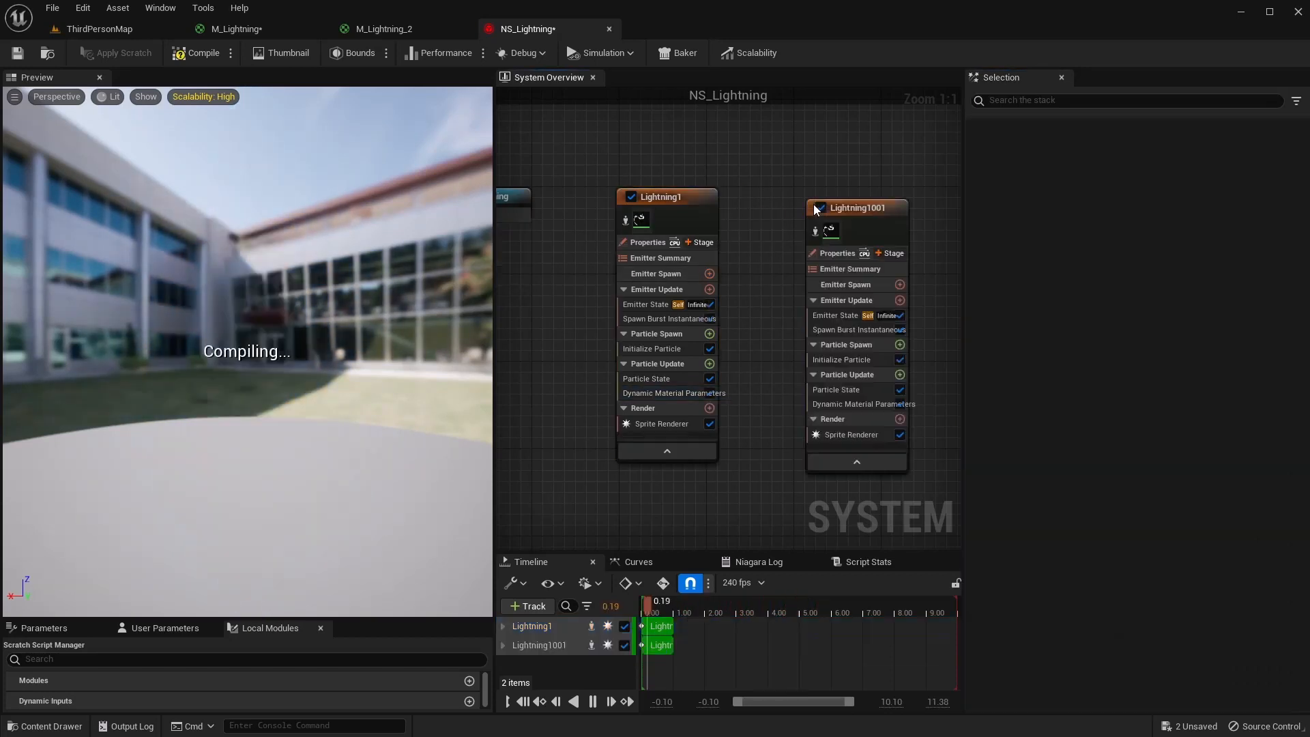
pyautogui.moveTo(840, 210); pyautogui.dragTo(812, 199)
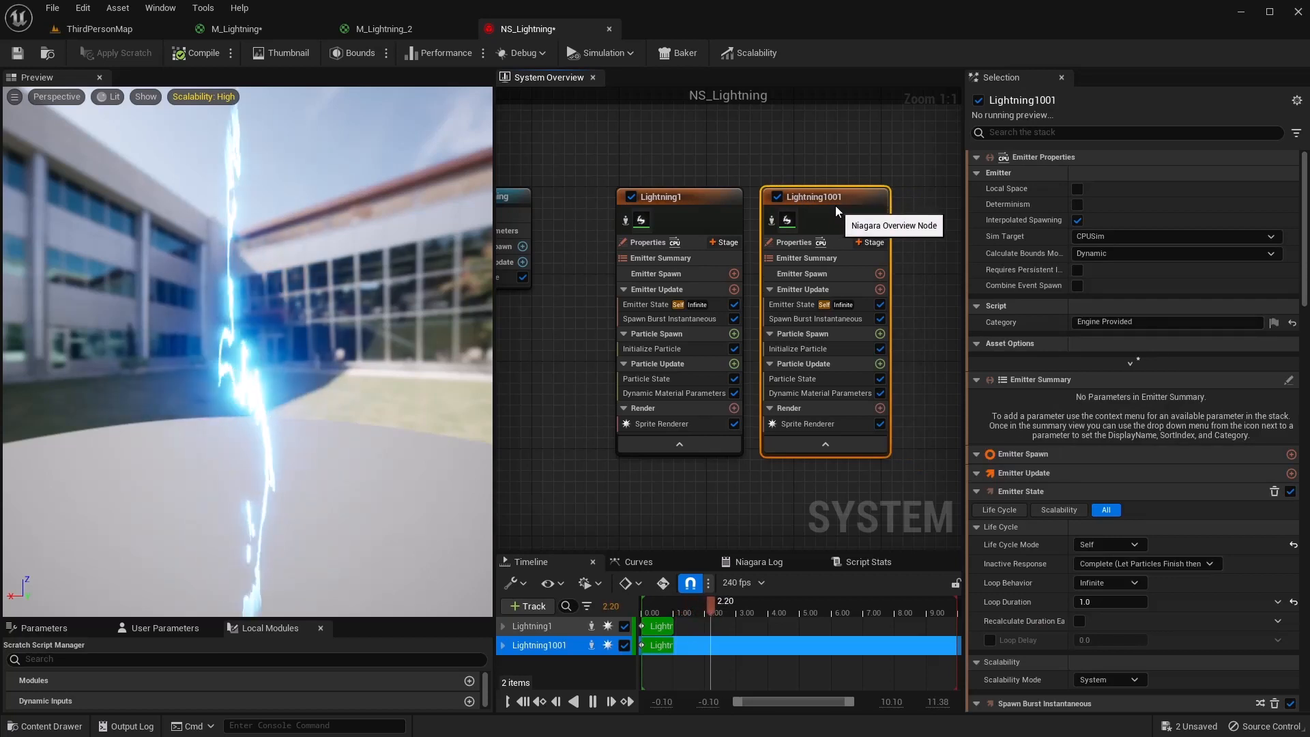
pyautogui.rightClick(826, 196)
pyautogui.click(877, 259)
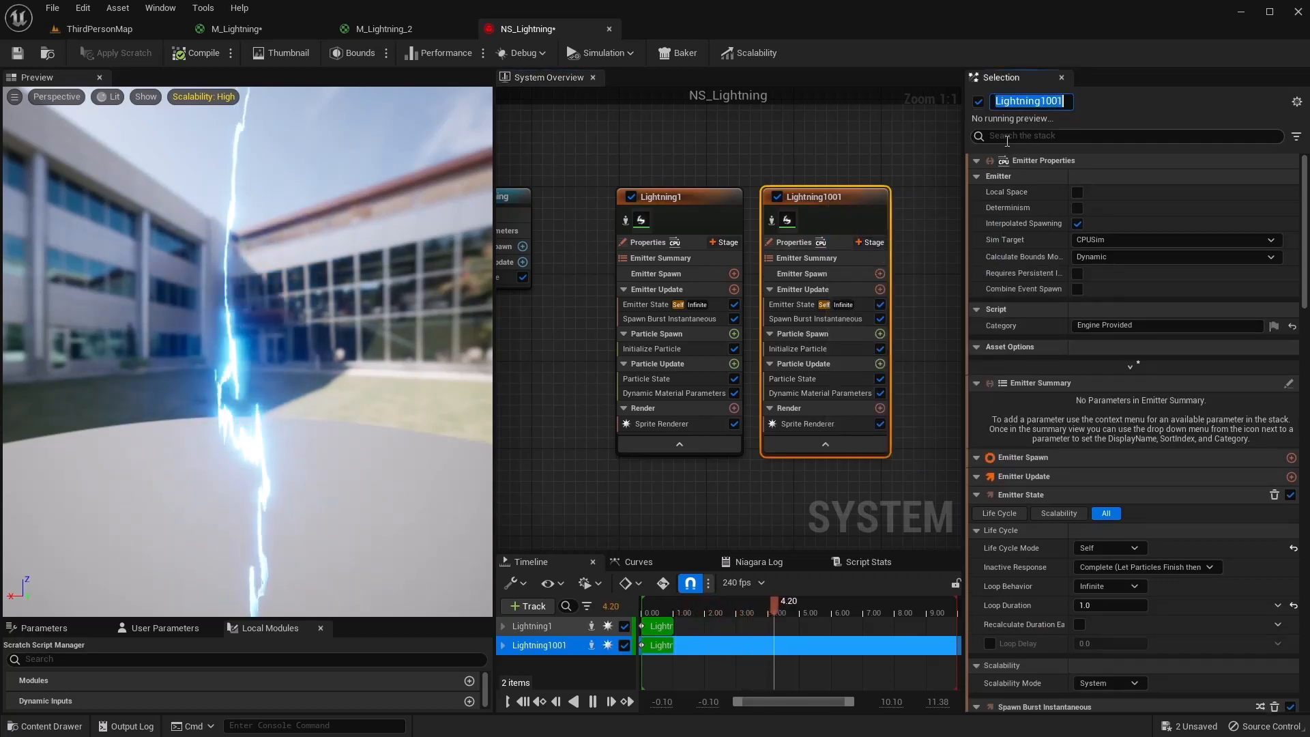
pyautogui.write('Lightning3')
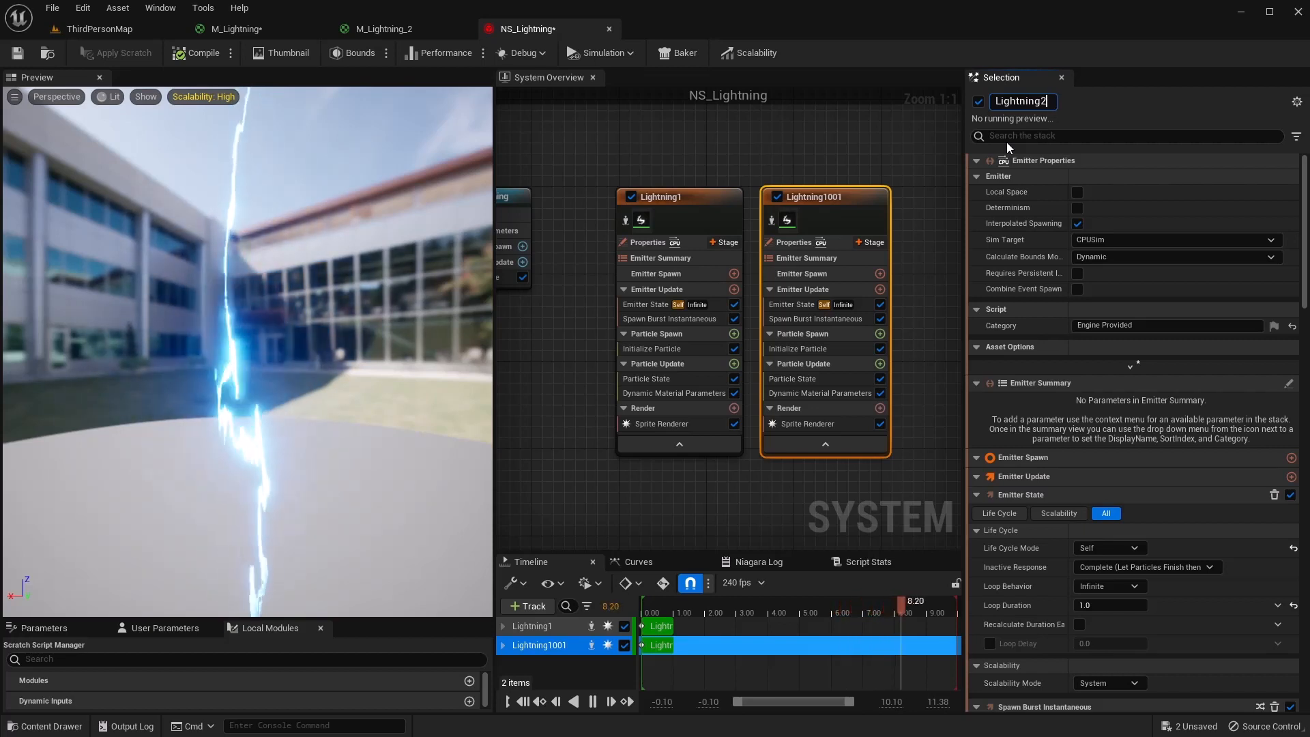
pyautogui.press('BackSpace')
pyautogui.write('2')
pyautogui.press('Return')
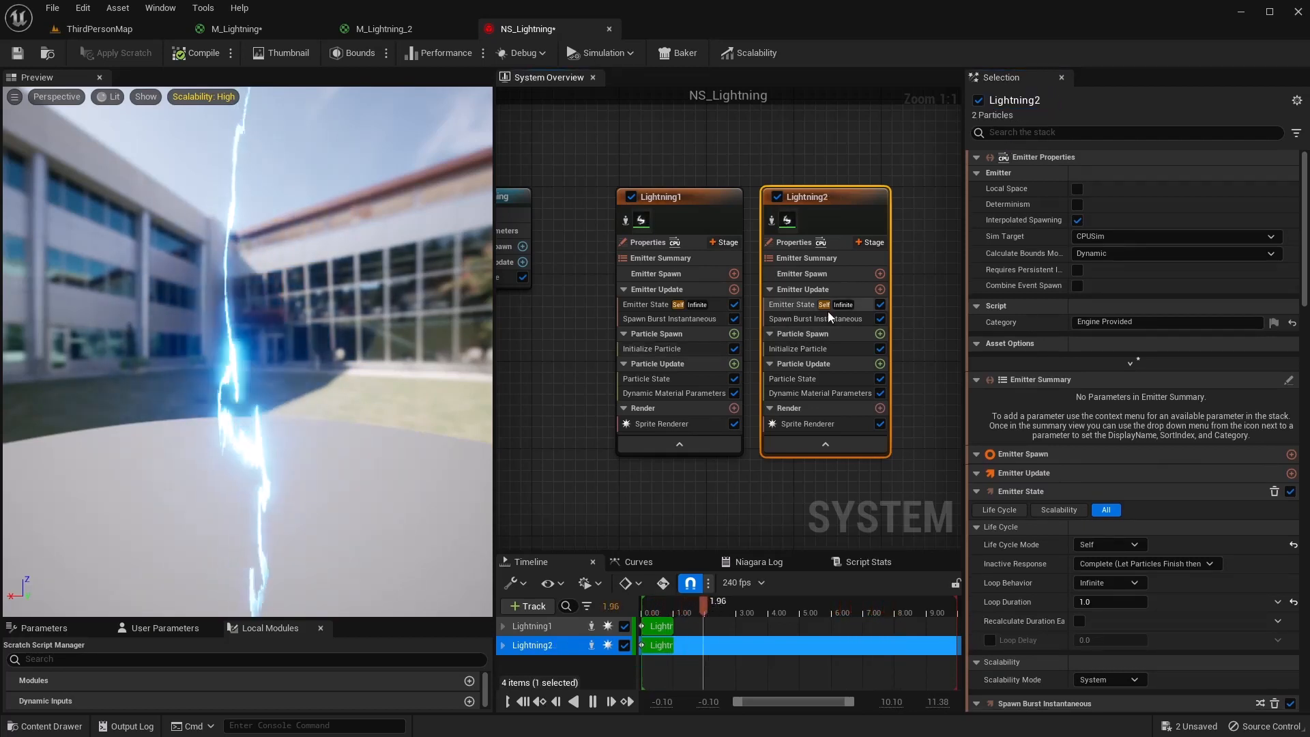
# Set the red component of the particle color in Lightning2's Initialize Particle module to 200
pyautogui.click(831, 320)
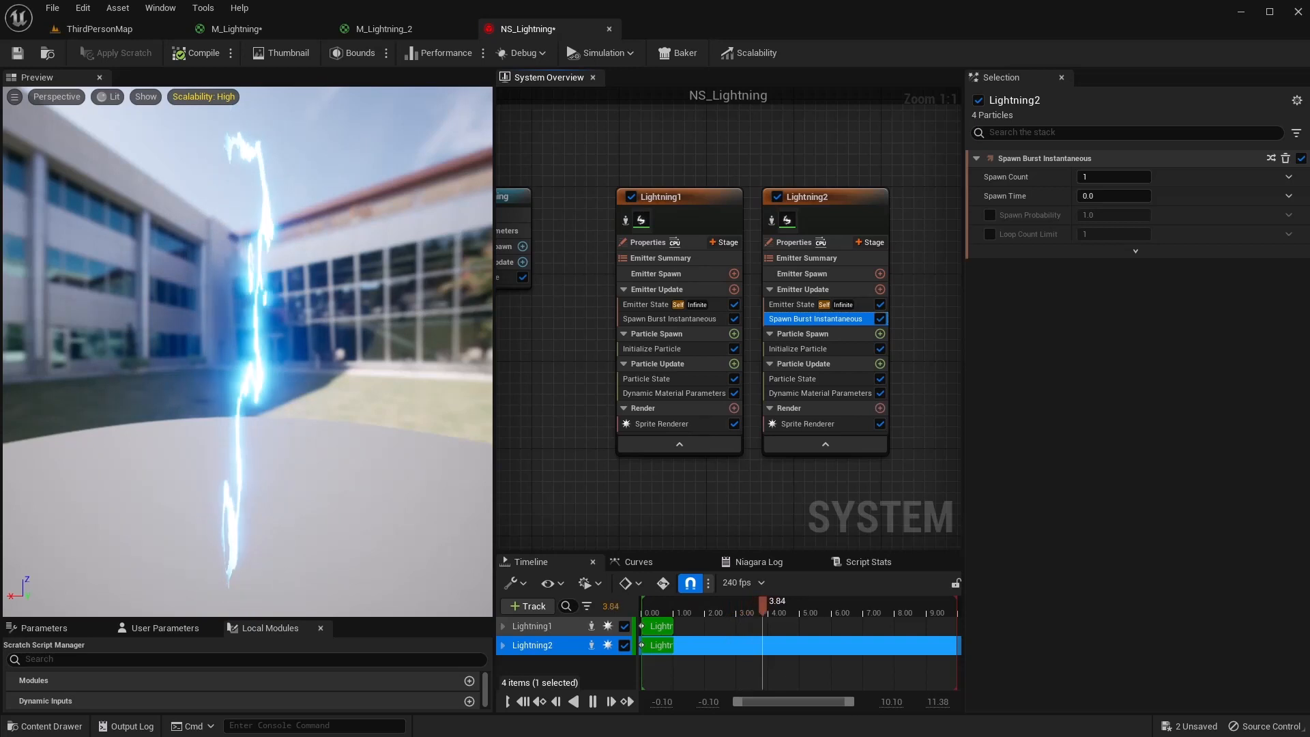
pyautogui.click(796, 347)
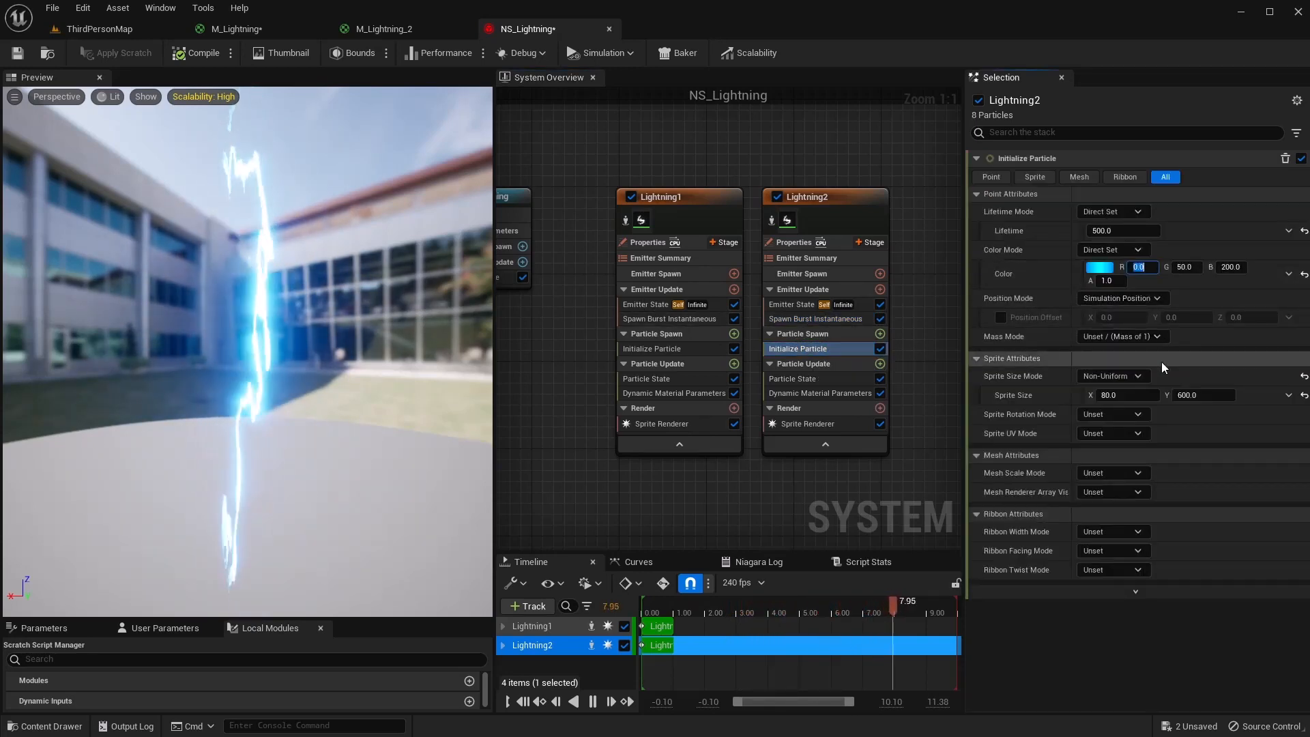
pyautogui.write('200')
pyautogui.press('Tab')
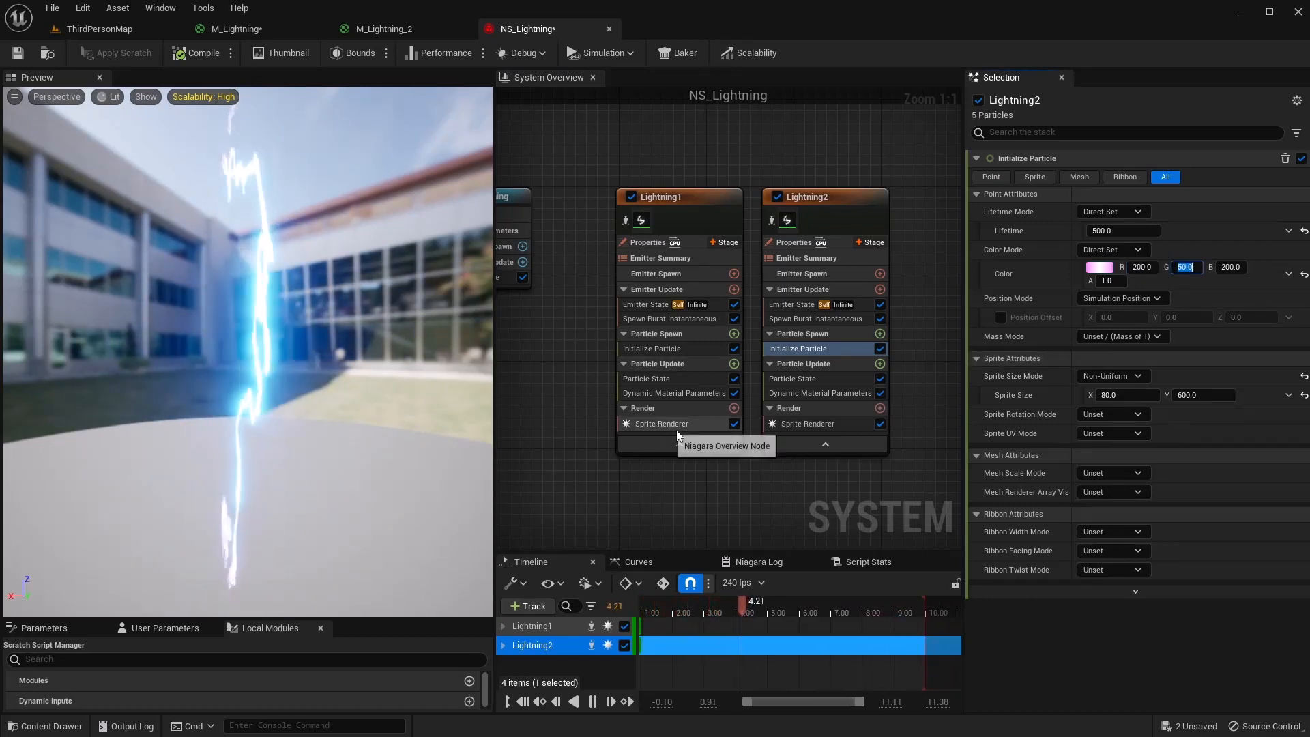
# Set the V parameter in Lightning2's Dynamic Material Parameters module to -1
pyautogui.click(819, 393)
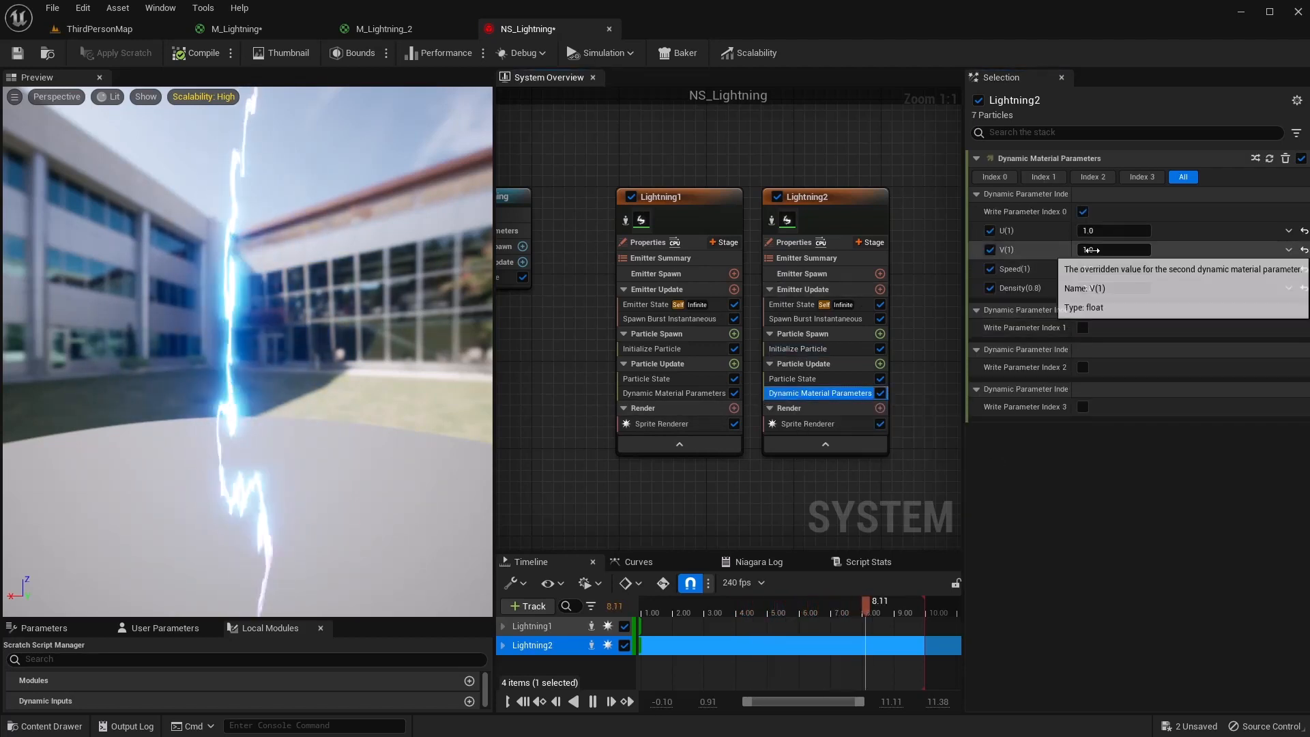
pyautogui.click(1114, 250)
pyautogui.write('-1.0')
pyautogui.press('Return')
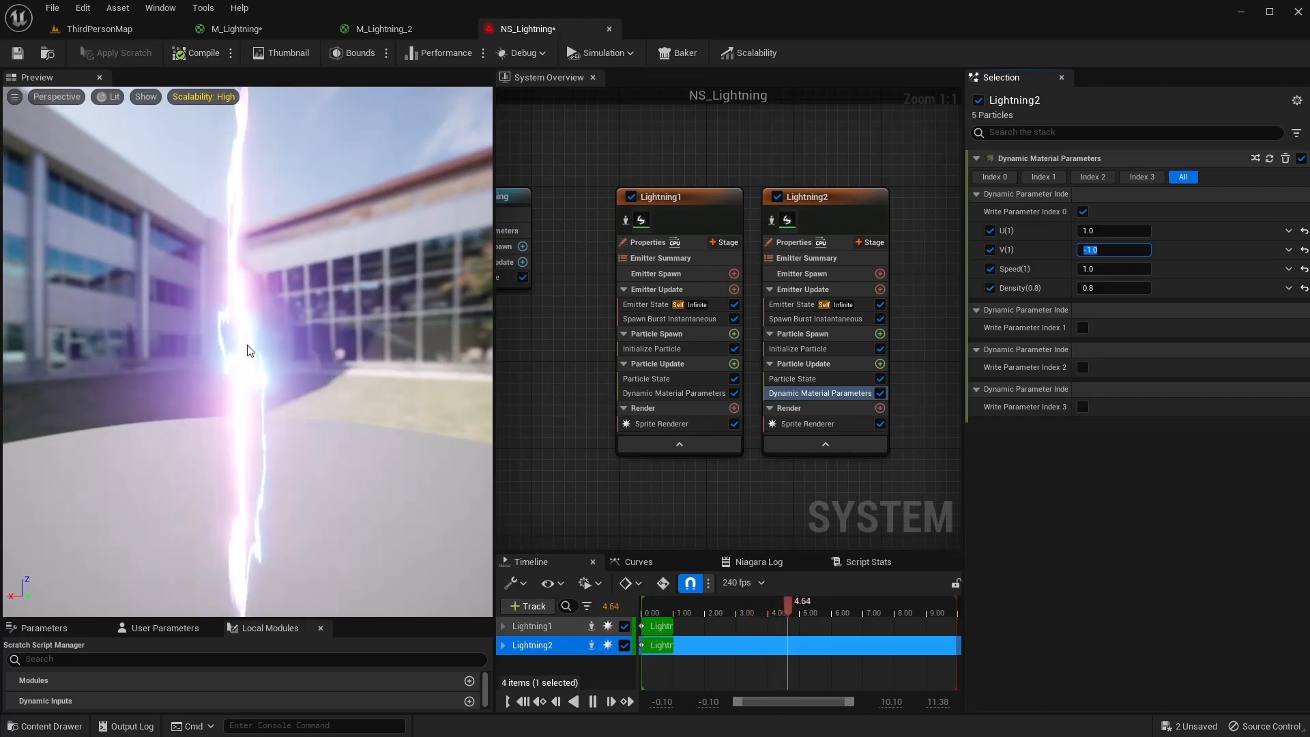
# Change Lightning2's Lifetime Mode to Random with a minimum of 0.1 and a maximum of 0.5, and save the system
pyautogui.click(821, 348)
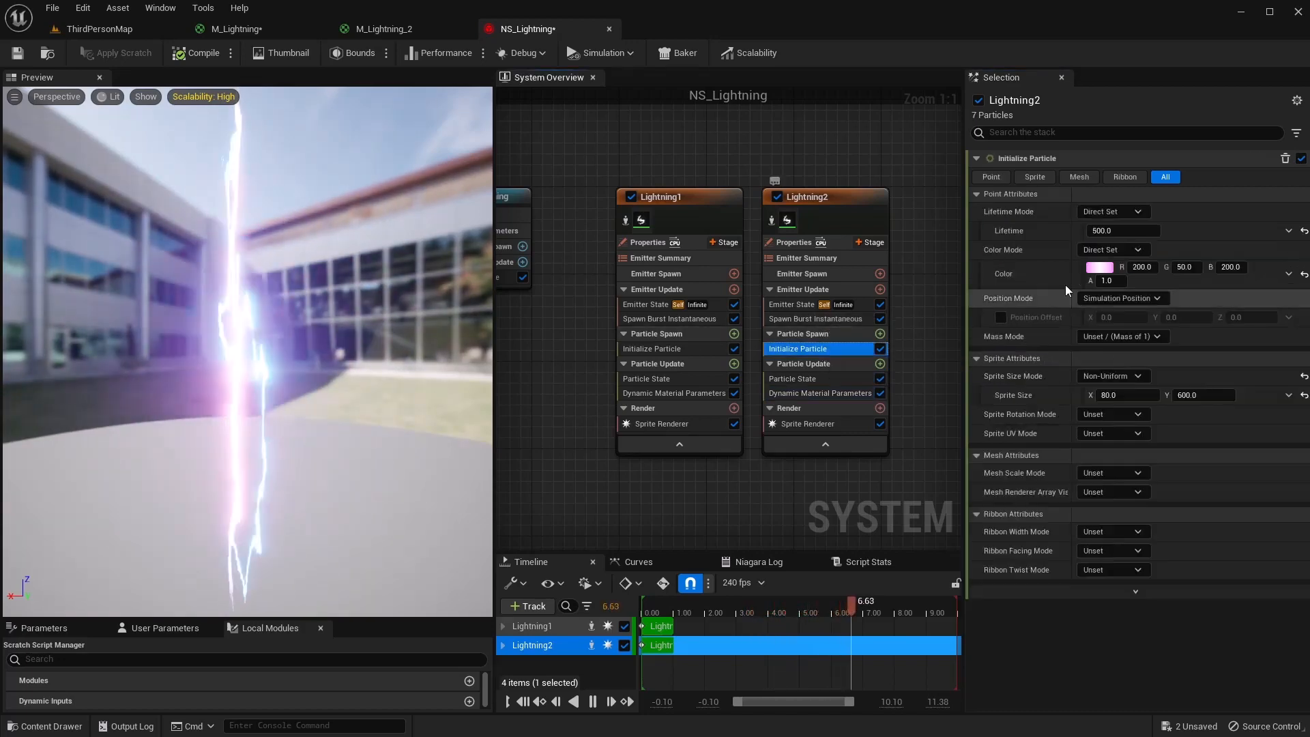
pyautogui.click(1132, 212)
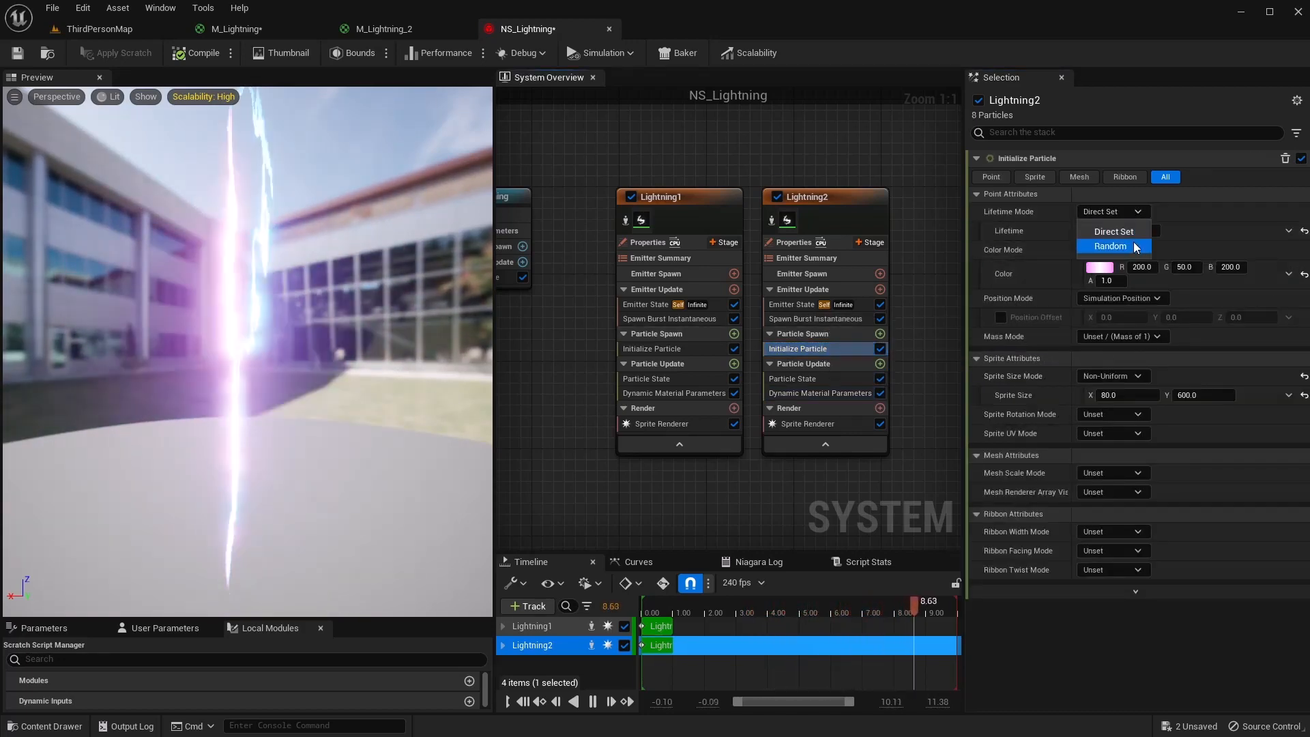
pyautogui.click(1132, 246)
pyautogui.click(1129, 230)
pyautogui.write('0')
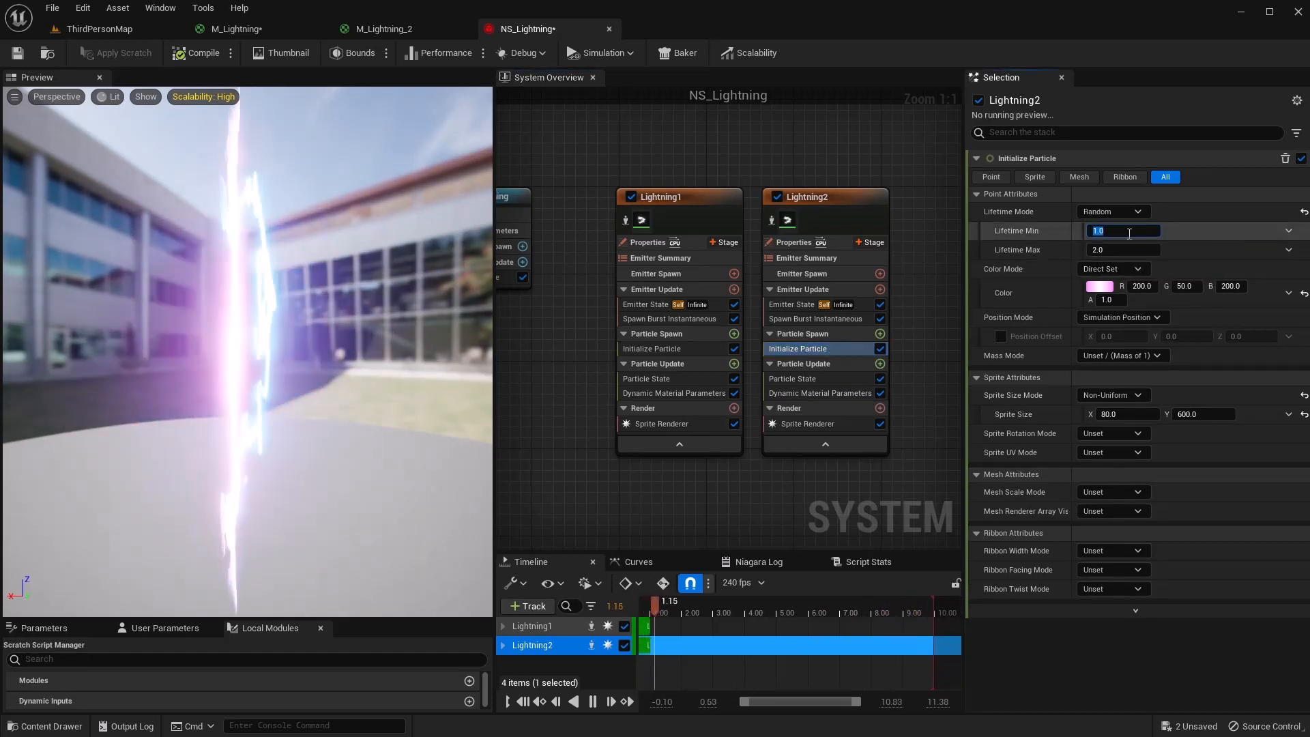
pyautogui.write('.1')
pyautogui.press('Tab')
pyautogui.write('0.5')
pyautogui.press('Return')
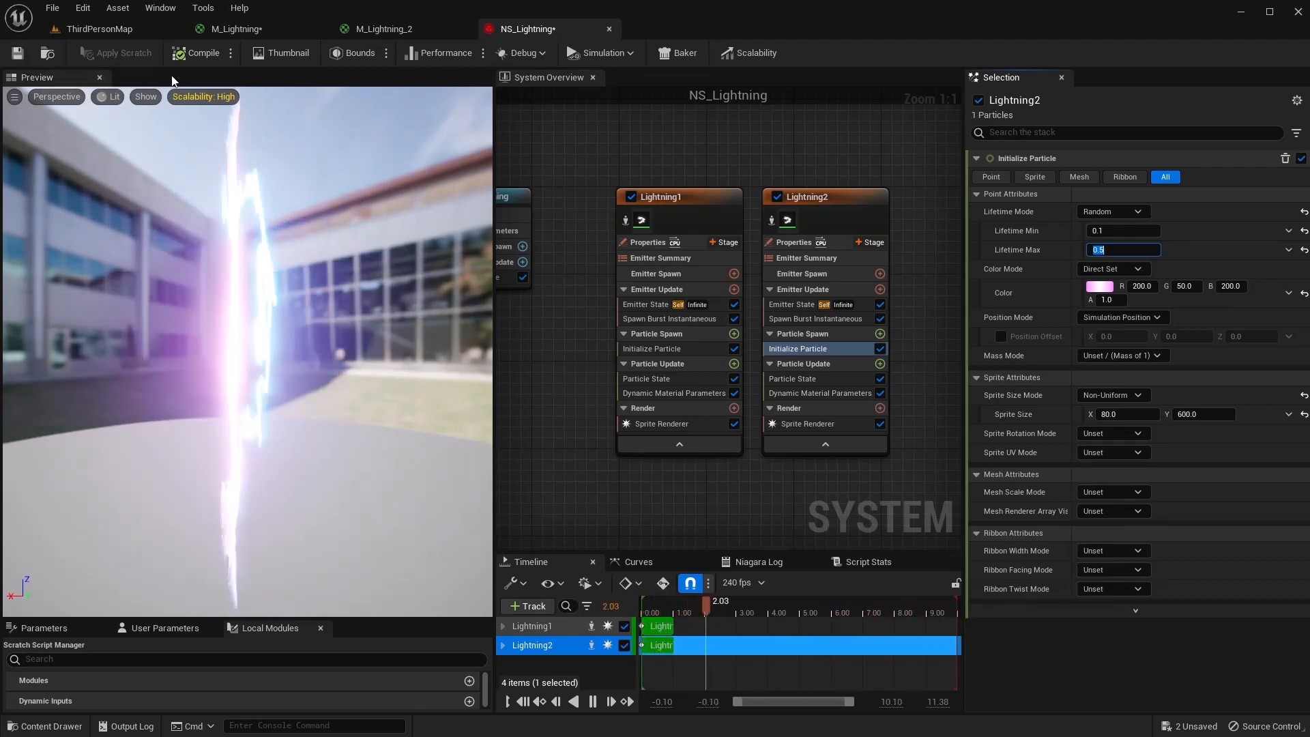
pyautogui.click(23, 53)
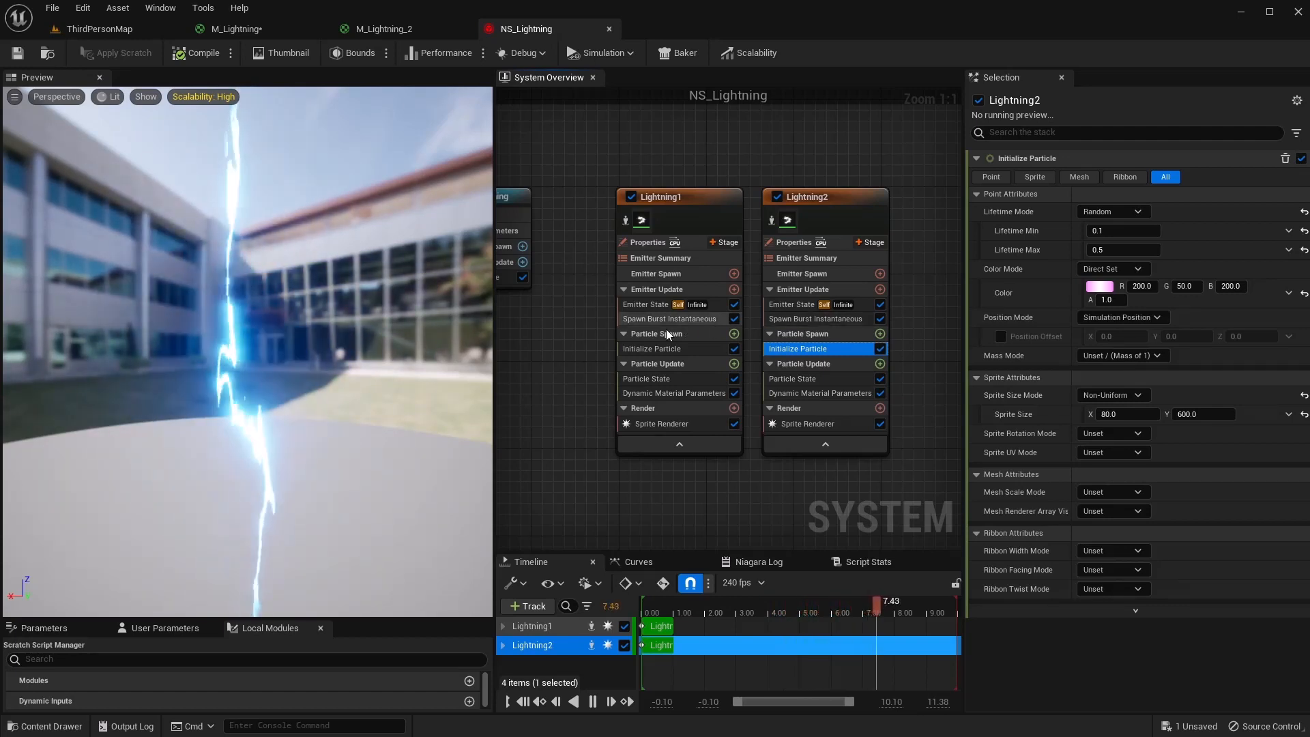
# Try the Random Lifetime Mode in Lightning1's Initialize Particle module with a minimum of 0.1 and a maximum of 0.5
pyautogui.click(652, 349)
pyautogui.click(1135, 213)
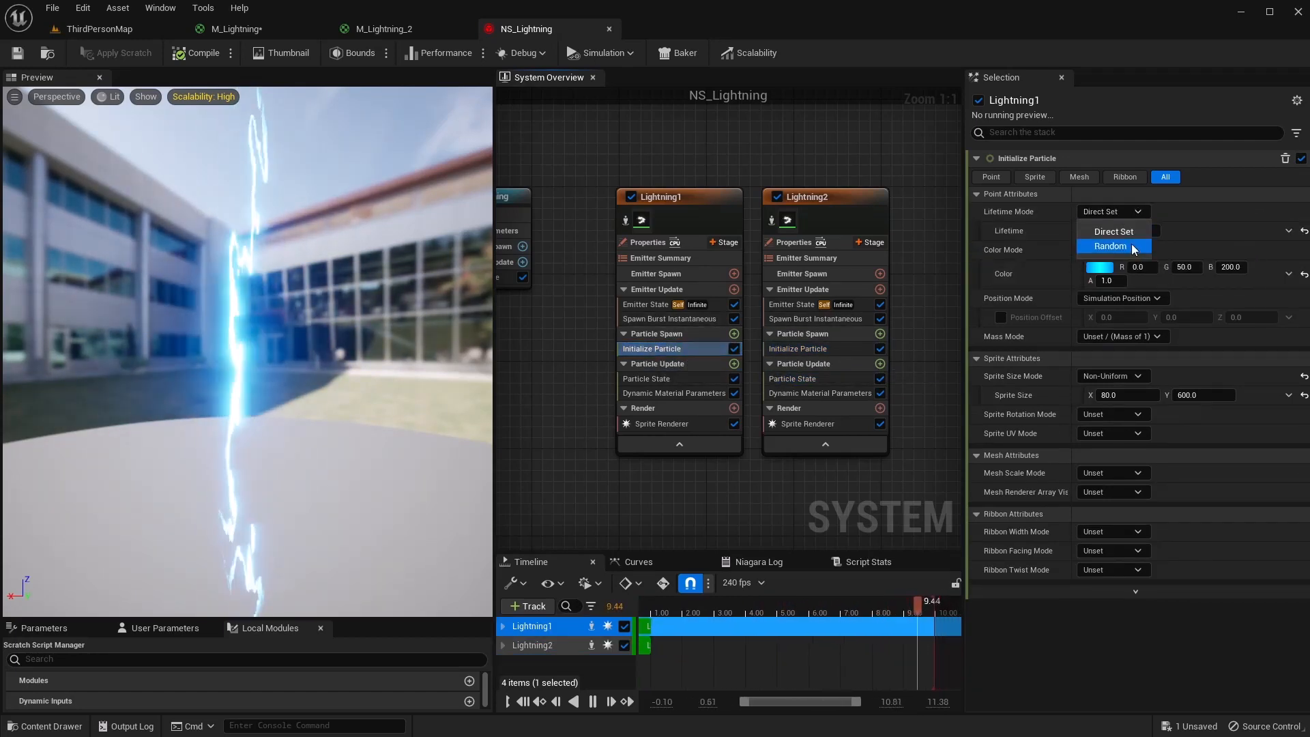
pyautogui.click(1110, 247)
pyautogui.click(1124, 231)
pyautogui.write('0.1')
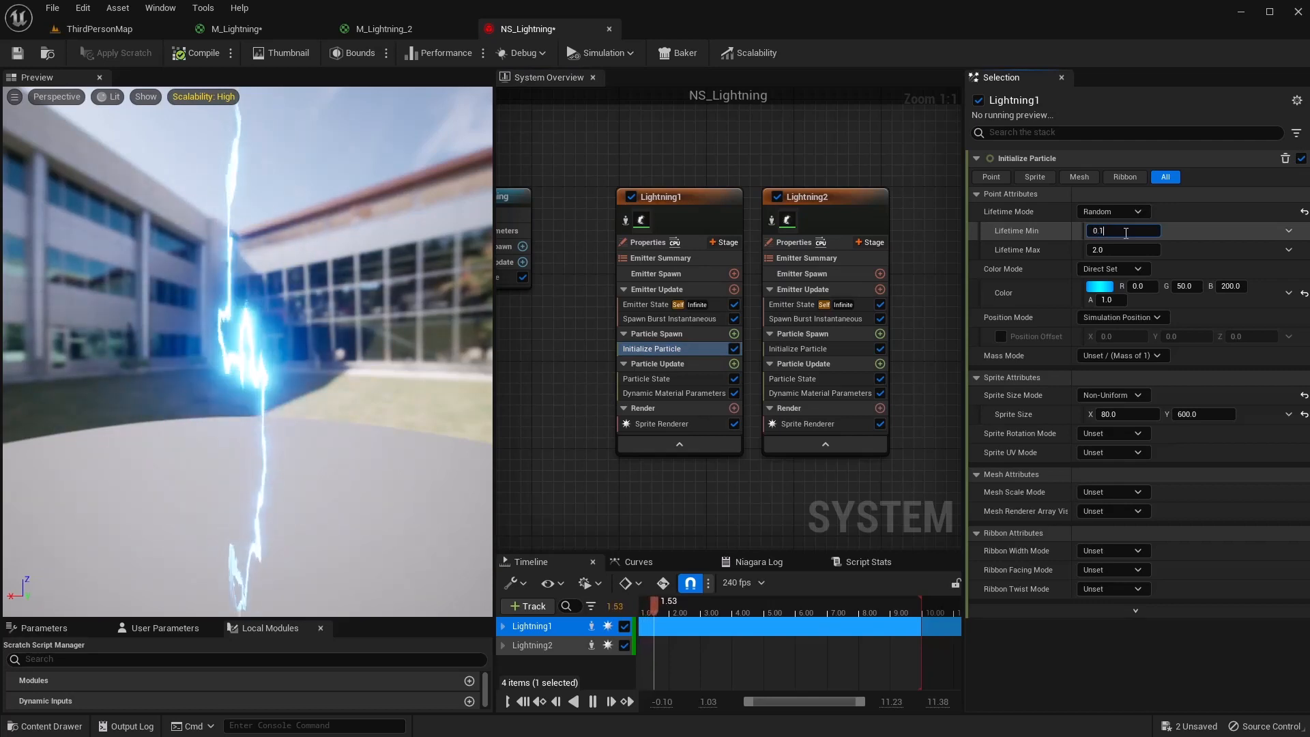
pyautogui.press('Tab')
pyautogui.write('0')
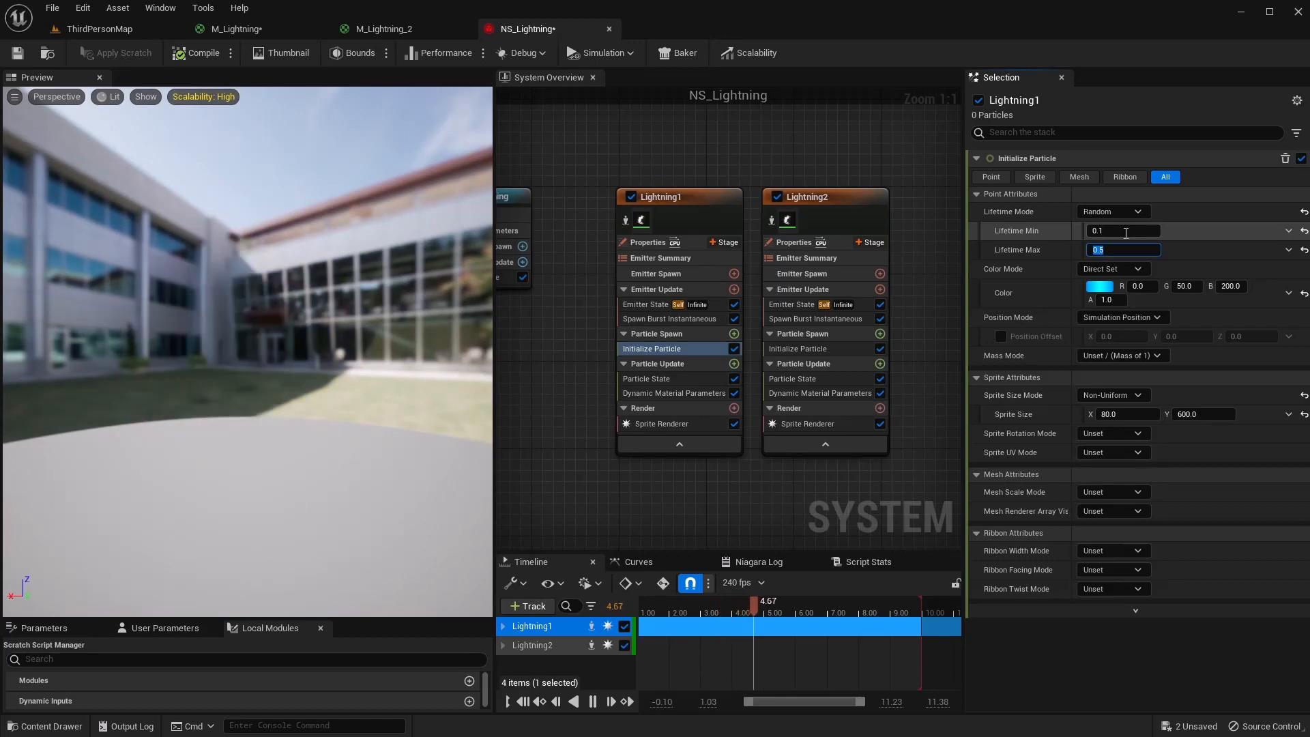
# Return Lightning1's Lifetime Mode to Direct Set and save the NS_Lightning system
pyautogui.click(1121, 208)
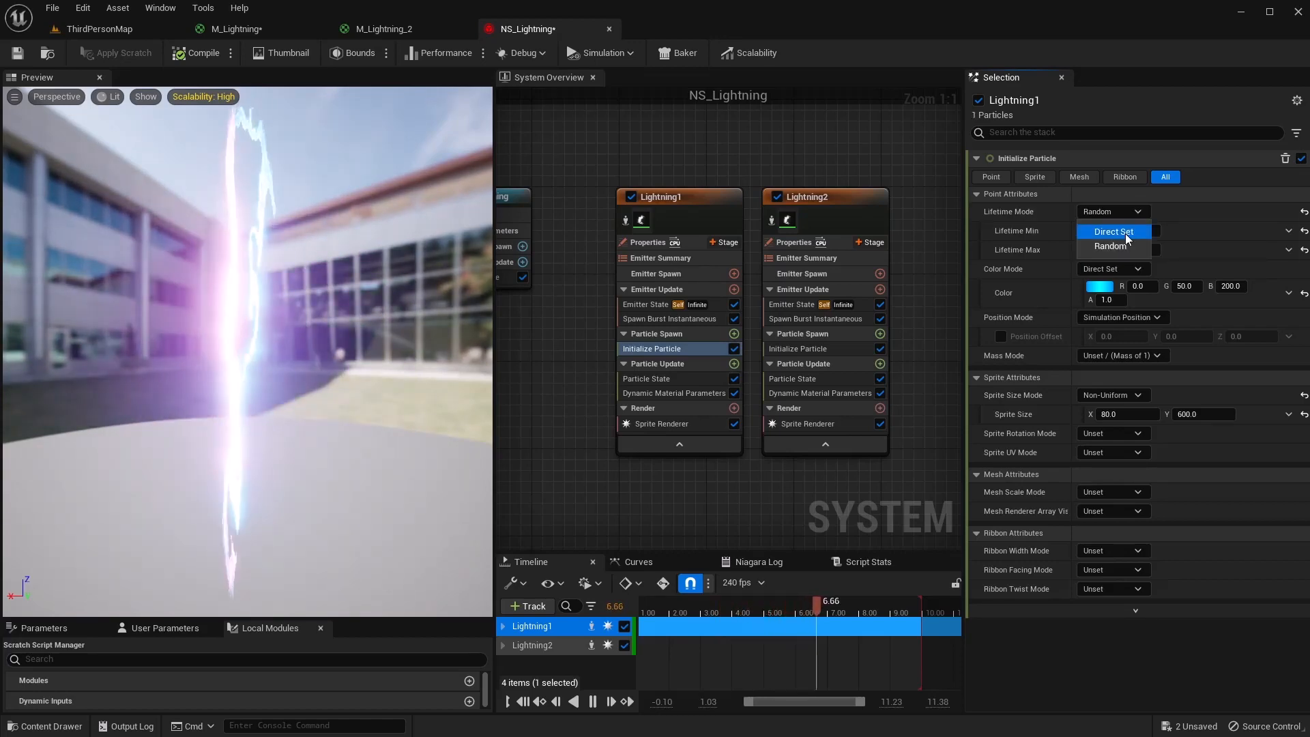
pyautogui.click(1124, 233)
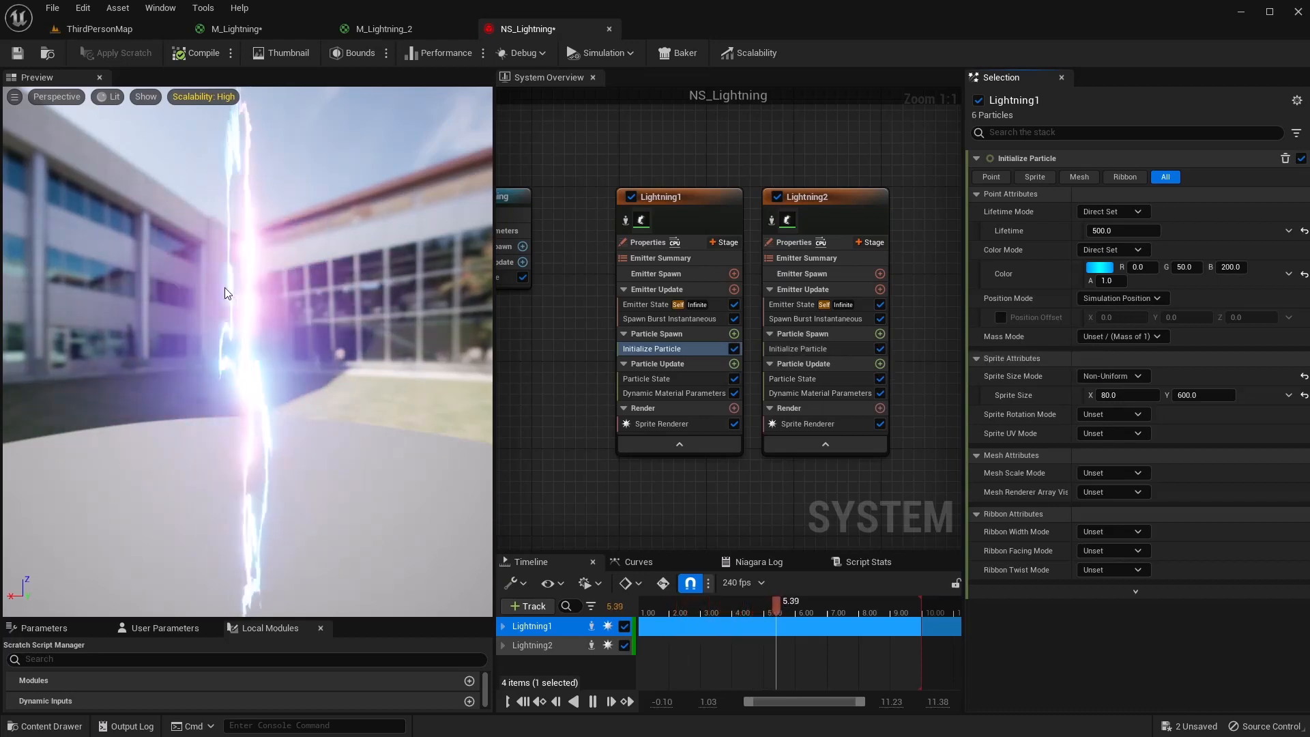
pyautogui.click(17, 52)
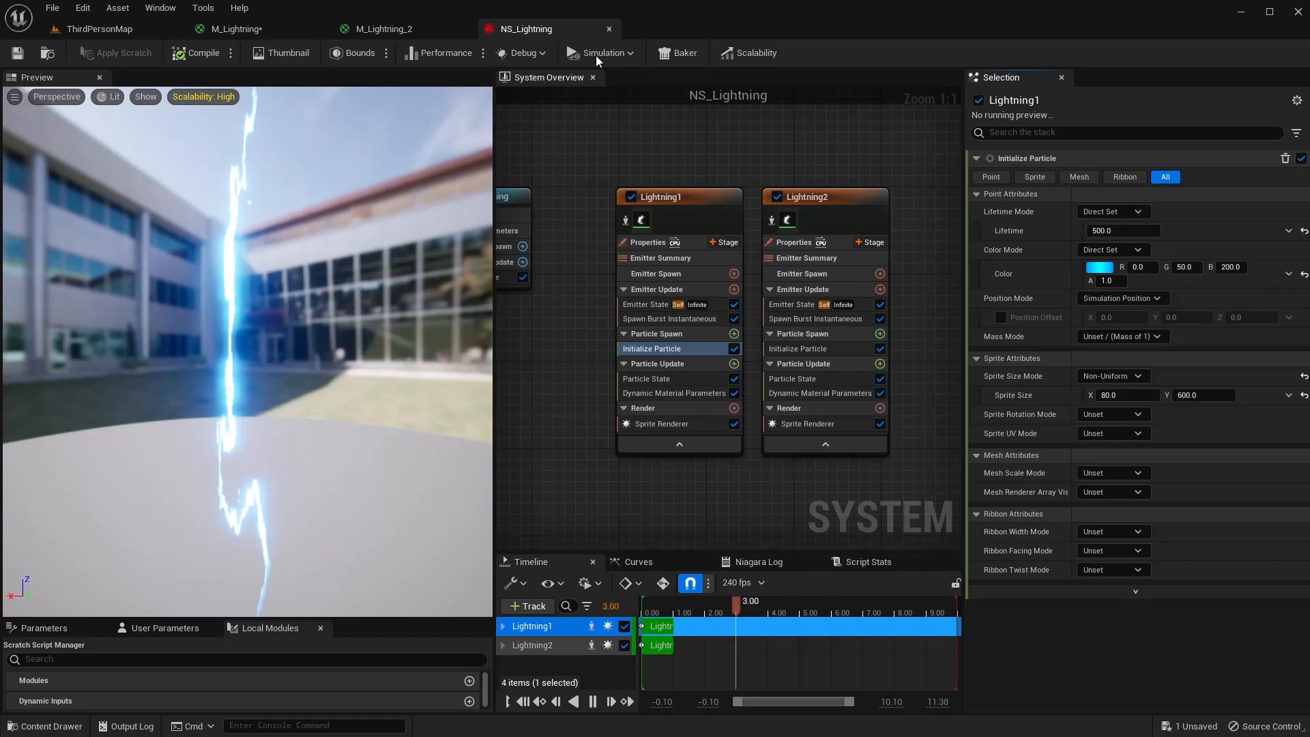
# Duplicate the NS_Lightning asset in the Content folder as NS_Lightning_2 and open the copy for editing
pyautogui.click(75, 30)
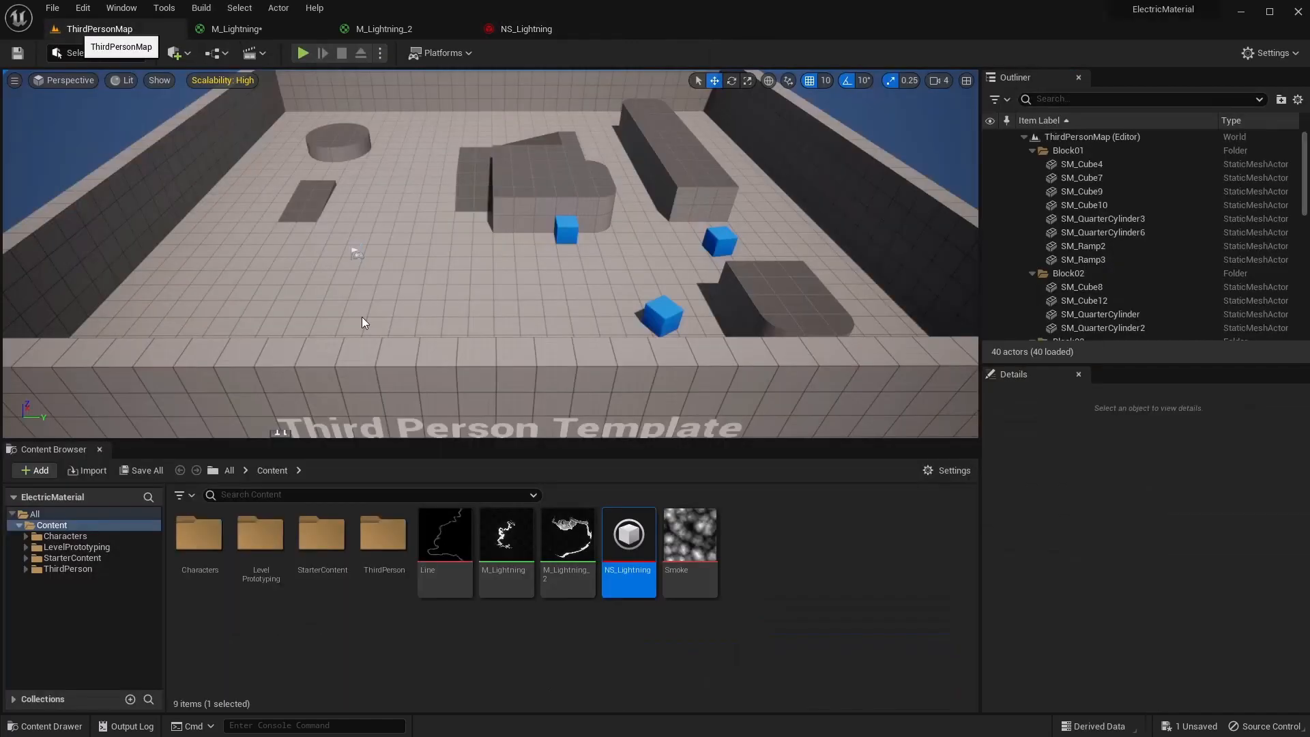
pyautogui.rightClick(762, 547)
pyautogui.click(628, 538)
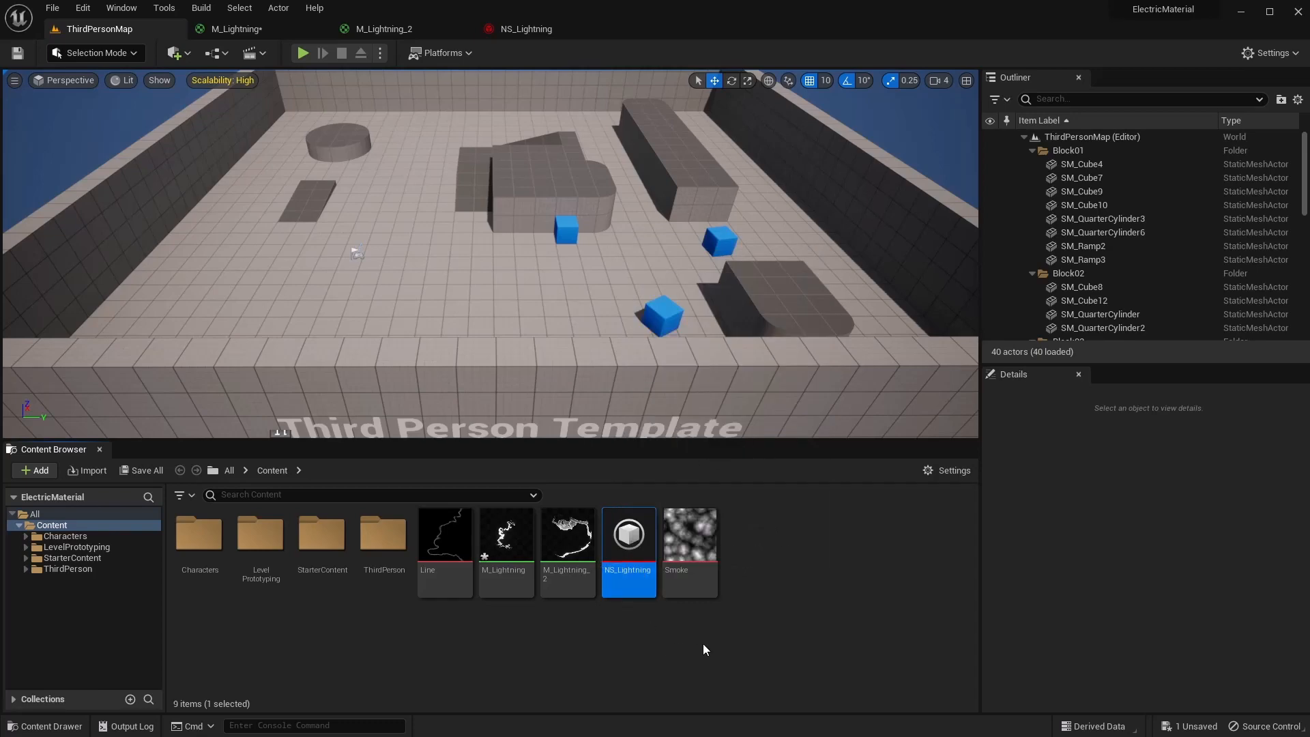
pyautogui.hotkey('ctrl', 'v')
pyautogui.doubleClick(752, 539)
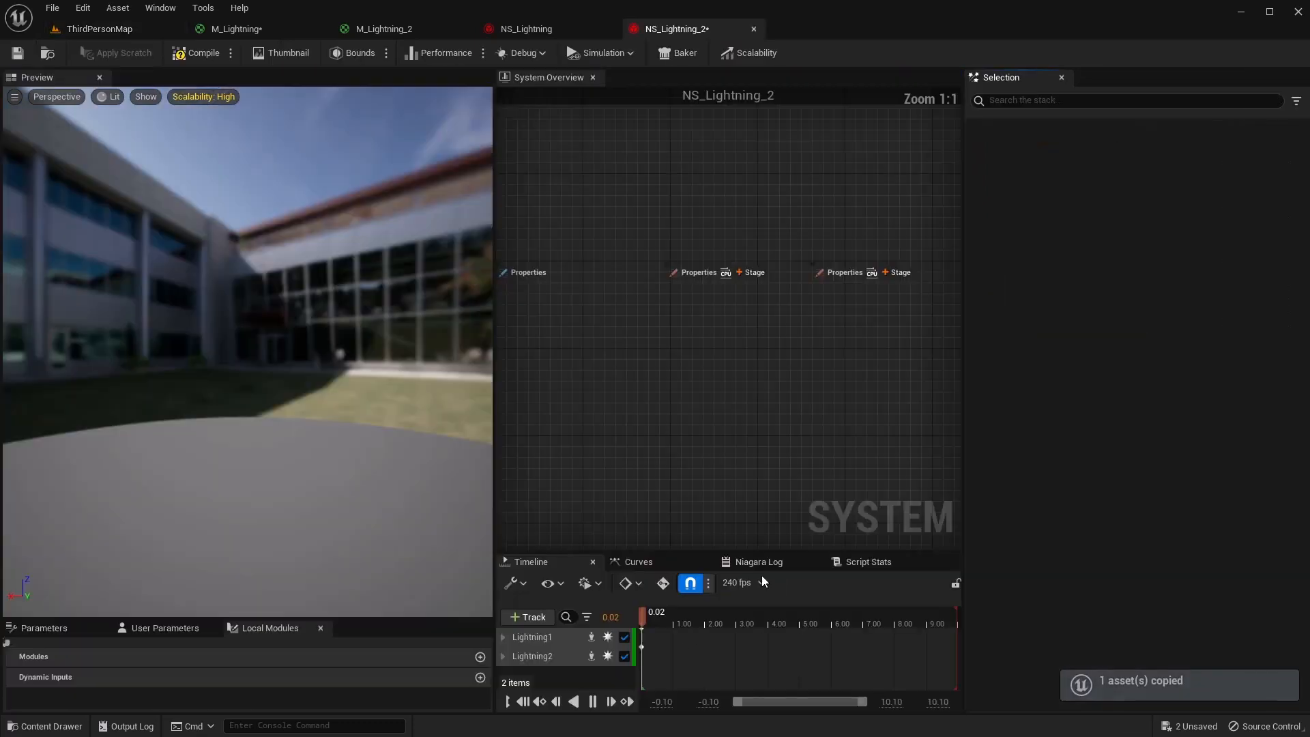
pyautogui.moveTo(602, 302); pyautogui.dragTo(489, 299, button='right')
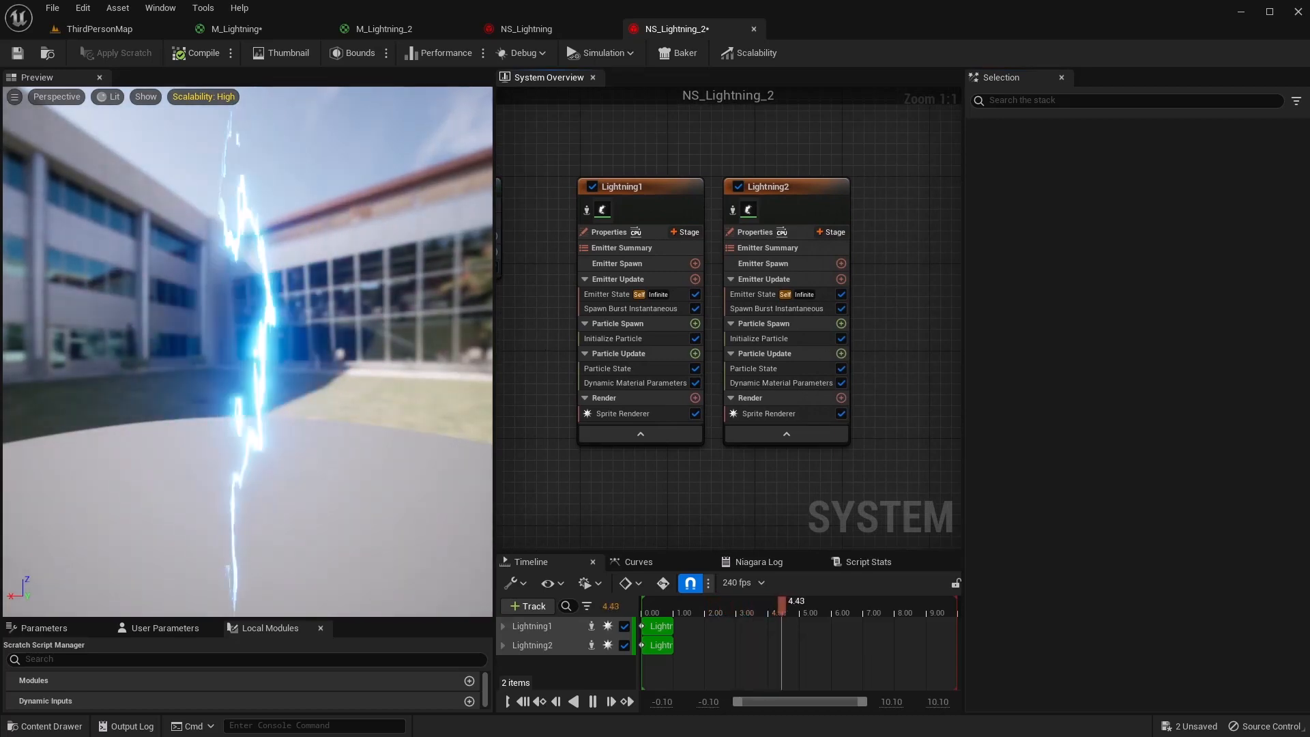
# Delete the Lightning2 emitter and replace Lightning1's Spawn Burst Instantaneous module with a Spawn Rate module in Emitter Update
pyautogui.click(764, 194)
pyautogui.press('Delete')
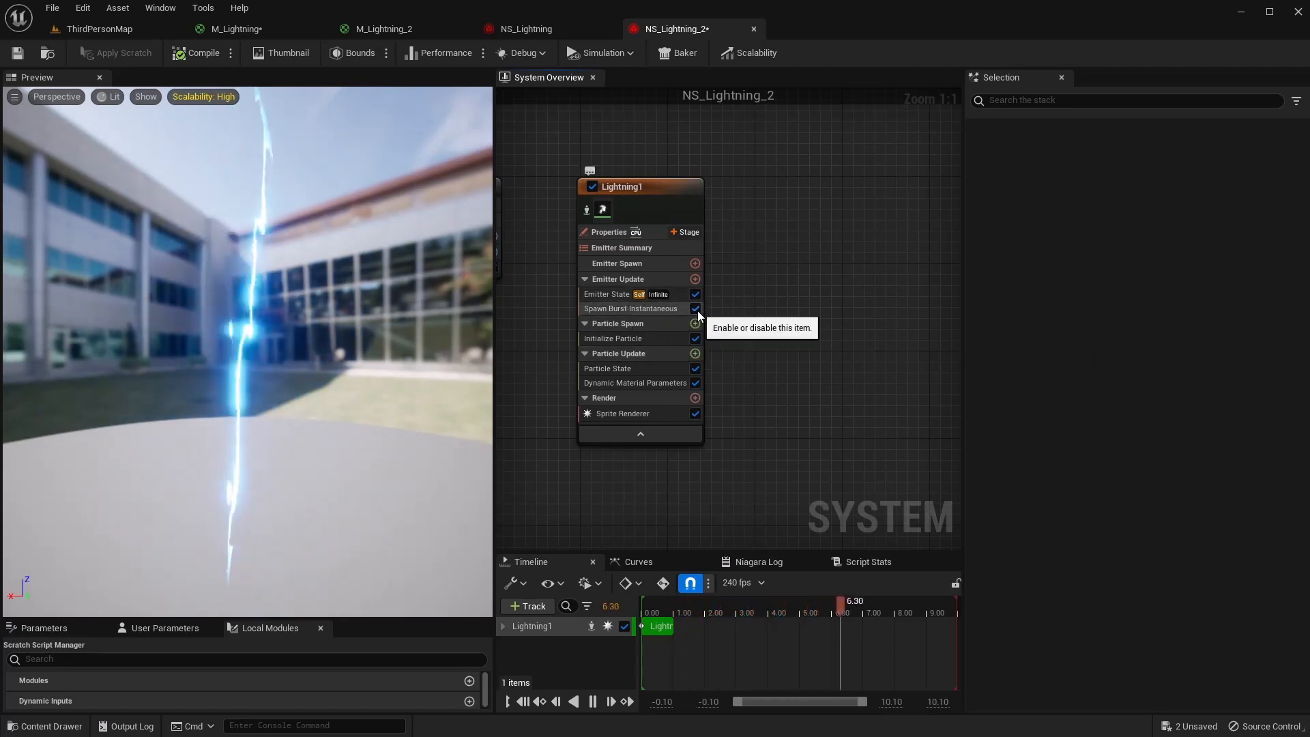
pyautogui.click(695, 308)
pyautogui.click(695, 279)
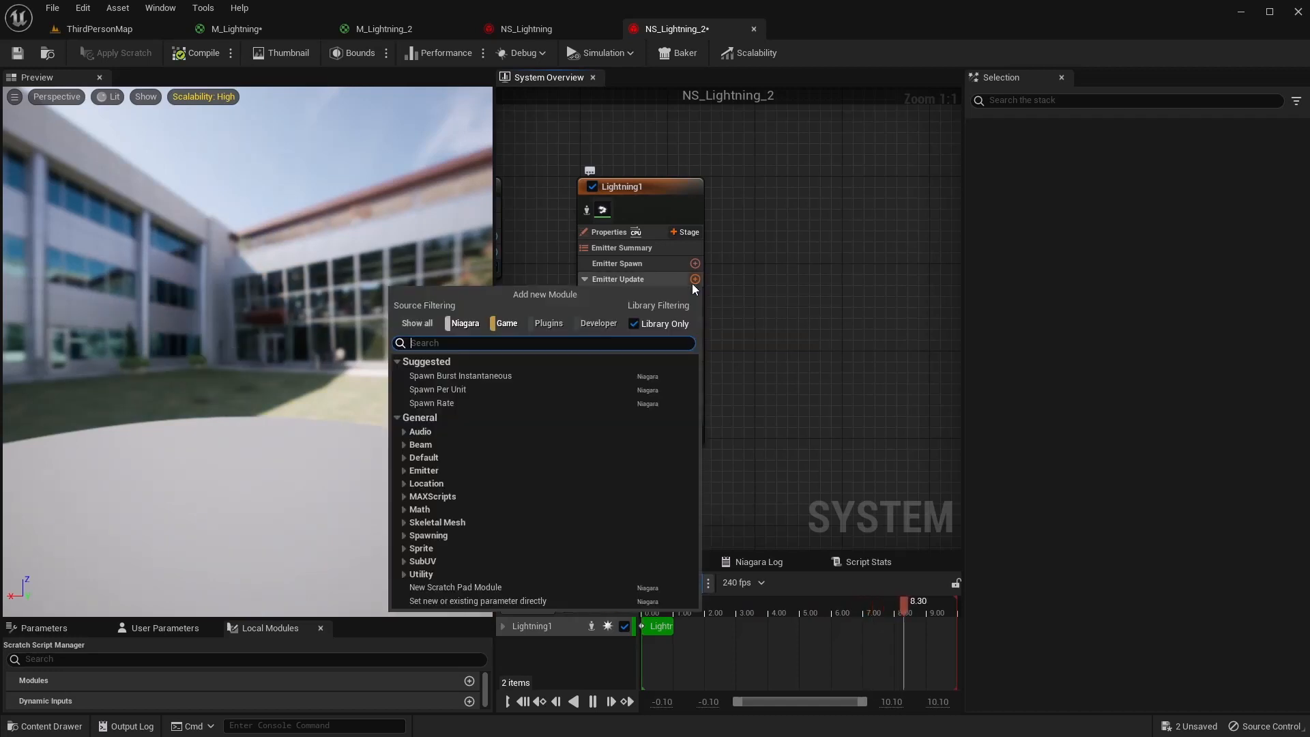
pyautogui.click(450, 403)
pyautogui.rightClick(638, 323)
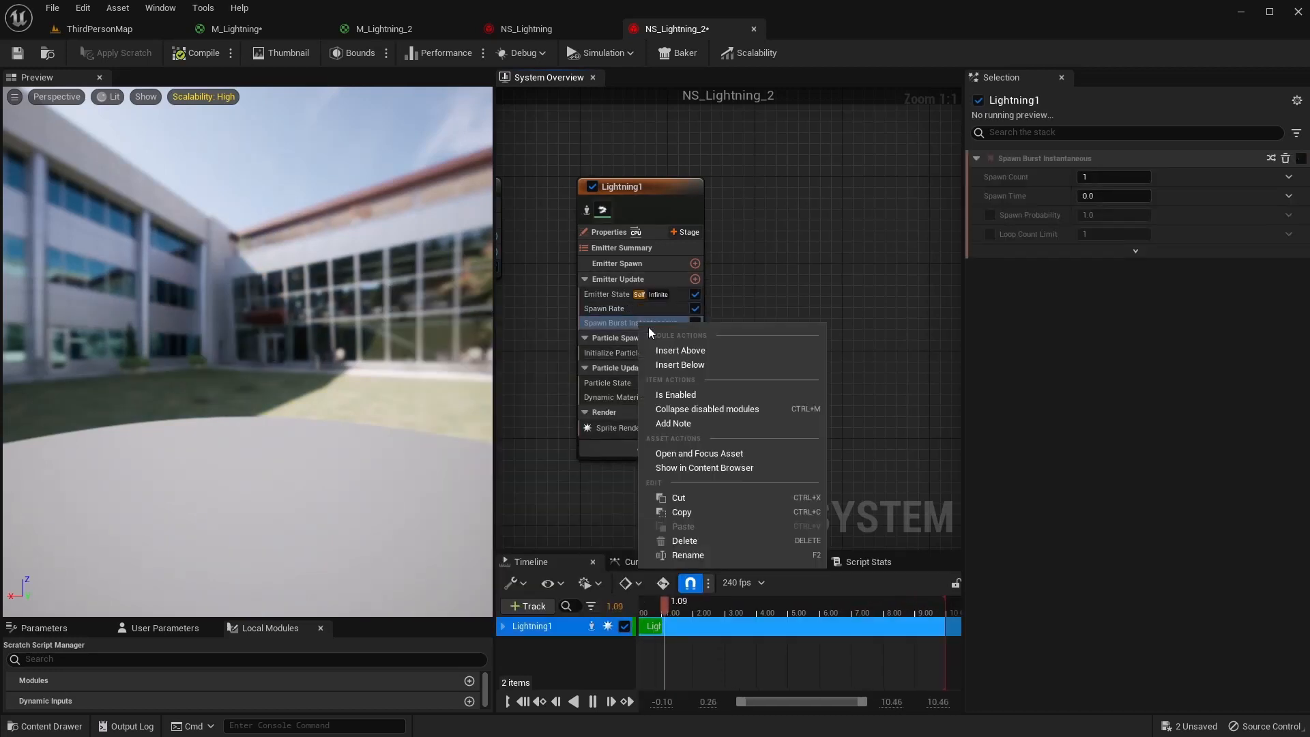
pyautogui.click(691, 541)
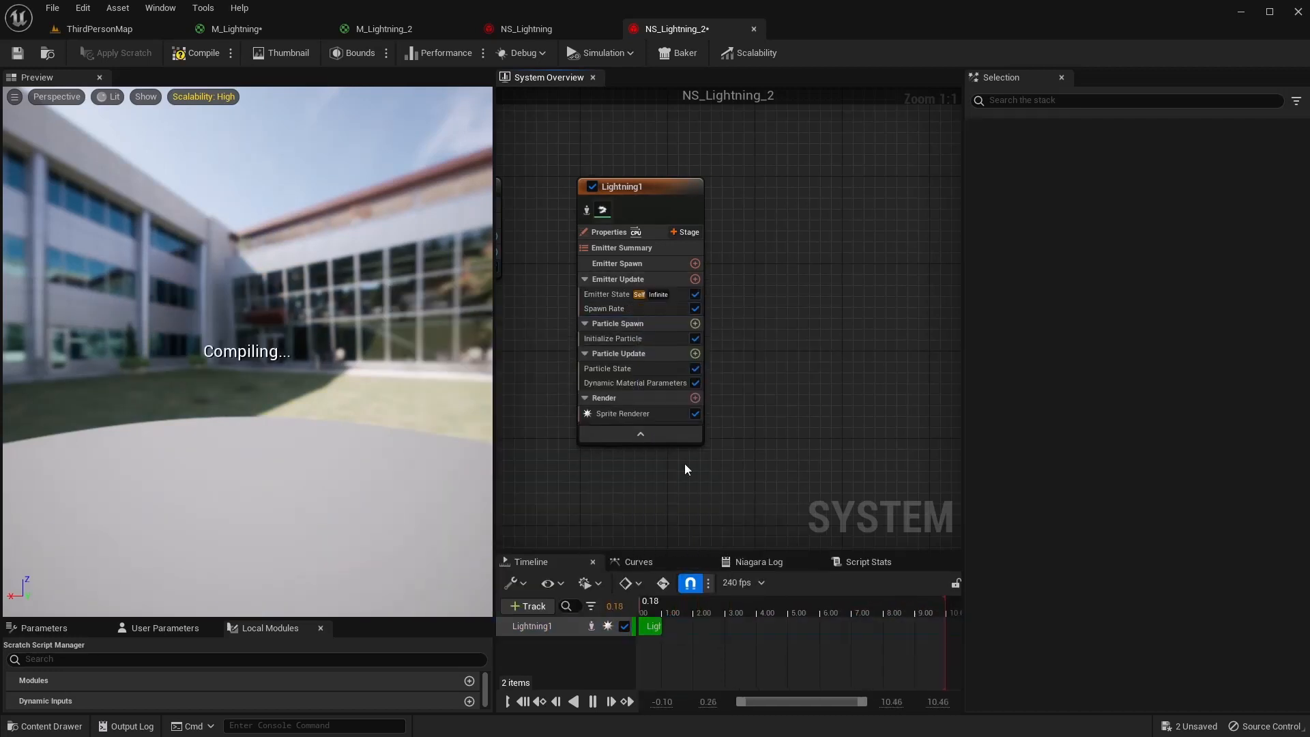
# Set the SpawnRate of Lightning1's Spawn Rate module to 100
pyautogui.click(622, 310)
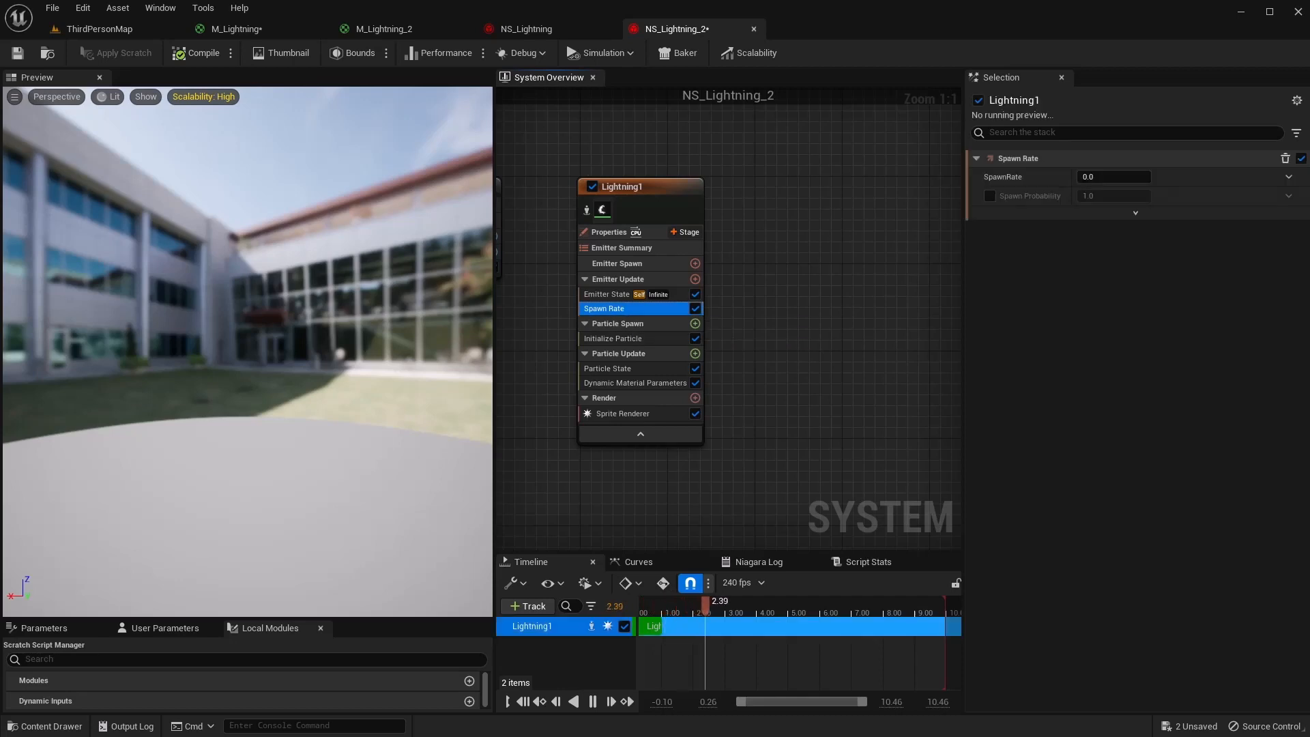
pyautogui.click(1112, 176)
pyautogui.write('1')
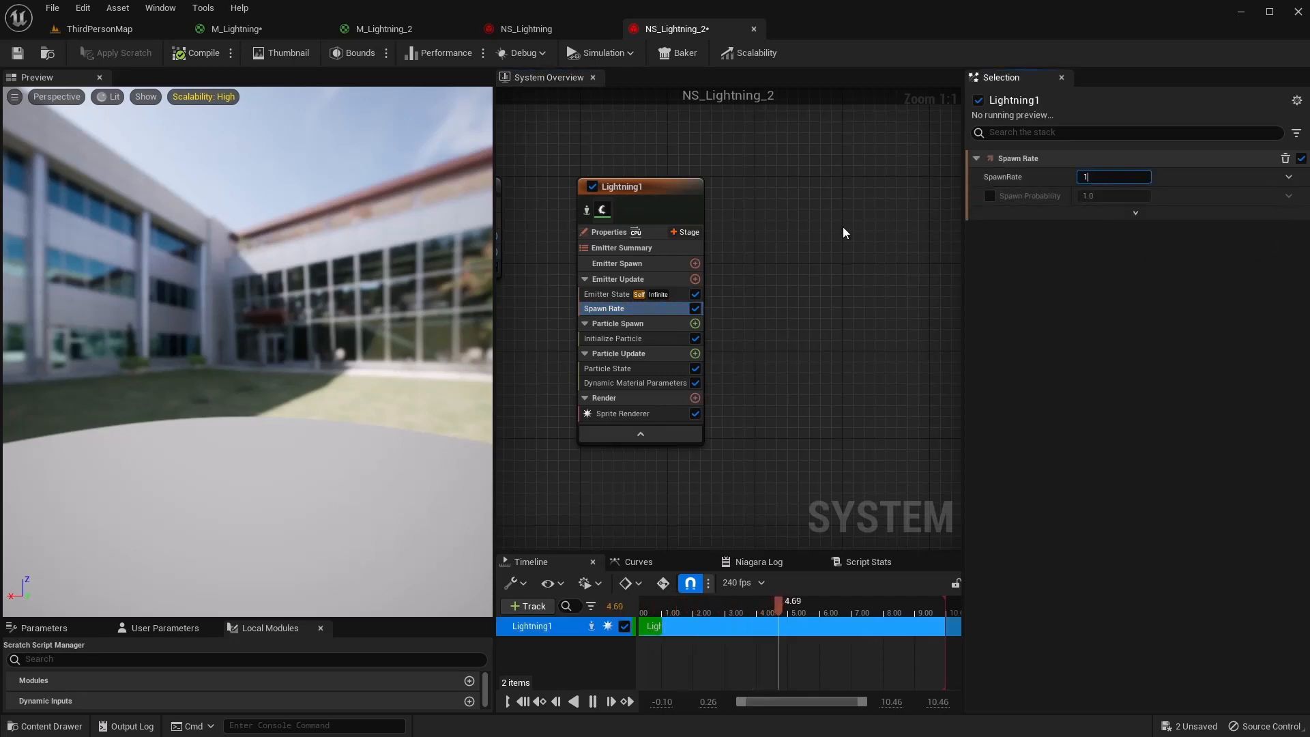
pyautogui.write('00')
pyautogui.press('Return')
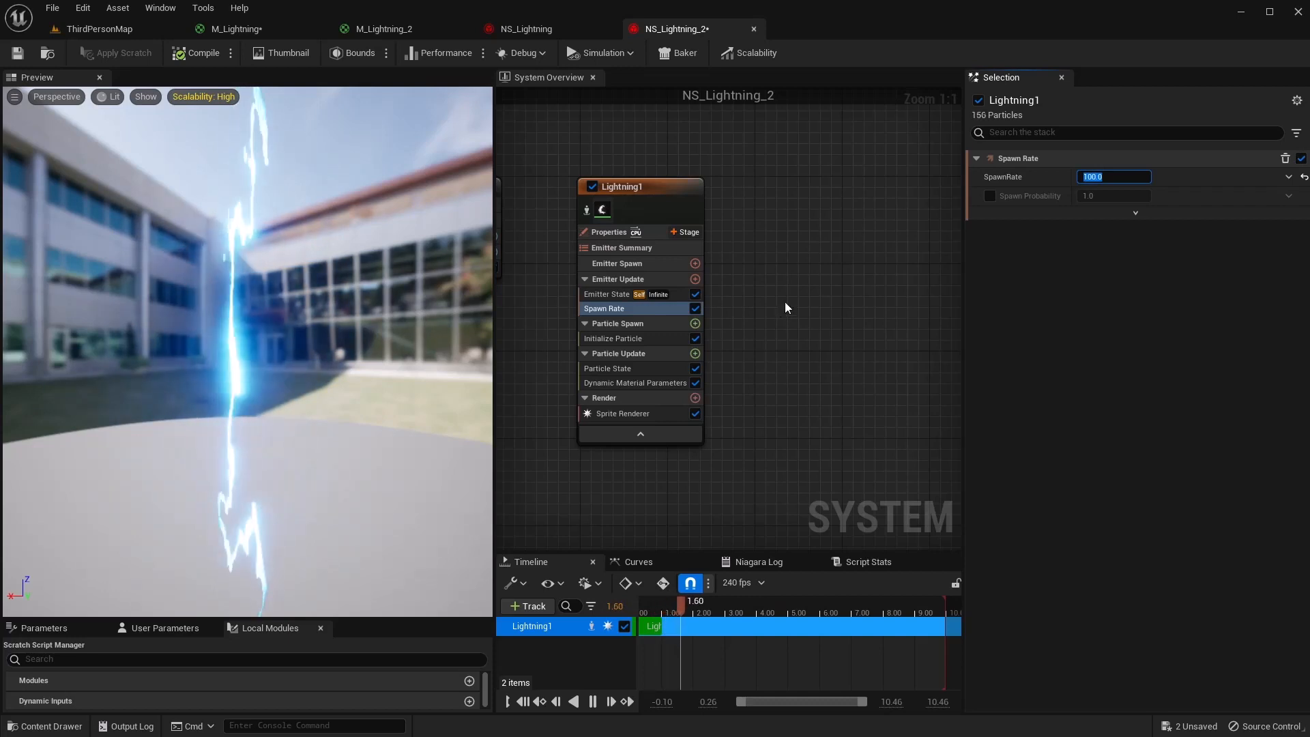
# Change Lightning1's Lifetime Mode to Random in Initialize Particle and set the Lifetime Max to 0.8
pyautogui.click(612, 339)
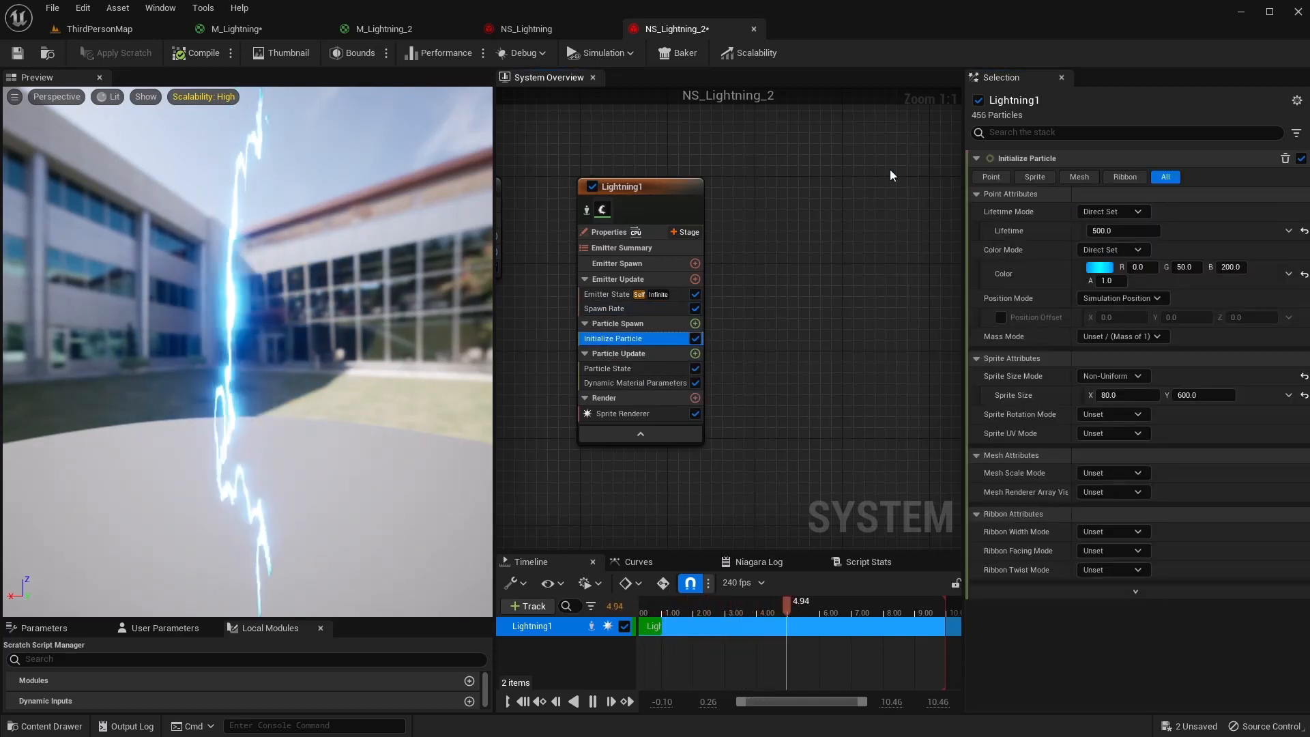
pyautogui.click(1112, 212)
pyautogui.click(1110, 246)
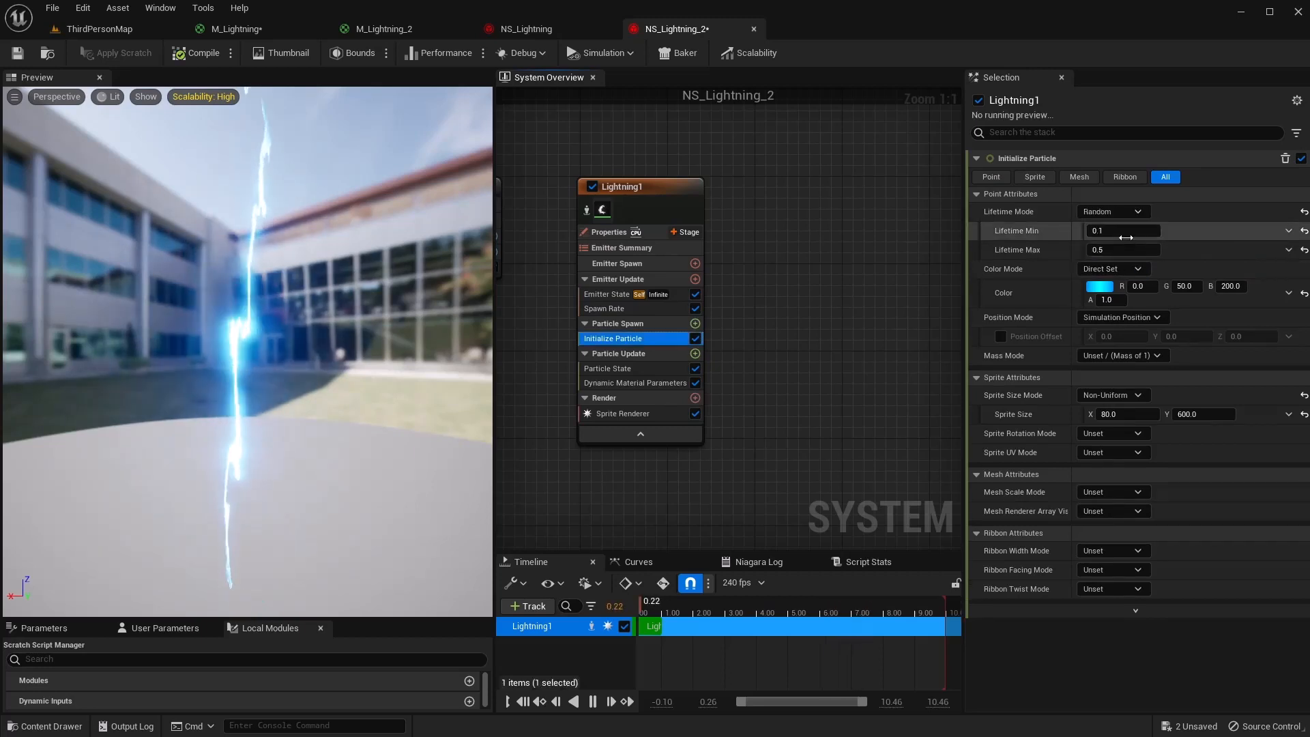
pyautogui.click(1124, 232)
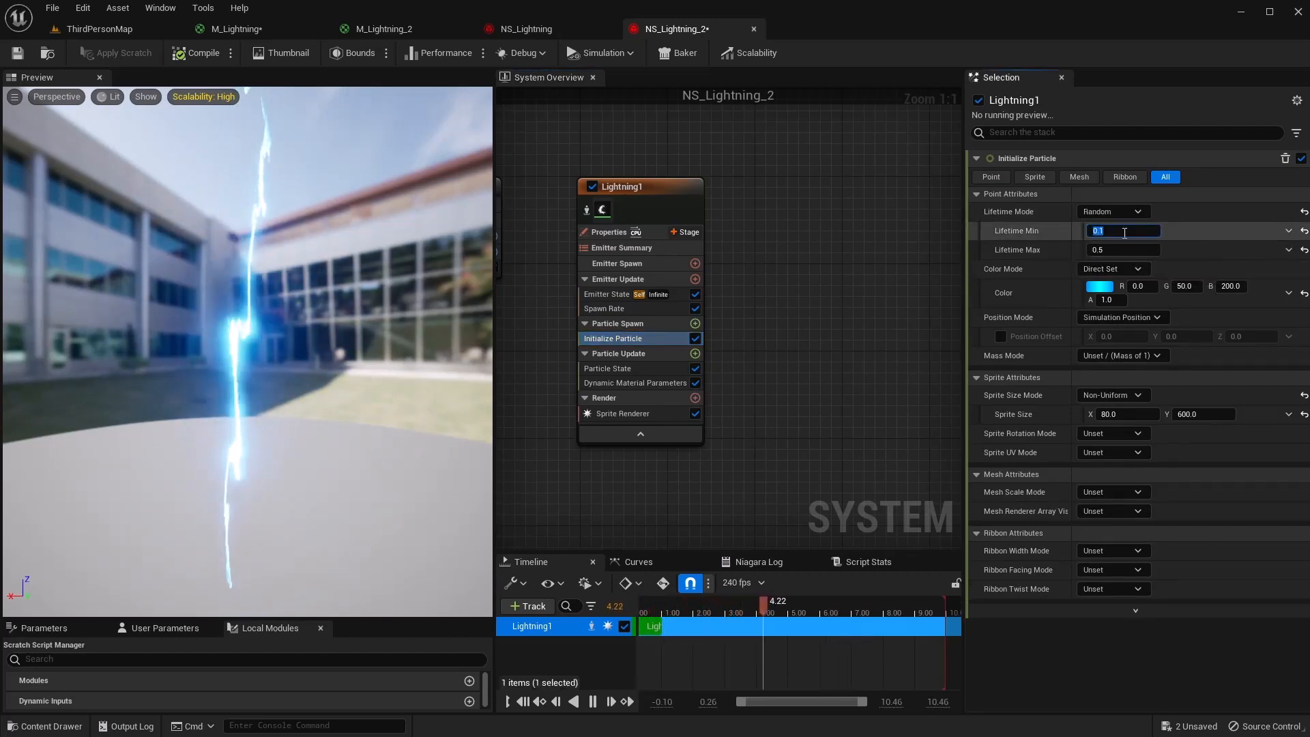
pyautogui.press('Tab')
pyautogui.press('Tab')
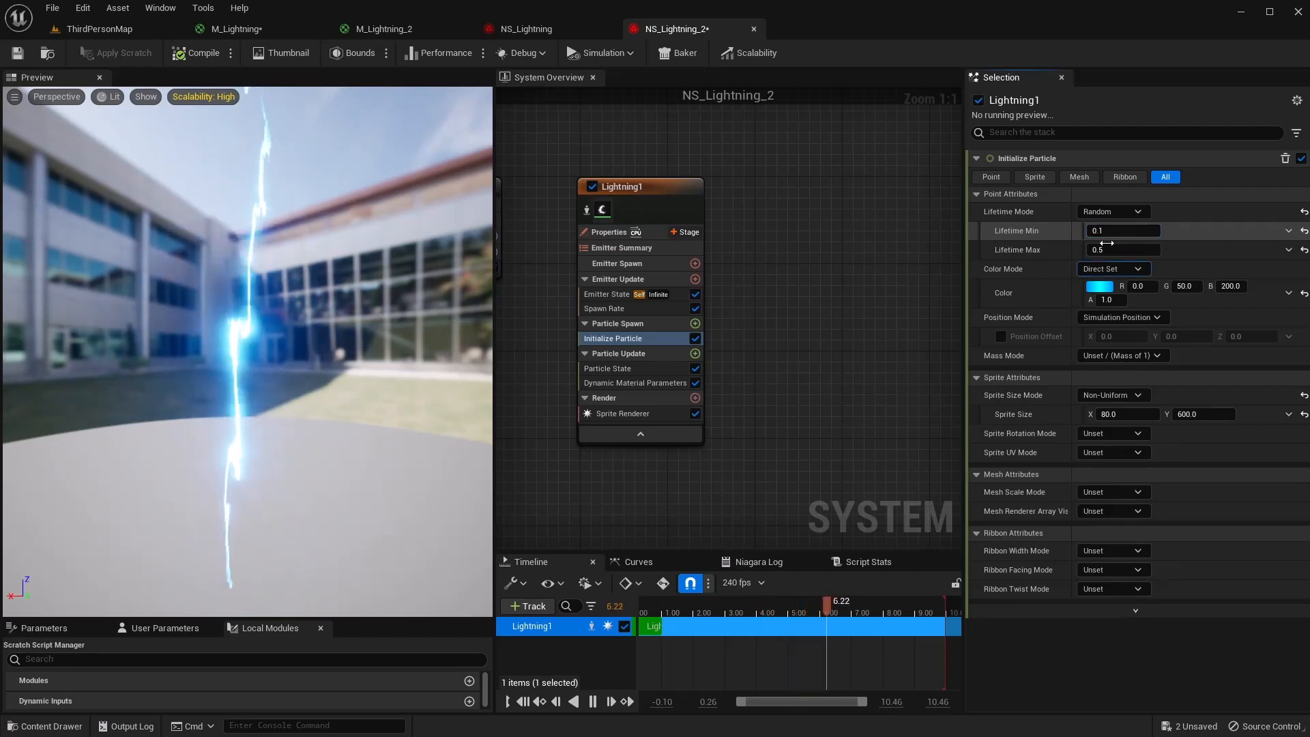
pyautogui.click(1118, 252)
pyautogui.write('0.8')
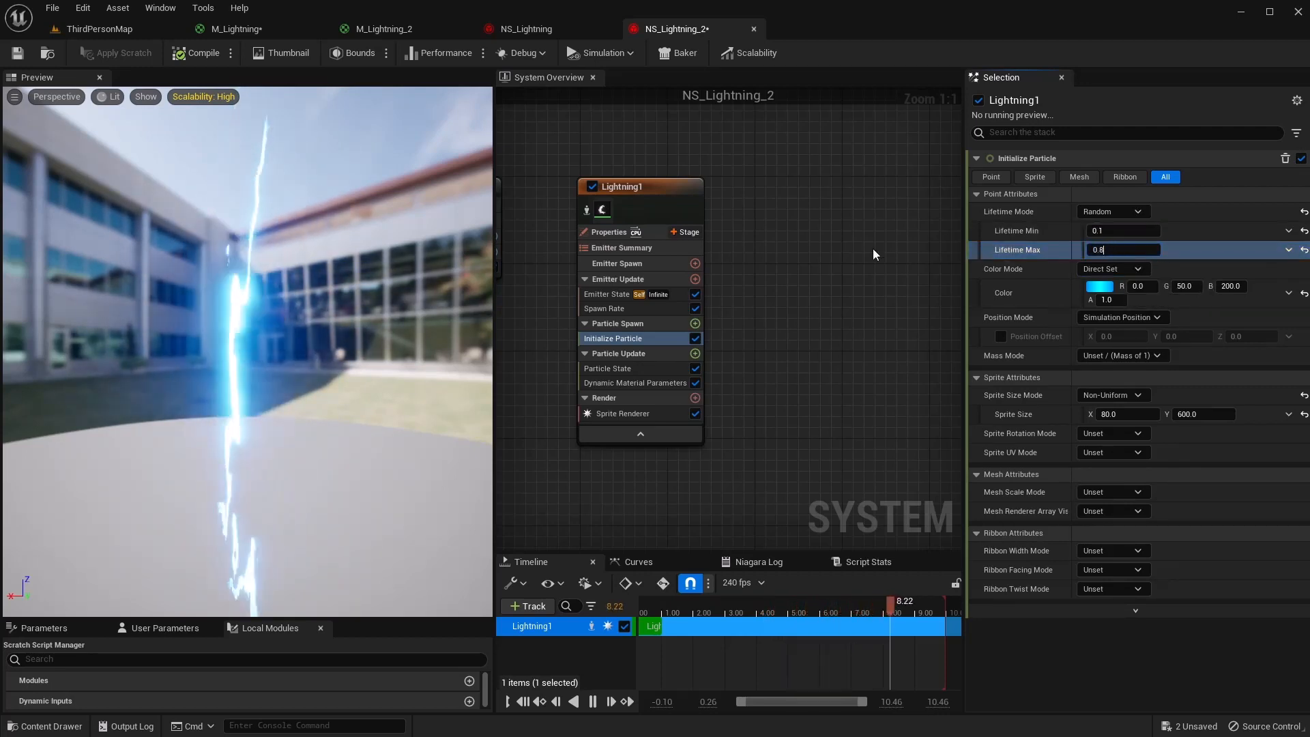
pyautogui.press('Return')
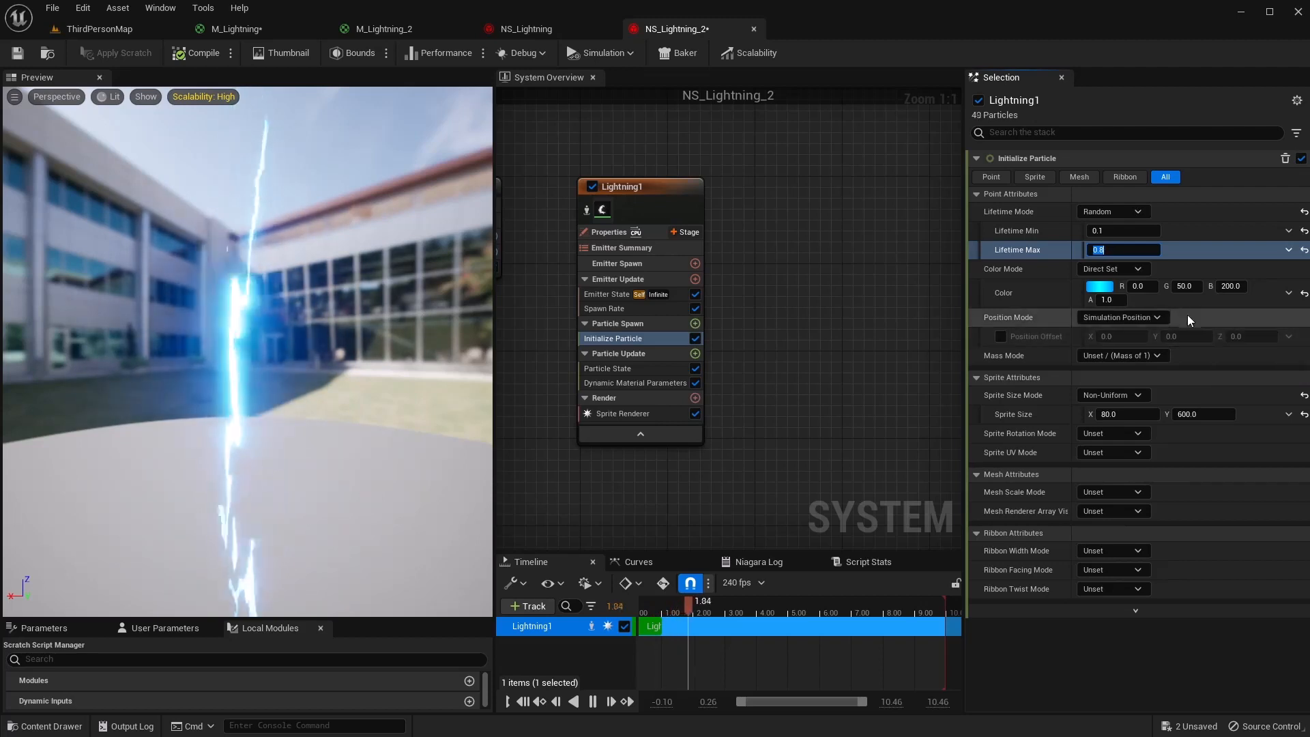
# Set Lightning1's Sprite Size Mode to Uniform and Sprite Rotation Mode to Random, saving the system after each change
pyautogui.click(1114, 395)
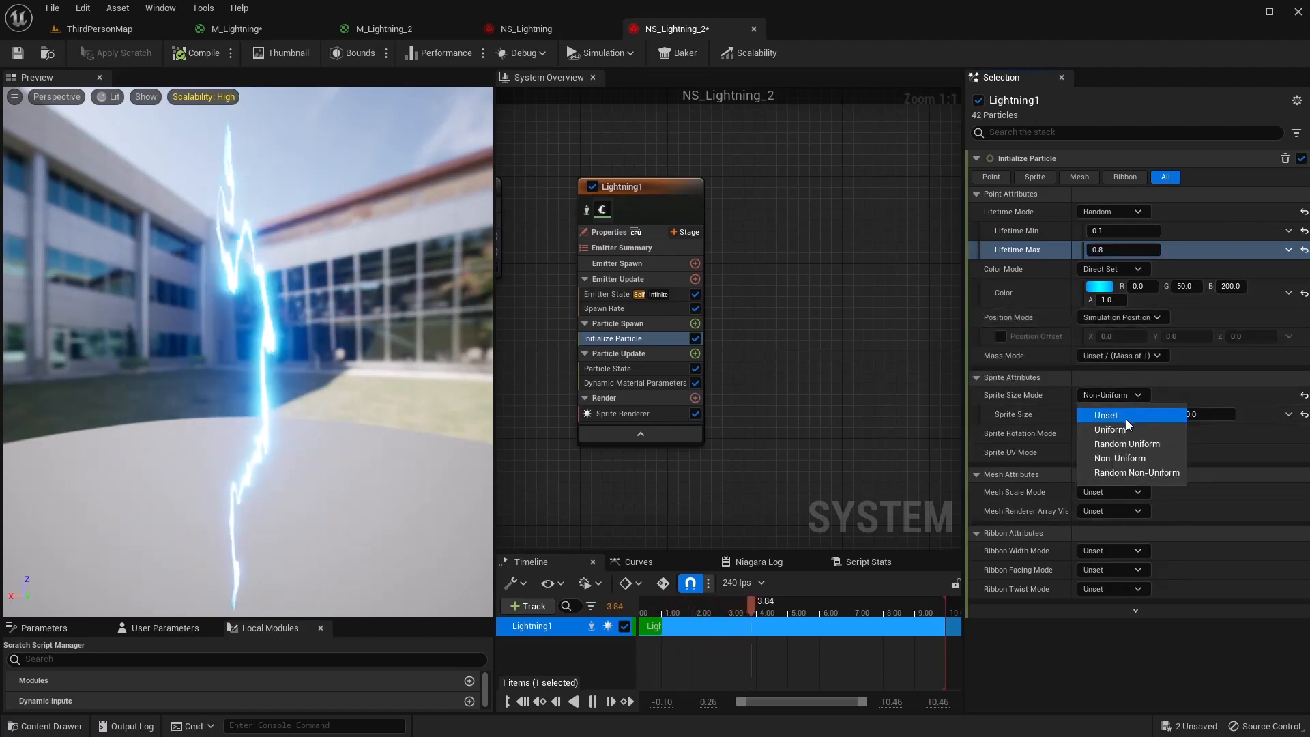
pyautogui.click(1125, 429)
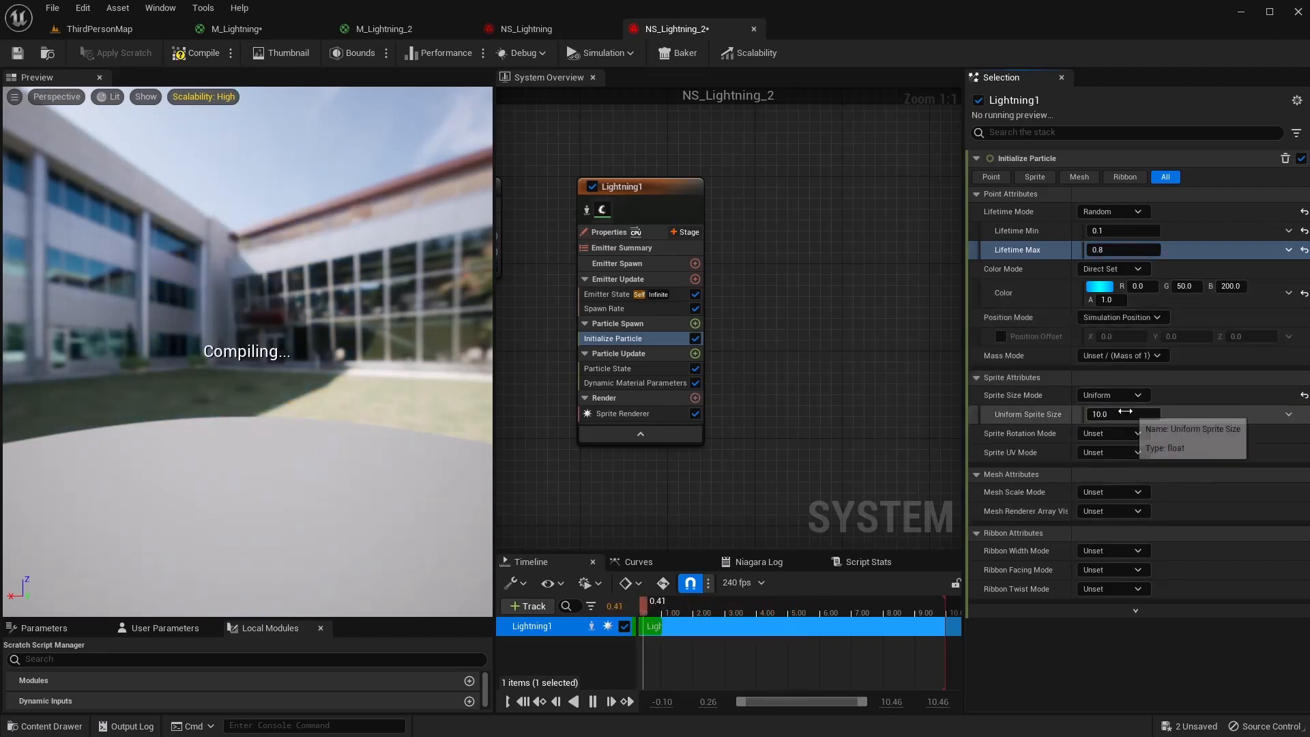
pyautogui.click(19, 53)
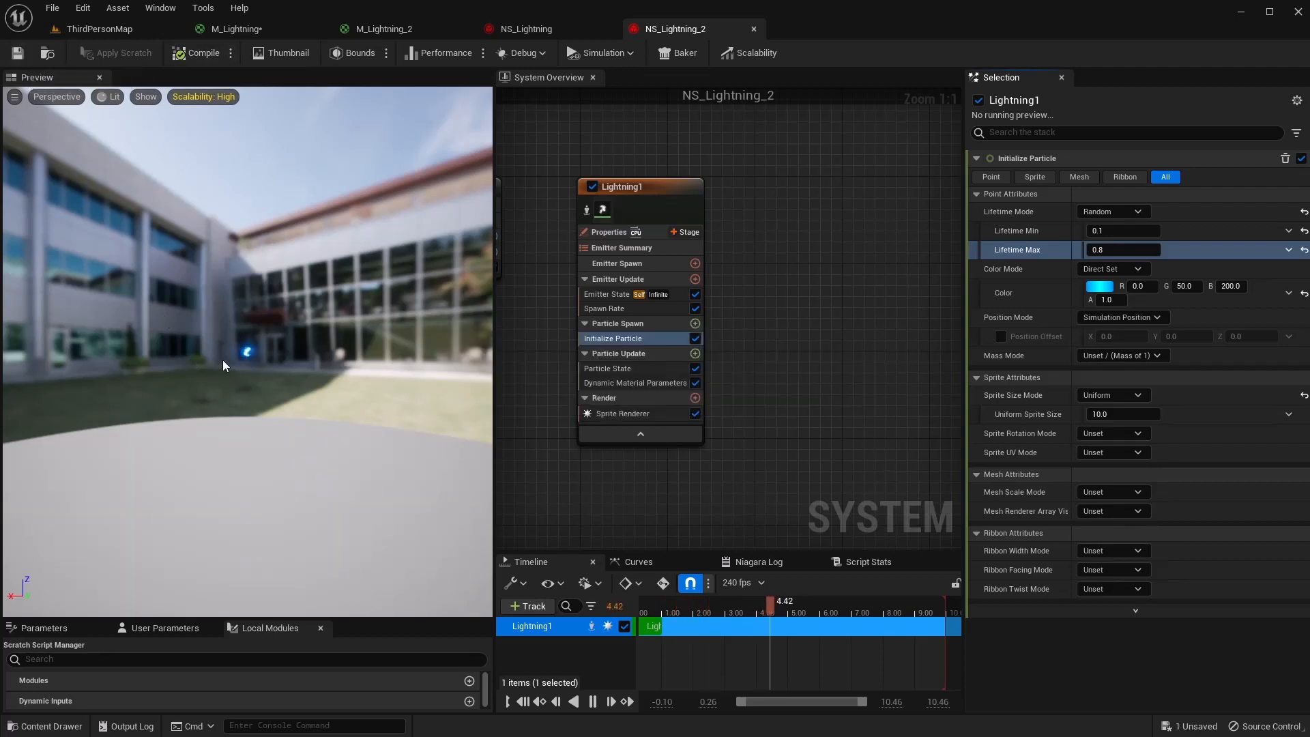
pyautogui.click(1111, 435)
pyautogui.click(1125, 468)
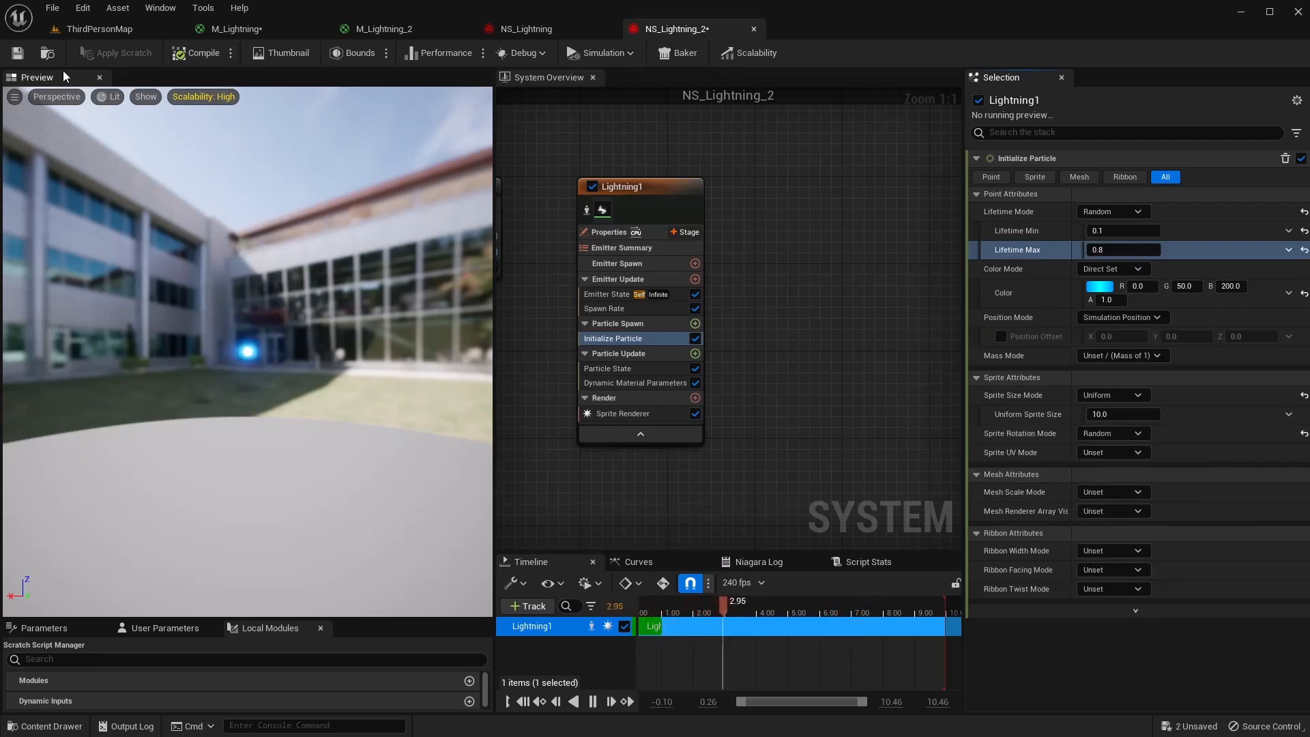
pyautogui.click(17, 52)
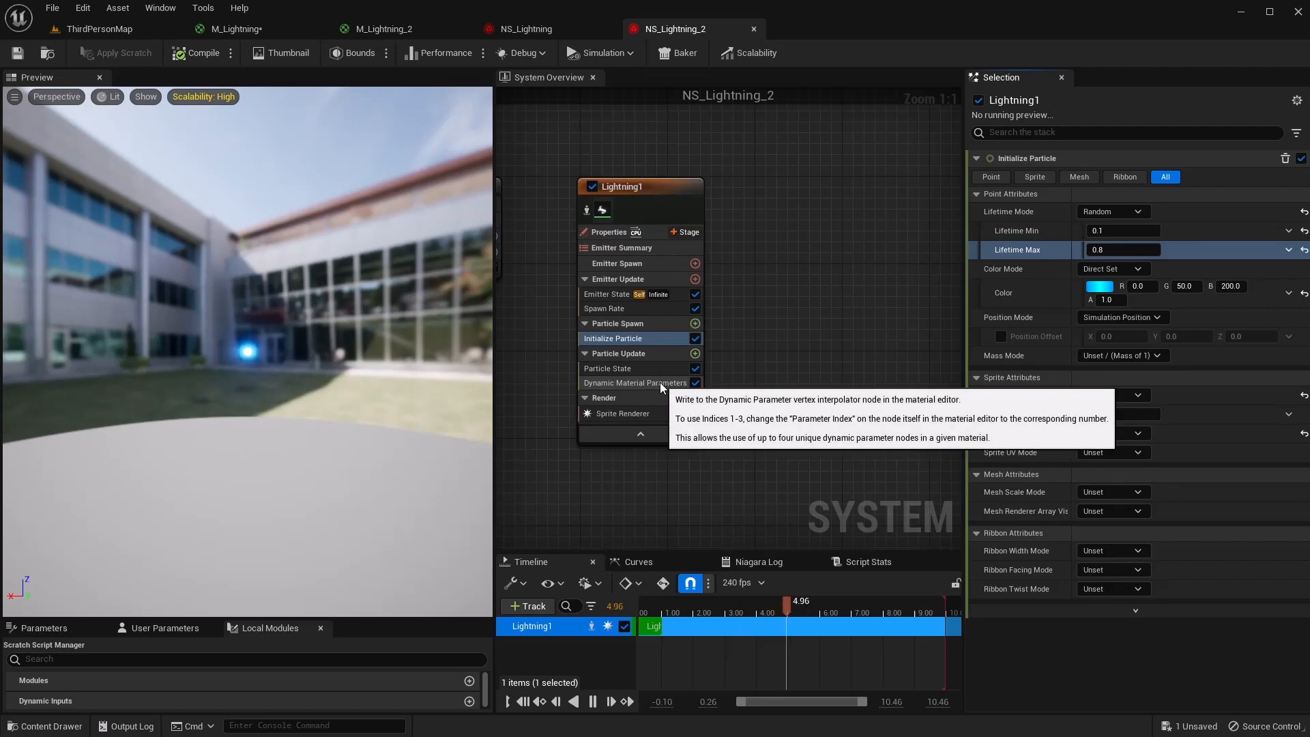
# Add the Initialize Mesh Reproduction Sprite module to Lightning1's Particle Spawn stage and save the system
pyautogui.click(693, 324)
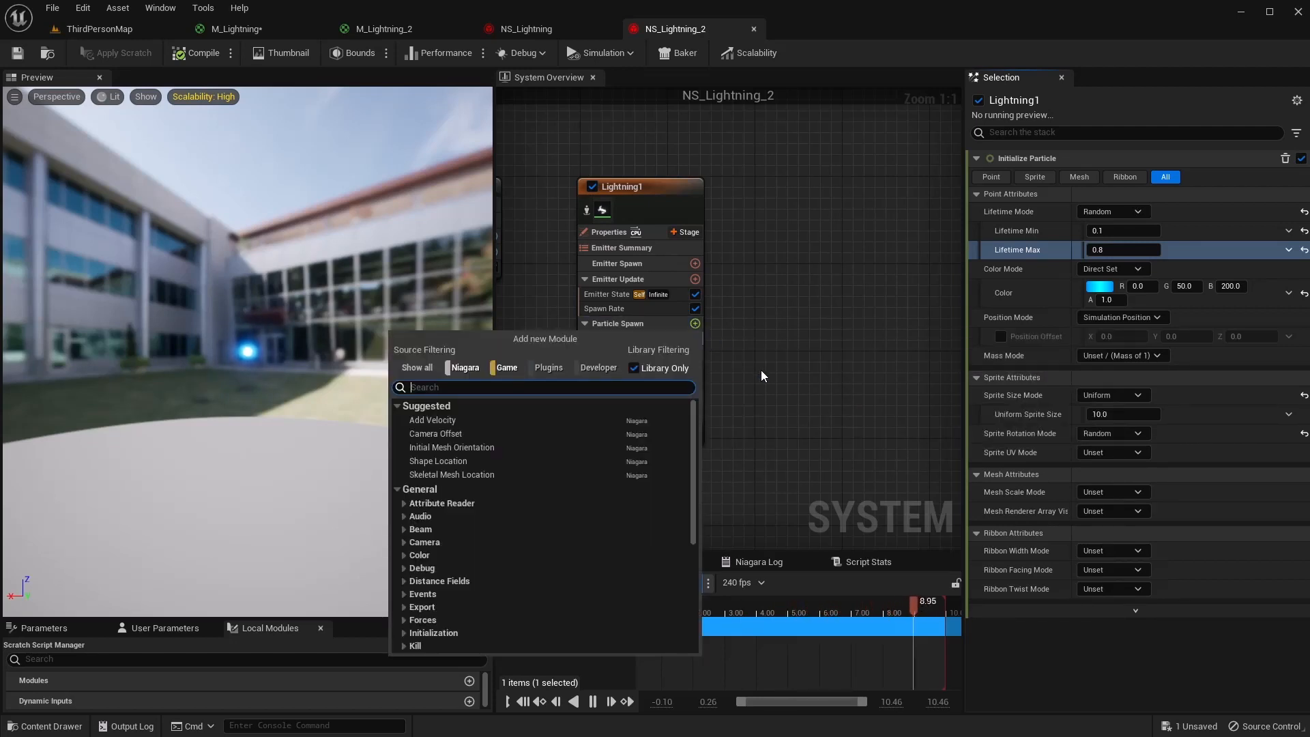
pyautogui.write('asd')
pyautogui.press('BackSpace')
pyautogui.press('BackSpace')
pyautogui.press('BackSpace')
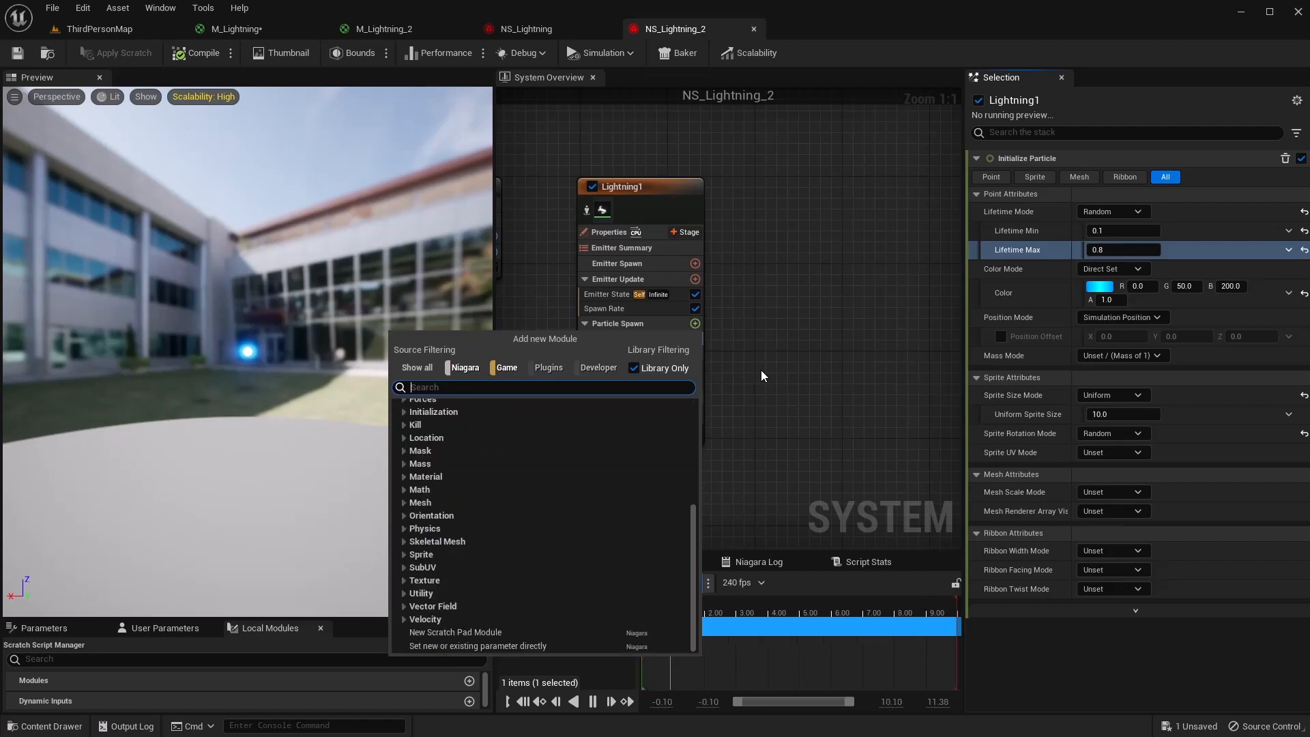
pyautogui.write('initial')
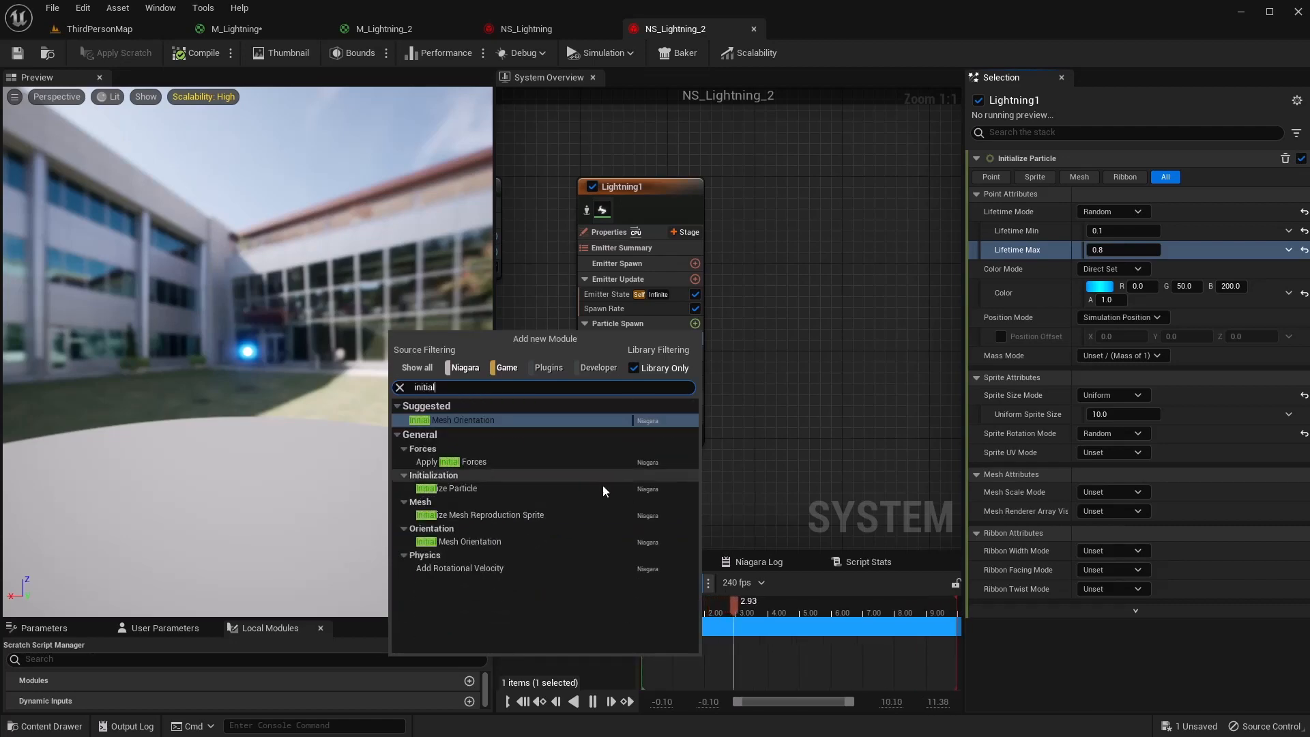
pyautogui.click(533, 523)
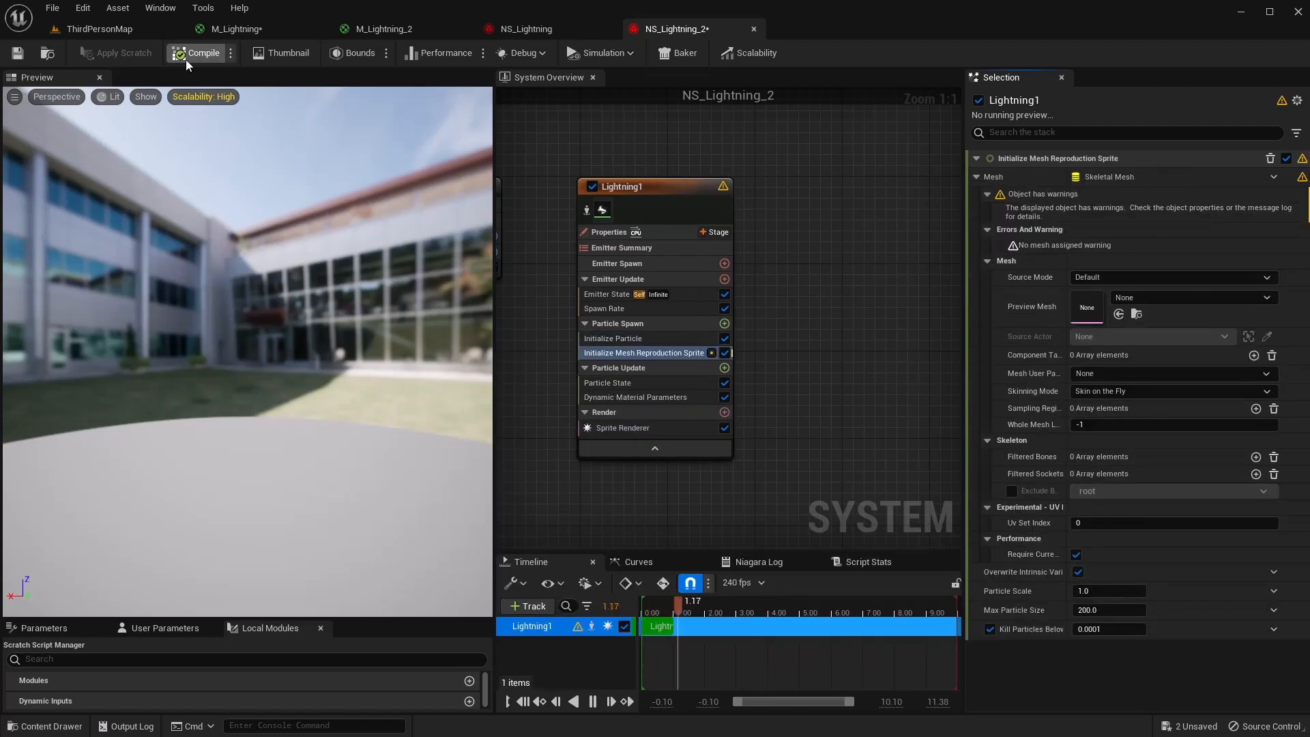
pyautogui.click(17, 55)
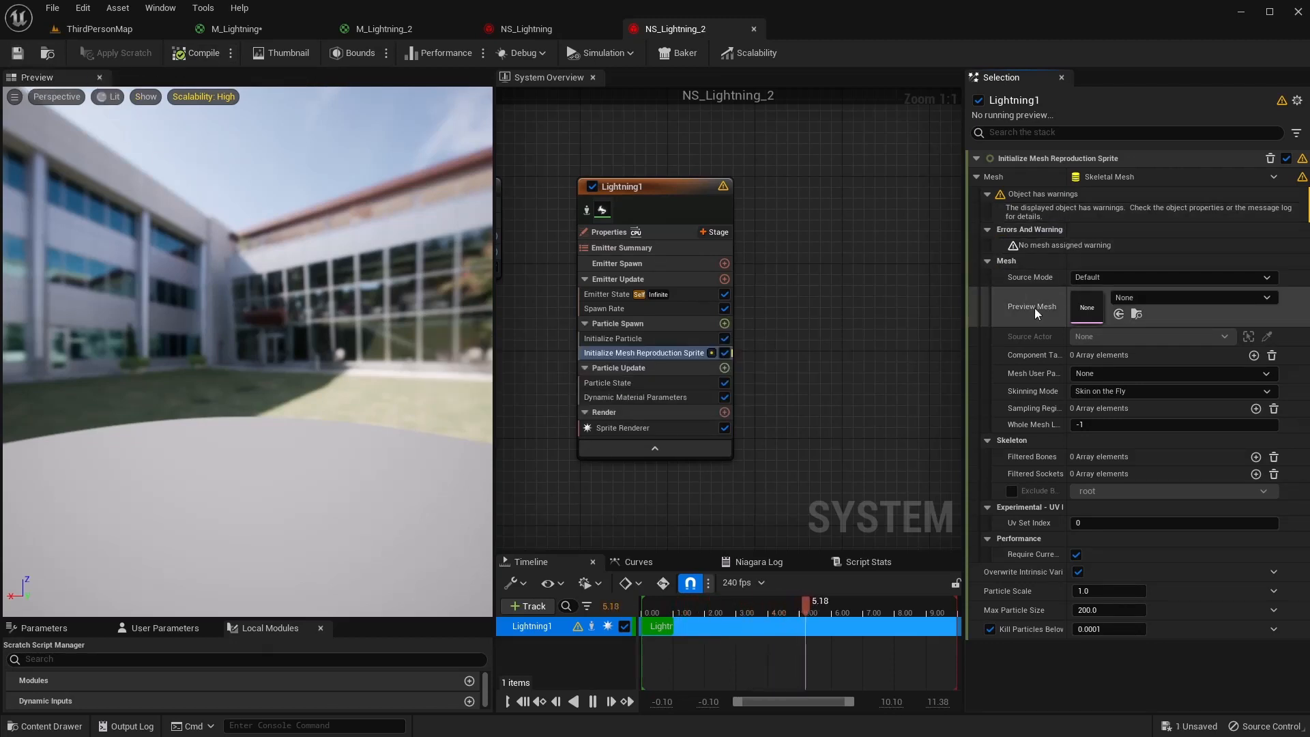
# Assign SKM_Quinn_Simple as the Preview Mesh of Initialize Mesh Reproduction Sprite and apply the offered fix for its CPU access error
pyautogui.click(1136, 302)
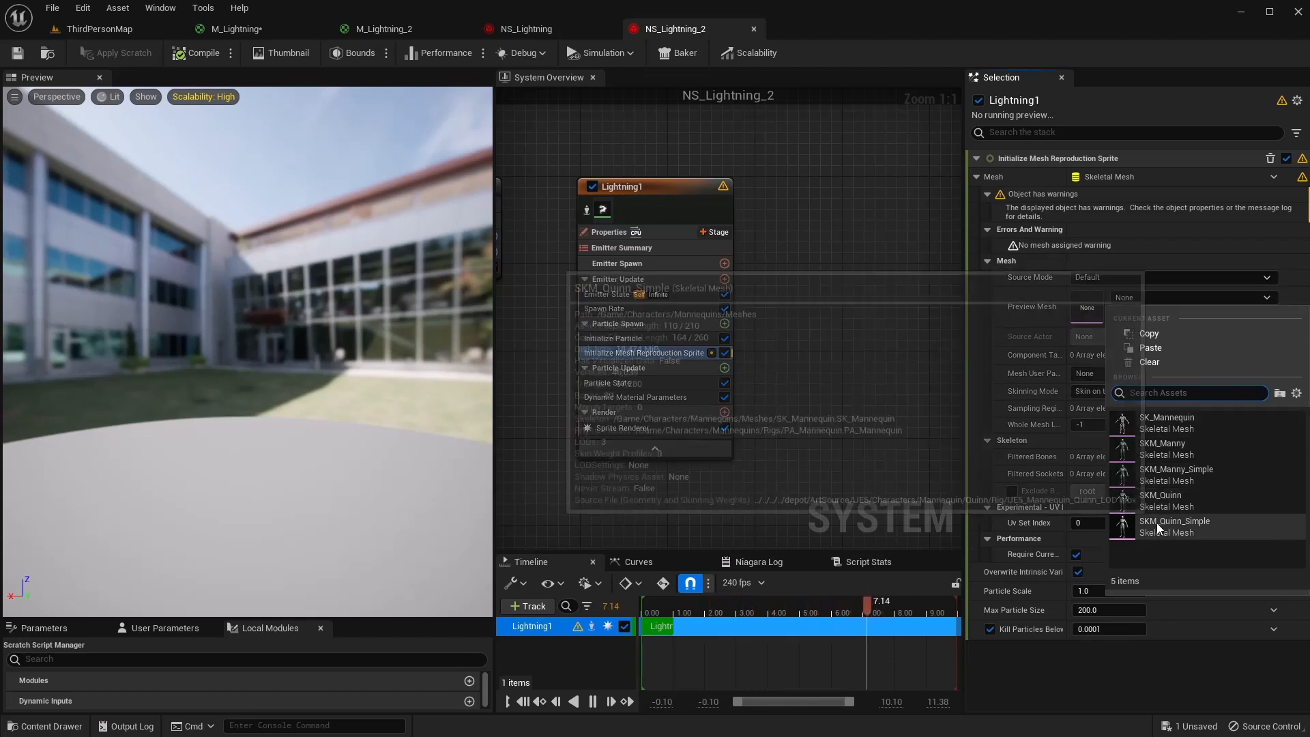
pyautogui.click(1139, 530)
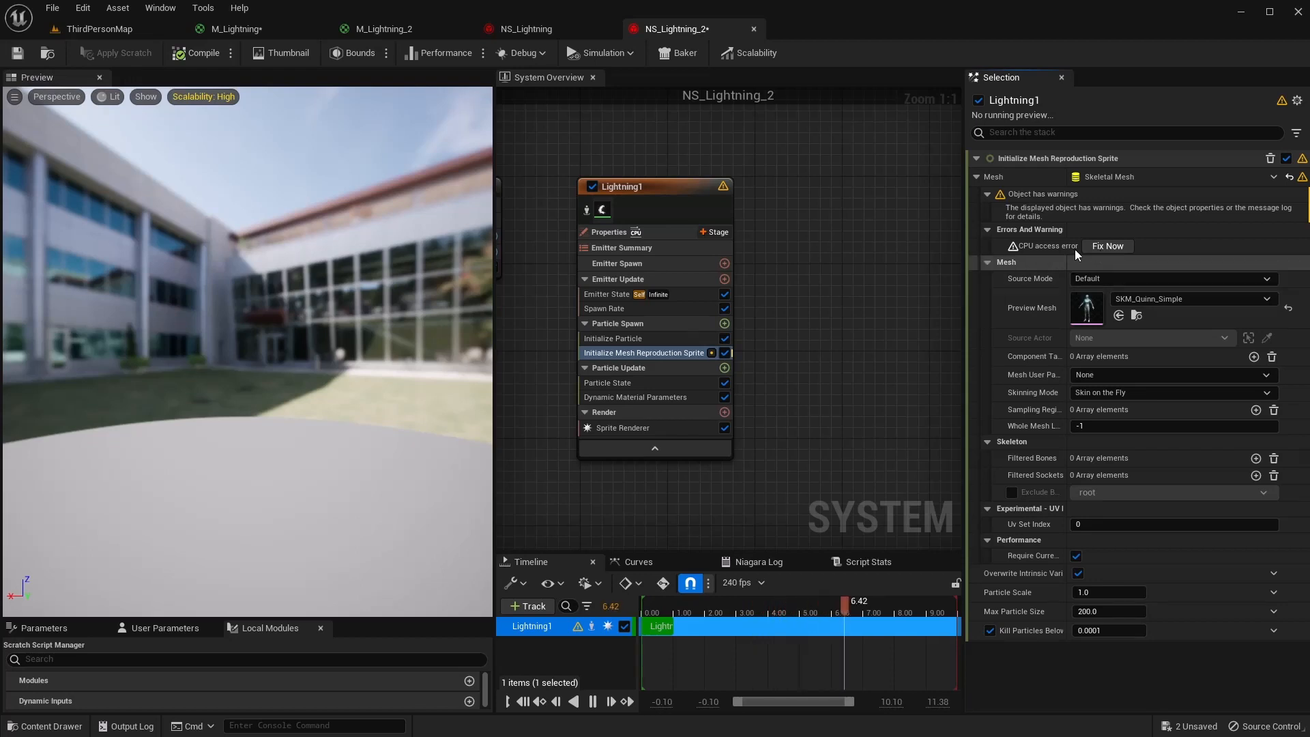
pyautogui.click(1108, 247)
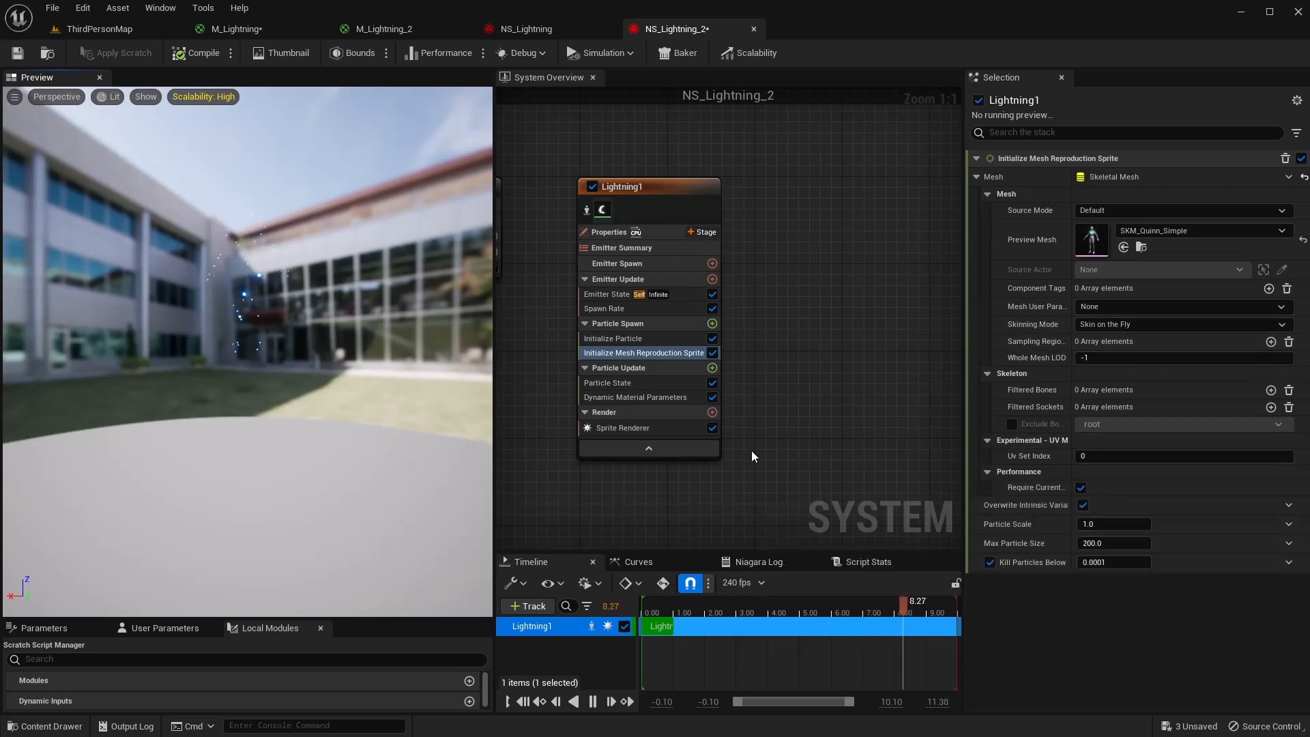
# Try a Particle Scale of 25 in the Initialize Mesh Reproduction Sprite module, and return it to 1
pyautogui.click(1105, 524)
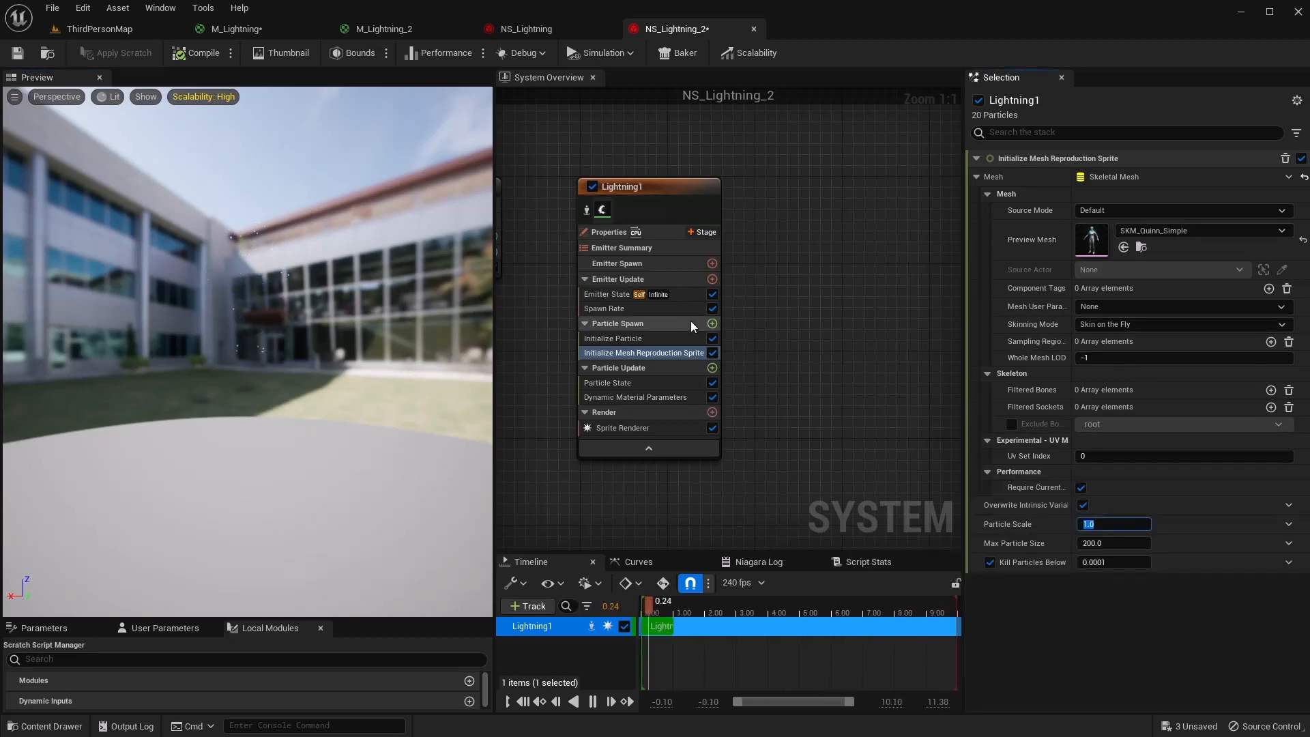
pyautogui.write('25')
pyautogui.press('Return')
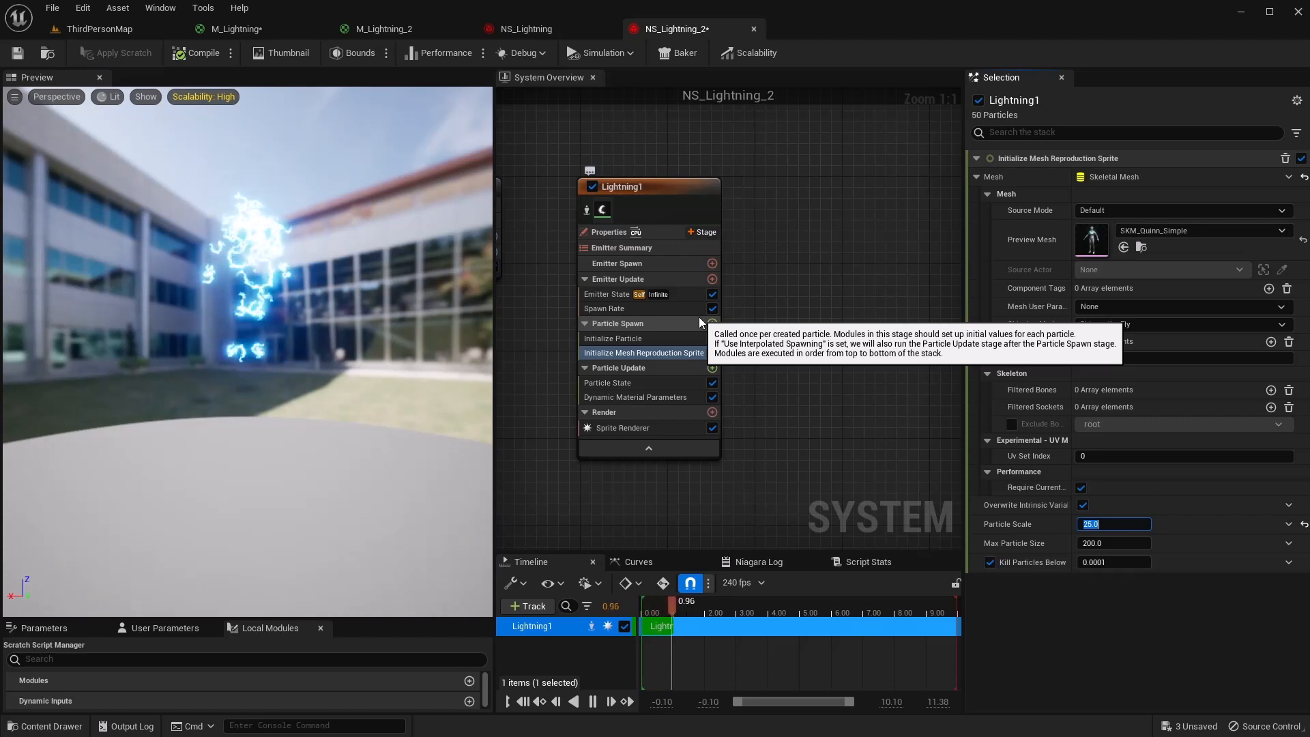
pyautogui.write('1')
pyautogui.press('Return')
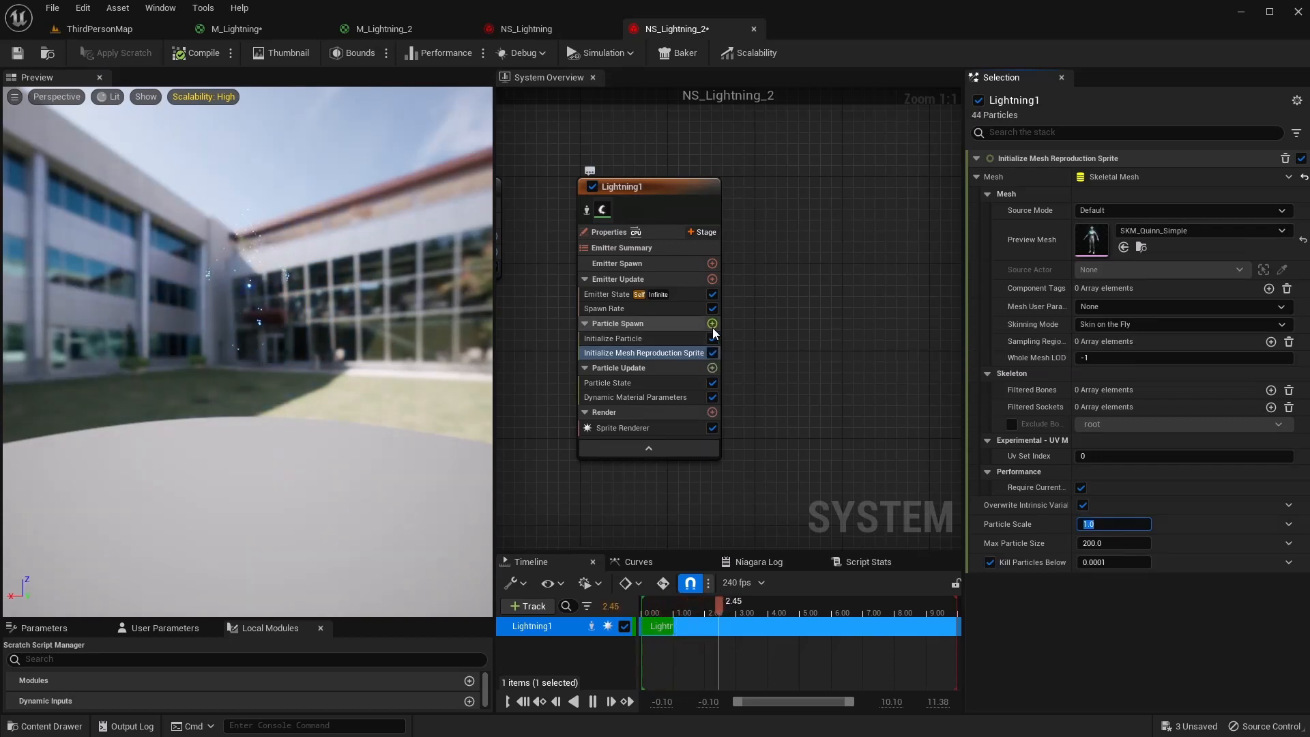
# Add the Update Mesh Reproduction Sprite module to Particle Update with SKM_Quinn_Simple as its Preview Mesh, and save all assets
pyautogui.click(712, 368)
pyautogui.write('update mesh')
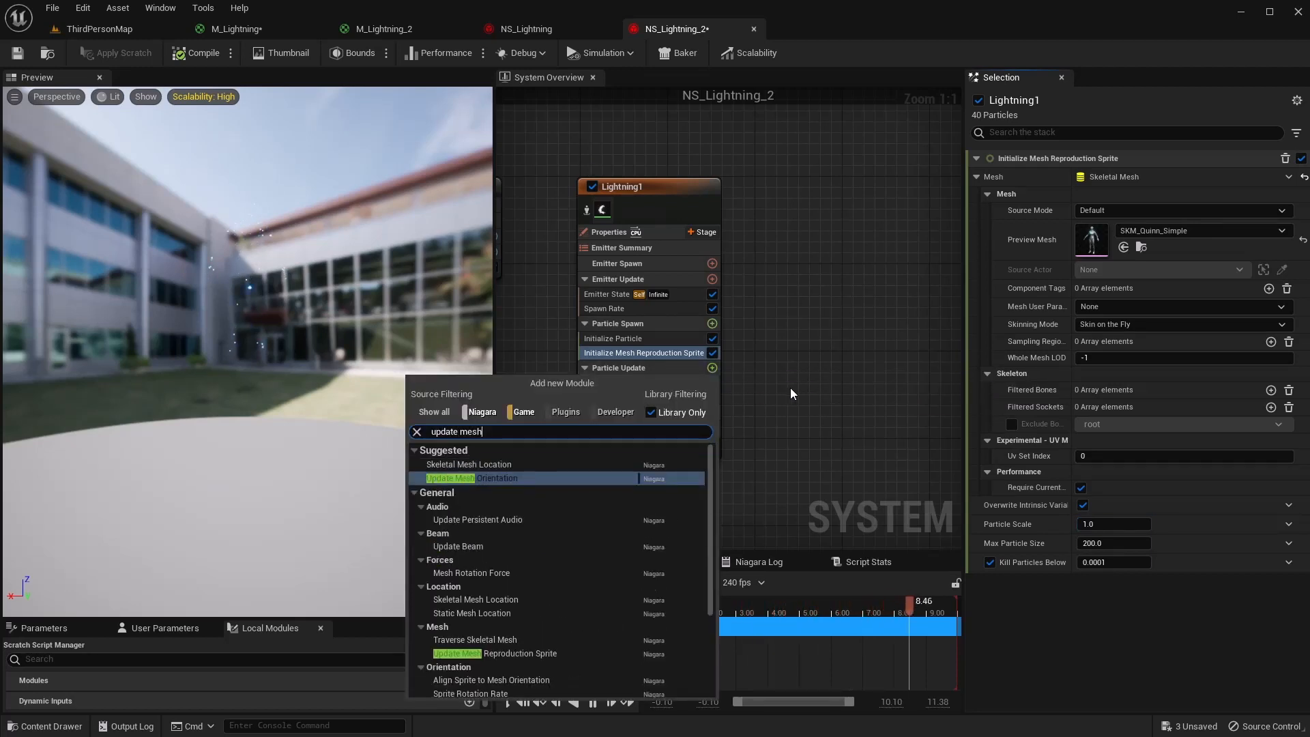
pyautogui.click(539, 654)
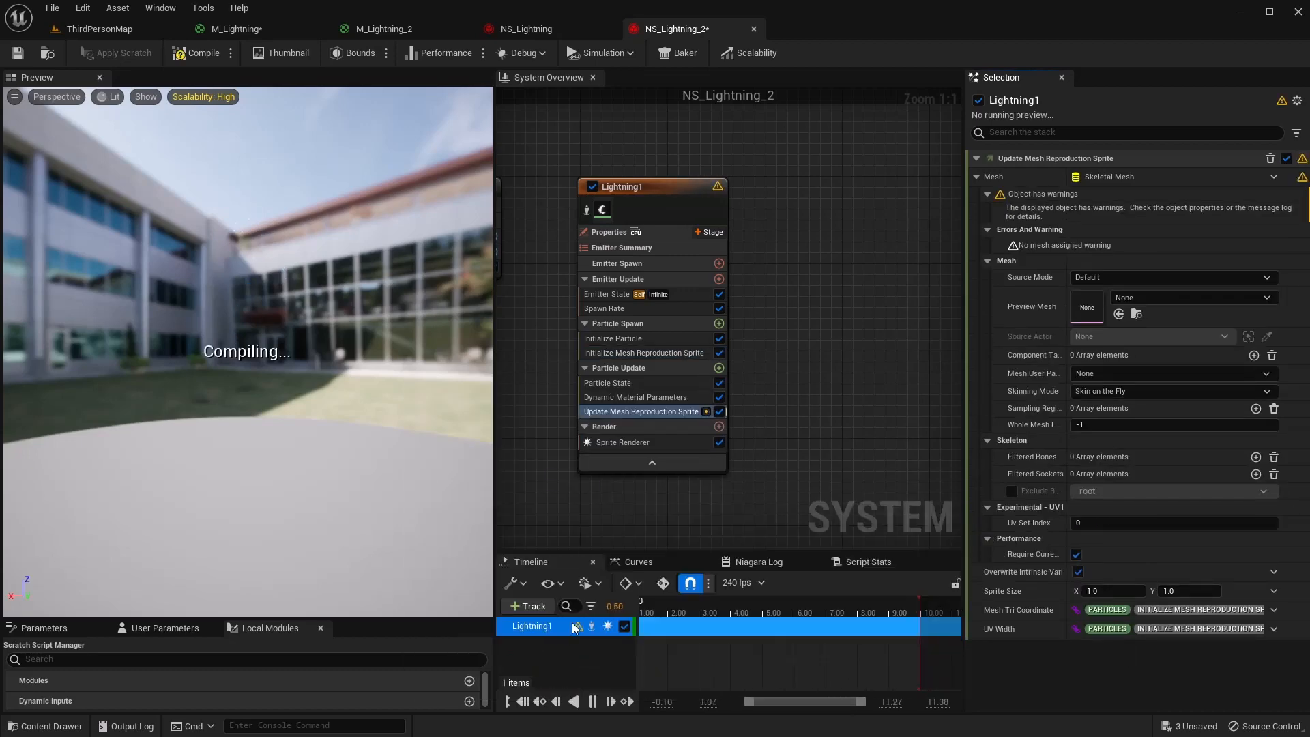
pyautogui.click(1156, 300)
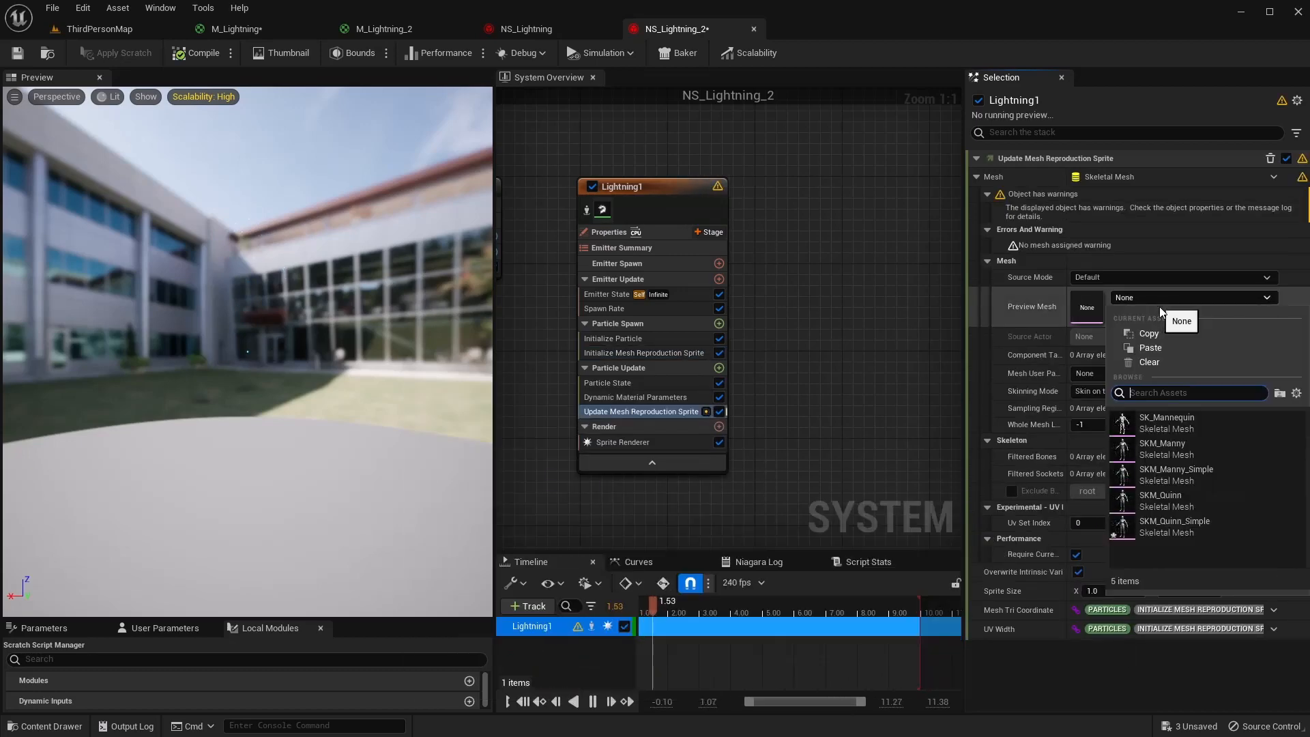
pyautogui.click(1168, 526)
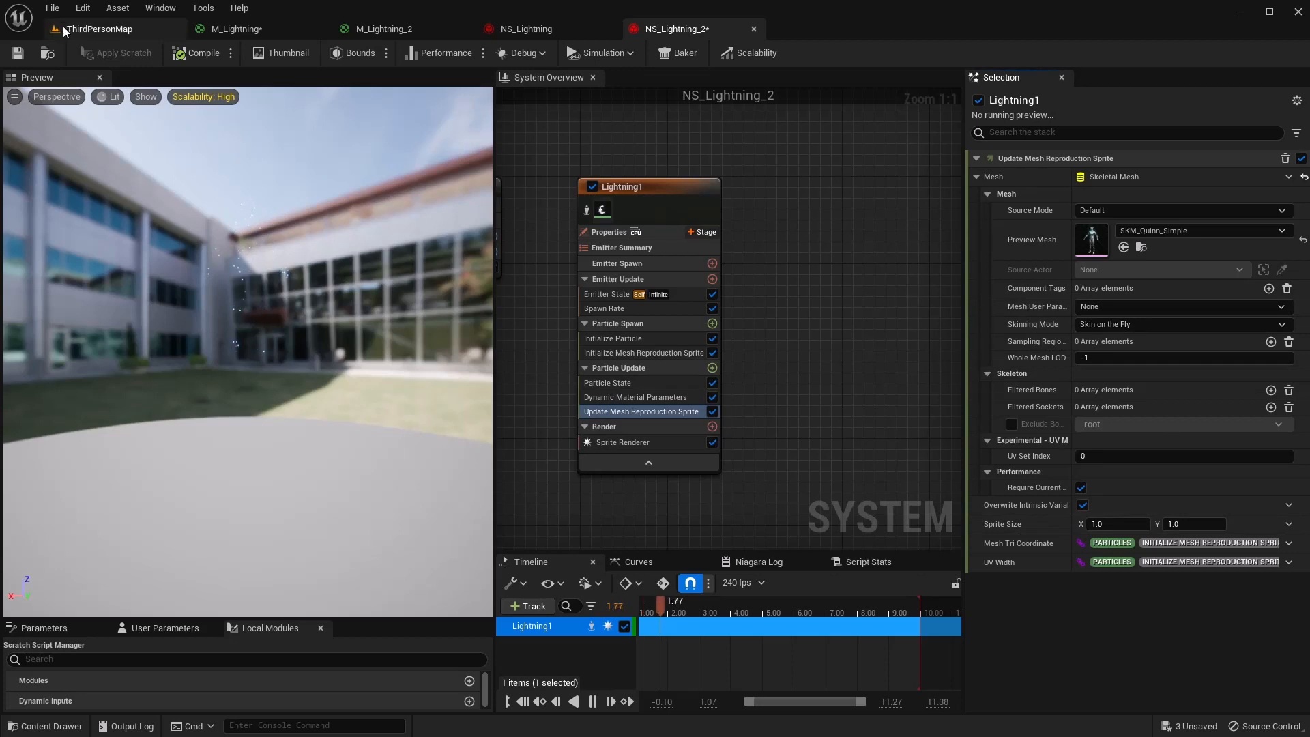
pyautogui.click(53, 8)
pyautogui.click(74, 74)
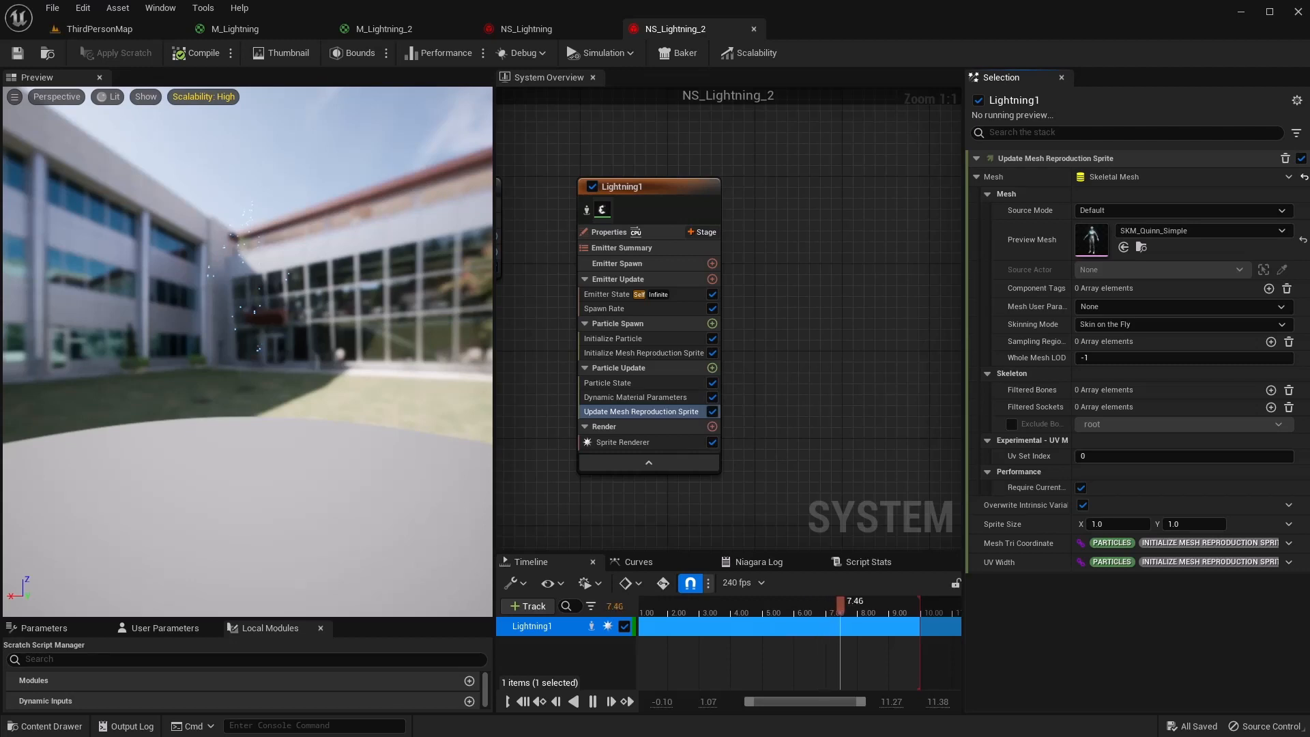
# Set the Sprite Size to 25 by 25 in the Update Mesh Reproduction Sprite module
pyautogui.click(1133, 526)
pyautogui.write('25')
pyautogui.press('Tab')
pyautogui.write('25')
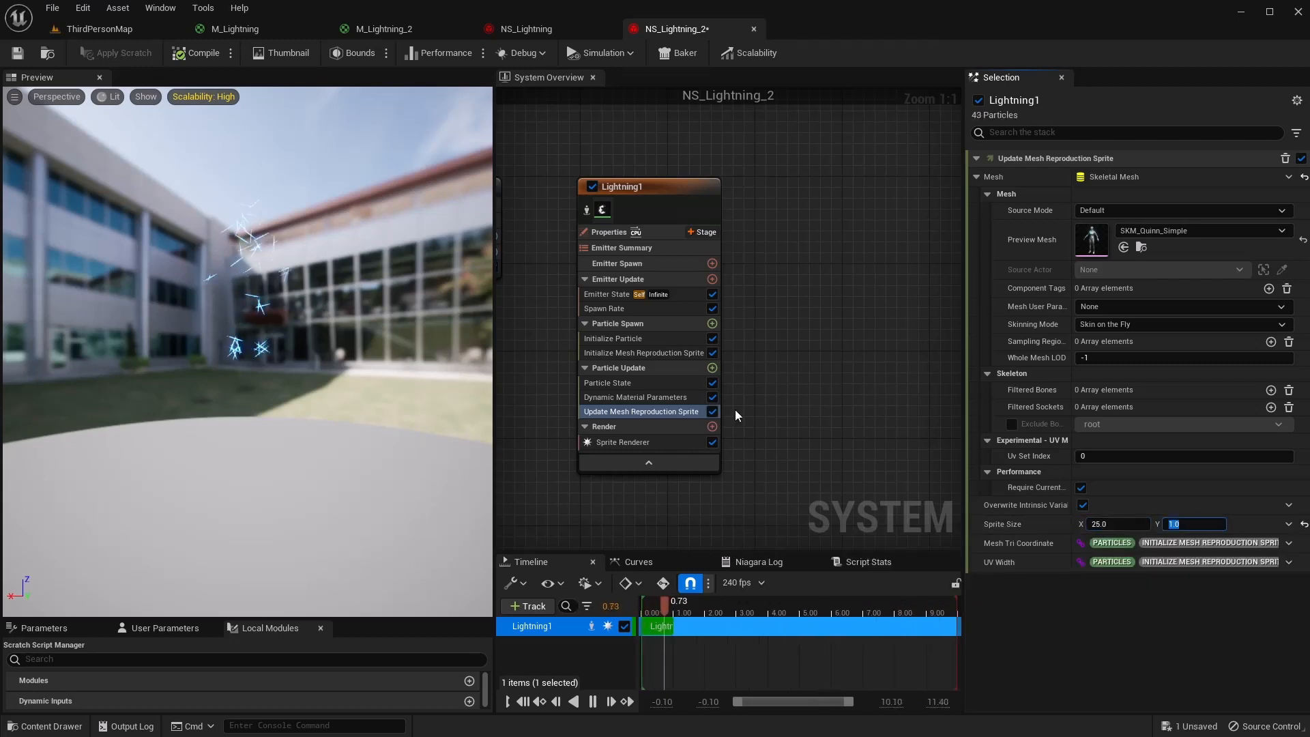
pyautogui.press('Return')
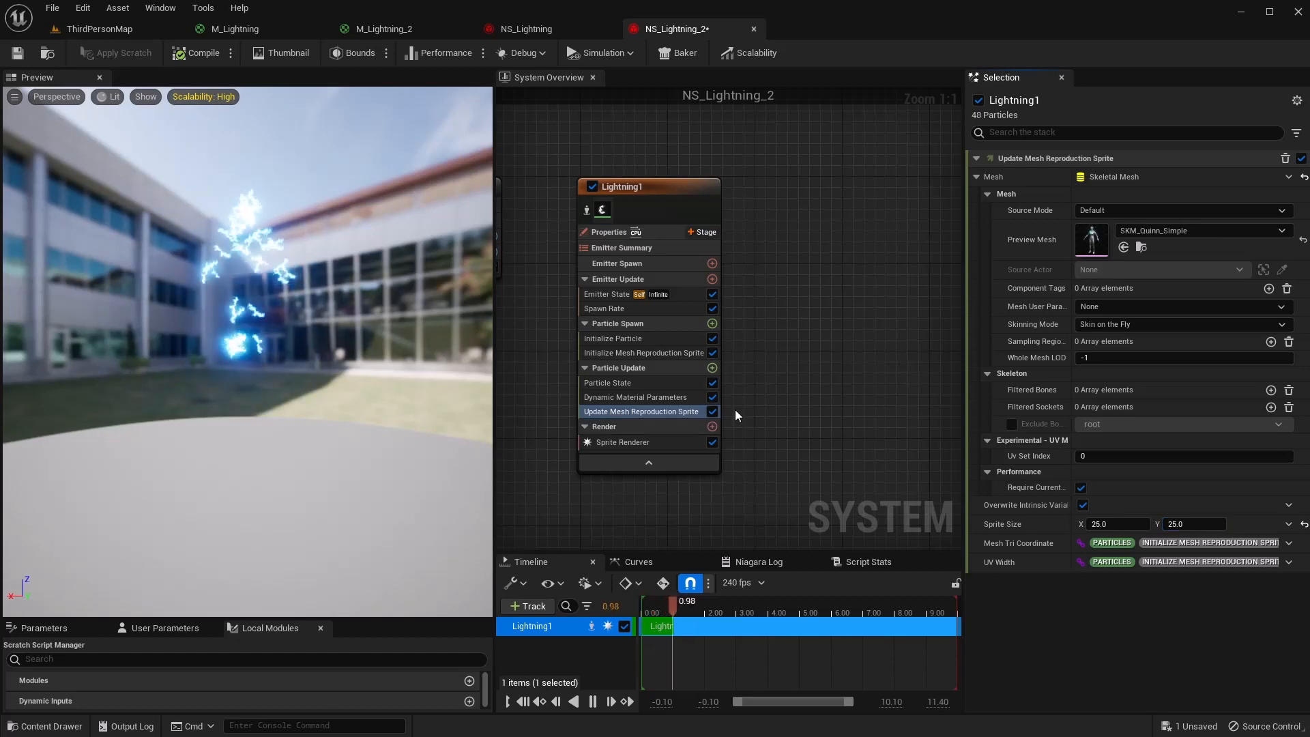
# Try Sprite Size X values of 5 and 10 in Update Mesh Reproduction Sprite, and return X to 25
pyautogui.click(1118, 524)
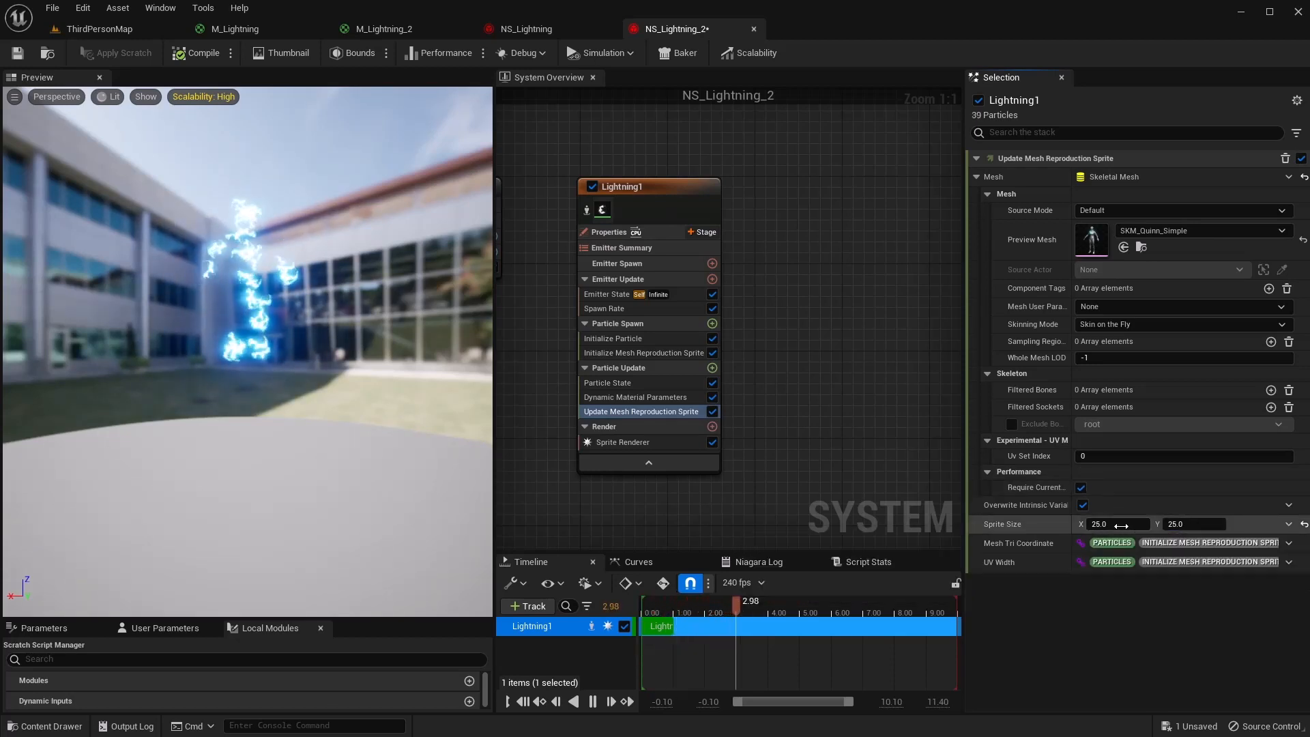
pyautogui.write('5')
pyautogui.press('Return')
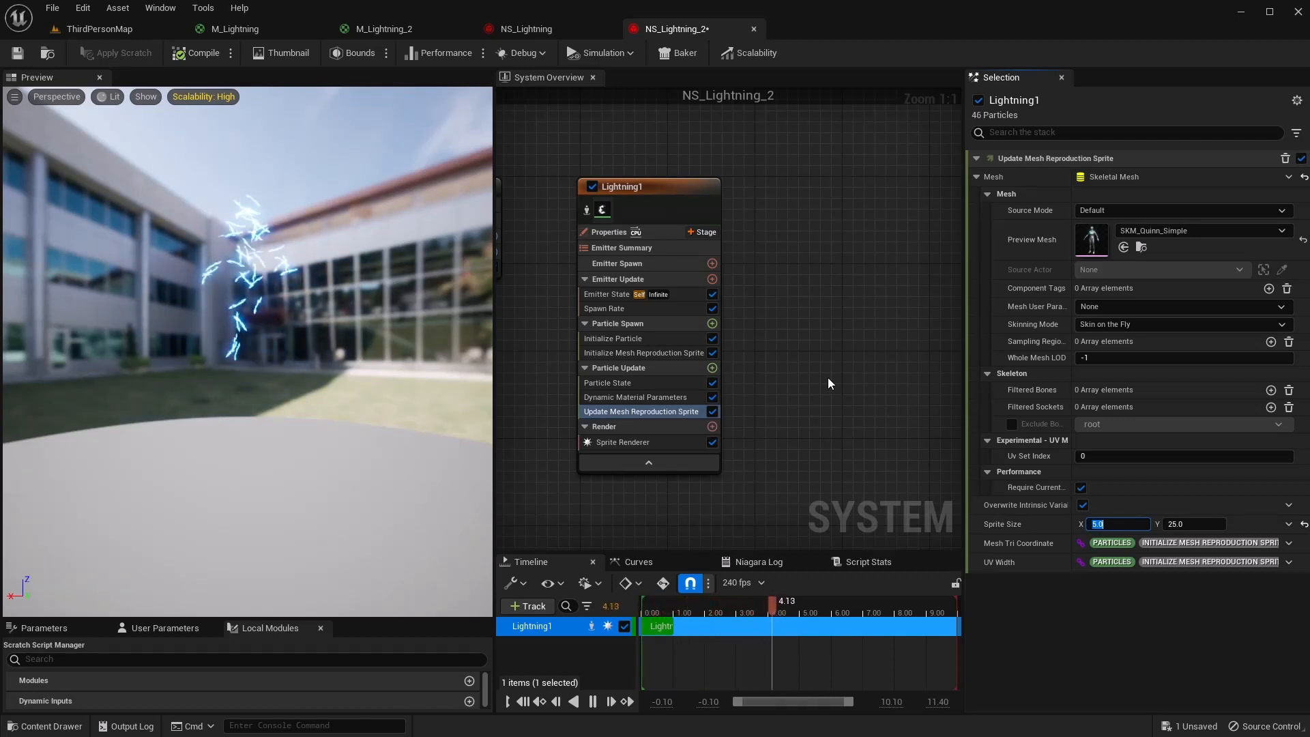
pyautogui.write('10')
pyautogui.press('Return')
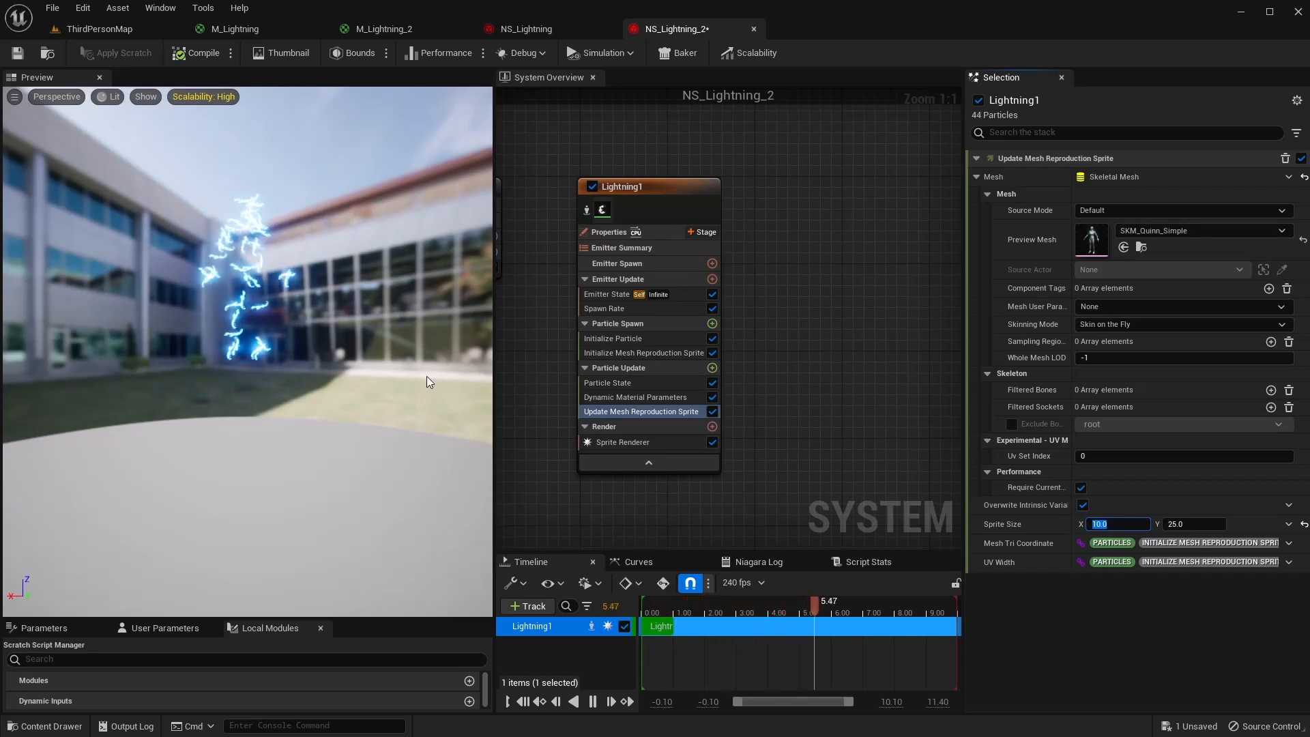
pyautogui.write('5')
pyautogui.press('Return')
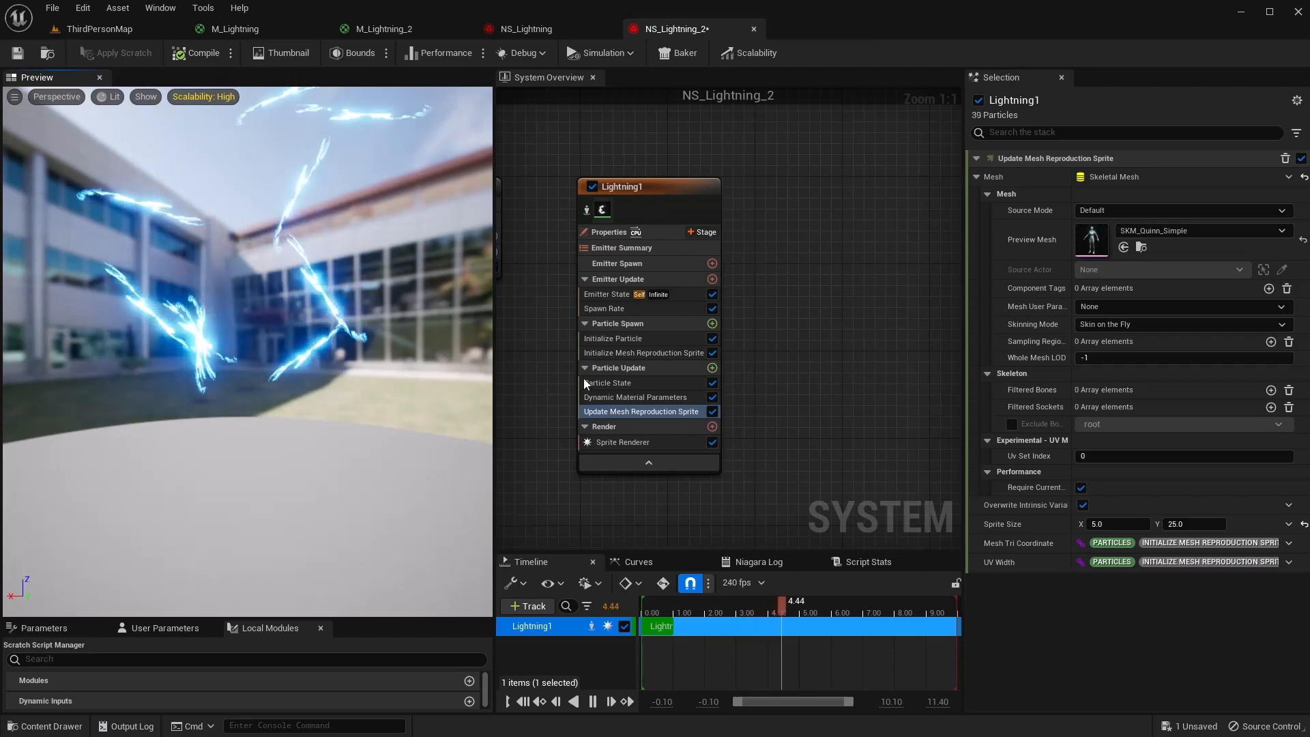
pyautogui.click(1118, 524)
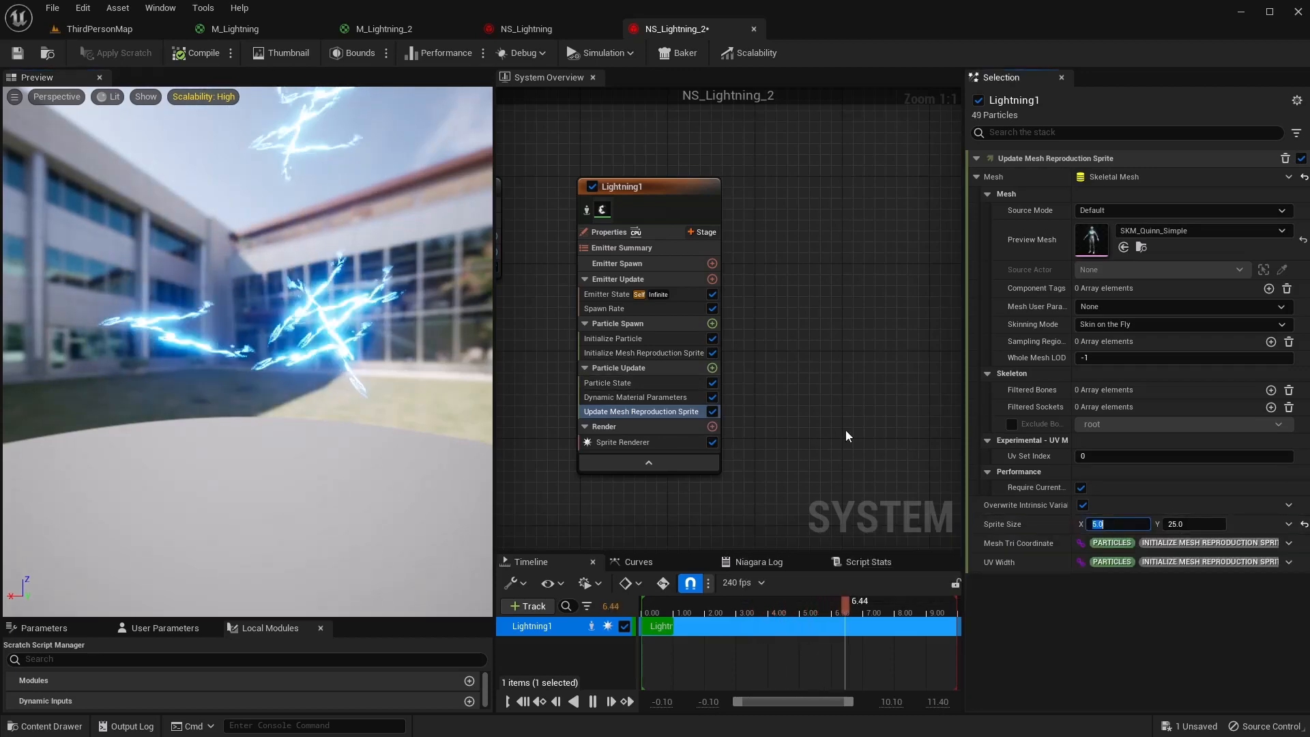
pyautogui.write('25')
pyautogui.press('Return')
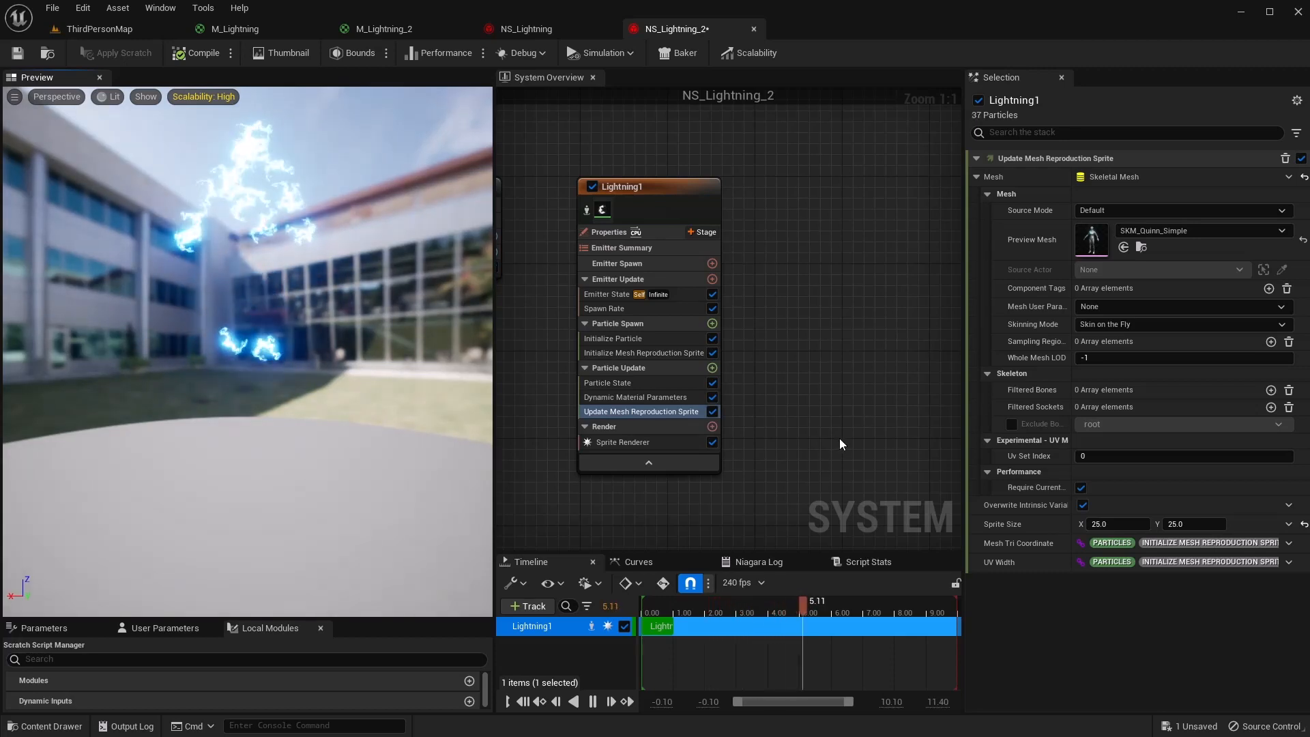
# Try a Sprite Size X of 50 in Update Mesh Reproduction Sprite, and return it to 25
pyautogui.click(1112, 524)
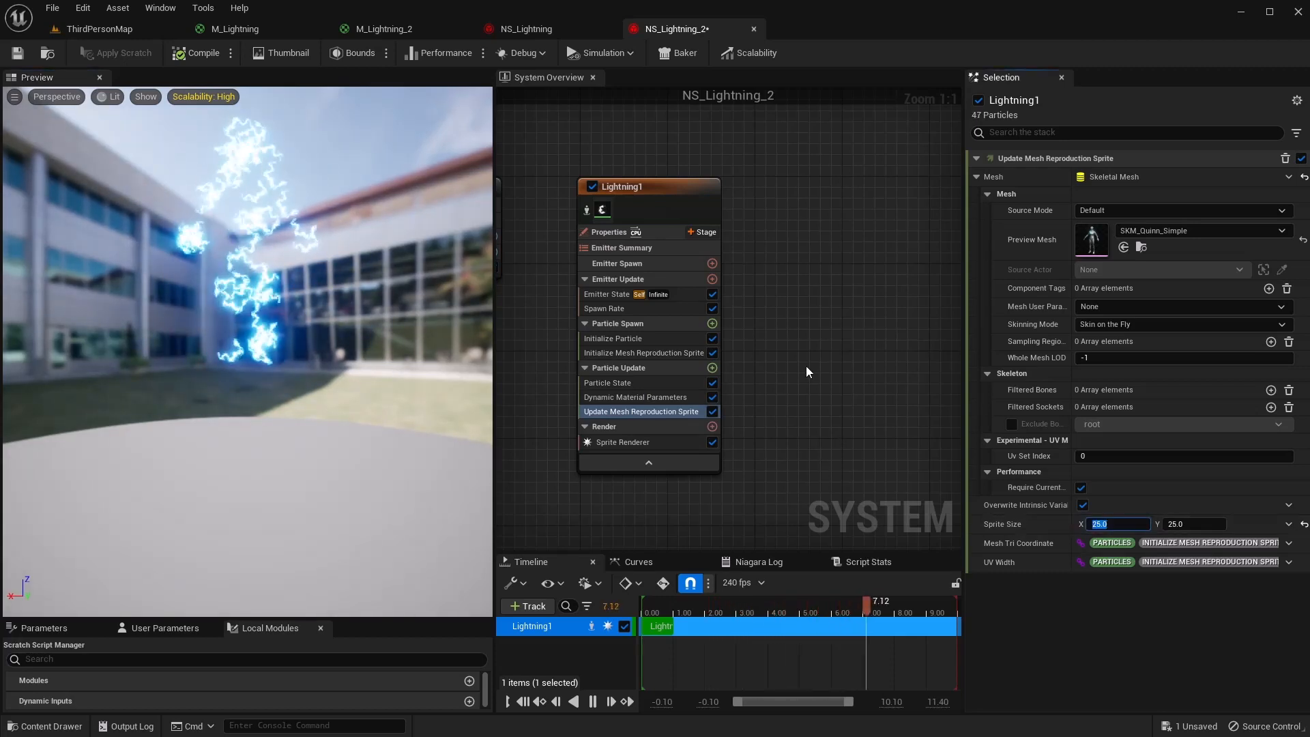
pyautogui.write('50')
pyautogui.press('Return')
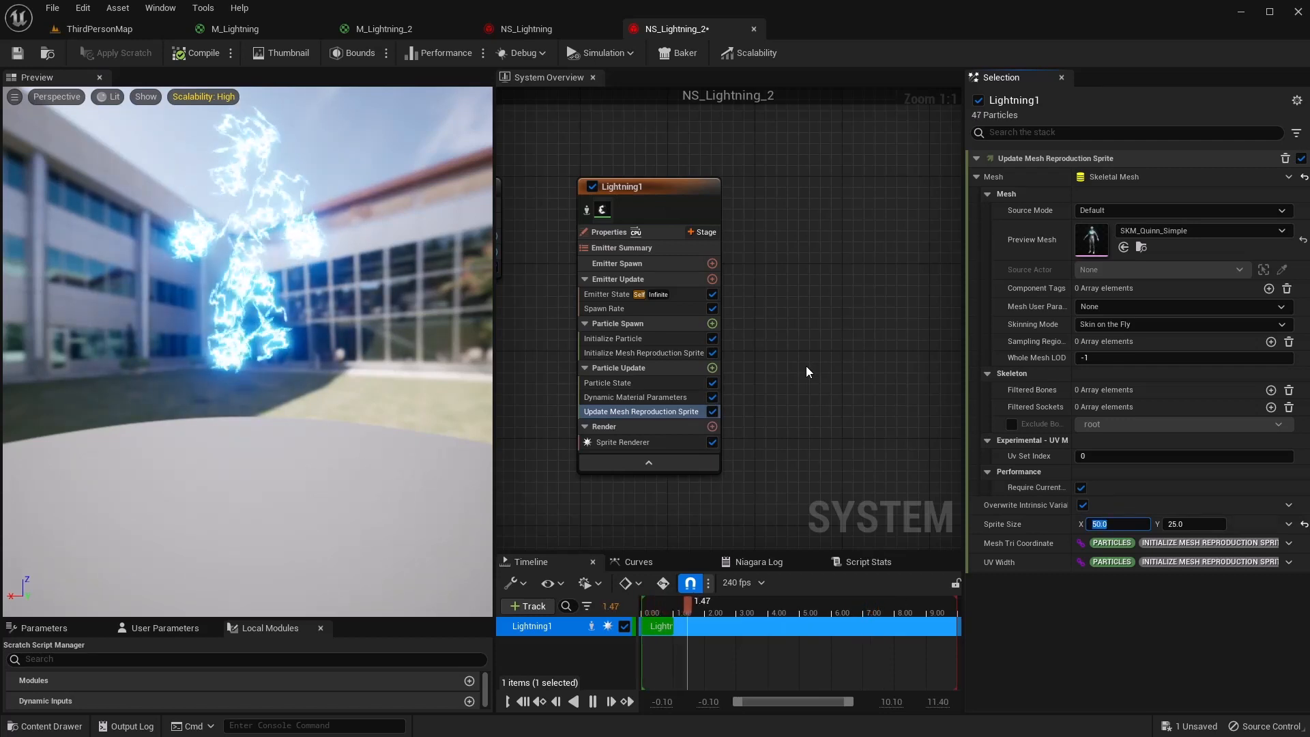
pyautogui.write('25')
pyautogui.press('Return')
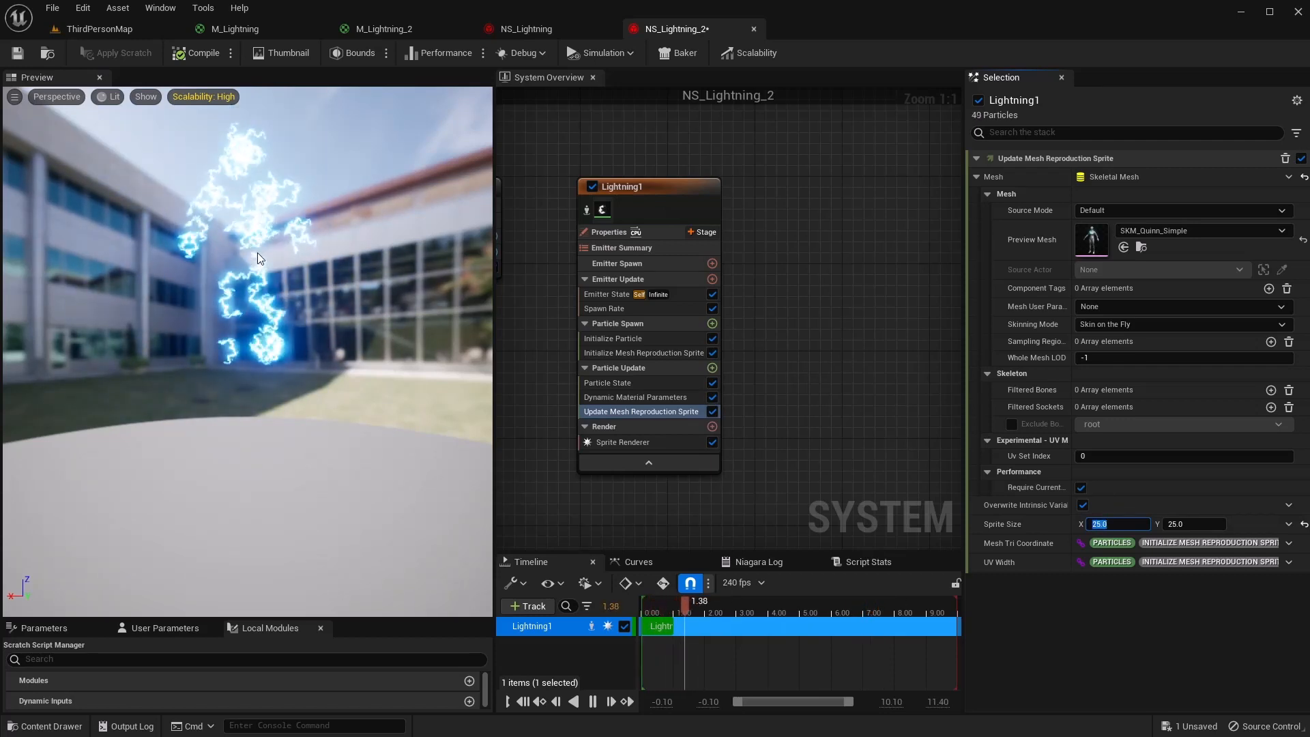
# Add a Scale Color module to Lightning1's Particle Update stage and drive its Scale Alpha with Float from Curve
pyautogui.click(713, 368)
pyautogui.write('scale')
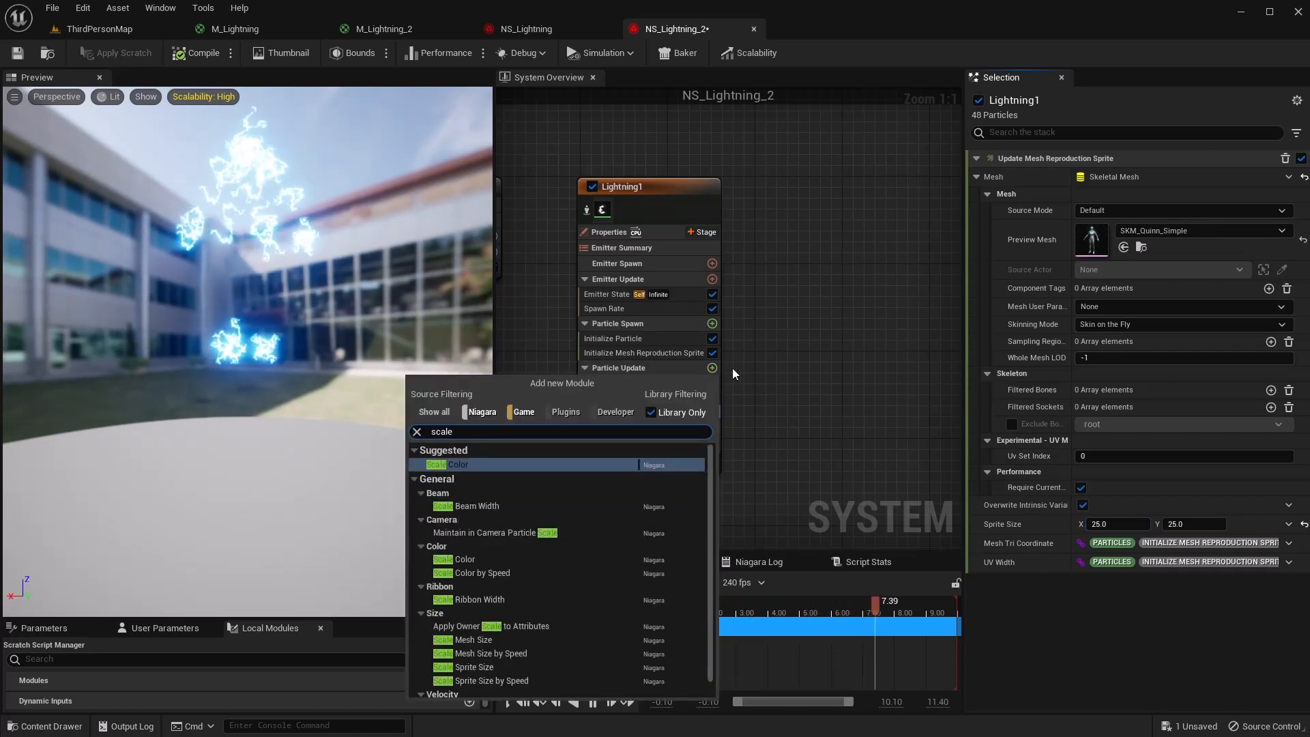
pyautogui.press('Return')
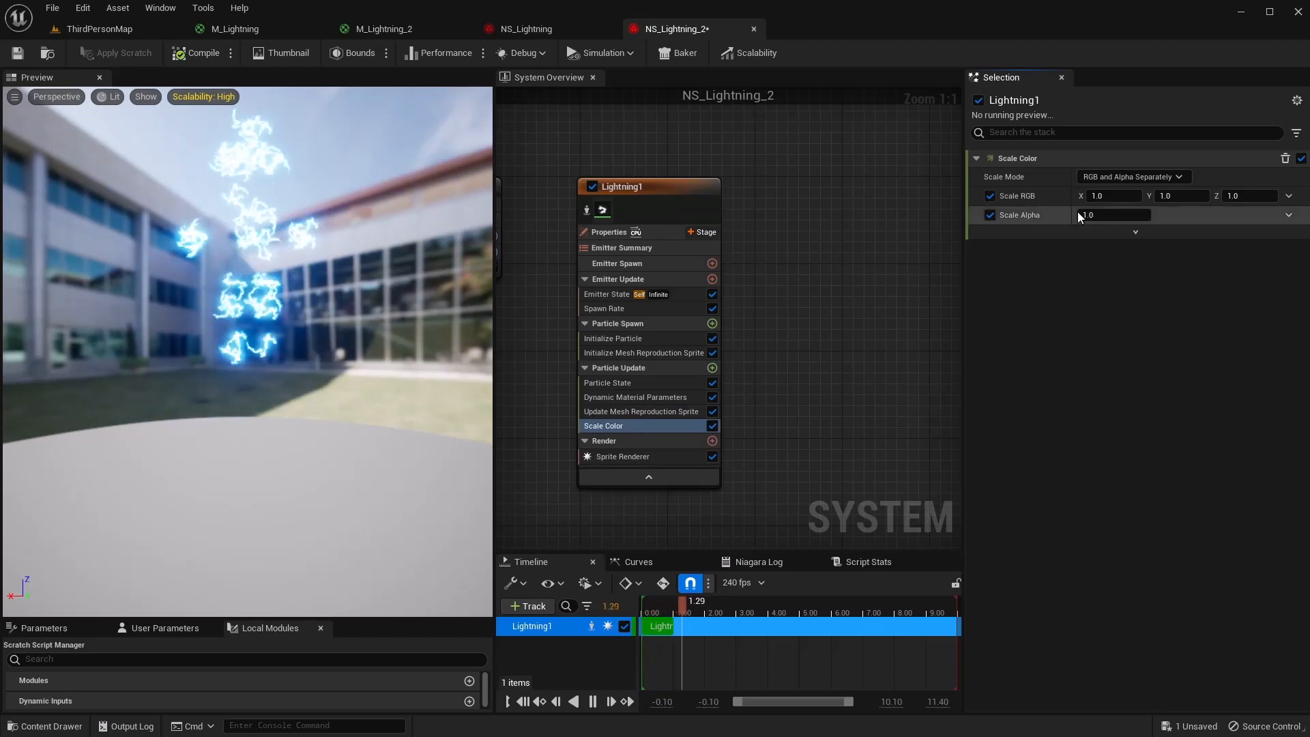
pyautogui.click(1288, 215)
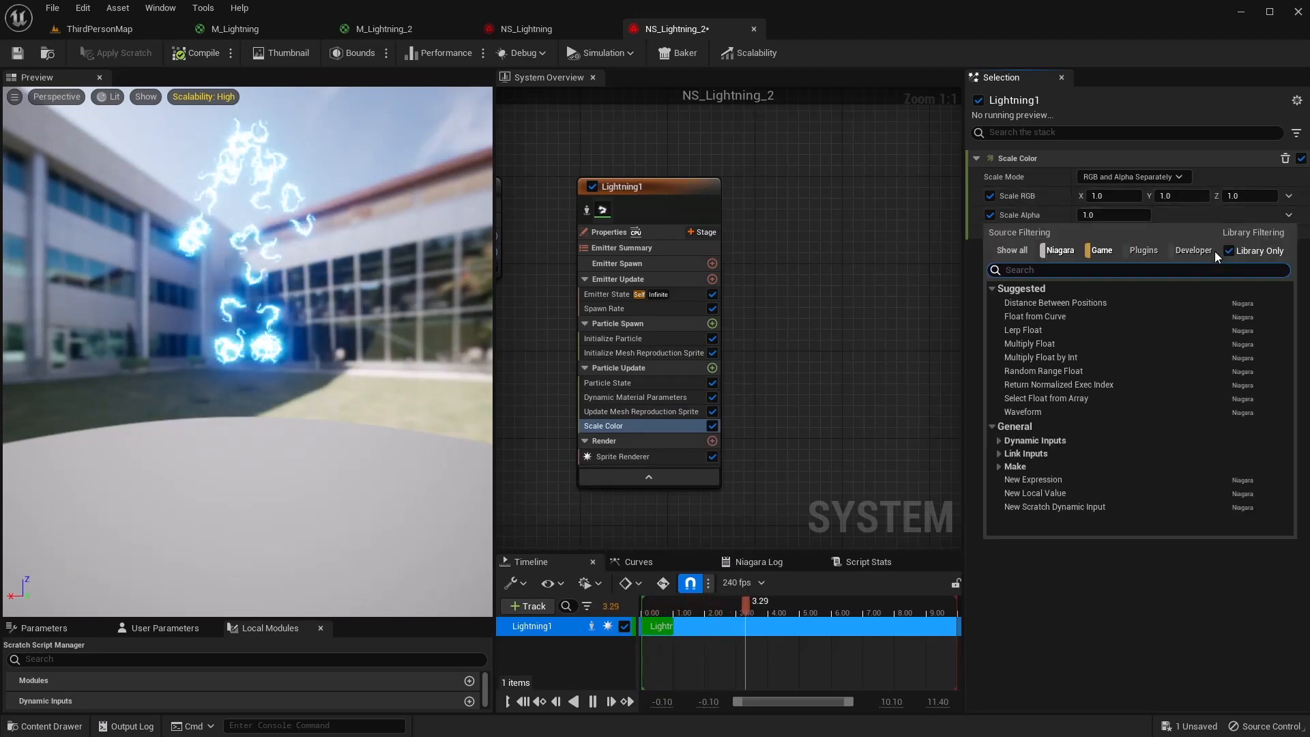
pyautogui.click(1053, 318)
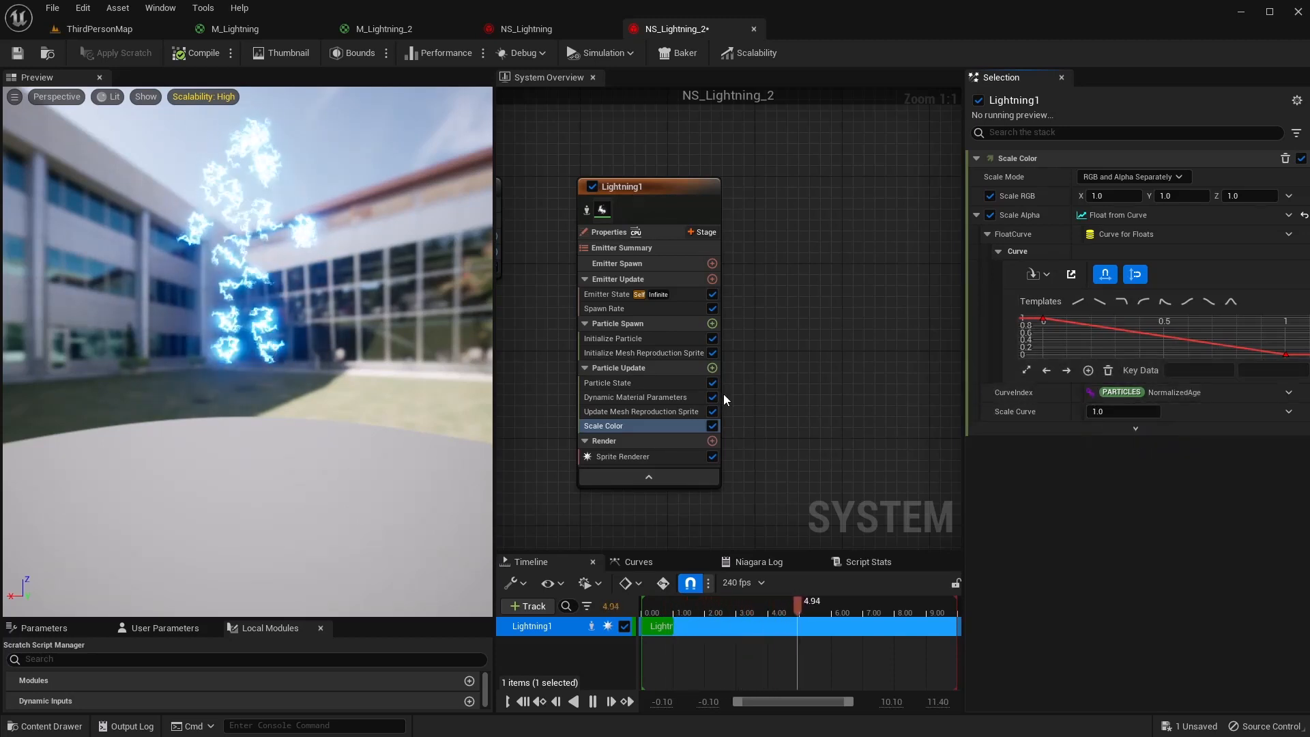
# Add a Scale Sprite Size module to Particle Update and give it the curve template that rises quickly and levels off
pyautogui.click(712, 367)
pyautogui.write('scale')
pyautogui.press('Down')
pyautogui.press('Down')
pyautogui.press('Down')
pyautogui.press('Down')
pyautogui.press('Down')
pyautogui.press('Down')
pyautogui.press('Down')
pyautogui.press('Down')
pyautogui.press('Down')
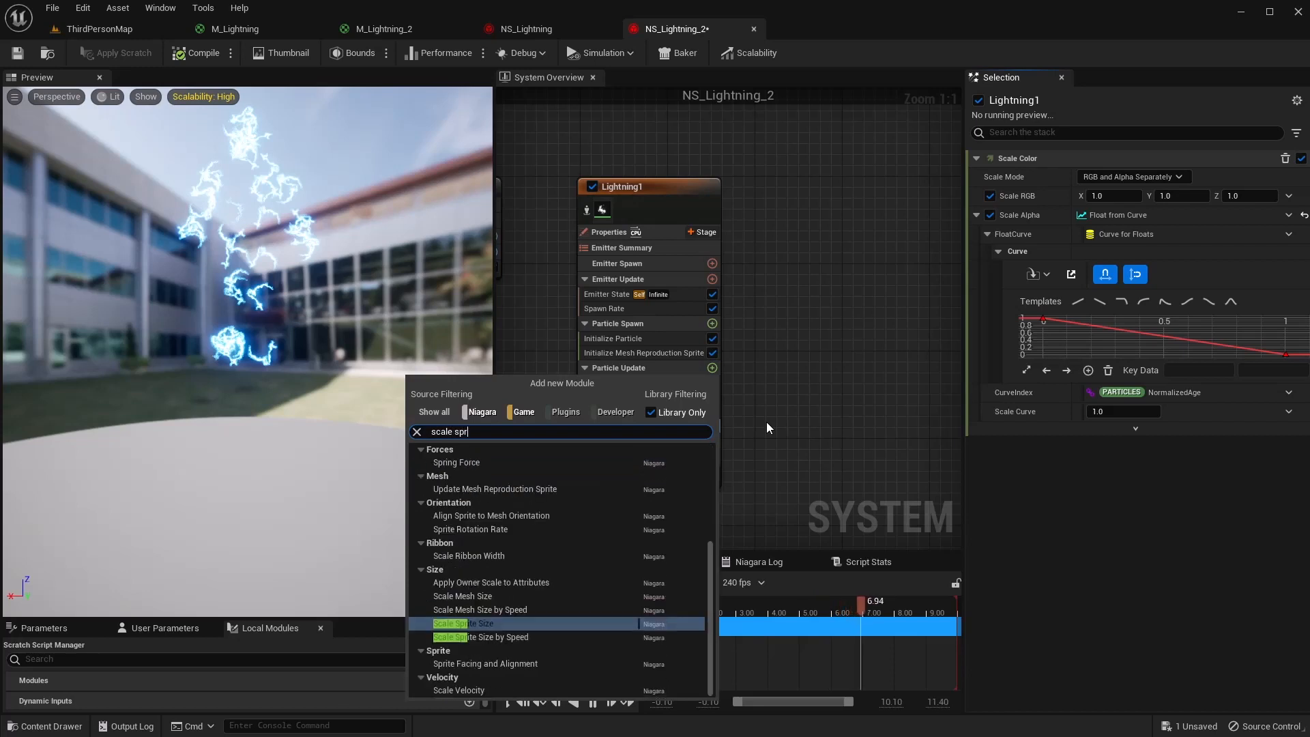
pyautogui.press('Return')
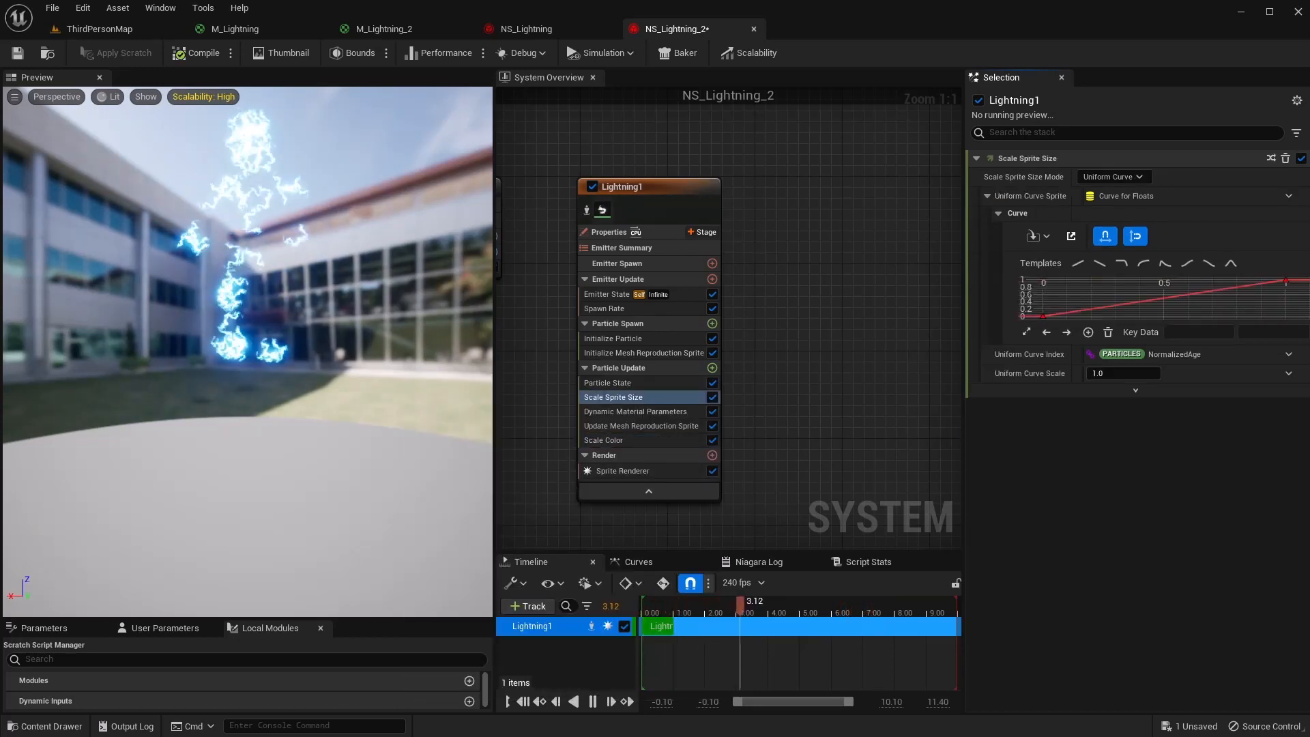
pyautogui.click(1149, 266)
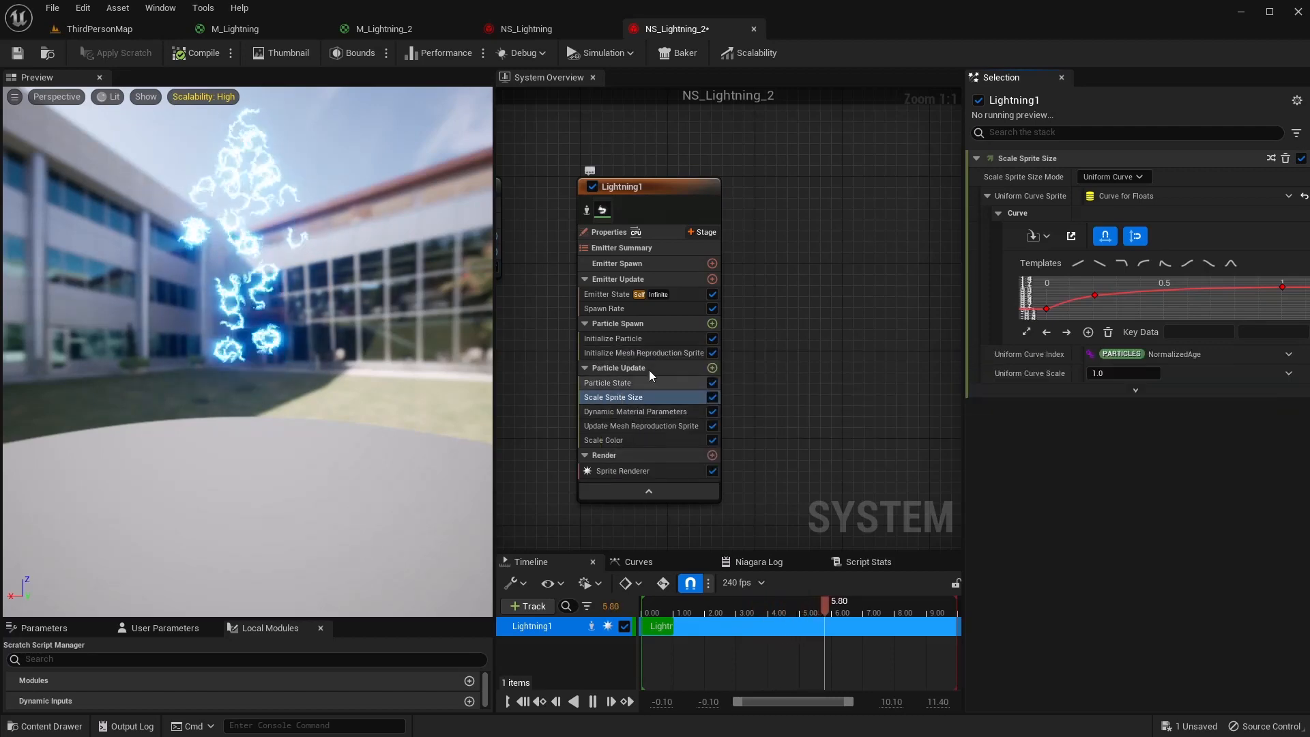
# Add a second Dynamic Material Parameters module to Particle Update with U, V and Density each set to 1
pyautogui.click(711, 368)
pyautogui.write('dynamic')
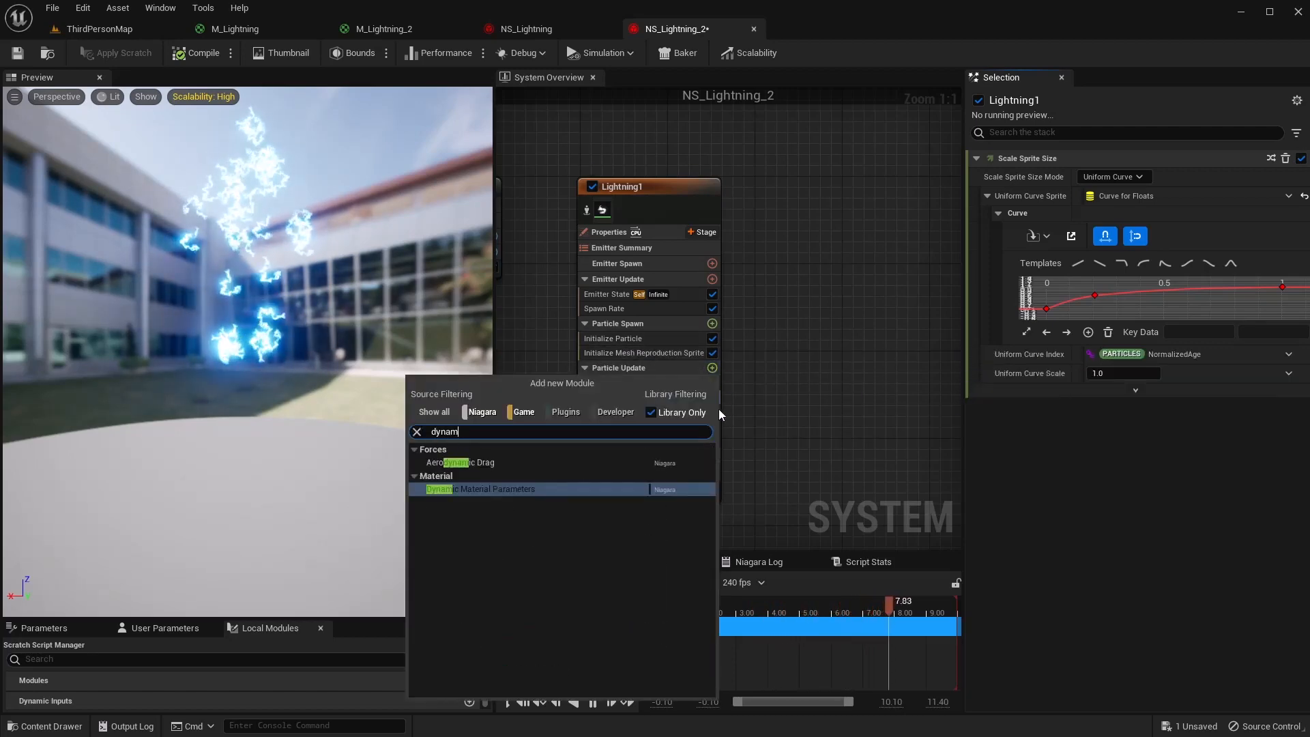
pyautogui.press('Return')
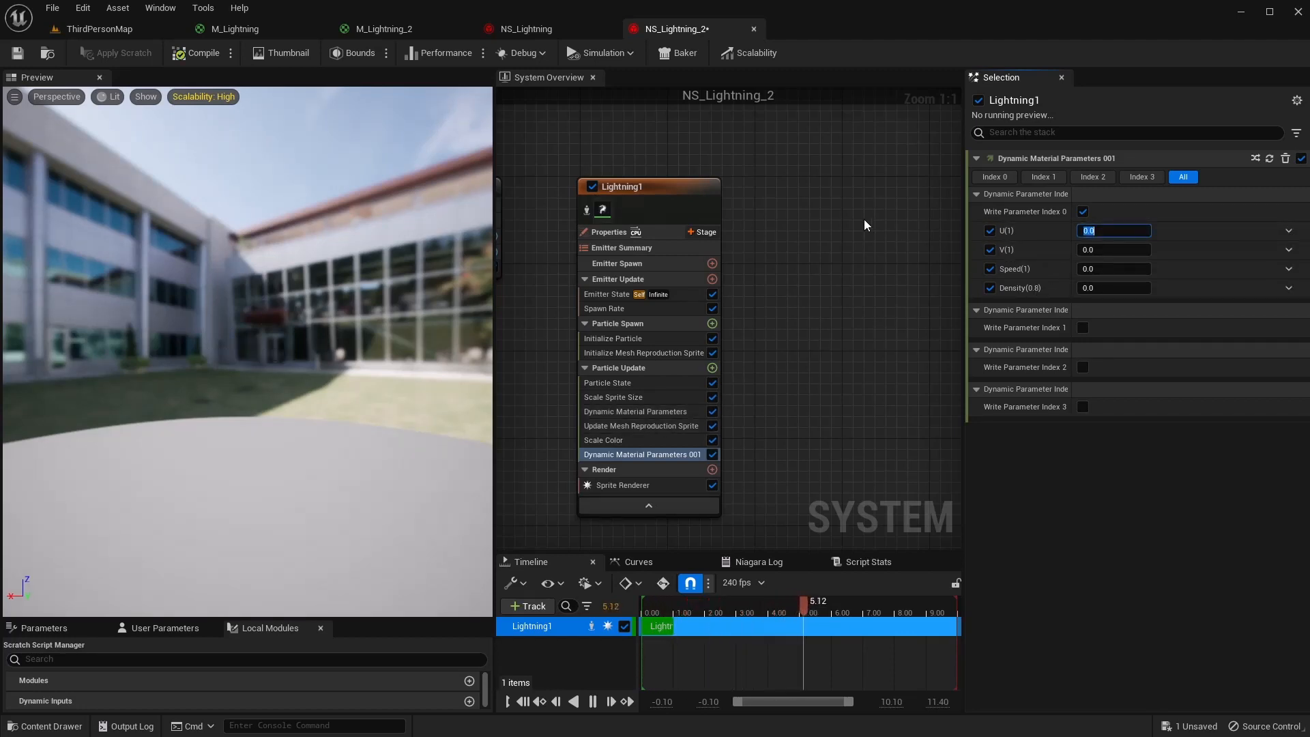
pyautogui.write('1')
pyautogui.press('Tab')
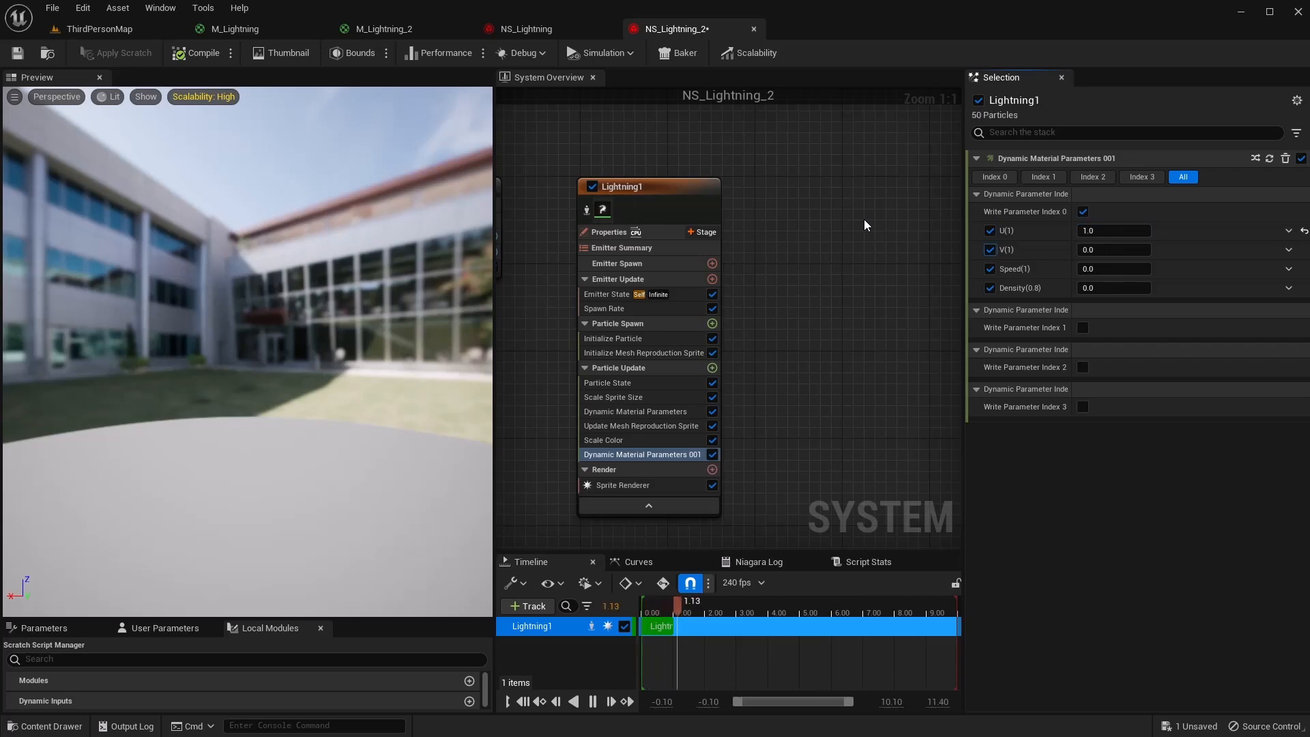
pyautogui.write('1')
pyautogui.press('Tab')
pyautogui.press('Tab')
pyautogui.write('1')
pyautogui.press('Tab')
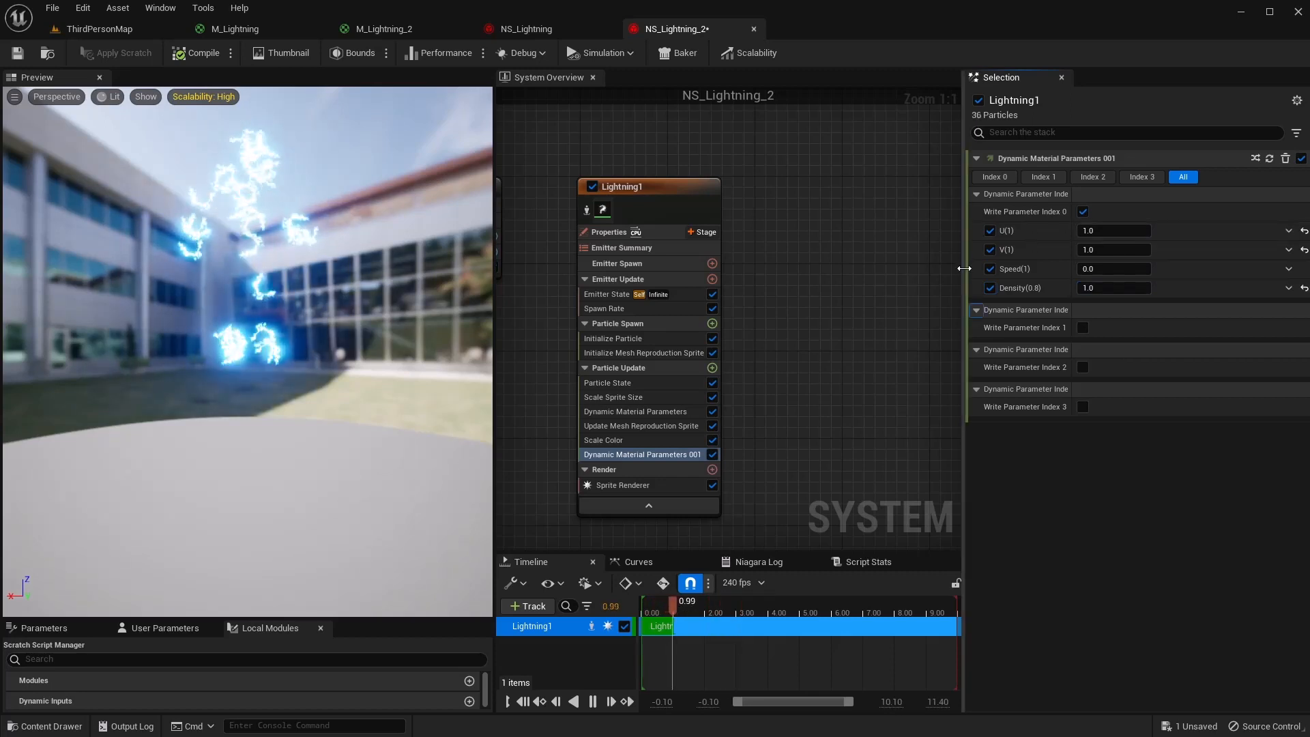
# Drive the new module's Speed parameter with a Random Range Float from 0.8 to 1.2, and save the system
pyautogui.click(1288, 269)
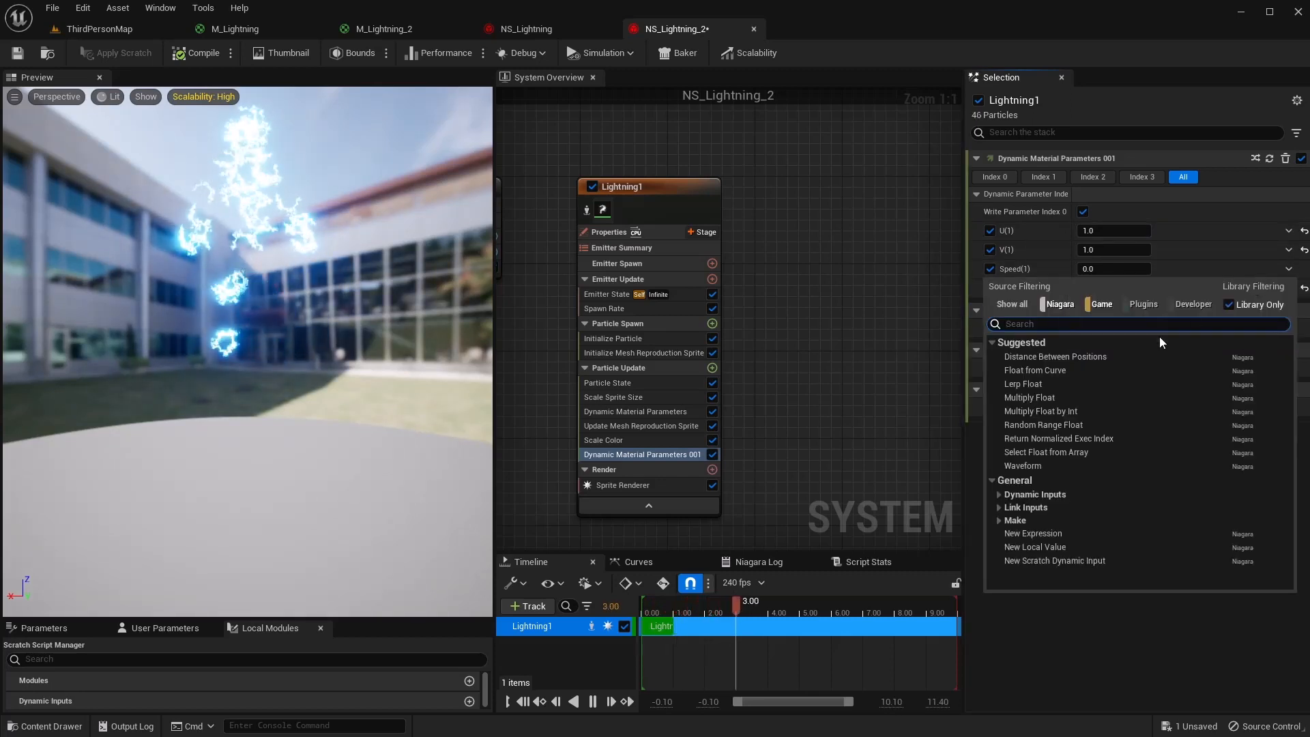
pyautogui.click(1050, 427)
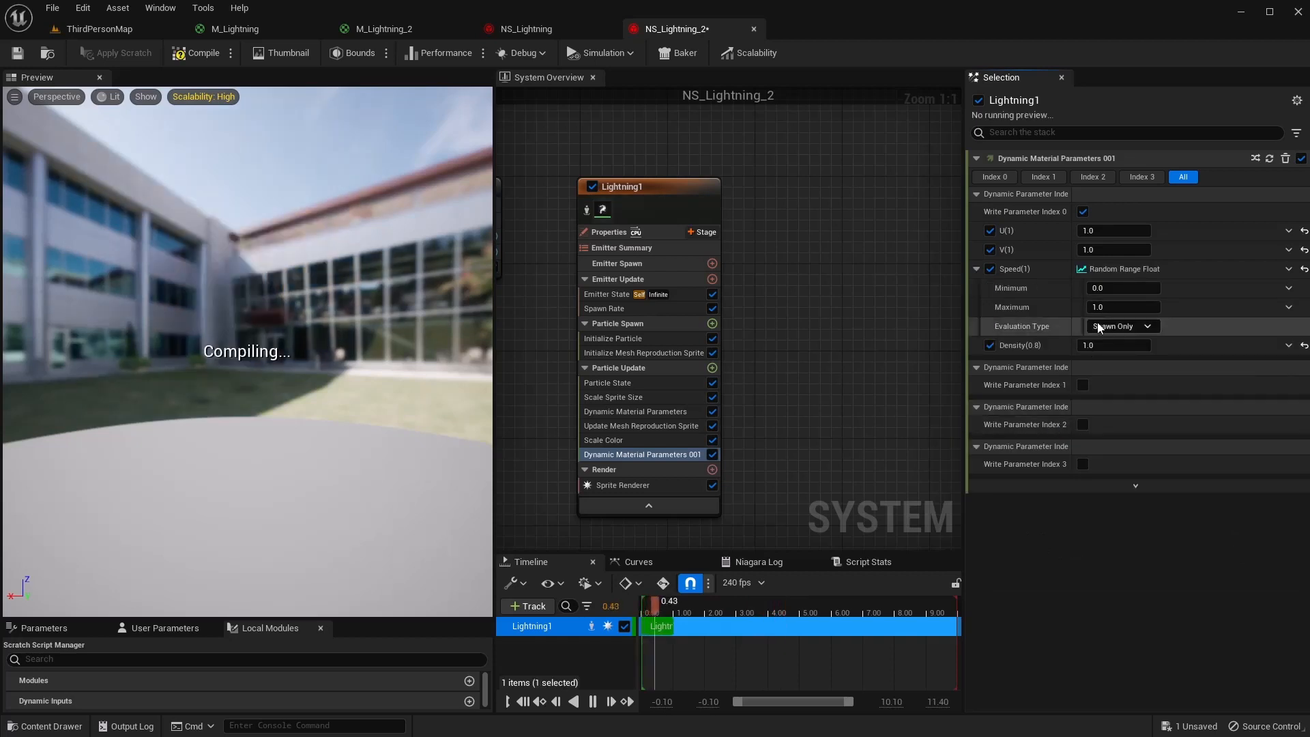
pyautogui.click(1100, 289)
pyautogui.write('0')
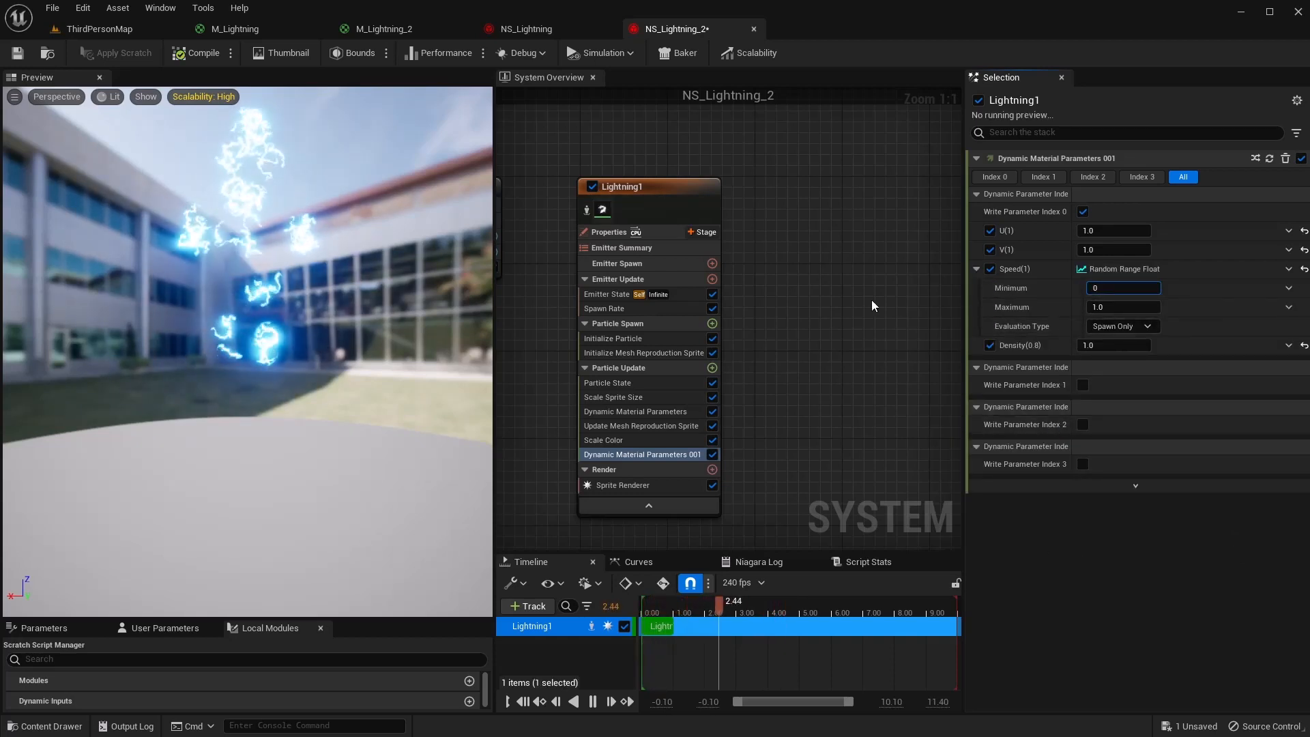
pyautogui.write('.8')
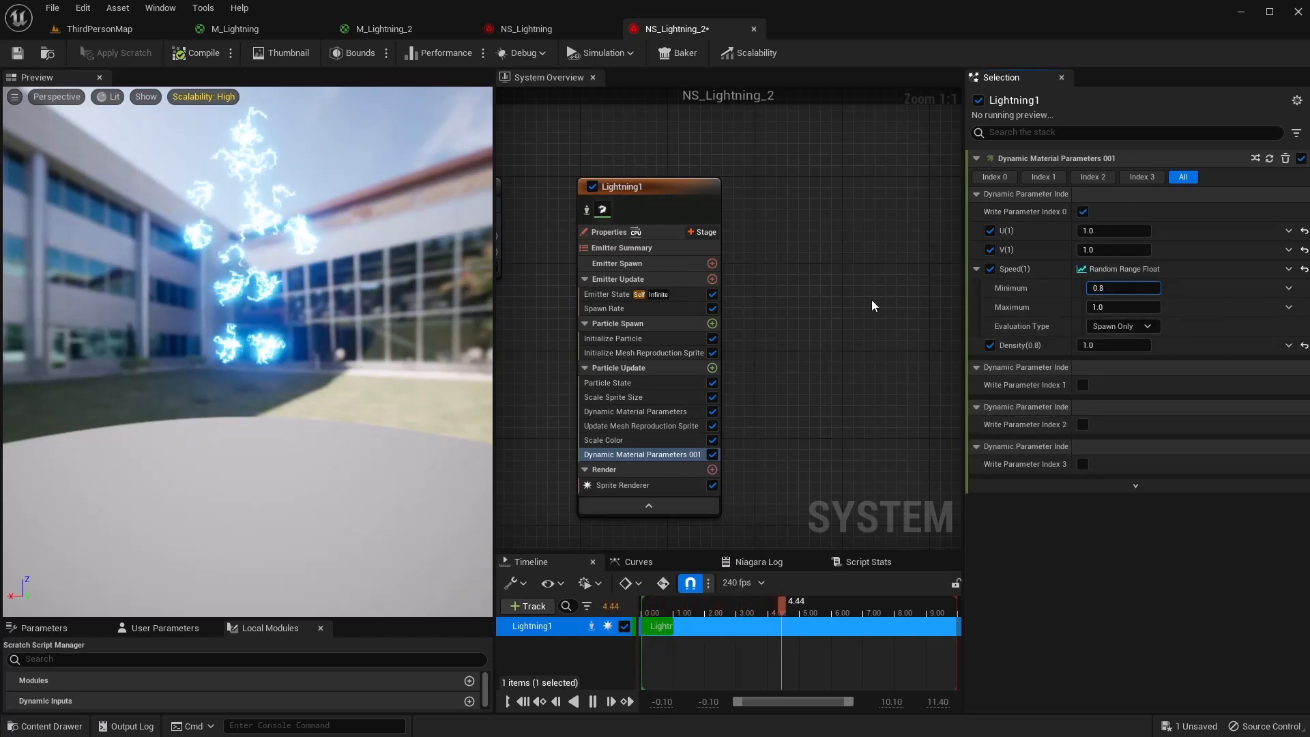
pyautogui.press('Tab')
pyautogui.write('1.2')
pyautogui.press('Tab')
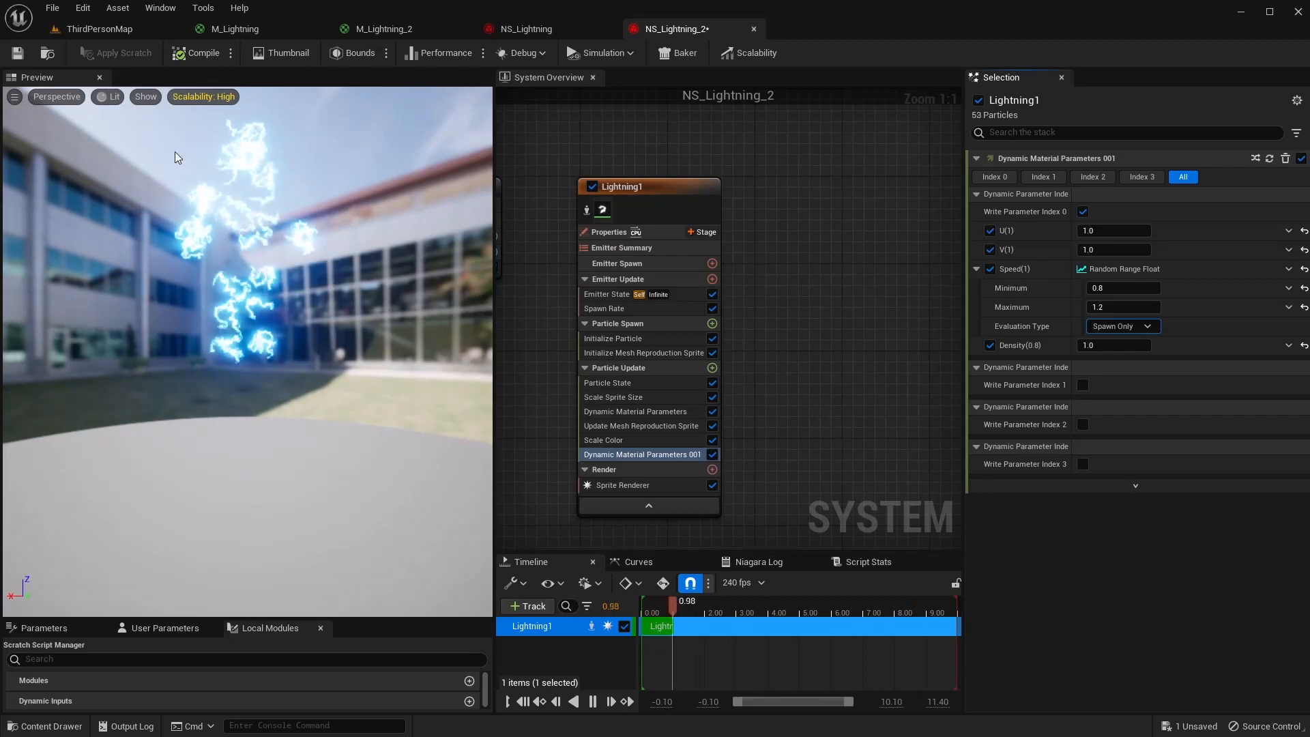
pyautogui.click(22, 53)
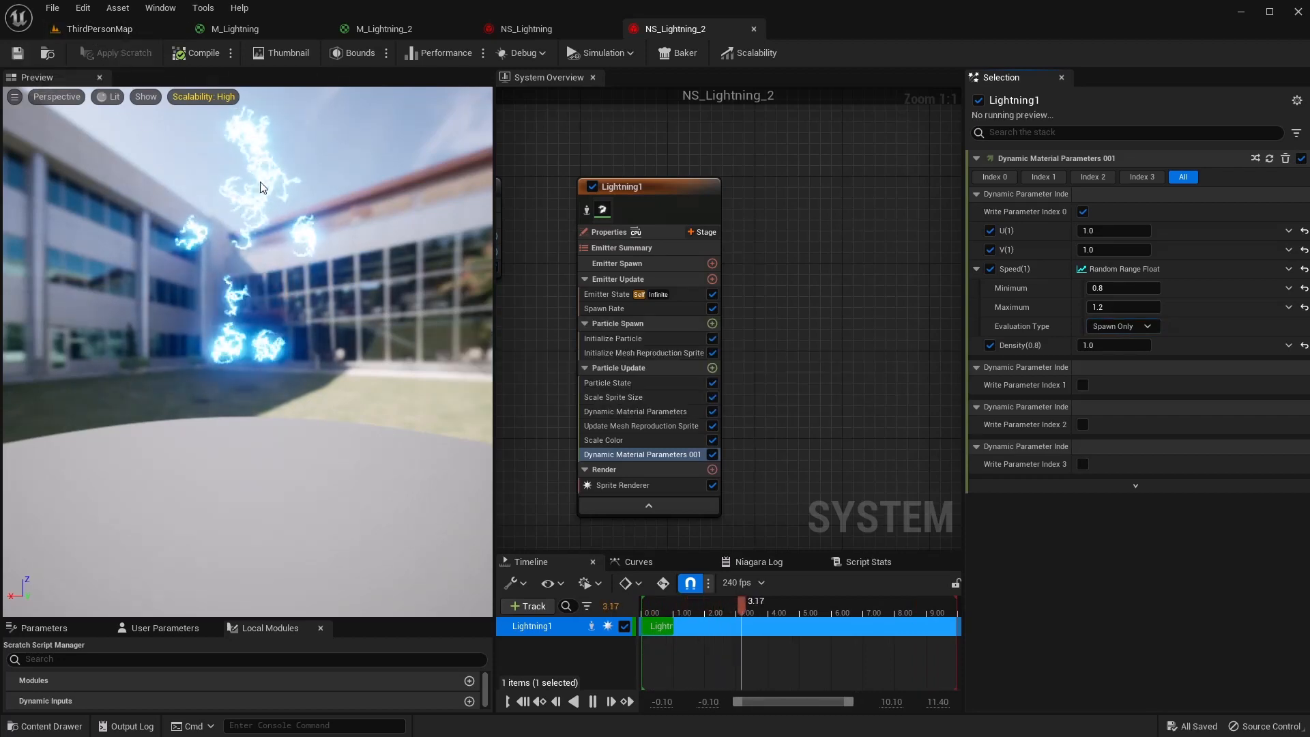
# Open the BP_ThirdPersonCharacter blueprint from the ThirdPerson content of the ThirdPersonMap project
pyautogui.click(116, 29)
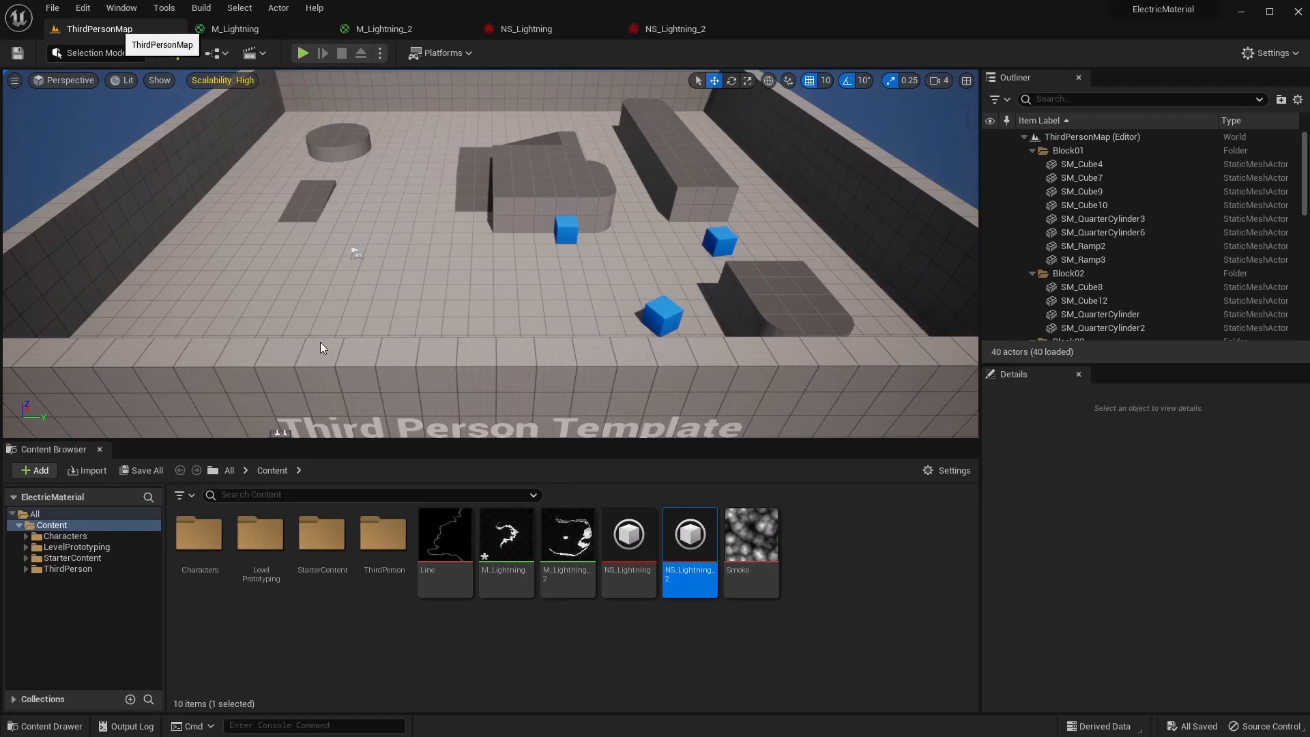
pyautogui.doubleClick(380, 539)
pyautogui.doubleClick(209, 561)
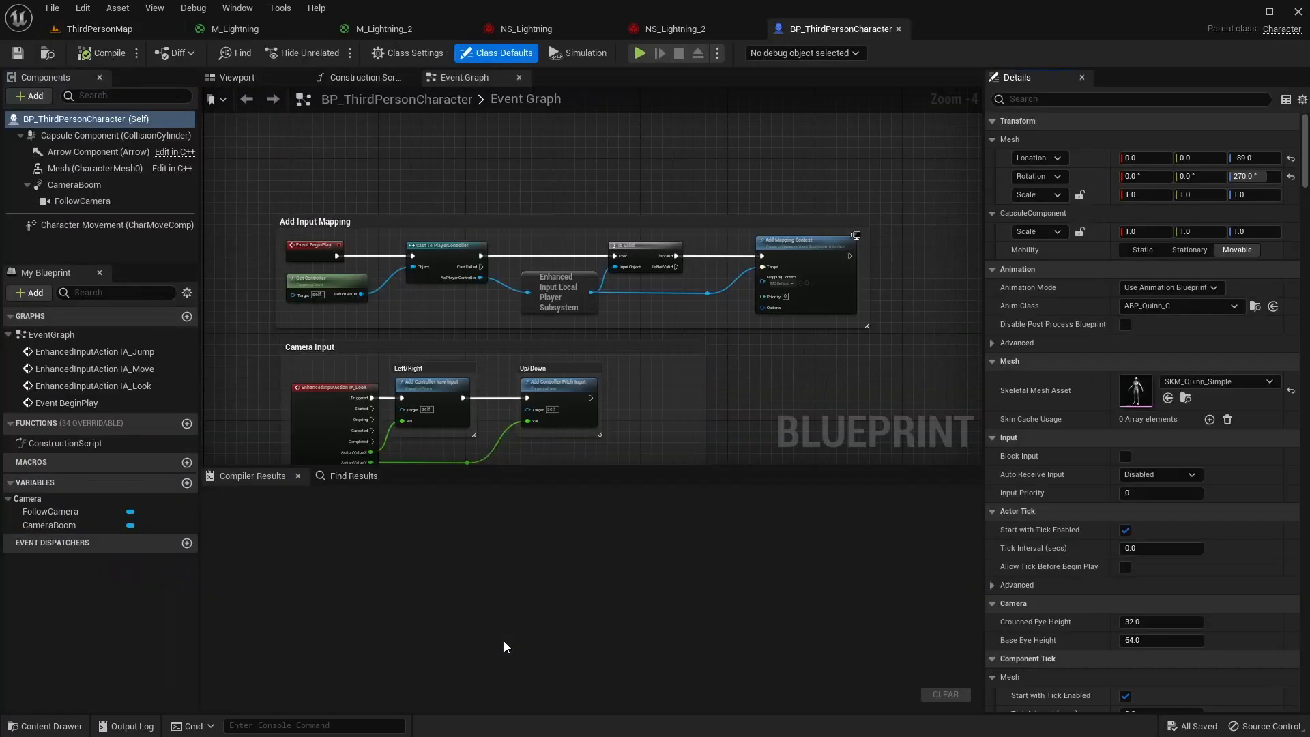
# Review the mesh settings of the Initialize Mesh Reproduction Sprite module in NS_Lightning_2
pyautogui.click(529, 31)
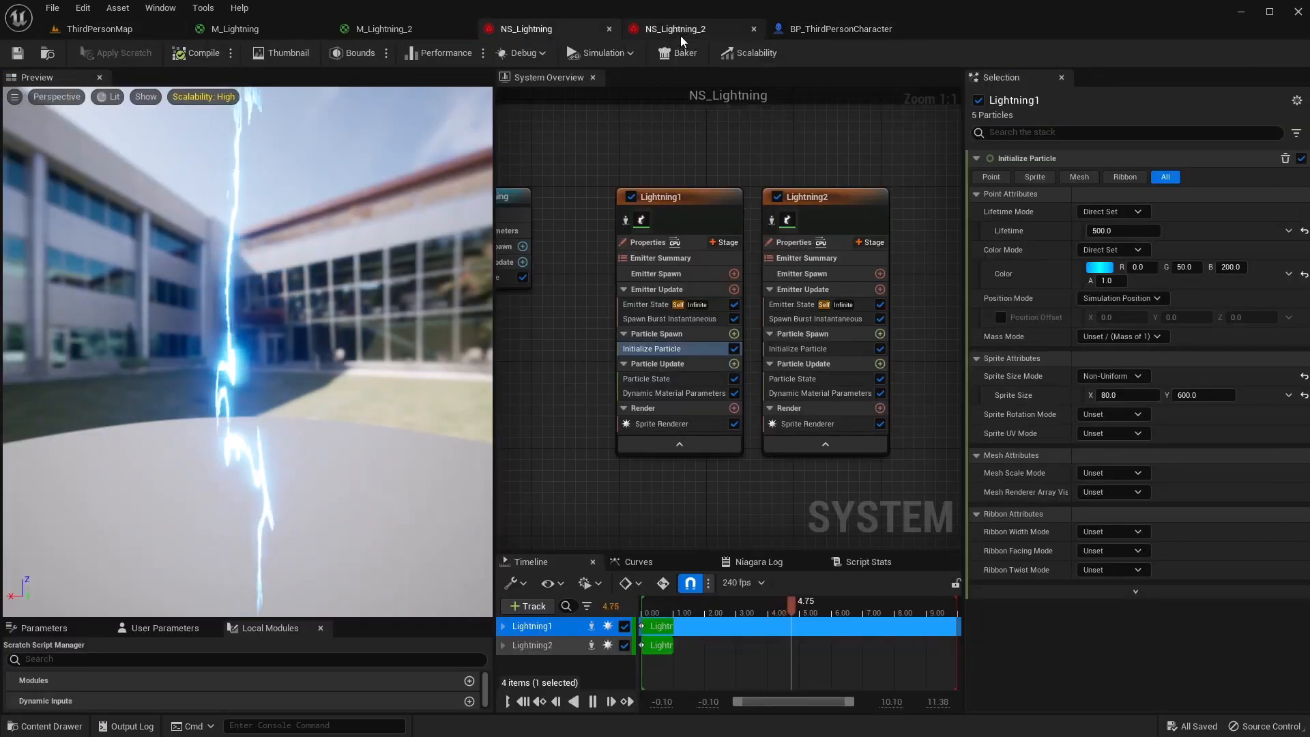
pyautogui.click(677, 30)
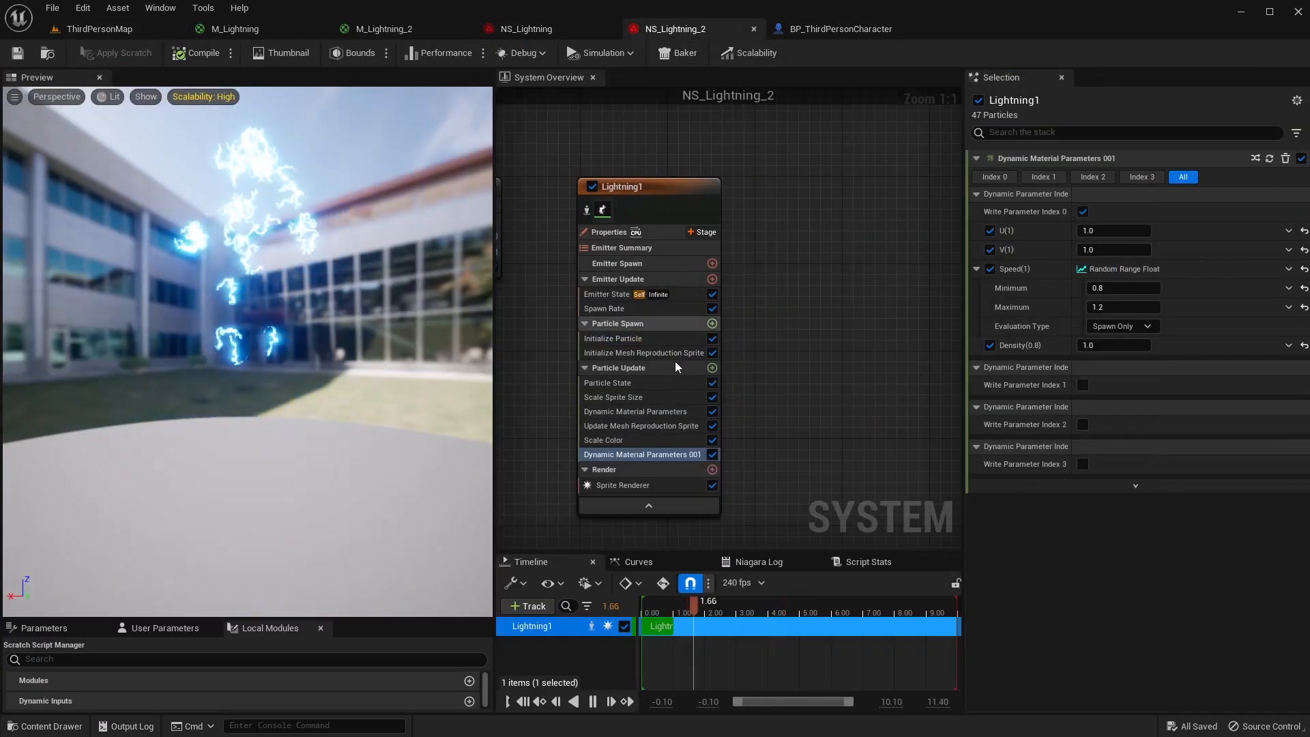
pyautogui.click(621, 425)
pyautogui.click(624, 351)
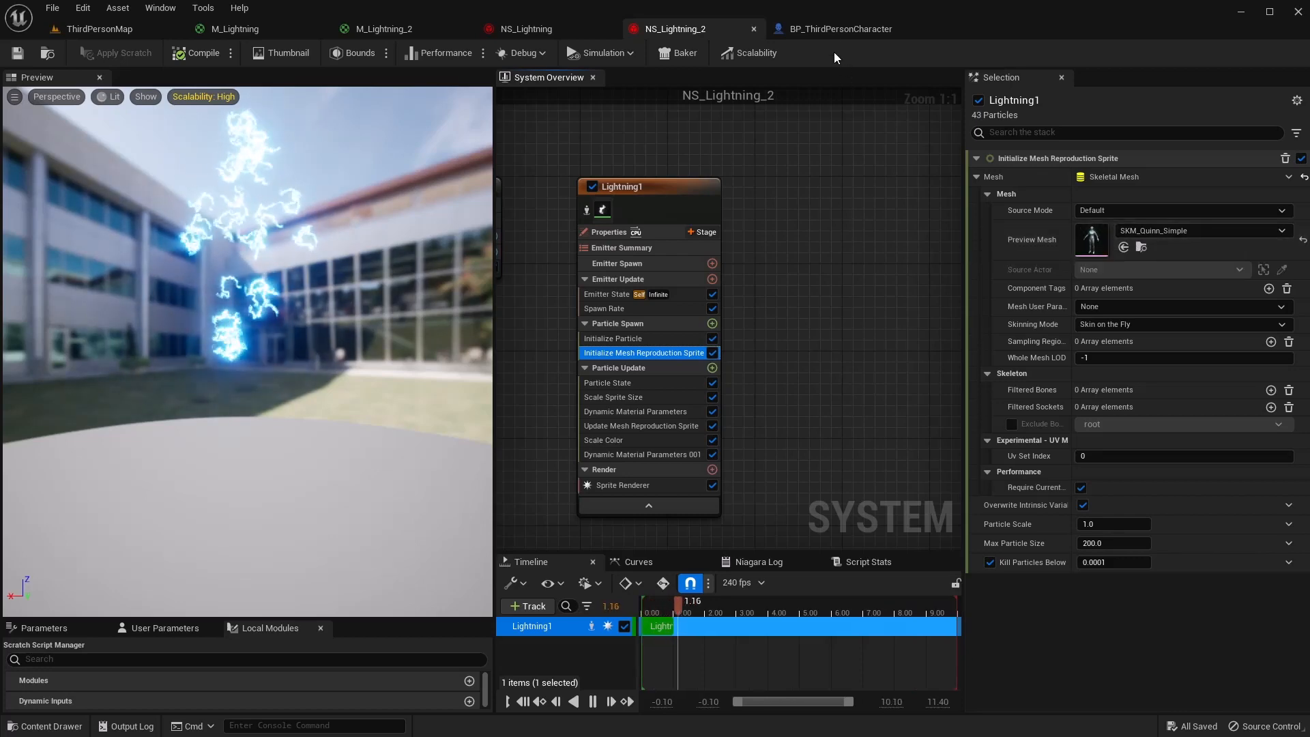
# Add a Niagara Particle System component to BP_ThirdPersonCharacter, assign NS_Lightning_2 as its system asset, and compile the blueprint
pyautogui.click(861, 29)
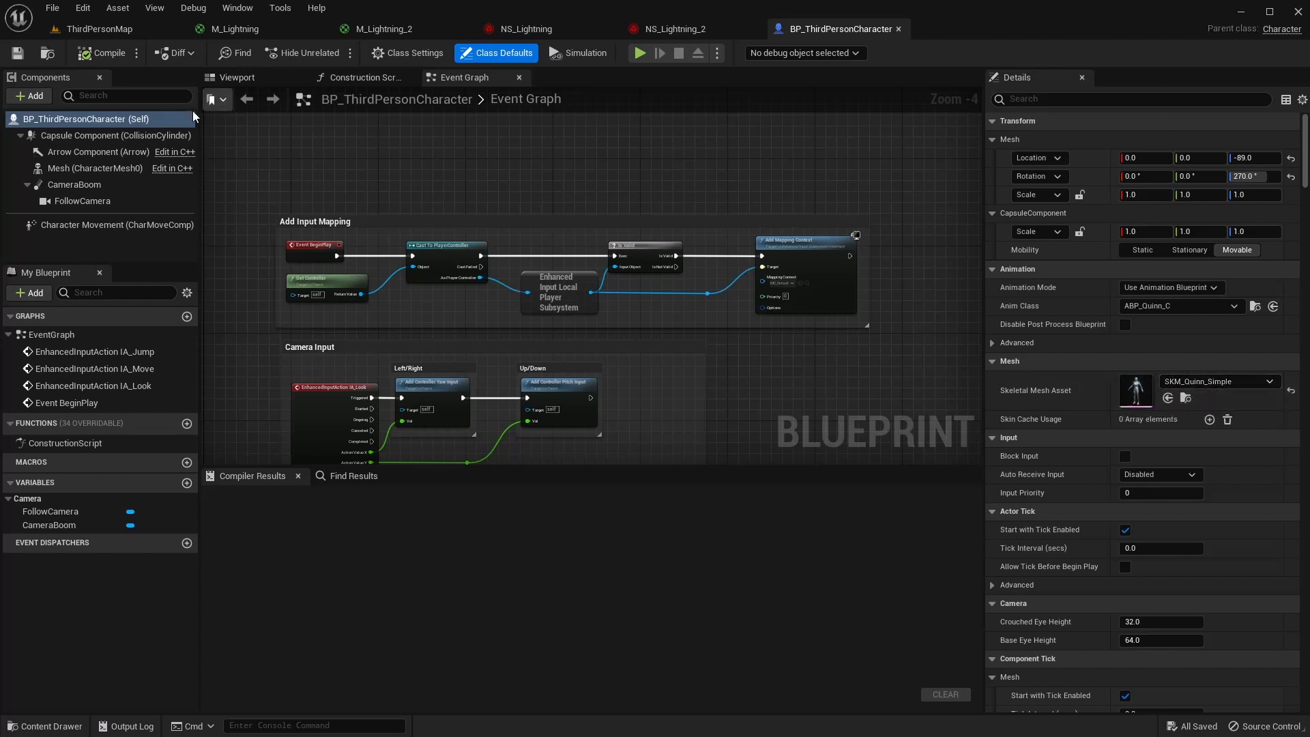
pyautogui.click(32, 97)
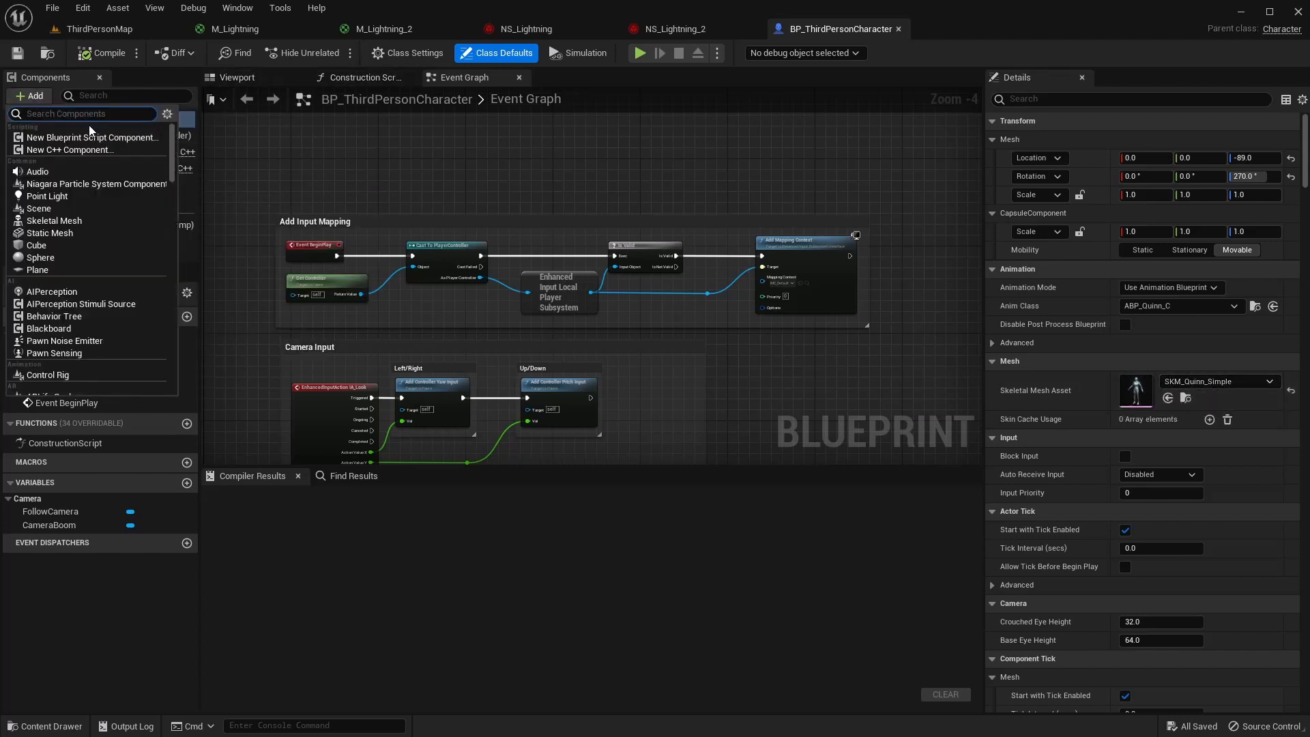
pyautogui.click(69, 184)
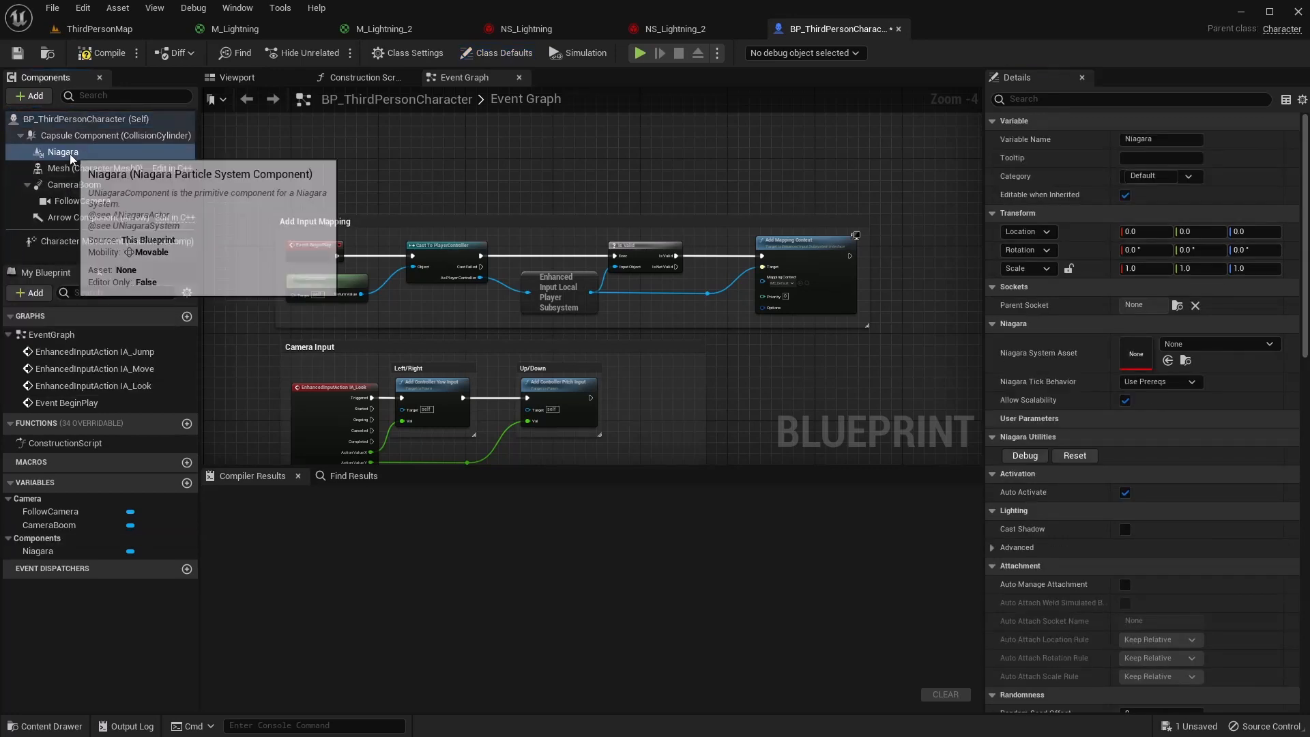
pyautogui.click(1215, 344)
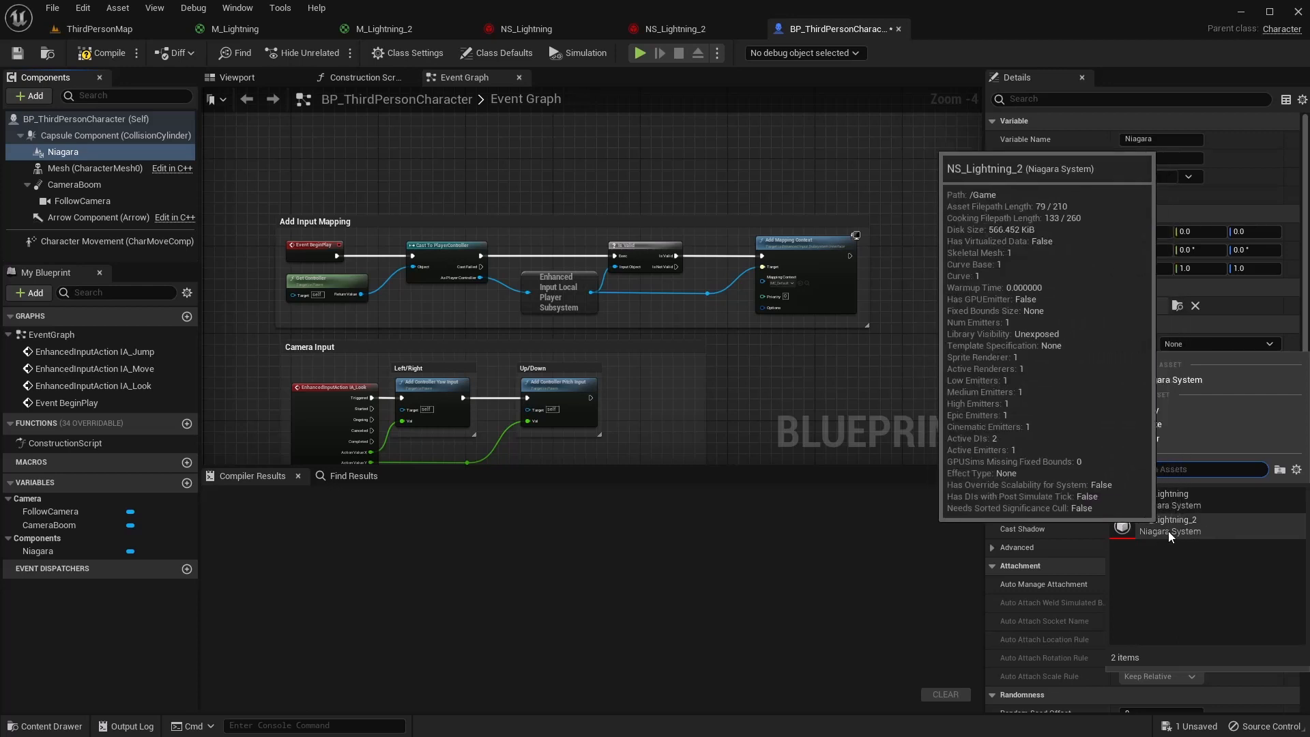
pyautogui.click(1188, 530)
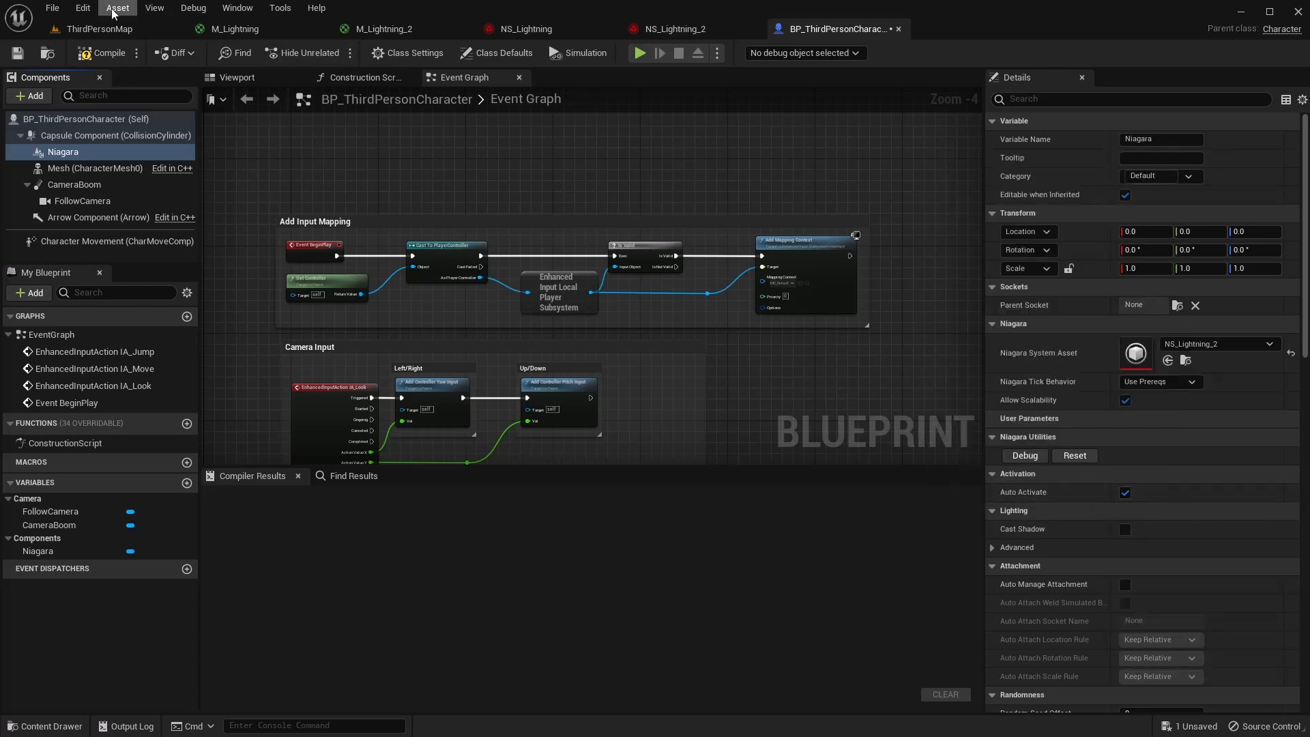
pyautogui.click(113, 57)
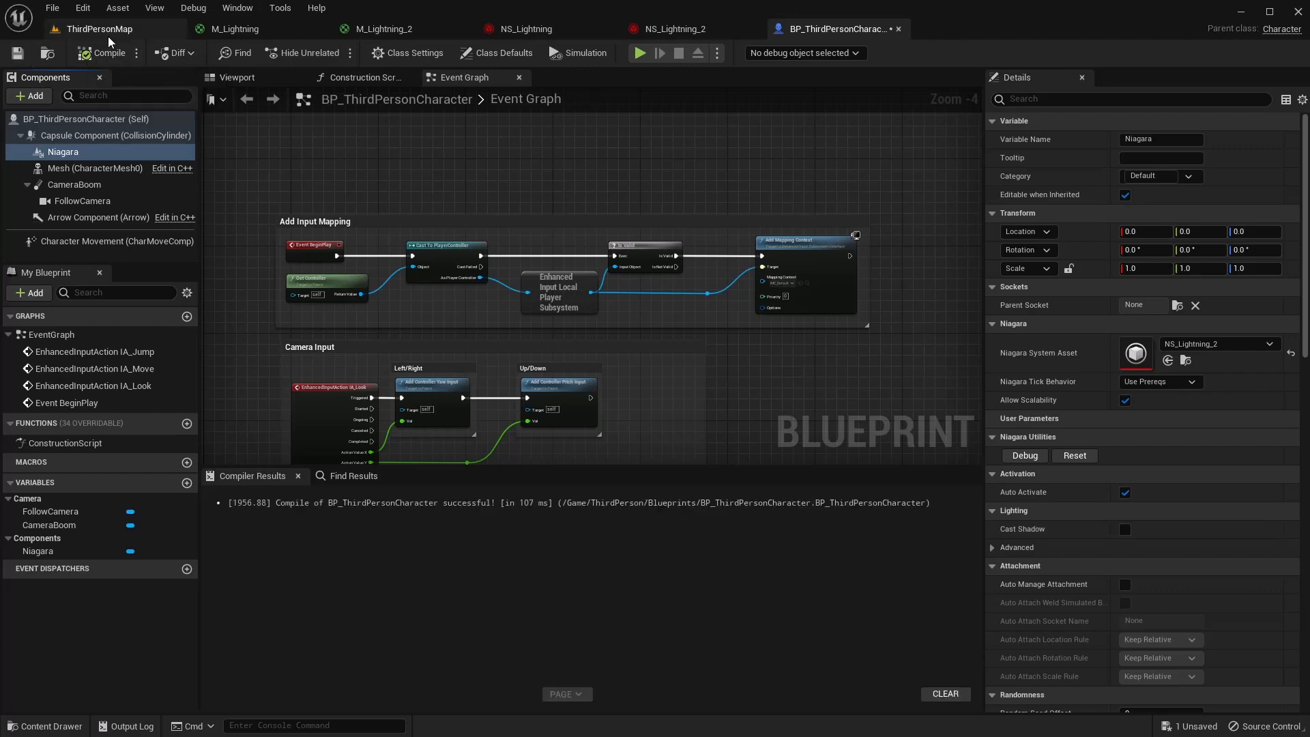
# Examine the lightning on the character in the blueprint viewport and in a separate play preview window
pyautogui.click(264, 82)
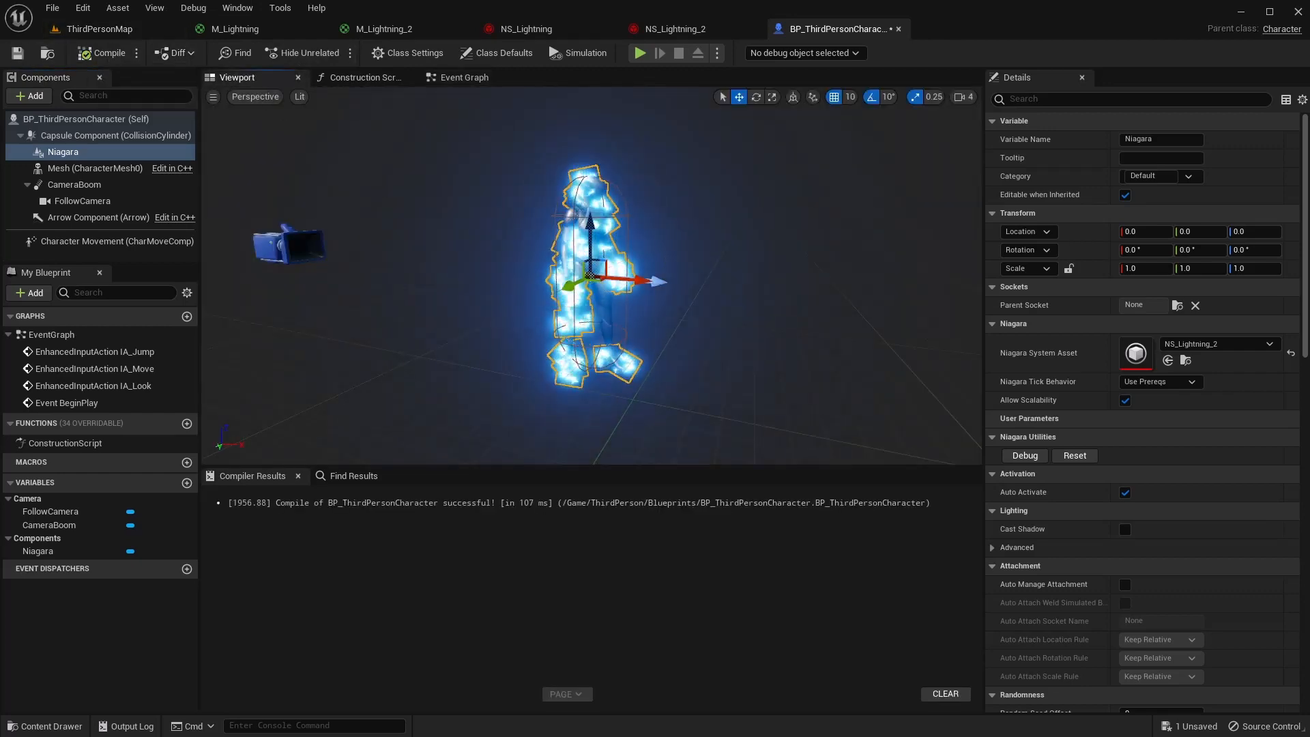
pyautogui.moveTo(579, 193)
pyautogui.mouseDown(button='right')
pyautogui.moveTo(478, 193)
pyautogui.moveTo(578, 193)
pyautogui.mouseUp(button='right')
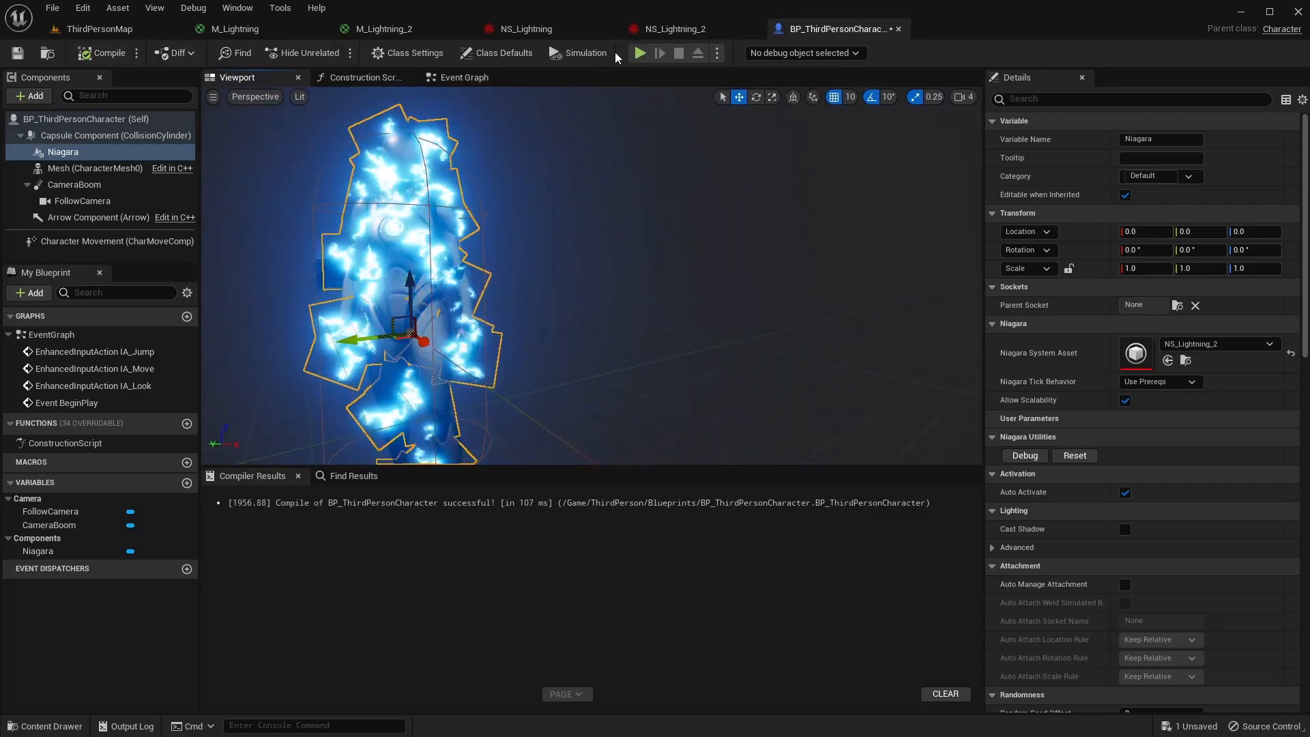
pyautogui.click(717, 53)
pyautogui.click(785, 121)
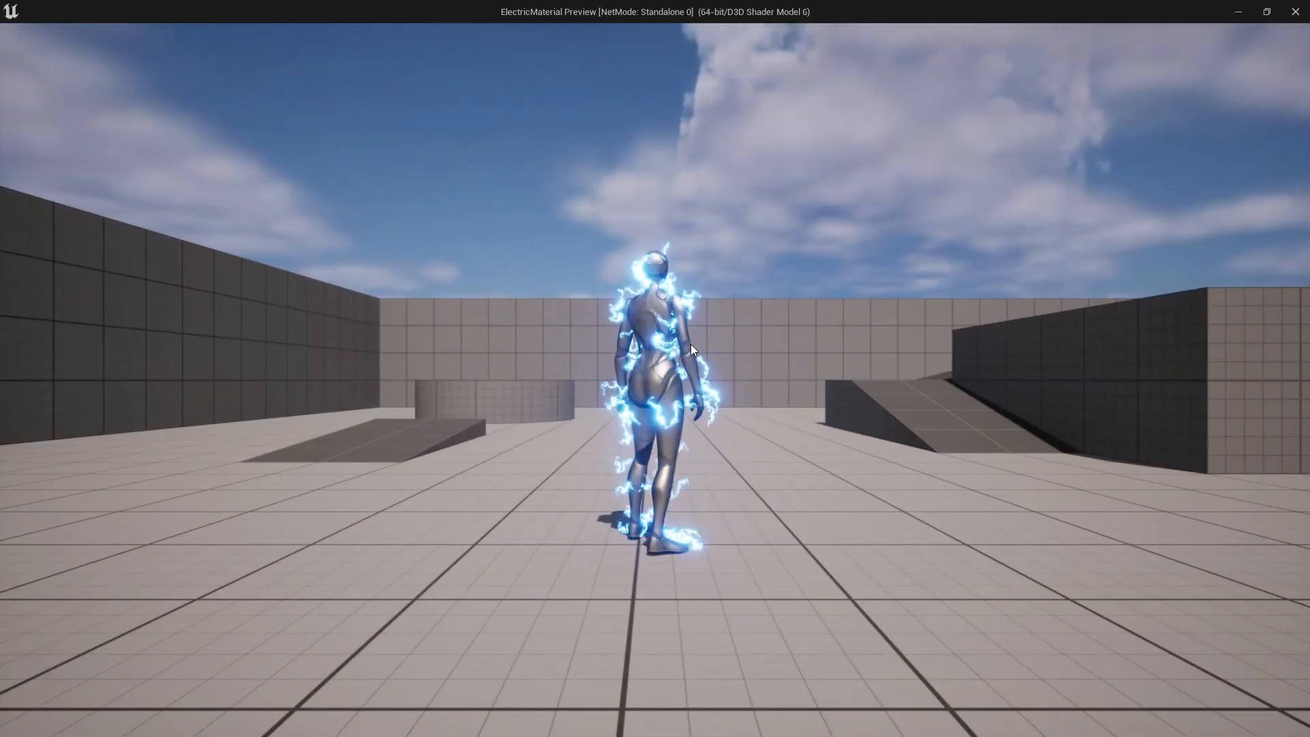
pyautogui.click(690, 343)
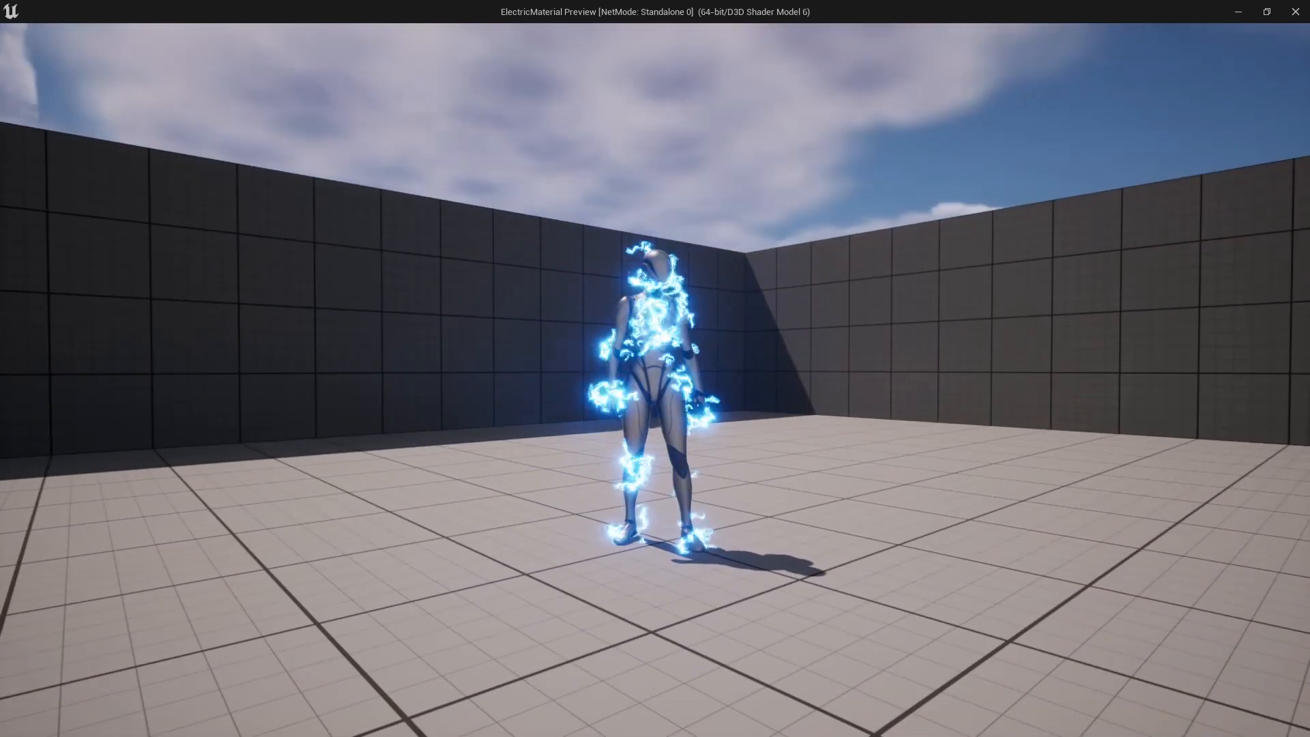
pyautogui.press('Escape')
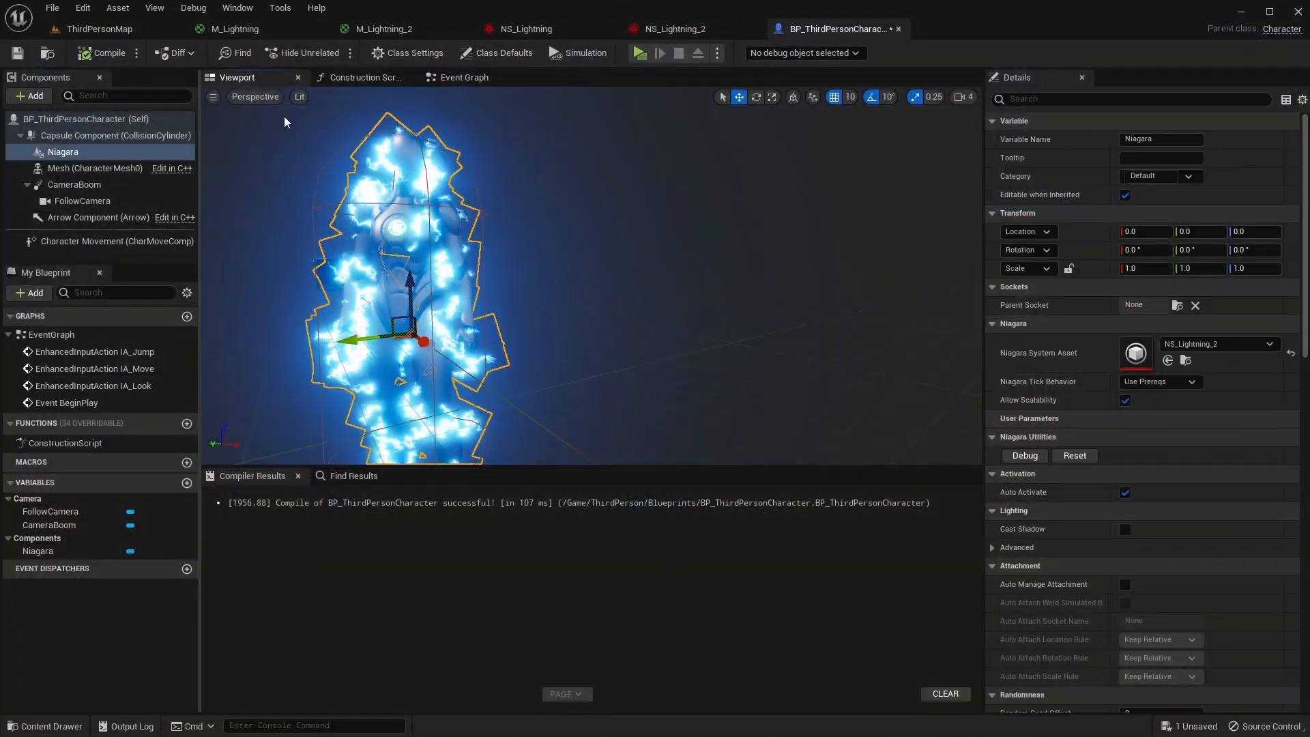
# Set the SpawnRate of the Lightning1 emitter in NS_Lightning_2 to 250
pyautogui.click(706, 32)
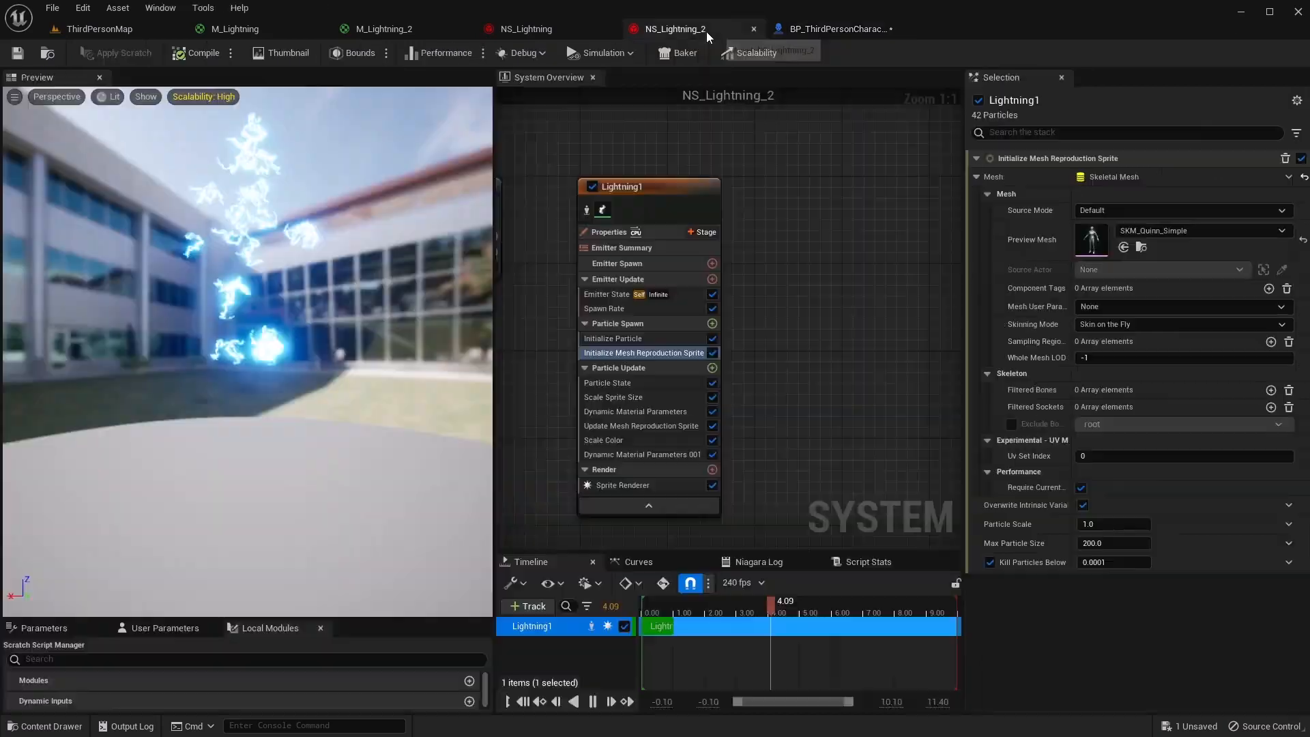
pyautogui.click(604, 309)
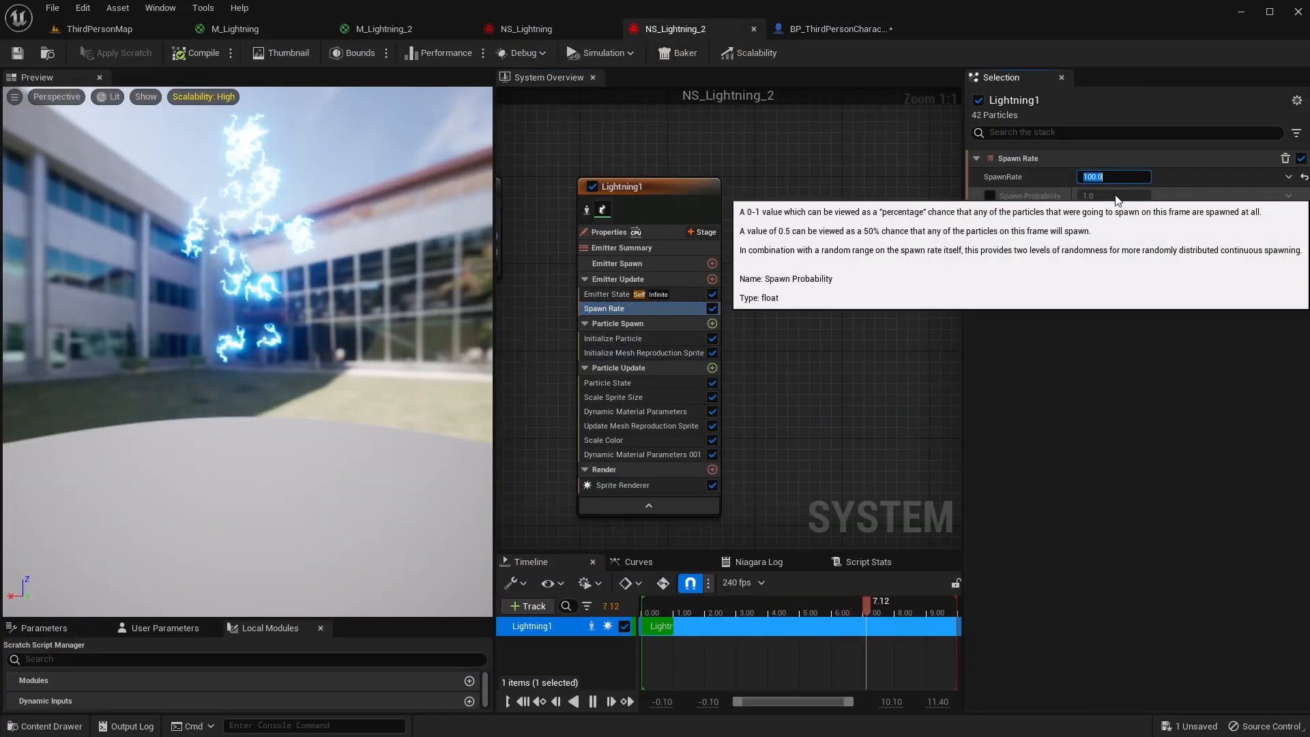
pyautogui.write('250')
pyautogui.press('Return')
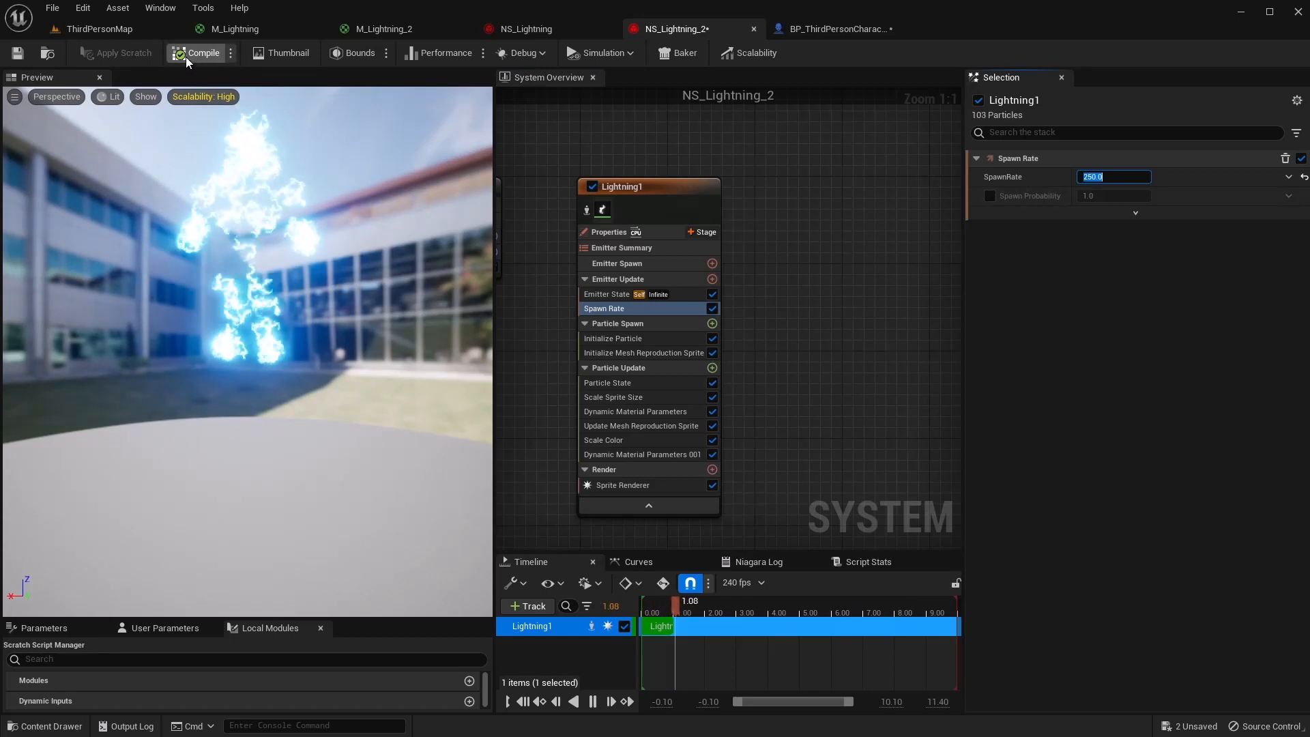
# Play-test ThirdPersonMap and run the character around to examine how dense the lightning looks in motion
pyautogui.click(89, 29)
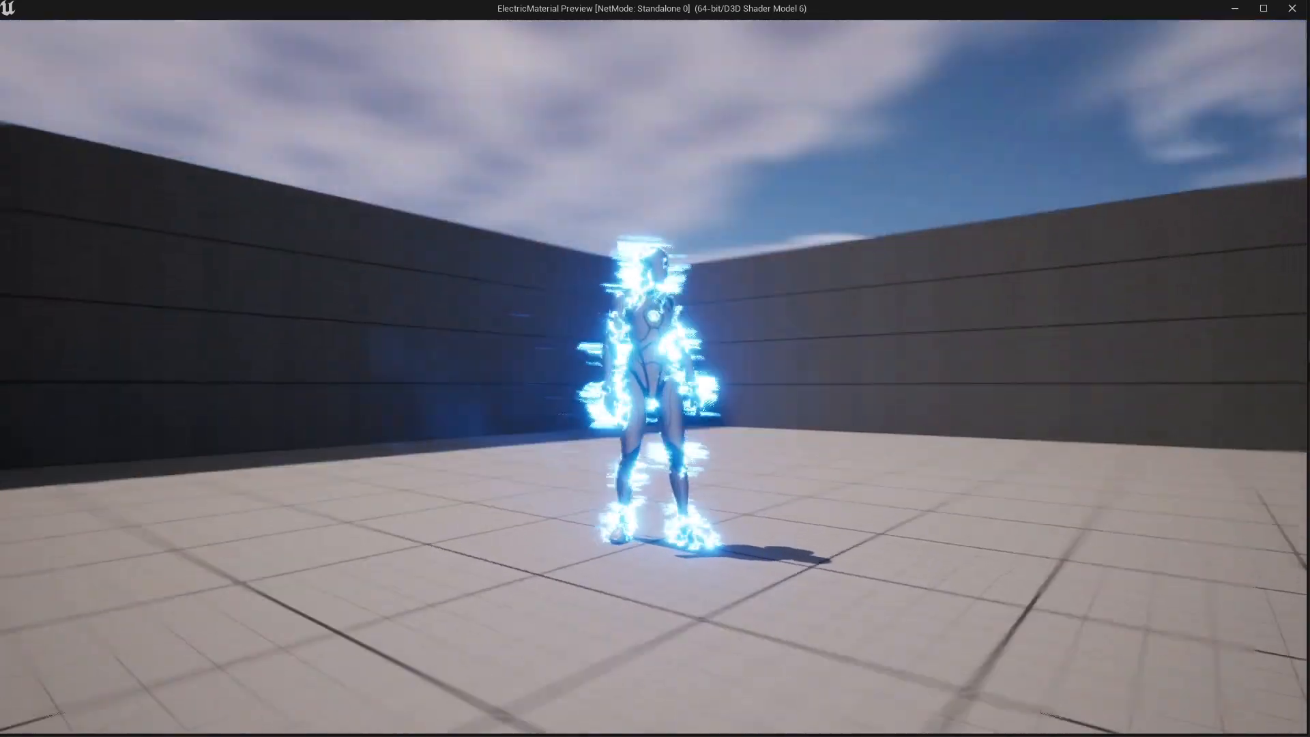
pyautogui.press('s')
pyautogui.press('s')
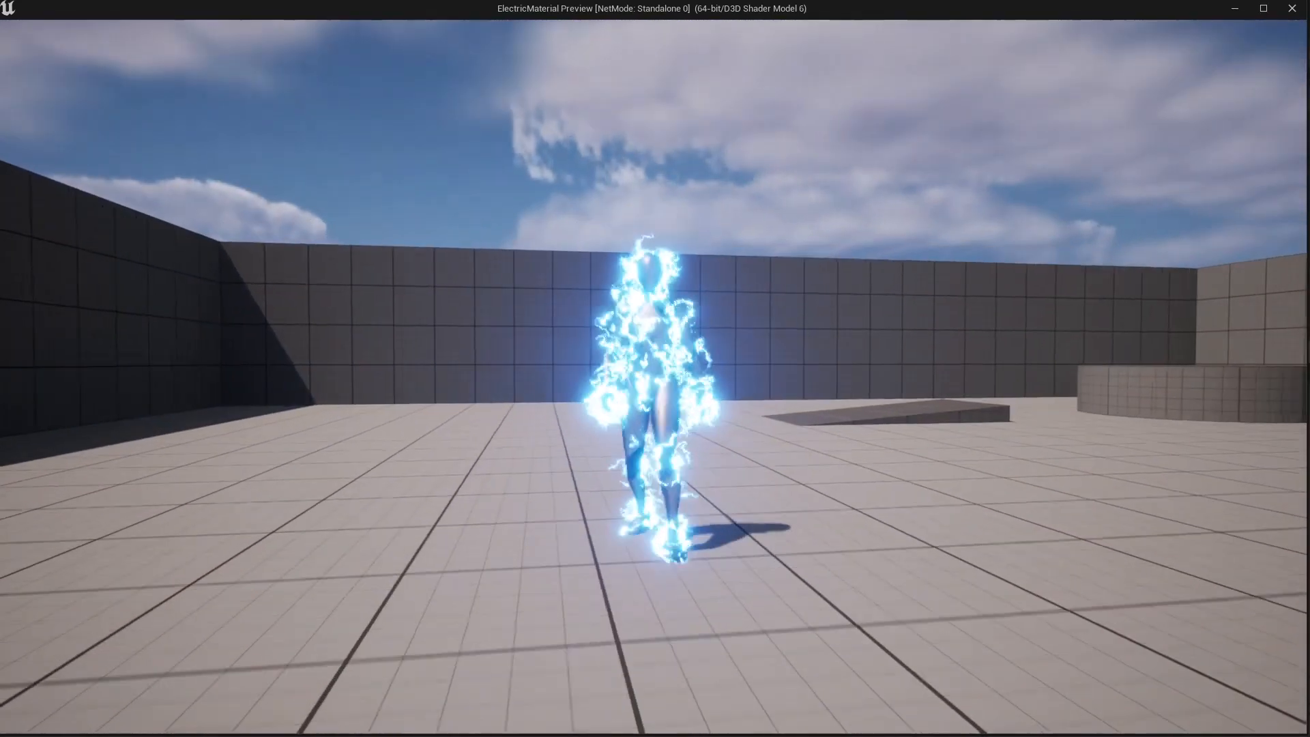
pyautogui.press('s')
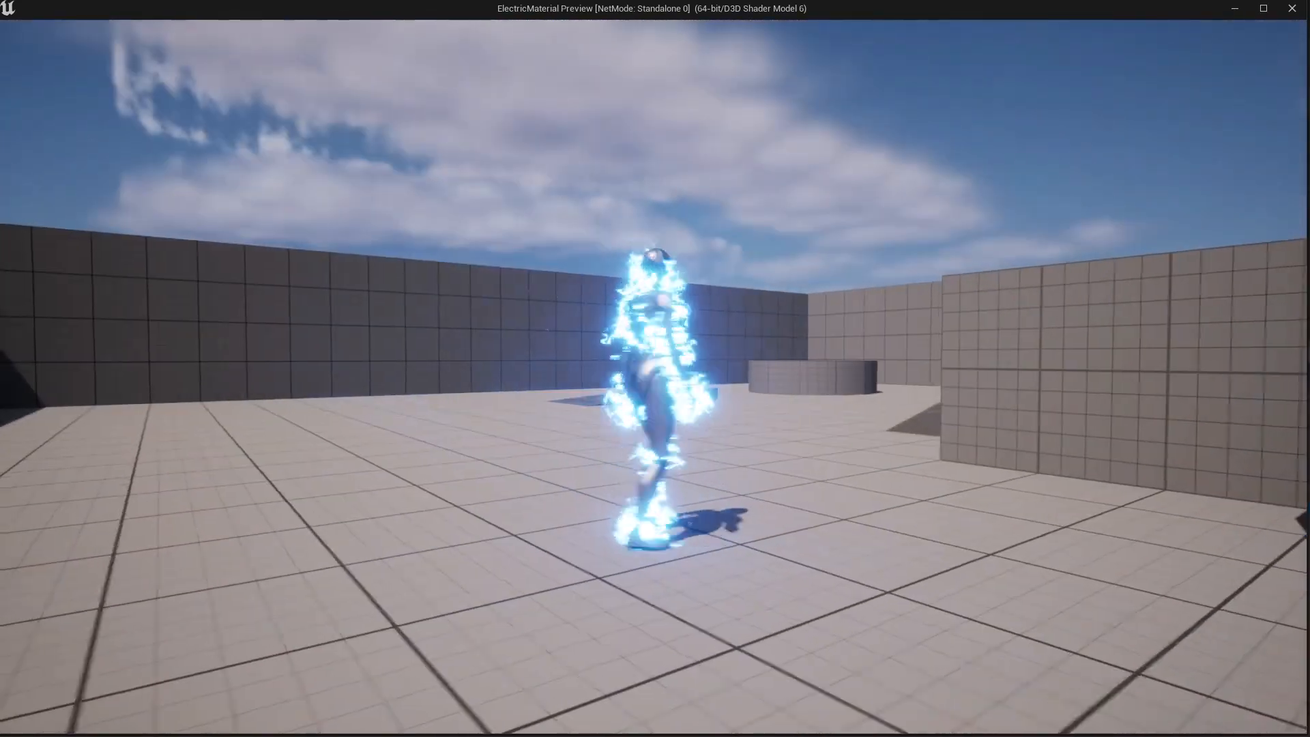
pyautogui.press('a')
pyautogui.press('d')
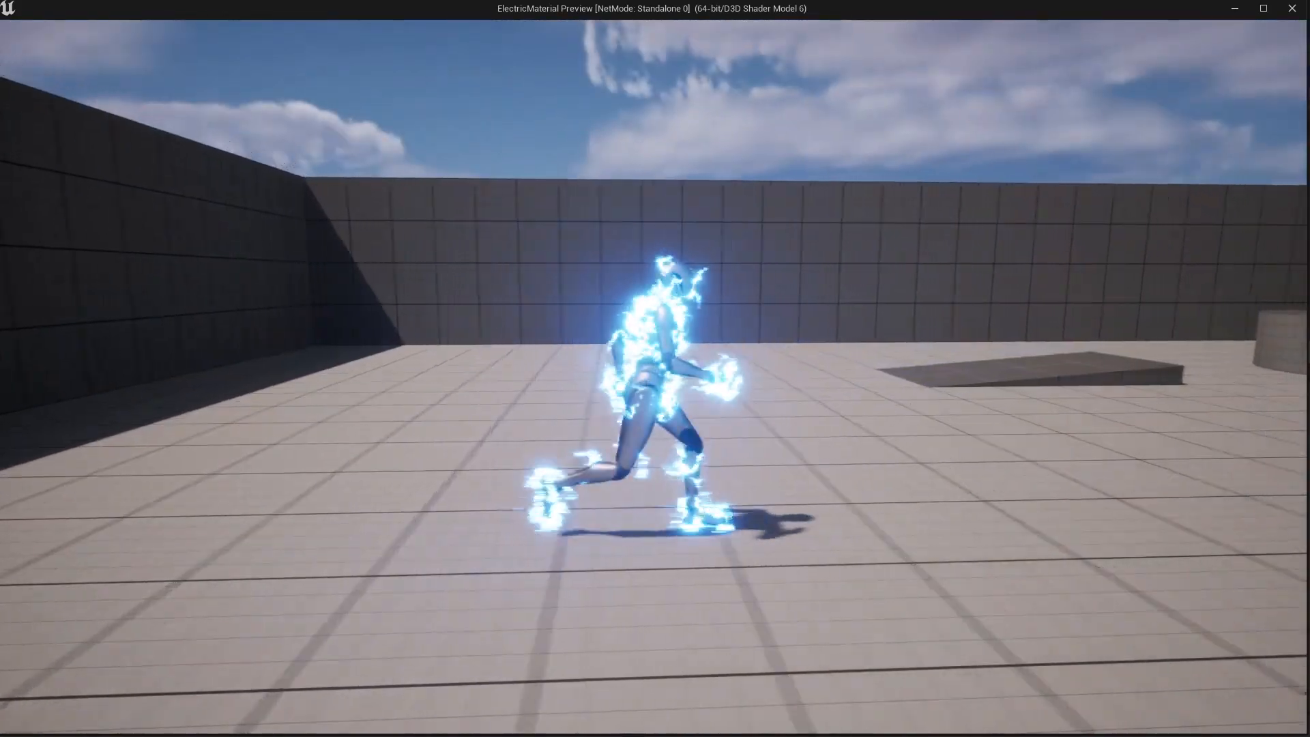
pyautogui.press('Escape')
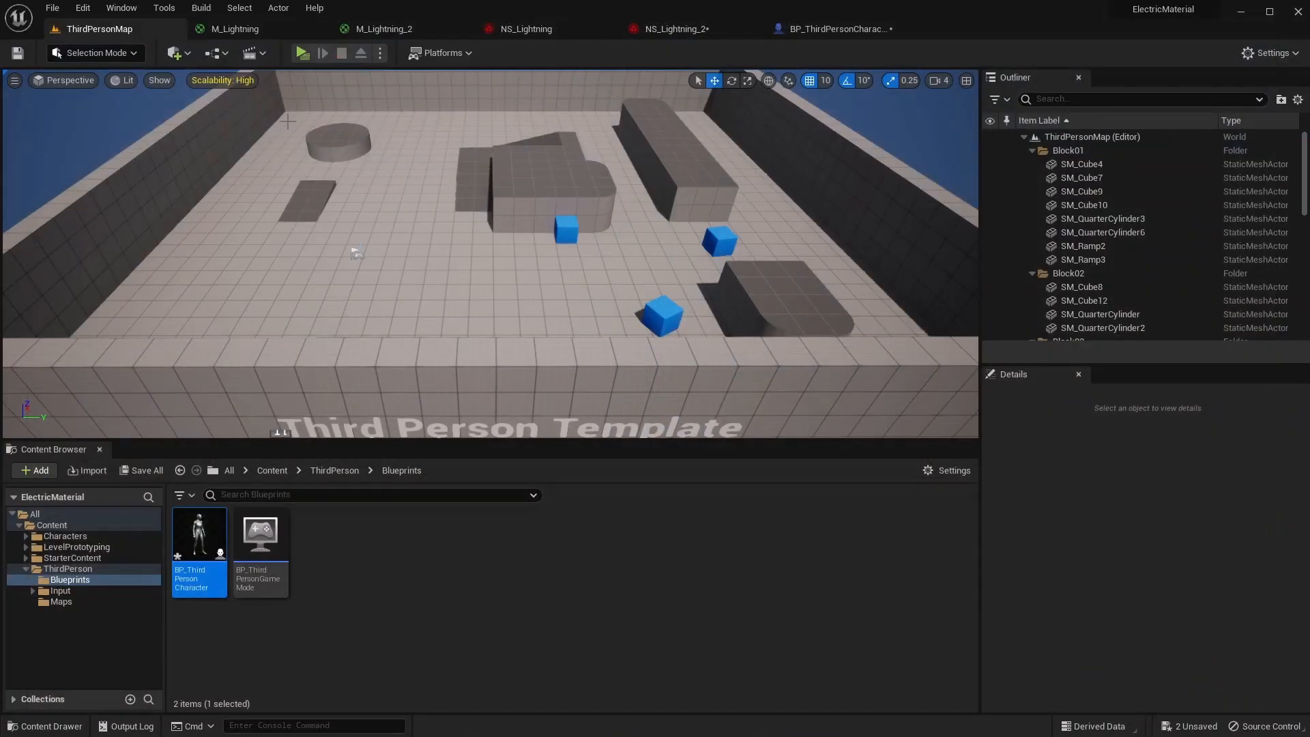
# Set the SpawnRate of Lightning1 in NS_Lightning_2 to 50 and play-test the character in ThirdPersonMap
pyautogui.click(644, 33)
pyautogui.click(1120, 178)
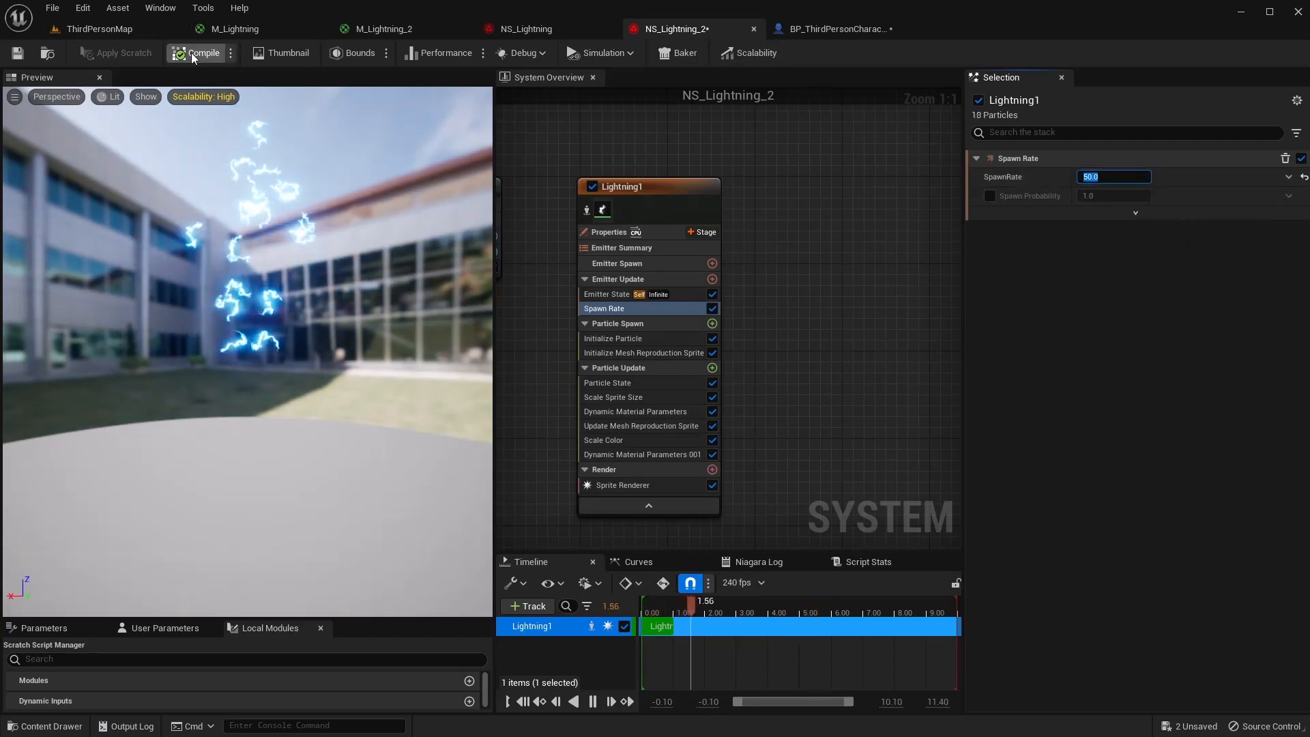
pyautogui.click(133, 29)
pyautogui.click(301, 53)
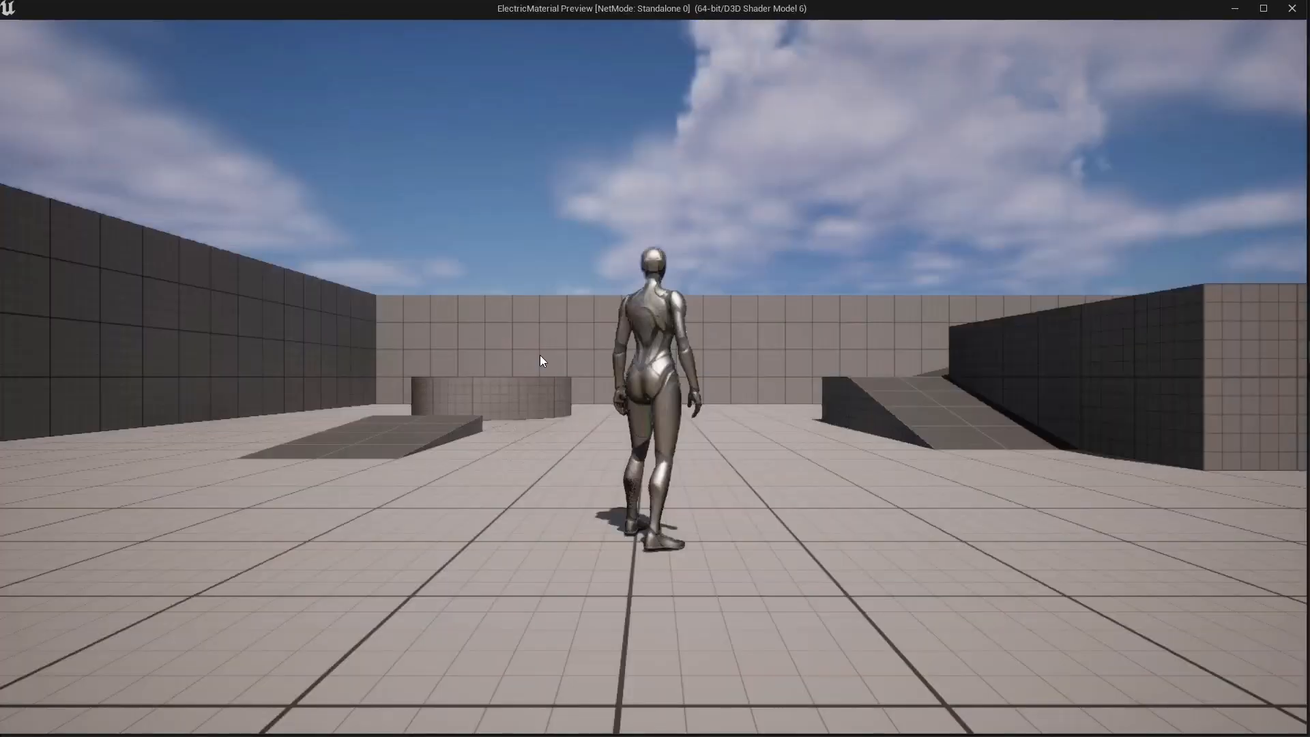
pyautogui.click(540, 356)
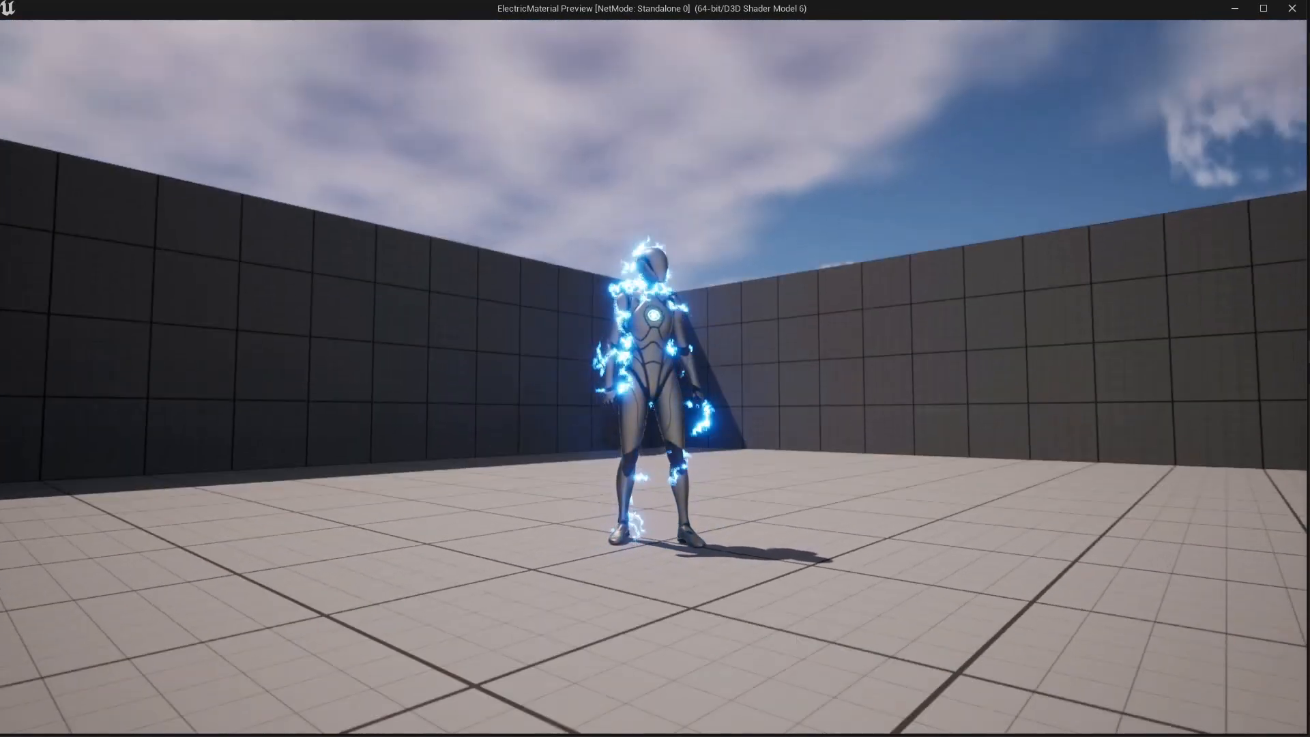
pyautogui.press('Escape')
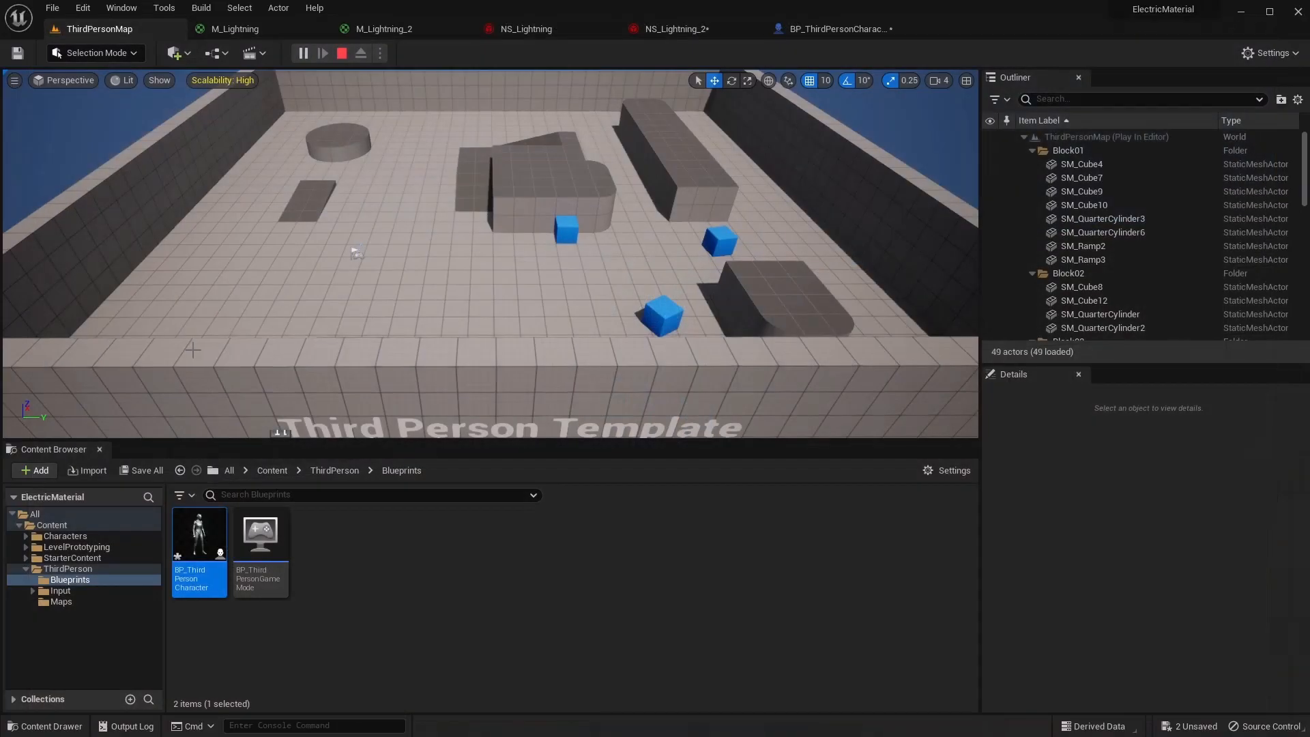
# Place NS_Lightning from the Content folder on the open floor of ThirdPersonMap and raise it to a Z location of 360
pyautogui.click(272, 470)
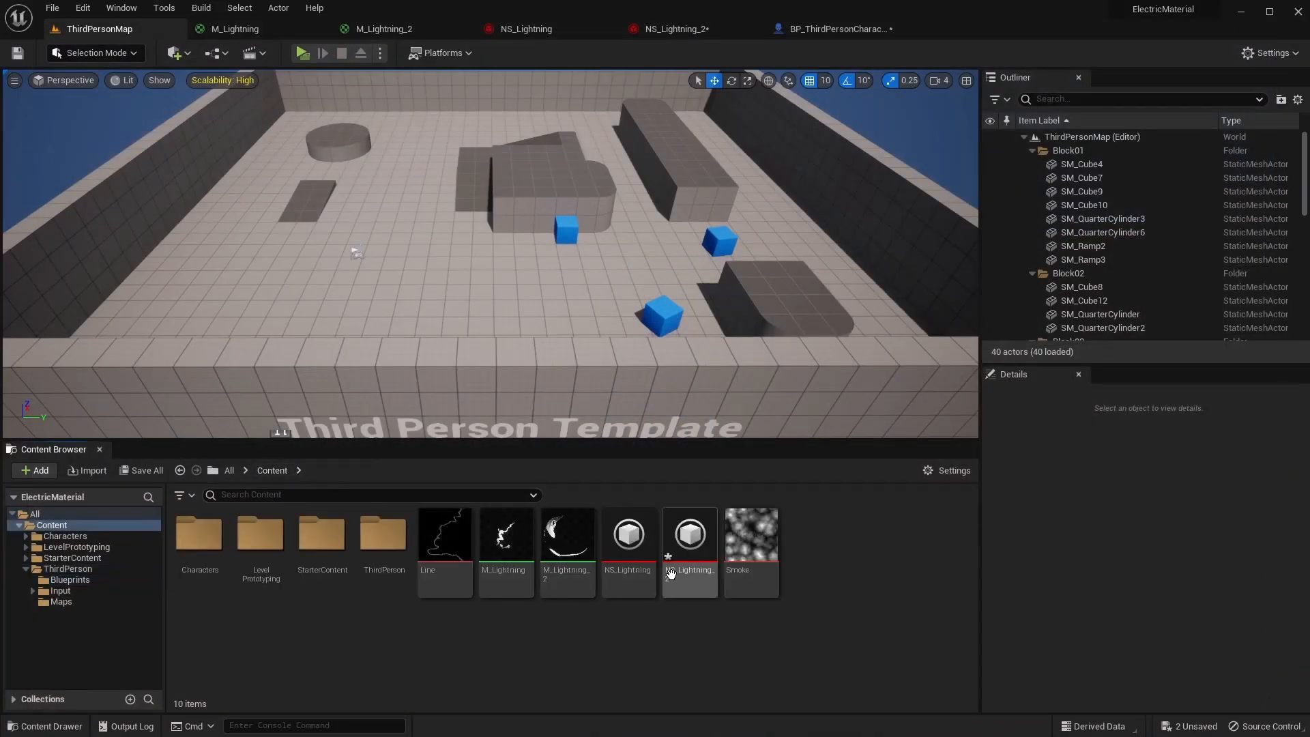
pyautogui.click(629, 538)
pyautogui.moveTo(628, 539); pyautogui.dragTo(399, 256)
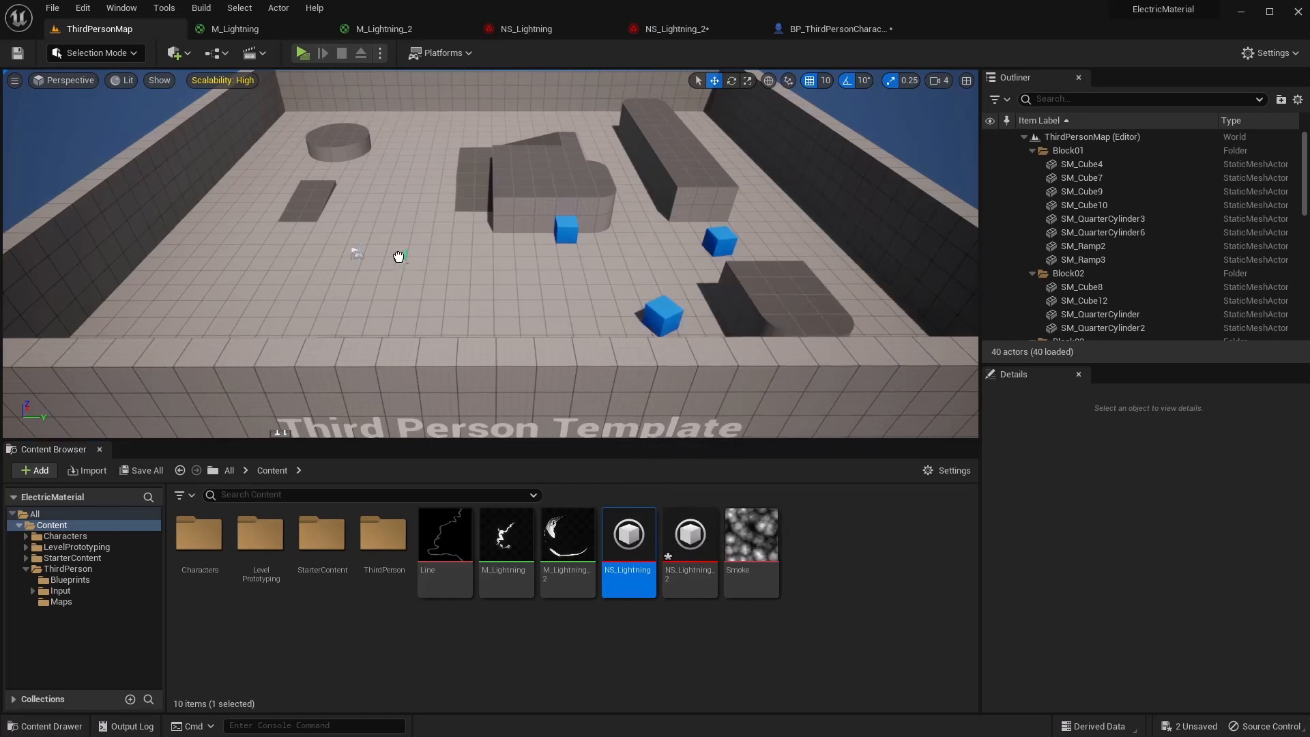
pyautogui.moveTo(390, 204); pyautogui.dragTo(390, 204)
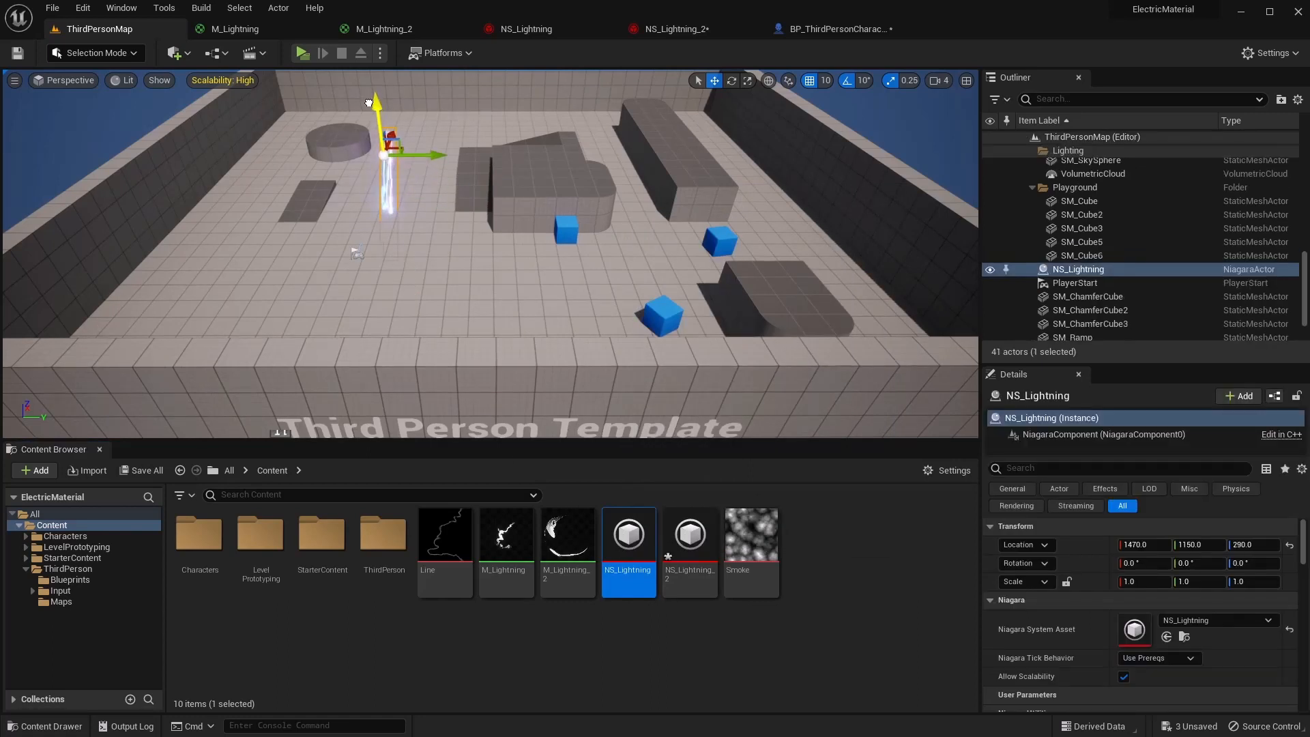
# Play-test the level to examine the placed lightning bolt alongside the electrified character
pyautogui.click(301, 53)
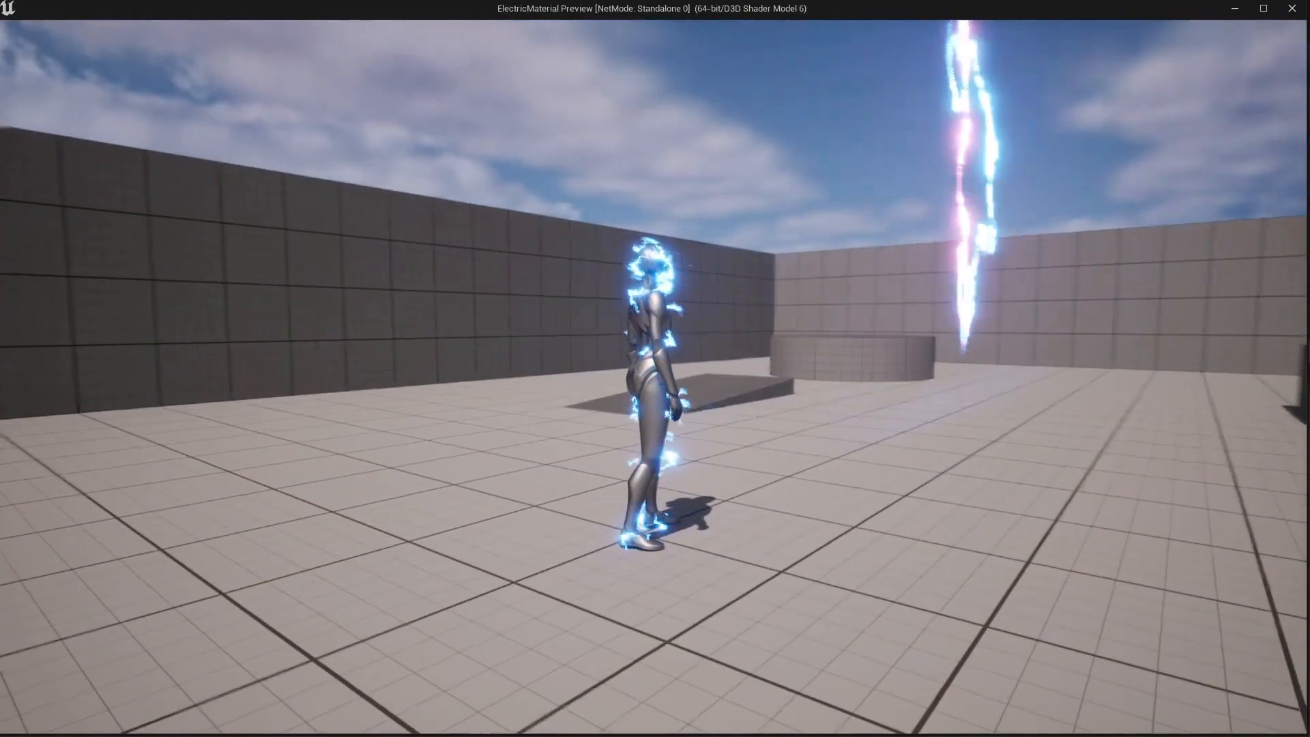
pyautogui.press('a')
pyautogui.press('d')
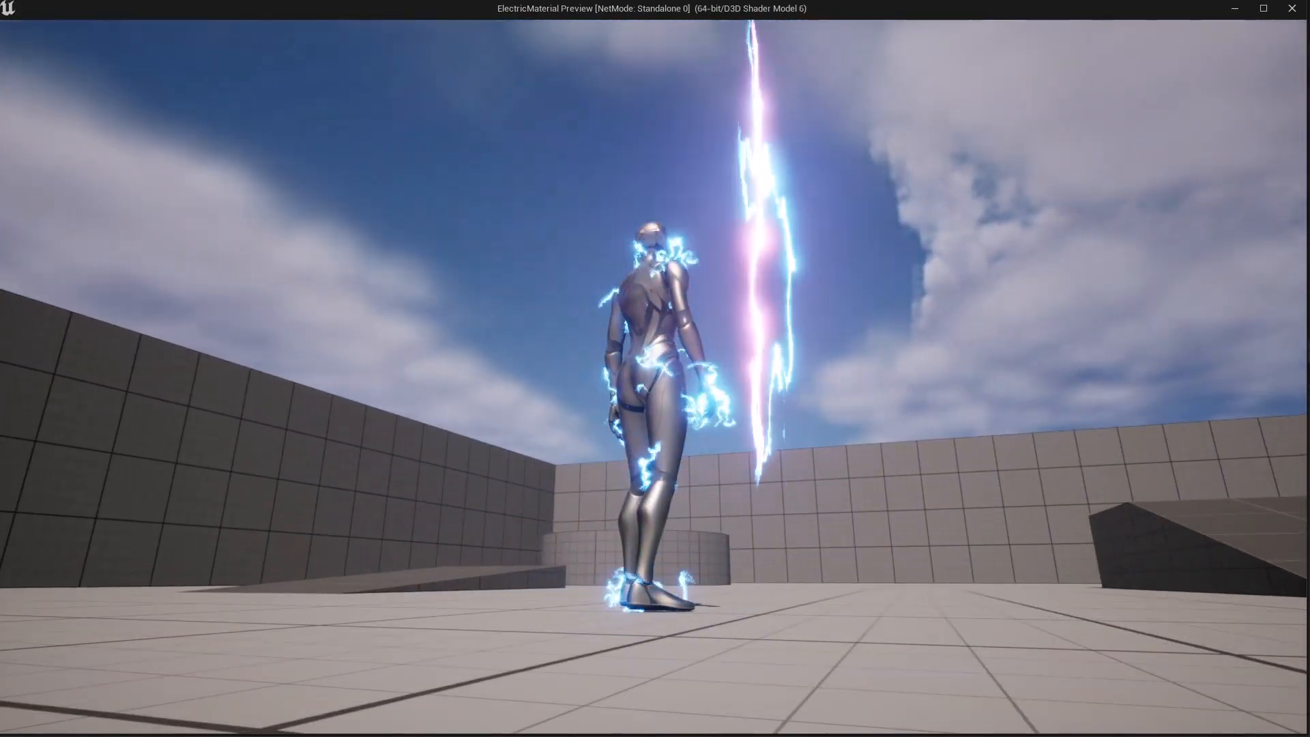
pyautogui.press('Escape')
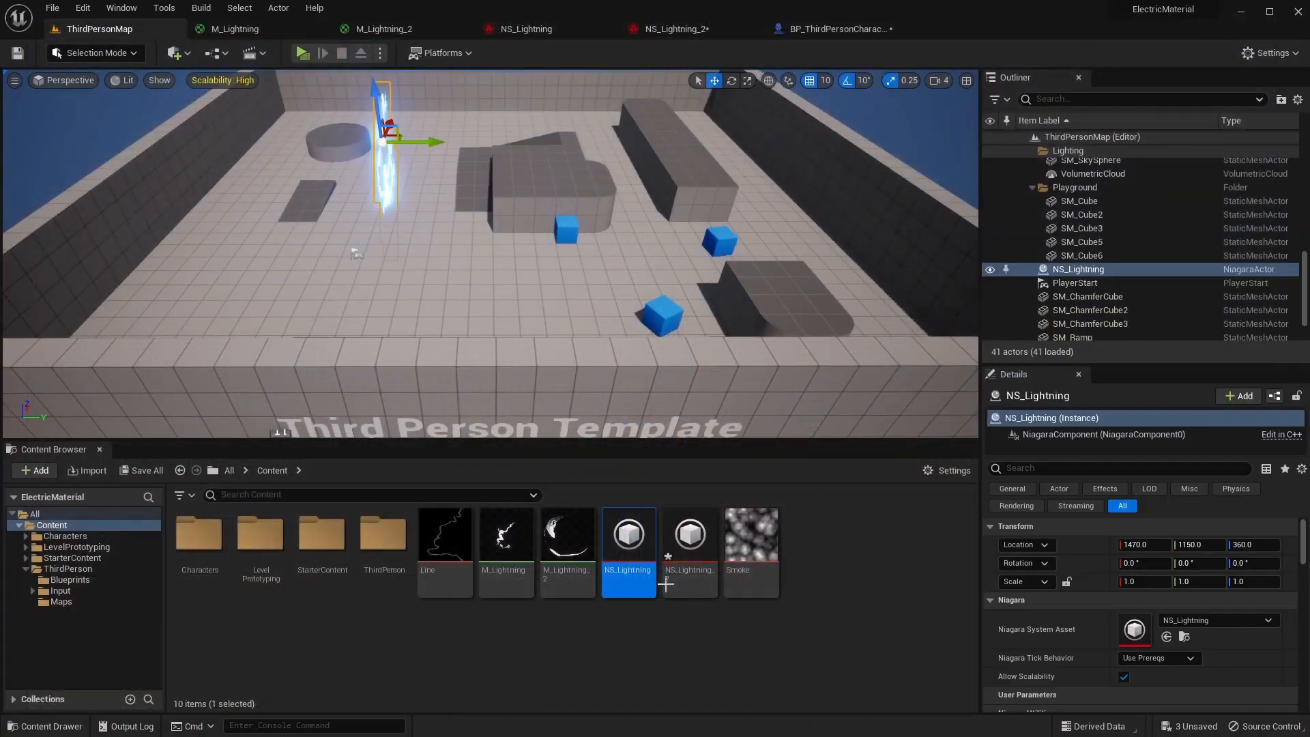
# Duplicate NS_Lightning_2 in the Content folder and open the copy
pyautogui.click(691, 550)
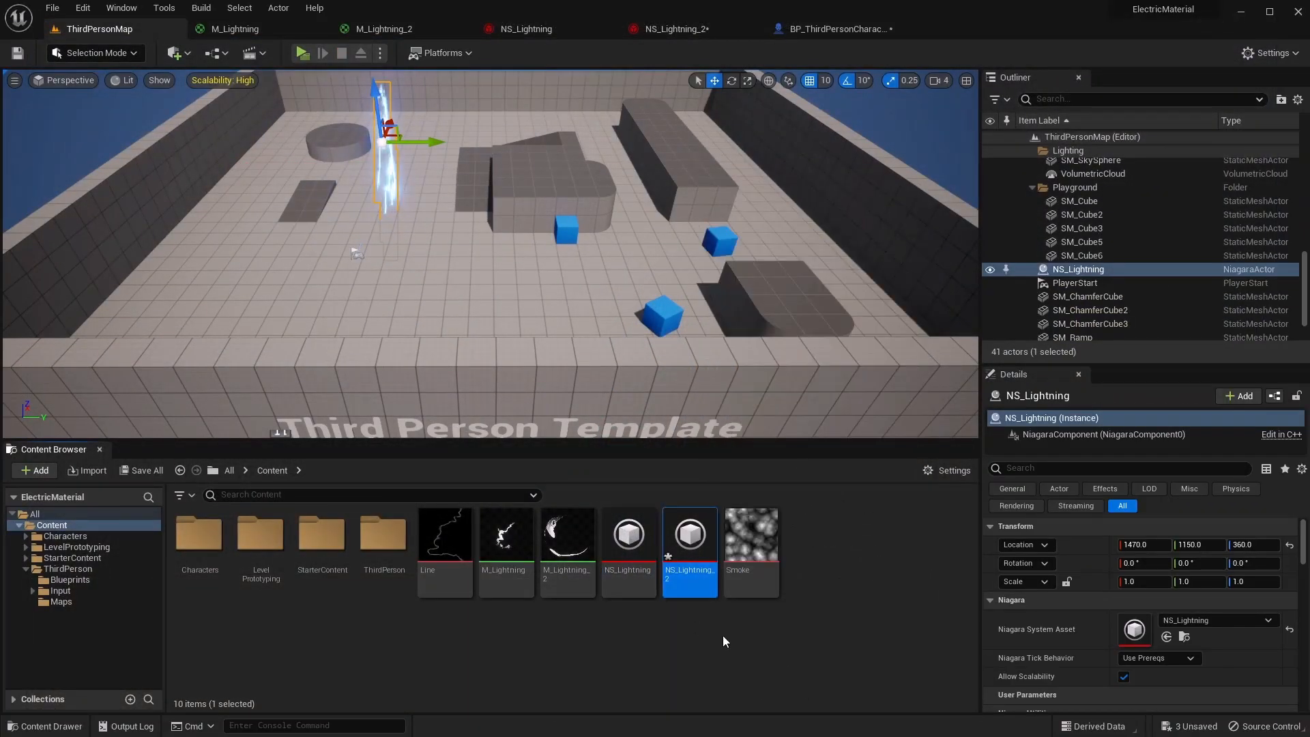
pyautogui.hotkey('ctrl', 'v')
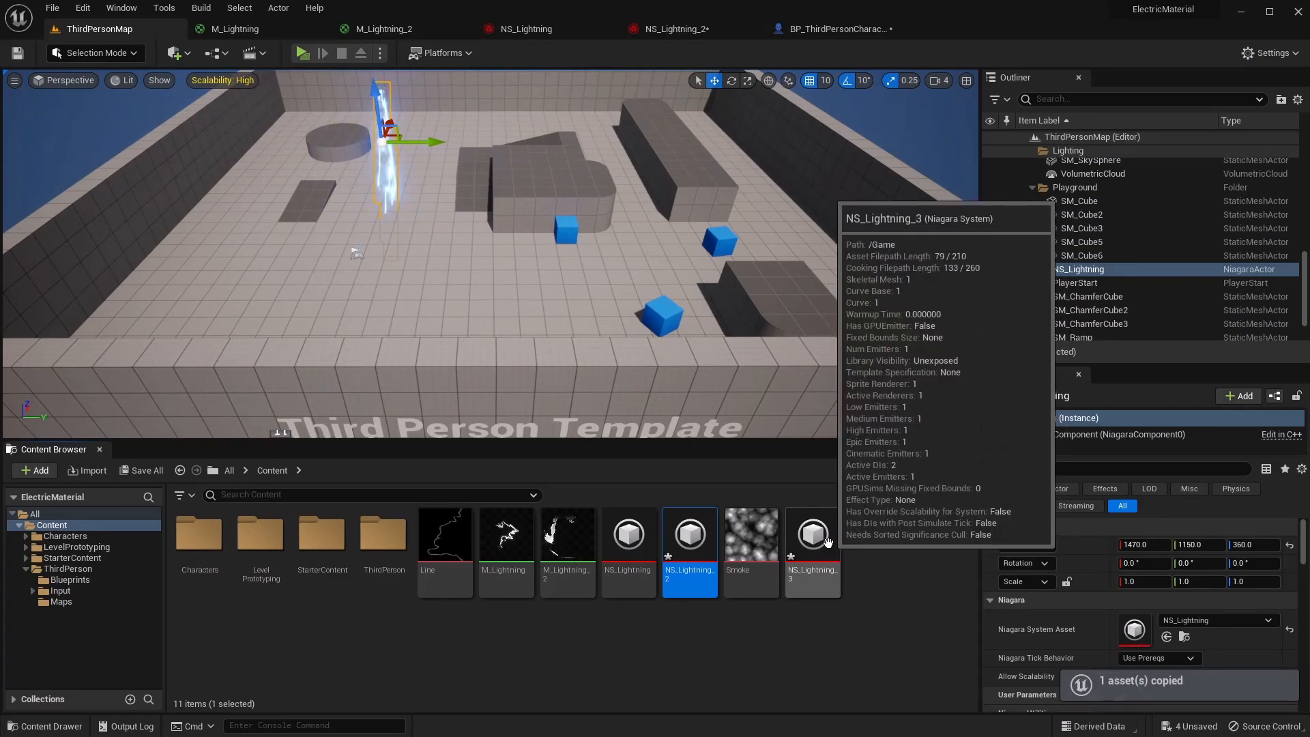
pyautogui.doubleClick(826, 544)
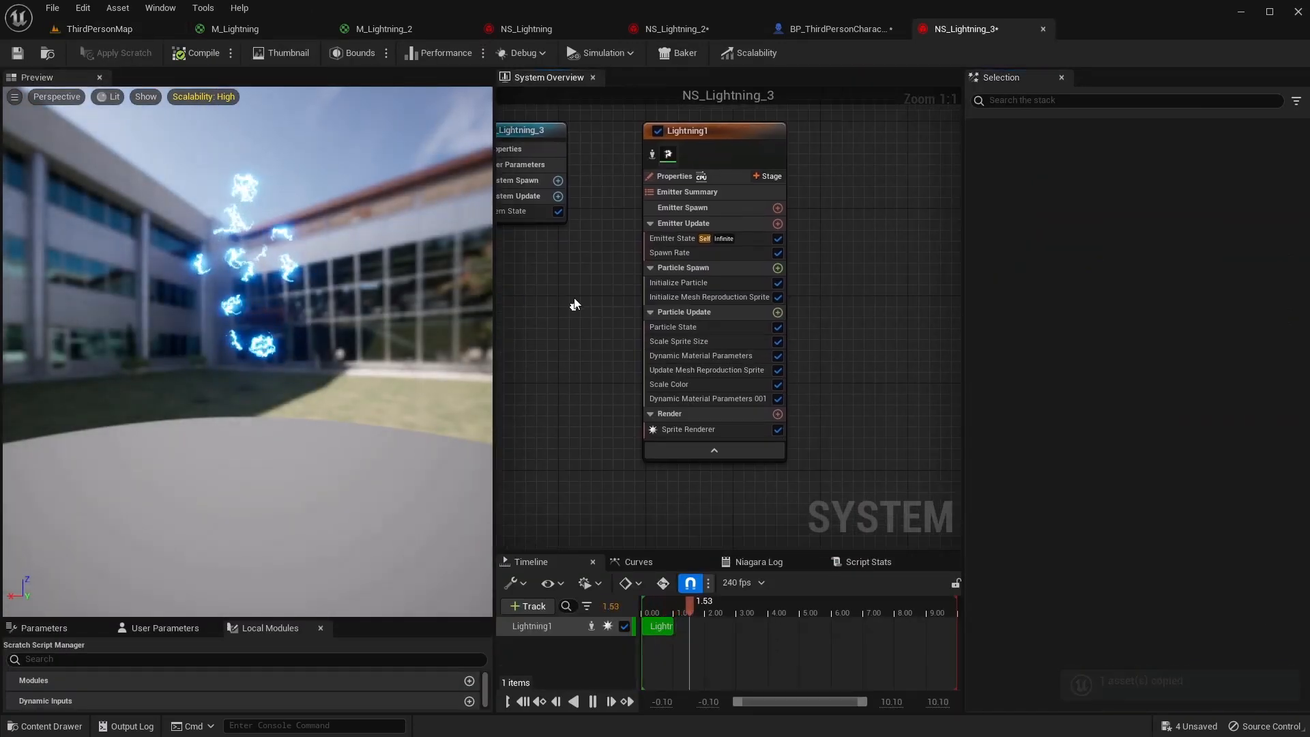
# Disable the Initialize Mesh Reproduction Sprite and Update Mesh Reproduction Sprite modules in the Lightning1 emitter of NS_Lightning_3
pyautogui.click(777, 297)
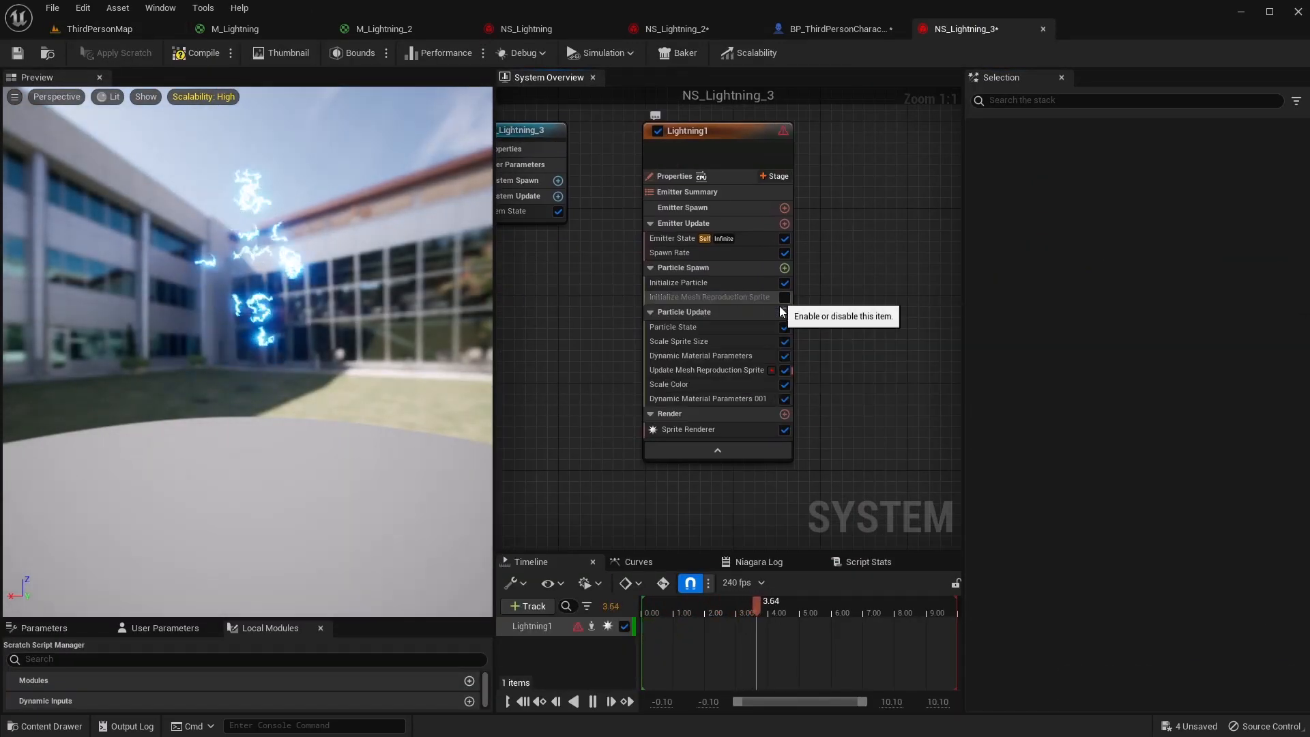
pyautogui.click(785, 371)
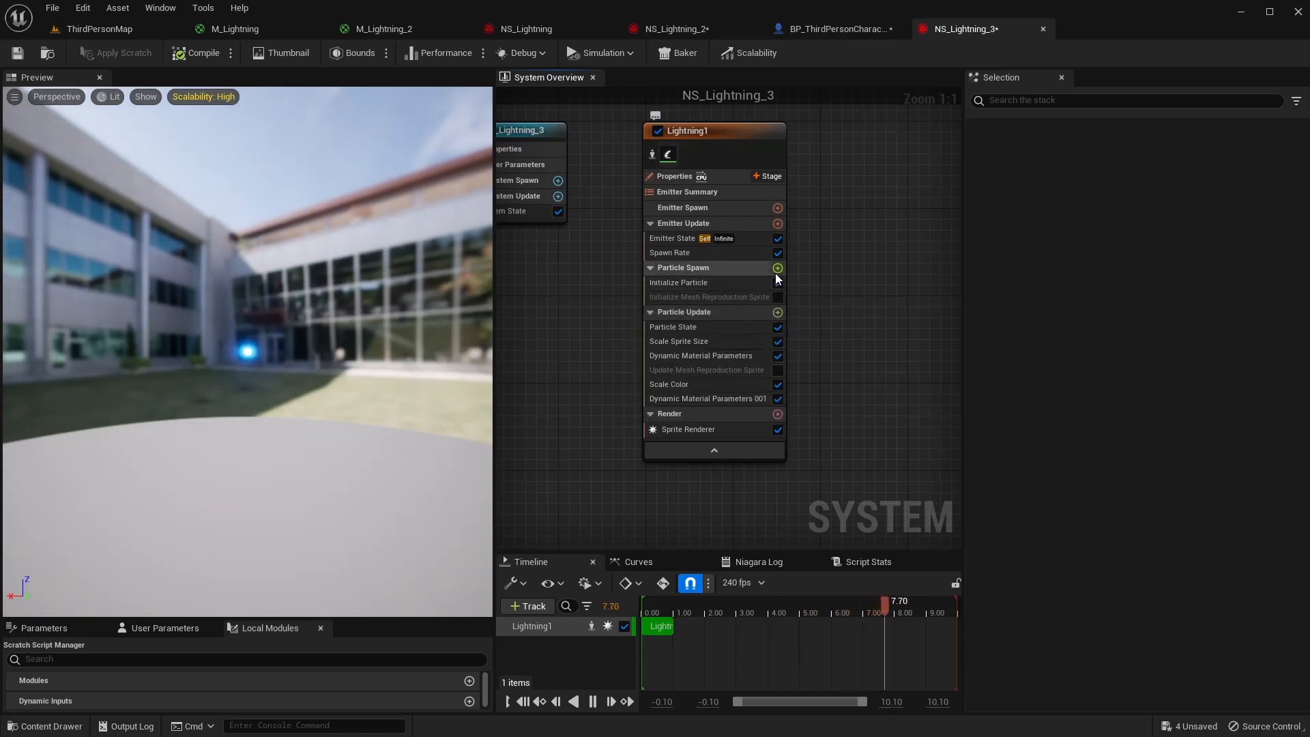
pyautogui.click(778, 268)
pyautogui.write('stati')
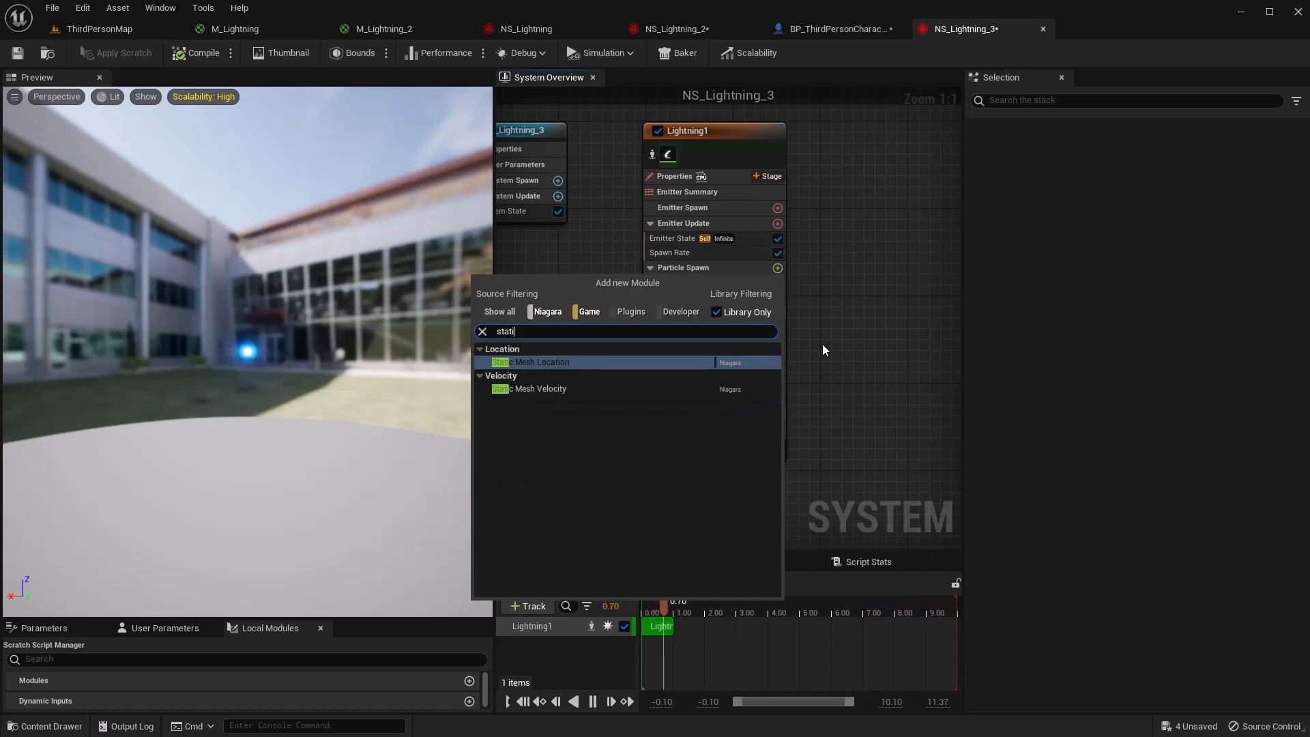
pyautogui.click(622, 389)
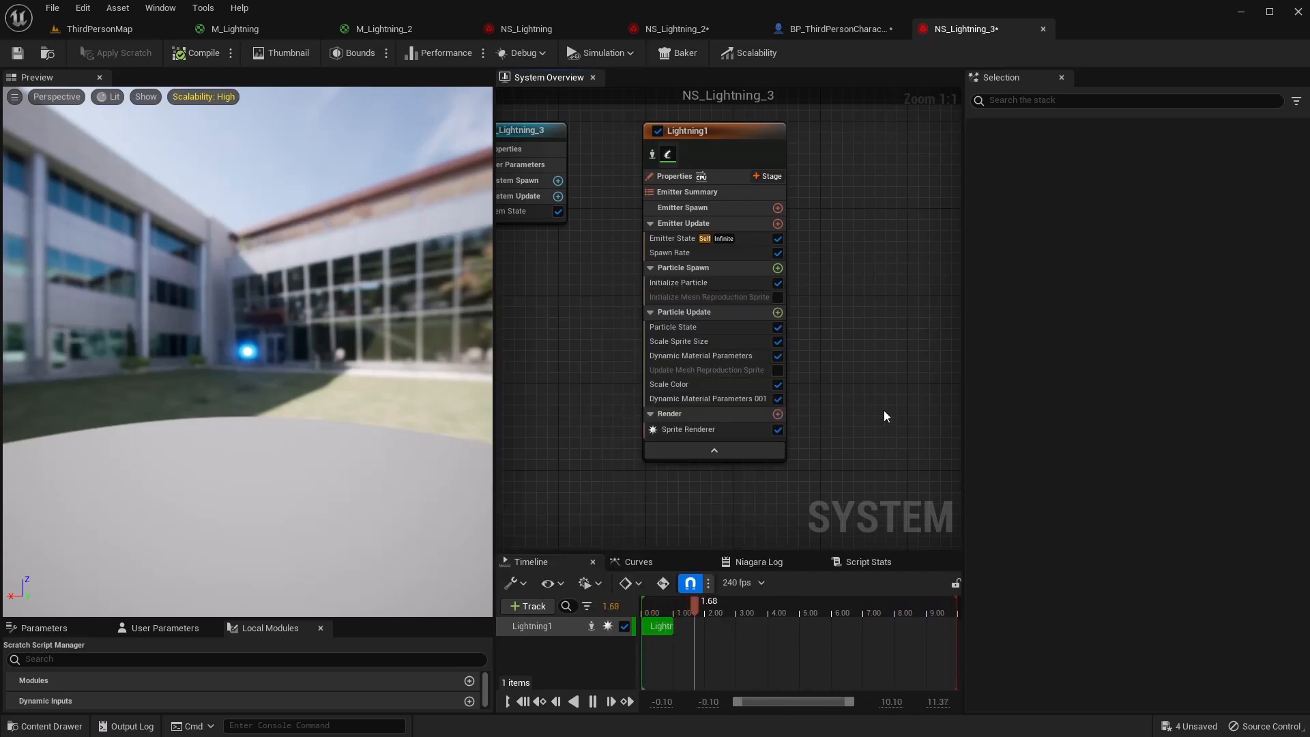
pyautogui.click(777, 268)
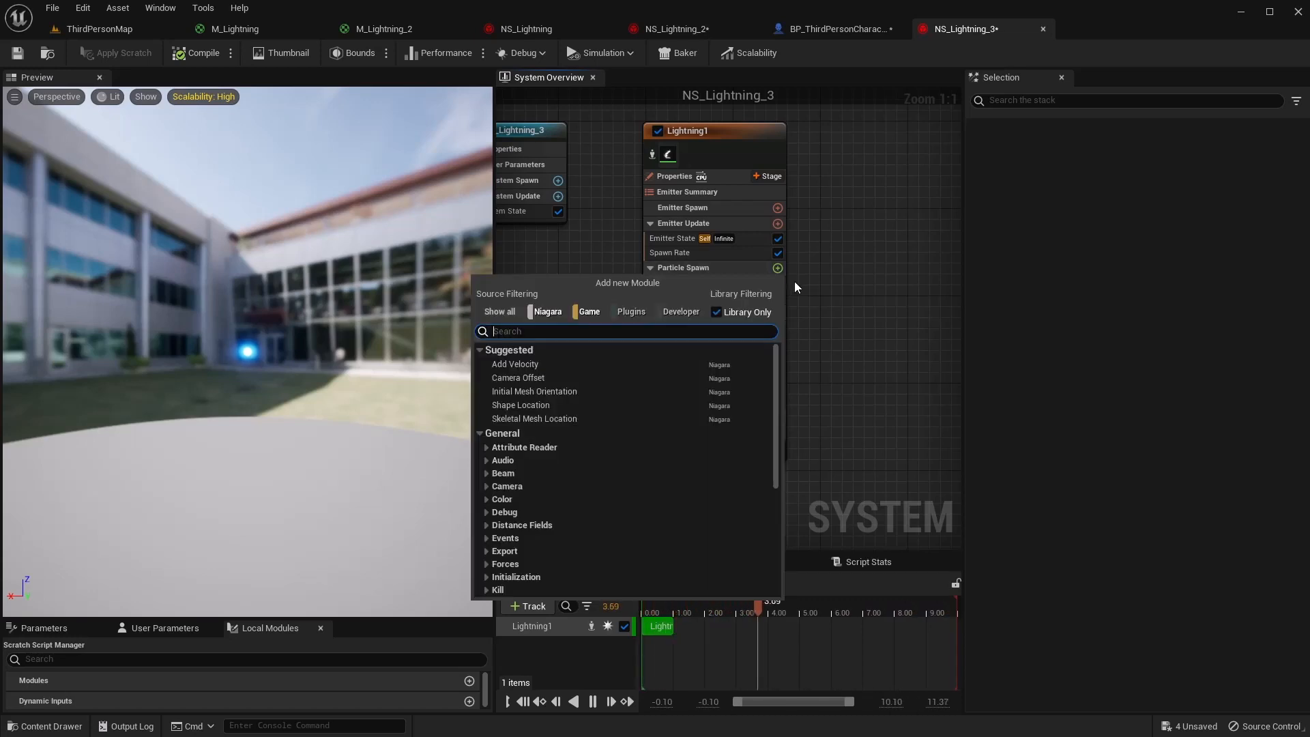
pyautogui.write('mesh')
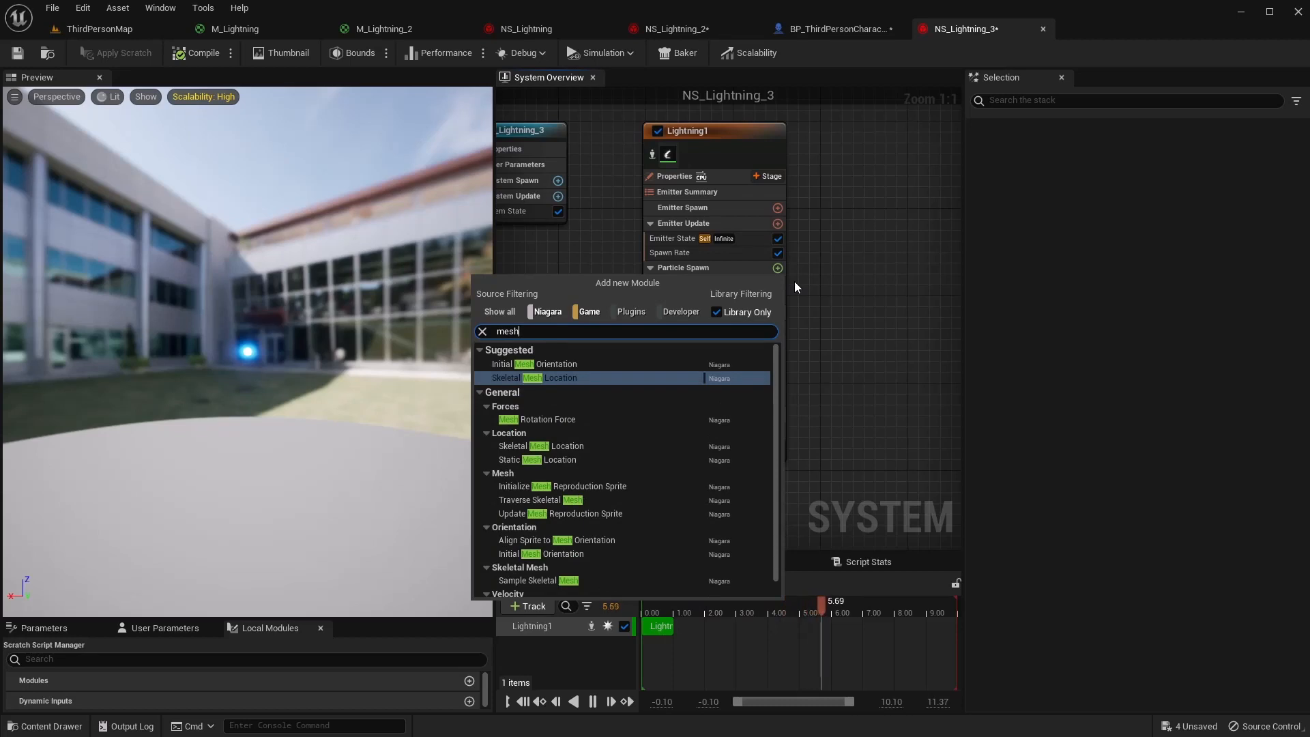
pyautogui.scroll(-1, 670, 472)
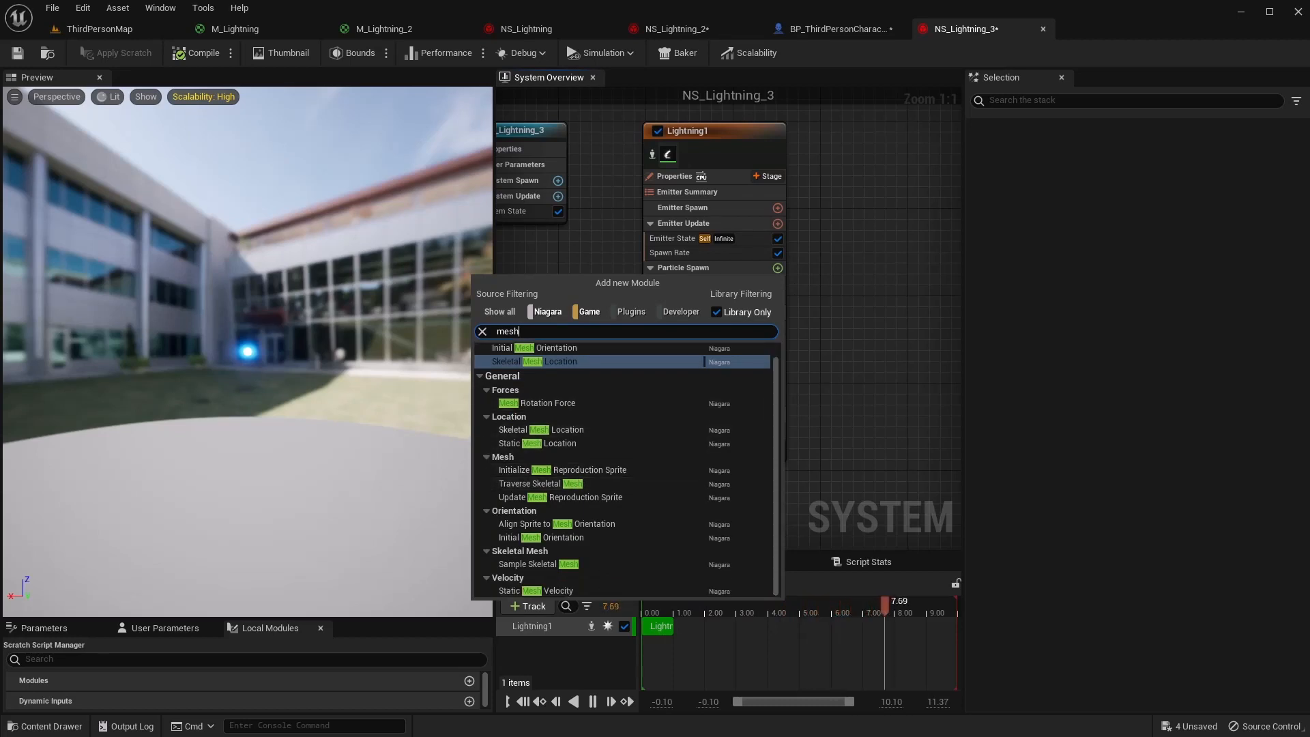
pyautogui.press('Escape')
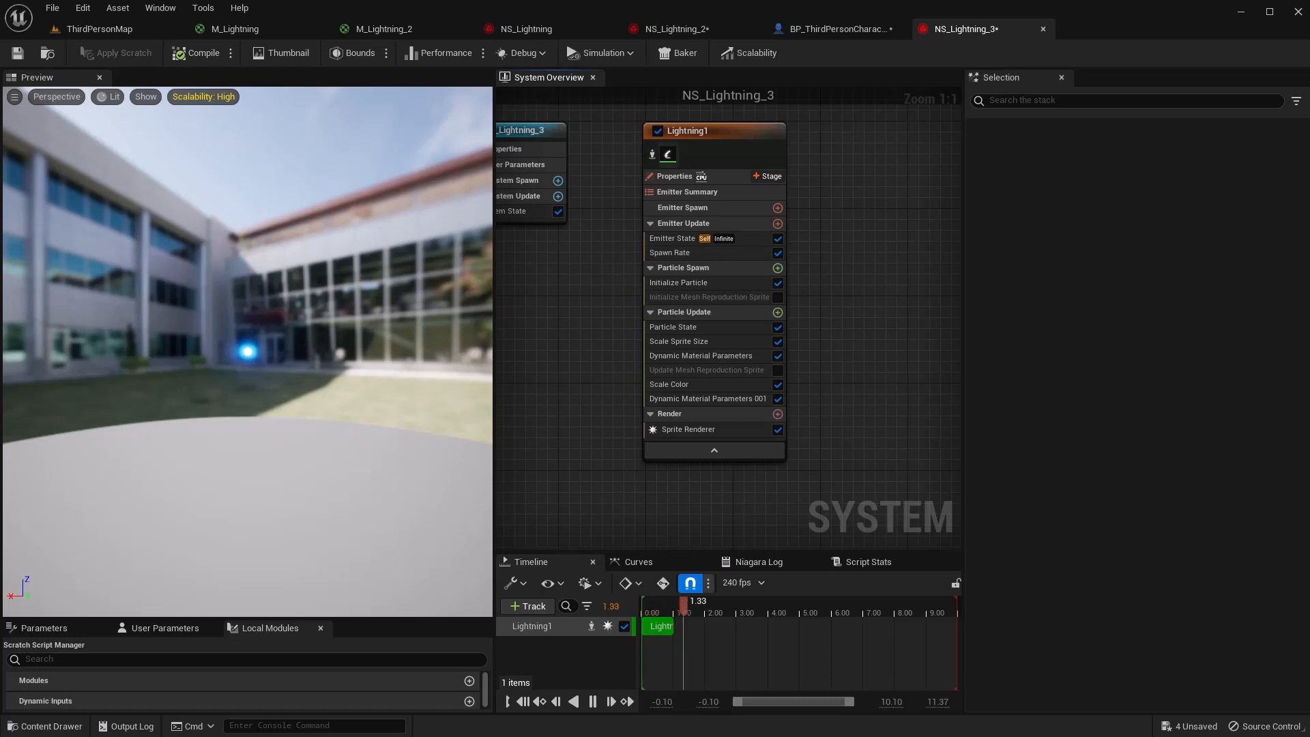
# Add a Static Mesh Location module to Particle Spawn of the Lightning1 emitter
pyautogui.click(778, 269)
pyautogui.write('static')
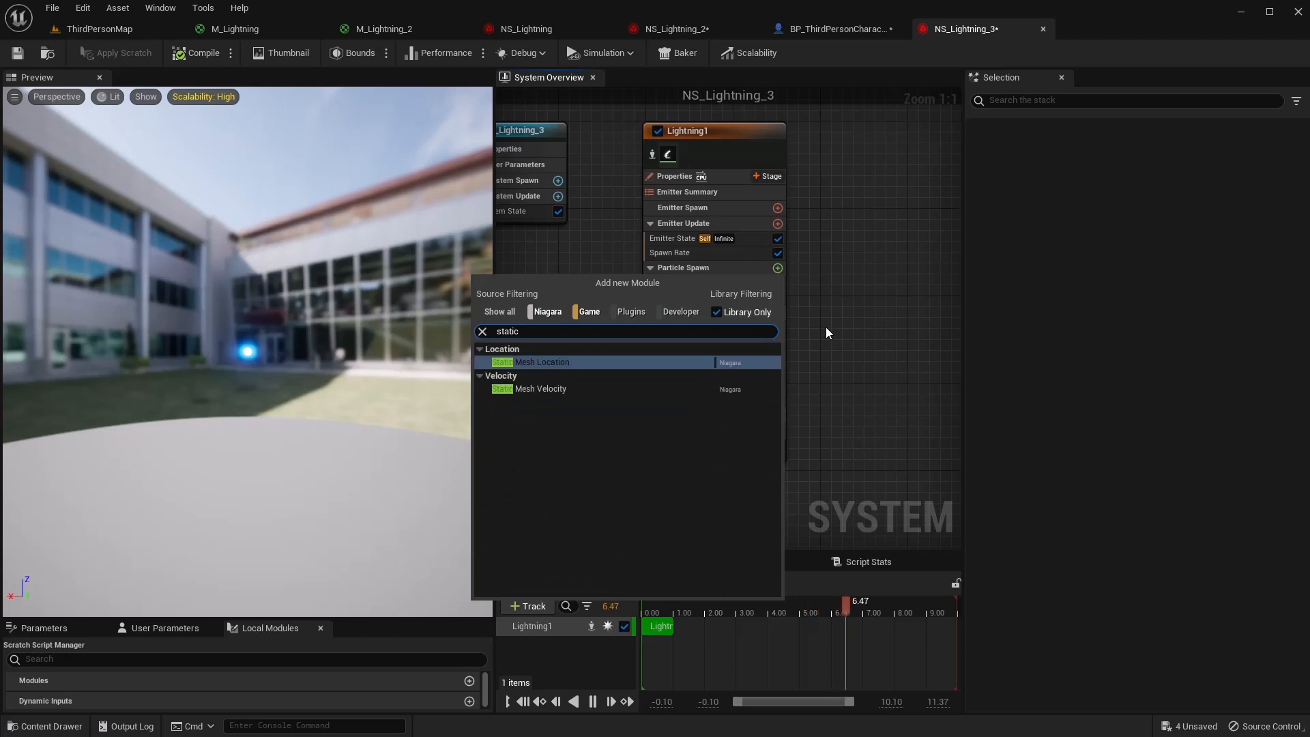
pyautogui.press('Return')
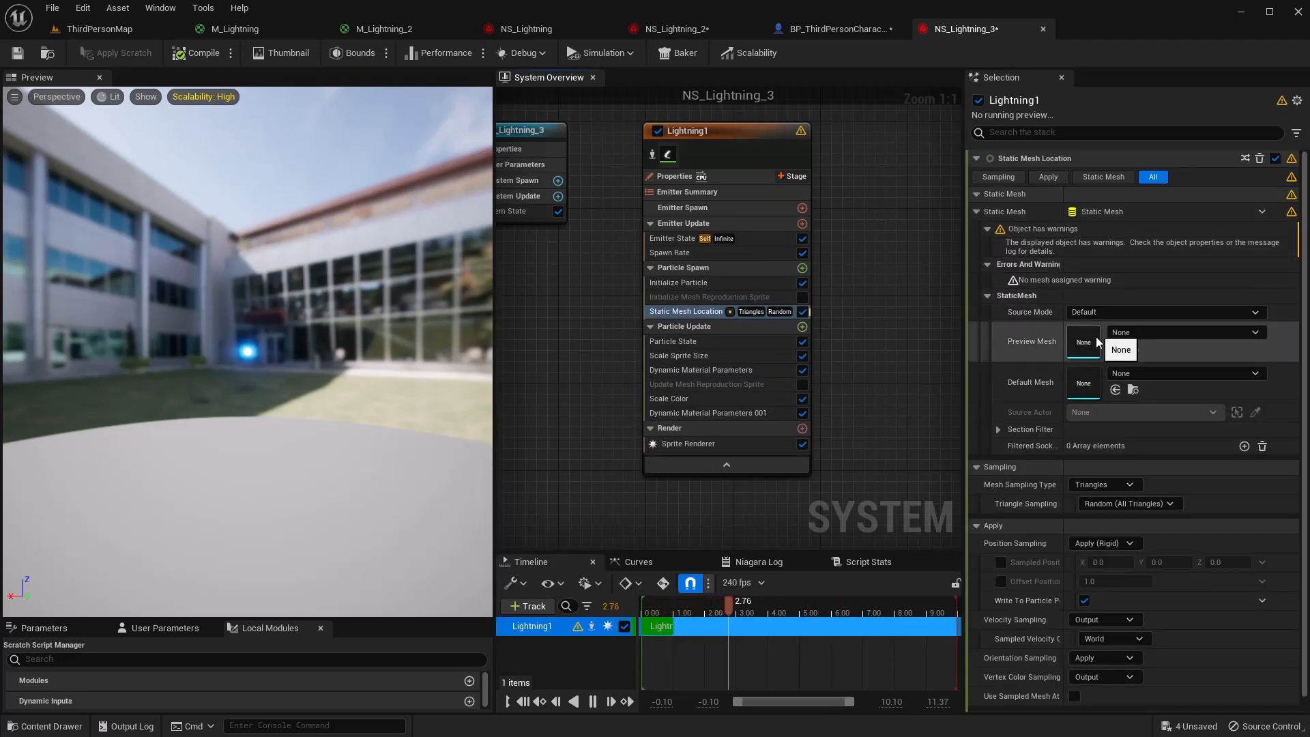
# Create an Actor Blueprint named BP_ElectricMesh in the Content folder
pyautogui.click(99, 29)
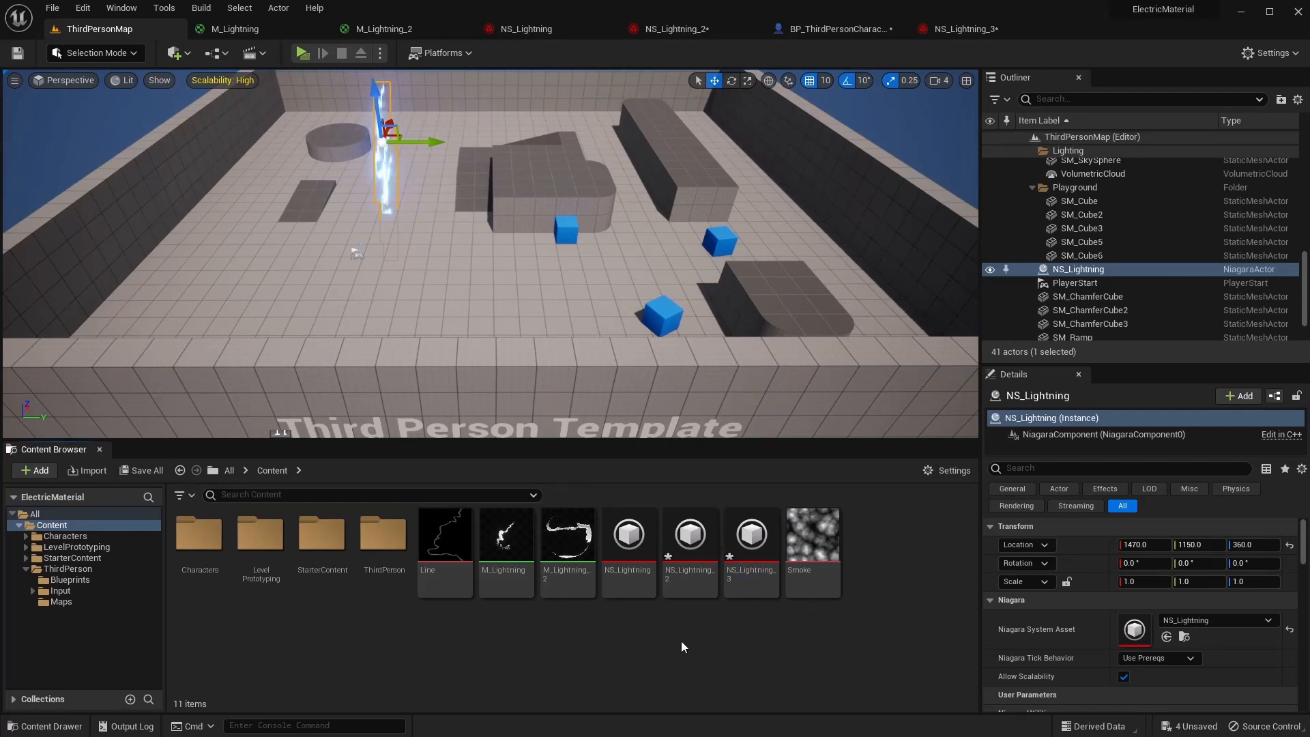
pyautogui.rightClick(887, 600)
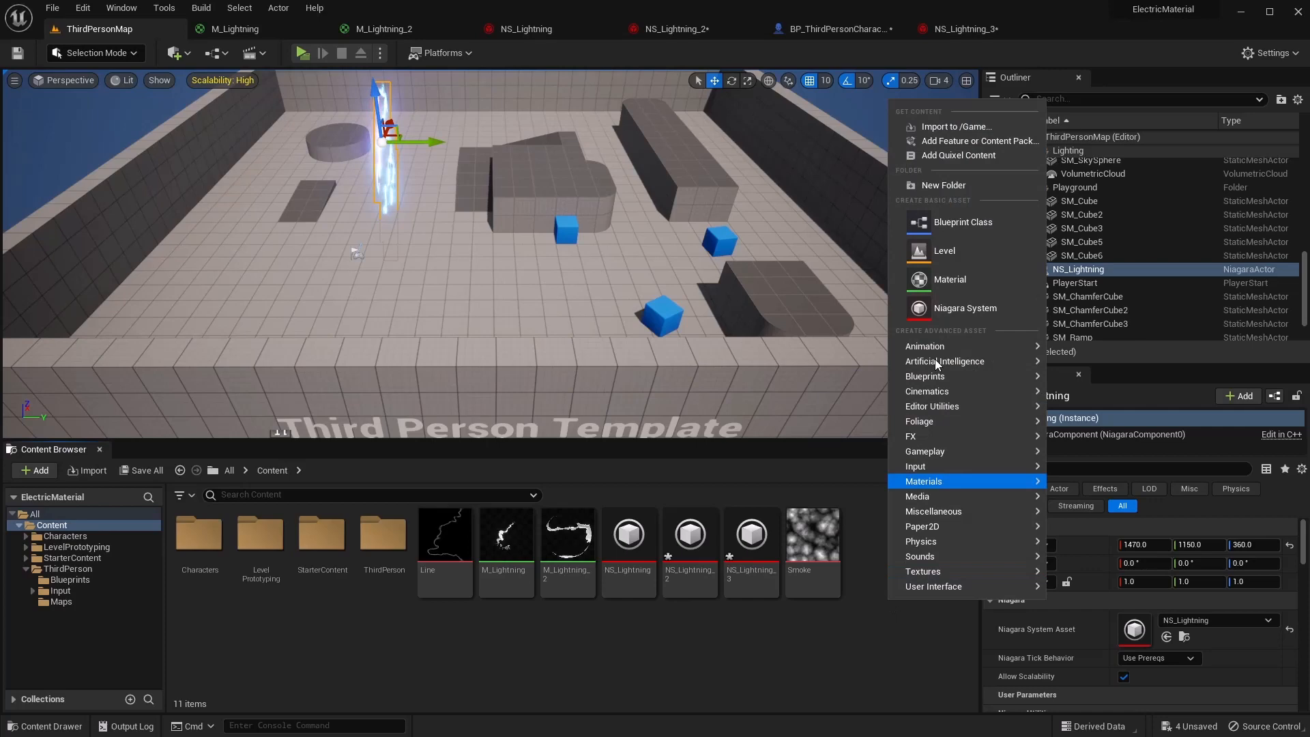
pyautogui.click(953, 232)
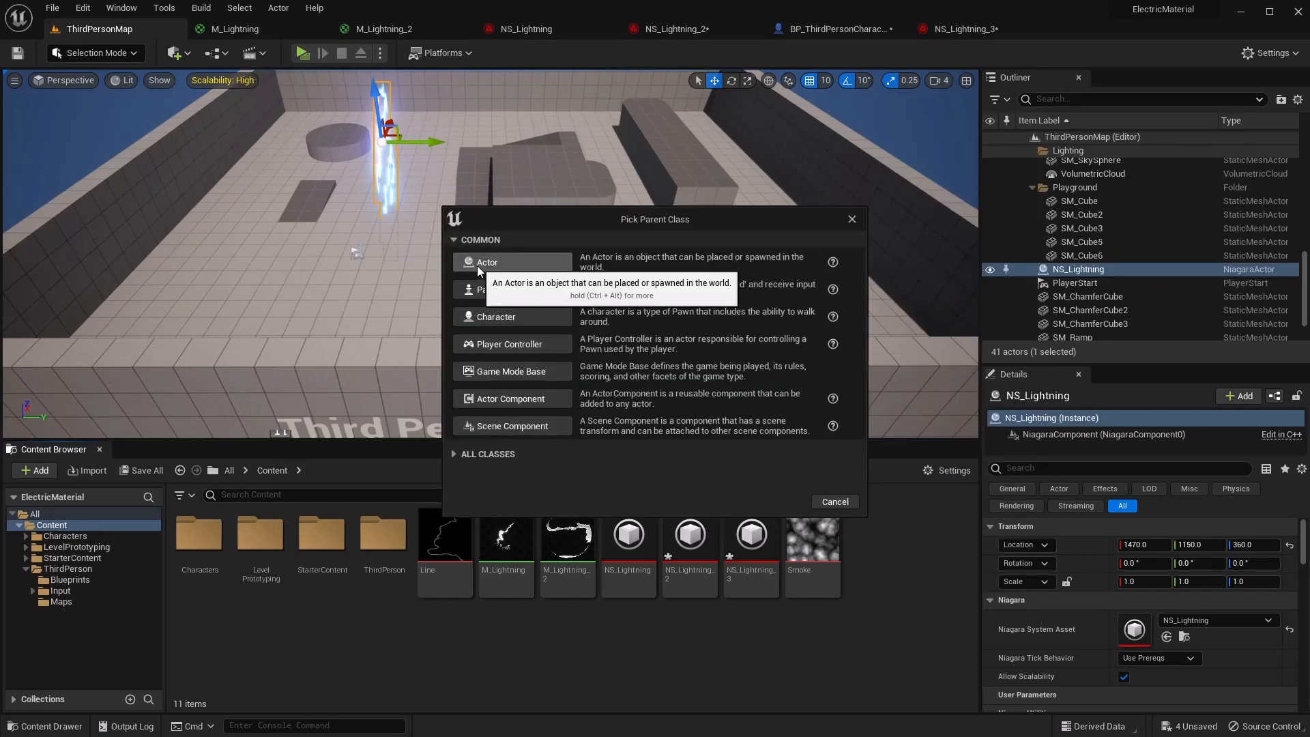
pyautogui.click(483, 264)
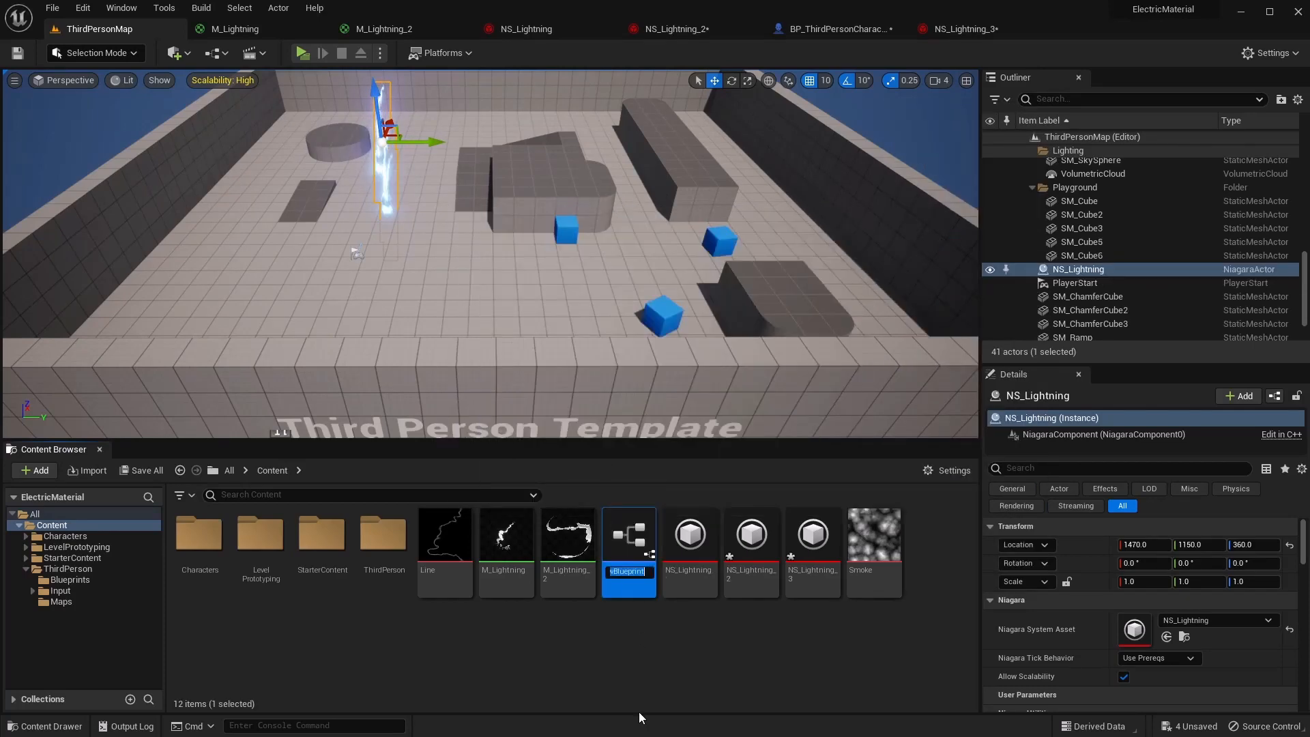
pyautogui.write('BP_ElectricMesh')
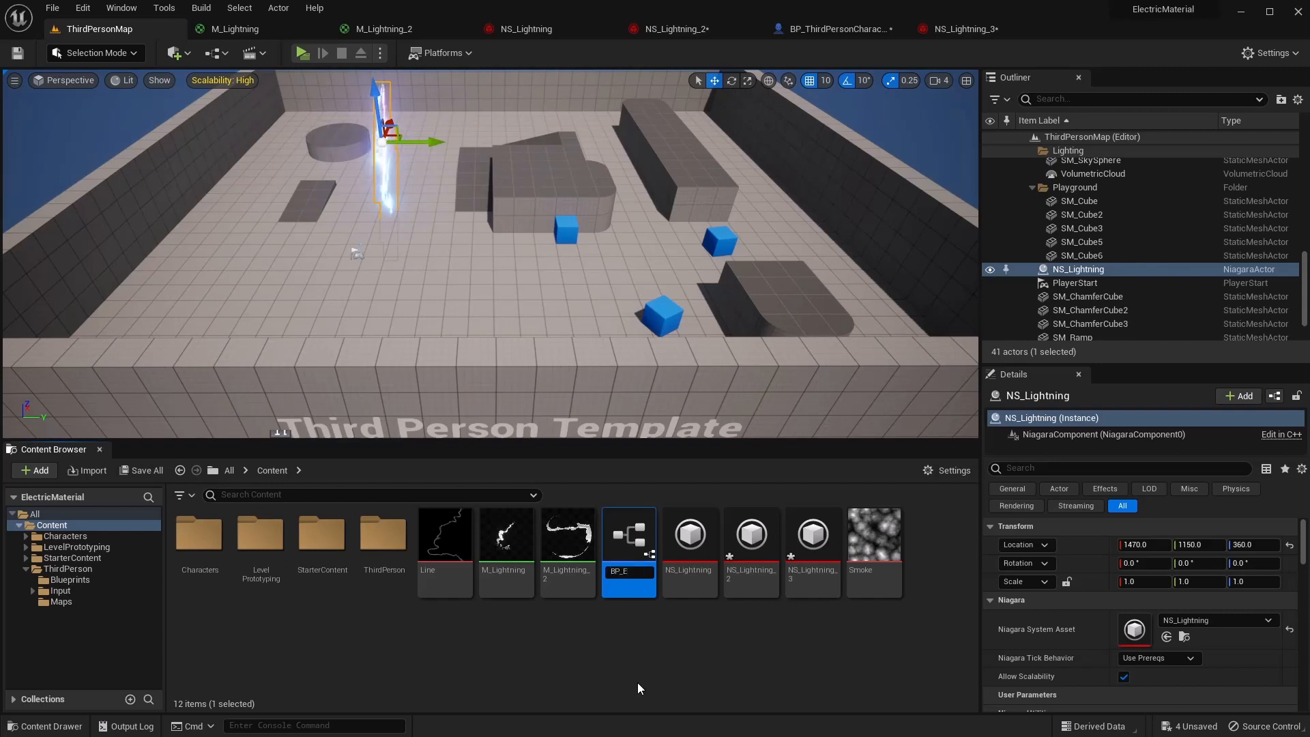
pyautogui.press('Return')
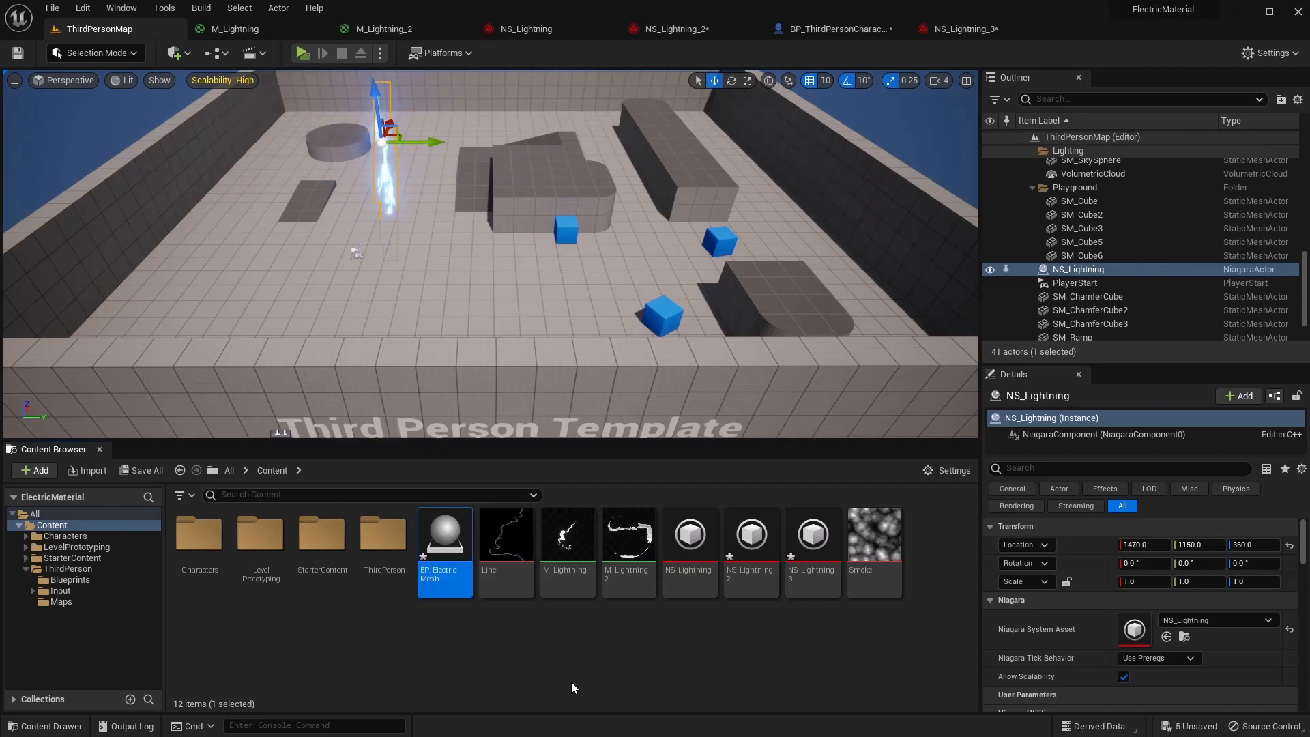
# Open BP_ElectricMesh and add a Sphere component under DefaultSceneRoot, keeping its default name
pyautogui.doubleClick(461, 550)
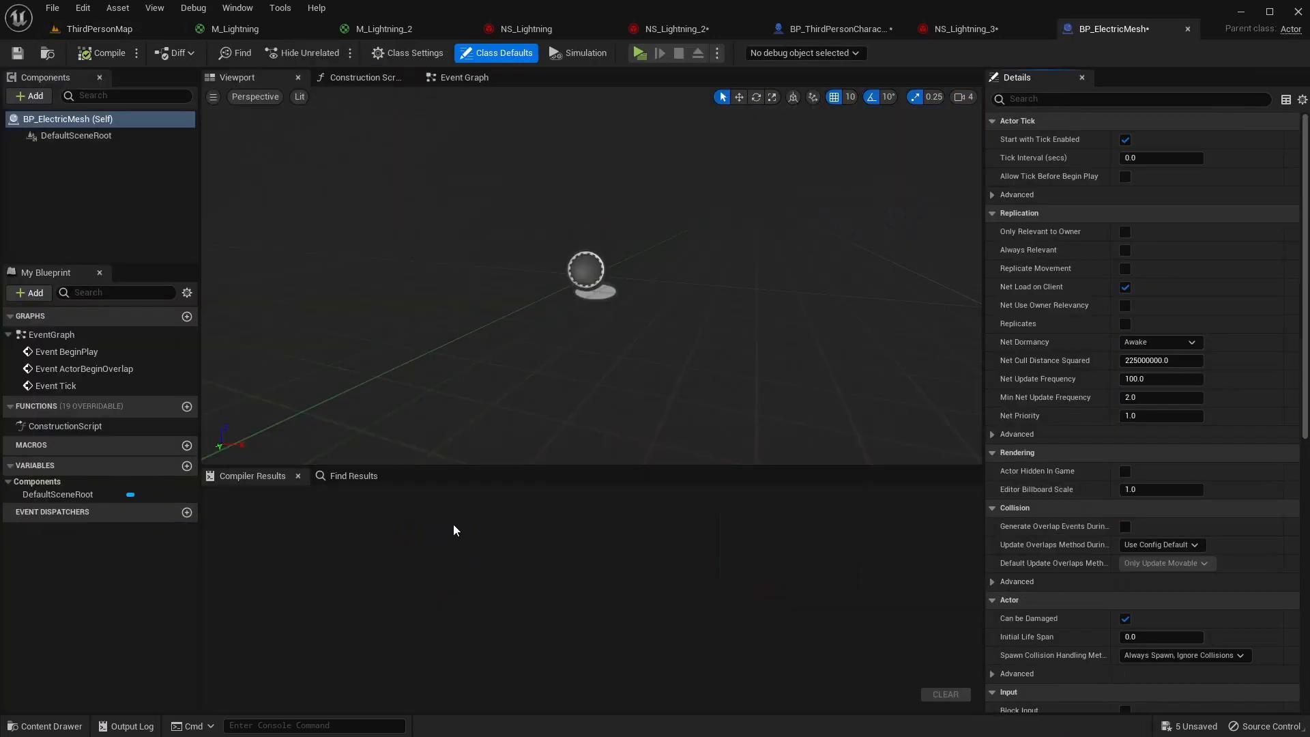
pyautogui.click(69, 136)
pyautogui.click(30, 96)
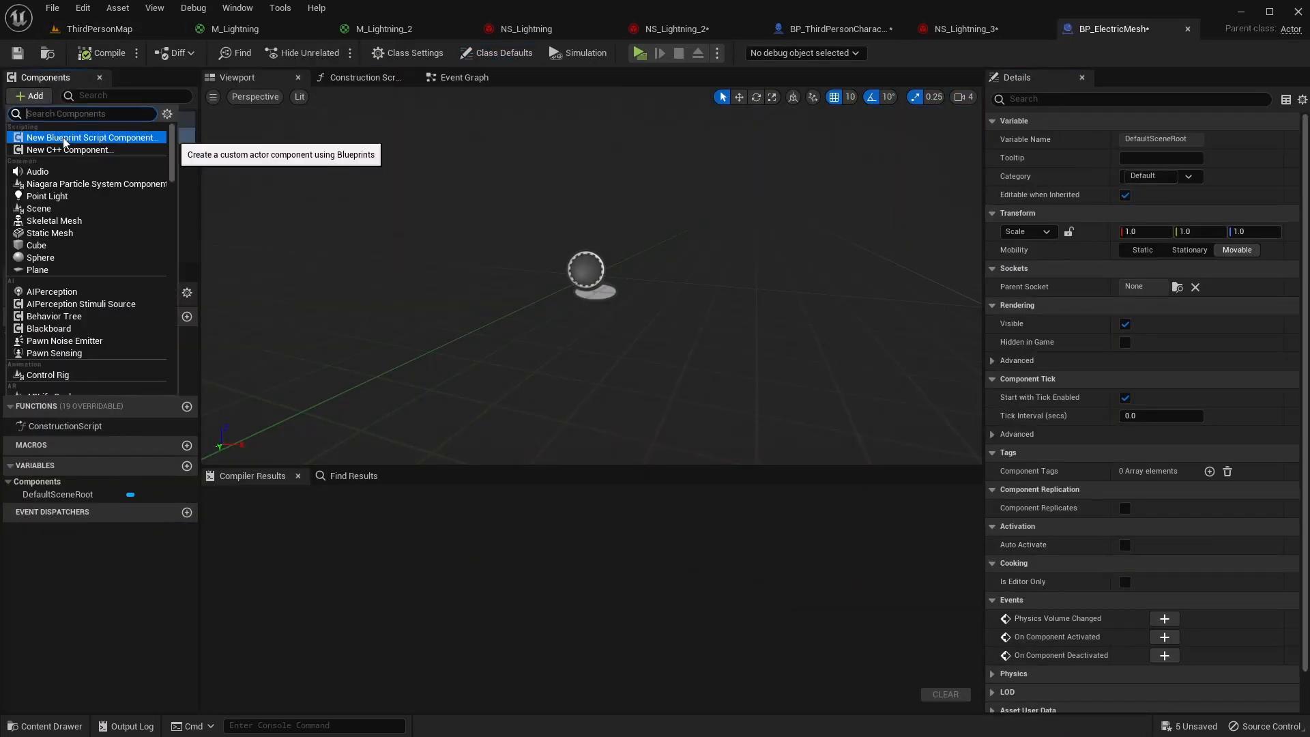
pyautogui.click(39, 259)
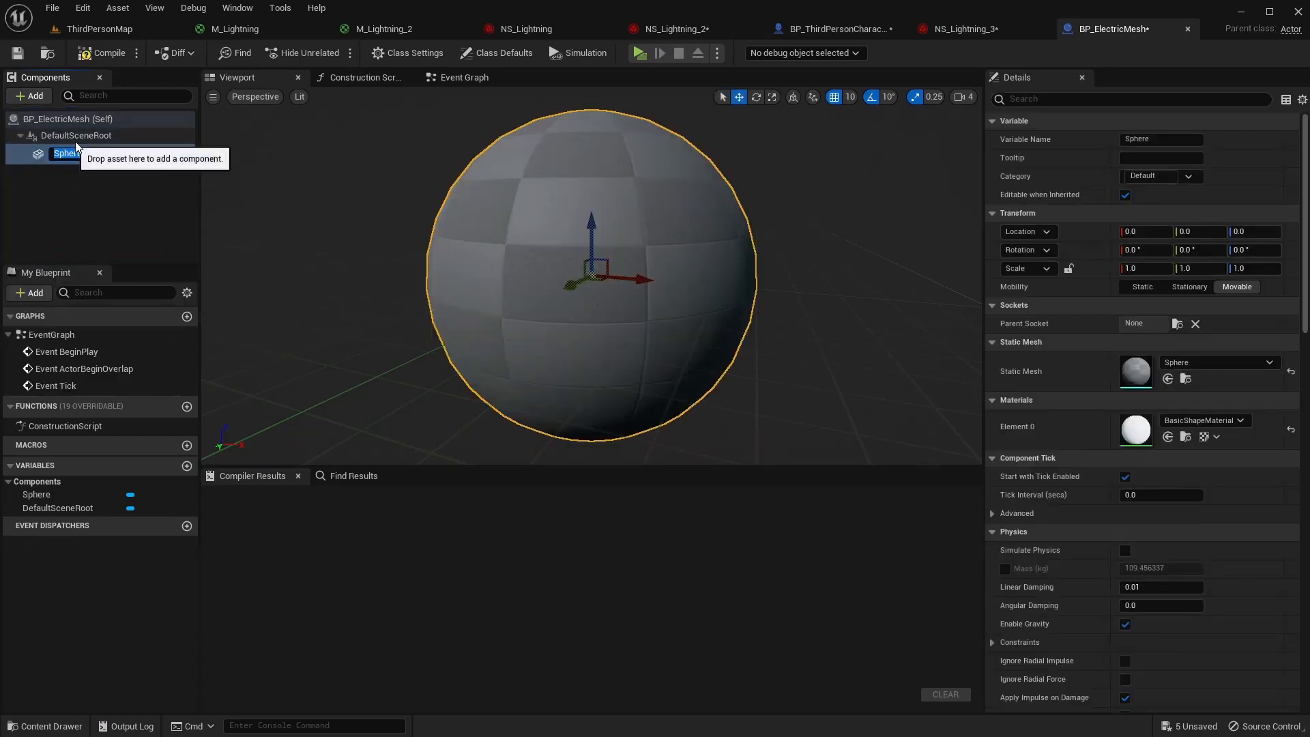
pyautogui.click(93, 190)
pyautogui.click(68, 153)
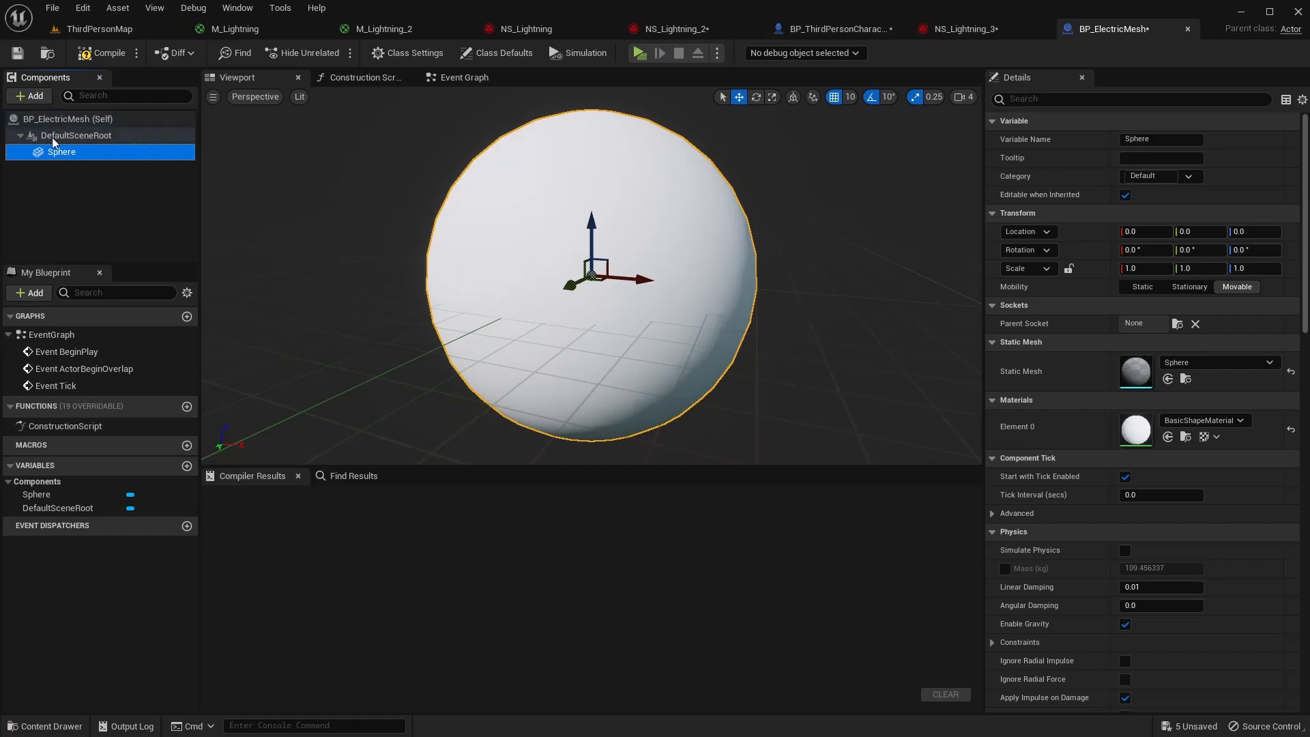
pyautogui.click(975, 31)
pyautogui.click(1172, 334)
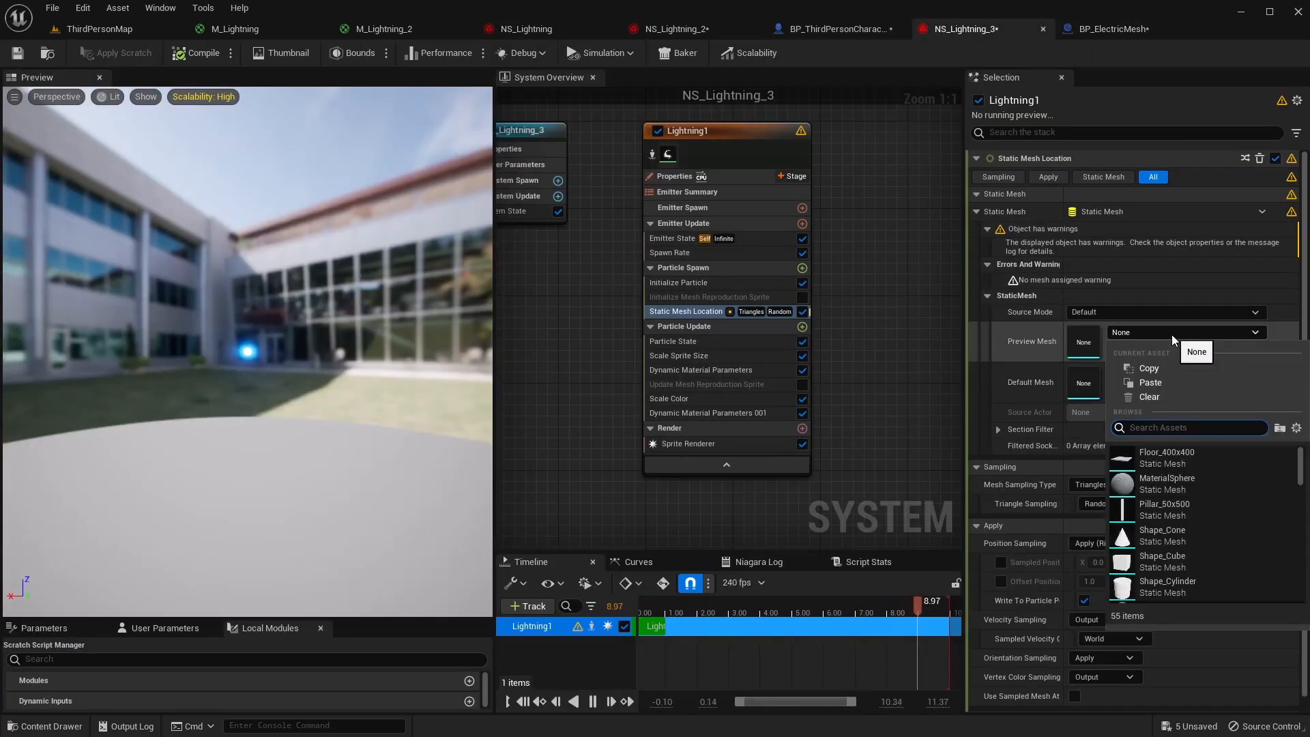
pyautogui.write('sphere')
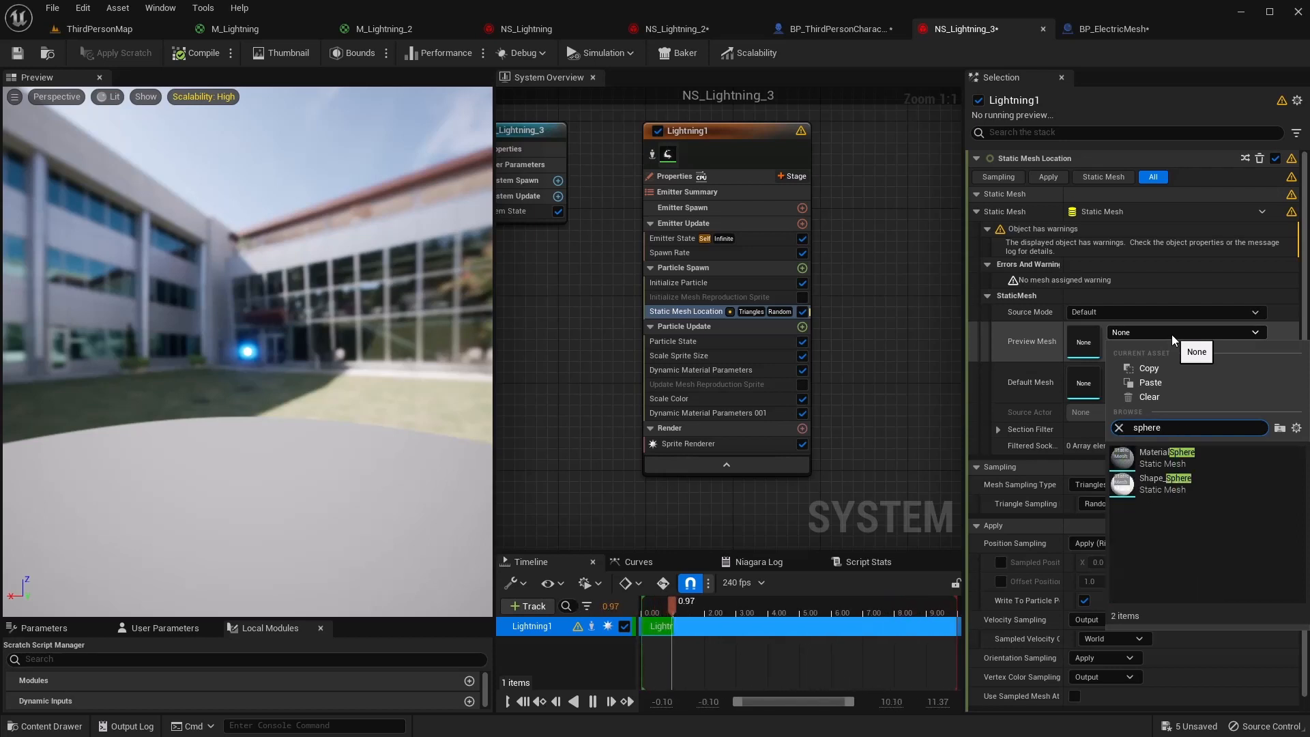
pyautogui.click(1168, 488)
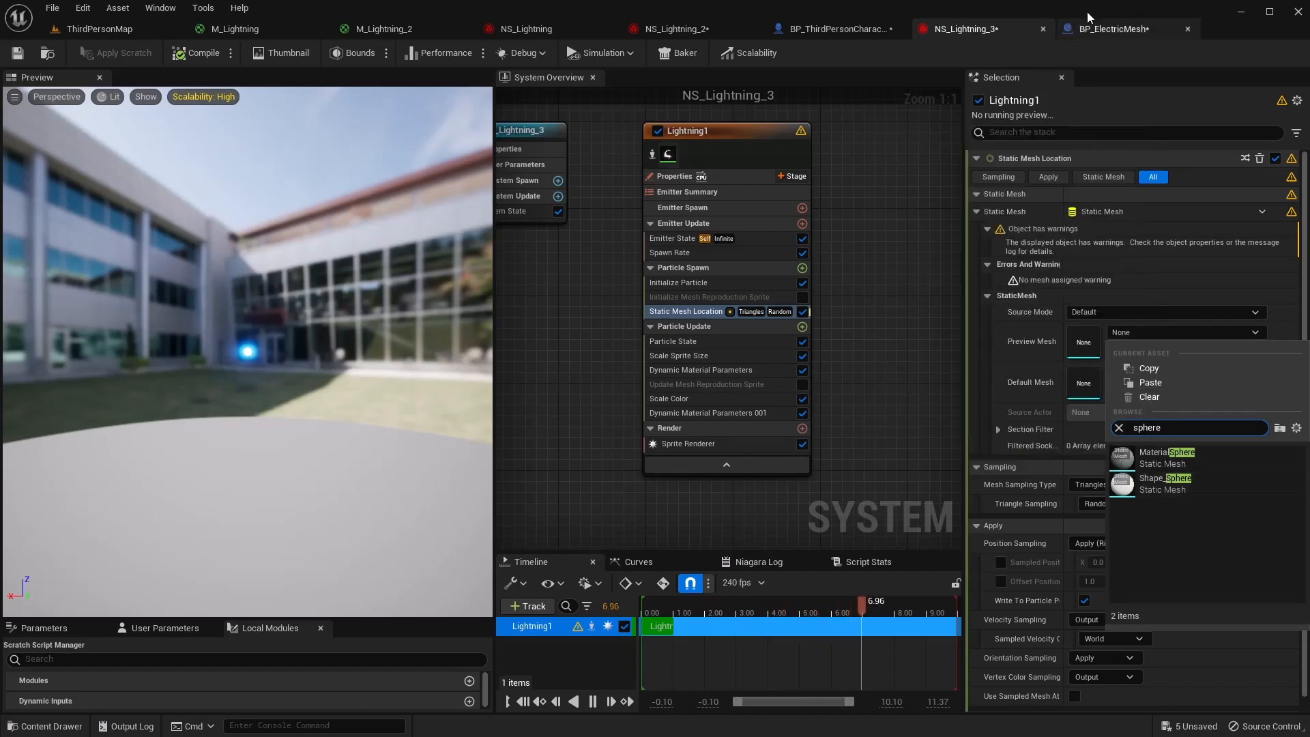
# Set the Static Mesh Location's Preview Mesh in NS_Lightning_3 to the Engine BasicShapes Sphere used in BP_ElectricMesh and fix its CPU access error
pyautogui.click(1114, 29)
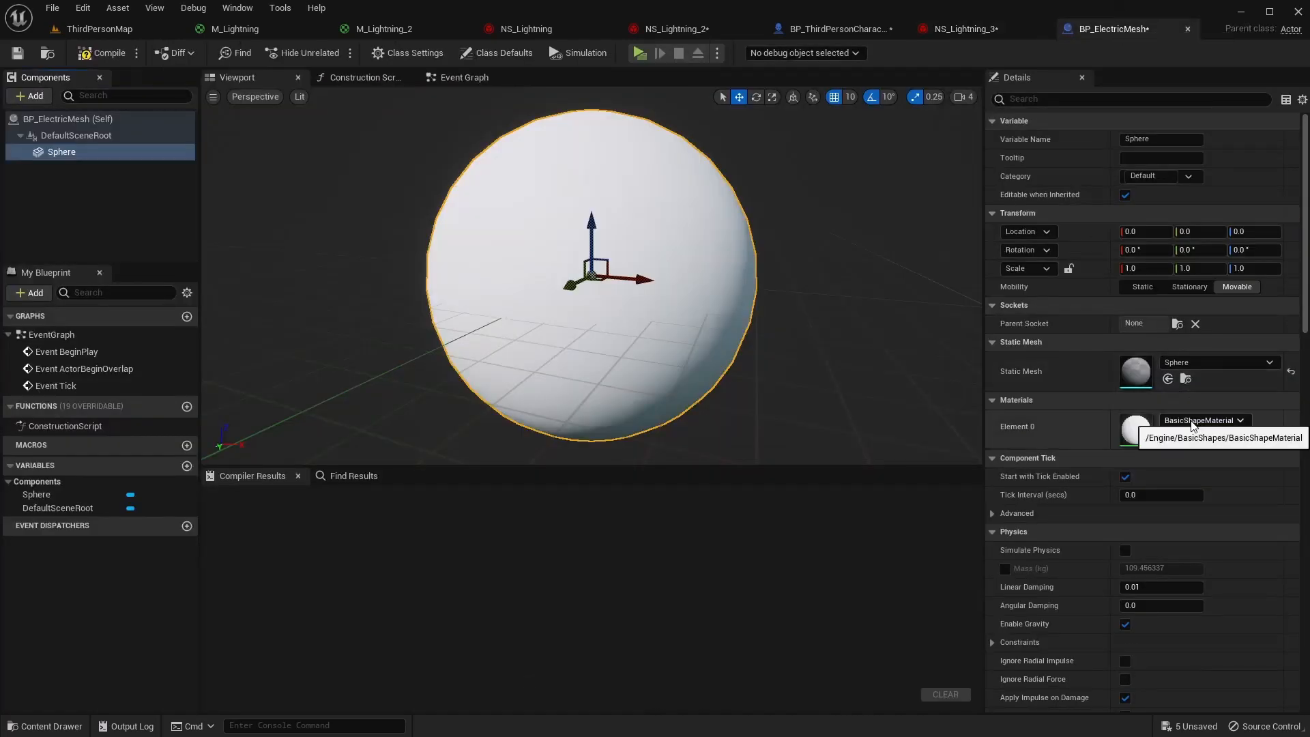
pyautogui.click(1185, 379)
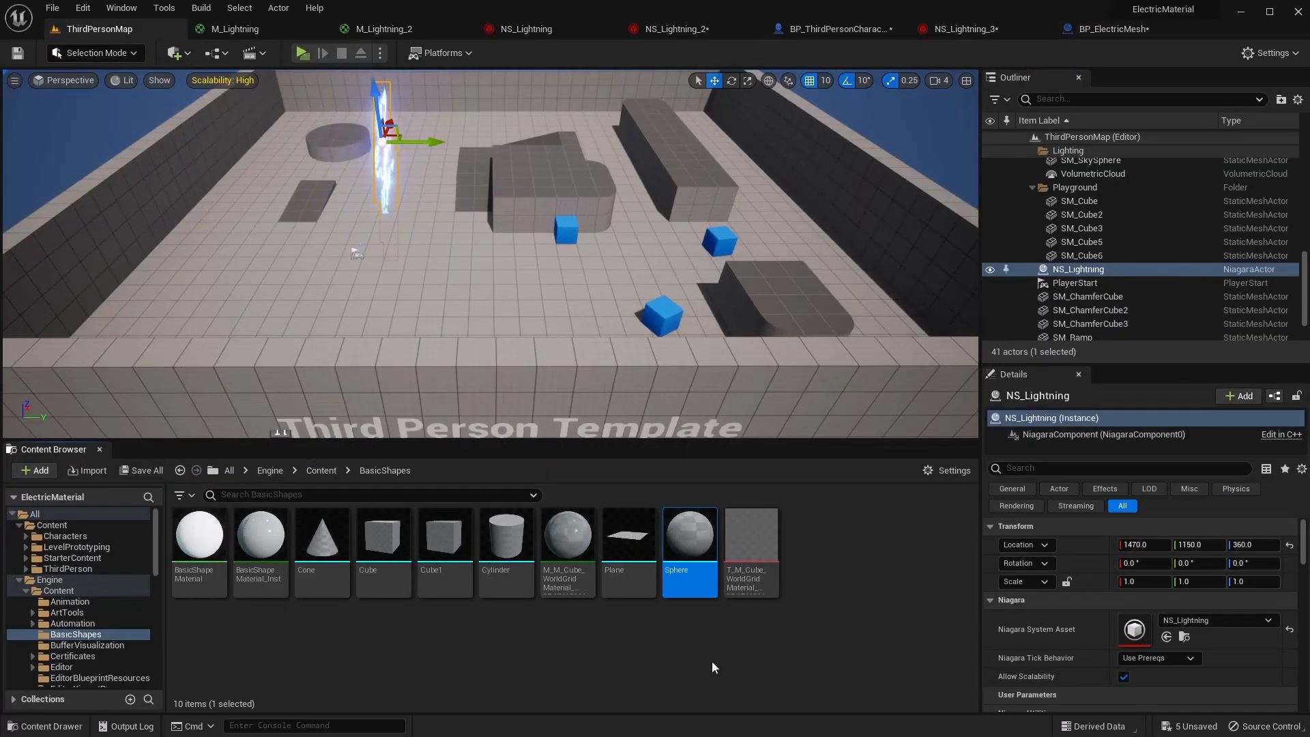
pyautogui.click(963, 28)
pyautogui.click(1144, 332)
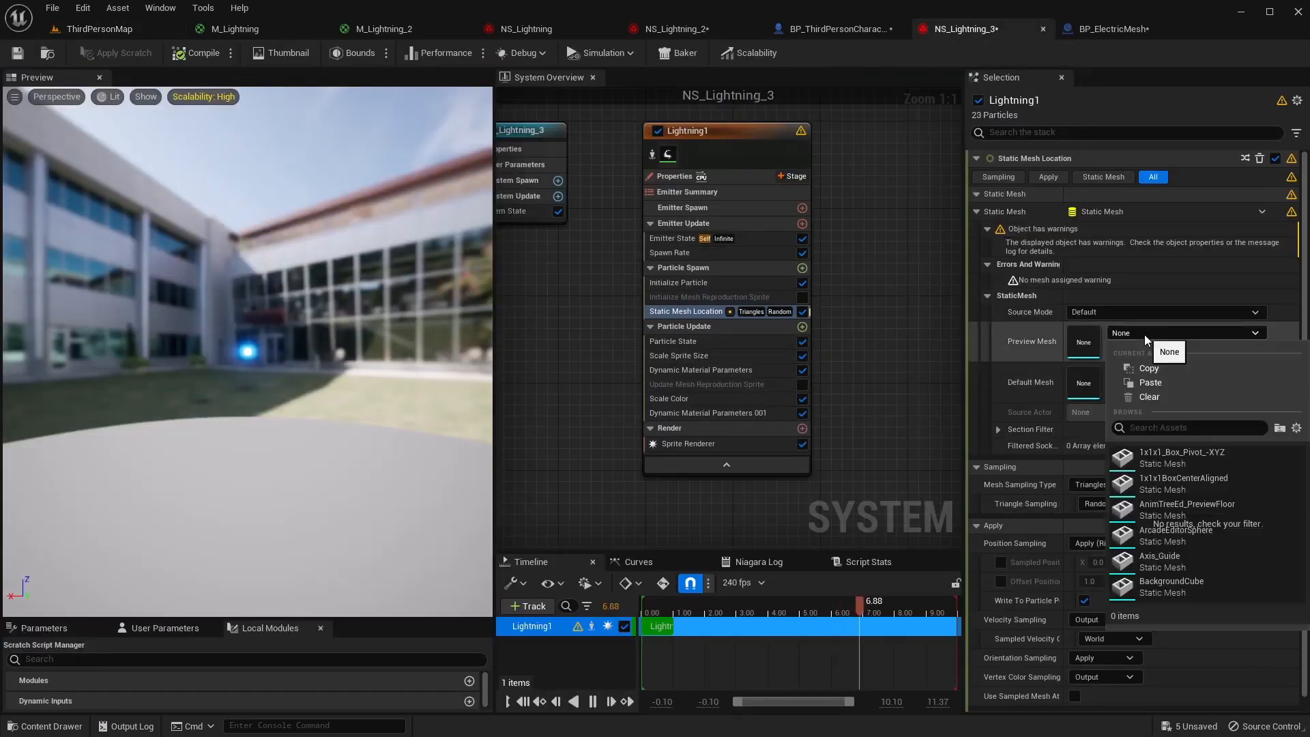
pyautogui.write('sphere')
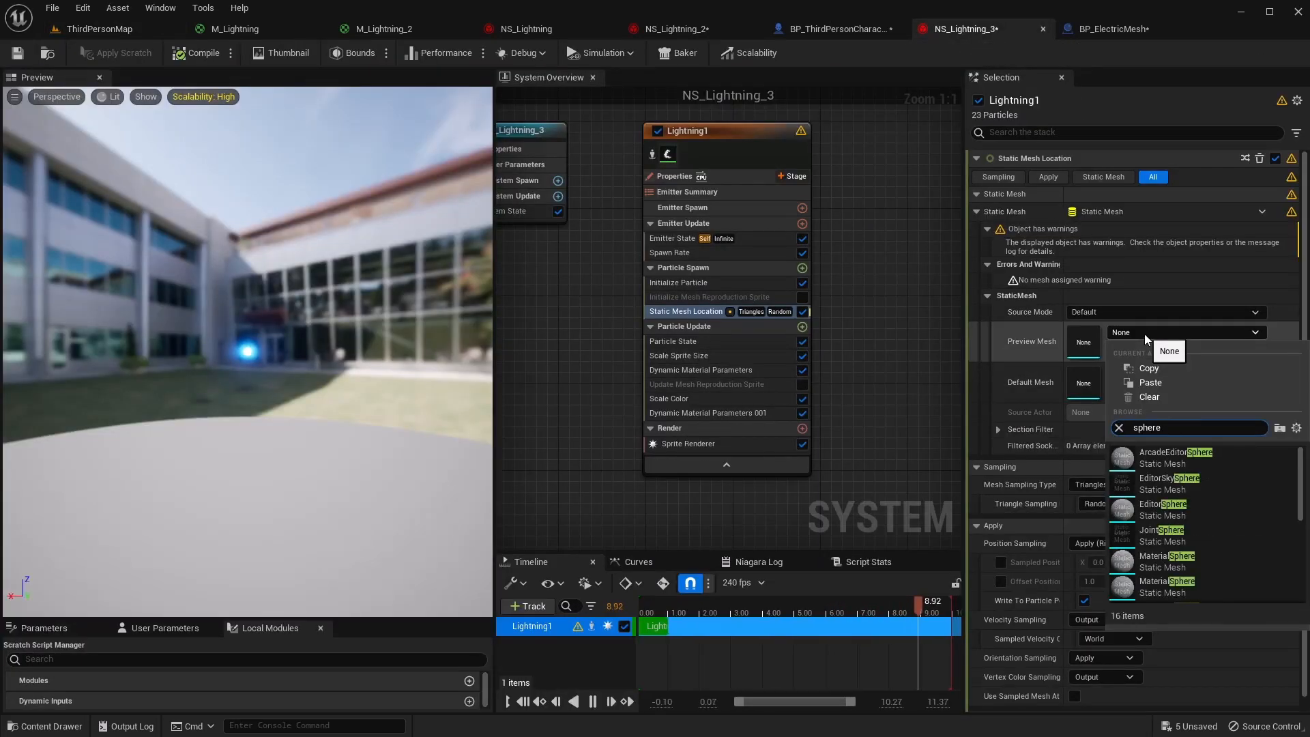
pyautogui.scroll(-5, 1185, 530)
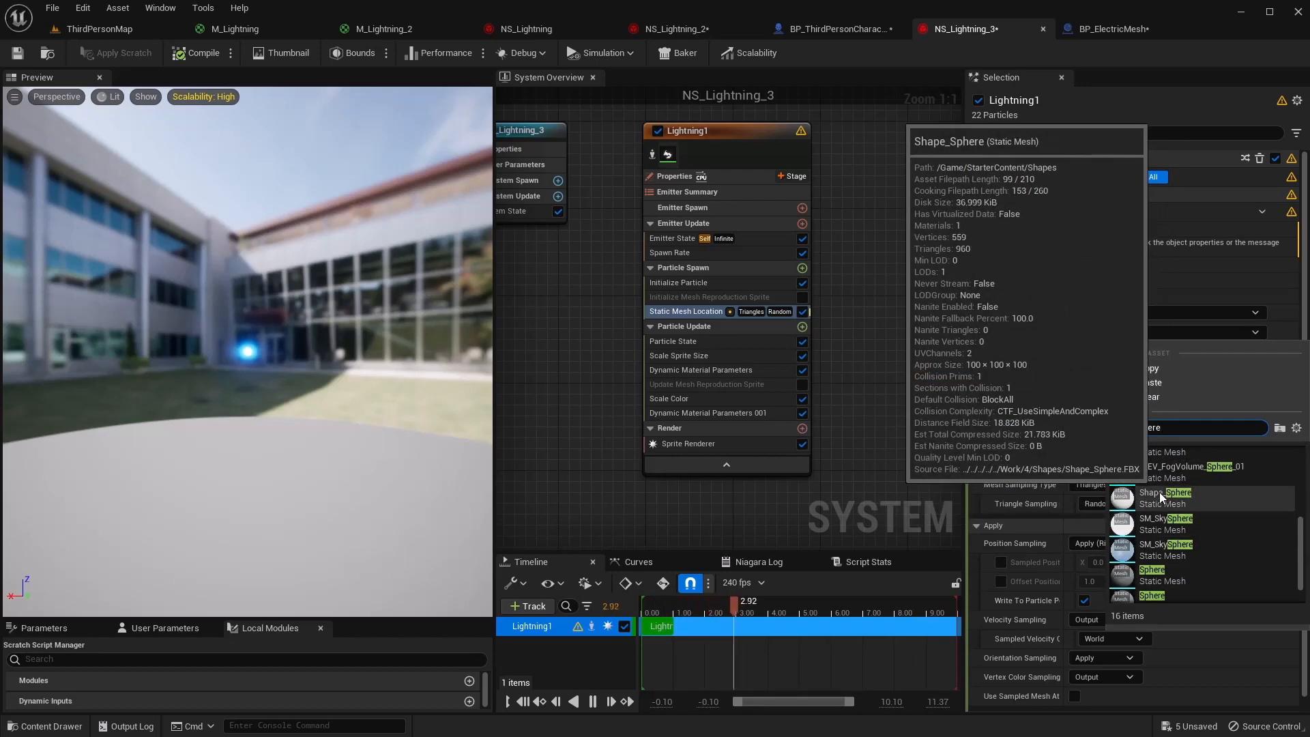
pyautogui.scroll(-2, 1169, 534)
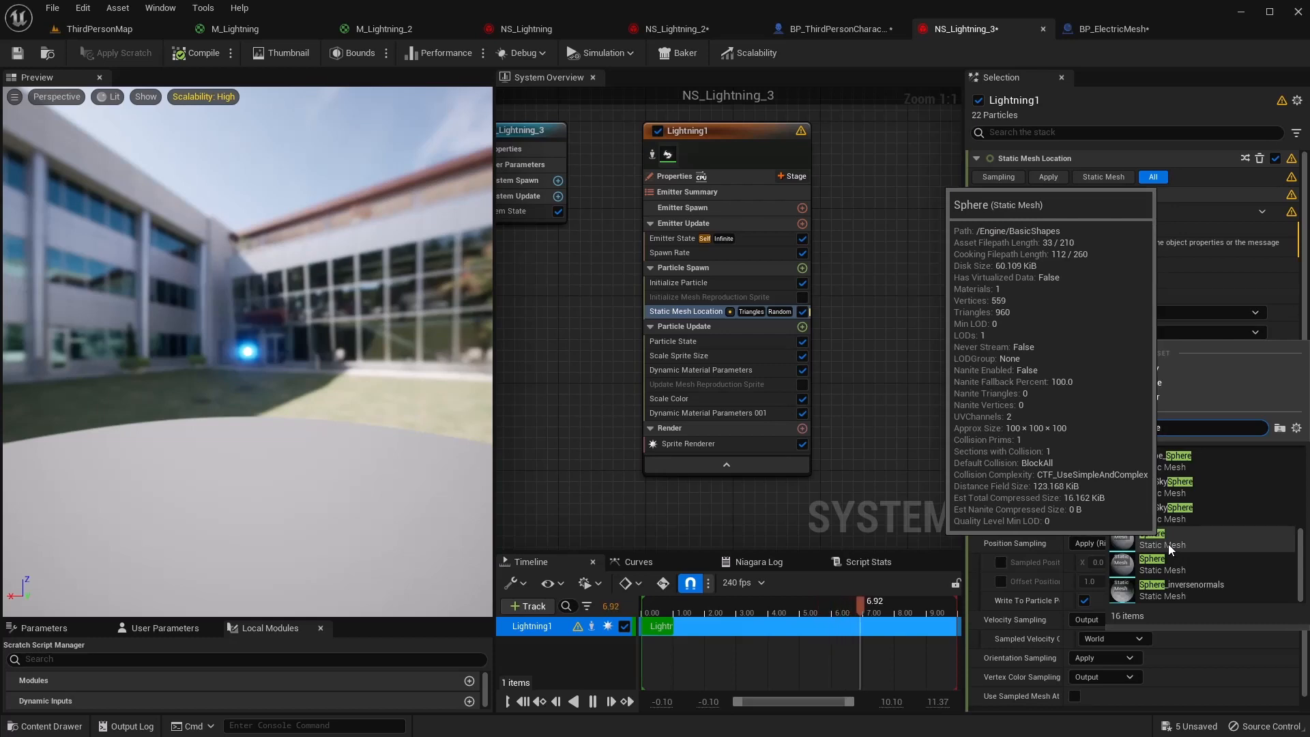
pyautogui.click(1167, 543)
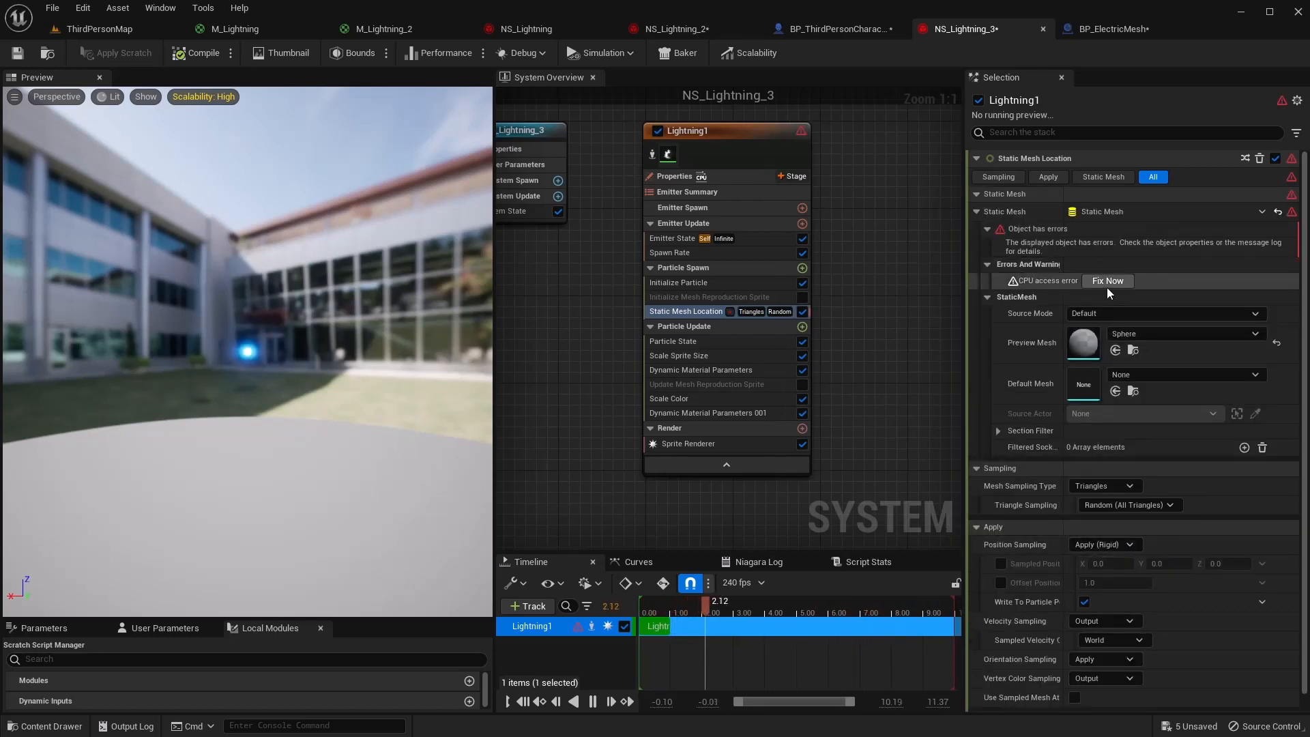
pyautogui.click(1109, 285)
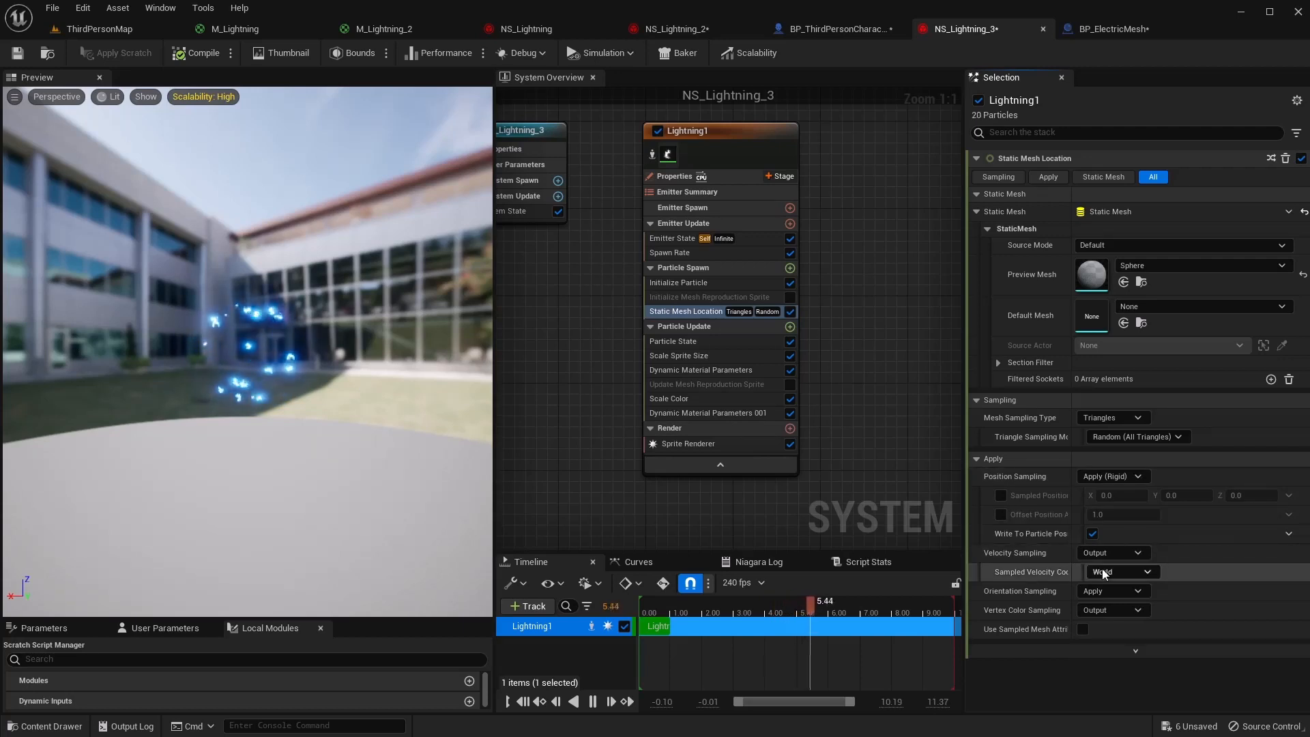
# In Lightning1's Initialize Particle module, set Lifetime Max to 1.2 and Uniform Sprite Size to 50
pyautogui.click(671, 285)
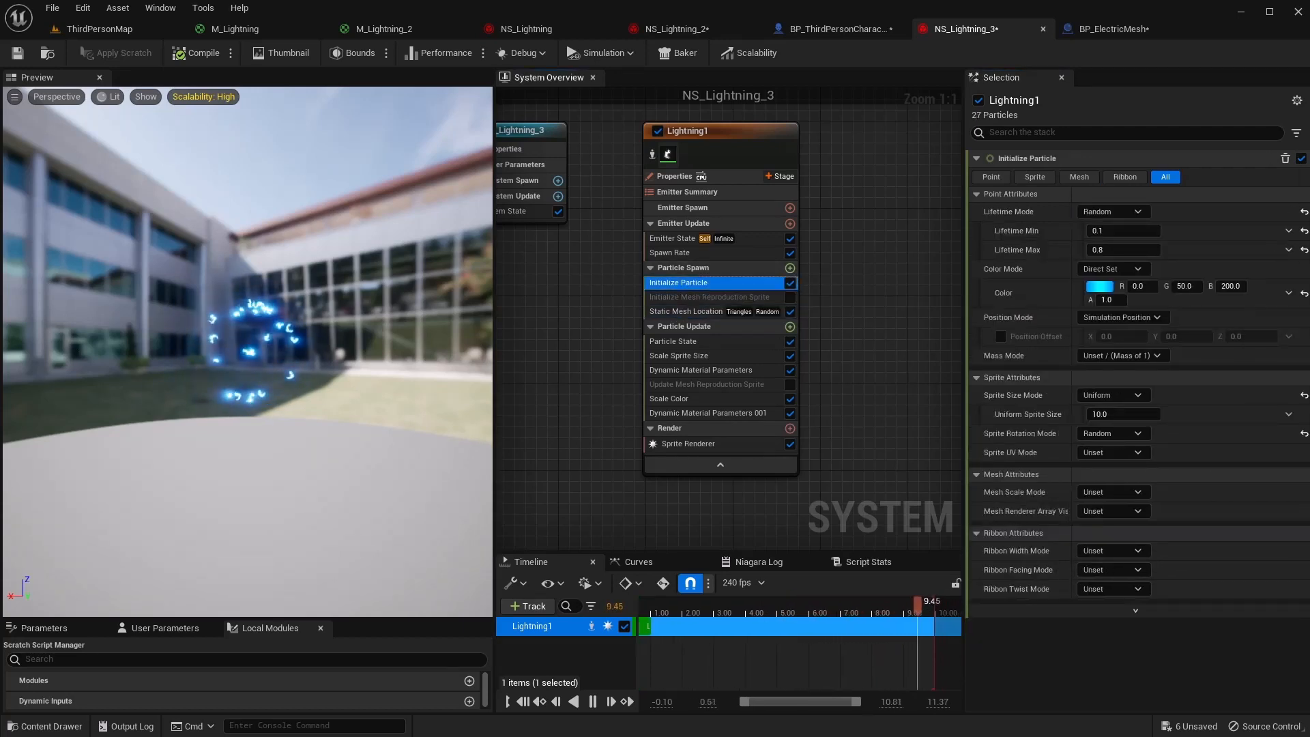
pyautogui.click(1123, 251)
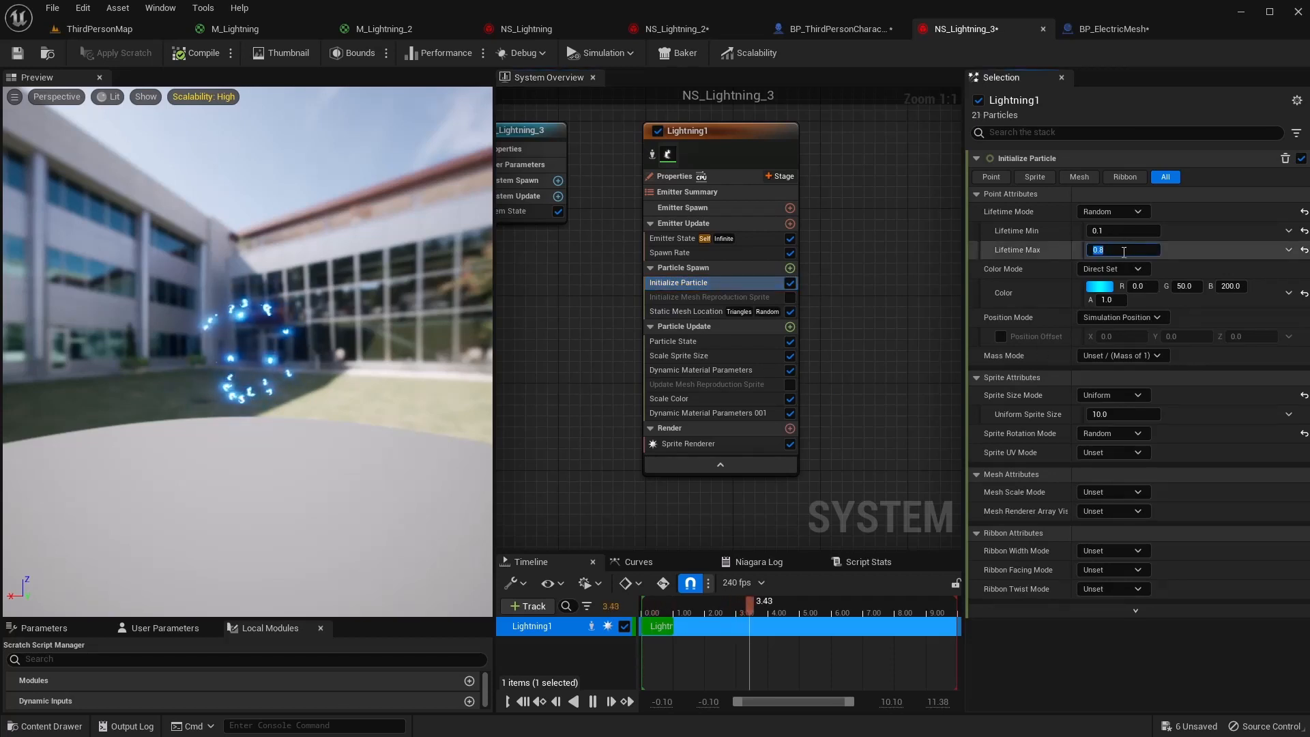
pyautogui.write('1.2')
pyautogui.press('Return')
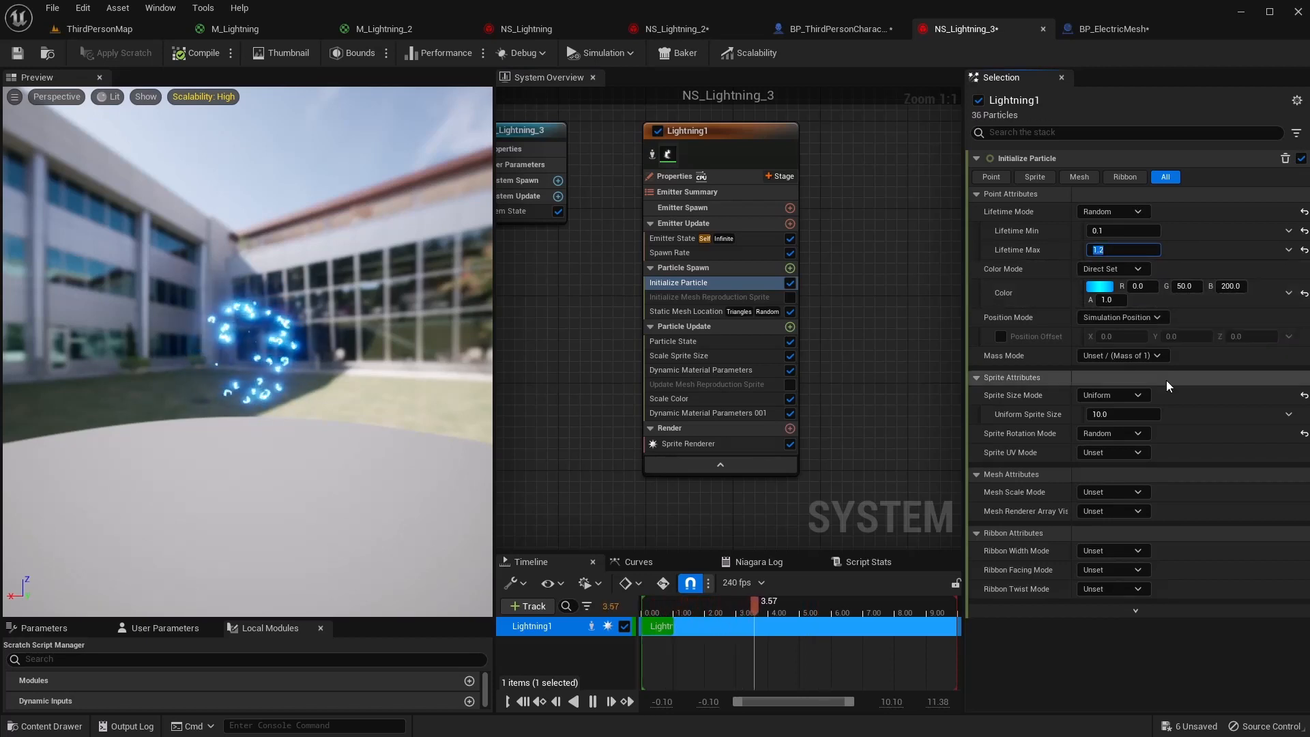
pyautogui.click(1097, 418)
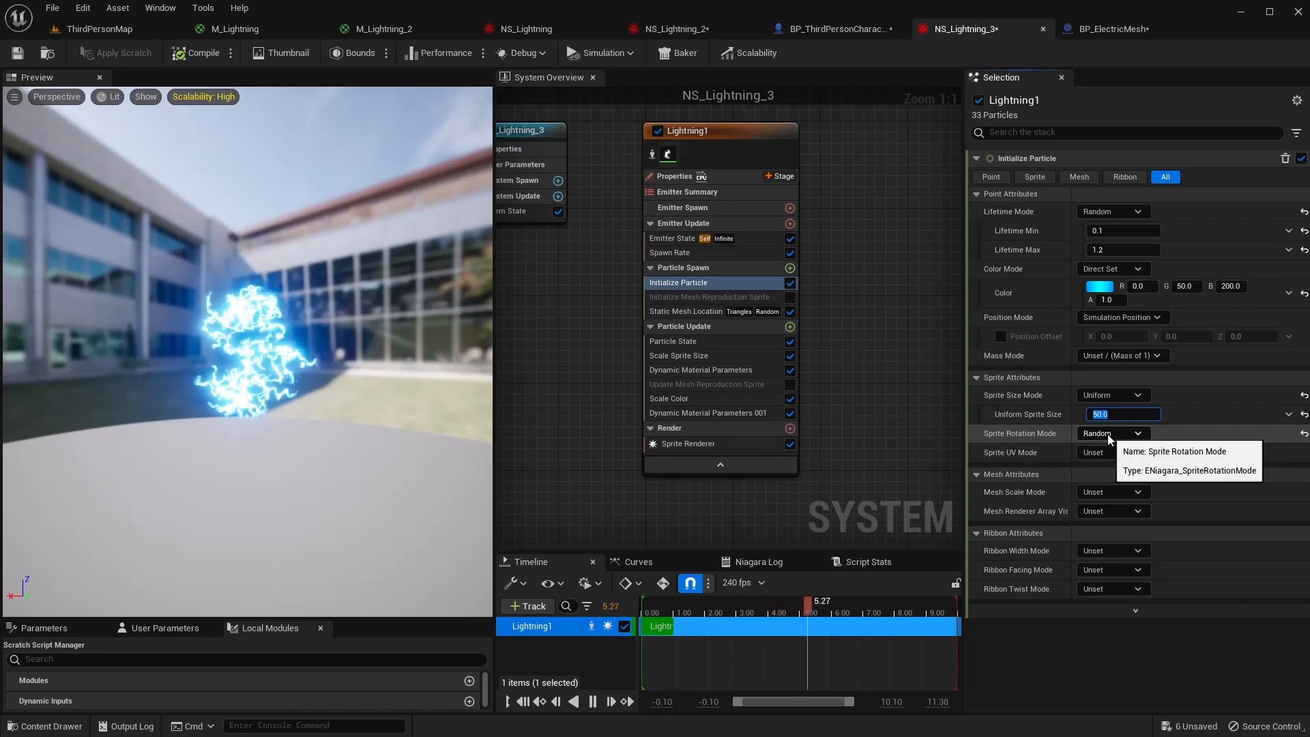
# Set the Speed Maximum to 1.5 in Lightning1's Dynamic Material Parameters 001 module, then compile and save NS_Lightning_3
pyautogui.click(715, 412)
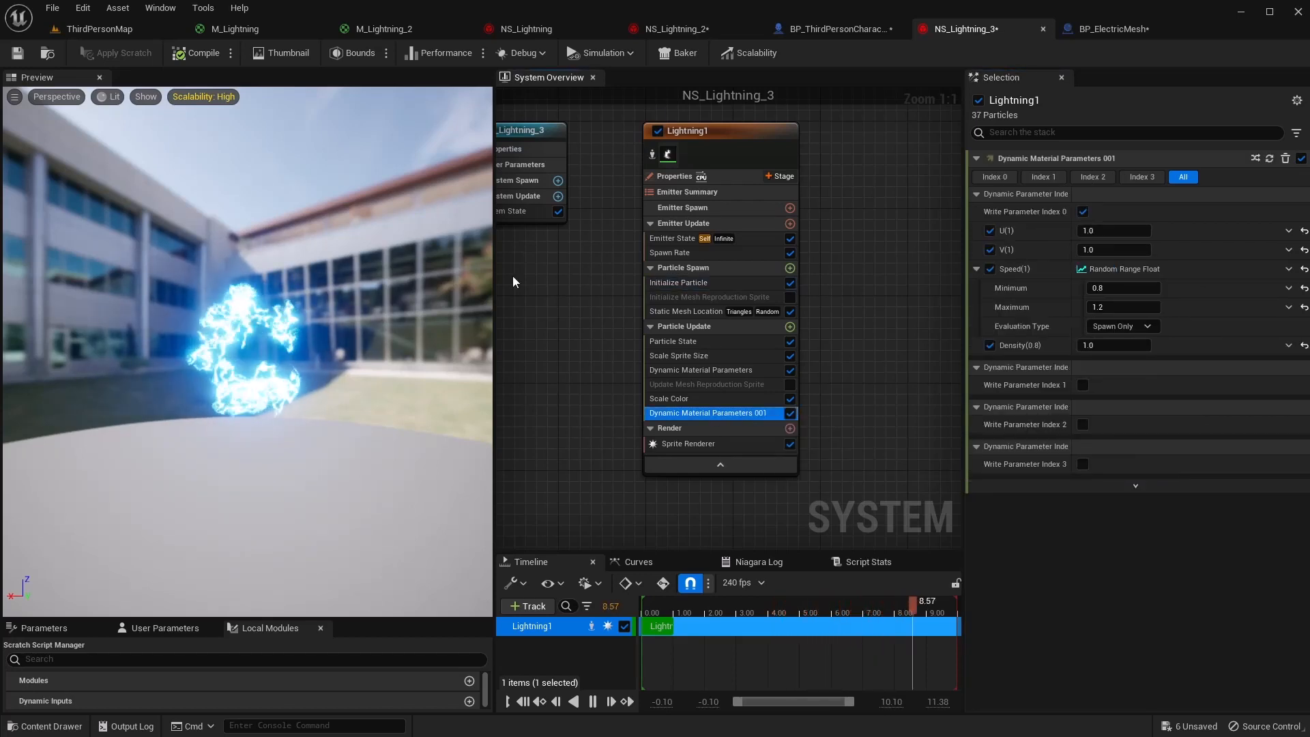
pyautogui.click(1113, 288)
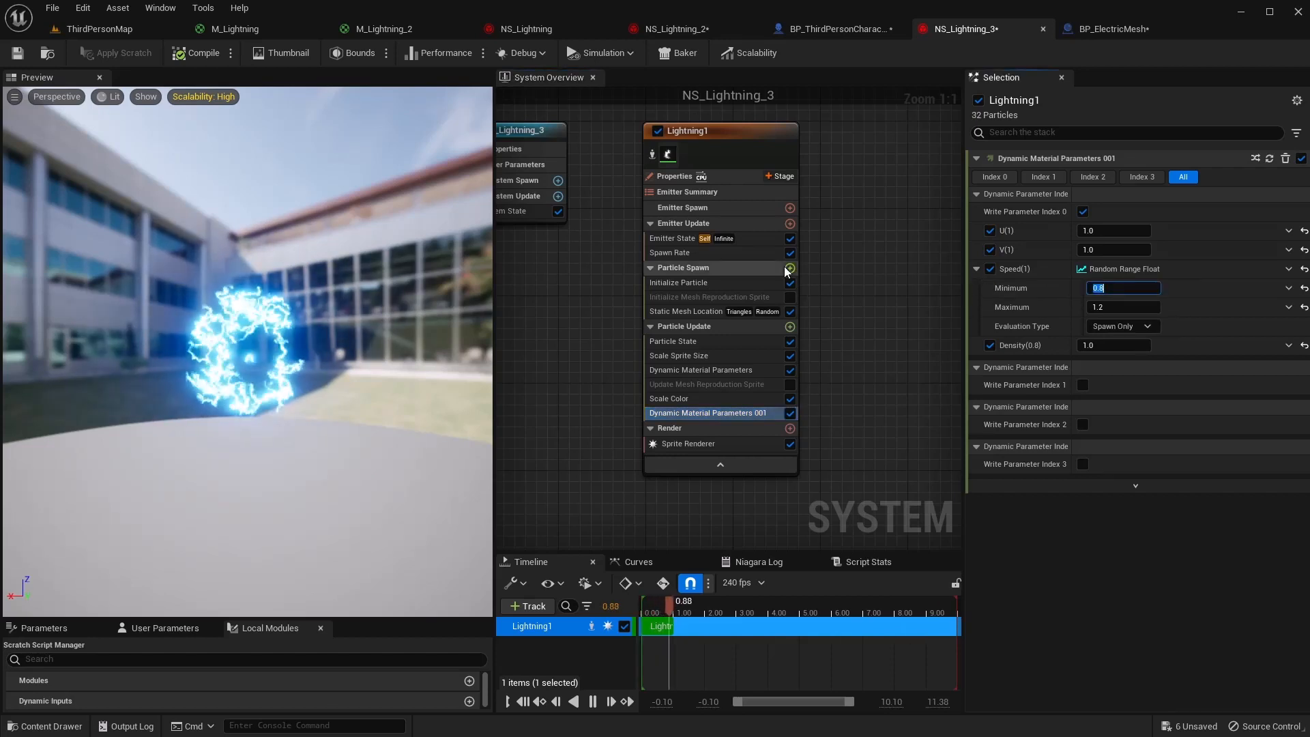
pyautogui.press('Tab')
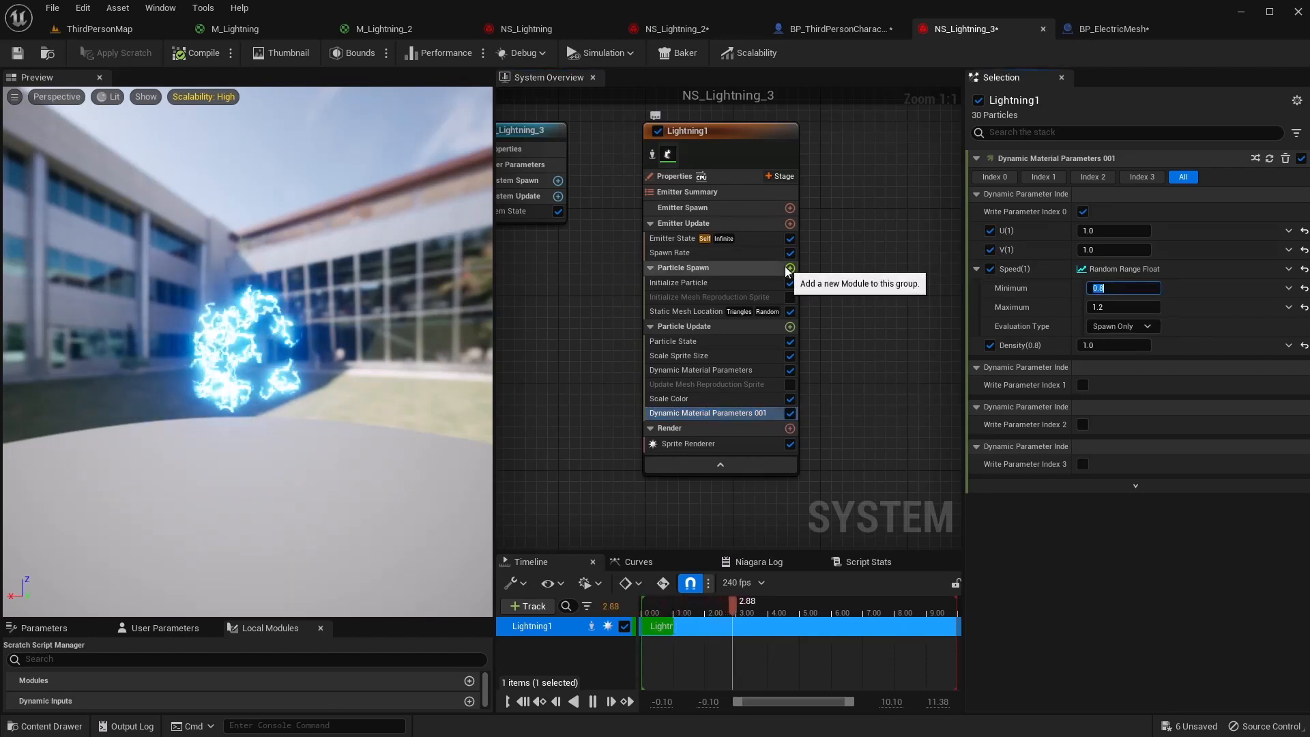
pyautogui.write('1.5')
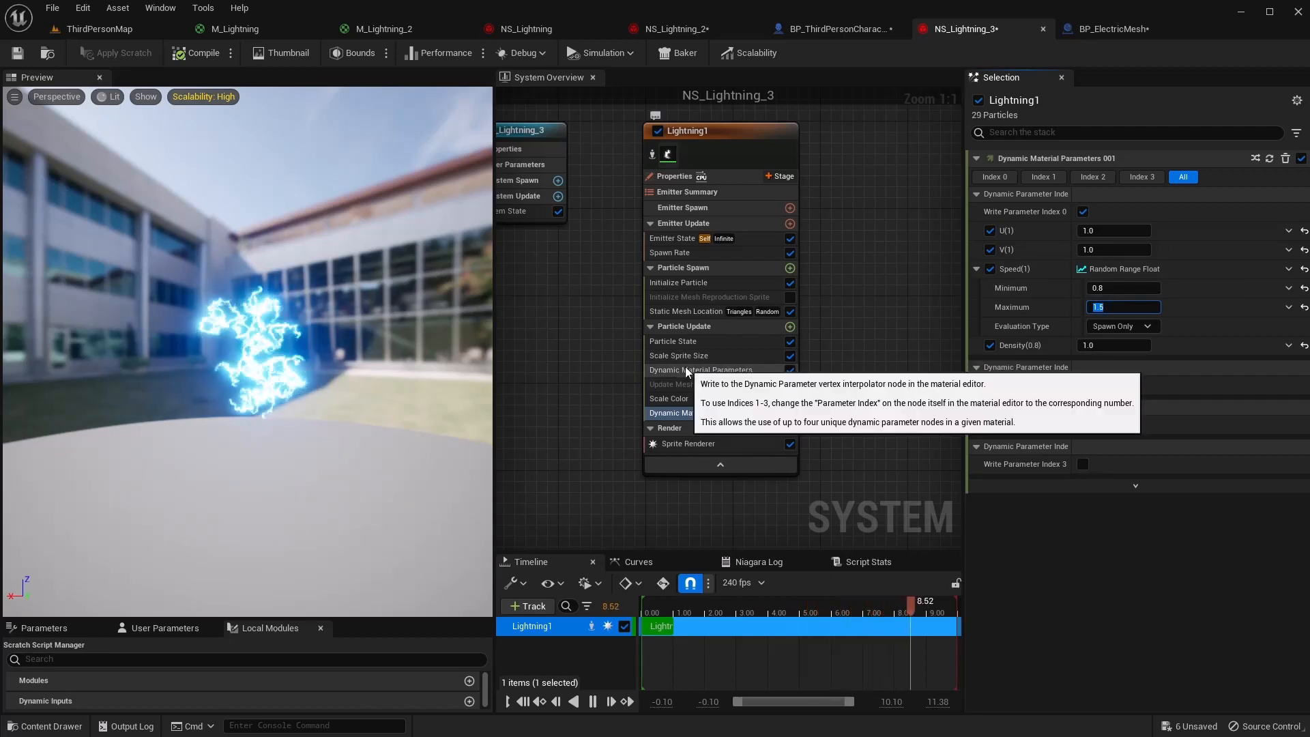
pyautogui.click(196, 54)
pyautogui.click(15, 58)
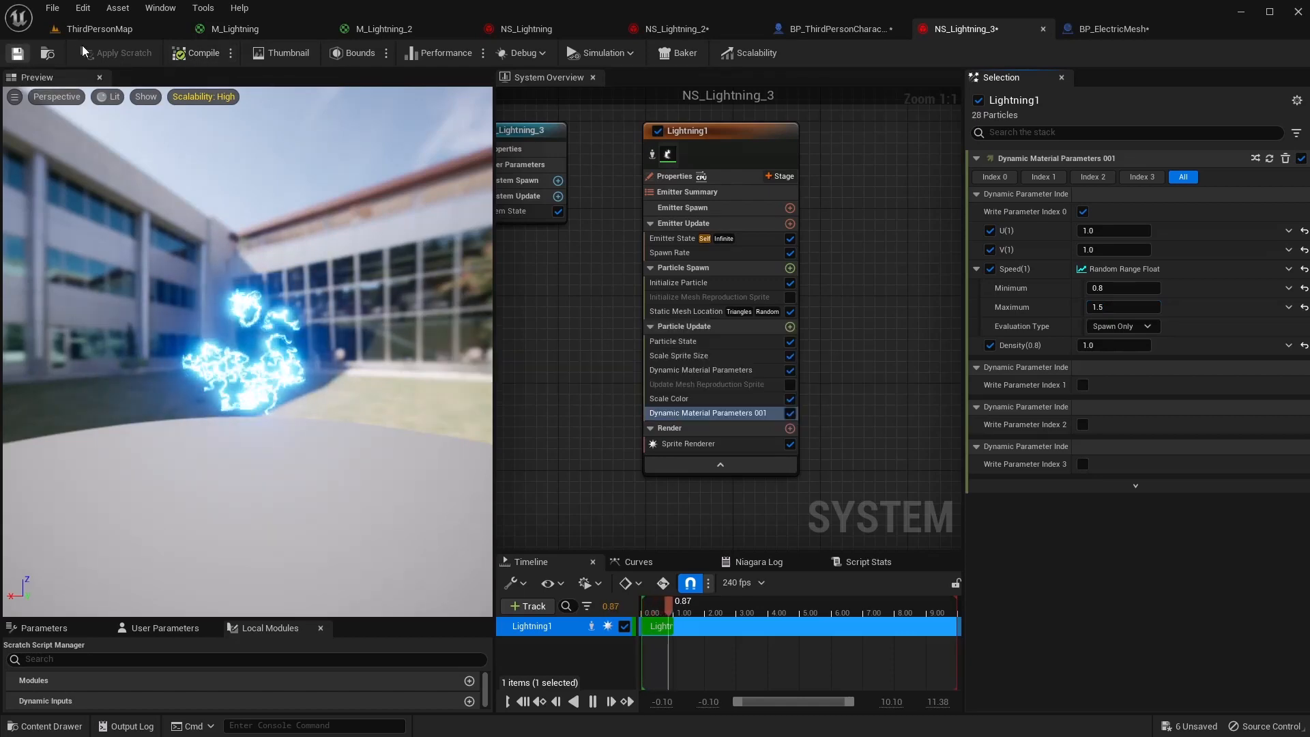
# Add a Niagara Particle System component under the Sphere in BP_ElectricMesh, assign NS_Lightning_3 as its system asset, and compile the Blueprint
pyautogui.click(1135, 30)
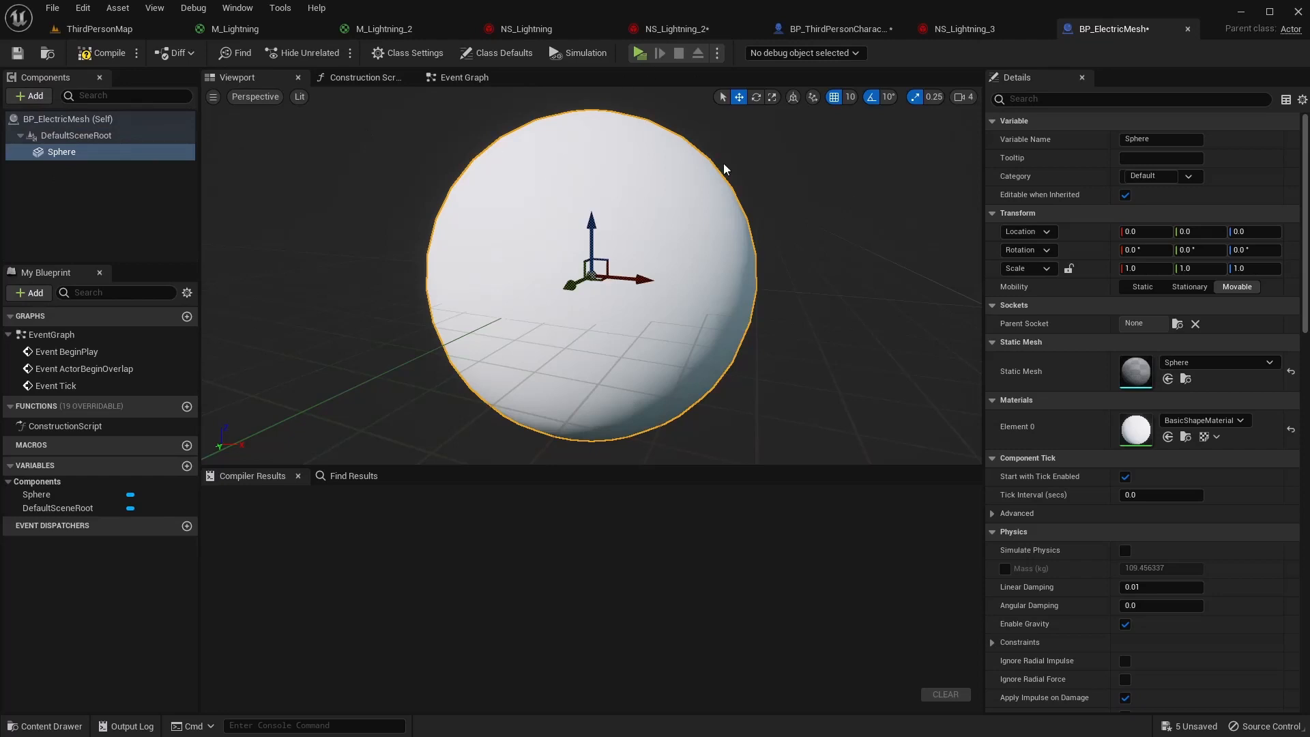
pyautogui.click(30, 96)
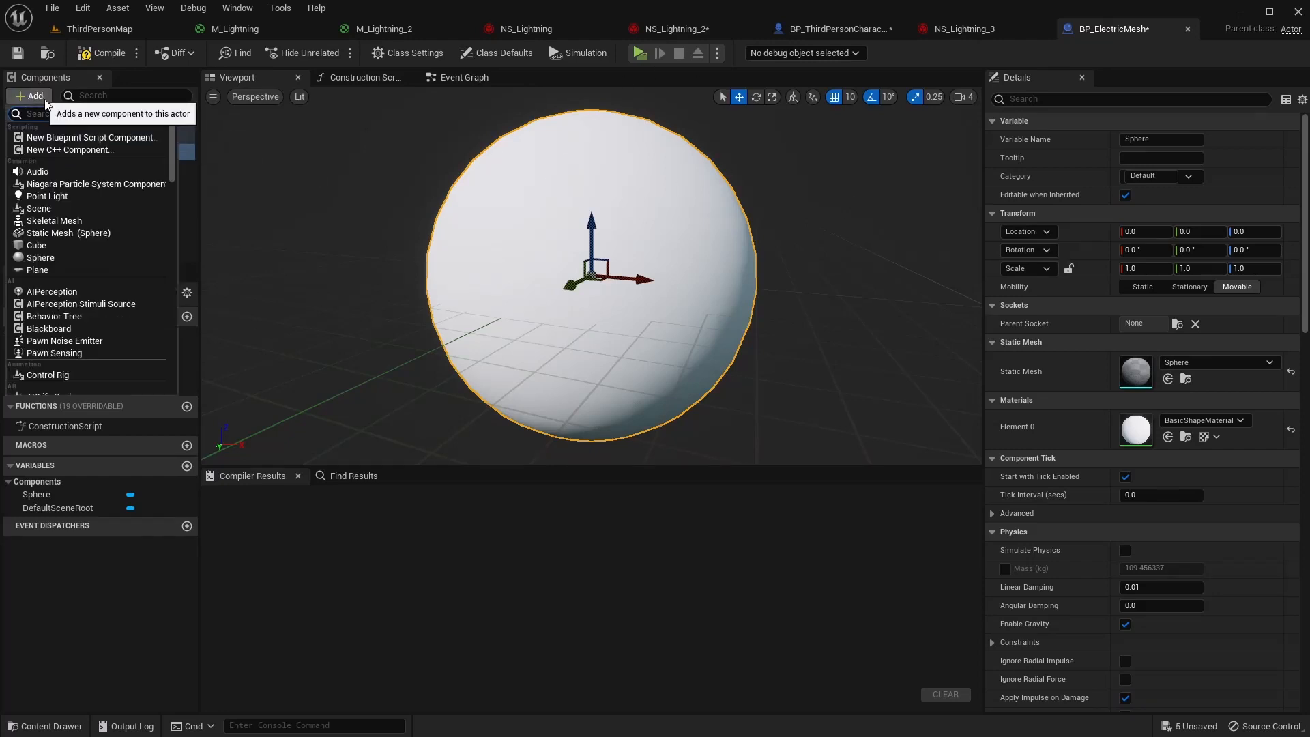
pyautogui.click(82, 183)
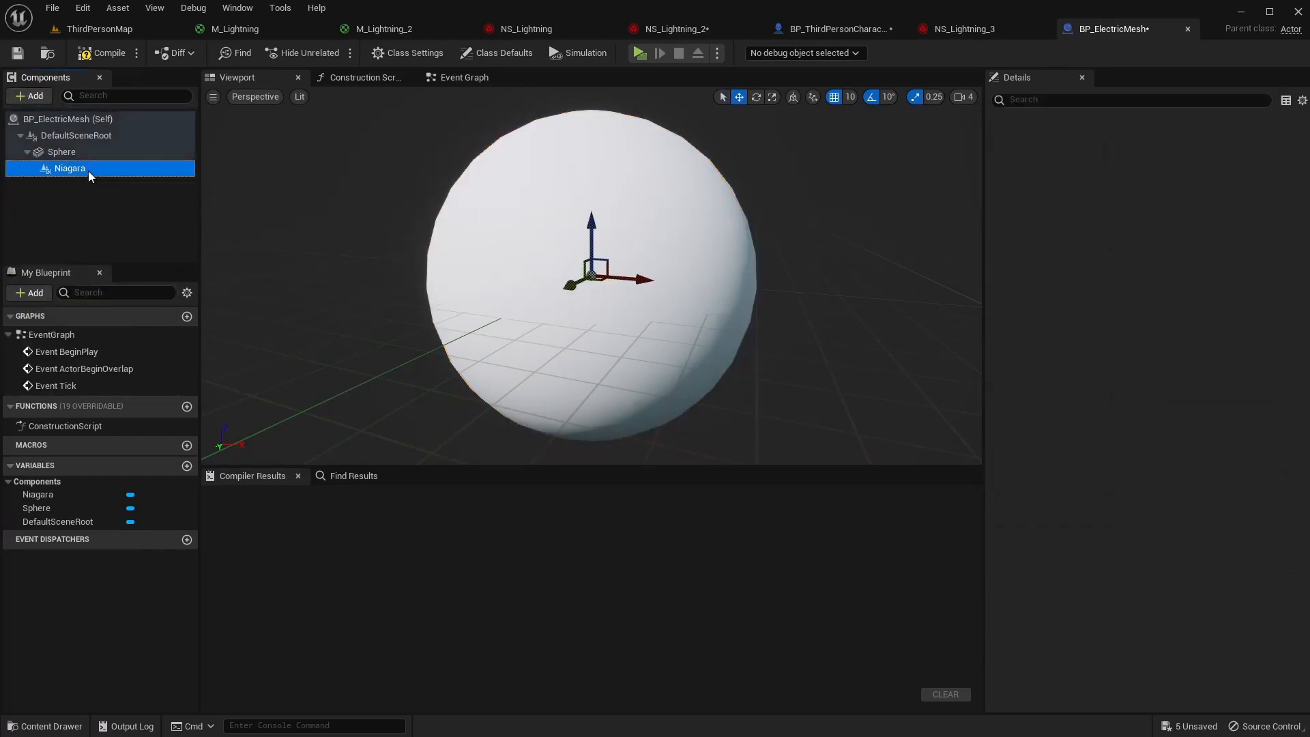
pyautogui.click(1218, 344)
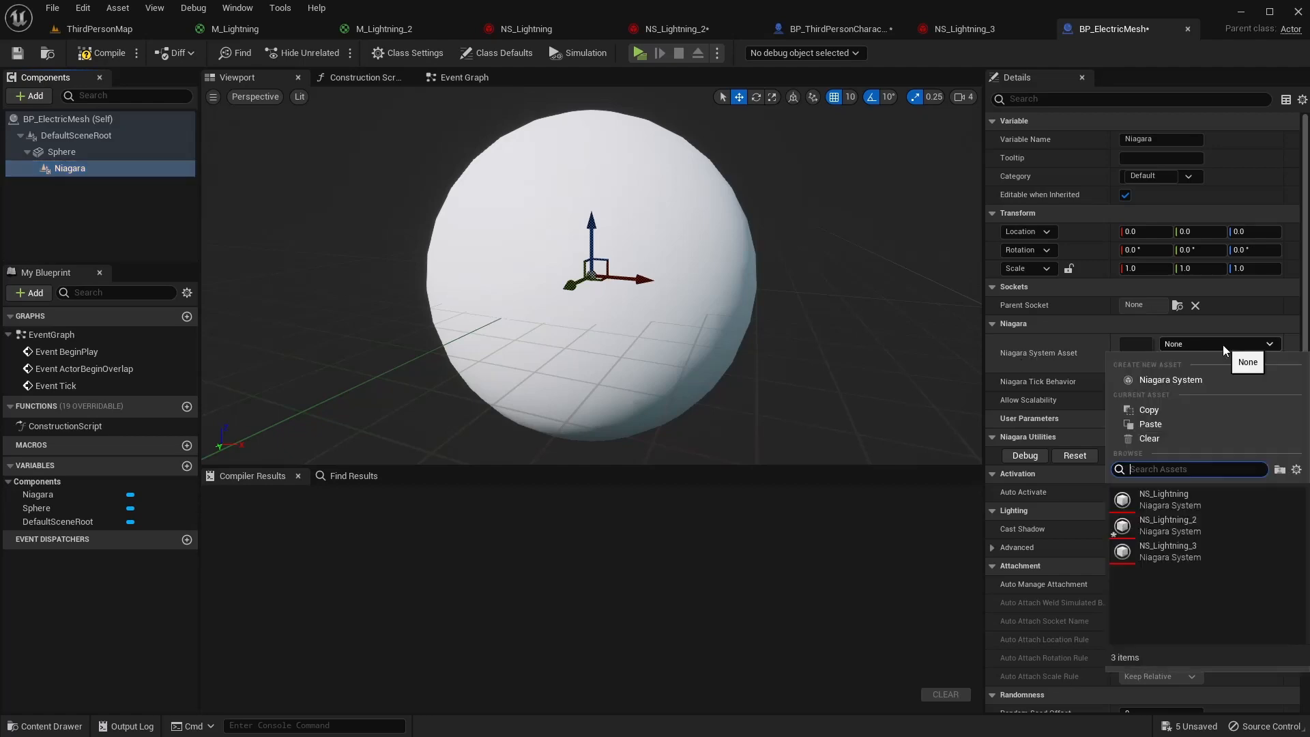
pyautogui.click(1211, 546)
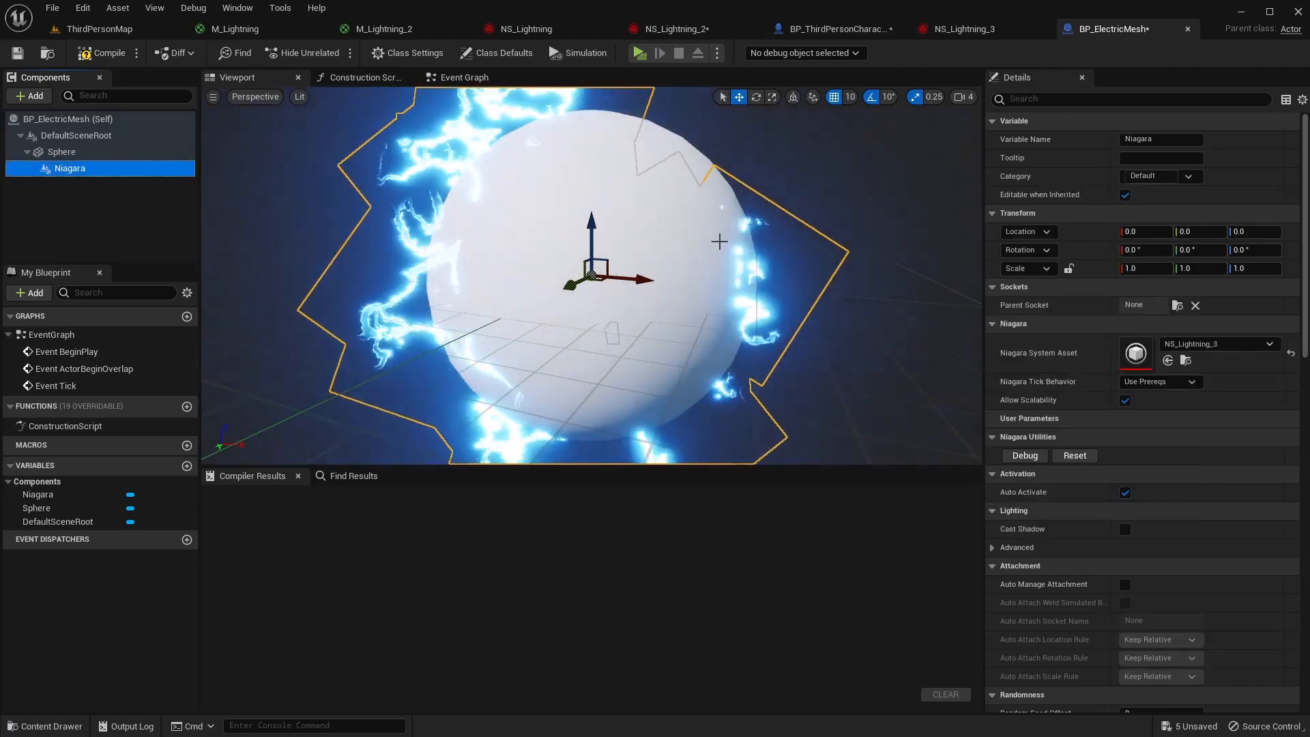
pyautogui.click(104, 54)
# Place two BP_ElectricMesh instances from the Content folder in ThirdPersonMap, at about (1140, 630, 170) and (1310, 1440, 110)
pyautogui.click(99, 28)
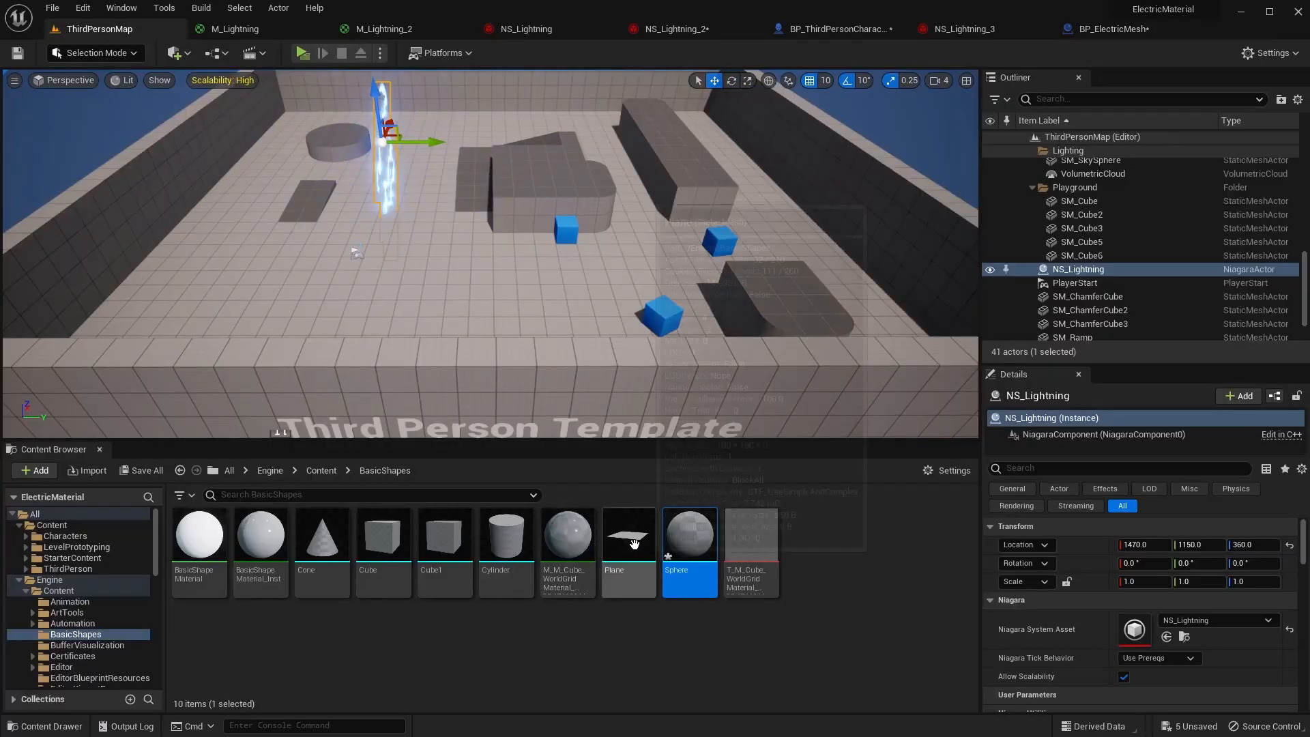
pyautogui.click(271, 470)
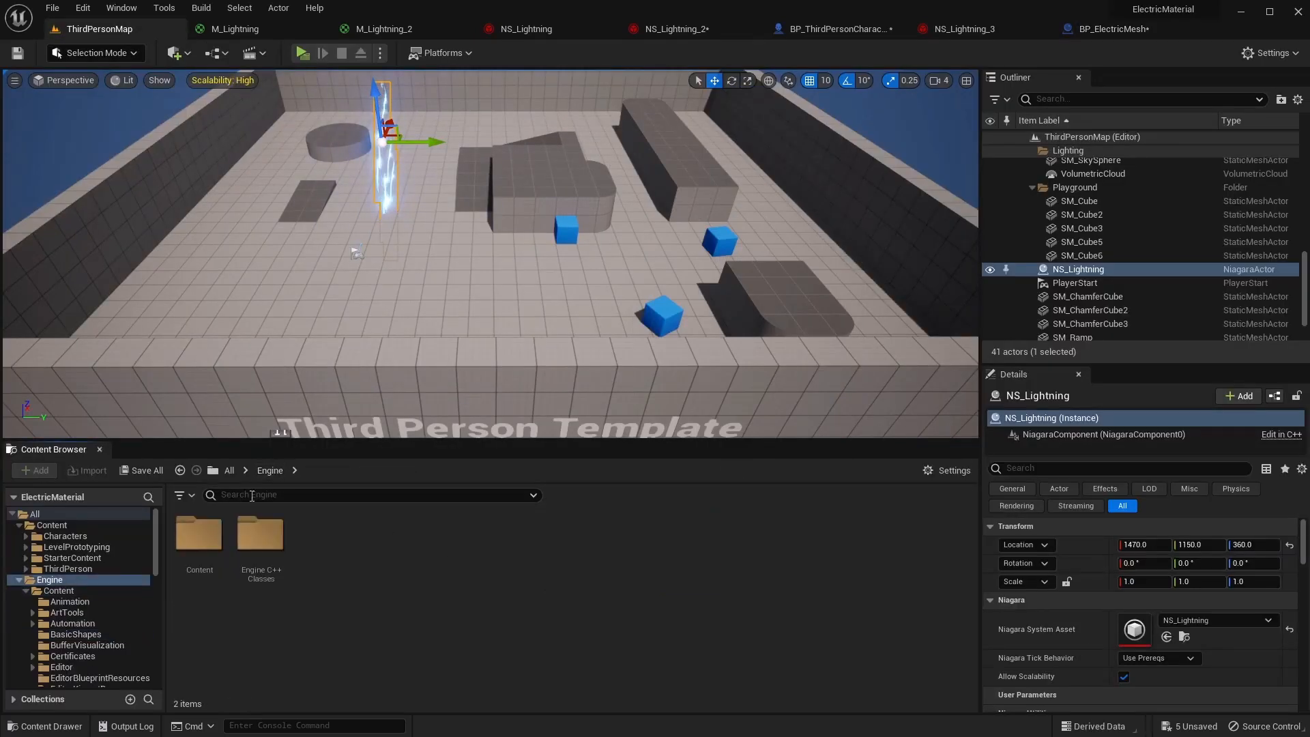
pyautogui.doubleClick(199, 534)
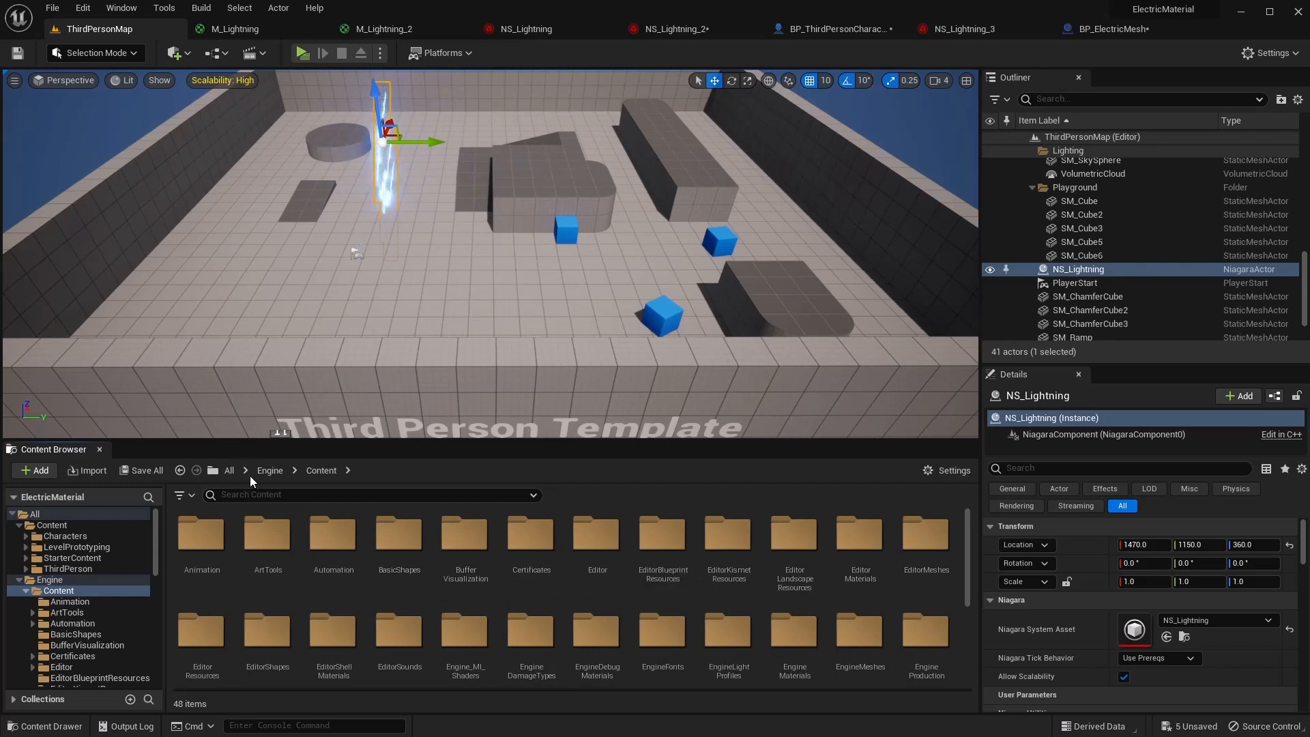
pyautogui.click(230, 470)
pyautogui.doubleClick(200, 534)
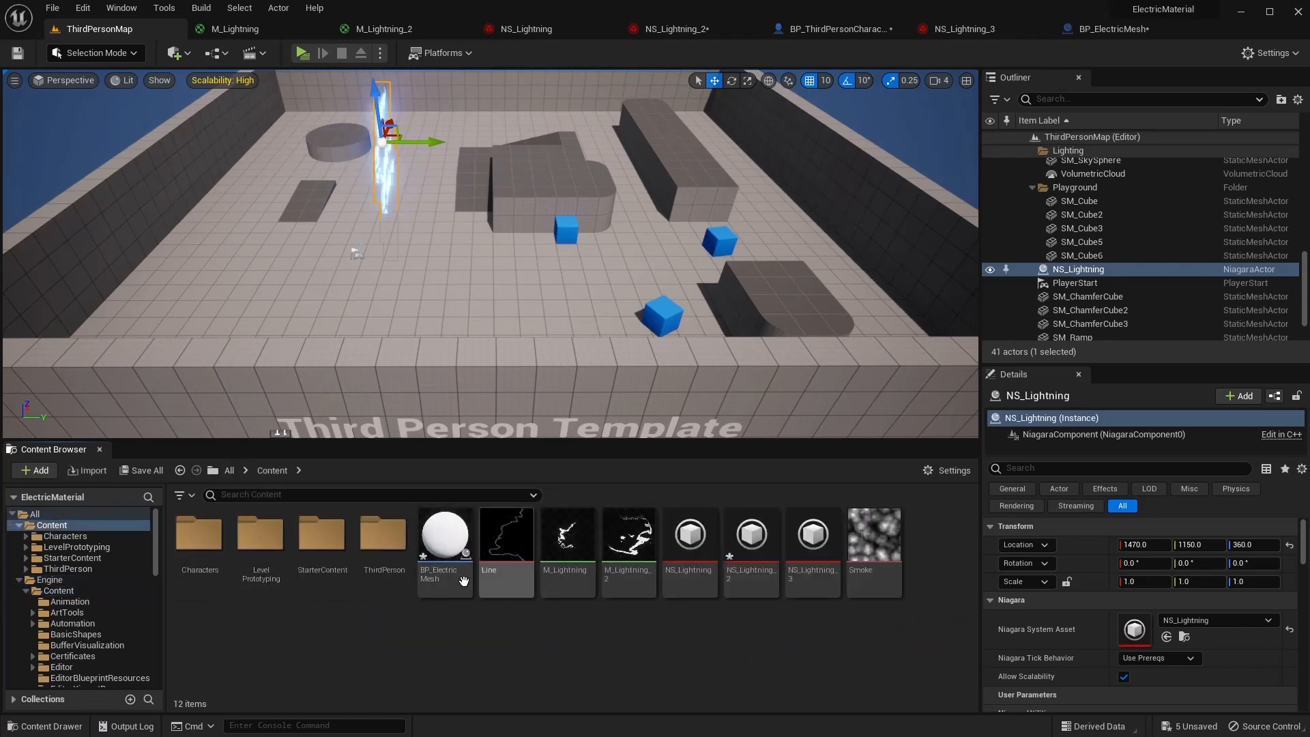
pyautogui.moveTo(444, 545); pyautogui.dragTo(458, 254)
pyautogui.moveTo(273, 236); pyautogui.dragTo(271, 239)
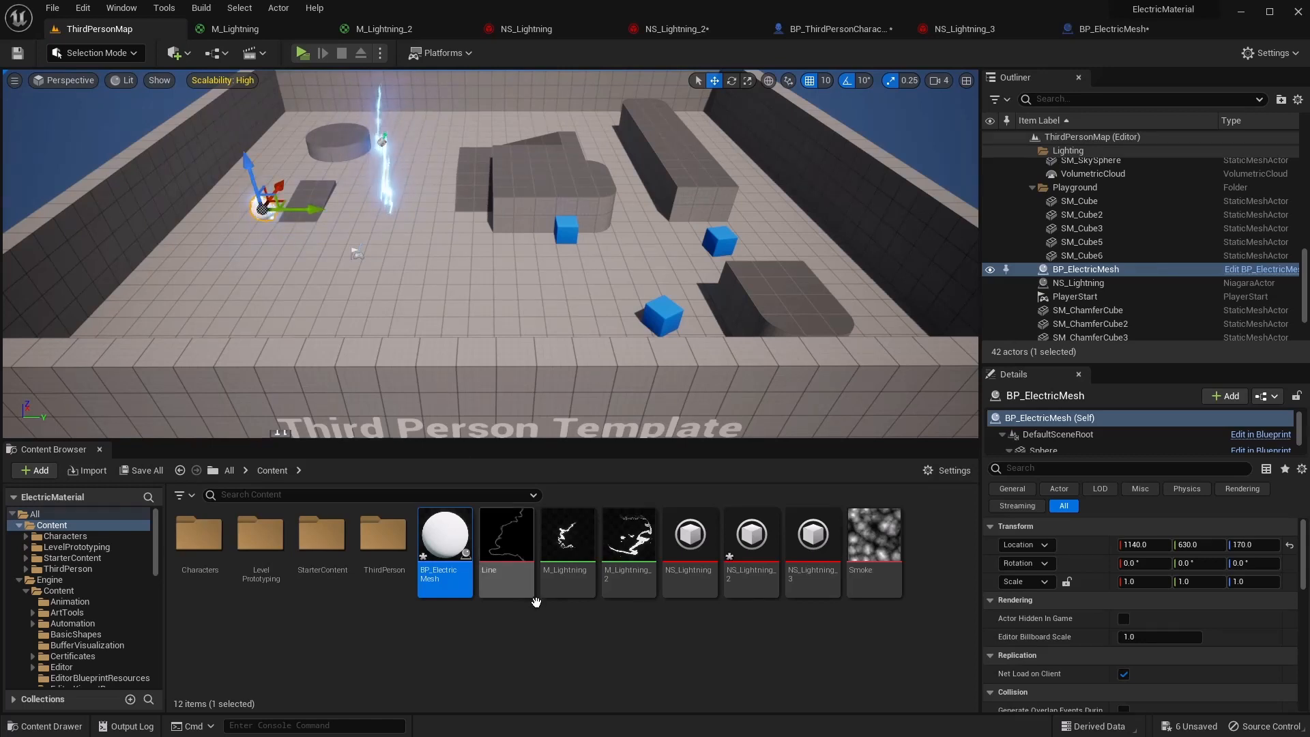
pyautogui.moveTo(444, 546); pyautogui.dragTo(443, 221)
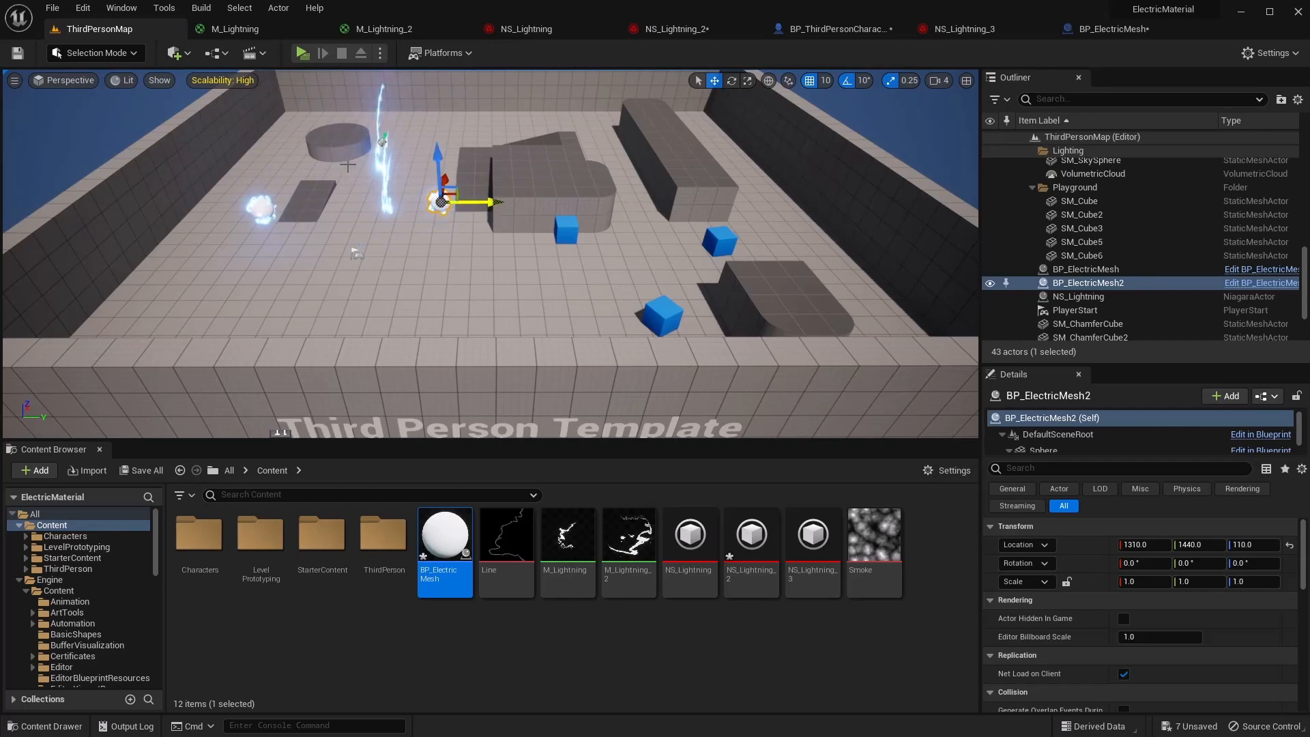
# Play the level and run the character around the electrified spheres to check the lightning effects, then end the preview
pyautogui.click(303, 54)
pyautogui.click(697, 323)
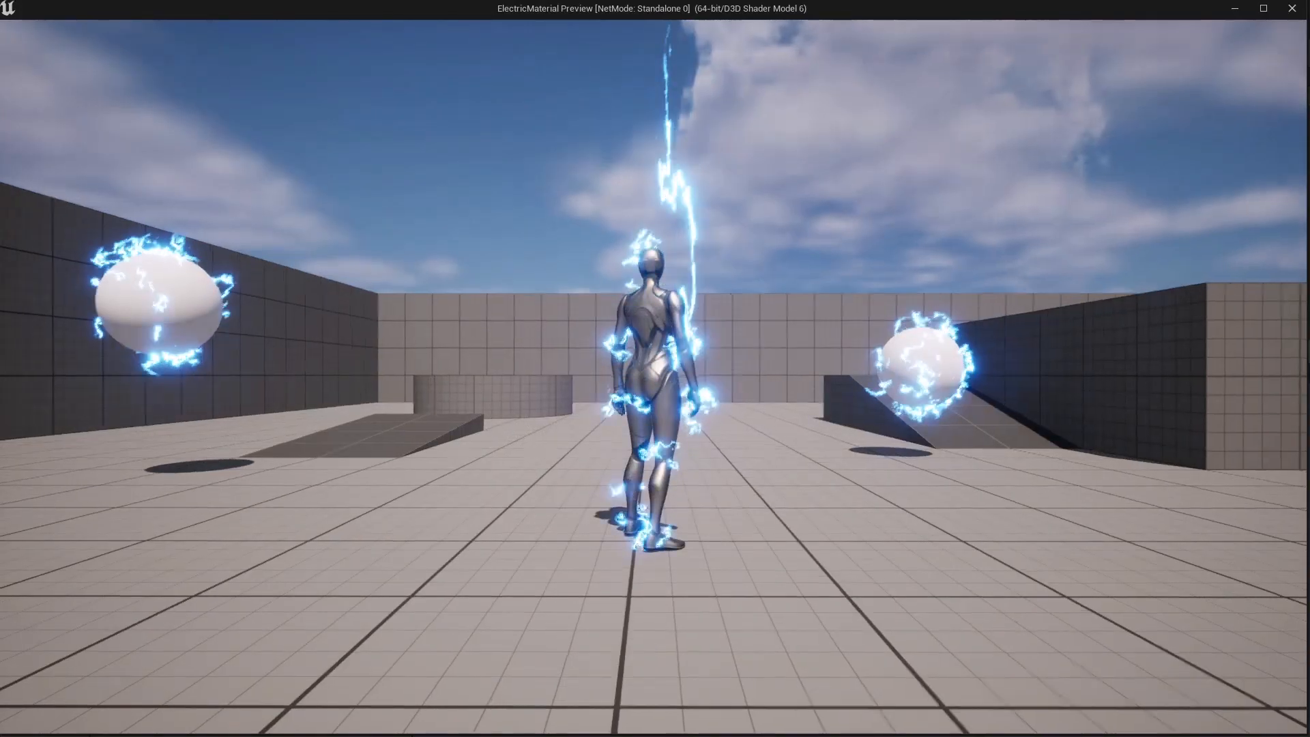
pyautogui.press('w')
pyautogui.press('a')
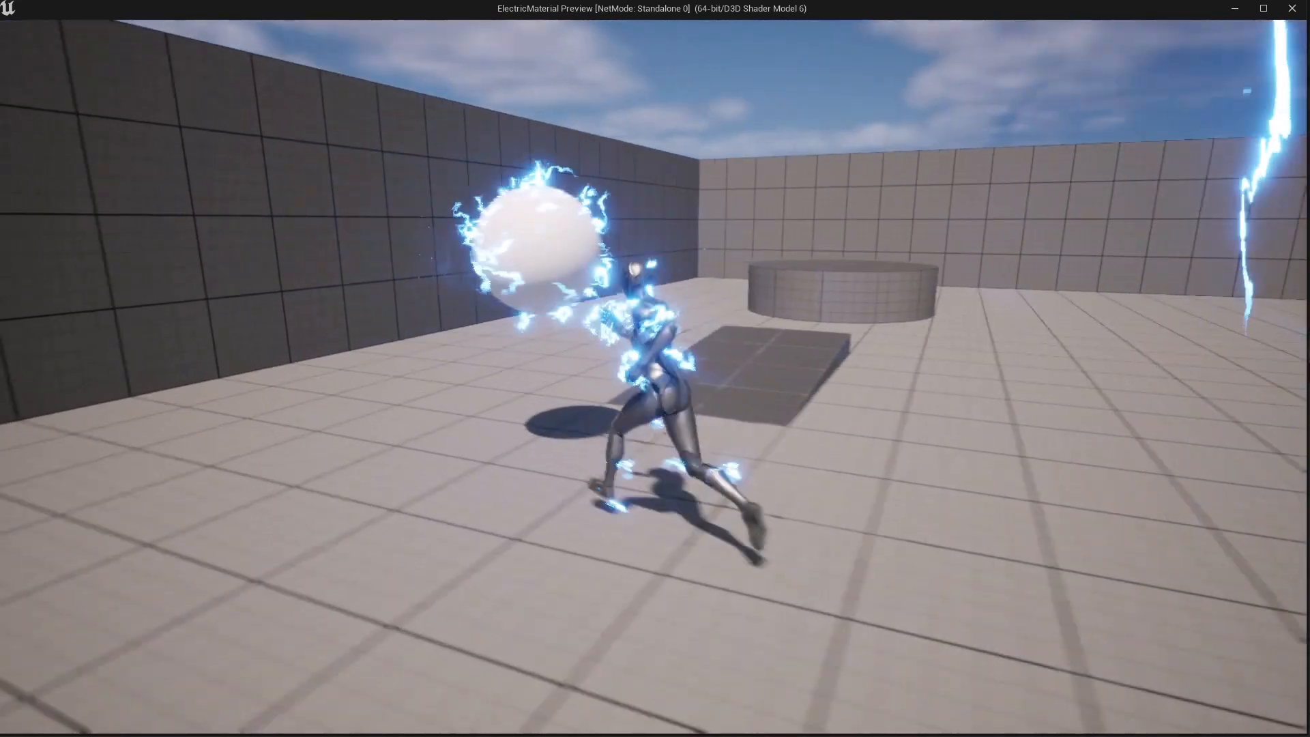
pyautogui.press('d')
pyautogui.press('s')
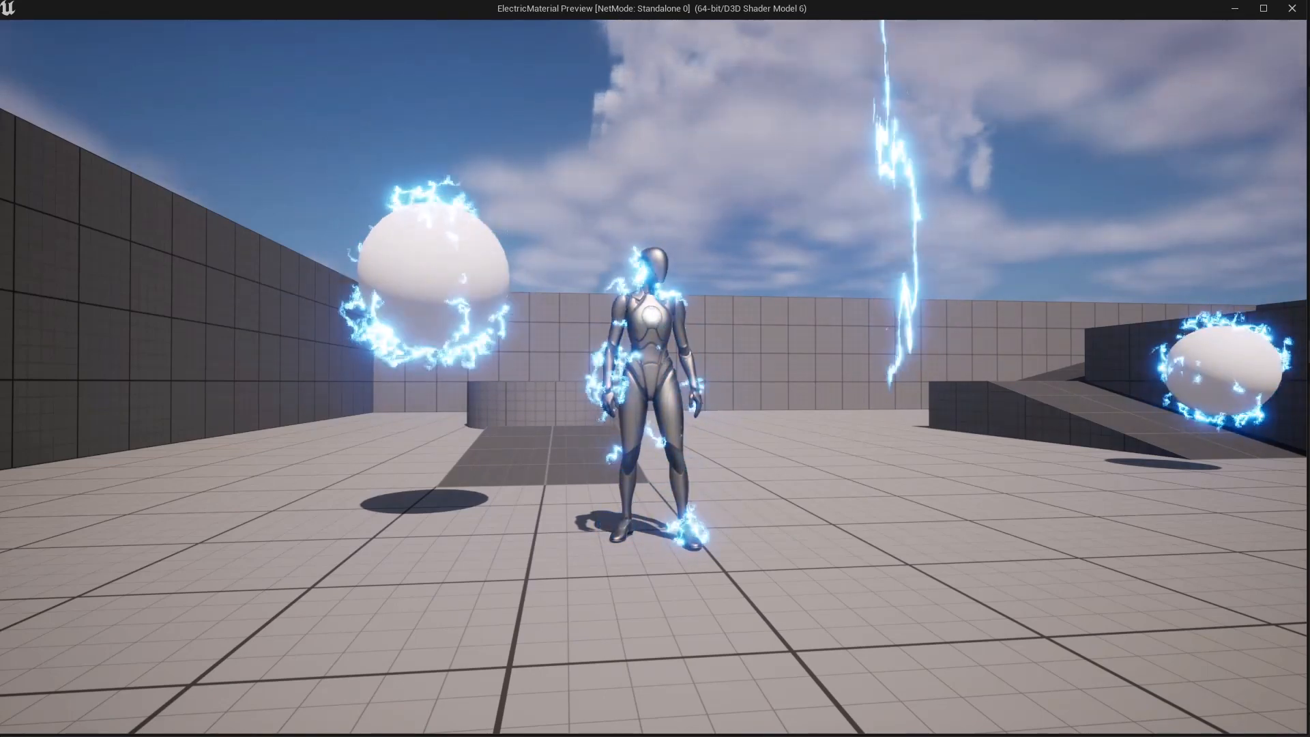
pyautogui.press('Escape')
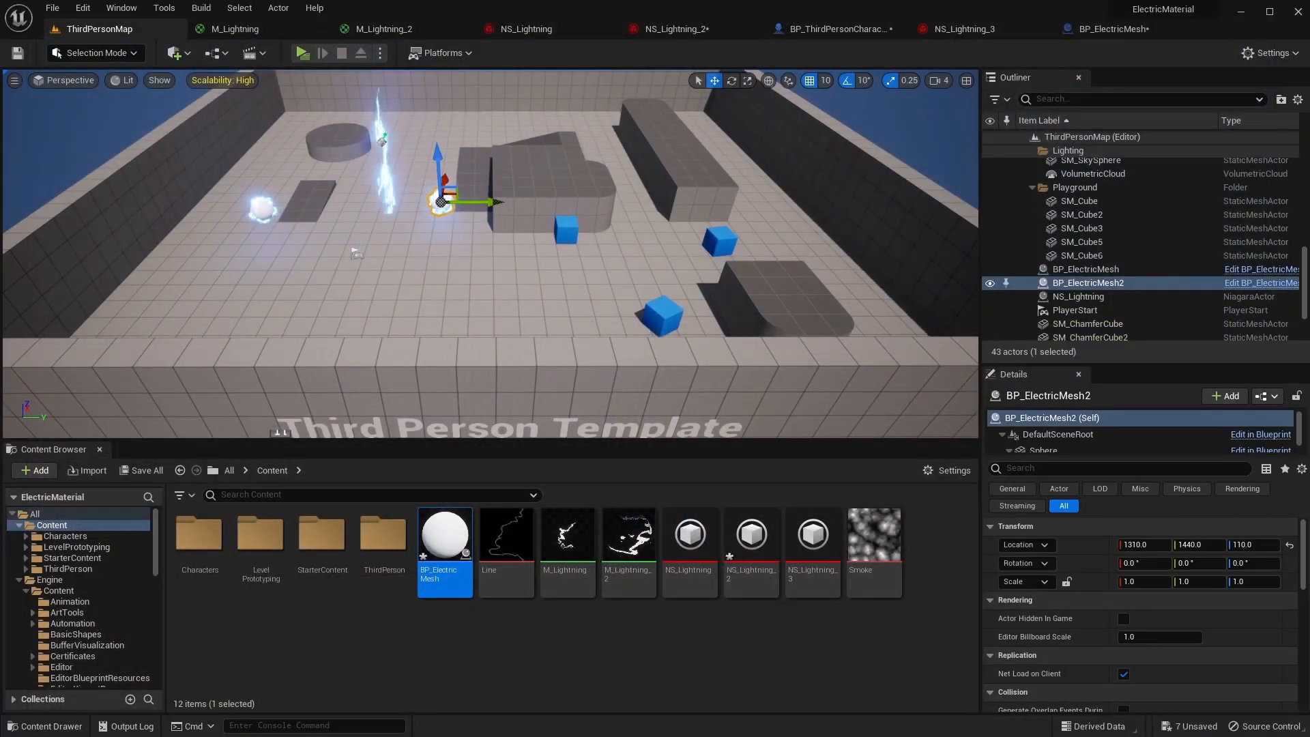